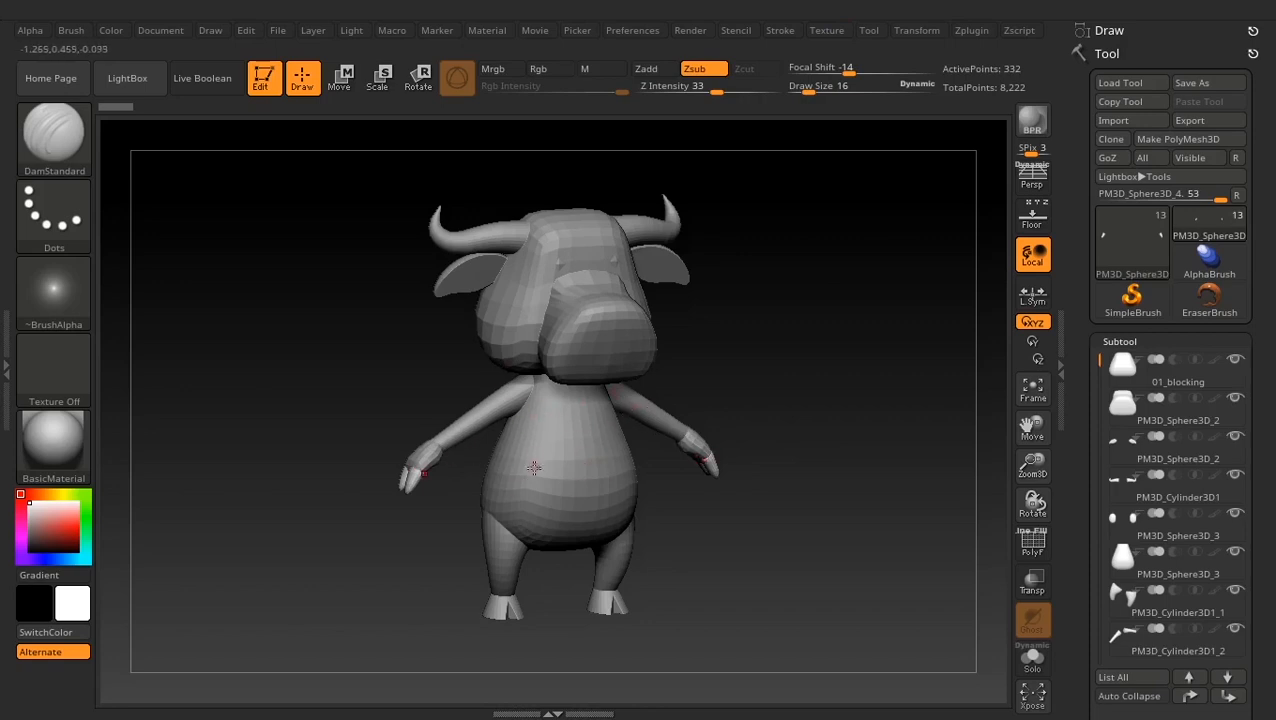
# Display the floor grid with its front reference image and make the hooves the active subtool
pyautogui.keyDown('alt'); pyautogui.moveTo(786, 351); pyautogui.dragTo(778, 446); pyautogui.keyUp('alt')
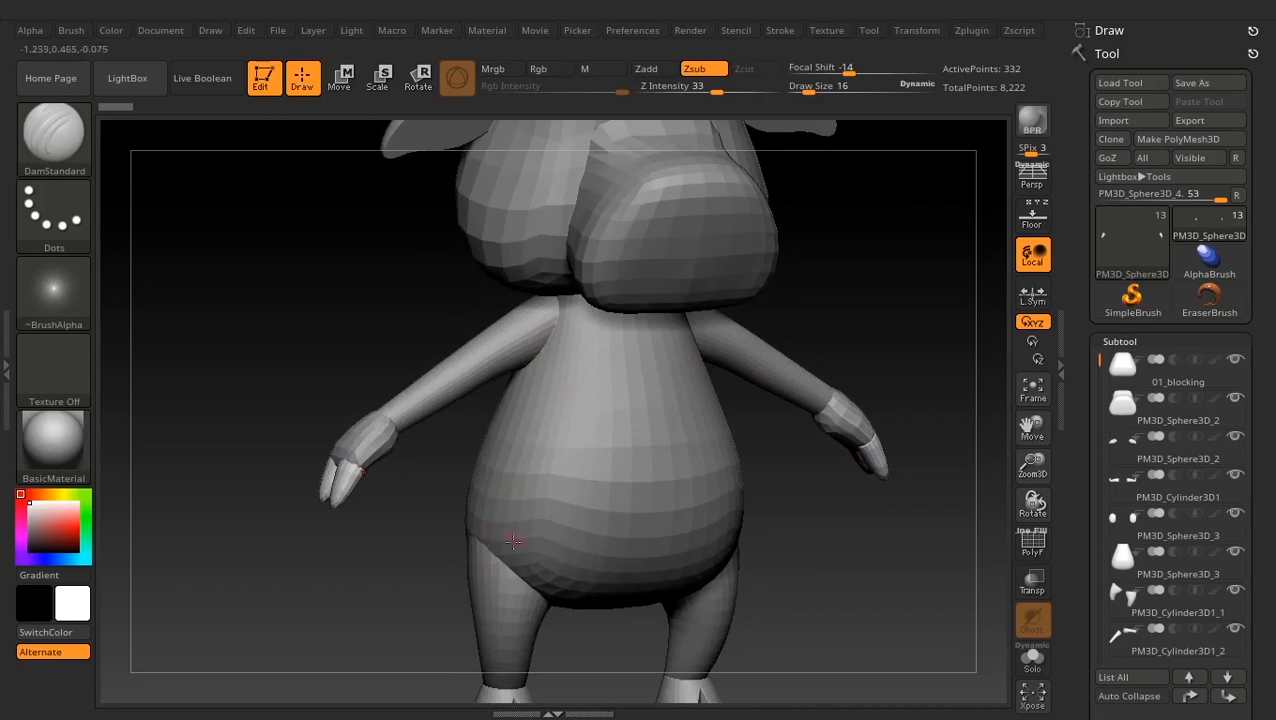
pyautogui.keyDown('alt'); pyautogui.moveTo(805, 573); pyautogui.dragTo(795, 477); pyautogui.keyUp('alt')
pyautogui.keyDown('alt'); pyautogui.moveTo(723, 505); pyautogui.dragTo(820, 480); pyautogui.keyUp('alt')
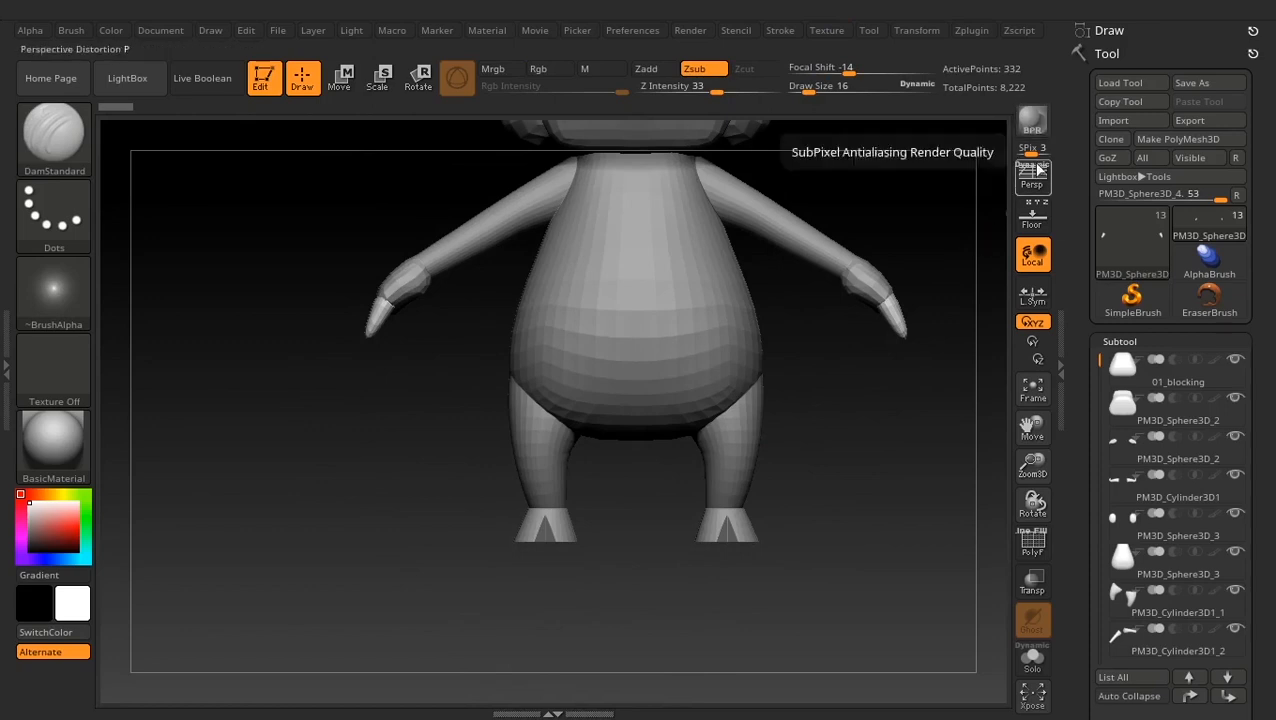
pyautogui.click(1032, 213)
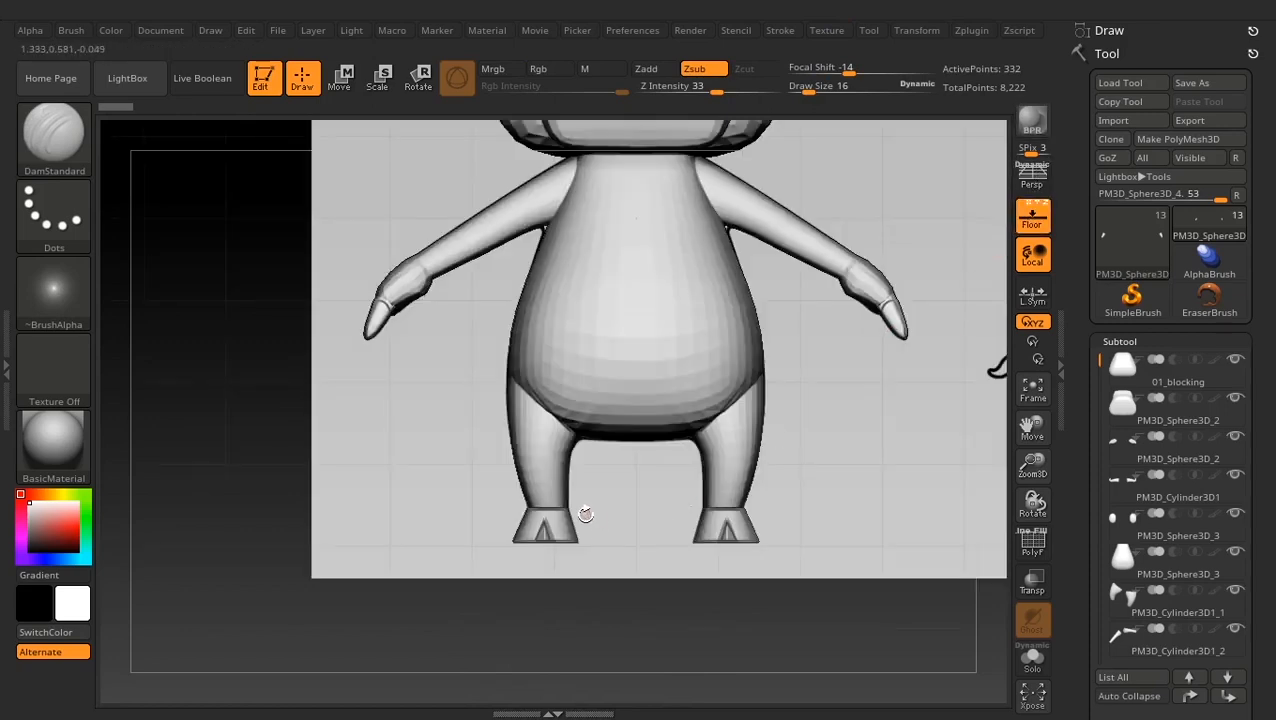
pyautogui.keyDown('alt'); pyautogui.moveTo(584, 513); pyautogui.dragTo(664, 530); pyautogui.keyUp('alt')
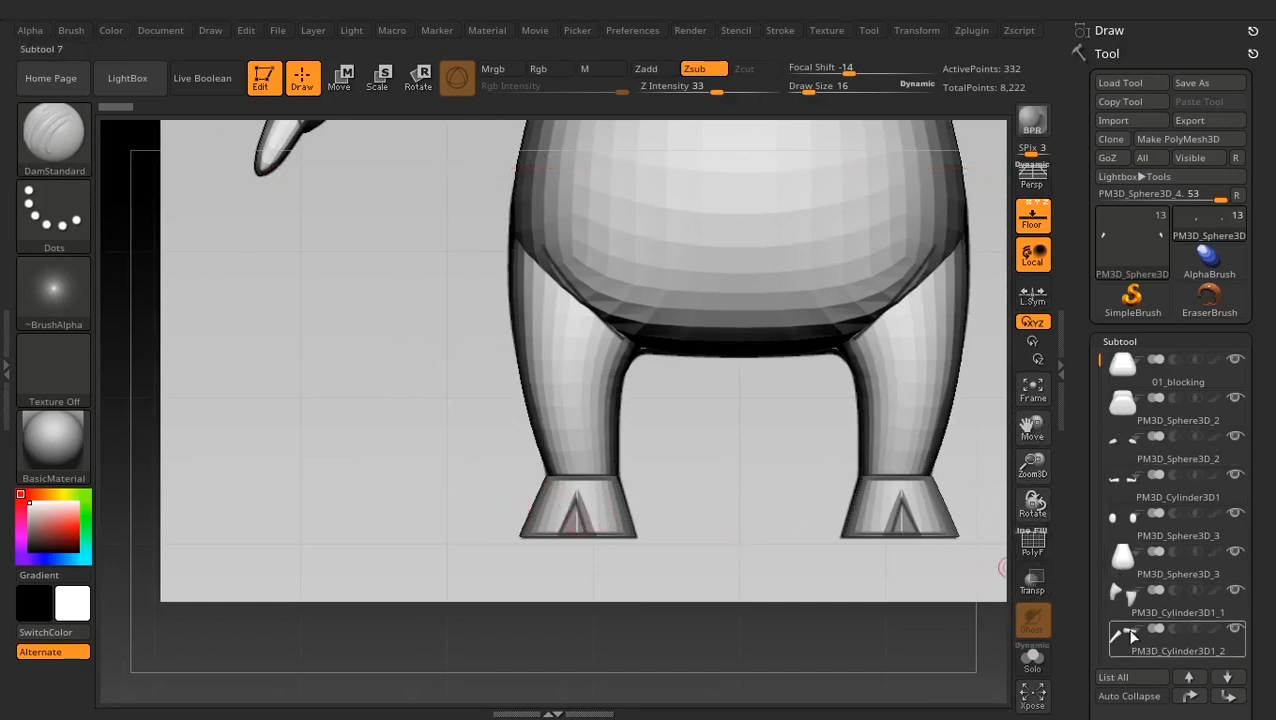
pyautogui.keyDown('alt'); pyautogui.click(605, 518); pyautogui.keyUp('alt')
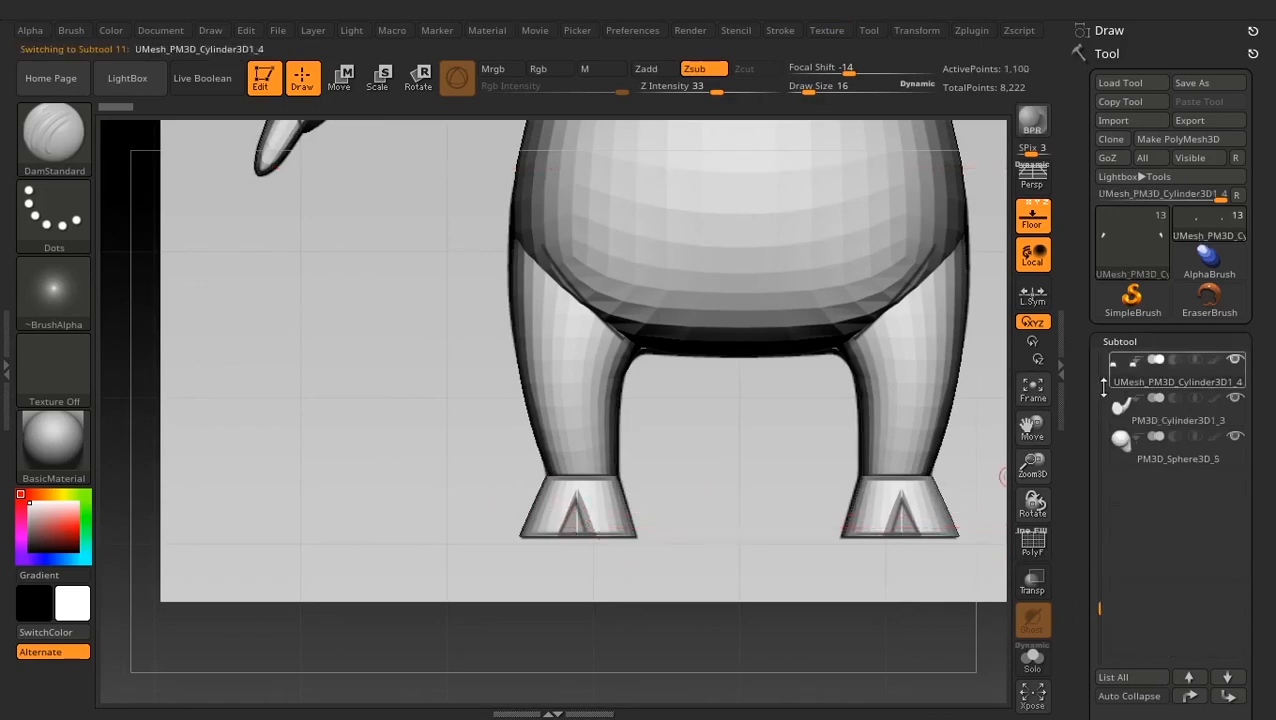
# Adjust the hooves at the leg ends with the Move gizmo, turning them very slightly about the Y axis
pyautogui.click(344, 78)
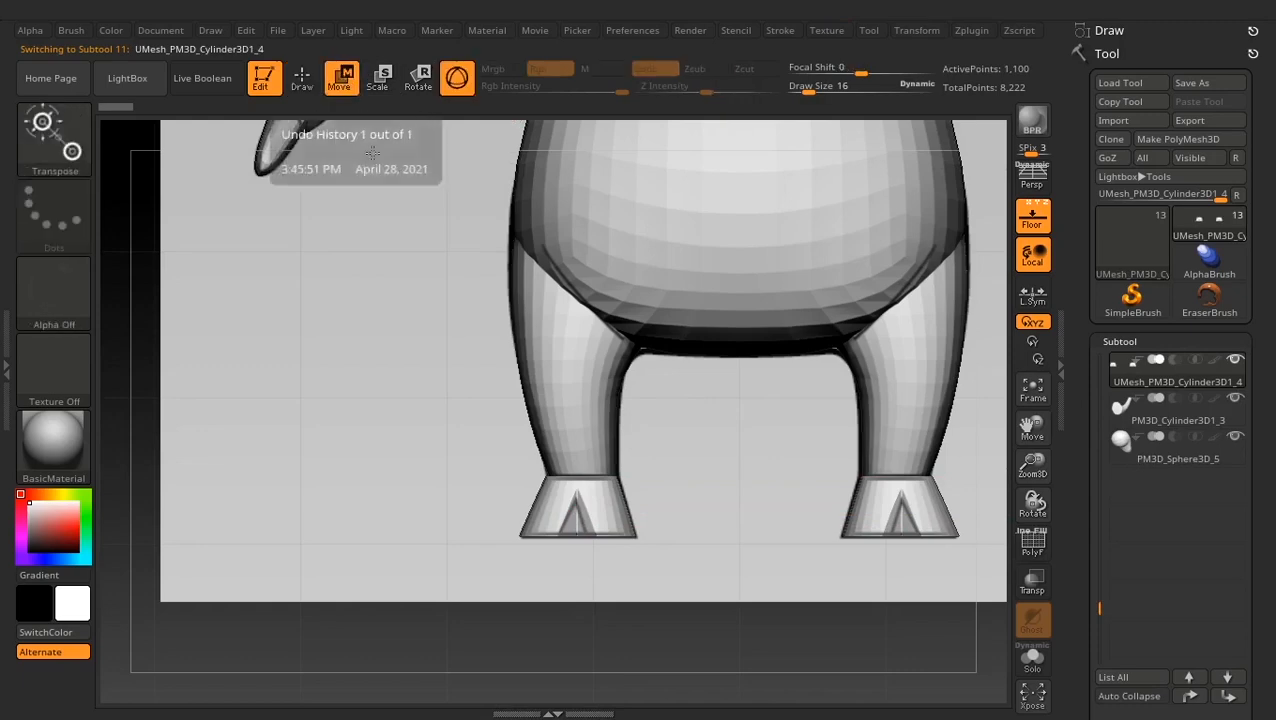
pyautogui.keyDown('alt'); pyautogui.moveTo(650, 410); pyautogui.dragTo(652, 598); pyautogui.keyUp('alt')
pyautogui.keyDown('alt'); pyautogui.moveTo(797, 215); pyautogui.dragTo(690, 565); pyautogui.keyUp('alt')
pyautogui.keyDown('alt'); pyautogui.moveTo(734, 447); pyautogui.dragTo(837, 703); pyautogui.keyUp('alt')
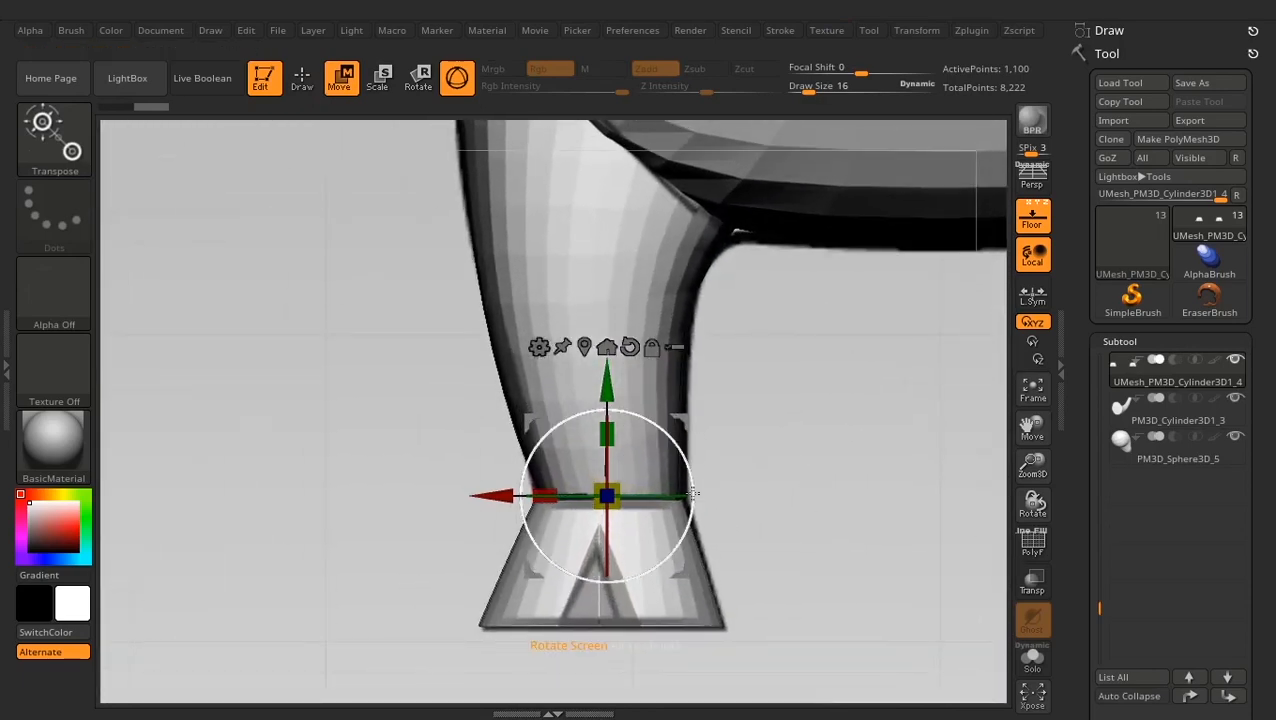
pyautogui.moveTo(685, 420)
pyautogui.keyDown('alt'); pyautogui.mouseDown()
pyautogui.moveTo(683, 456)
pyautogui.moveTo(681, 424)
pyautogui.mouseUp(); pyautogui.keyUp('alt')
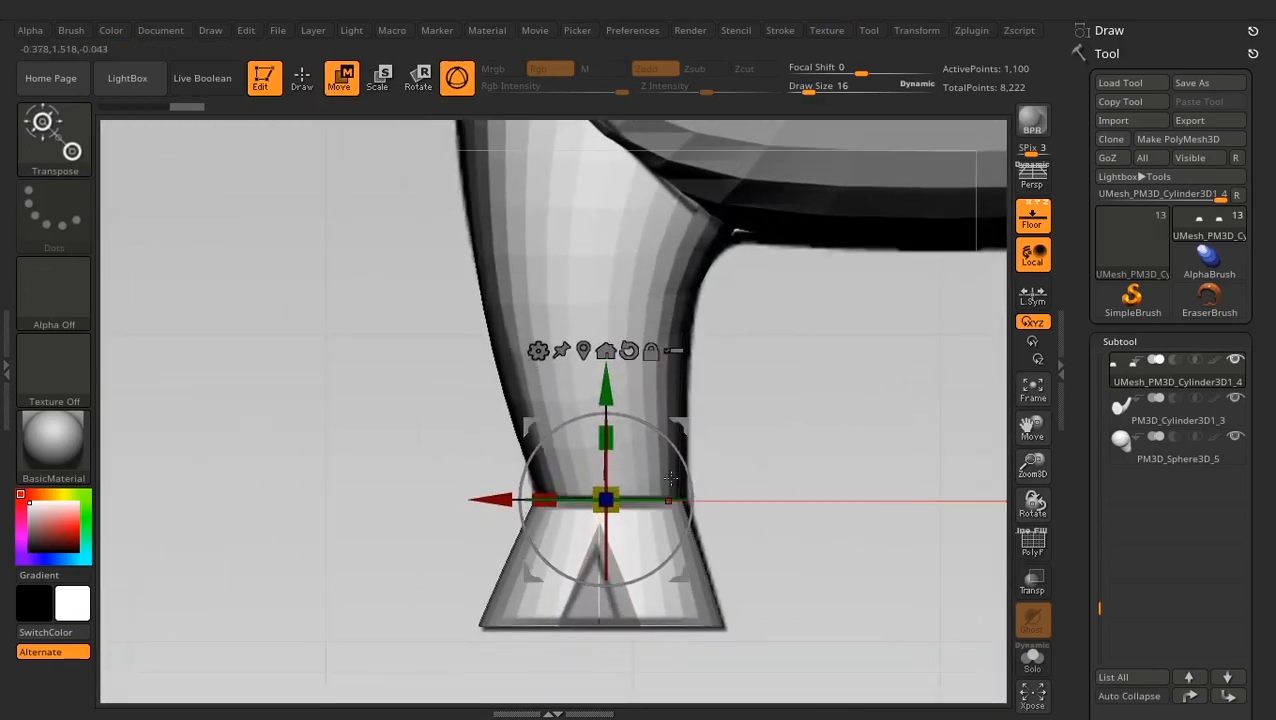
pyautogui.keyDown('alt'); pyautogui.moveTo(814, 530); pyautogui.dragTo(678, 424); pyautogui.keyUp('alt')
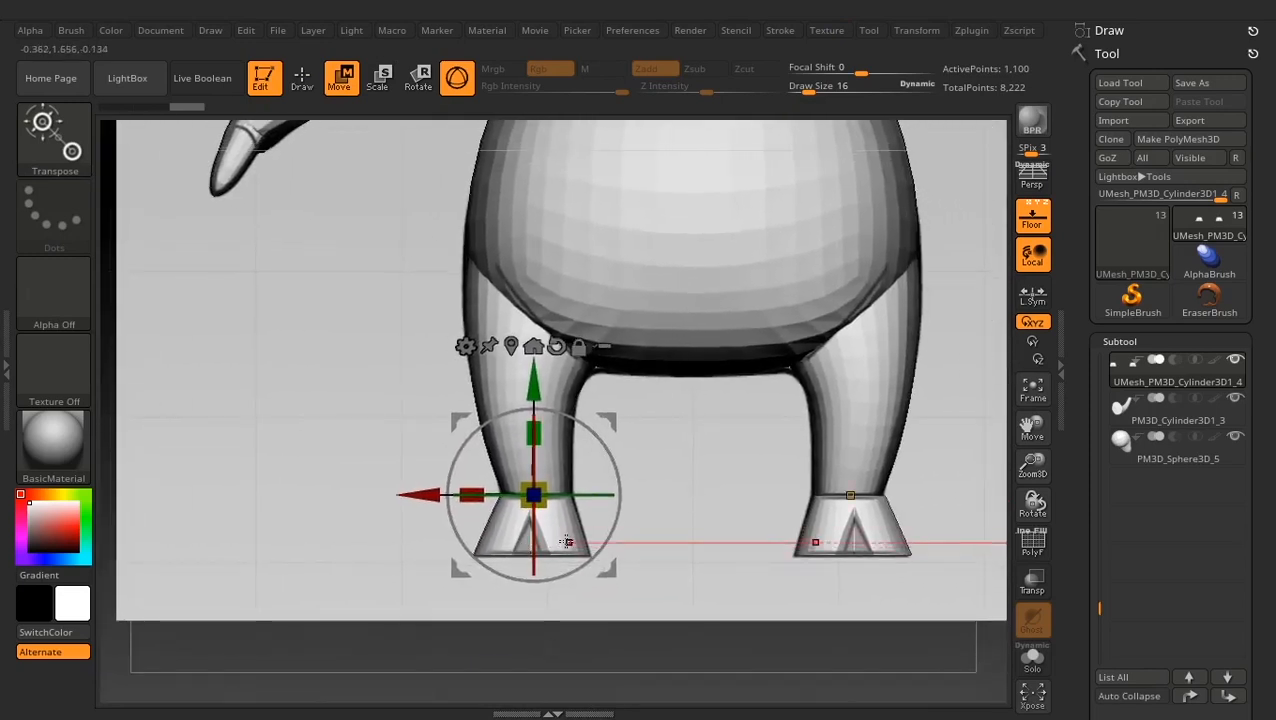
pyautogui.keyDown('alt'); pyautogui.moveTo(709, 507); pyautogui.dragTo(766, 606); pyautogui.keyUp('alt')
pyautogui.keyDown('alt'); pyautogui.moveTo(716, 534); pyautogui.dragTo(701, 501); pyautogui.keyUp('alt')
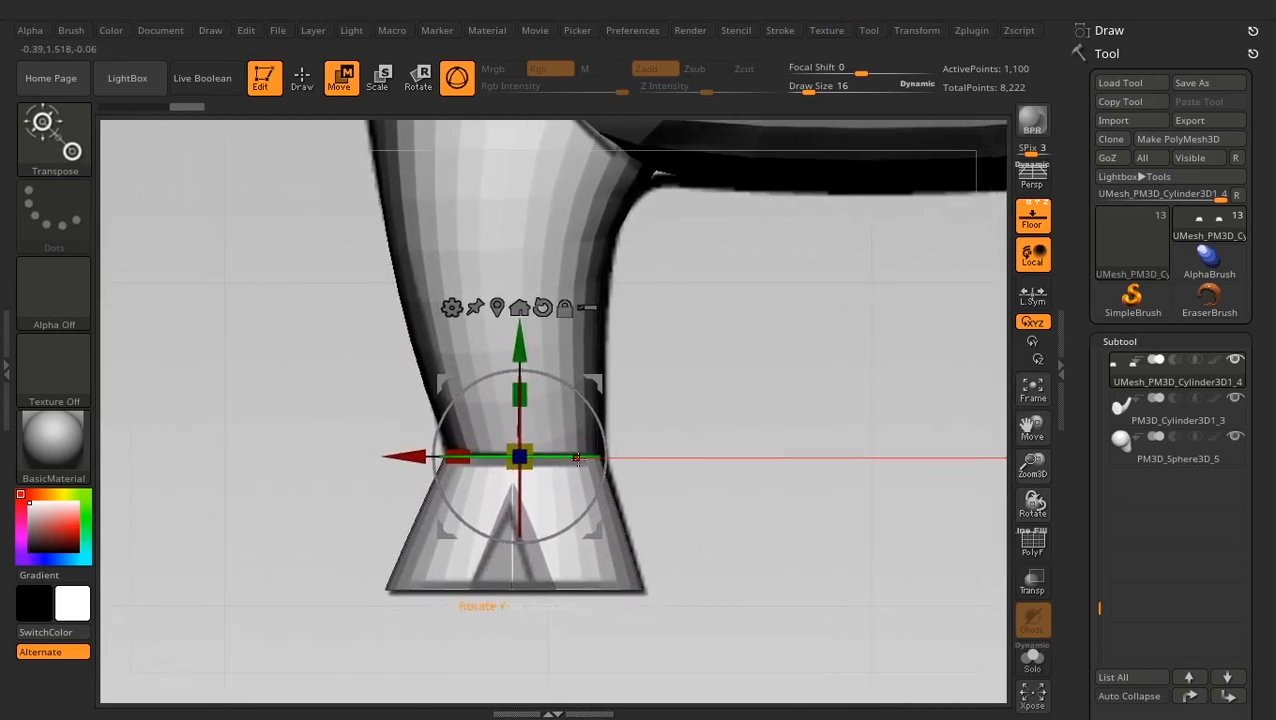
pyautogui.moveTo(577, 458); pyautogui.dragTo(568, 461)
pyautogui.keyDown('alt'); pyautogui.moveTo(690, 519); pyautogui.dragTo(692, 412); pyautogui.keyUp('alt')
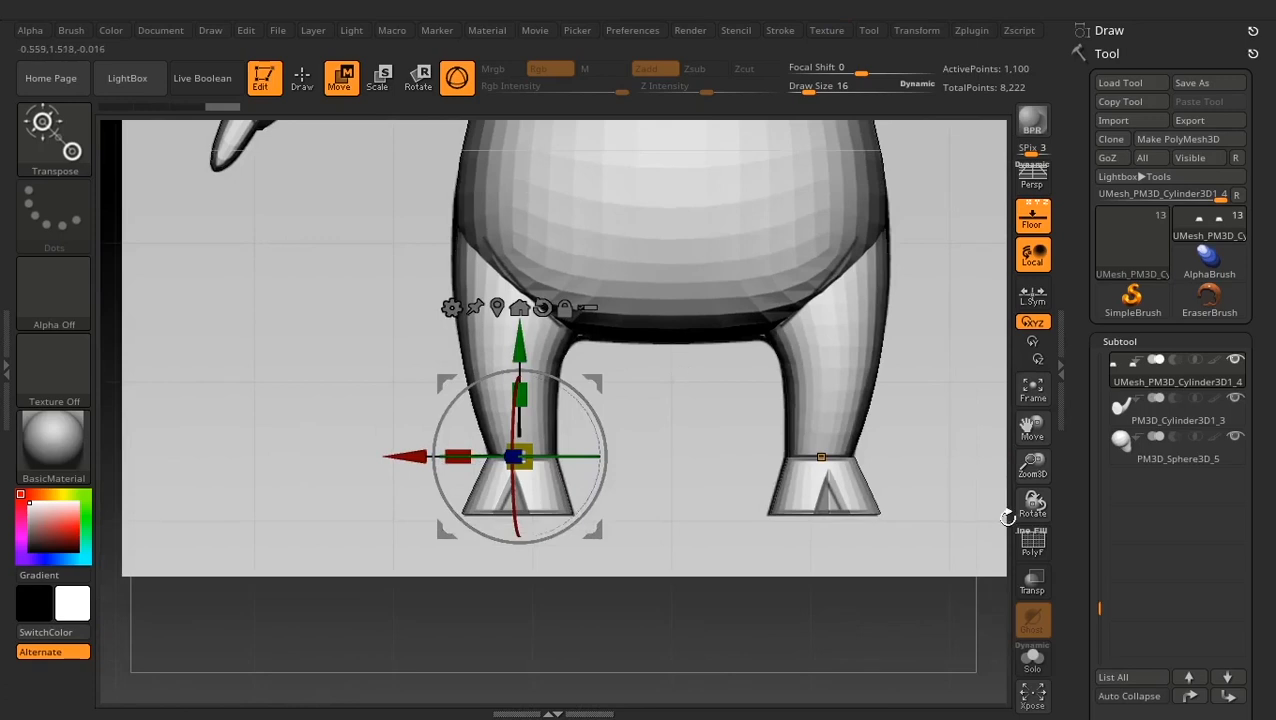
# Hide the floor and reference image and rotate the hooves a touch more, returning to Draw mode
pyautogui.click(1035, 222)
pyautogui.keyDown('alt'); pyautogui.moveTo(678, 521); pyautogui.dragTo(668, 561); pyautogui.keyUp('alt')
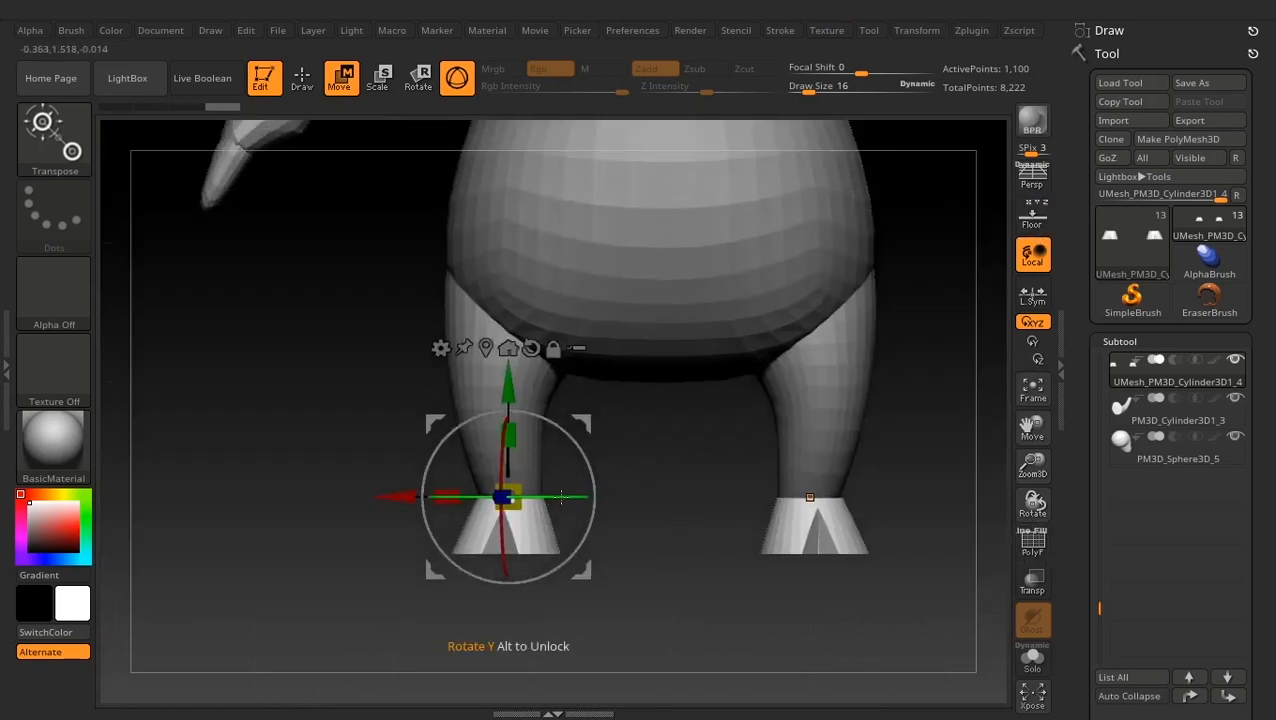
pyautogui.moveTo(562, 497); pyautogui.dragTo(562, 498)
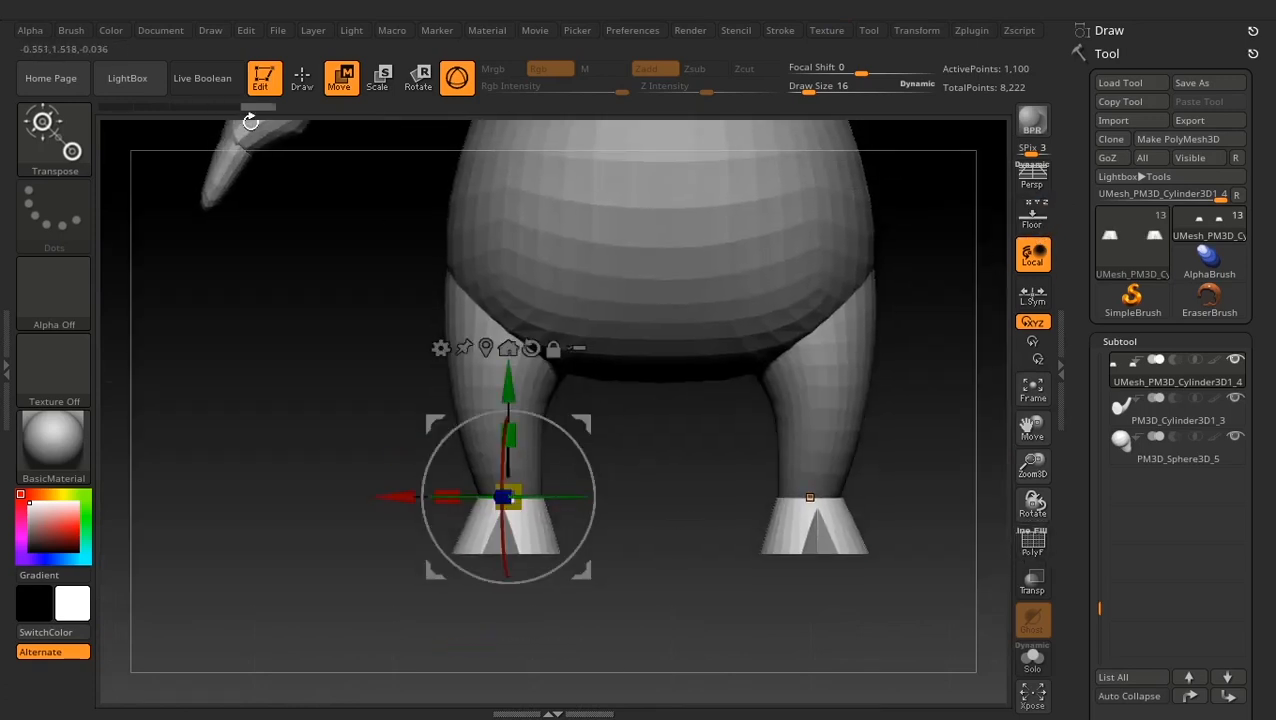
pyautogui.click(302, 86)
# Make the 01_blocking head the active subtool and subdivide its mesh once
pyautogui.moveTo(645, 537)
pyautogui.keyDown('alt'); pyautogui.mouseDown()
pyautogui.moveTo(846, 467)
pyautogui.moveTo(826, 541)
pyautogui.moveTo(800, 556)
pyautogui.moveTo(746, 515)
pyautogui.moveTo(771, 490)
pyautogui.moveTo(809, 530)
pyautogui.mouseUp(); pyautogui.keyUp('alt')
pyautogui.moveTo(796, 338); pyautogui.dragTo(843, 356)
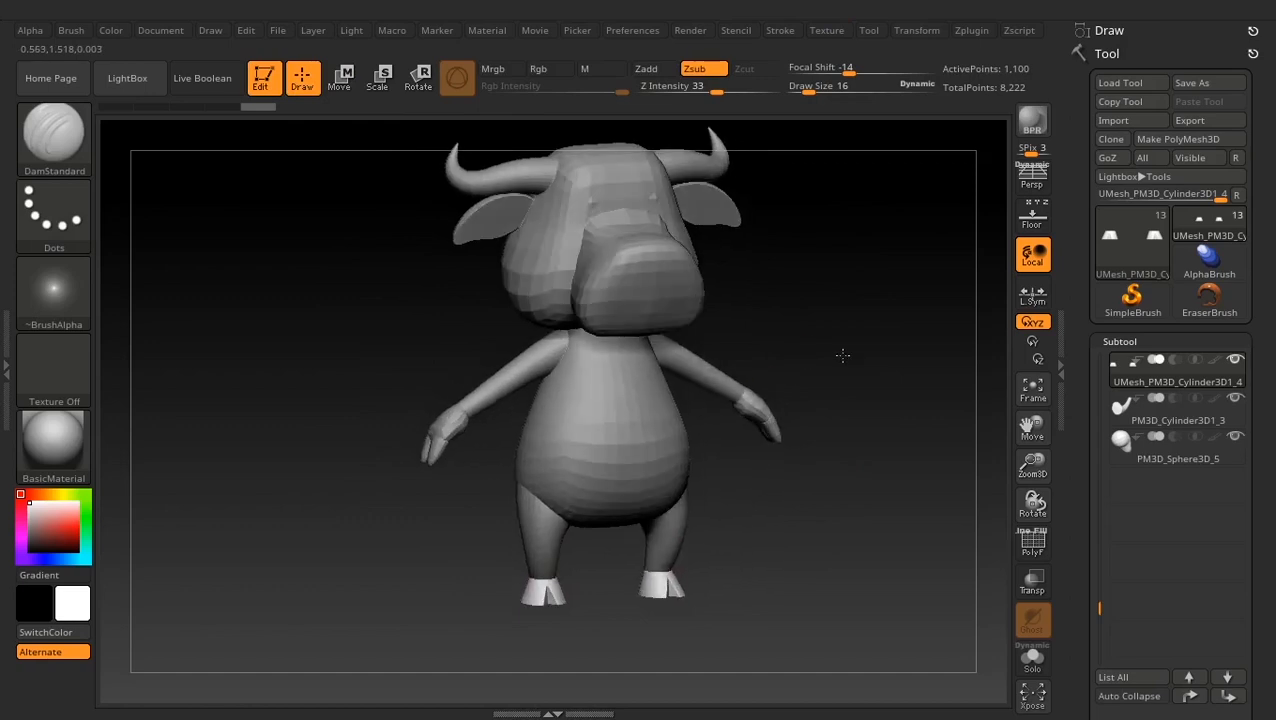
pyautogui.keyDown('alt'); pyautogui.click(532, 281); pyautogui.keyUp('alt')
pyautogui.keyDown('alt'); pyautogui.moveTo(855, 414); pyautogui.dragTo(874, 487); pyautogui.keyUp('alt')
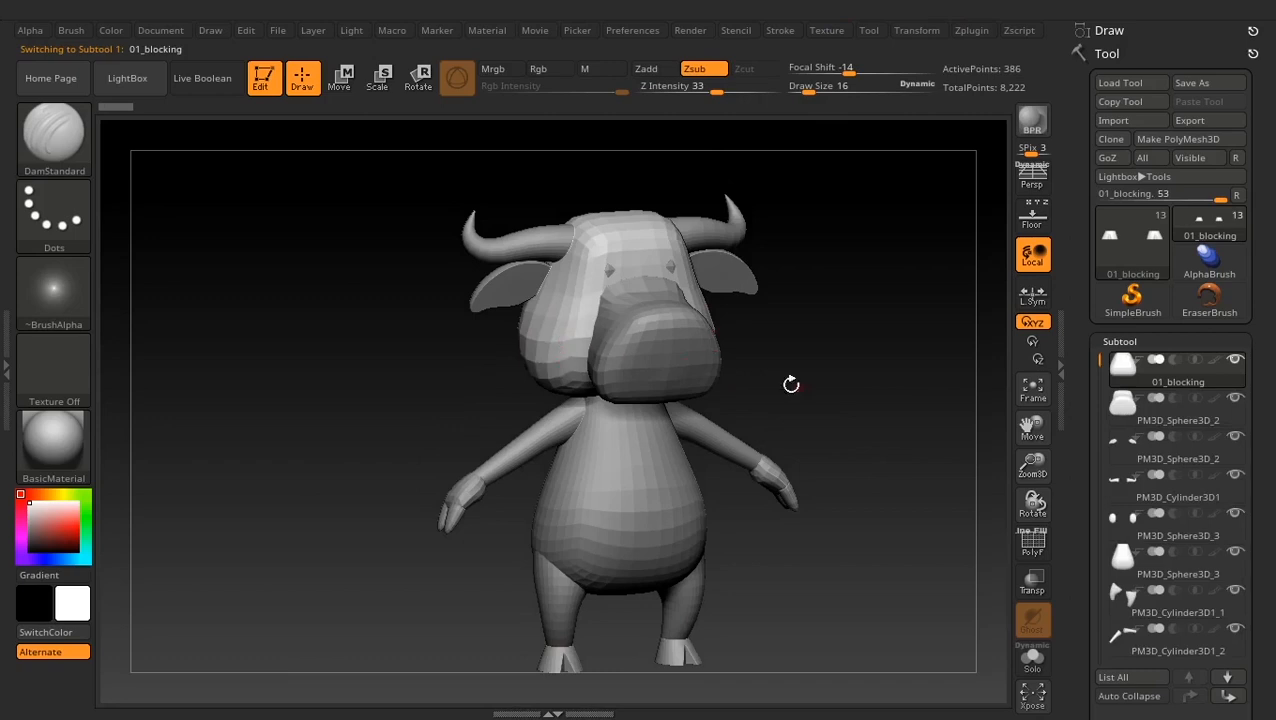
pyautogui.keyDown('shift'); pyautogui.moveTo(791, 385); pyautogui.dragTo(857, 424); pyautogui.keyUp('shift')
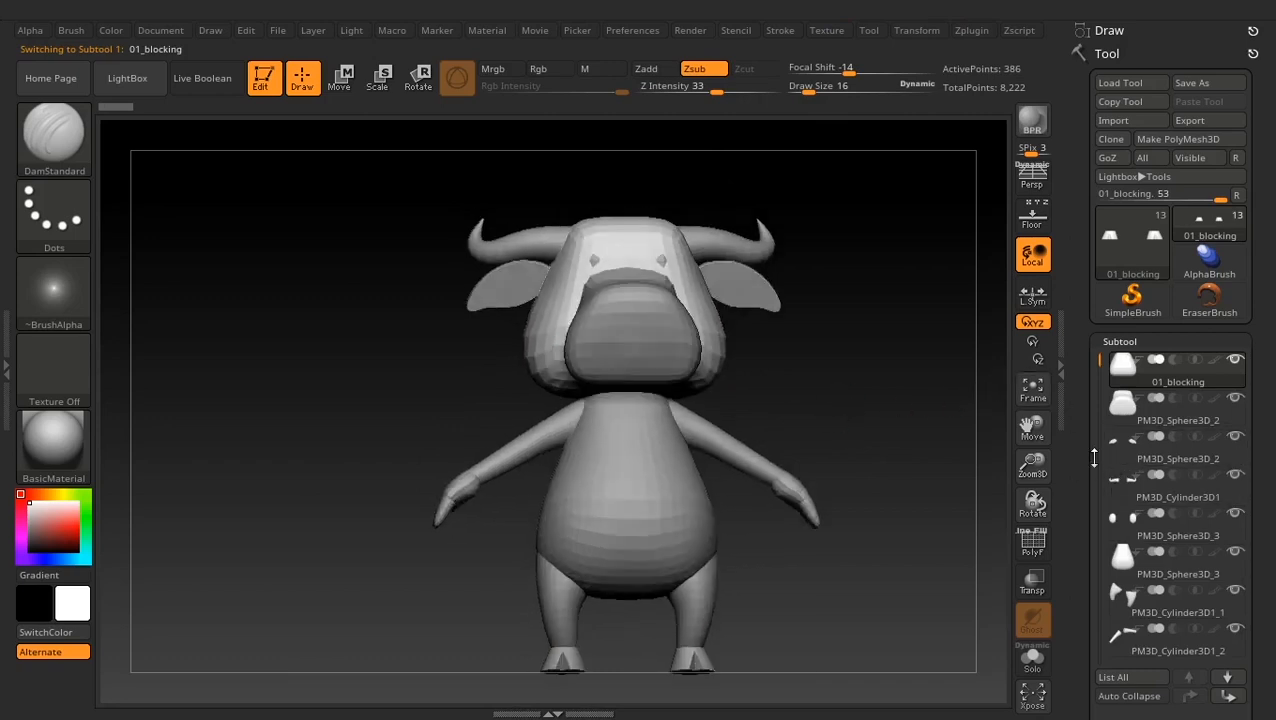
pyautogui.moveTo(1083, 439); pyautogui.dragTo(1082, 344)
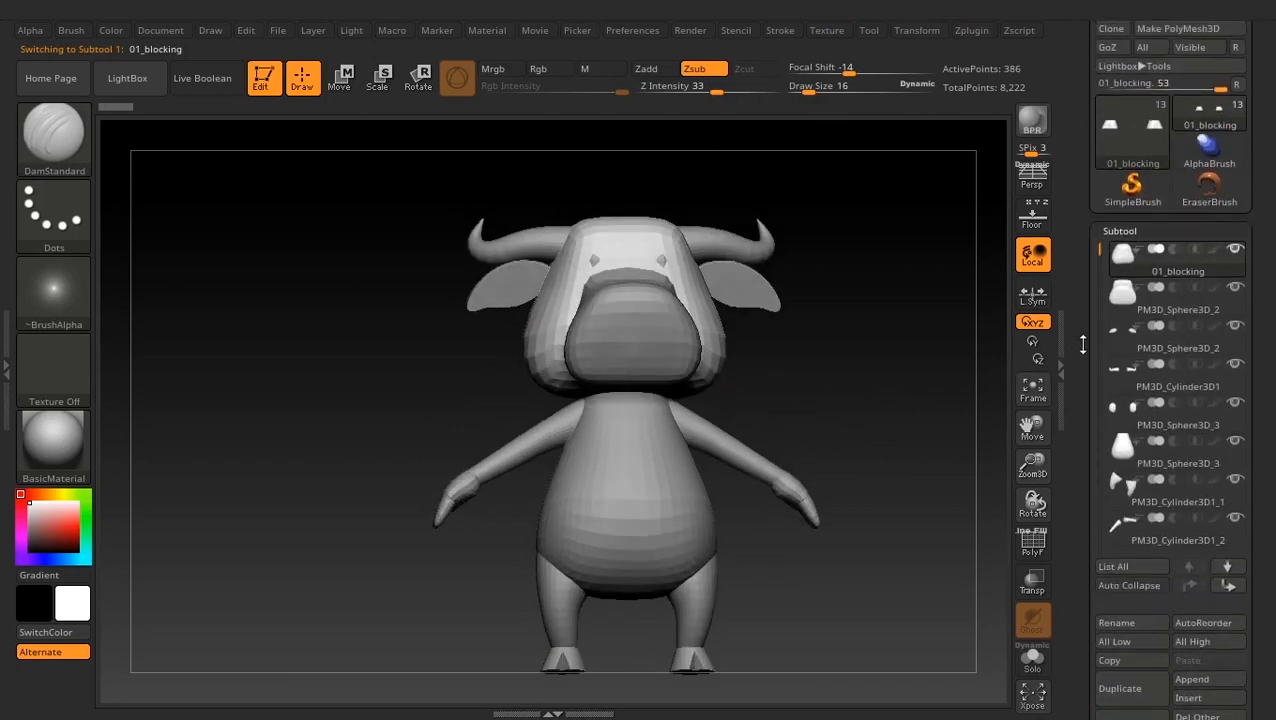
pyautogui.moveTo(1078, 555); pyautogui.dragTo(1085, 388)
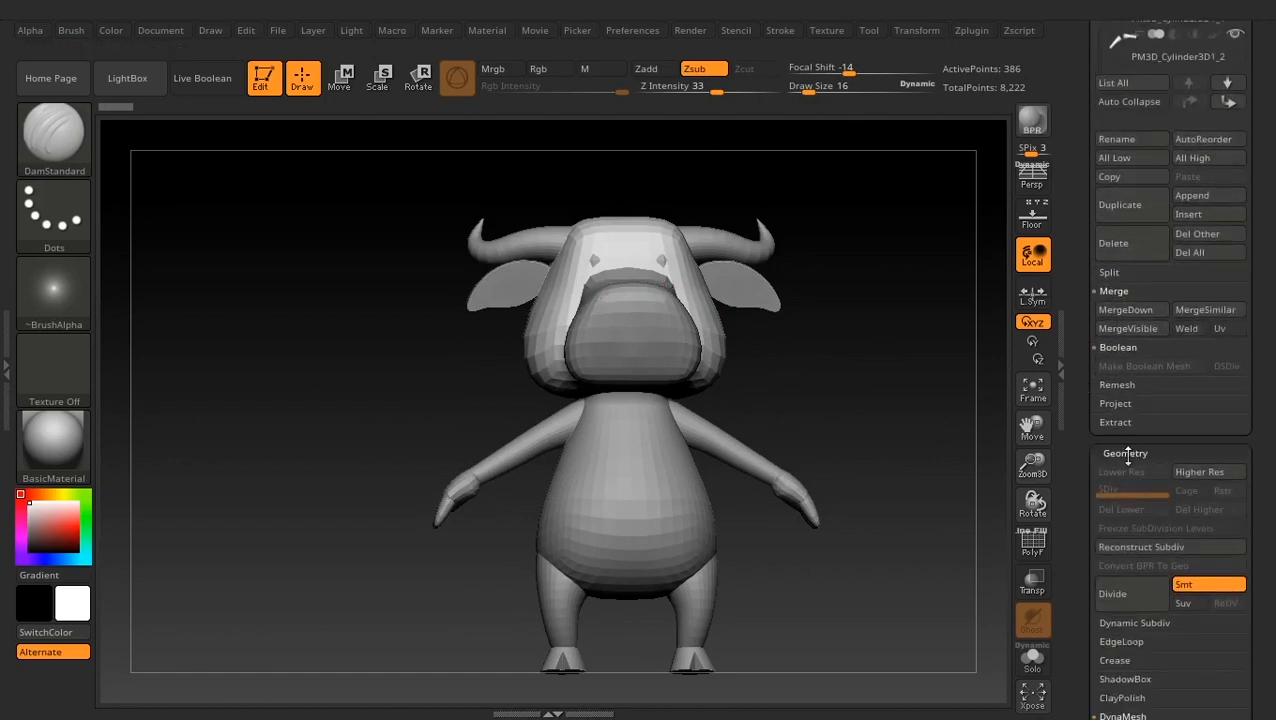
pyautogui.click(1121, 595)
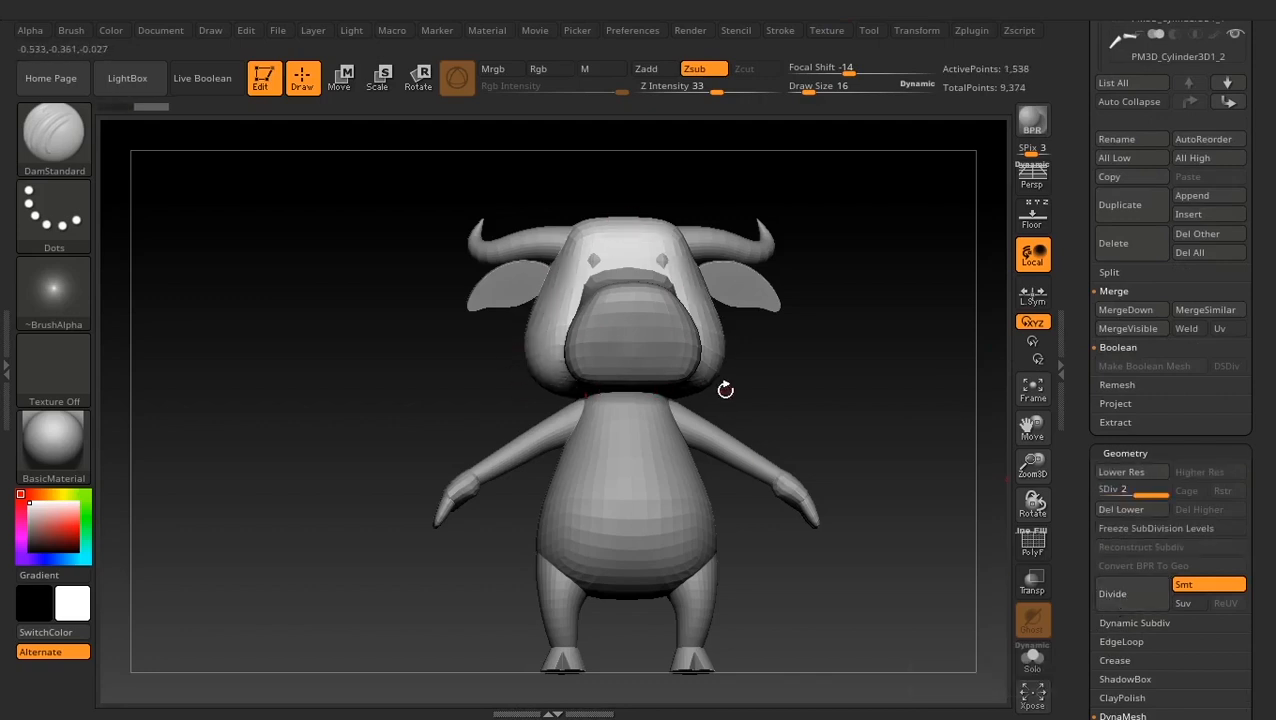
# Subdivide the muzzle, torso and leg subtools once each
pyautogui.keyDown('alt'); pyautogui.moveTo(937, 481); pyautogui.dragTo(940, 458); pyautogui.keyUp('alt')
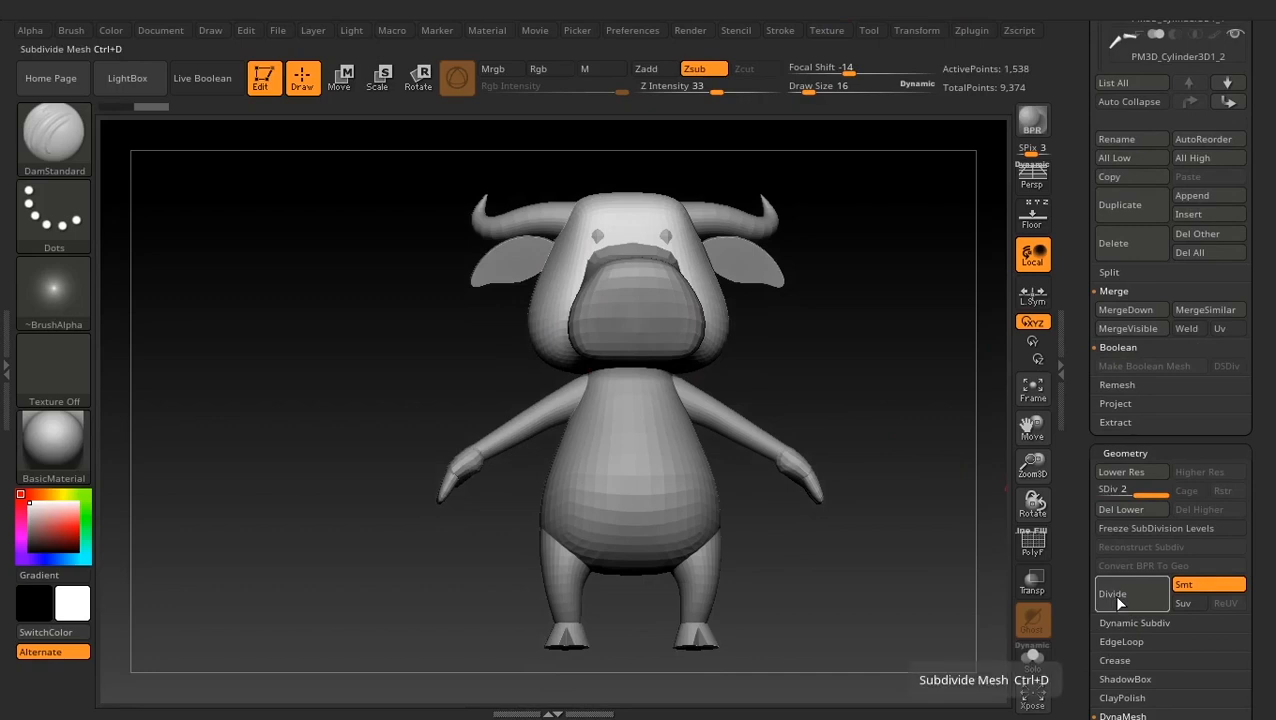
pyautogui.keyDown('alt'); pyautogui.click(640, 305); pyautogui.keyUp('alt')
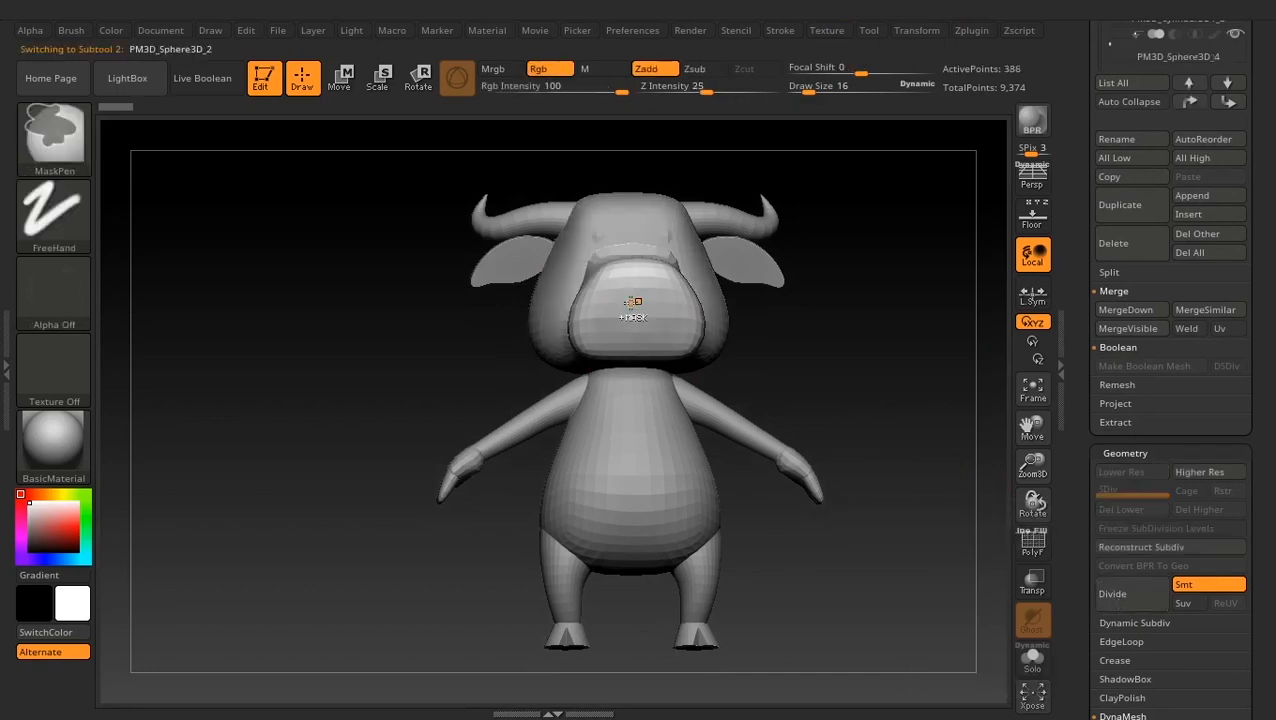
pyautogui.hotkey('ctrl', 'd')
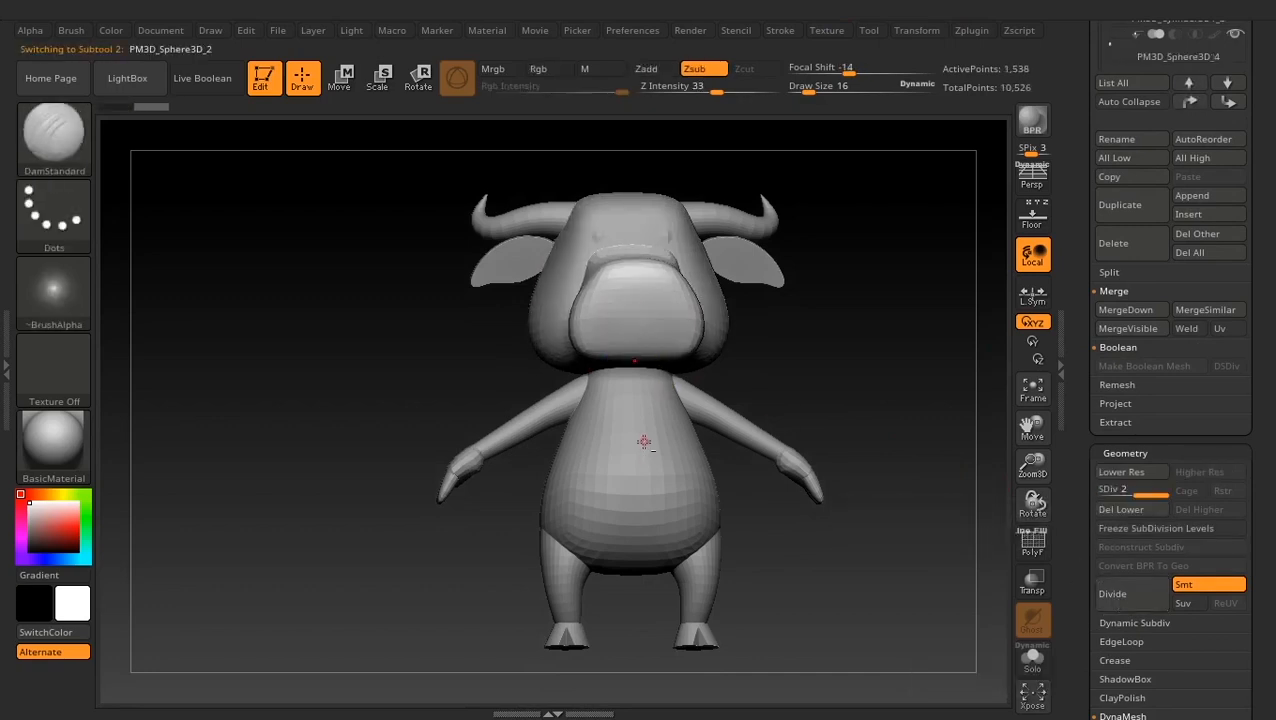
pyautogui.keyDown('alt'); pyautogui.click(644, 441); pyautogui.keyUp('alt')
pyautogui.keyDown('alt'); pyautogui.click(714, 587); pyautogui.keyUp('alt')
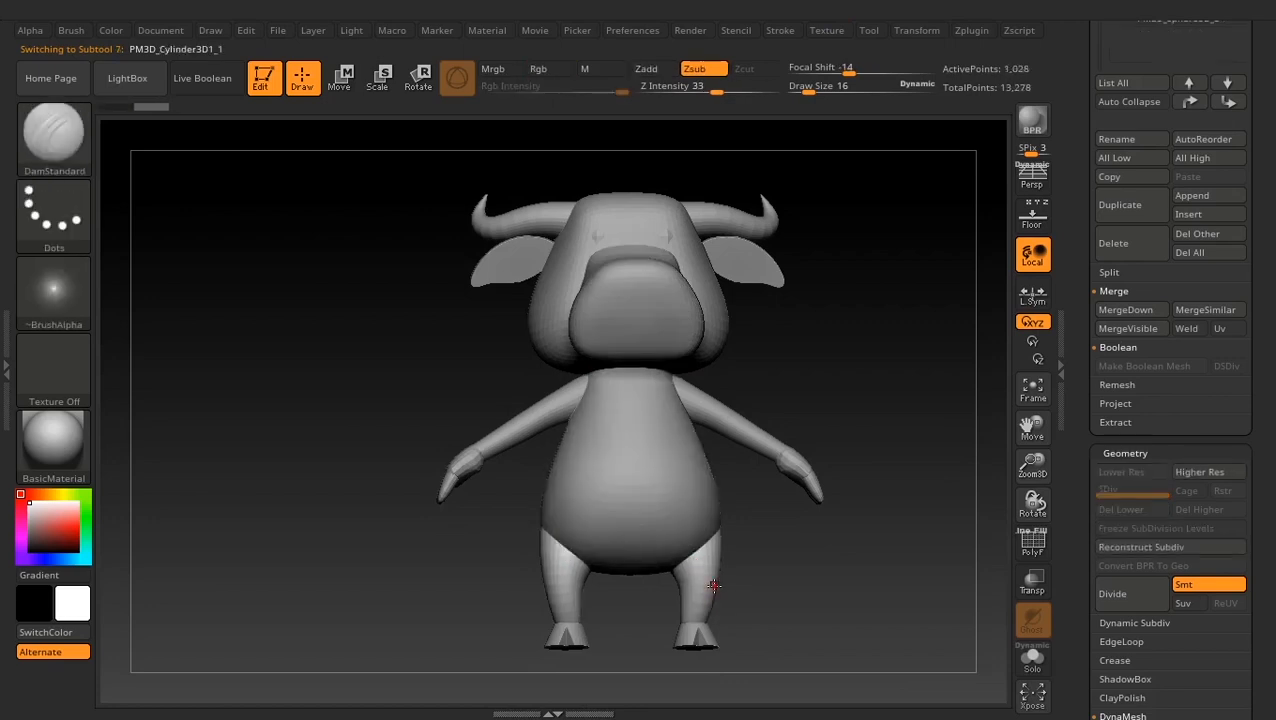
pyautogui.hotkey('ctrl', 'd')
# Subdivide the hands and the finger subtool once each
pyautogui.keyDown('alt'); pyautogui.click(462, 472); pyautogui.keyUp('alt')
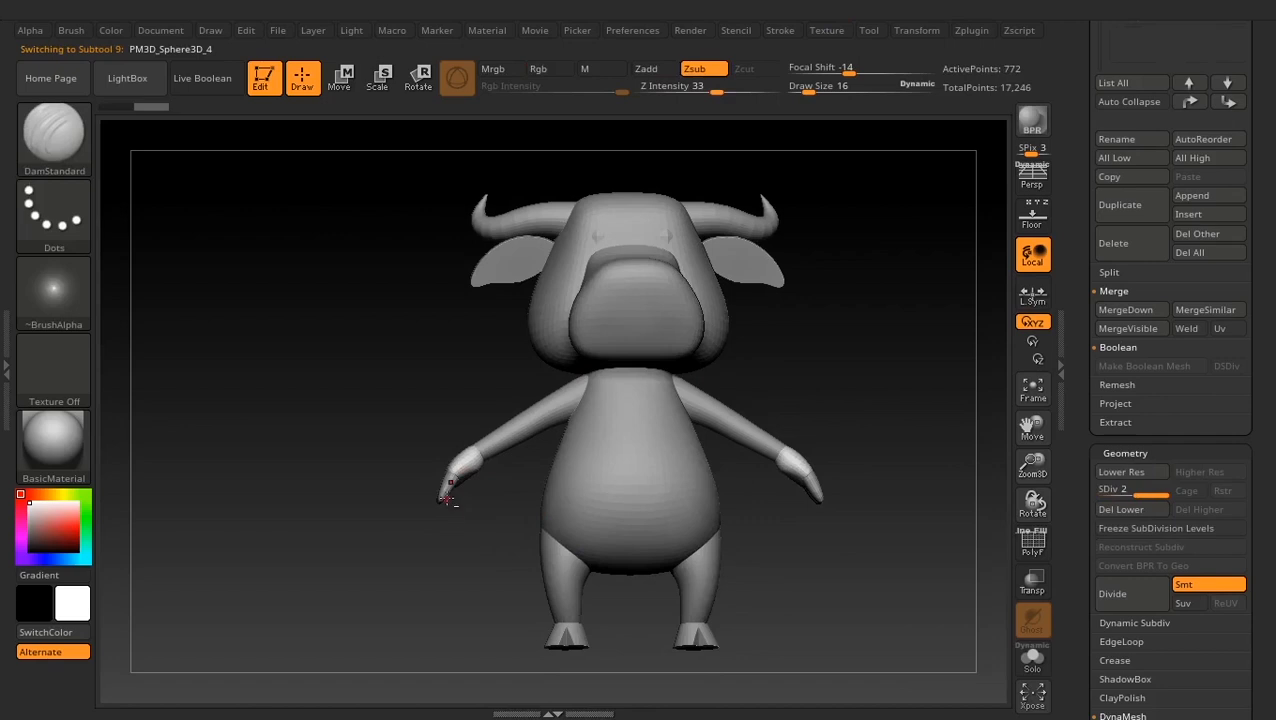
pyautogui.keyDown('alt'); pyautogui.click(448, 498); pyautogui.keyUp('alt')
pyautogui.hotkey('ctrl', 'd')
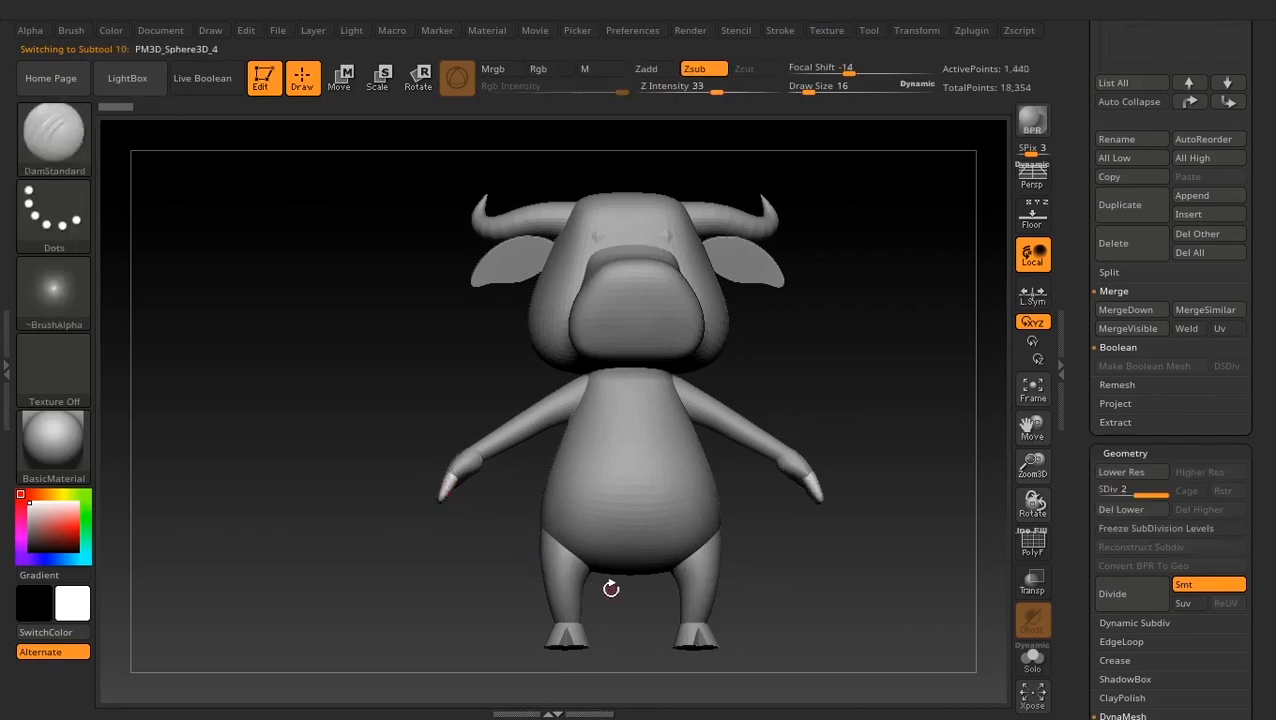
# Try to subdivide the hooves subtool once and undo the subdivision
pyautogui.moveTo(803, 567); pyautogui.dragTo(817, 614)
pyautogui.keyDown('alt'); pyautogui.moveTo(792, 550); pyautogui.dragTo(663, 396); pyautogui.keyUp('alt')
pyautogui.keyDown('alt'); pyautogui.moveTo(635, 457); pyautogui.dragTo(664, 498); pyautogui.keyUp('alt')
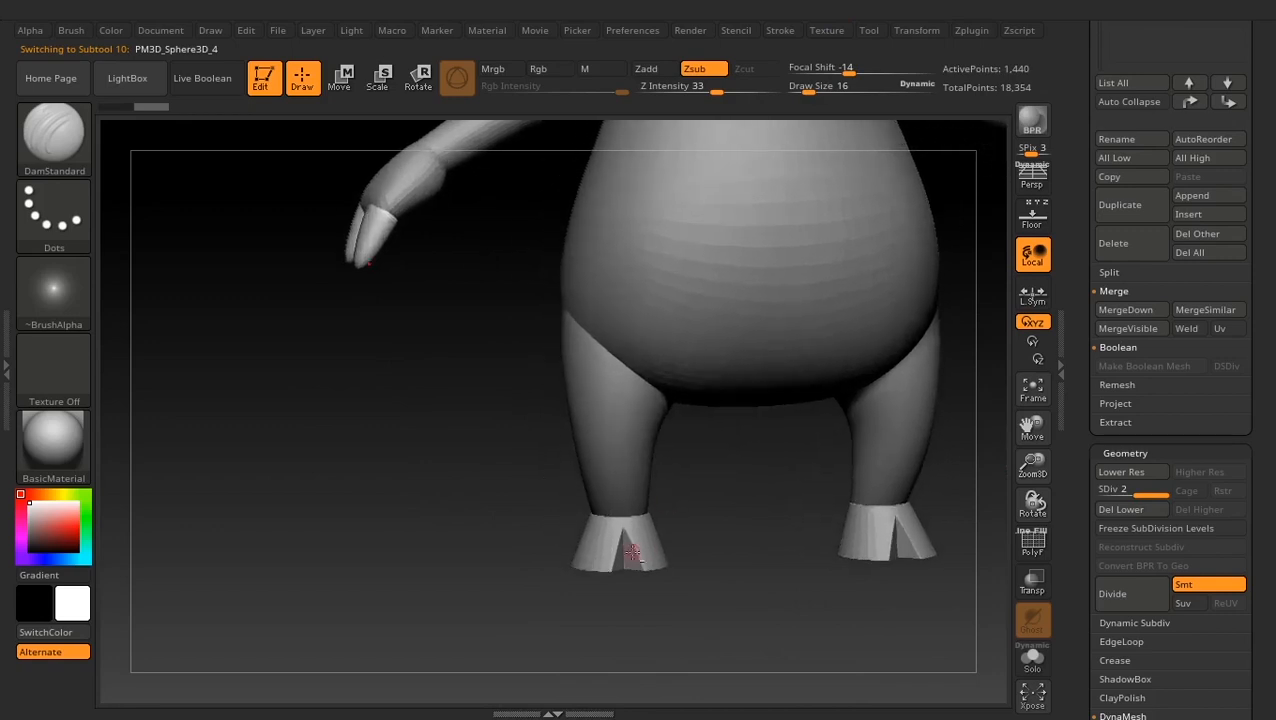
pyautogui.keyDown('alt'); pyautogui.click(632, 551); pyautogui.keyUp('alt')
pyautogui.keyDown('alt'); pyautogui.moveTo(741, 479); pyautogui.dragTo(795, 481); pyautogui.keyUp('alt')
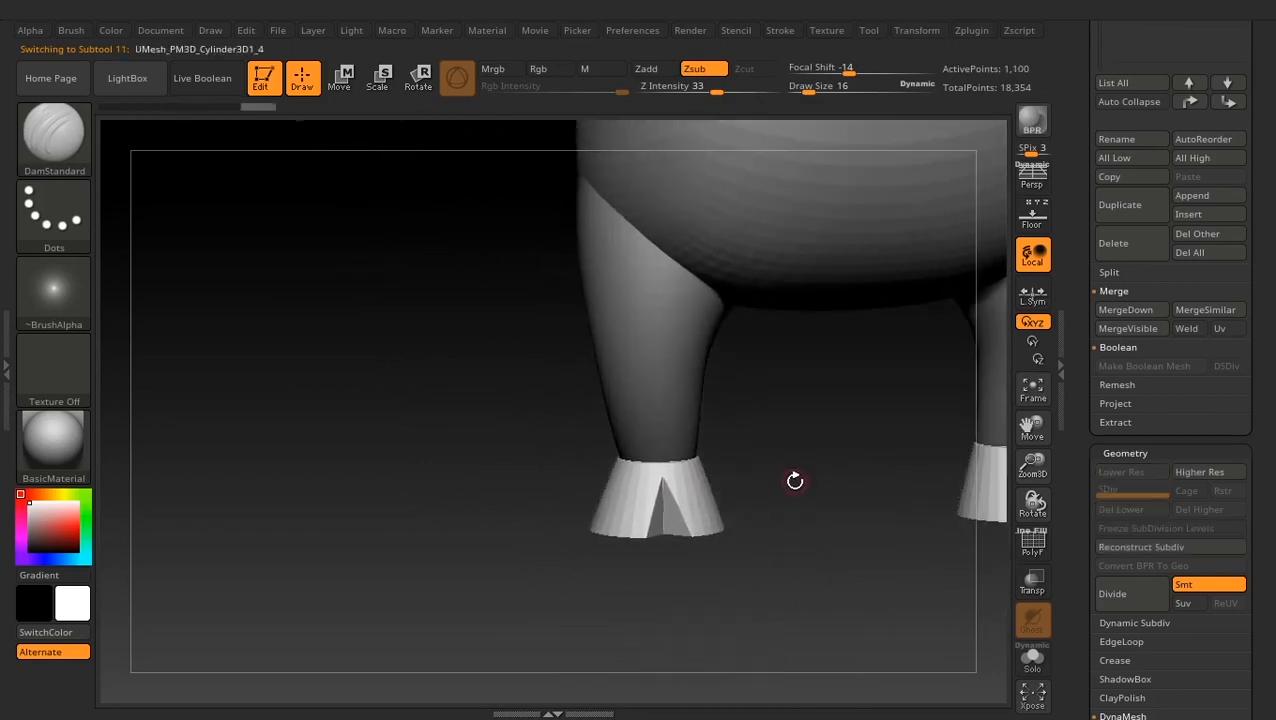
pyautogui.hotkey('ctrl', 'd')
pyautogui.press('ctrl')
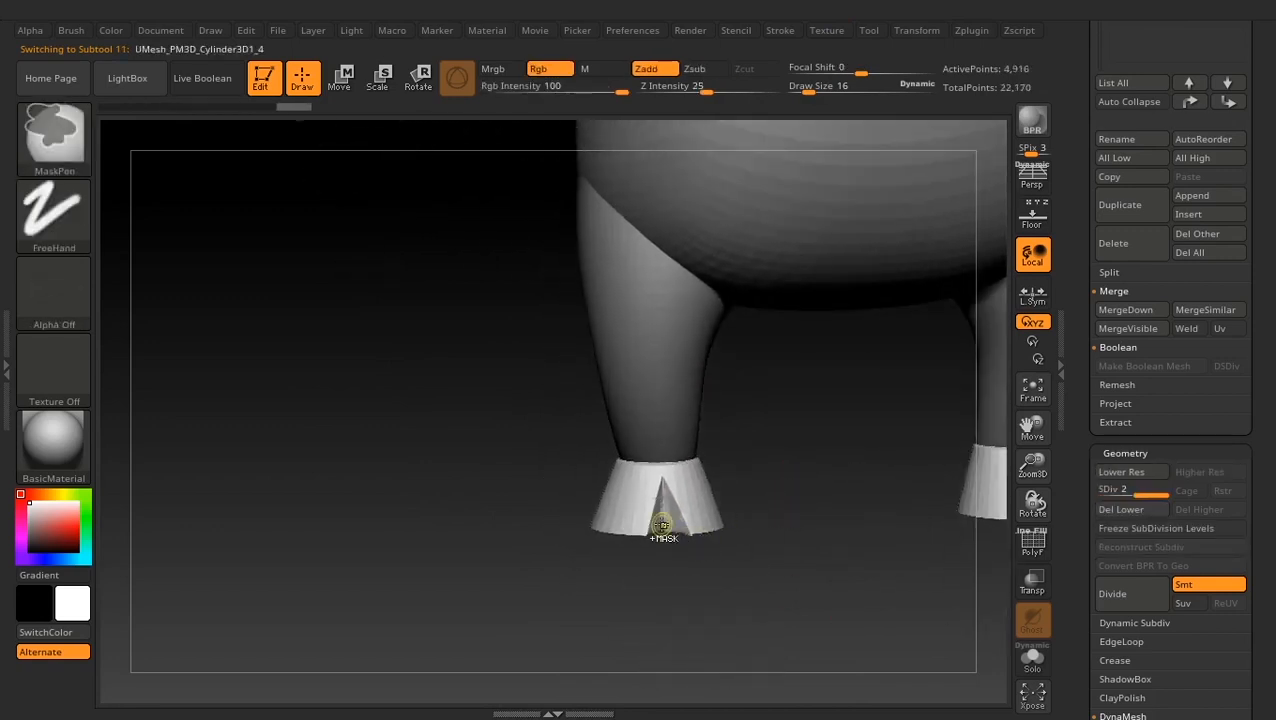
pyautogui.hotkey('ctrl', 'z')
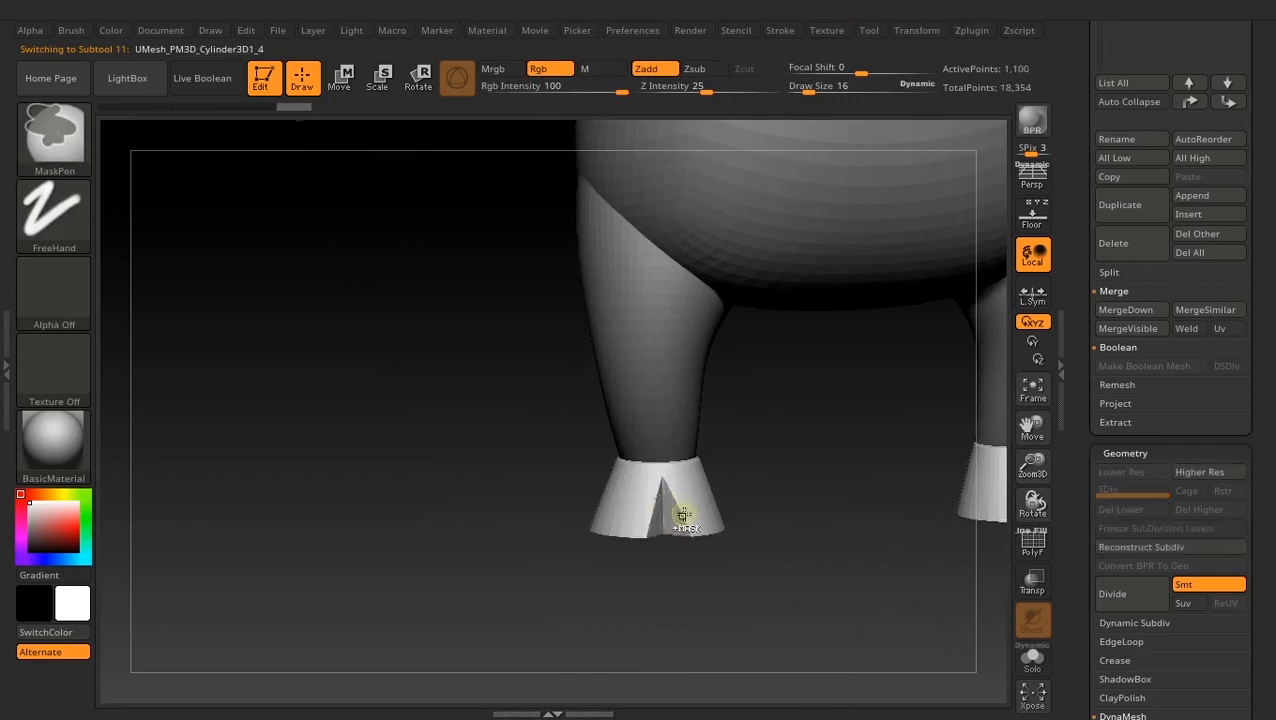
# Make the 01_blocking head the active subtool again and locate the merge commands for it
pyautogui.press('f')
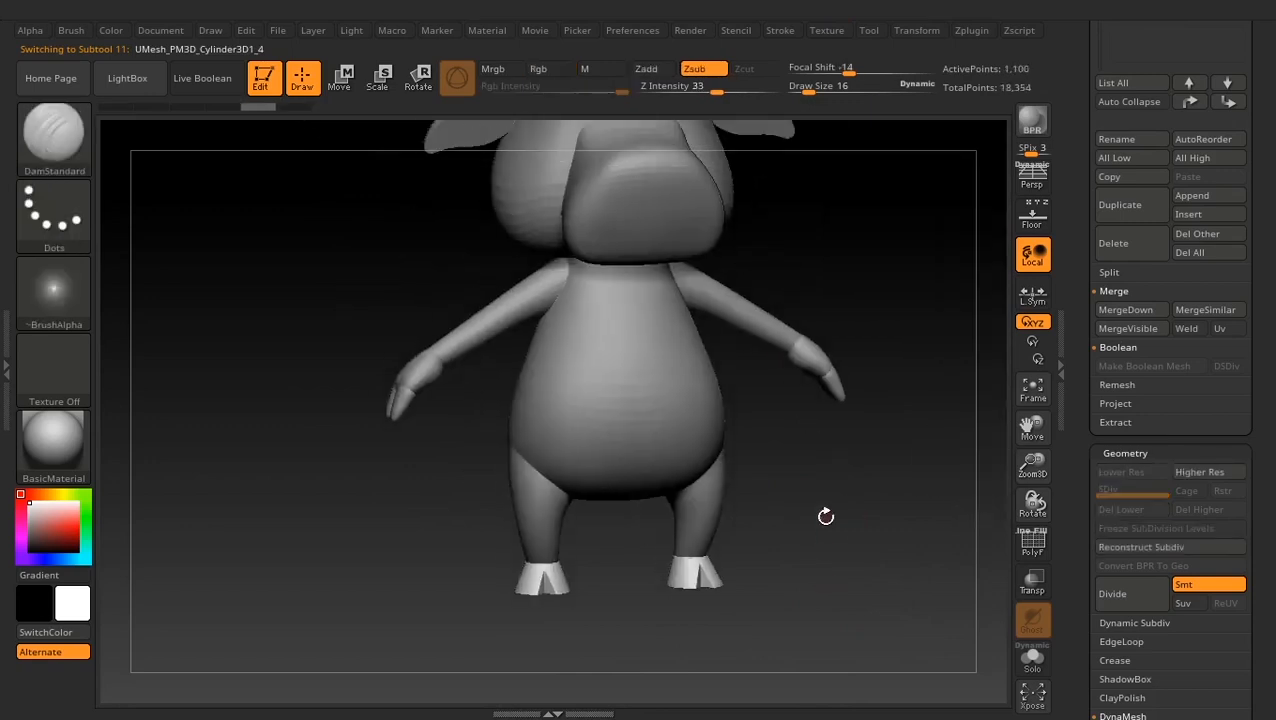
pyautogui.moveTo(836, 306); pyautogui.dragTo(846, 404)
pyautogui.keyDown('alt'); pyautogui.moveTo(862, 346); pyautogui.dragTo(834, 390); pyautogui.keyUp('alt')
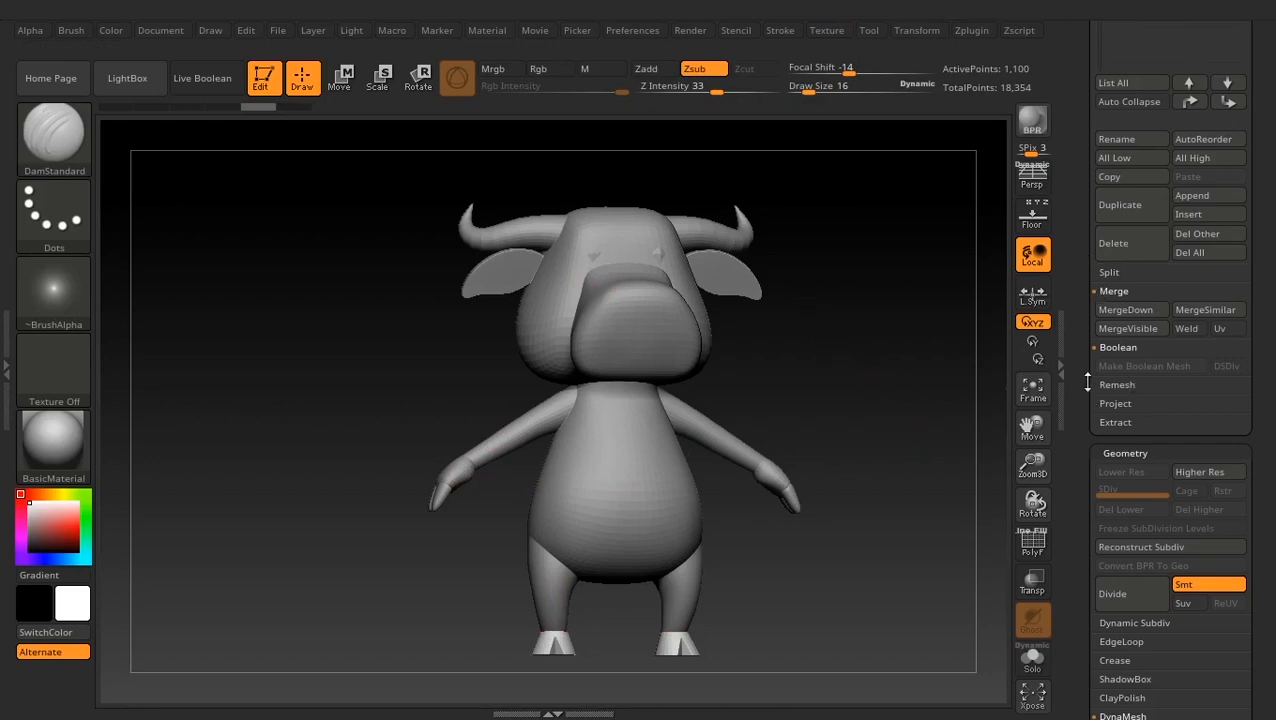
pyautogui.moveTo(1085, 382); pyautogui.dragTo(1100, 272)
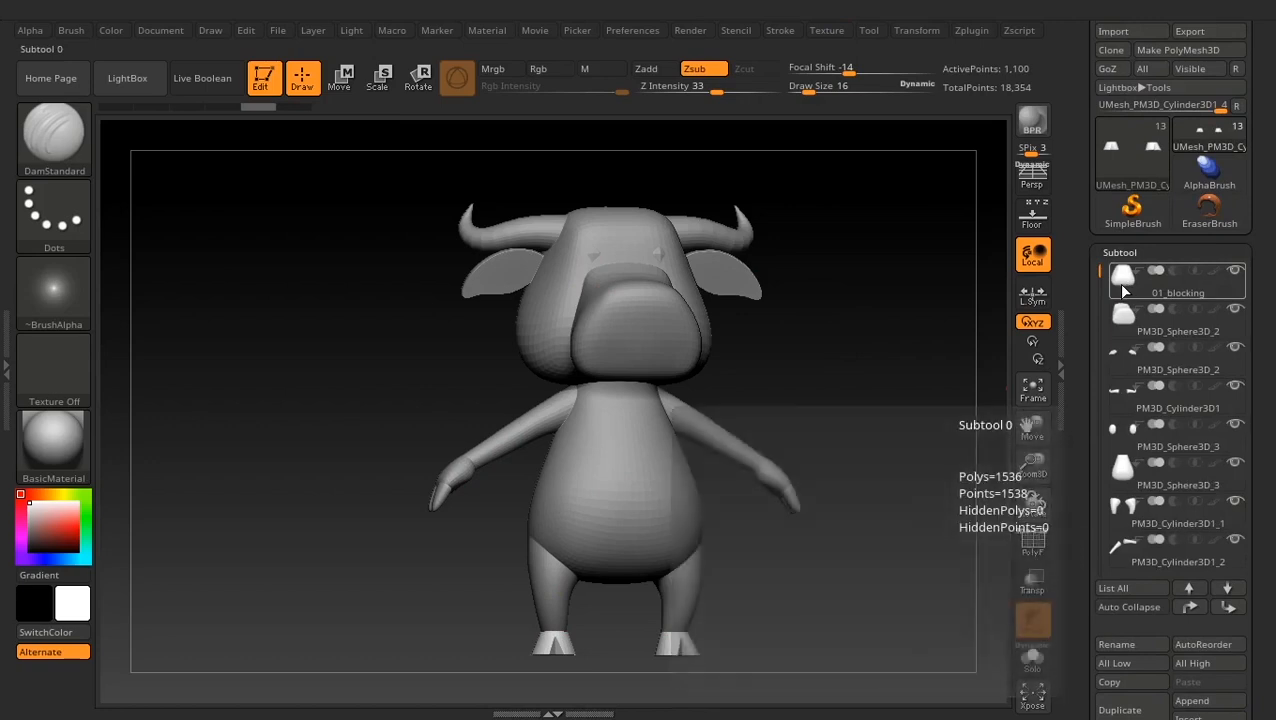
pyautogui.click(1122, 285)
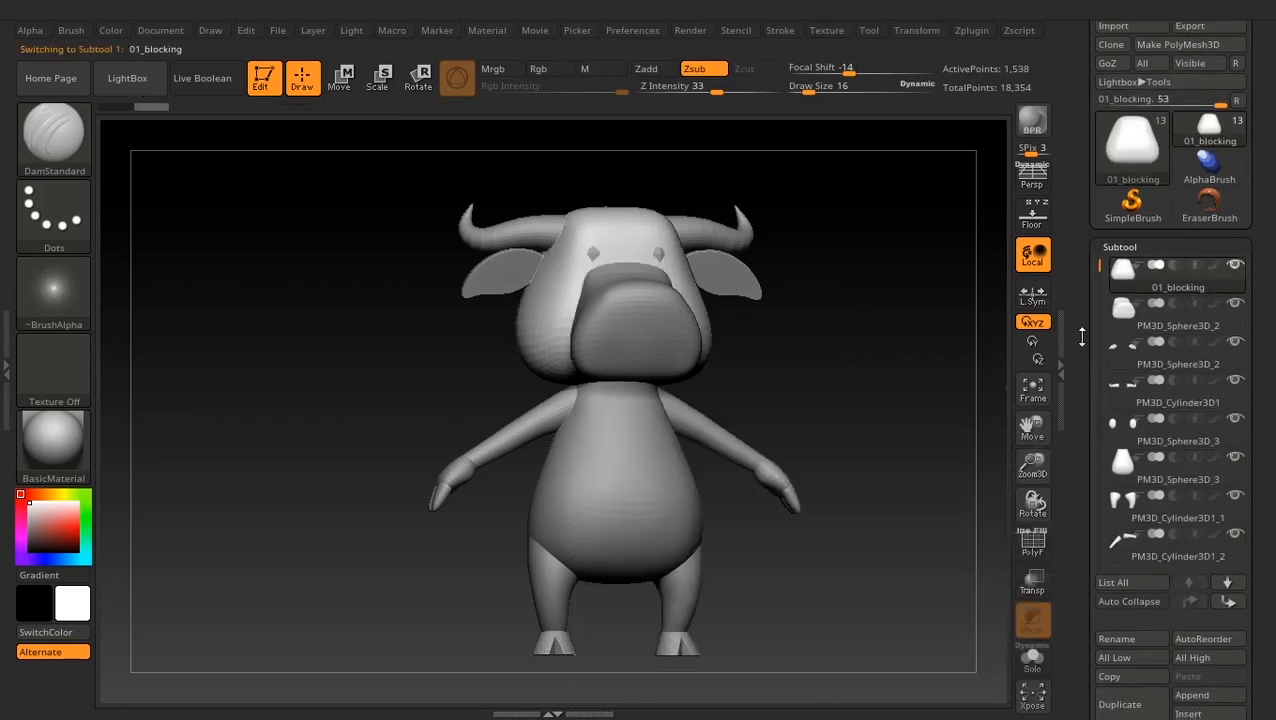
pyautogui.moveTo(1082, 337); pyautogui.dragTo(1079, 206)
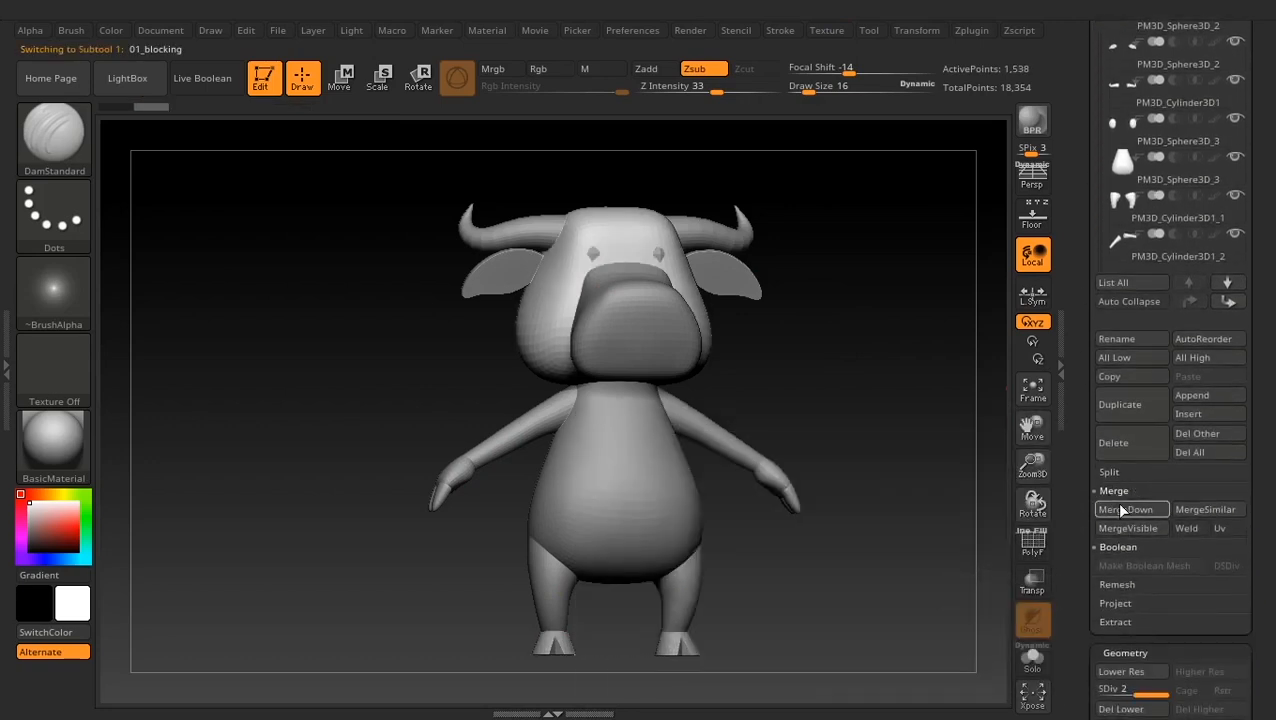
pyautogui.moveTo(1075, 382); pyautogui.dragTo(1076, 479)
pyautogui.moveTo(1121, 203)
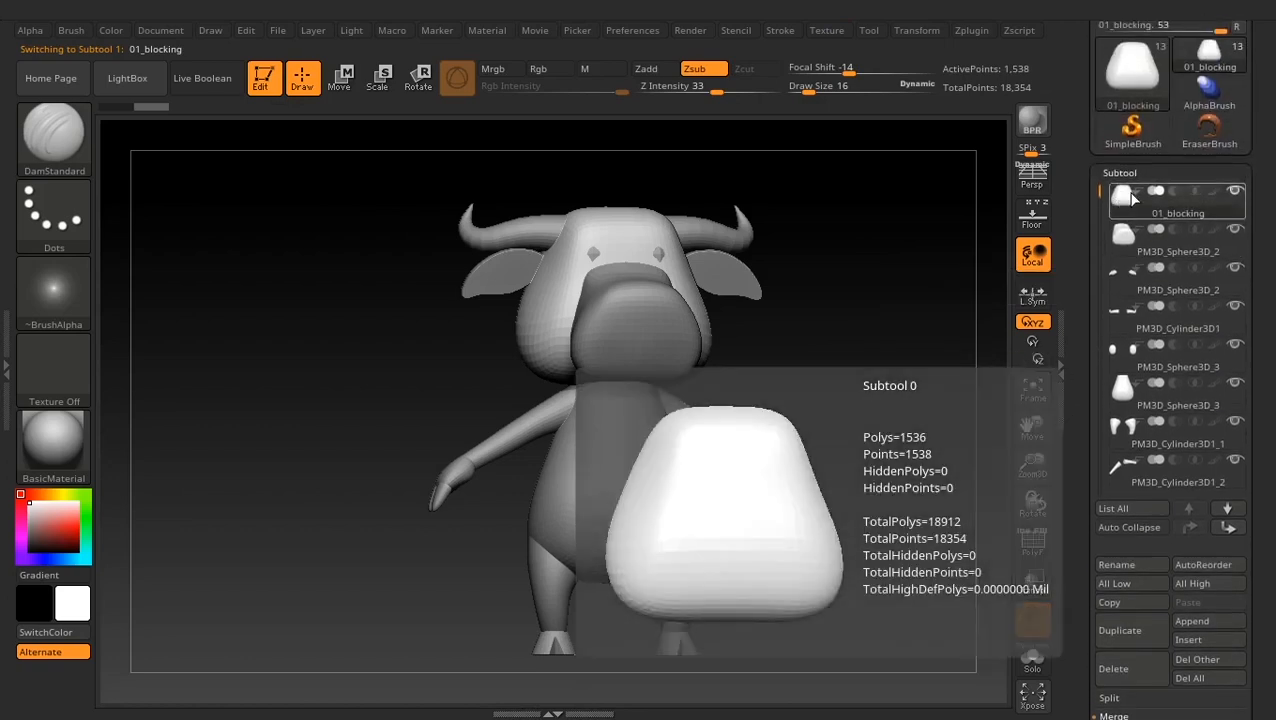
# Merge the muzzle subtool and the ears subtool down into the 01_blocking head
pyautogui.moveTo(1132, 246)
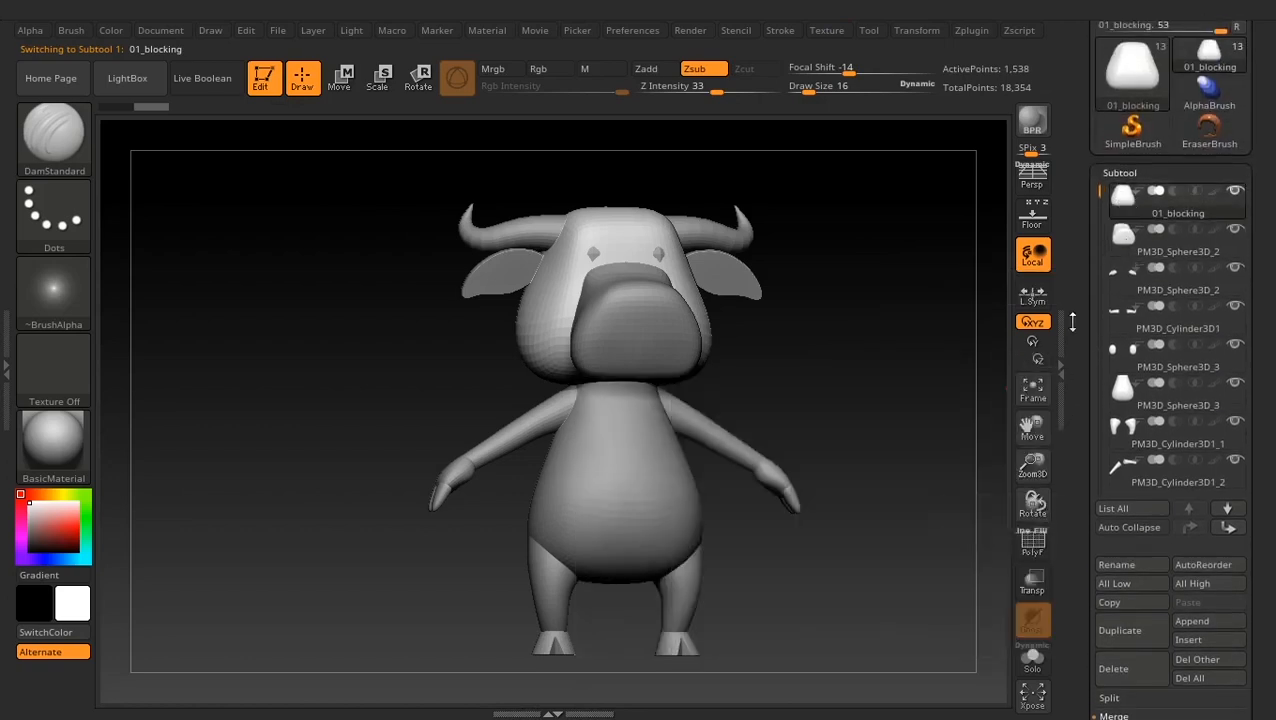
pyautogui.moveTo(1071, 319); pyautogui.dragTo(1072, 217)
pyautogui.click(1127, 507)
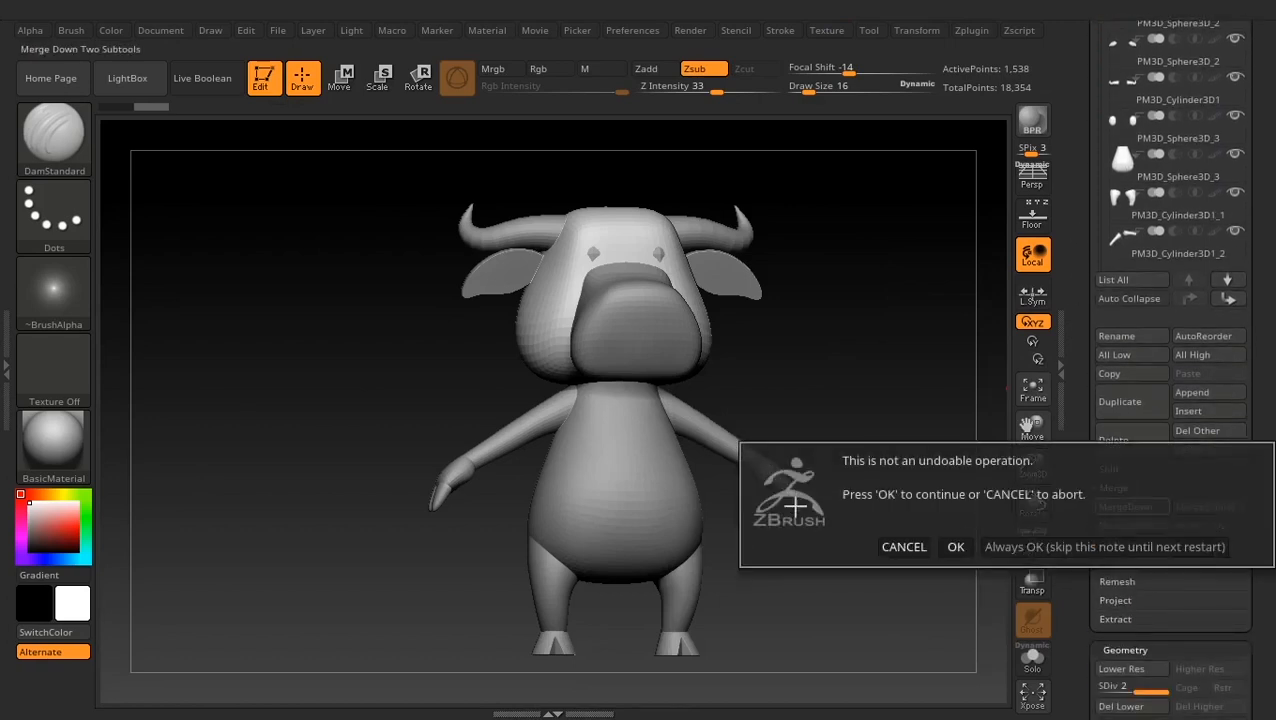
pyautogui.click(957, 544)
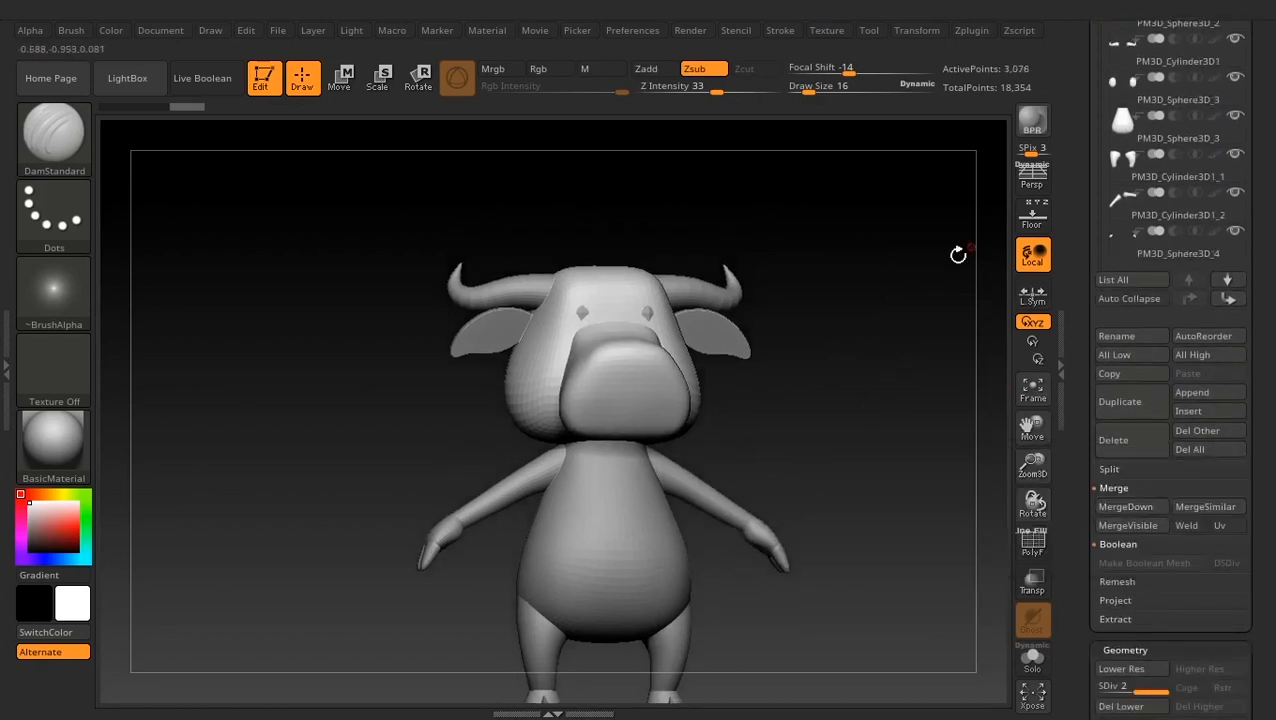
pyautogui.moveTo(1063, 162); pyautogui.dragTo(1087, 240)
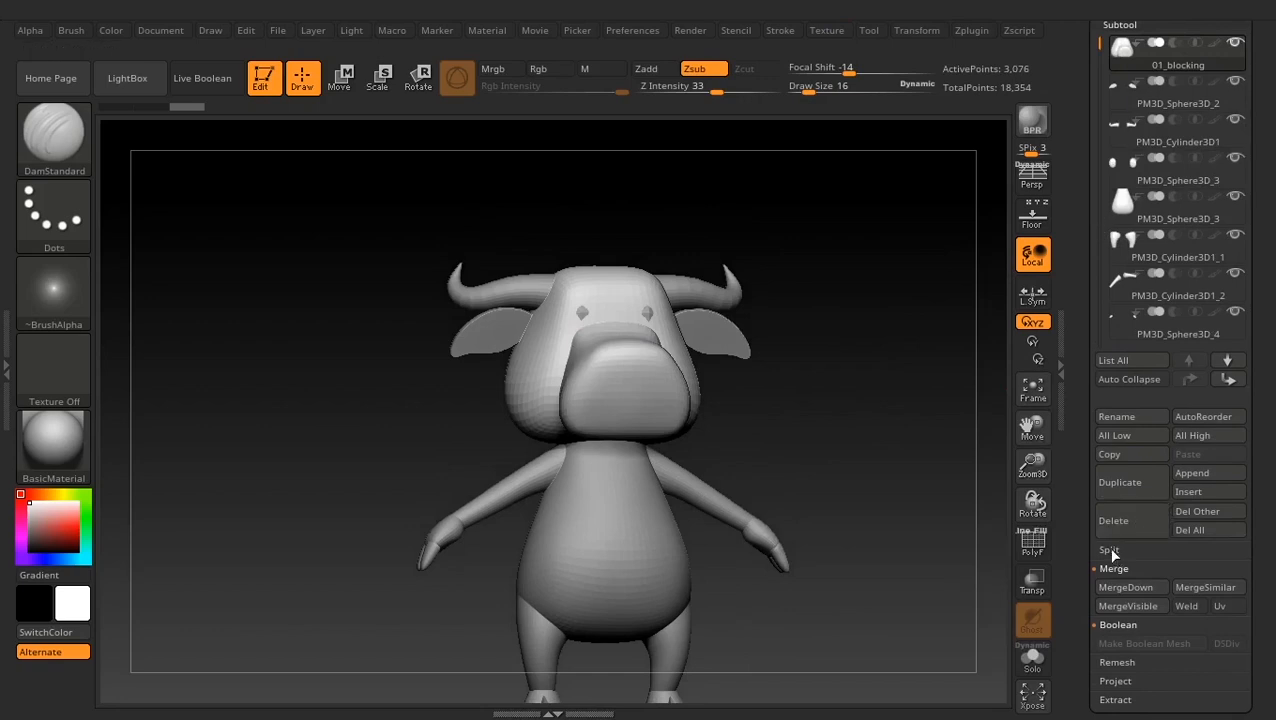
pyautogui.click(1128, 587)
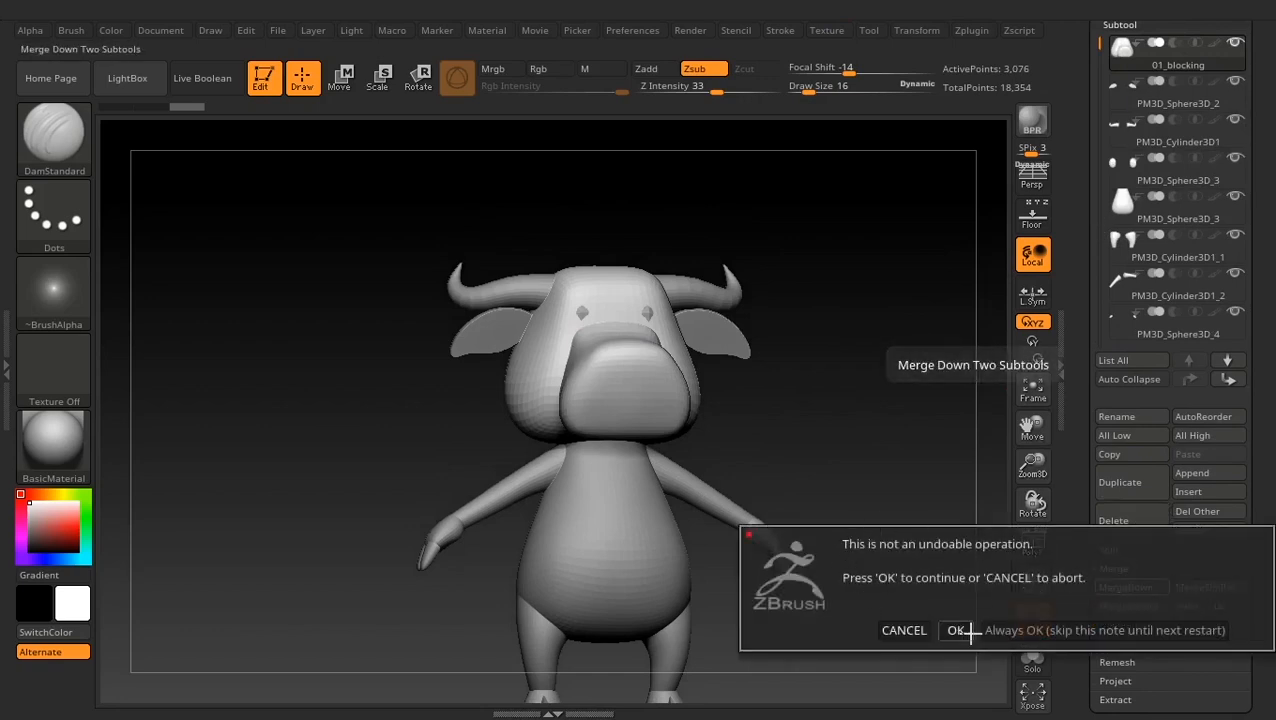
pyautogui.click(957, 630)
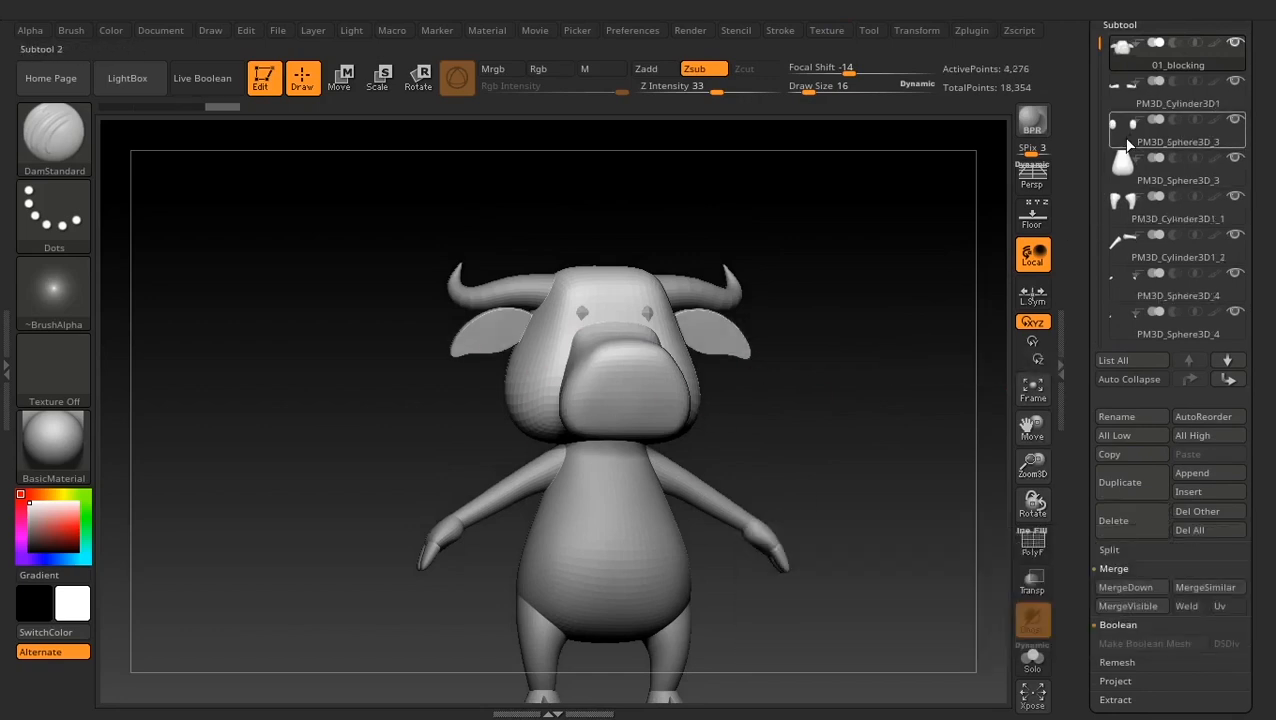
# Merge the legs, arms and hands subtools down into the PM3D_Sphere3D_3 torso, leaving the fingers separate
pyautogui.click(1150, 163)
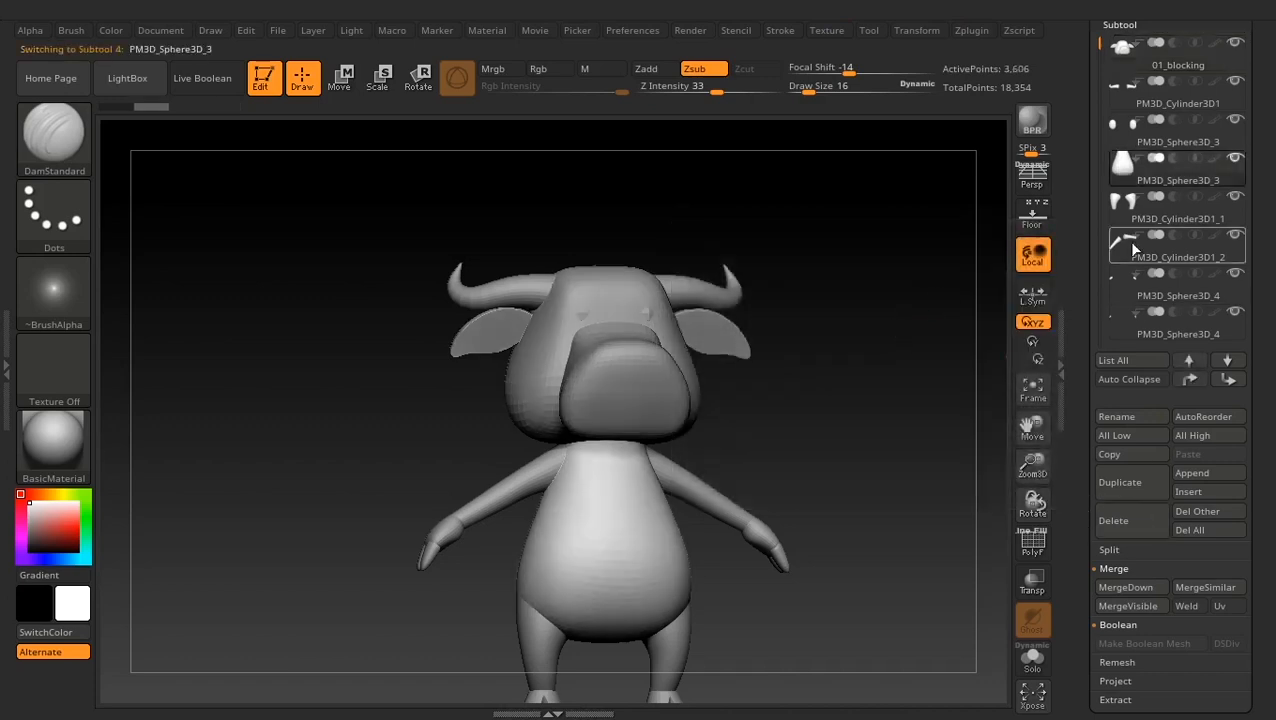
pyautogui.click(1120, 590)
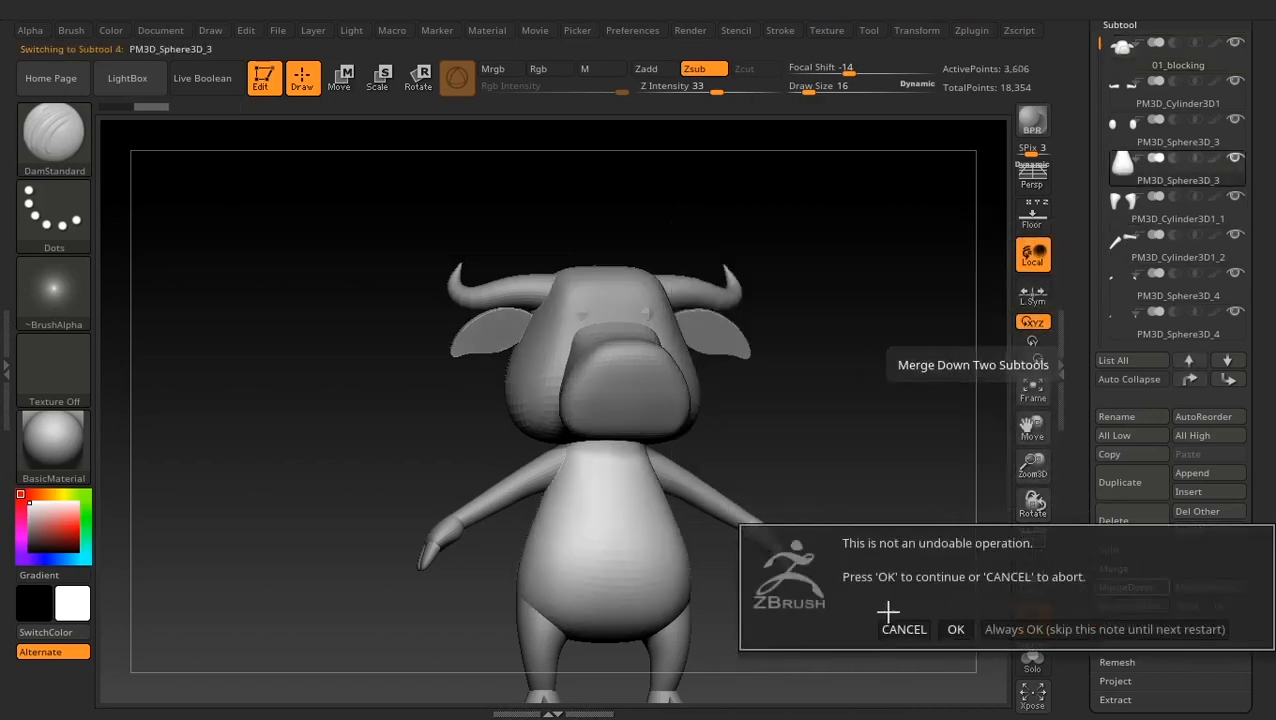
pyautogui.click(960, 629)
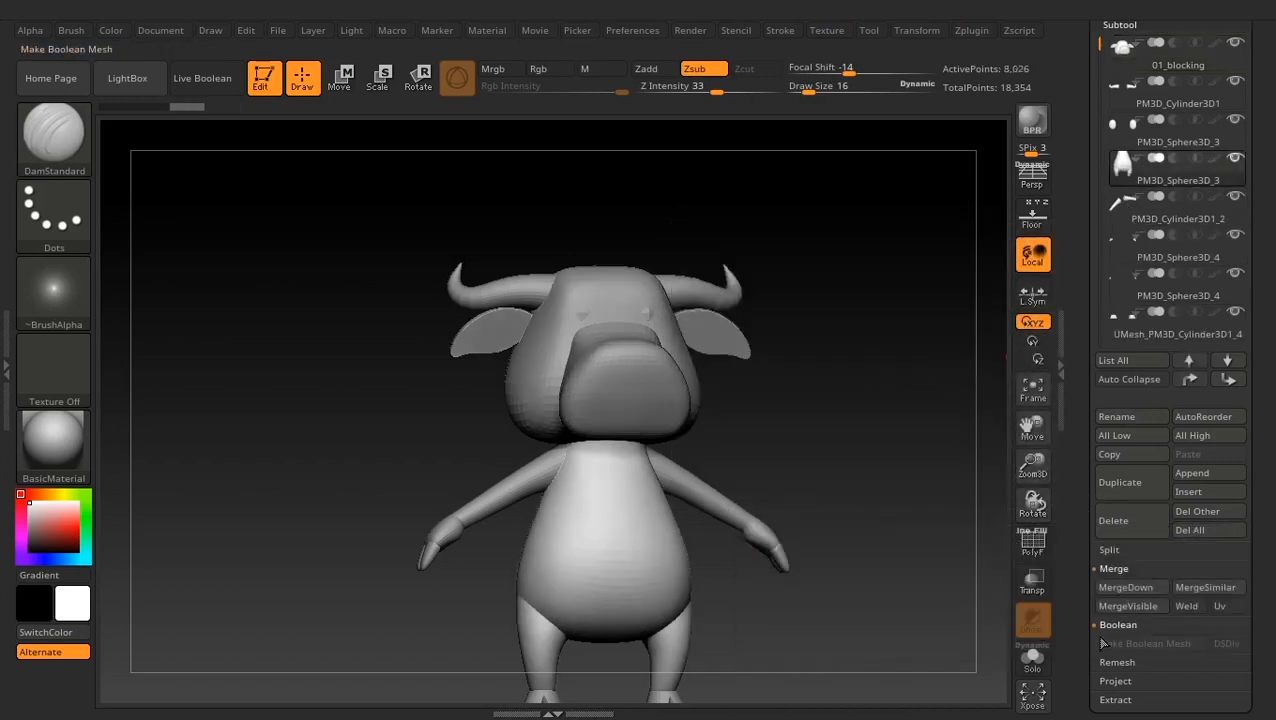
pyautogui.click(1120, 590)
pyautogui.click(958, 625)
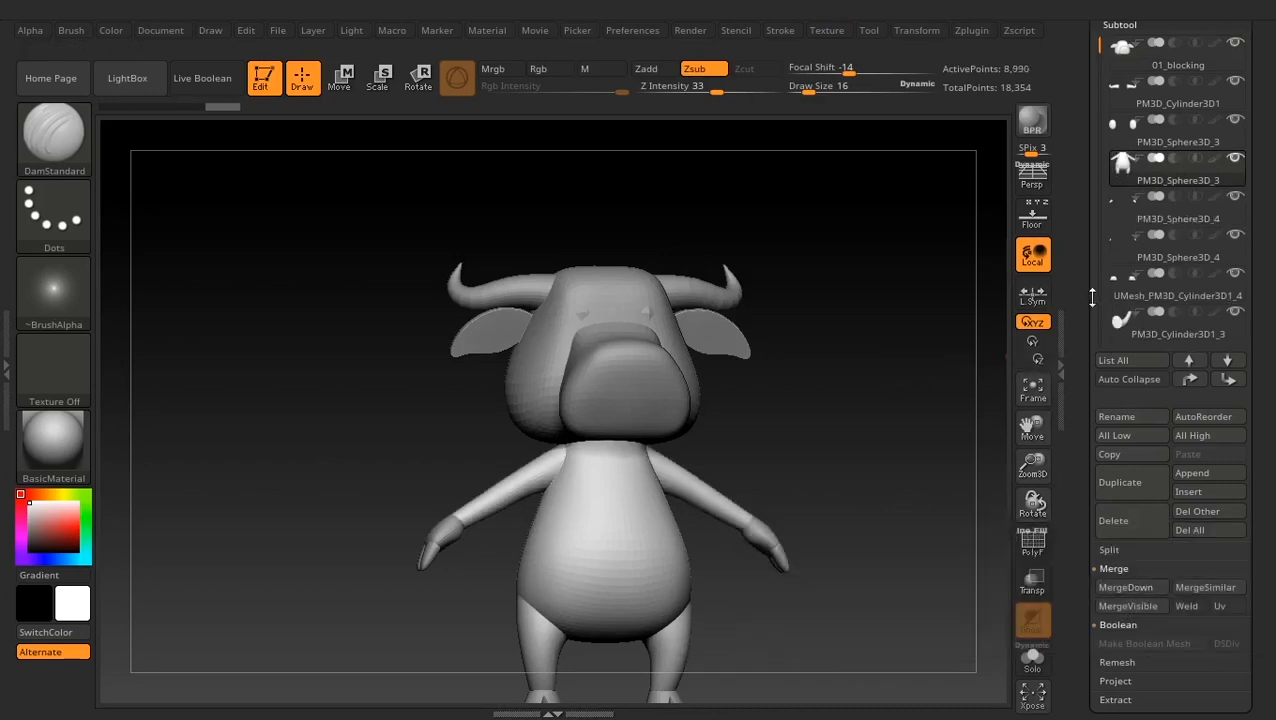
pyautogui.click(1132, 589)
pyautogui.click(950, 624)
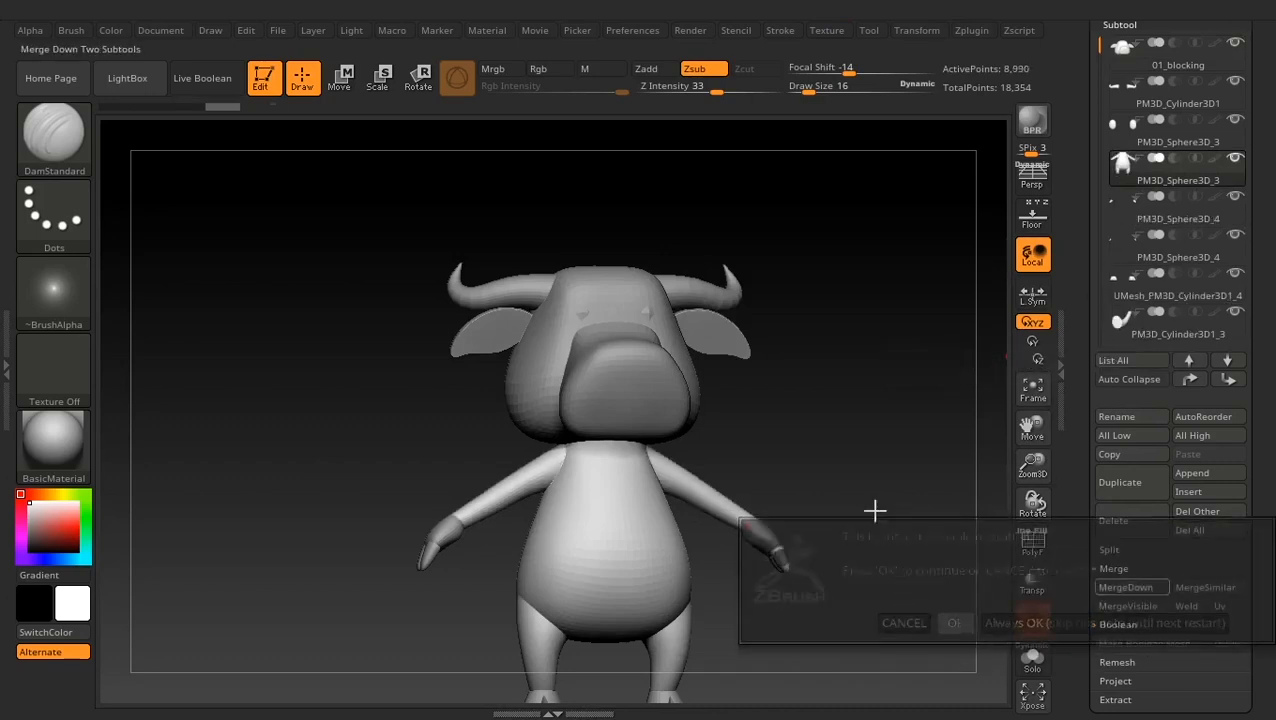
# Reorder the PM3D_Cylinder3D1_3 tail directly below the torso subtool and merge it down into the torso
pyautogui.moveTo(874, 454); pyautogui.dragTo(632, 481)
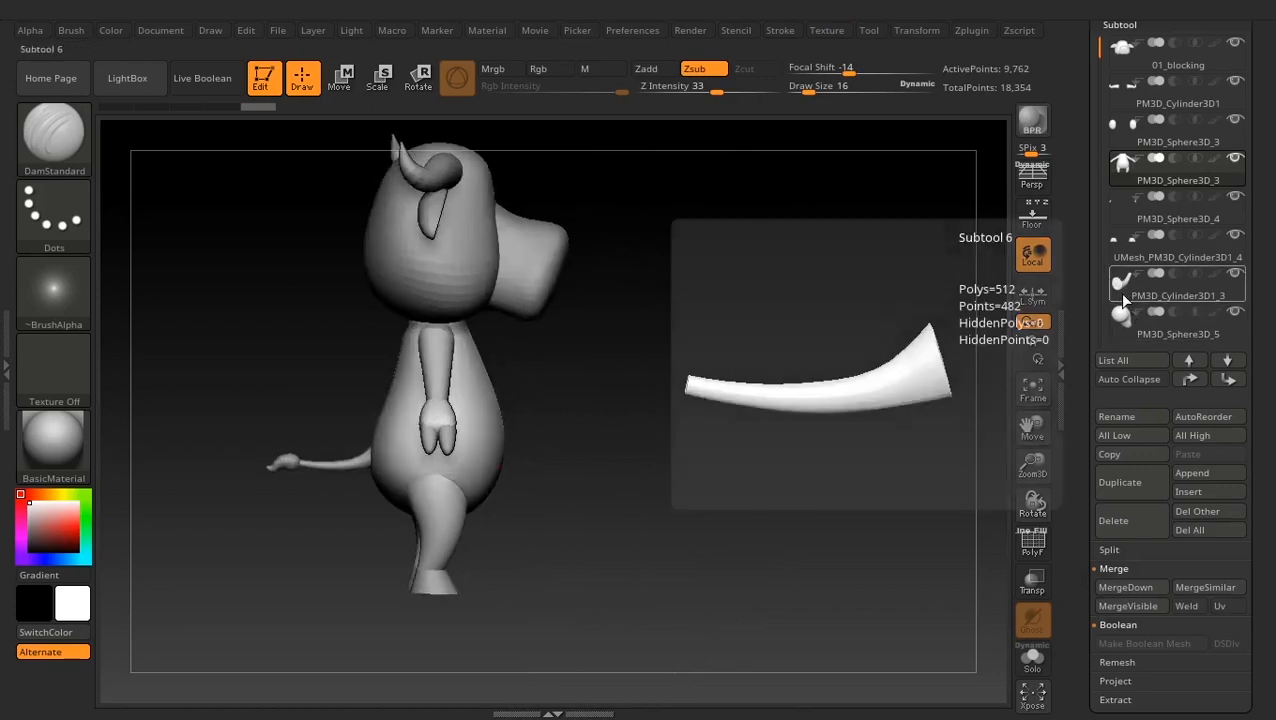
pyautogui.click(1120, 297)
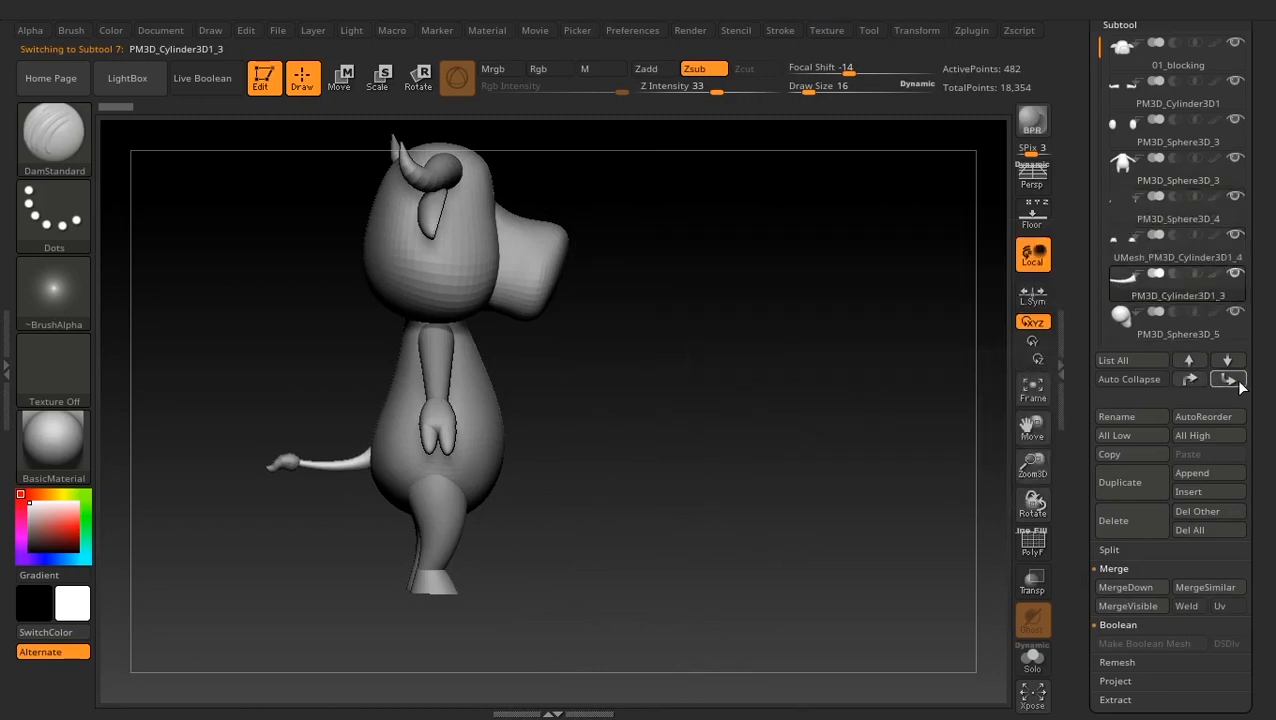
pyautogui.click(1190, 380)
pyautogui.click(1190, 380)
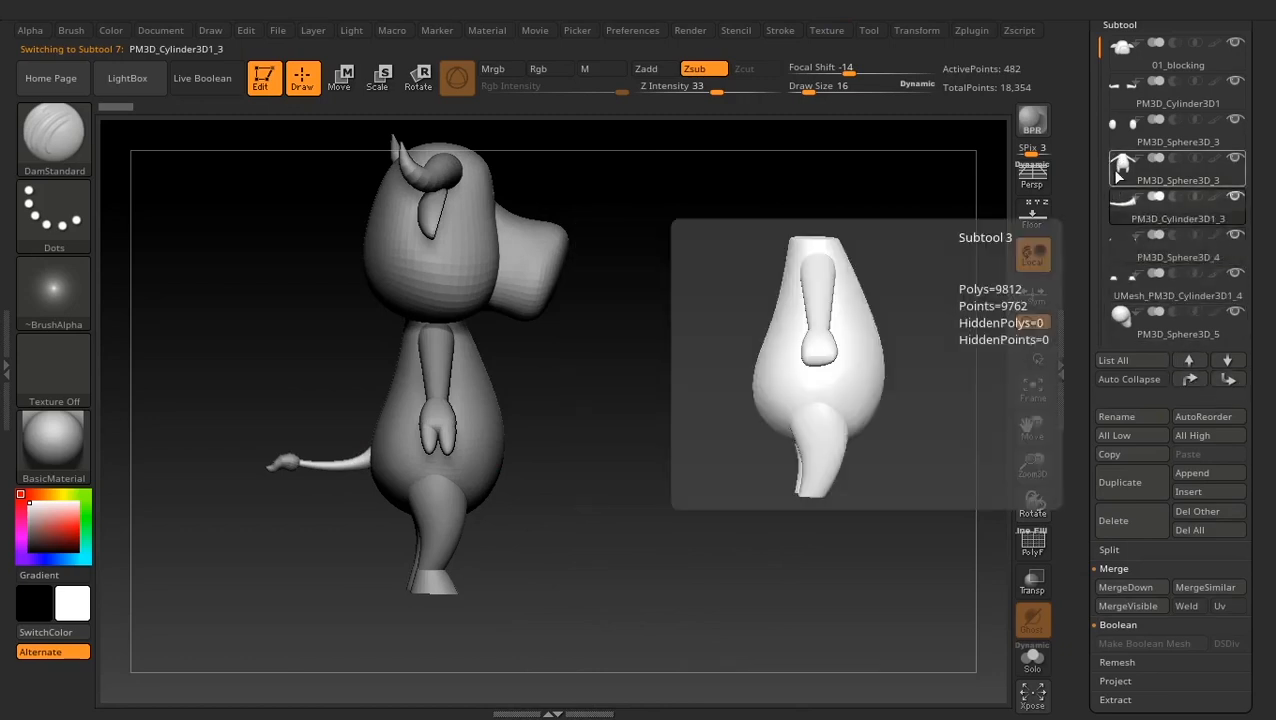
pyautogui.click(1112, 170)
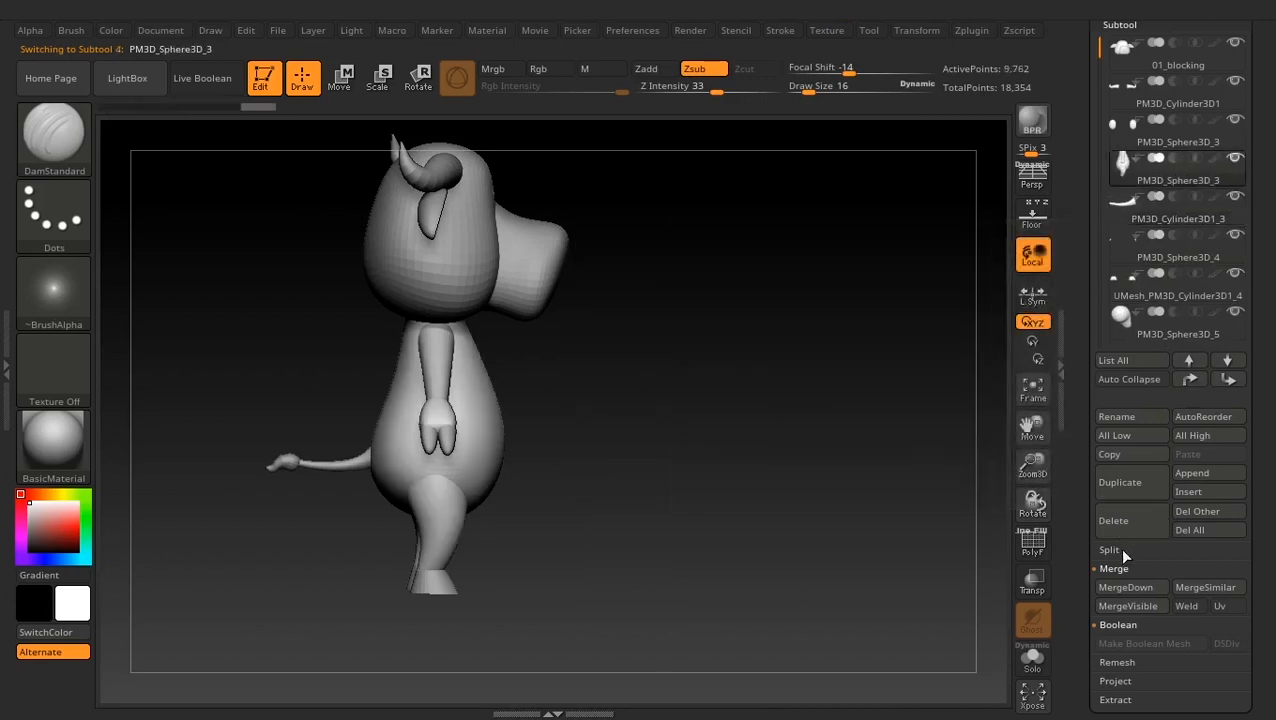
pyautogui.click(1125, 596)
pyautogui.click(960, 632)
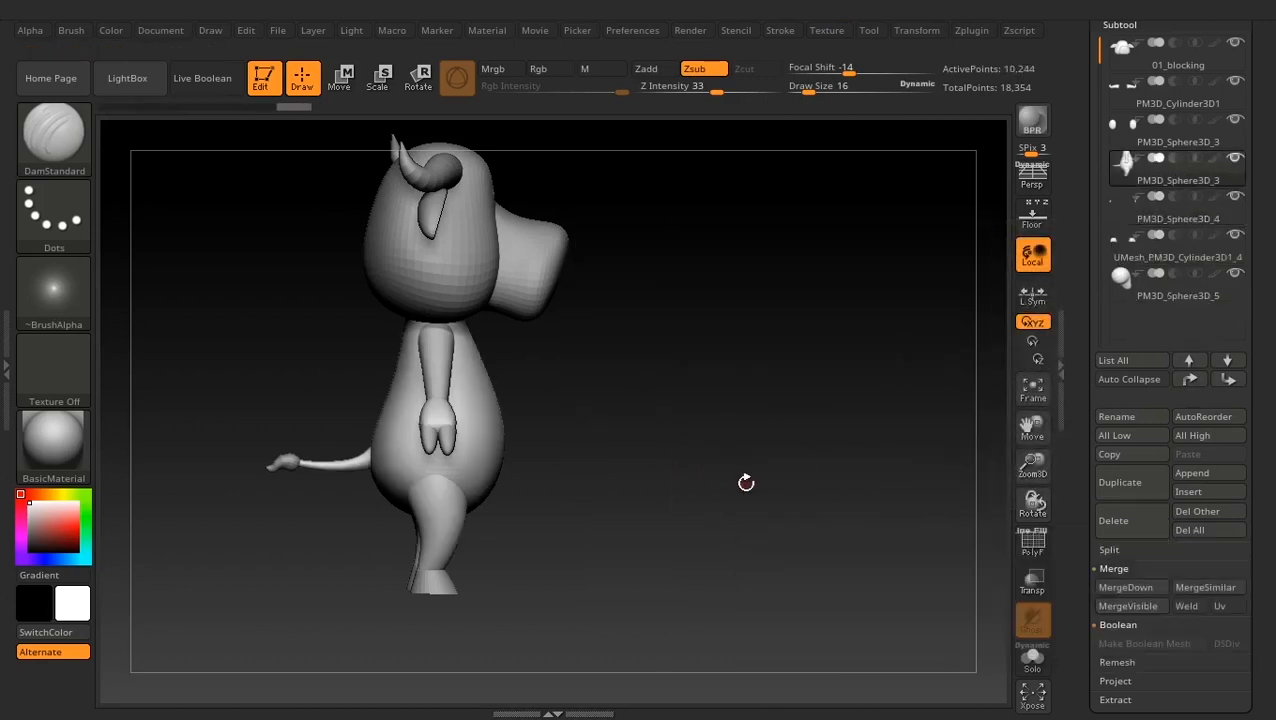
# Review the full figure from the front and check which body parts are still separate subtools
pyautogui.keyDown('shift'); pyautogui.moveTo(806, 480); pyautogui.dragTo(769, 478); pyautogui.keyUp('shift')
pyautogui.keyDown('alt'); pyautogui.moveTo(852, 505); pyautogui.dragTo(817, 490); pyautogui.keyUp('alt')
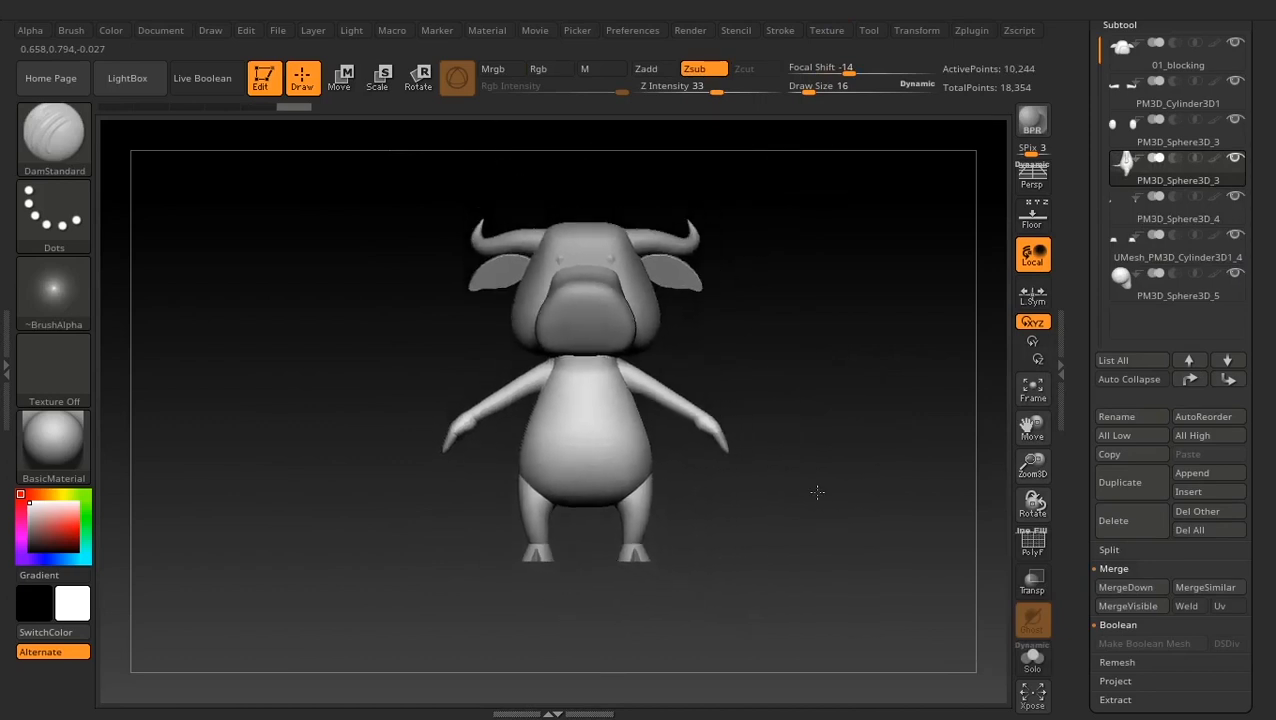
pyautogui.keyDown('alt'); pyautogui.moveTo(836, 399); pyautogui.dragTo(818, 454); pyautogui.keyUp('alt')
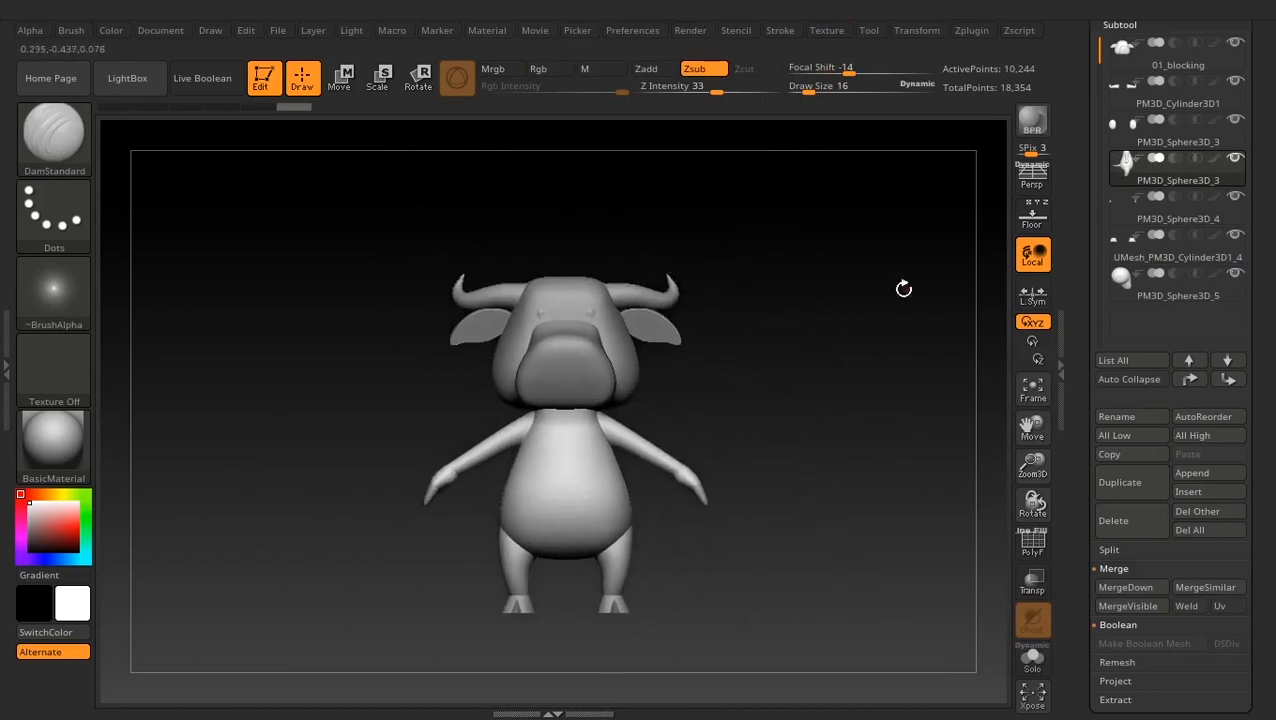
pyautogui.moveTo(1081, 125); pyautogui.dragTo(1082, 205)
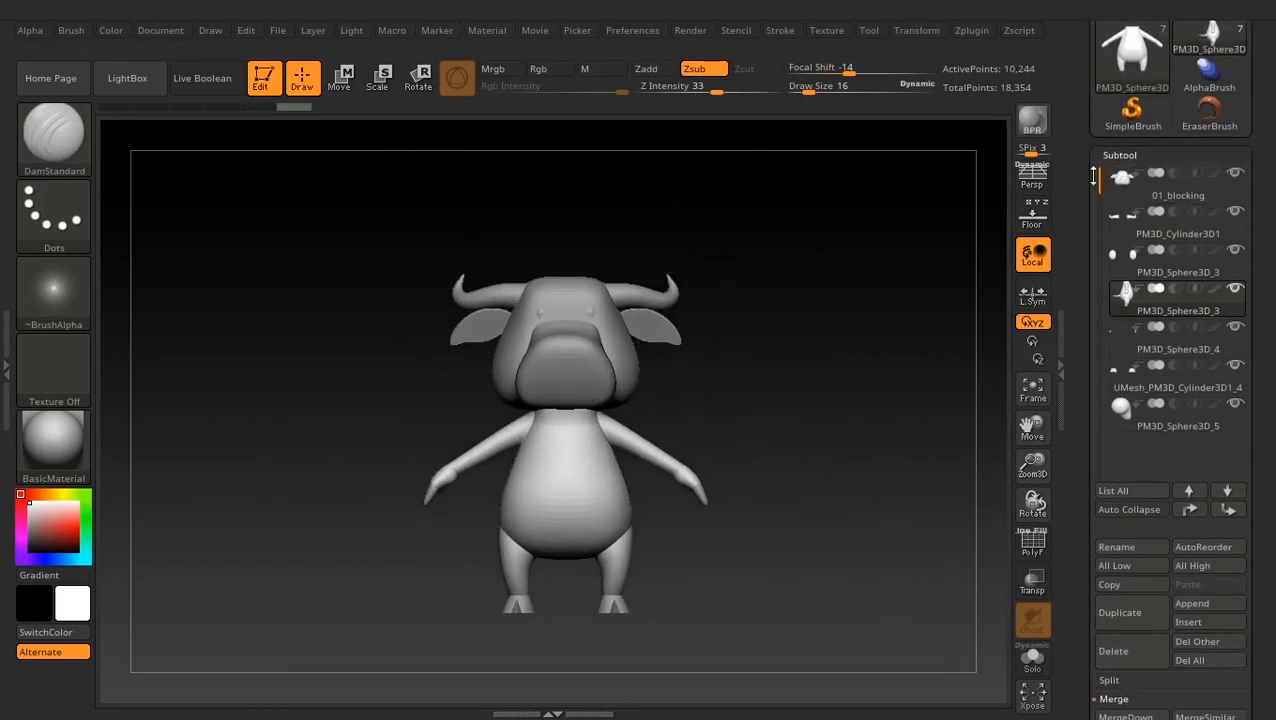
pyautogui.moveTo(1126, 230)
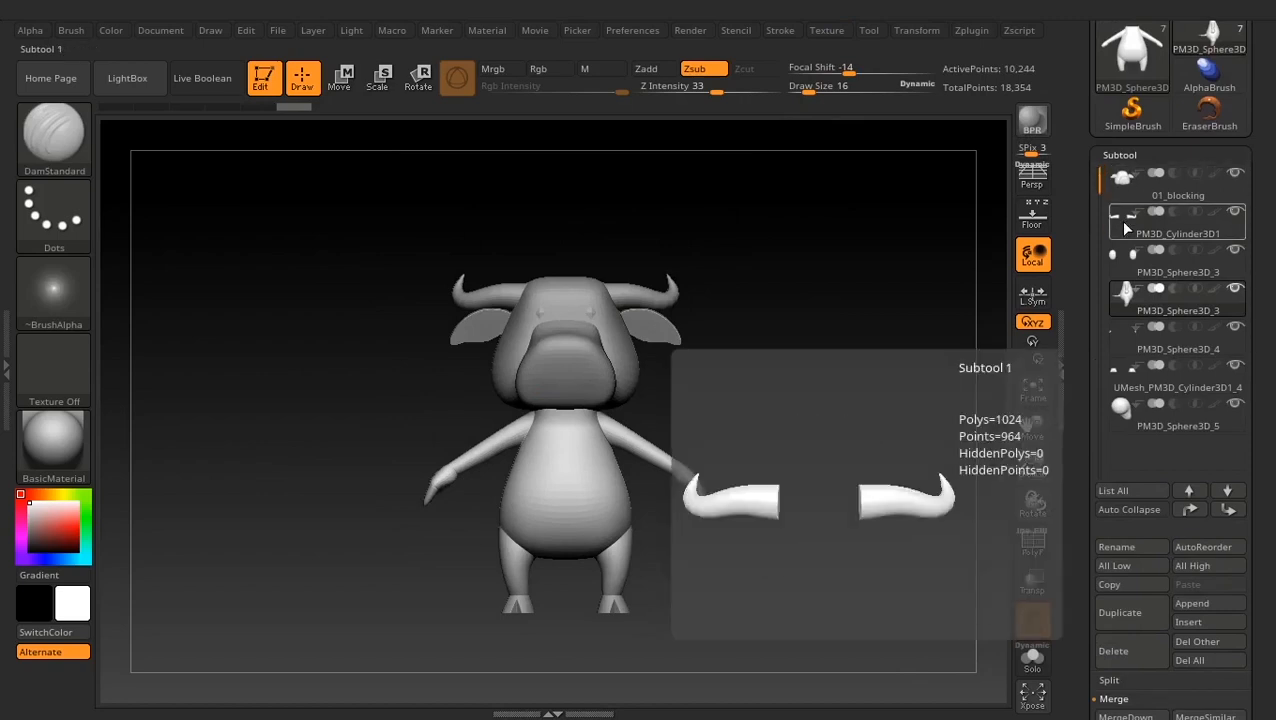
pyautogui.moveTo(1126, 346)
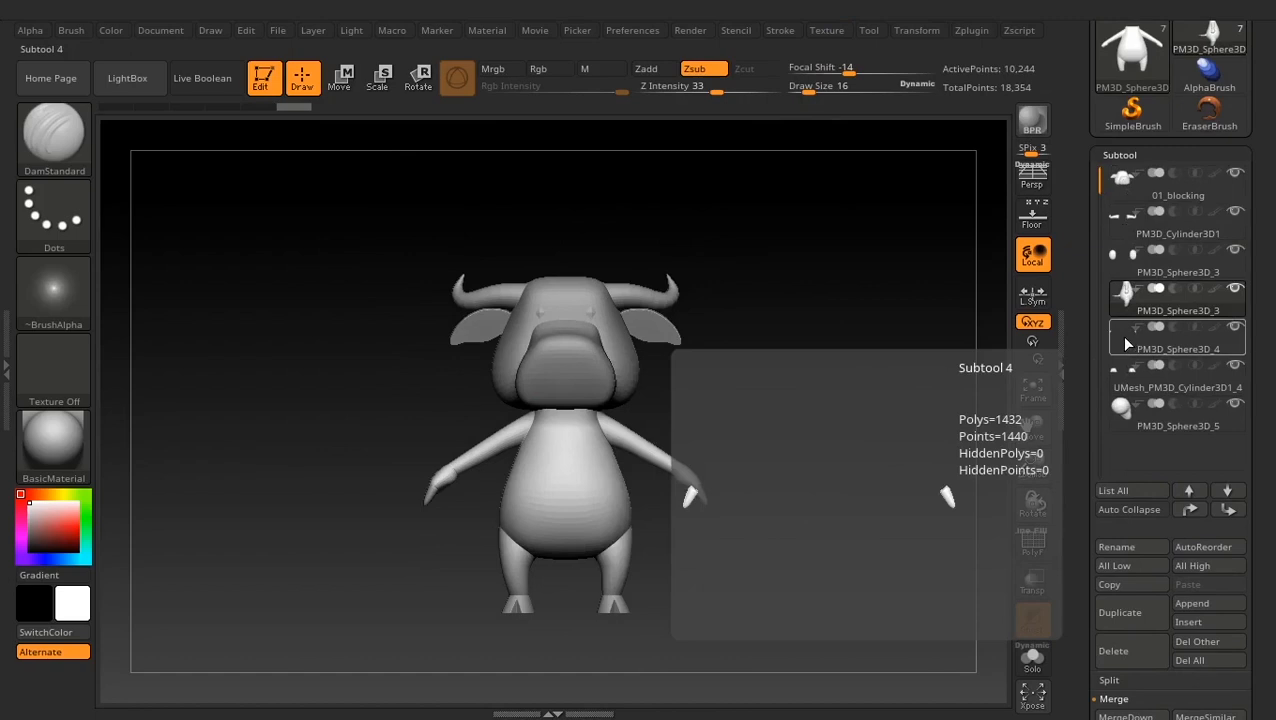
pyautogui.moveTo(1124, 378)
pyautogui.moveTo(1132, 414)
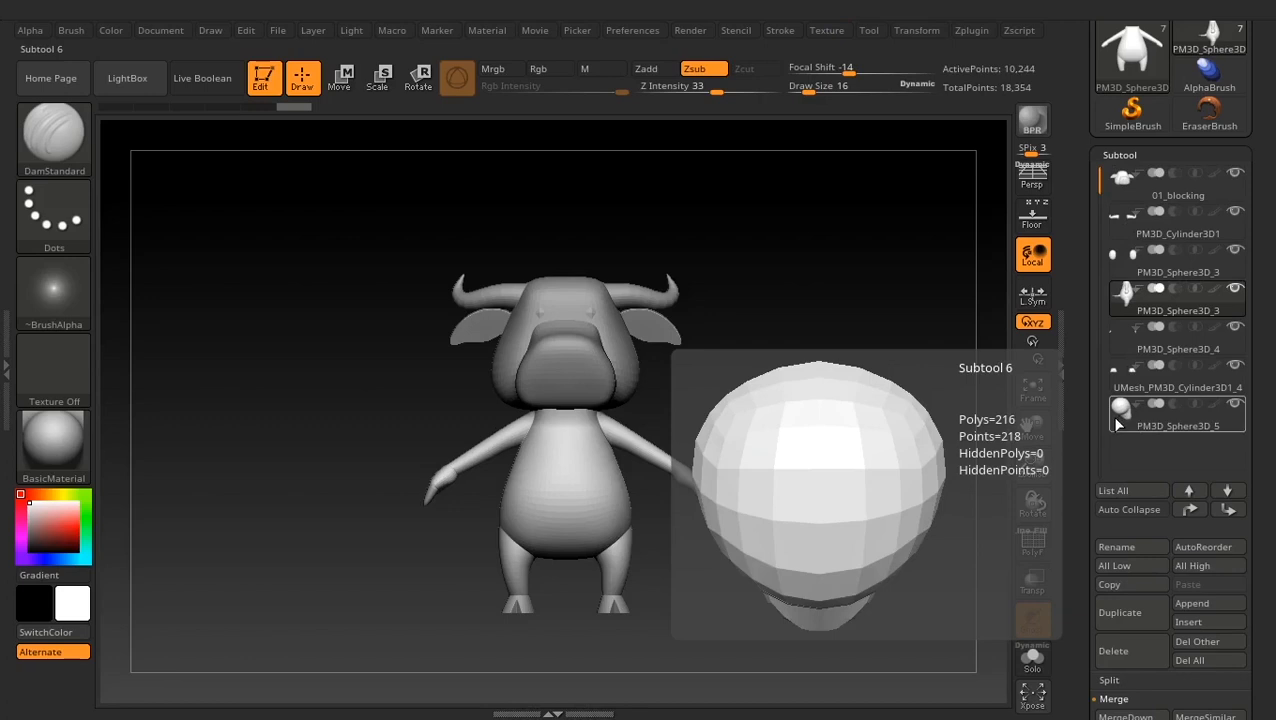
# Examine the joins between the arms and torso and between the muzzle and head from several angles
pyautogui.moveTo(786, 441); pyautogui.dragTo(751, 422)
pyautogui.moveTo(813, 328); pyautogui.dragTo(527, 365)
pyautogui.keyDown('alt'); pyautogui.moveTo(708, 354); pyautogui.dragTo(775, 459); pyautogui.keyUp('alt')
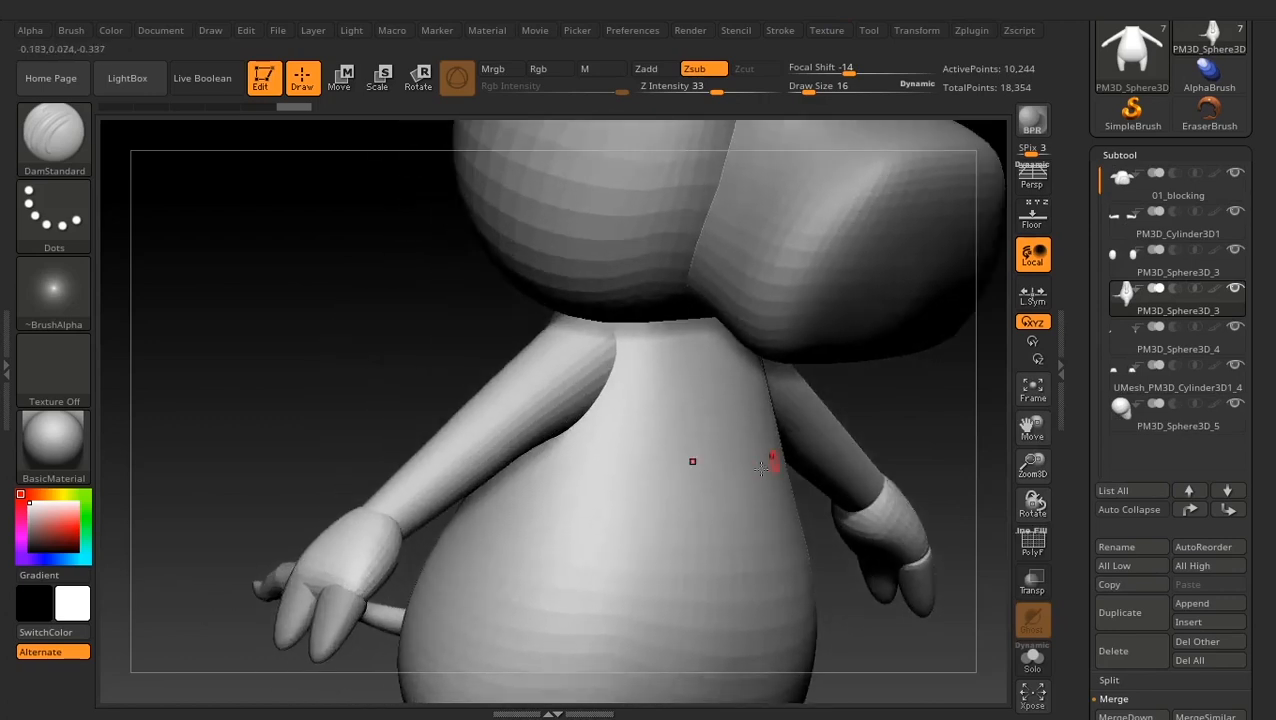
pyautogui.keyDown('alt'); pyautogui.moveTo(948, 398); pyautogui.dragTo(791, 683); pyautogui.keyUp('alt')
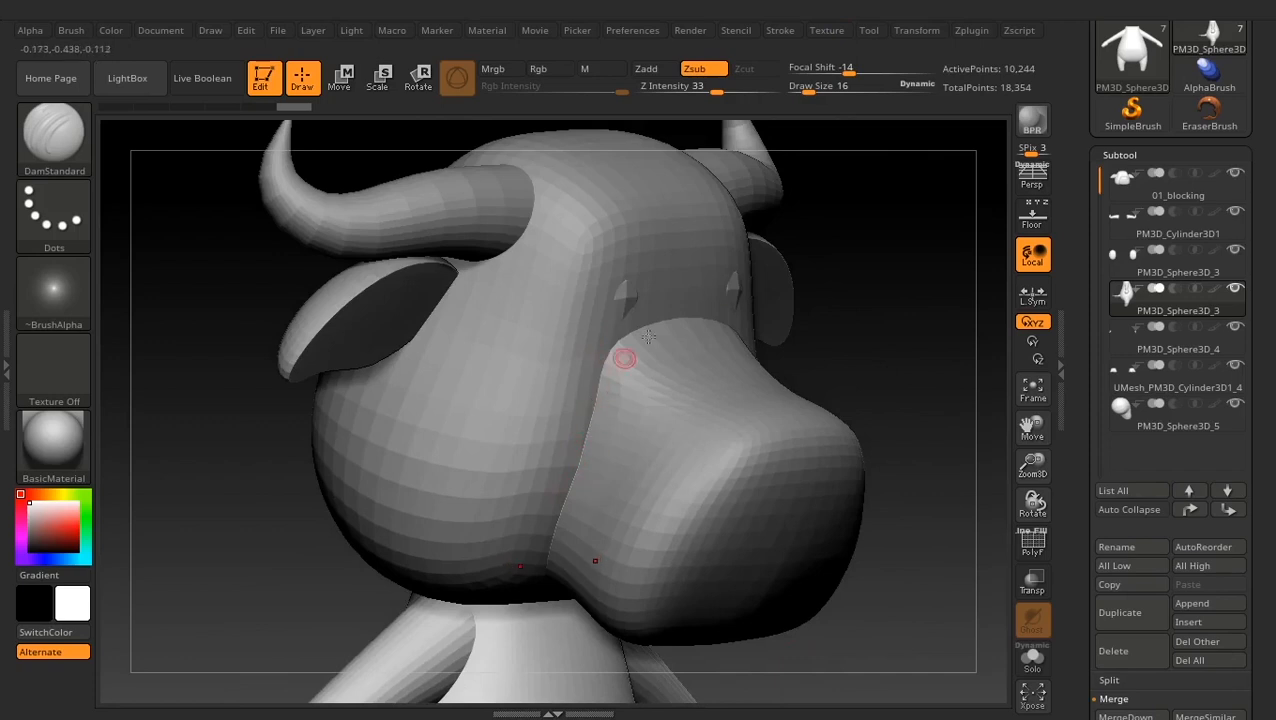
pyautogui.moveTo(869, 427); pyautogui.dragTo(718, 328)
pyautogui.keyDown('shift'); pyautogui.moveTo(891, 407); pyautogui.dragTo(874, 402); pyautogui.keyUp('shift')
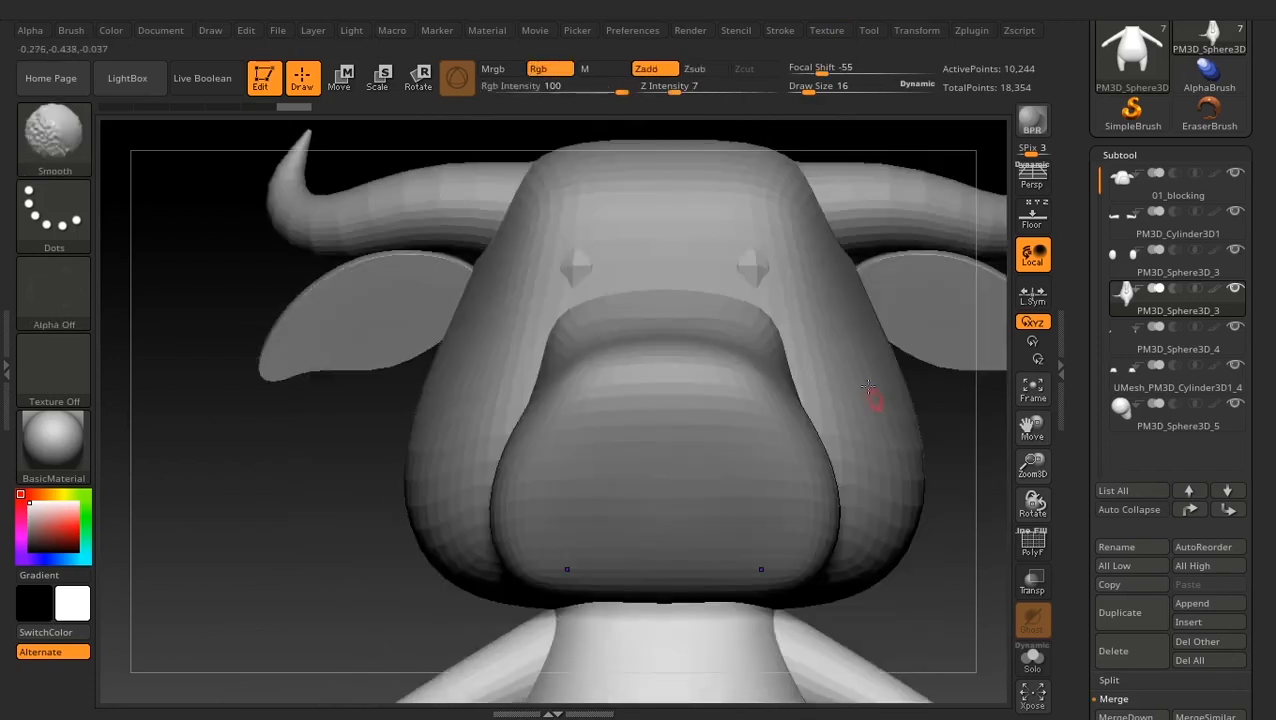
pyautogui.keyDown('alt'); pyautogui.moveTo(955, 548); pyautogui.dragTo(854, 416); pyautogui.keyUp('alt')
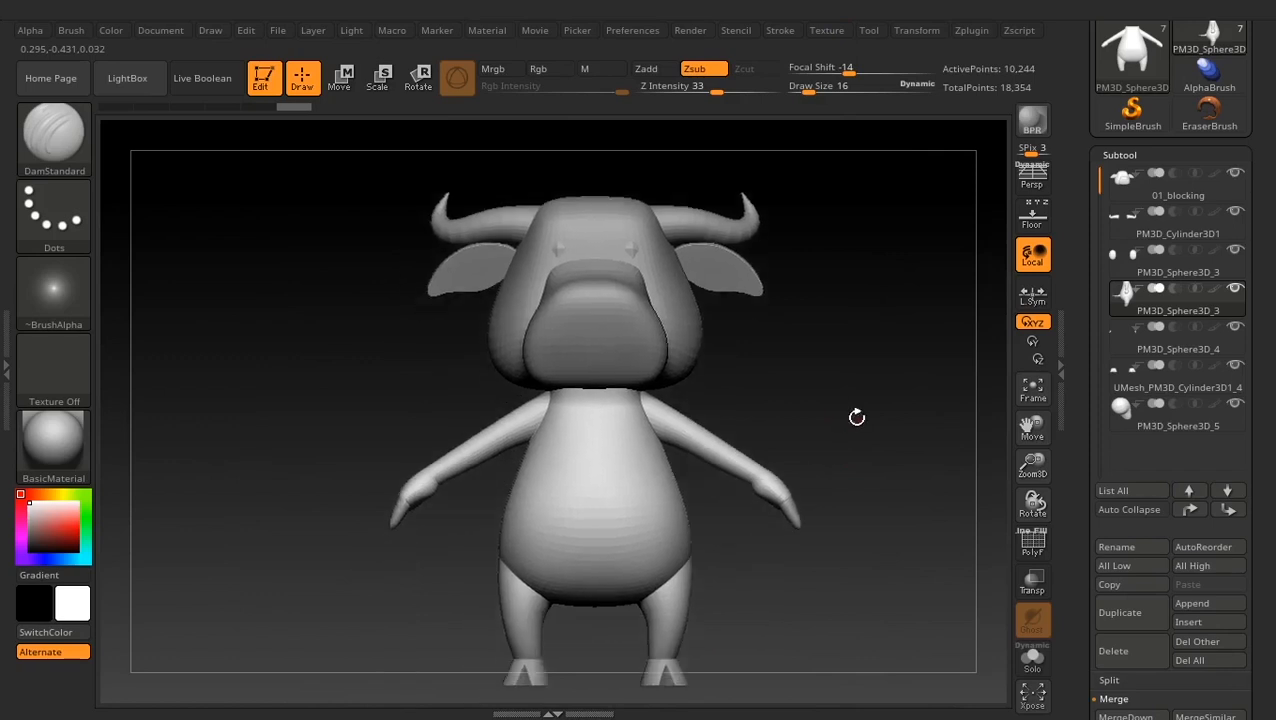
# Make the merged 01_blocking head the active subtool and display its polygroups and wireframe
pyautogui.click(1118, 190)
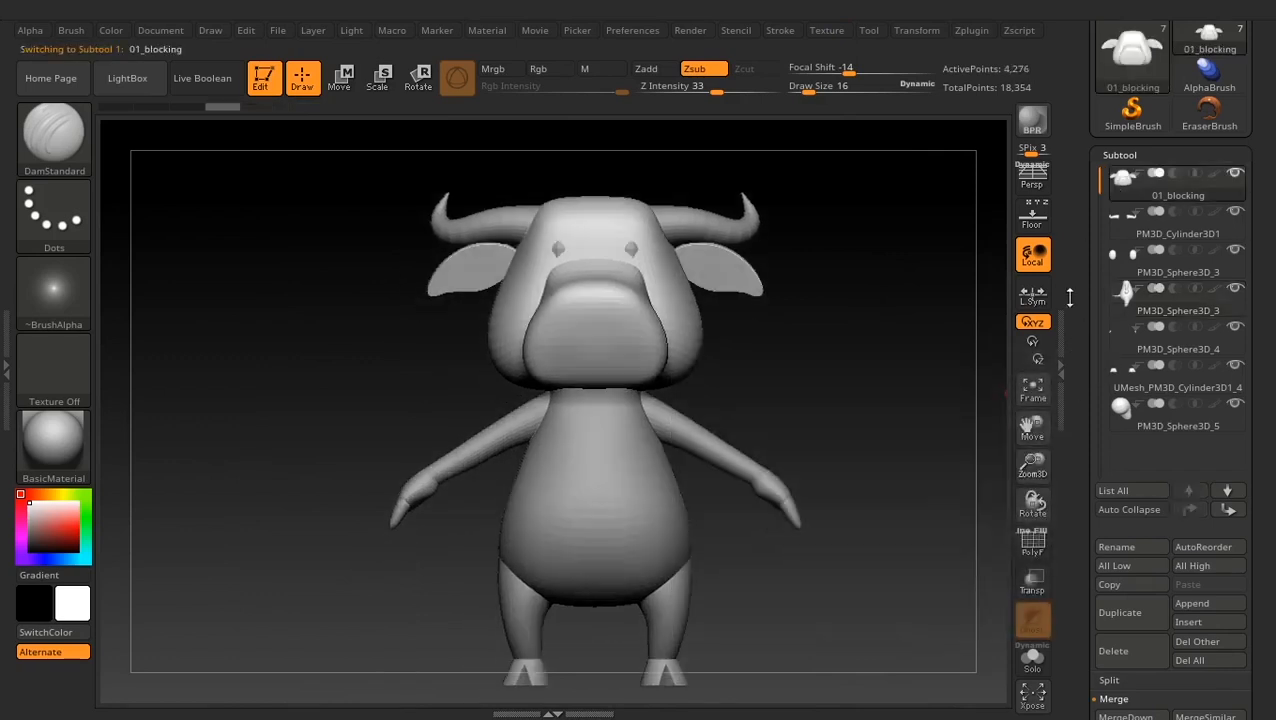
pyautogui.moveTo(1079, 370); pyautogui.dragTo(1076, 241)
pyautogui.moveTo(1070, 151); pyautogui.dragTo(1084, 301)
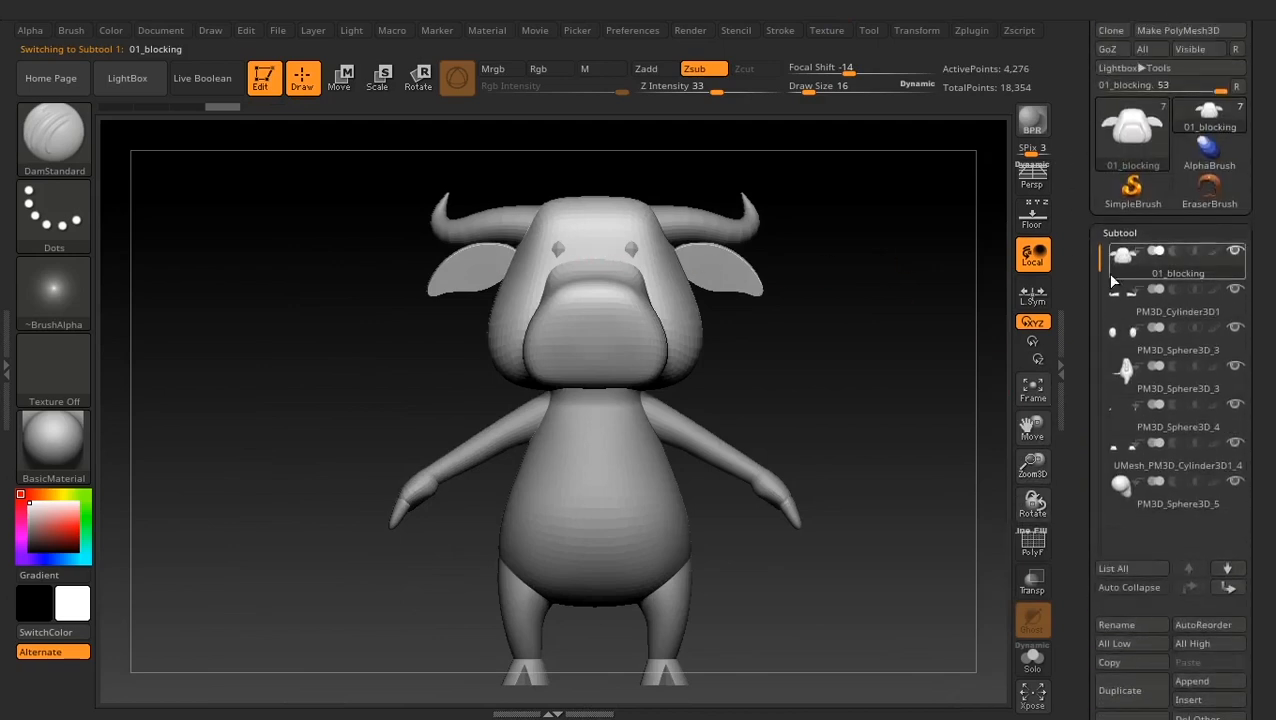
pyautogui.moveTo(1074, 409); pyautogui.dragTo(1075, 356)
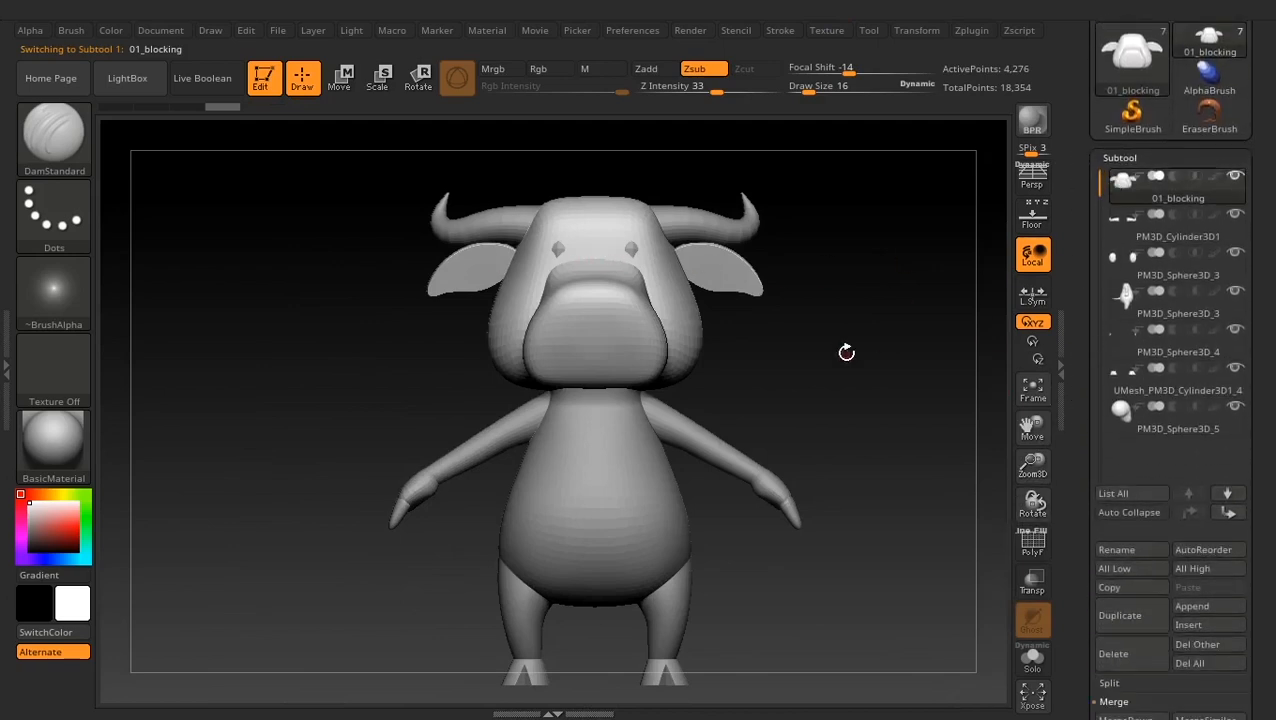
pyautogui.keyDown('alt'); pyautogui.moveTo(846, 352); pyautogui.dragTo(883, 536); pyautogui.keyUp('alt')
pyautogui.click(1033, 549)
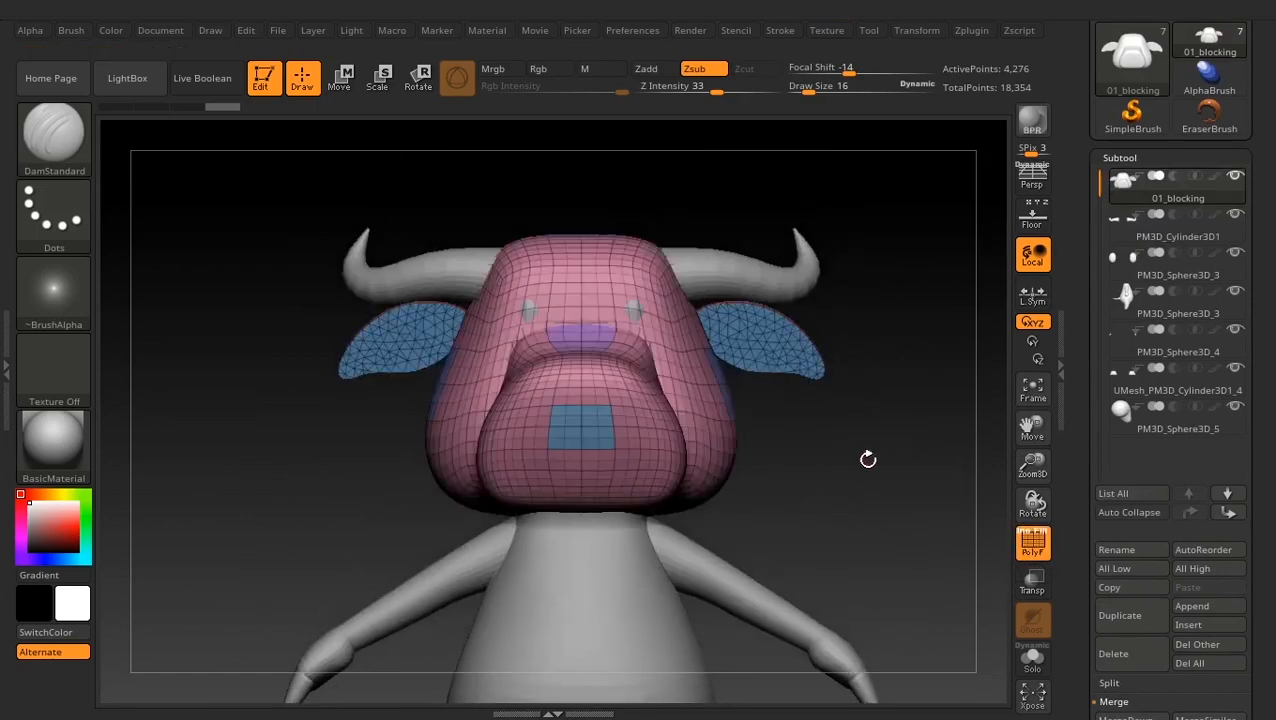
pyautogui.keyDown('alt'); pyautogui.moveTo(868, 459); pyautogui.dragTo(914, 530); pyautogui.keyUp('alt')
# Convert the merged head, muzzle and ears into a DynaMesh at resolution 128
pyautogui.moveTo(1081, 538); pyautogui.dragTo(1087, 300)
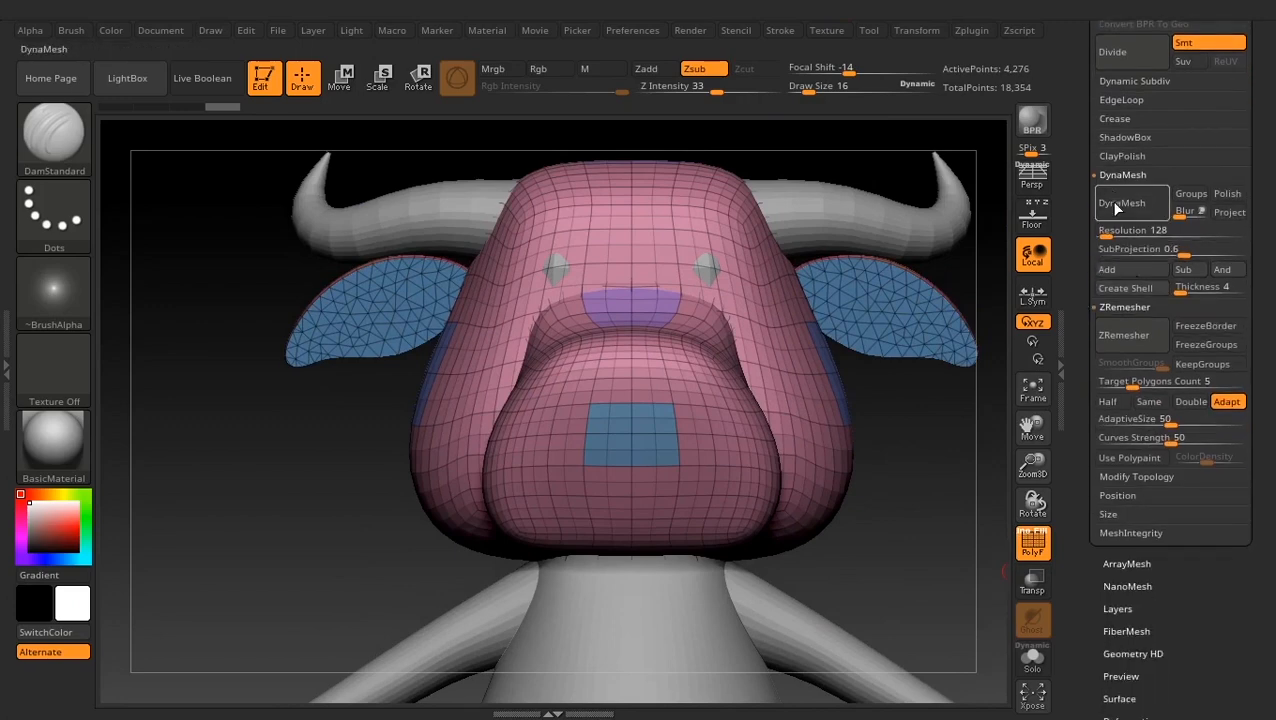
pyautogui.keyDown('alt'); pyautogui.moveTo(923, 460); pyautogui.dragTo(905, 518); pyautogui.keyUp('alt')
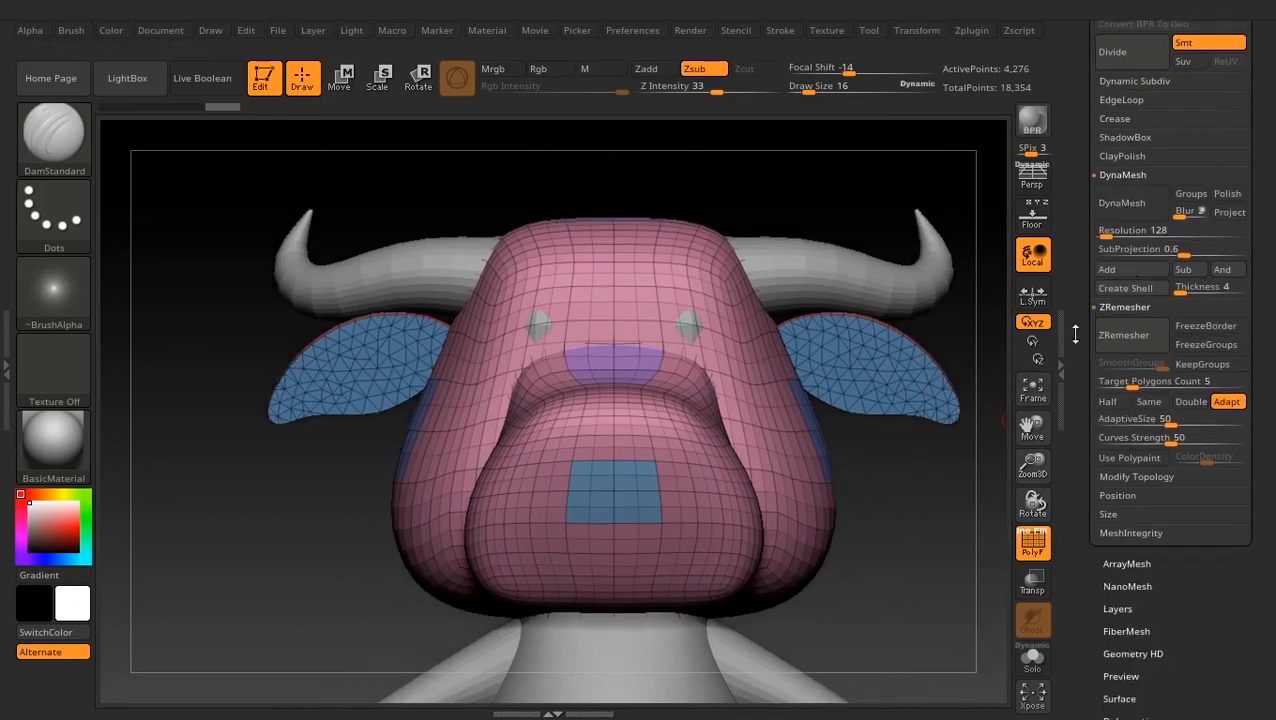
pyautogui.click(1119, 203)
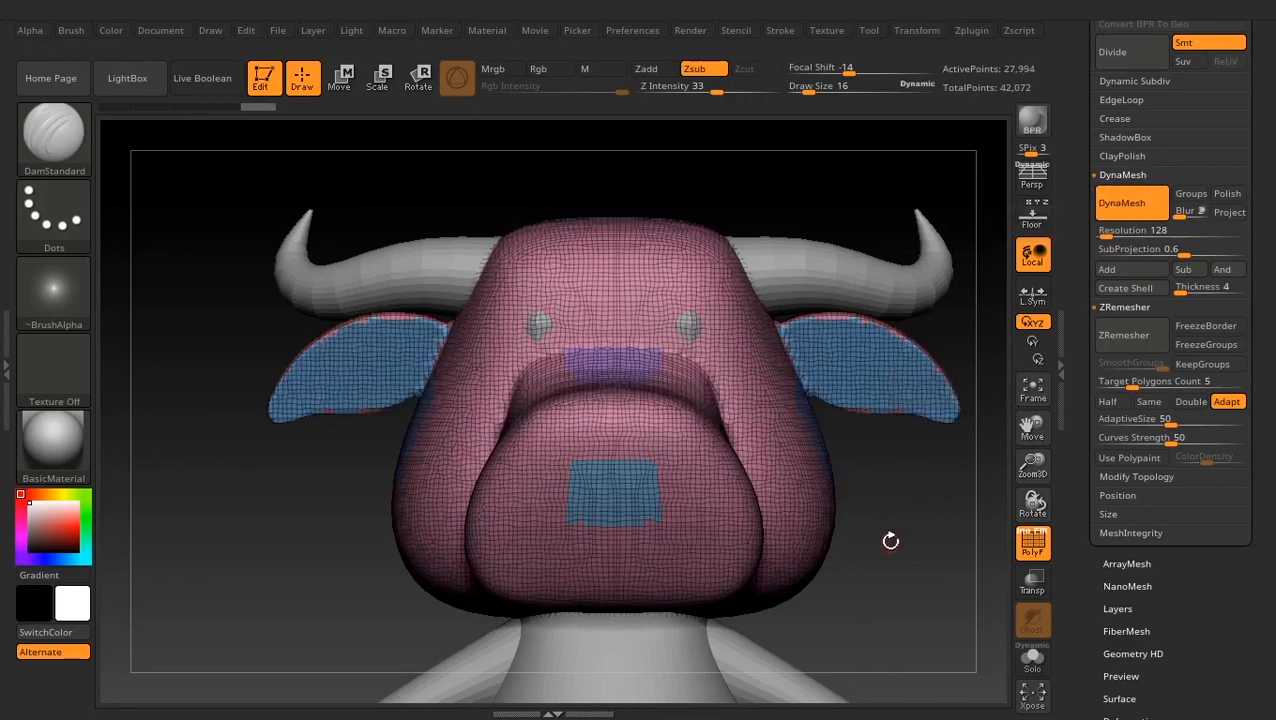
# Inspect the DynaMesh seams around the muzzle and ears up close, and hide the wireframe display to check the surface
pyautogui.moveTo(891, 538); pyautogui.dragTo(922, 550)
pyautogui.keyDown('alt'); pyautogui.moveTo(846, 495); pyautogui.dragTo(880, 556); pyautogui.keyUp('alt')
pyautogui.keyDown('alt'); pyautogui.moveTo(475, 372); pyautogui.dragTo(272, 571); pyautogui.keyUp('alt')
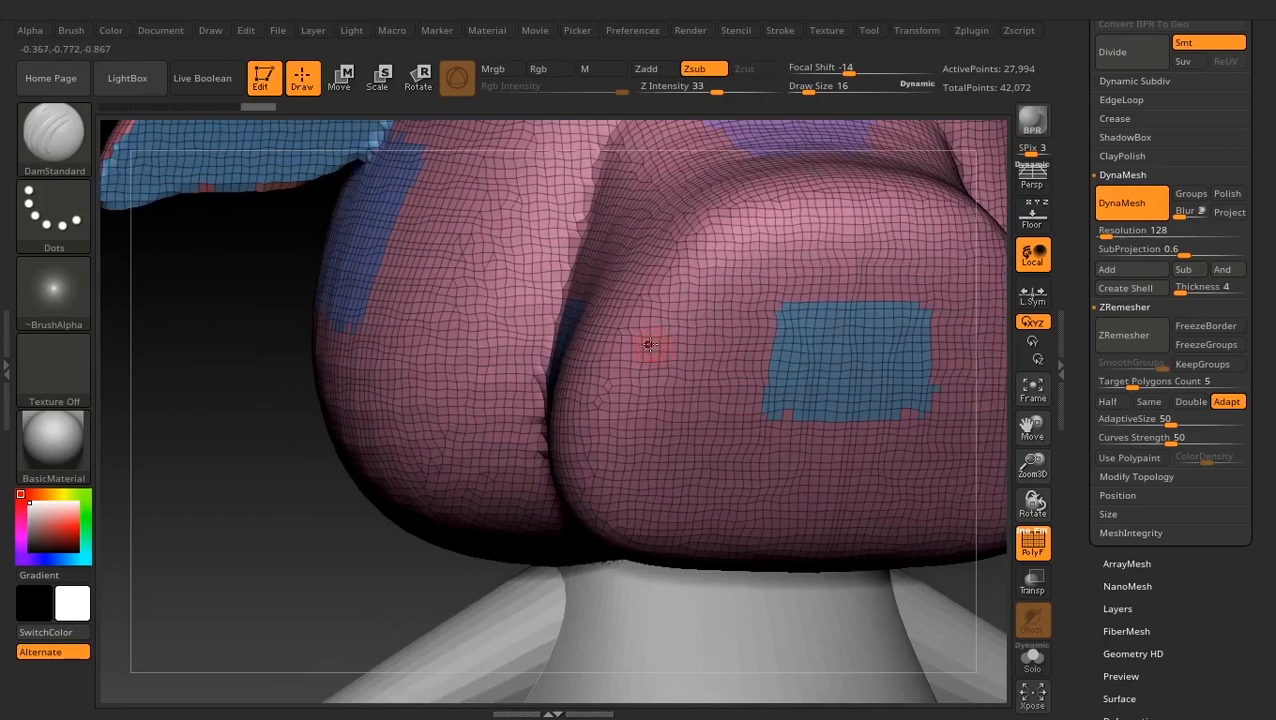
pyautogui.click(1106, 231)
pyautogui.keyDown('alt'); pyautogui.moveTo(262, 489); pyautogui.dragTo(202, 335); pyautogui.keyUp('alt')
pyautogui.keyDown('alt'); pyautogui.moveTo(484, 430); pyautogui.dragTo(784, 185); pyautogui.keyUp('alt')
pyautogui.moveTo(899, 522); pyautogui.dragTo(740, 516)
pyautogui.click(1032, 545)
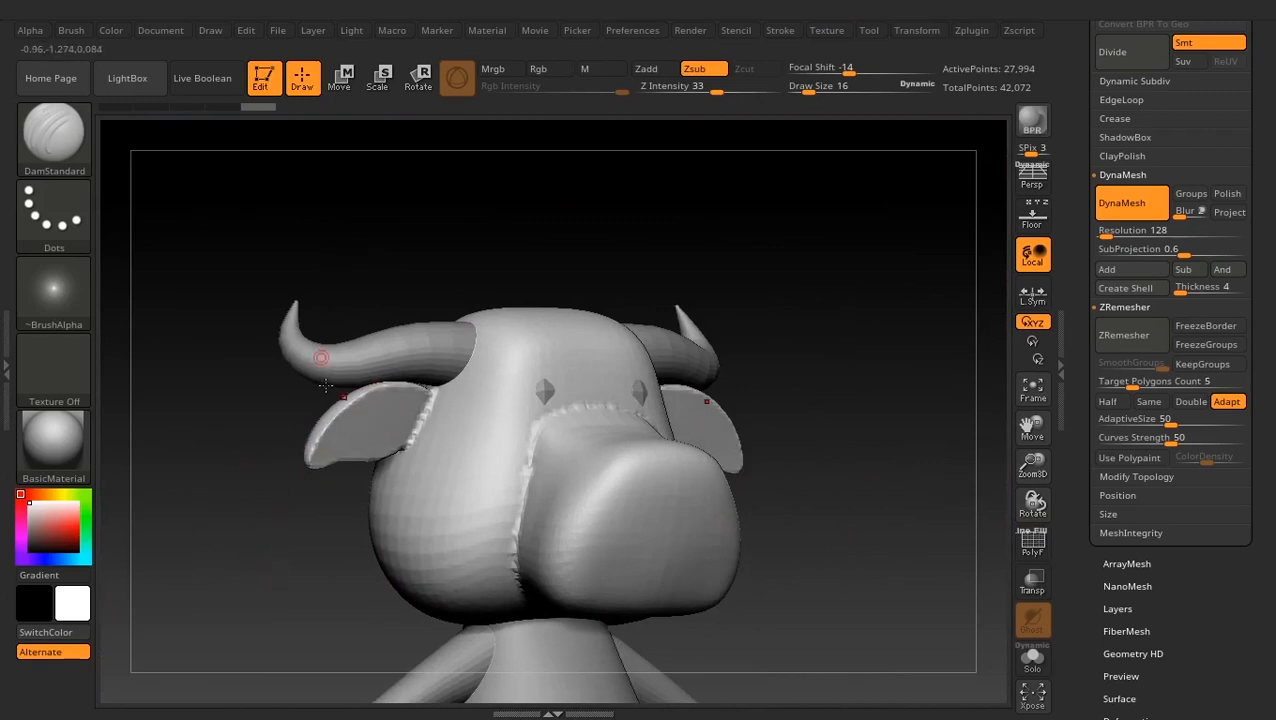
# Compare the head with and without the DynaMesh conversion through the undo history, leaving the conversion undone
pyautogui.hotkey('ctrl', 'z')
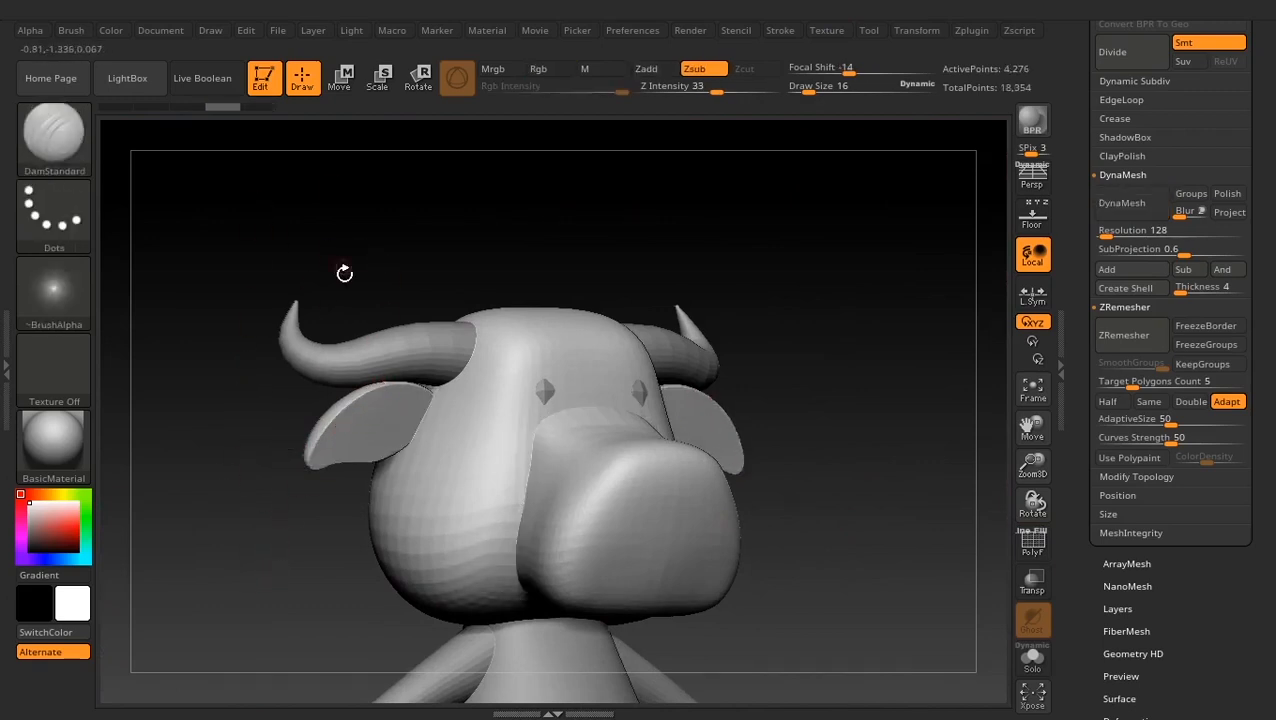
pyautogui.click(254, 107)
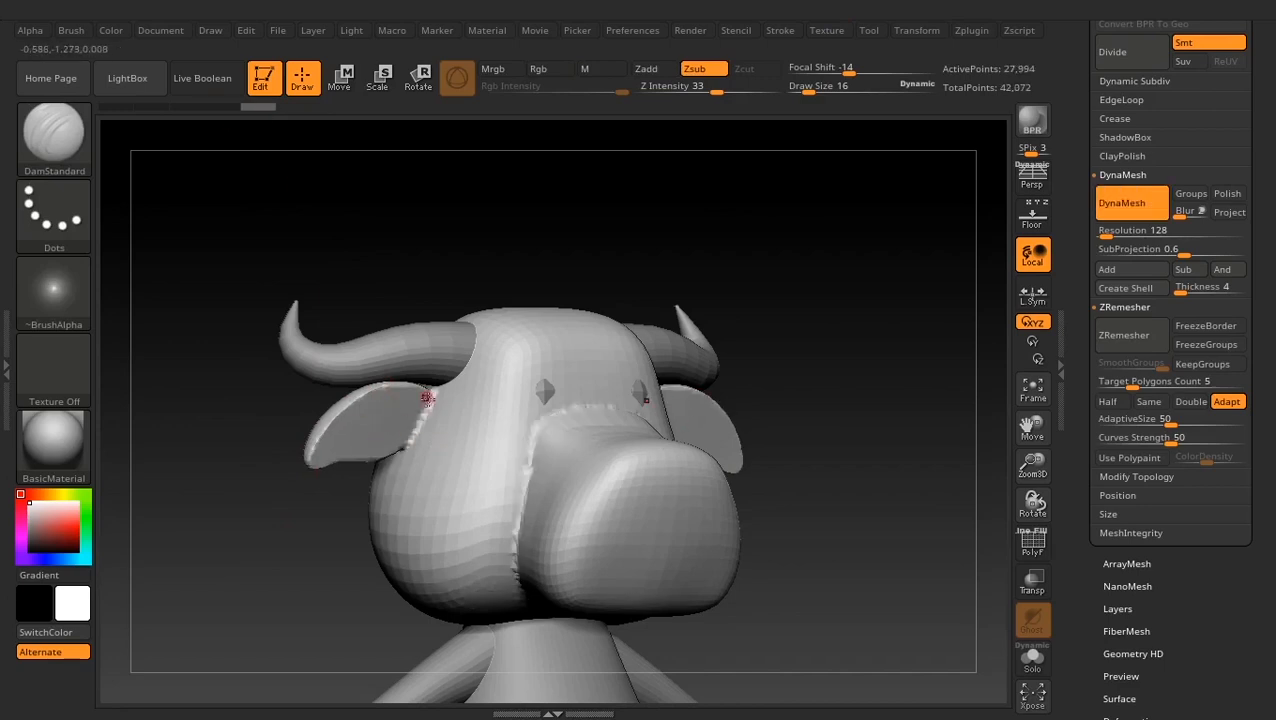
pyautogui.hotkey('ctrl', 'z')
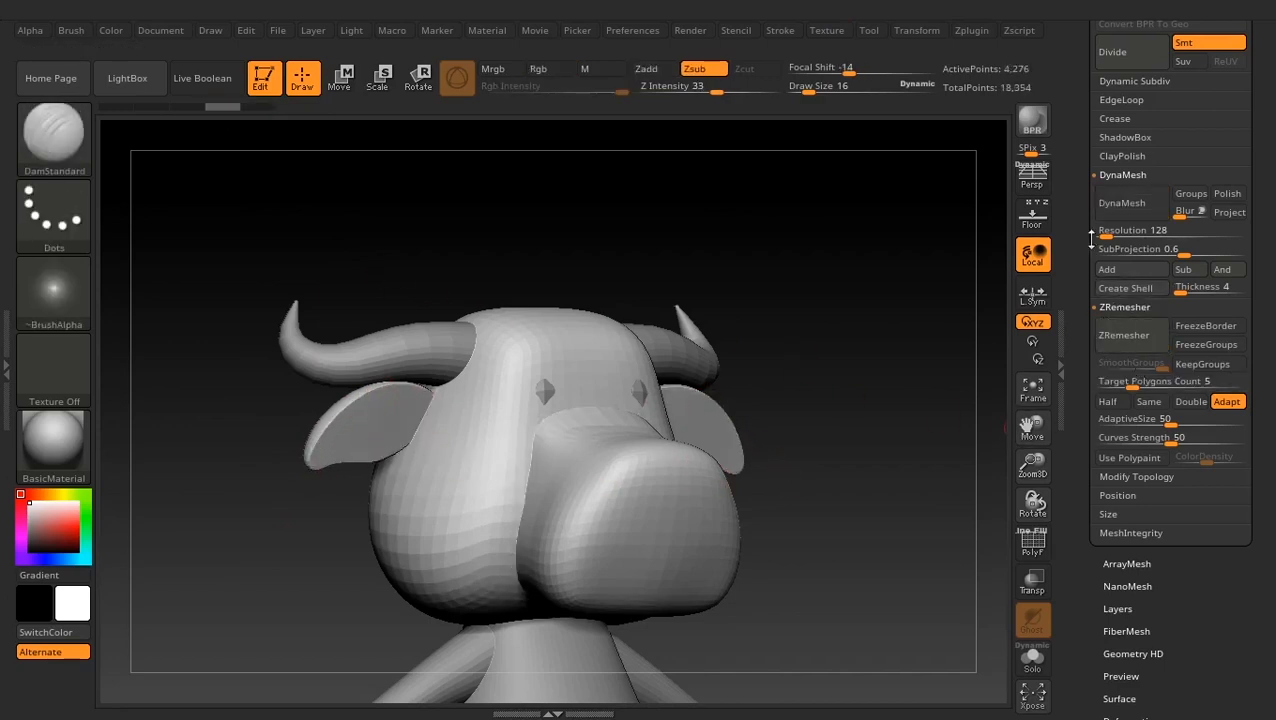
# Set the DynaMesh resolution to 304 and convert the merged head into a DynaMesh
pyautogui.click(1155, 231)
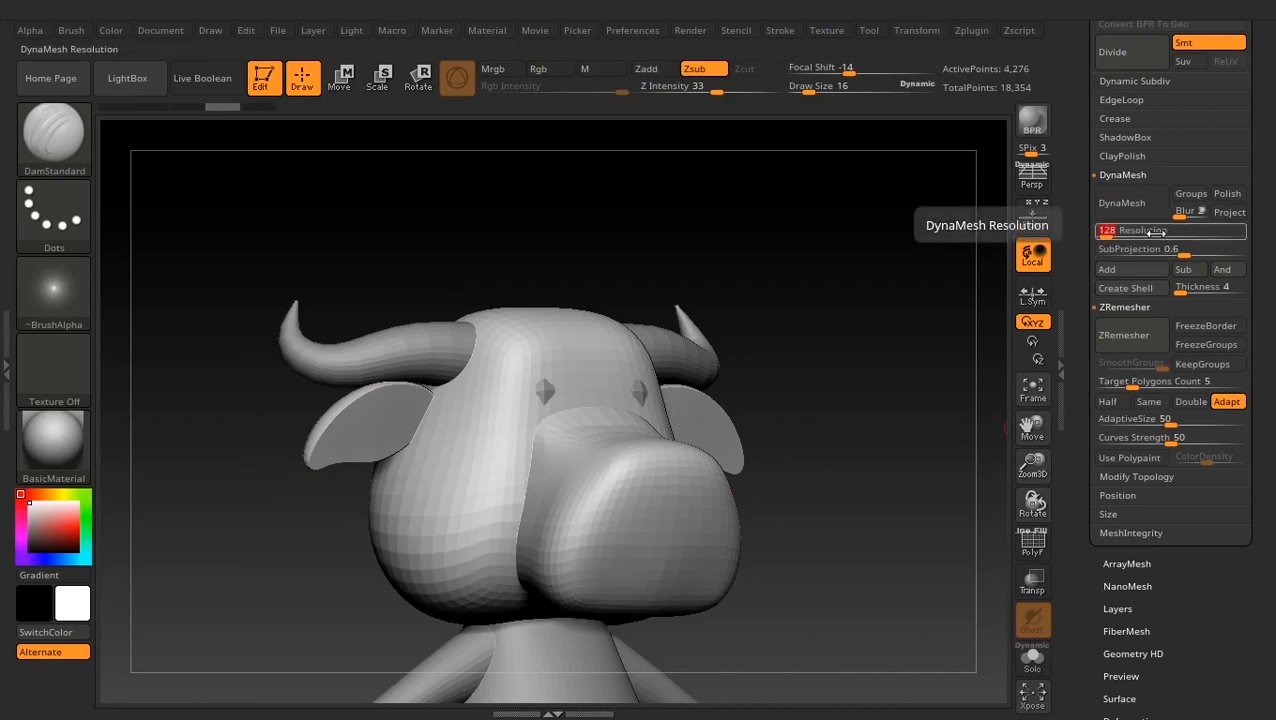
pyautogui.press('Return')
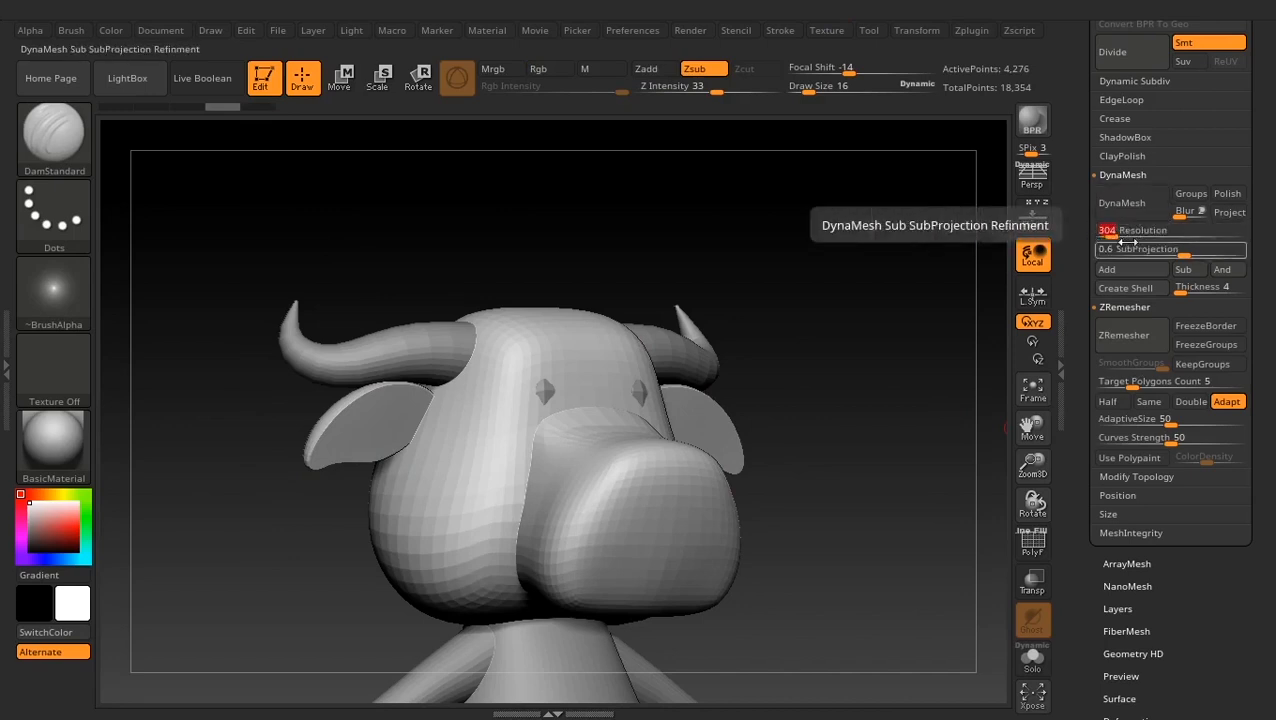
pyautogui.moveTo(971, 347); pyautogui.dragTo(894, 414)
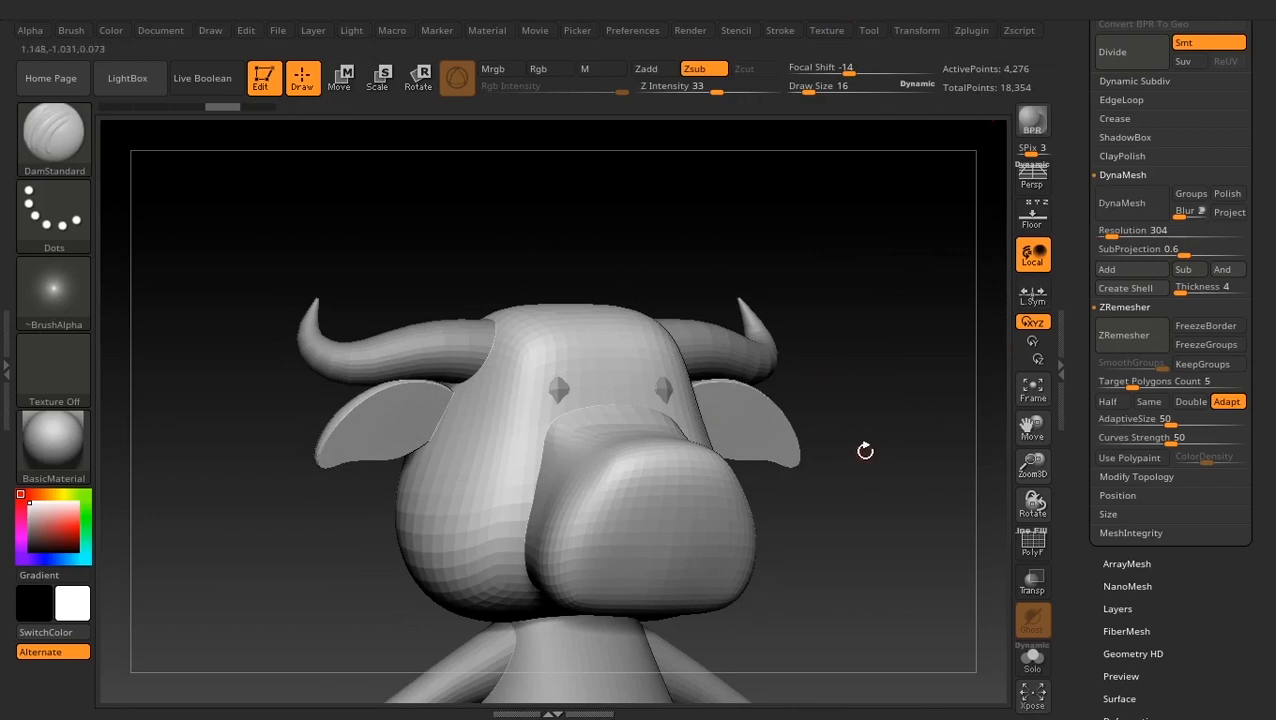
pyautogui.keyDown('alt'); pyautogui.moveTo(841, 416); pyautogui.dragTo(890, 494); pyautogui.keyUp('alt')
pyautogui.keyDown('alt'); pyautogui.moveTo(968, 499); pyautogui.dragTo(935, 537); pyautogui.keyUp('alt')
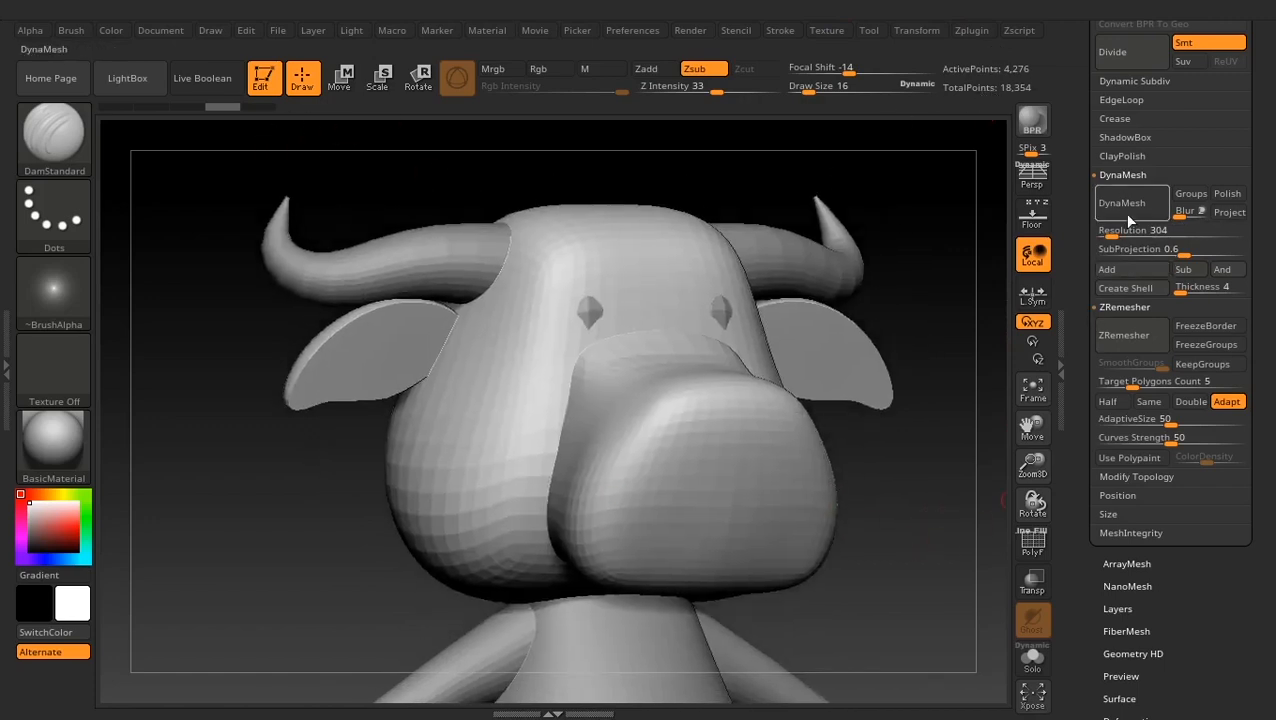
pyautogui.click(1115, 208)
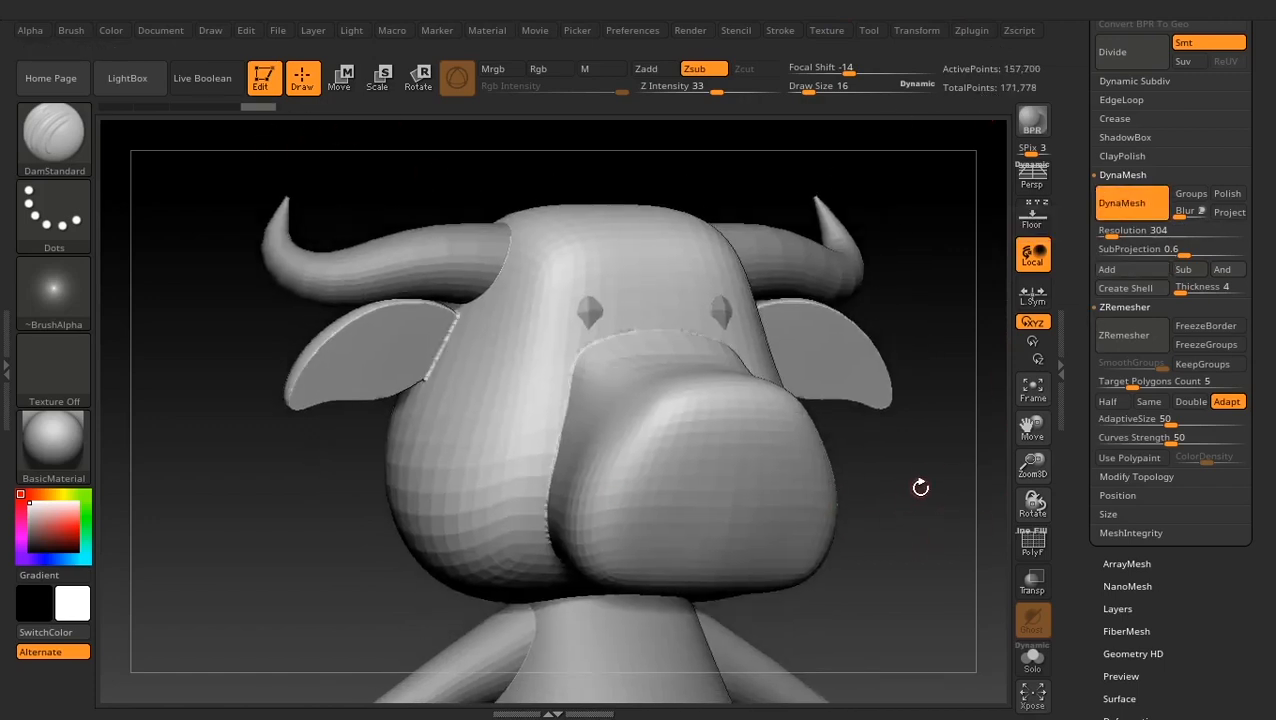
# Inspect the head's muzzle and ear seams, and display the polygroups and wireframe to check the mesh density up close
pyautogui.moveTo(928, 490)
pyautogui.mouseDown()
pyautogui.moveTo(908, 502)
pyautogui.moveTo(889, 490)
pyautogui.mouseUp()
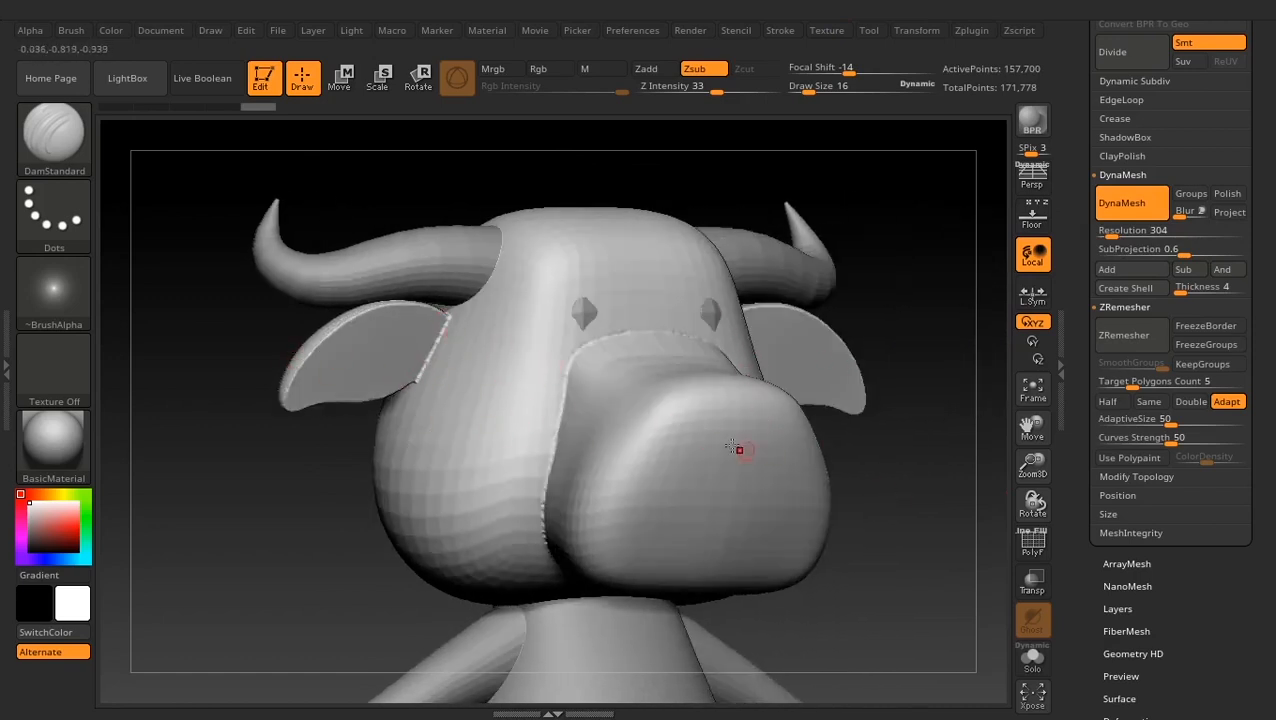
pyautogui.moveTo(845, 586); pyautogui.dragTo(1000, 580)
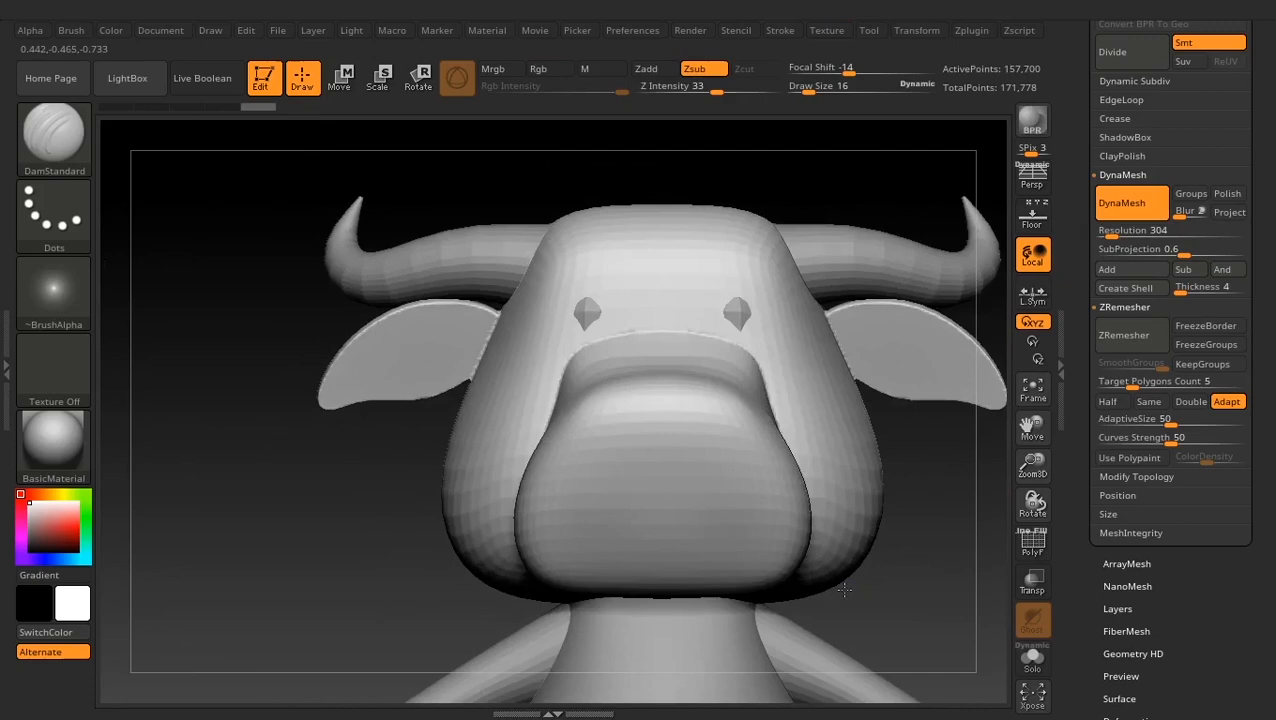
pyautogui.click(1033, 540)
pyautogui.keyDown('alt'); pyautogui.moveTo(913, 488); pyautogui.dragTo(968, 531); pyautogui.keyUp('alt')
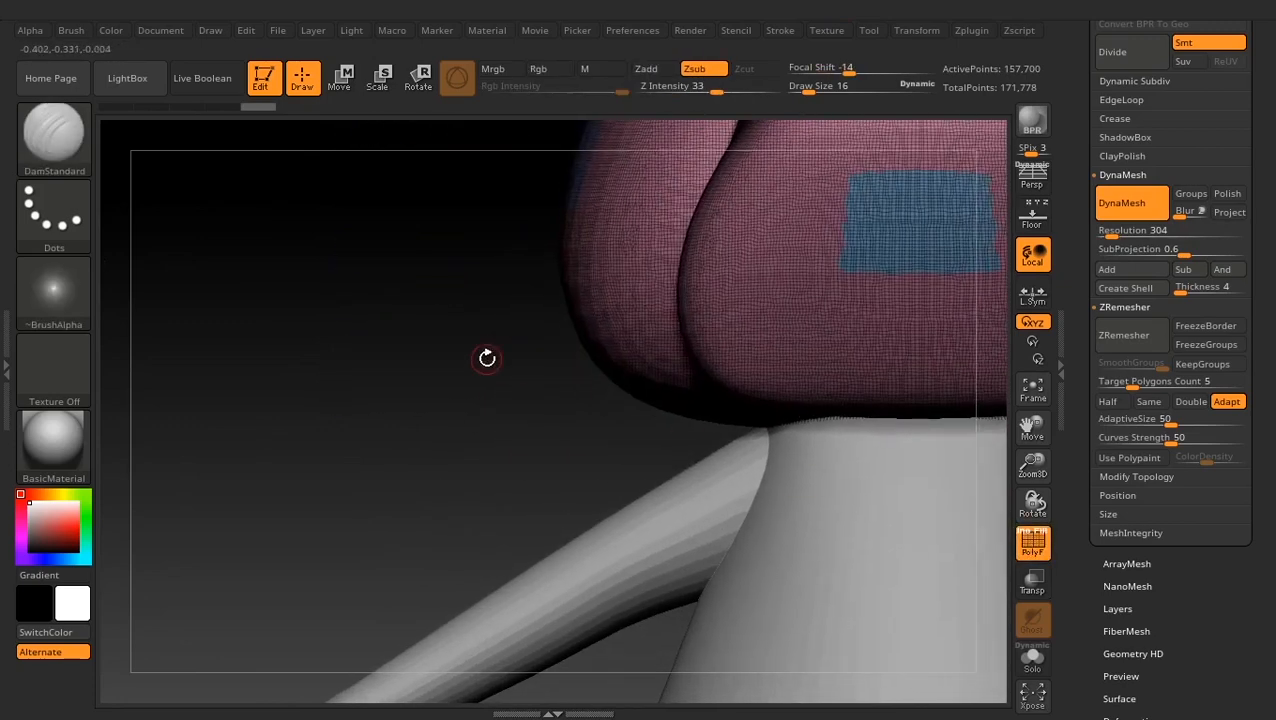
pyautogui.keyDown('alt'); pyautogui.moveTo(487, 359); pyautogui.dragTo(305, 507); pyautogui.keyUp('alt')
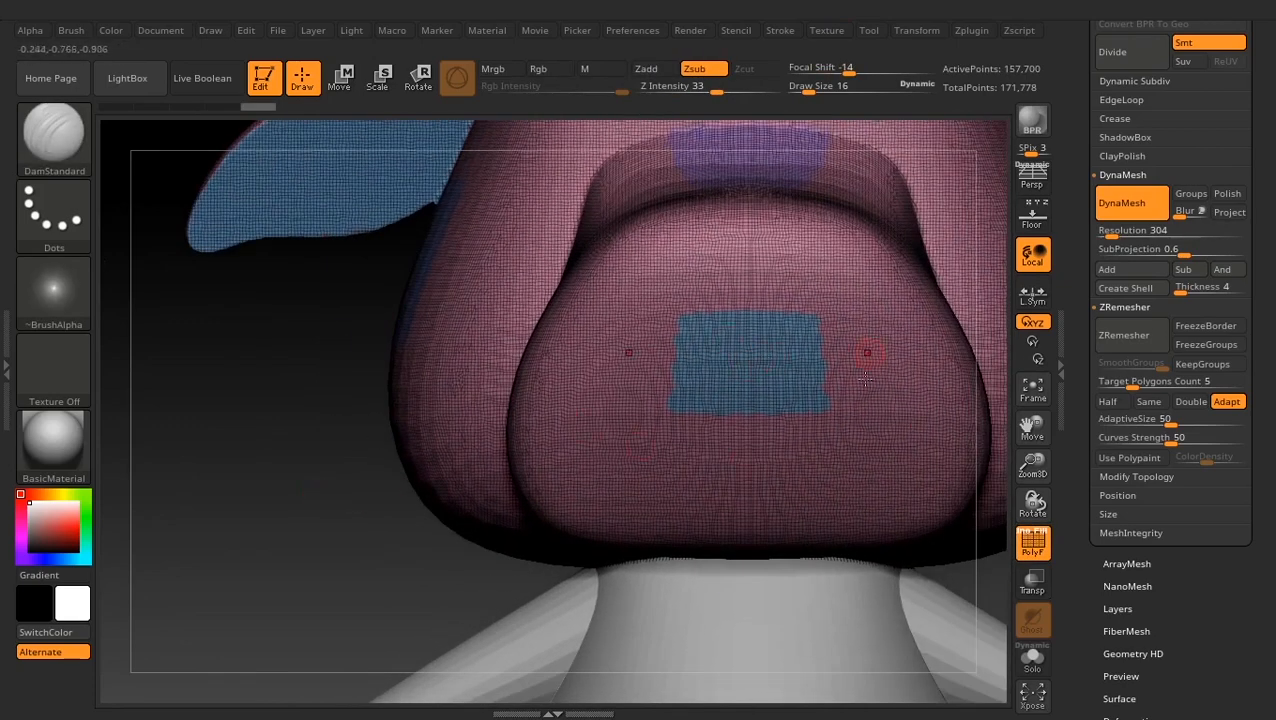
pyautogui.keyDown('alt'); pyautogui.moveTo(256, 462); pyautogui.dragTo(283, 543); pyautogui.keyUp('alt')
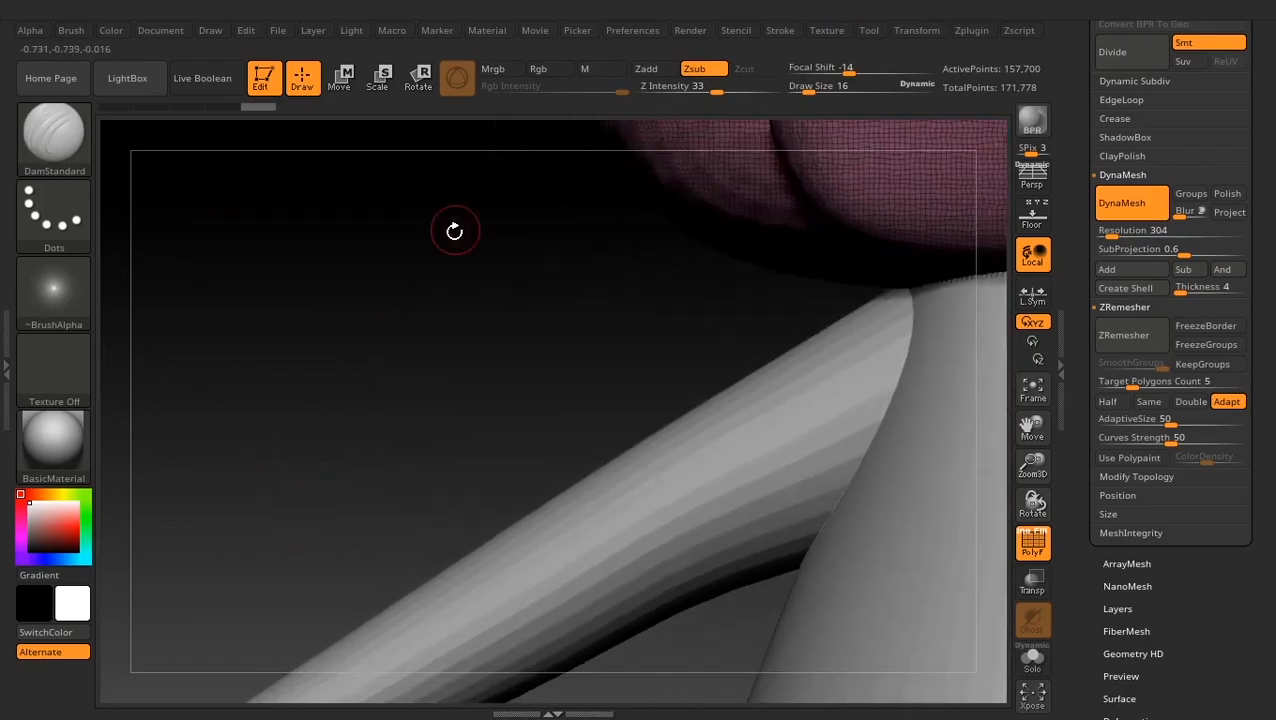
# Examine the DynaMesh wireframe and polygroups across the whole head from several angles and distances
pyautogui.keyDown('alt'); pyautogui.moveTo(454, 231); pyautogui.dragTo(220, 612); pyautogui.keyUp('alt')
pyautogui.keyDown('alt'); pyautogui.moveTo(244, 538); pyautogui.dragTo(202, 390); pyautogui.keyUp('alt')
pyautogui.keyDown('alt'); pyautogui.moveTo(458, 458); pyautogui.dragTo(496, 343); pyautogui.keyUp('alt')
pyautogui.keyDown('alt'); pyautogui.moveTo(591, 498); pyautogui.dragTo(770, 151); pyautogui.keyUp('alt')
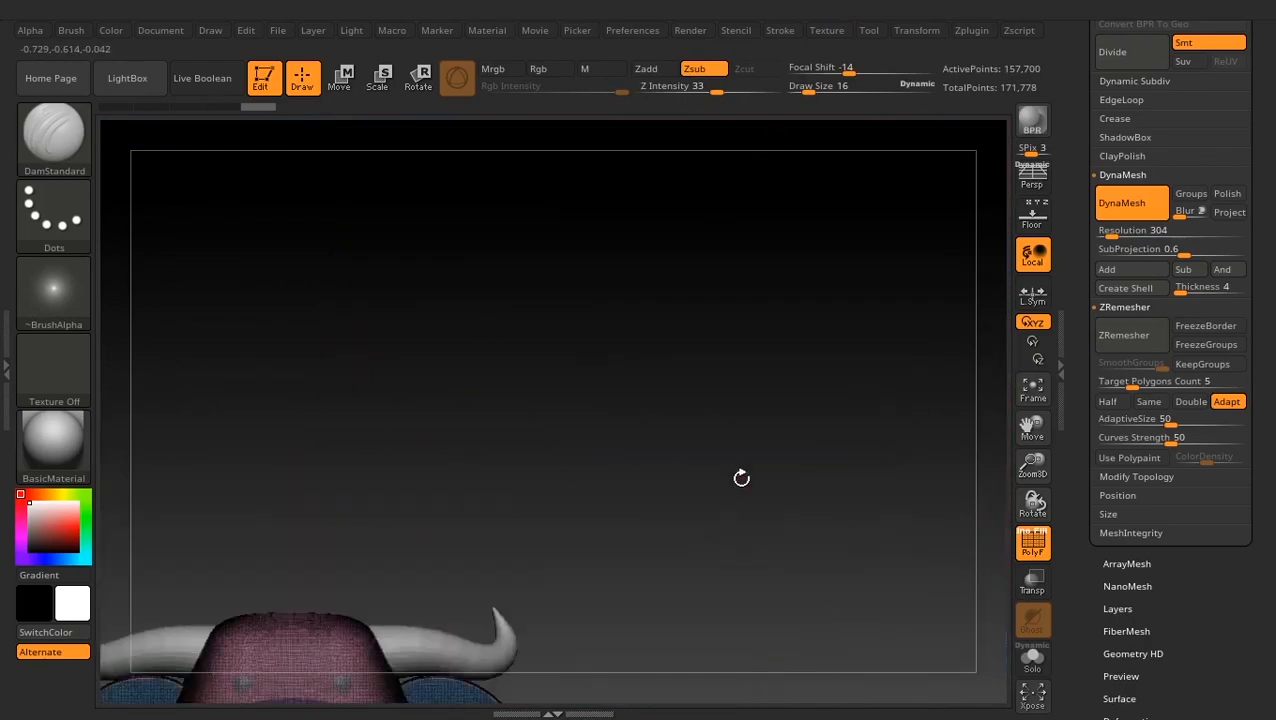
pyautogui.keyDown('alt'); pyautogui.moveTo(741, 476); pyautogui.dragTo(886, 216); pyautogui.keyUp('alt')
pyautogui.keyDown('alt'); pyautogui.moveTo(804, 448); pyautogui.dragTo(864, 441); pyautogui.keyUp('alt')
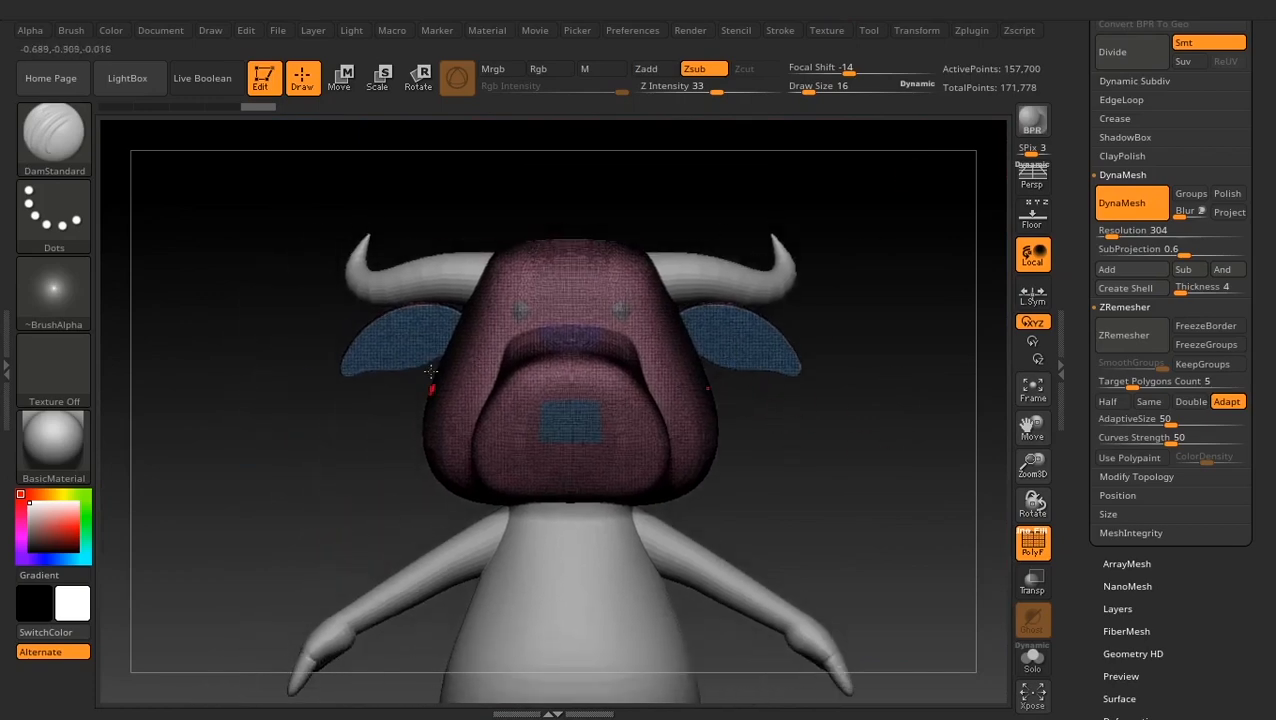
pyautogui.moveTo(808, 444)
pyautogui.mouseDown()
pyautogui.moveTo(826, 478)
pyautogui.moveTo(854, 421)
pyautogui.moveTo(810, 489)
pyautogui.moveTo(810, 438)
pyautogui.mouseUp()
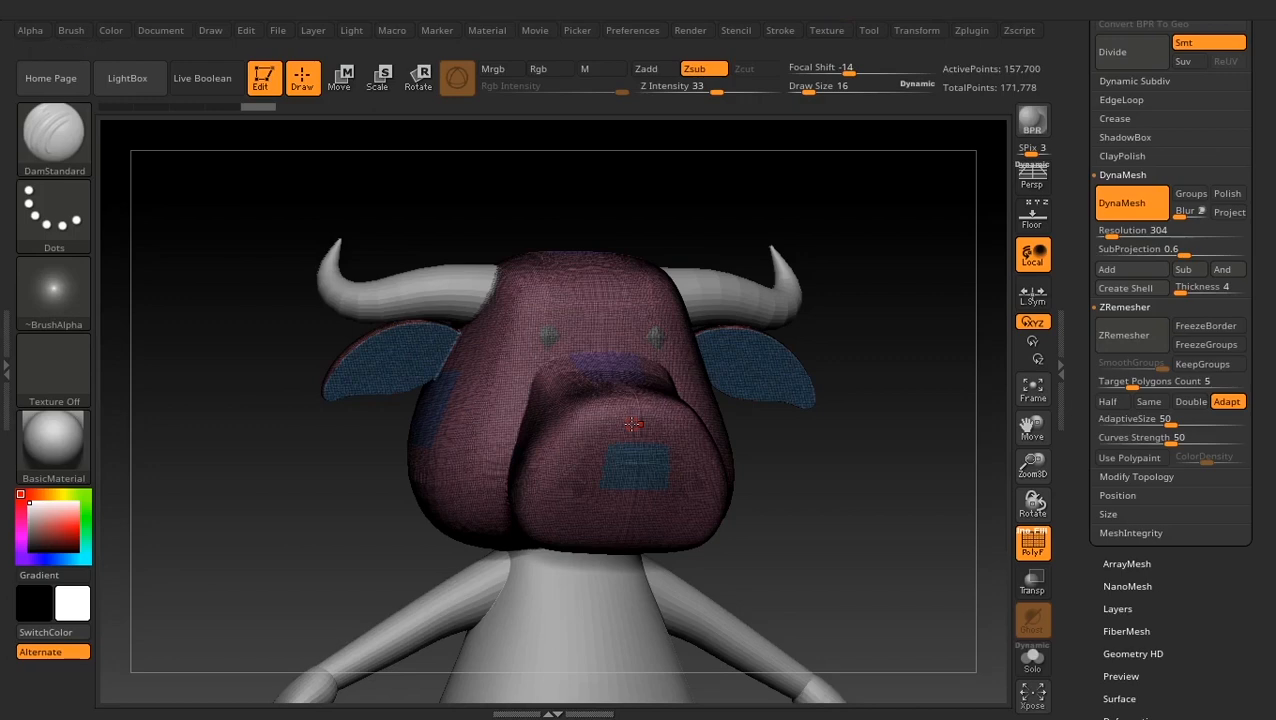
pyautogui.moveTo(798, 415); pyautogui.dragTo(831, 469)
pyautogui.keyDown('alt'); pyautogui.moveTo(895, 443); pyautogui.dragTo(866, 522); pyautogui.keyUp('alt')
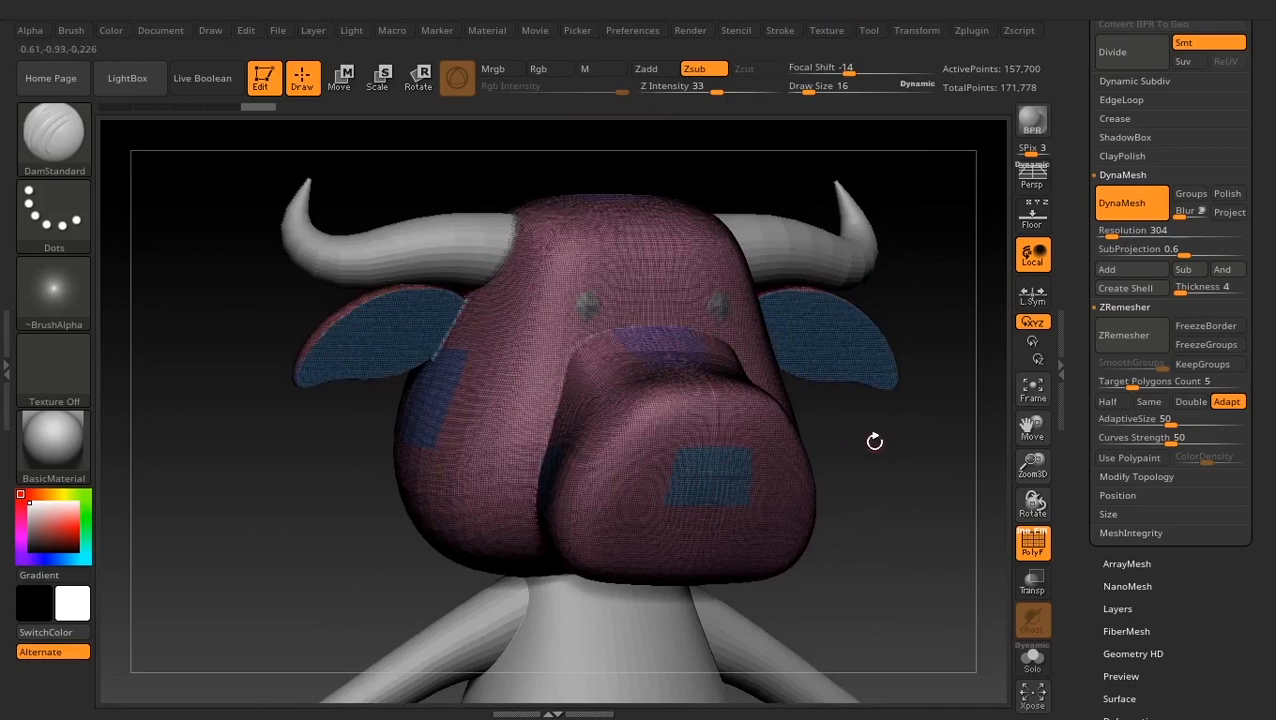
pyautogui.moveTo(873, 440); pyautogui.dragTo(881, 515)
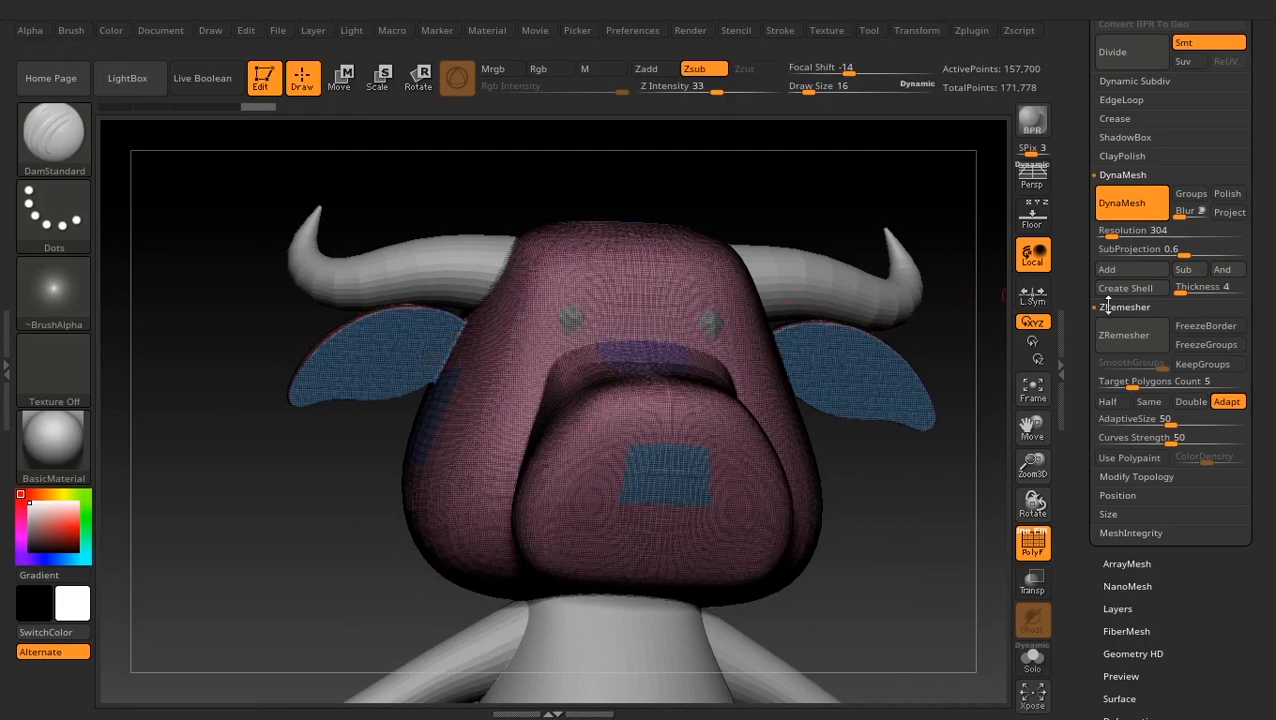
# Turn off DynaMesh mode on the head to prepare it for remeshing
pyautogui.click(1112, 210)
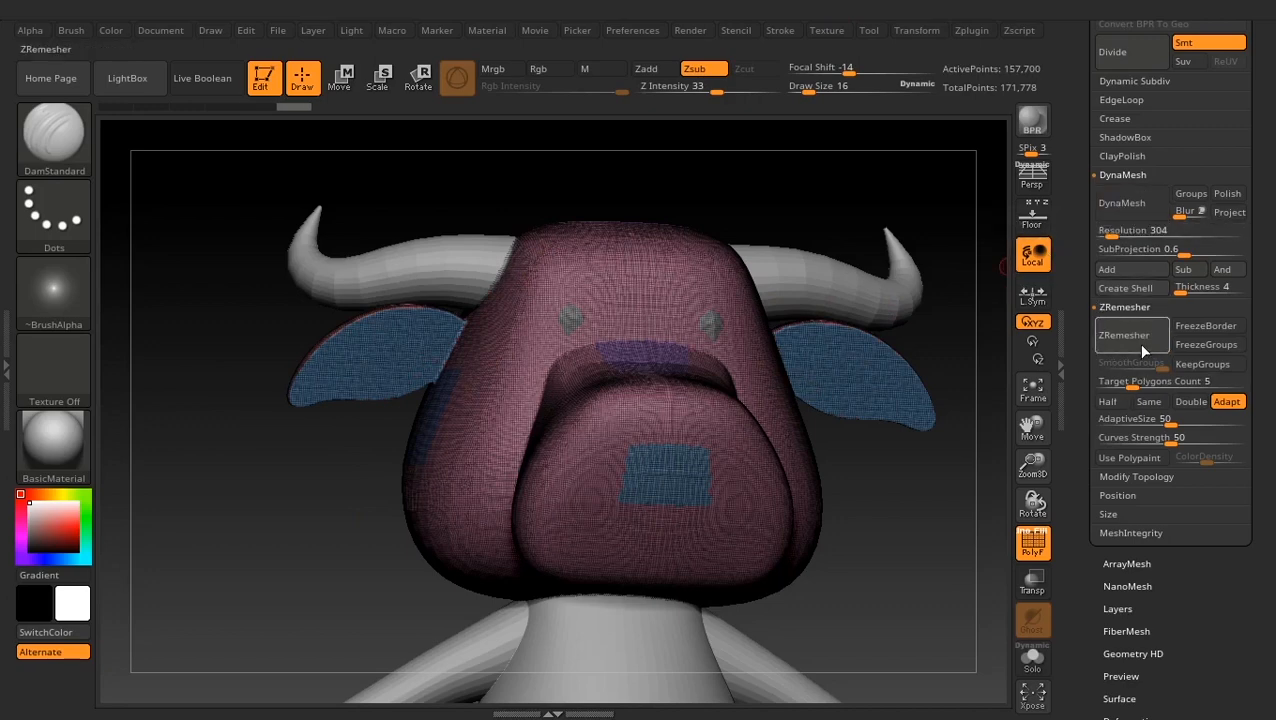
pyautogui.keyDown('alt'); pyautogui.moveTo(841, 483); pyautogui.dragTo(899, 566); pyautogui.keyUp('alt')
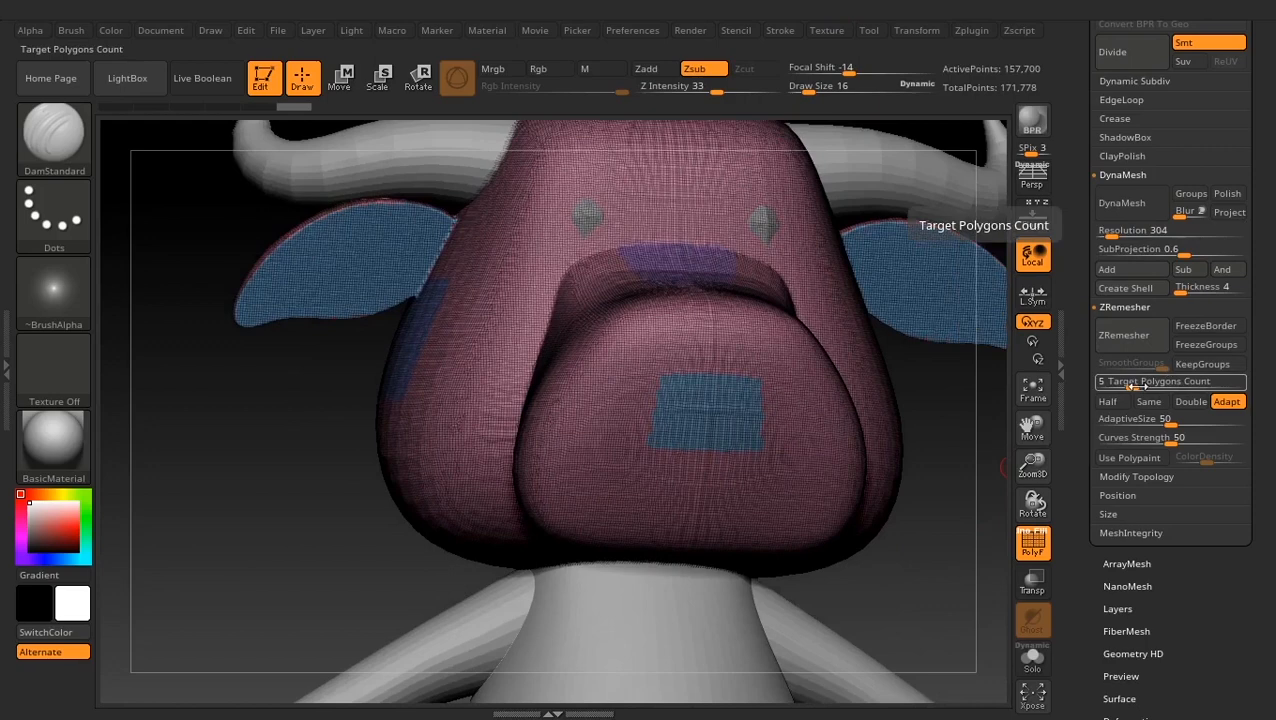
pyautogui.keyDown('alt'); pyautogui.moveTo(962, 484); pyautogui.dragTo(944, 507); pyautogui.keyUp('alt')
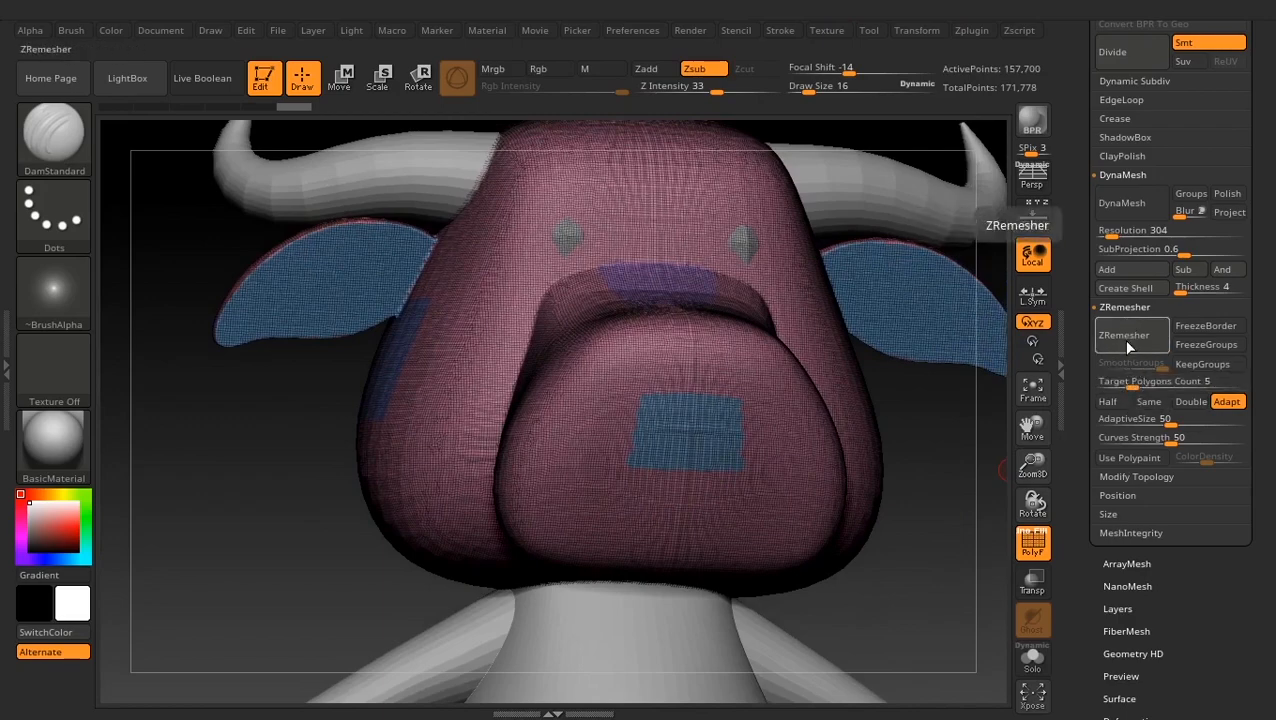
# Try remeshing the head with ZRemesher at Target Polygons Count 5 and check the surface with and without the wireframe
pyautogui.click(1130, 339)
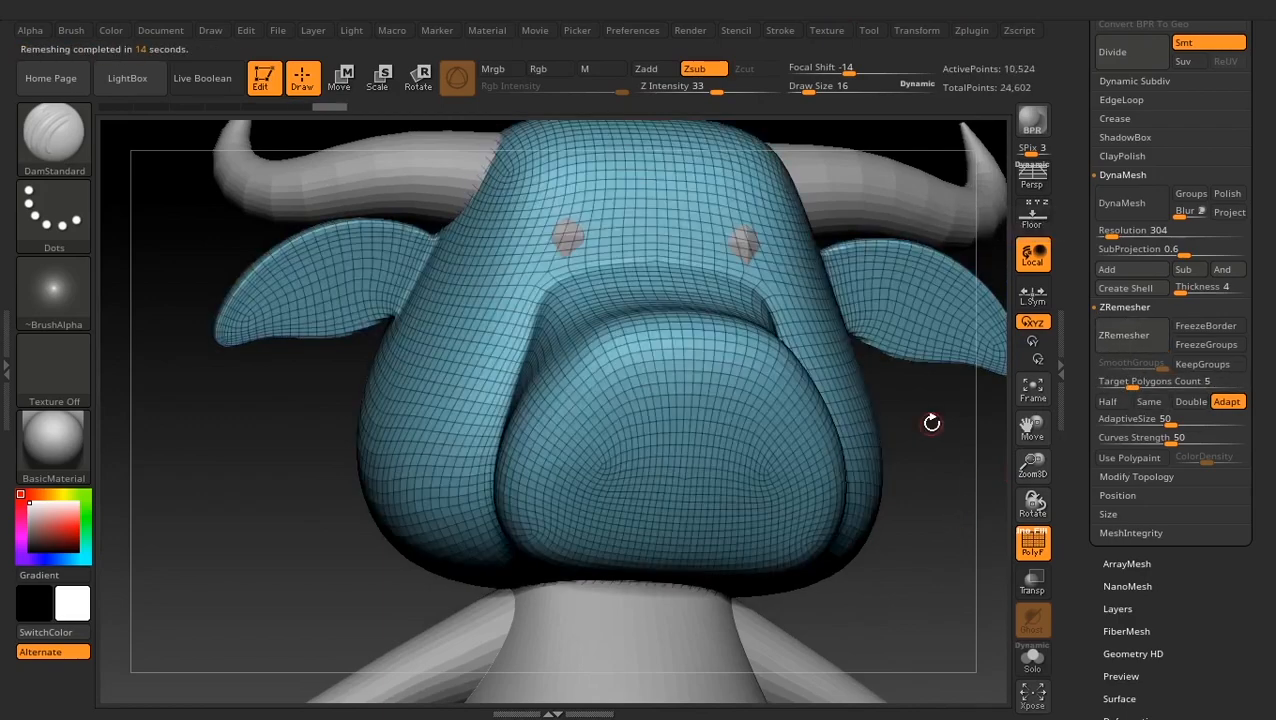
pyautogui.keyDown('alt'); pyautogui.moveTo(959, 474); pyautogui.dragTo(786, 503); pyautogui.keyUp('alt')
pyautogui.hotkey('shift', 'f')
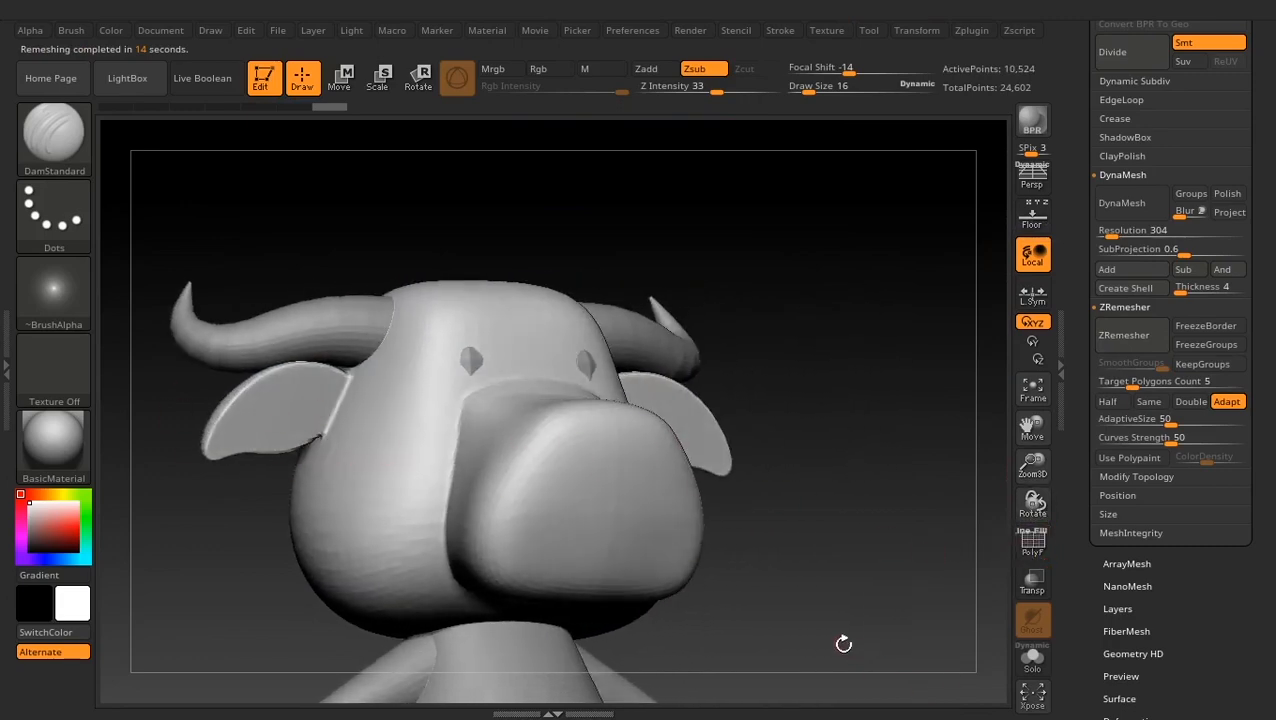
pyautogui.click(1032, 542)
pyautogui.moveTo(854, 535)
pyautogui.mouseDown()
pyautogui.moveTo(805, 545)
pyautogui.moveTo(795, 561)
pyautogui.moveTo(903, 488)
pyautogui.mouseUp()
# Undo the head's last remesh and run ZRemesher on it with Target Polygons Count 2
pyautogui.hotkey('ctrl', 'z')
pyautogui.hotkey('ctrl', 'z')
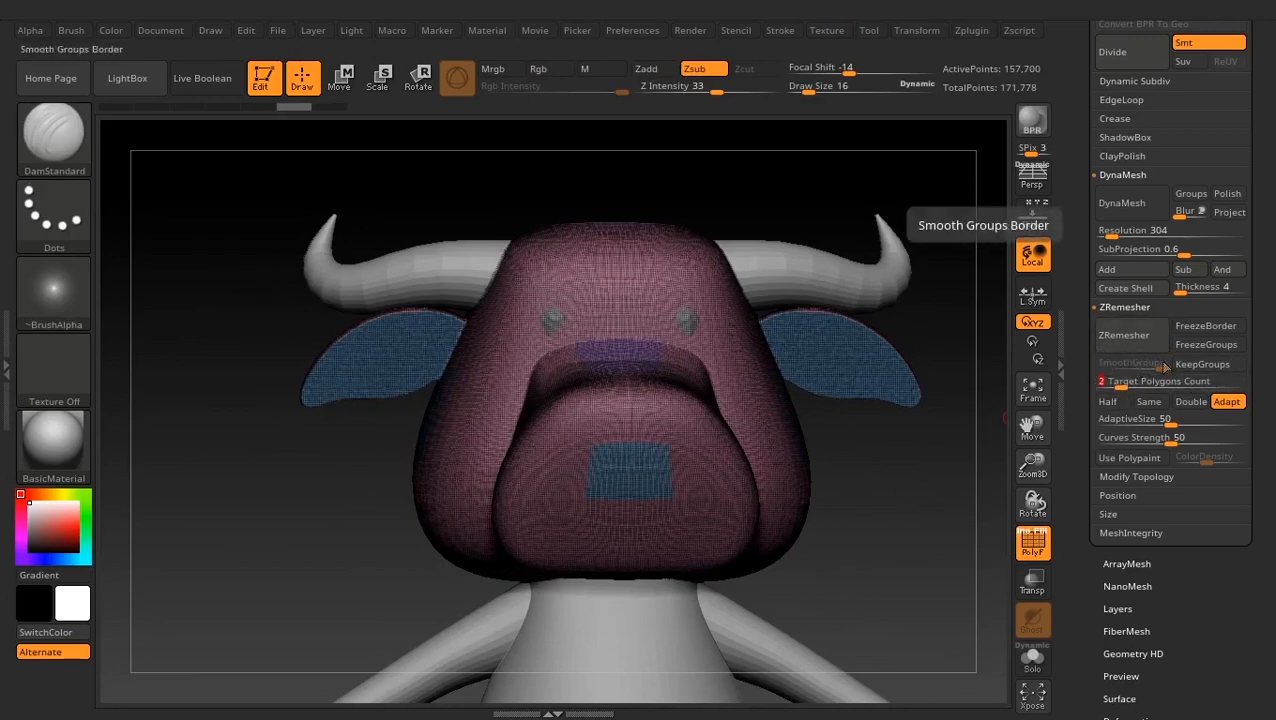
pyautogui.click(1110, 338)
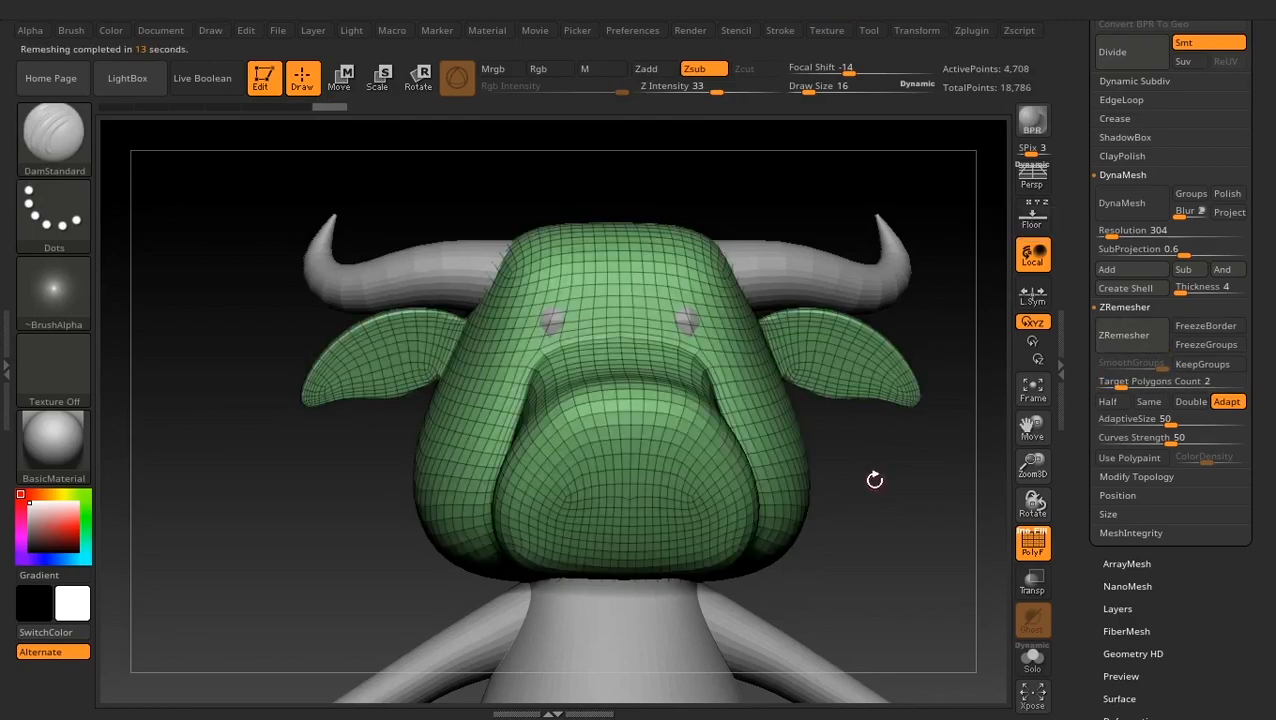
# Examine the remeshed head's edge flow around the muzzle, cheeks and ears from several angles
pyautogui.moveTo(874, 480); pyautogui.dragTo(931, 447)
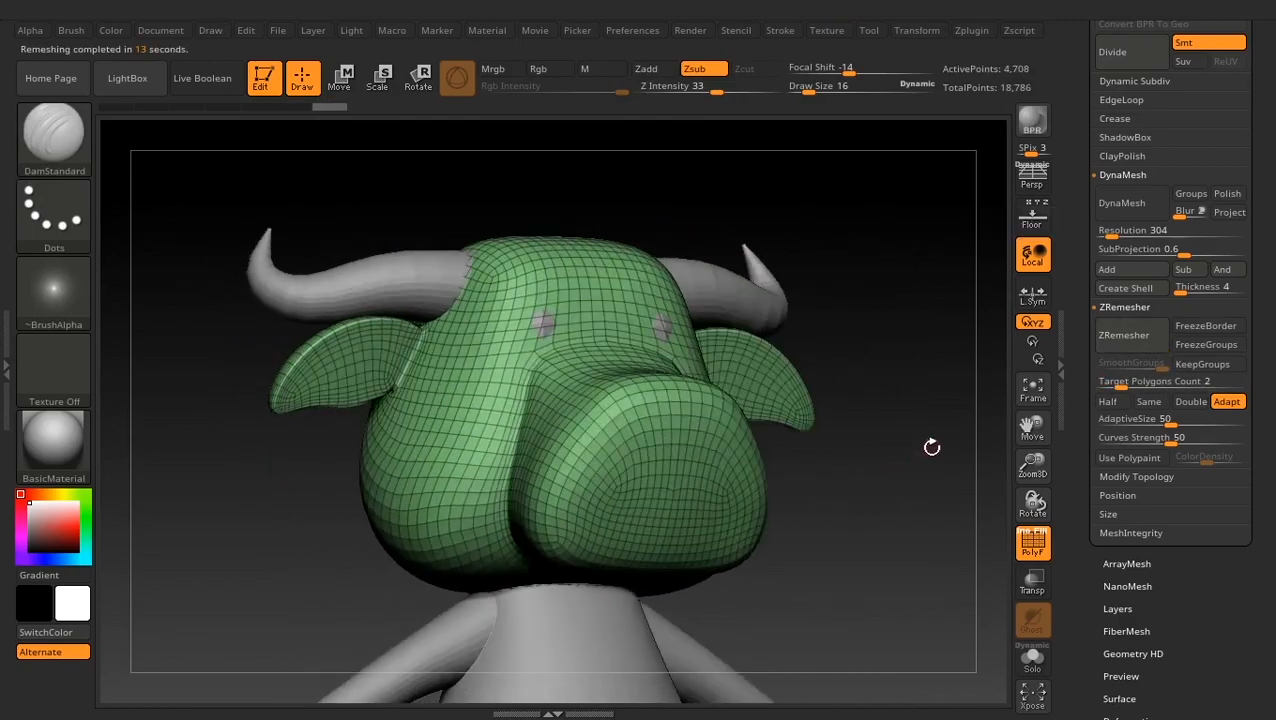
pyautogui.moveTo(856, 465); pyautogui.dragTo(793, 444)
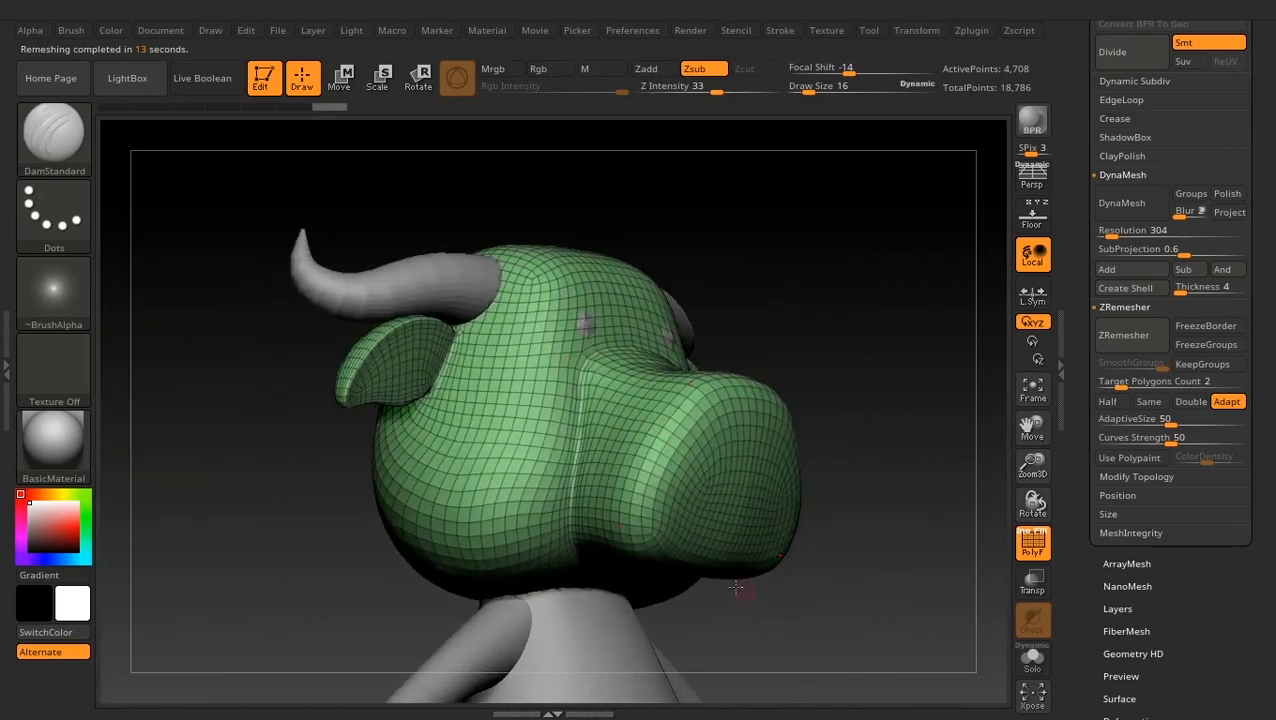
pyautogui.moveTo(736, 588); pyautogui.dragTo(778, 627)
pyautogui.moveTo(954, 584)
pyautogui.mouseDown()
pyautogui.moveTo(894, 595)
pyautogui.moveTo(959, 579)
pyautogui.moveTo(929, 576)
pyautogui.moveTo(993, 492)
pyautogui.mouseUp()
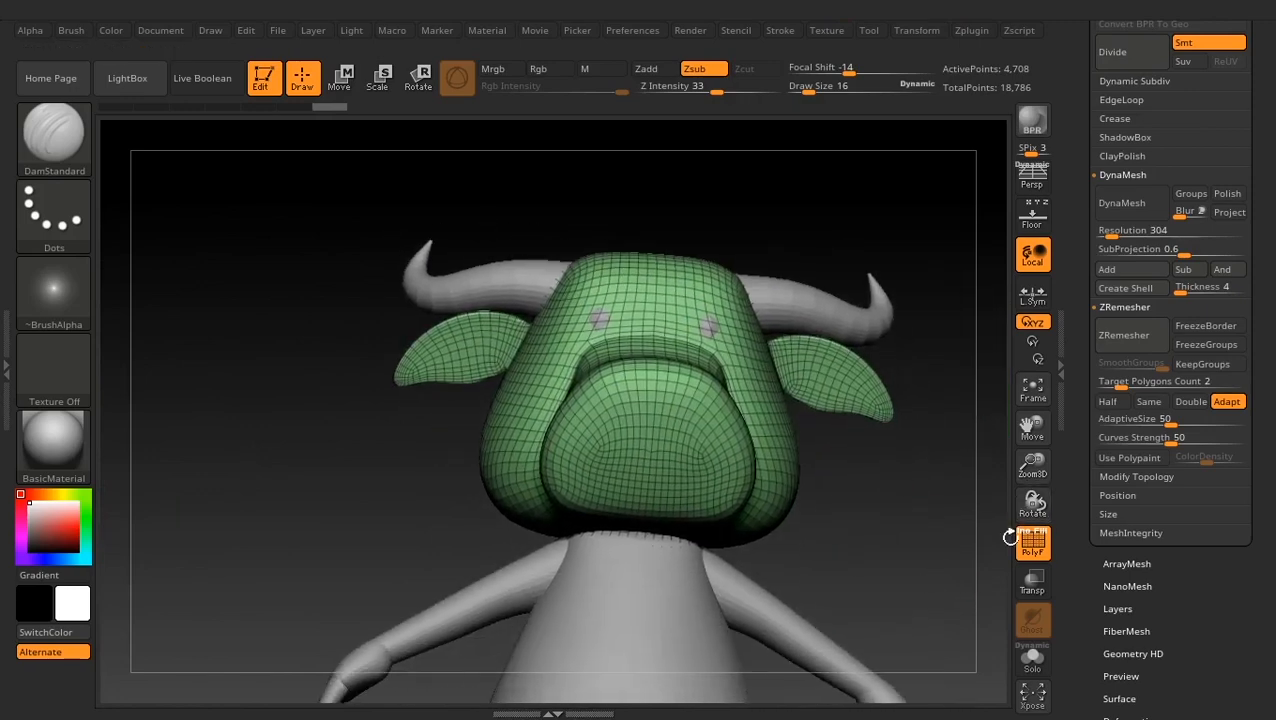
pyautogui.moveTo(945, 540); pyautogui.dragTo(890, 539)
# Make the merged body the active subtool and convert it into a DynaMesh at resolution 304
pyautogui.keyDown('alt'); pyautogui.click(687, 611); pyautogui.keyUp('alt')
pyautogui.keyDown('alt'); pyautogui.moveTo(886, 584); pyautogui.dragTo(873, 409); pyautogui.keyUp('alt')
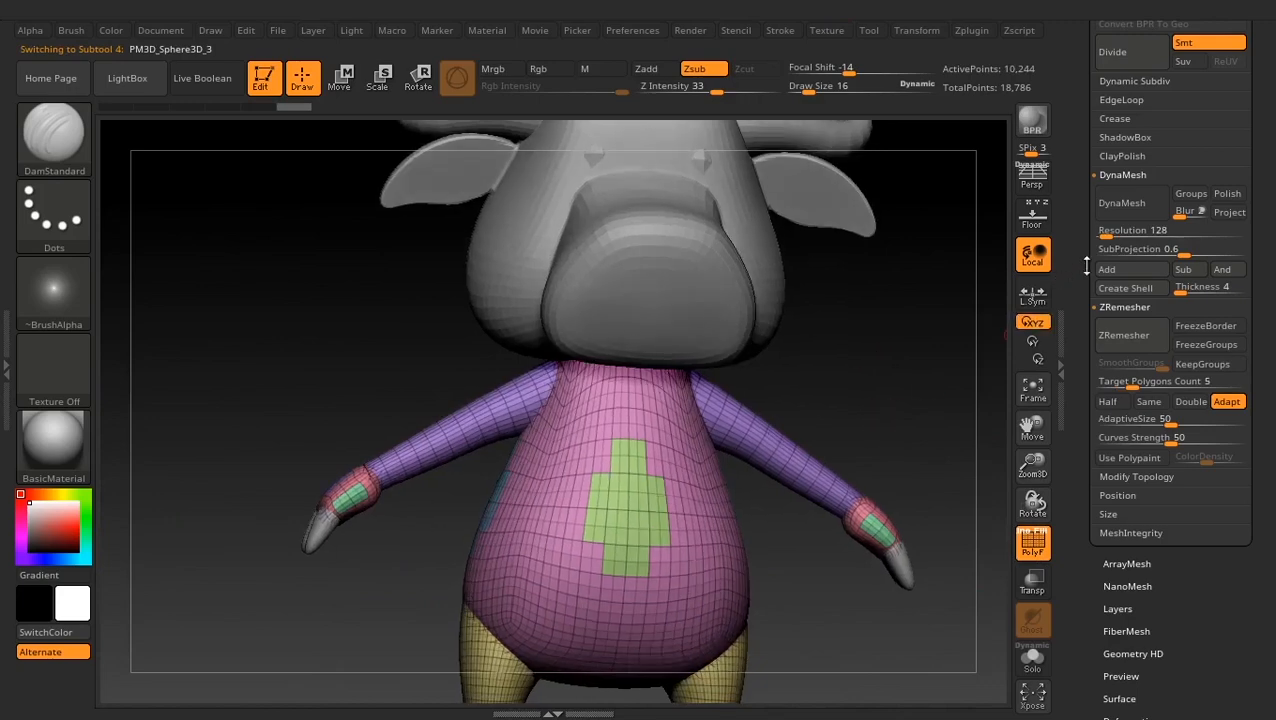
pyautogui.moveTo(1087, 266); pyautogui.dragTo(1081, 322)
pyautogui.click(1131, 289)
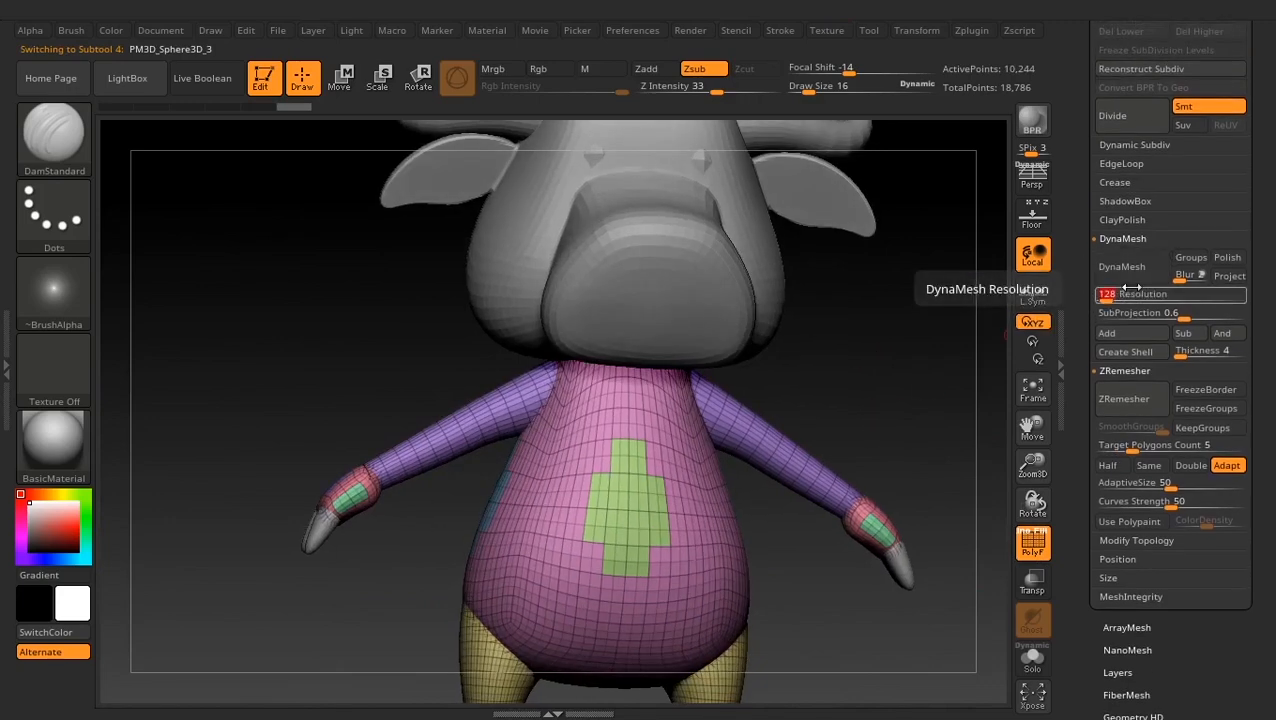
pyautogui.press('Return')
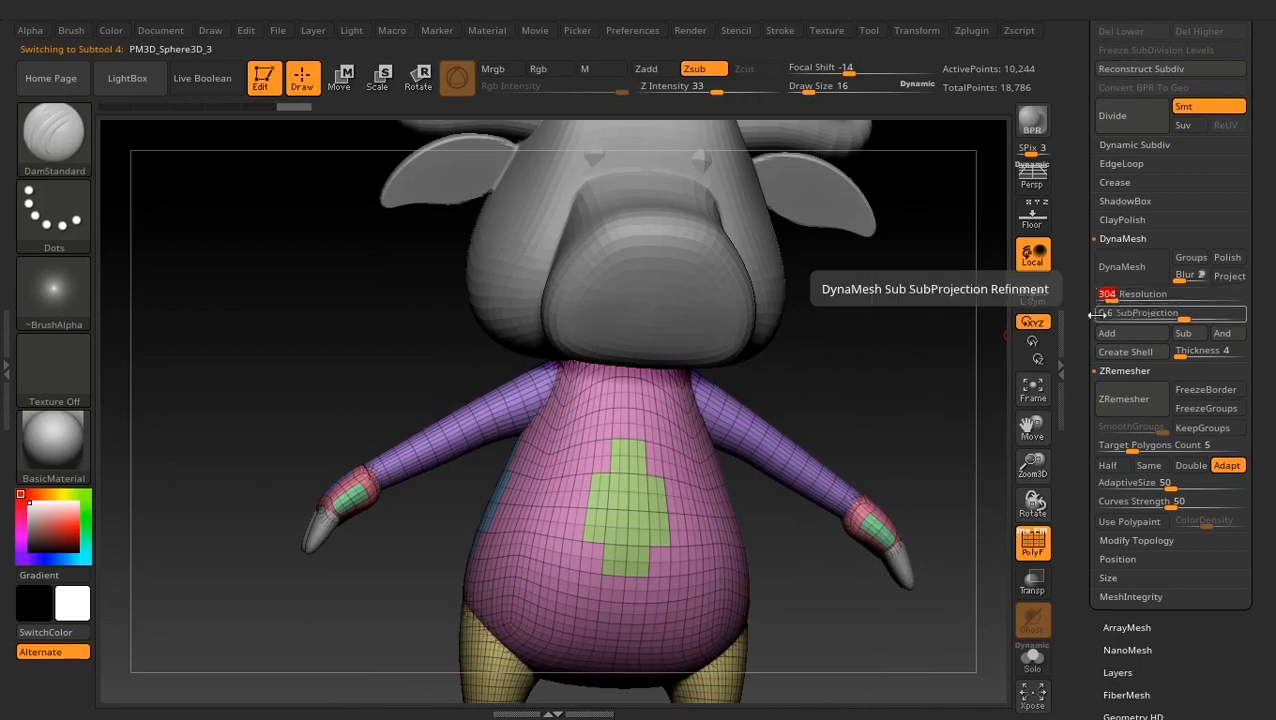
pyautogui.click(1122, 268)
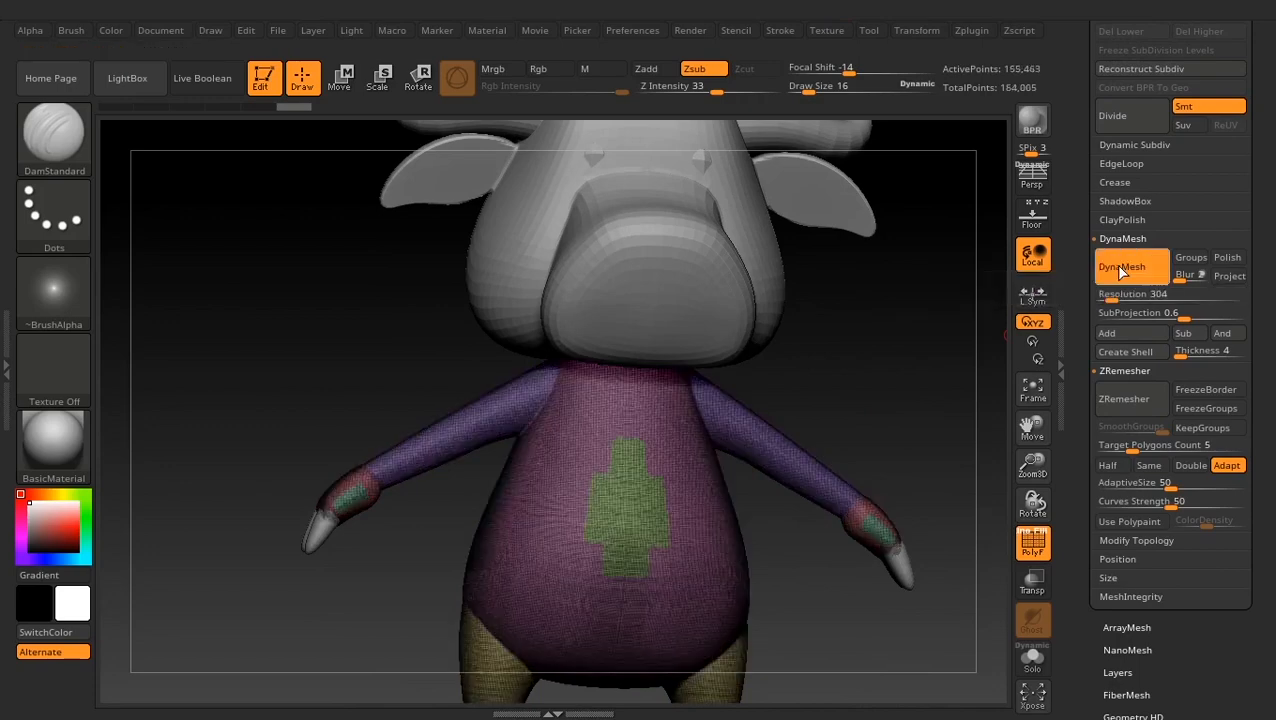
# Hide the wireframe display and inspect the body's arm, leg and tail joins from the front and back
pyautogui.moveTo(966, 405)
pyautogui.mouseDown()
pyautogui.moveTo(916, 356)
pyautogui.moveTo(944, 400)
pyautogui.mouseUp()
pyautogui.click(1031, 543)
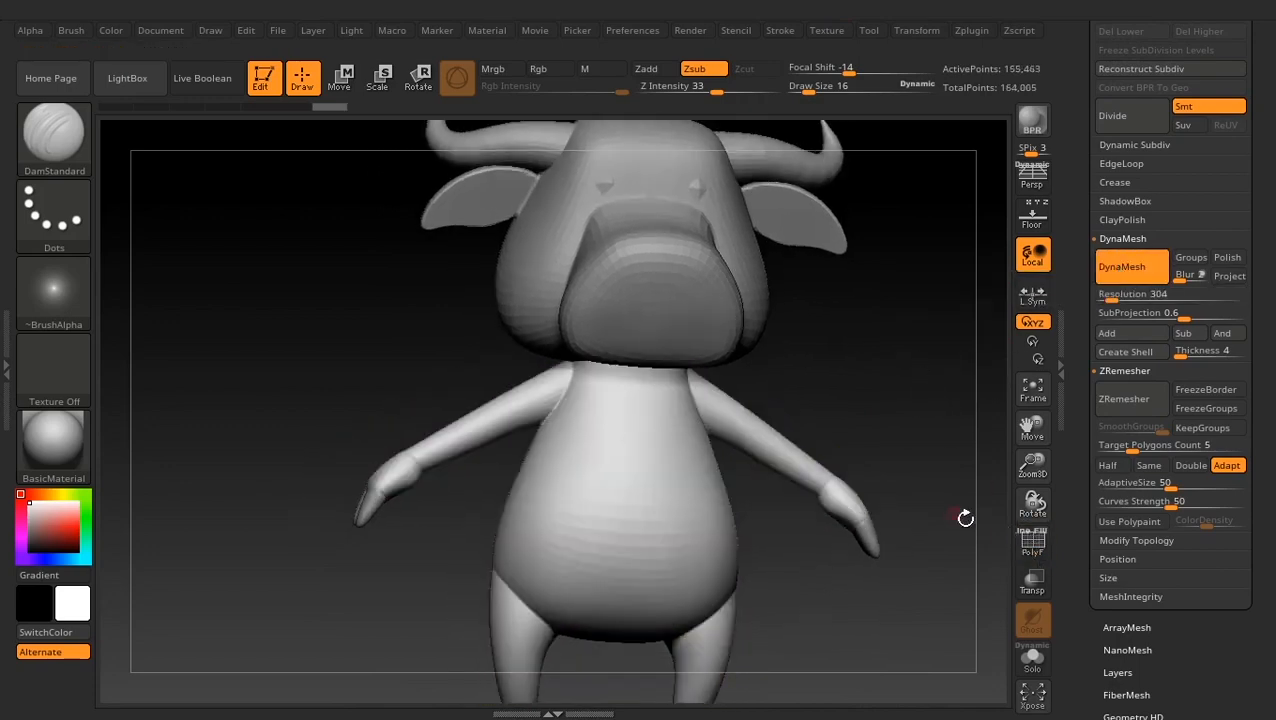
pyautogui.keyDown('alt'); pyautogui.moveTo(964, 518); pyautogui.dragTo(960, 436); pyautogui.keyUp('alt')
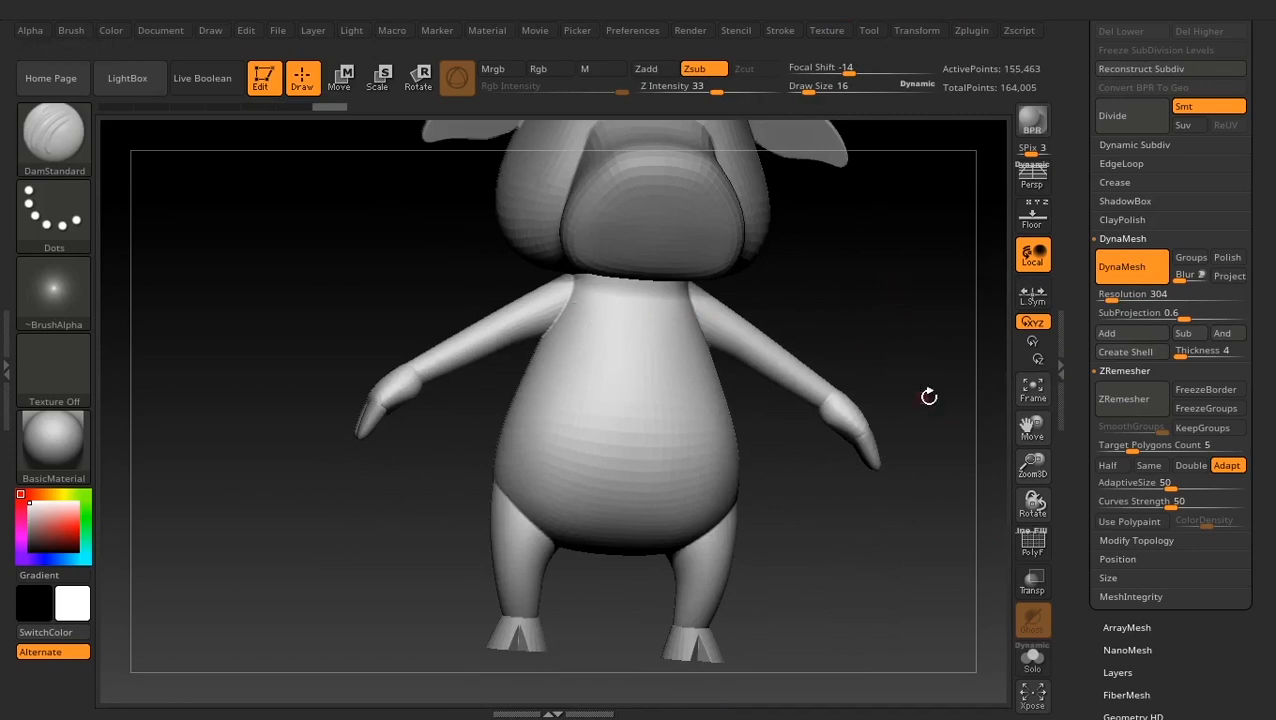
pyautogui.moveTo(840, 290); pyautogui.dragTo(973, 314)
pyautogui.moveTo(809, 523)
pyautogui.mouseDown()
pyautogui.moveTo(822, 525)
pyautogui.moveTo(716, 427)
pyautogui.moveTo(739, 427)
pyautogui.mouseUp()
pyautogui.press('space')
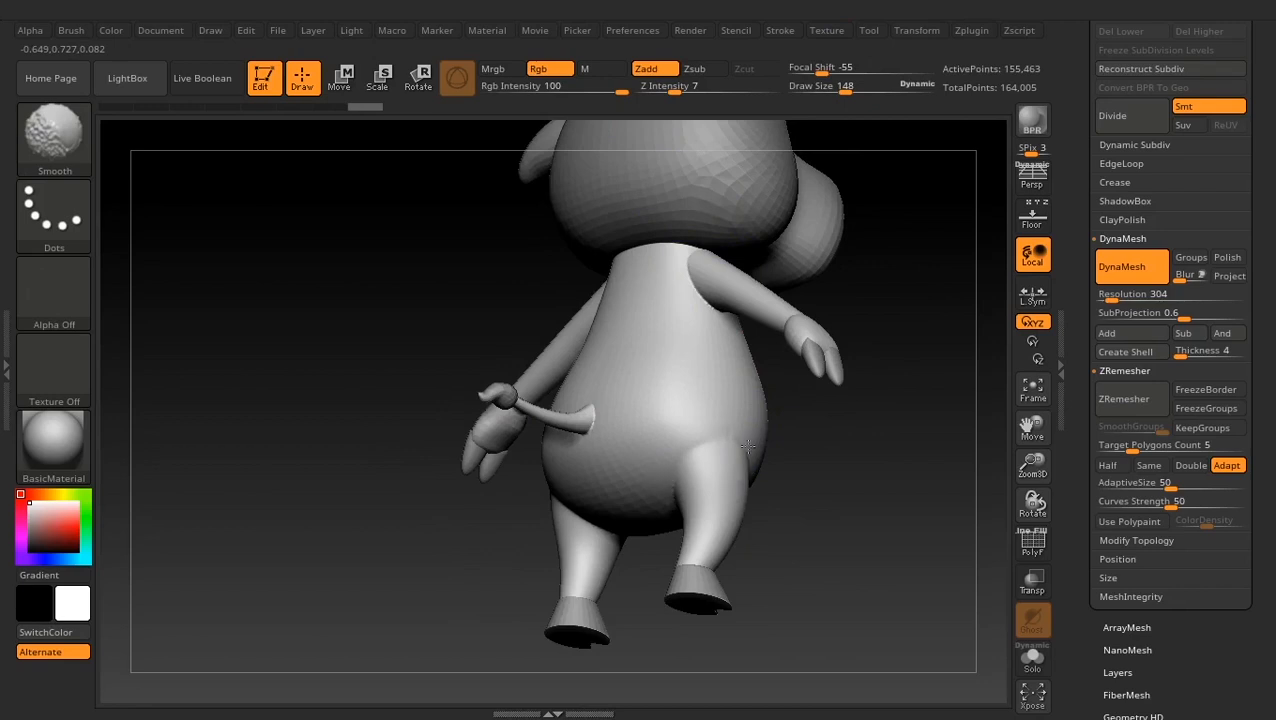
# Turn off DynaMesh on the body, show its wireframe and run ZRemesher on it with Target Polygons Count 2
pyautogui.moveTo(748, 447); pyautogui.dragTo(817, 402, button='right')
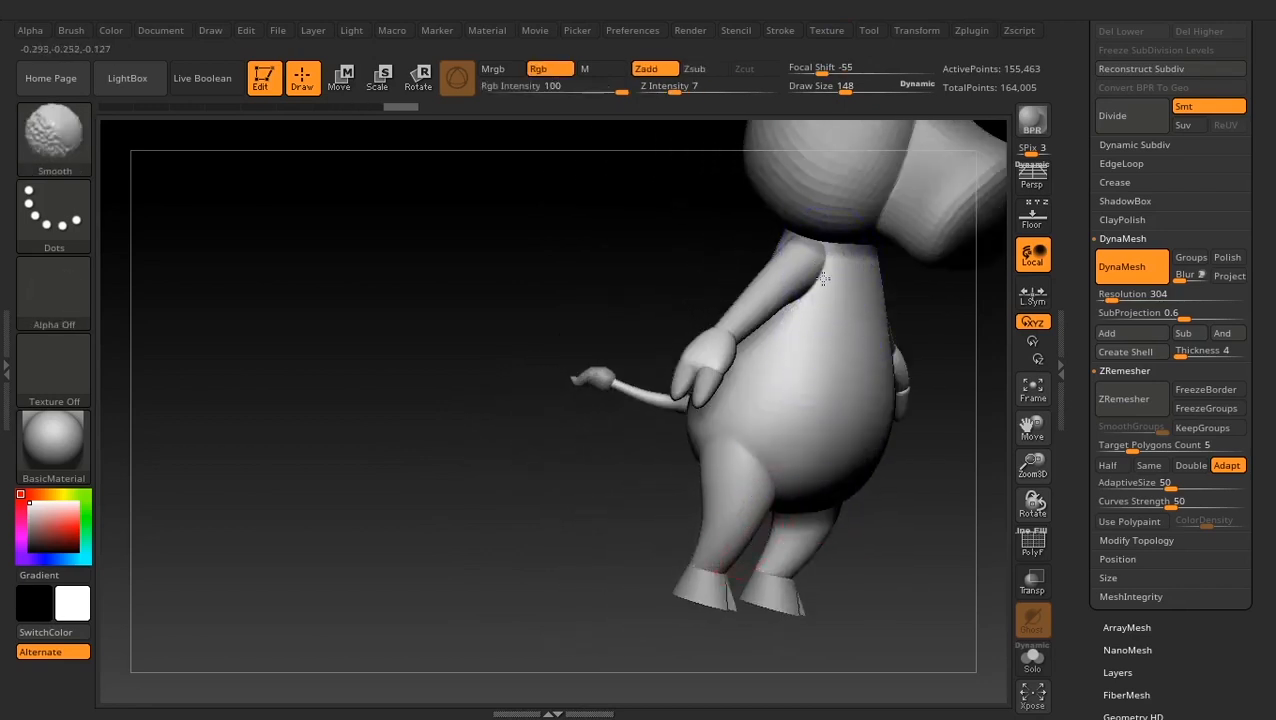
pyautogui.keyDown('shift'); pyautogui.moveTo(823, 279); pyautogui.dragTo(797, 403); pyautogui.keyUp('shift')
pyautogui.moveTo(912, 598)
pyautogui.mouseDown()
pyautogui.moveTo(858, 566)
pyautogui.moveTo(903, 576)
pyautogui.moveTo(948, 512)
pyautogui.moveTo(953, 385)
pyautogui.mouseUp()
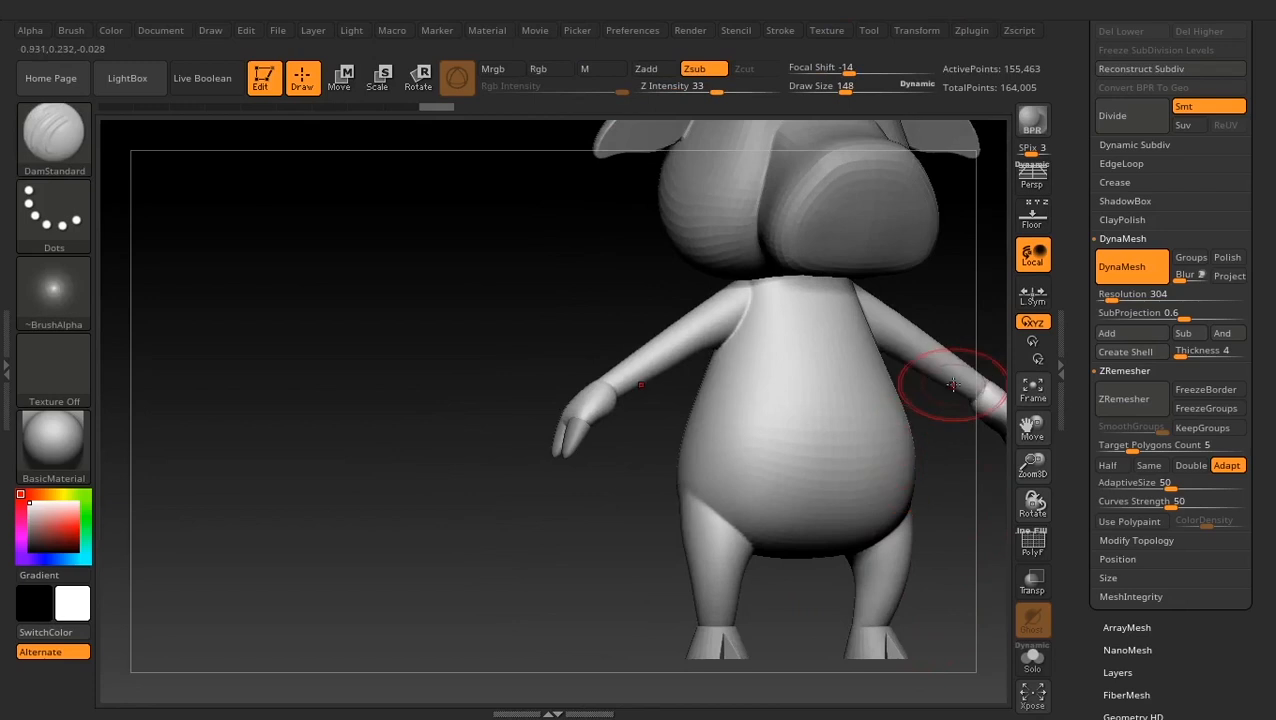
pyautogui.click(1116, 262)
pyautogui.moveTo(926, 427); pyautogui.dragTo(916, 529)
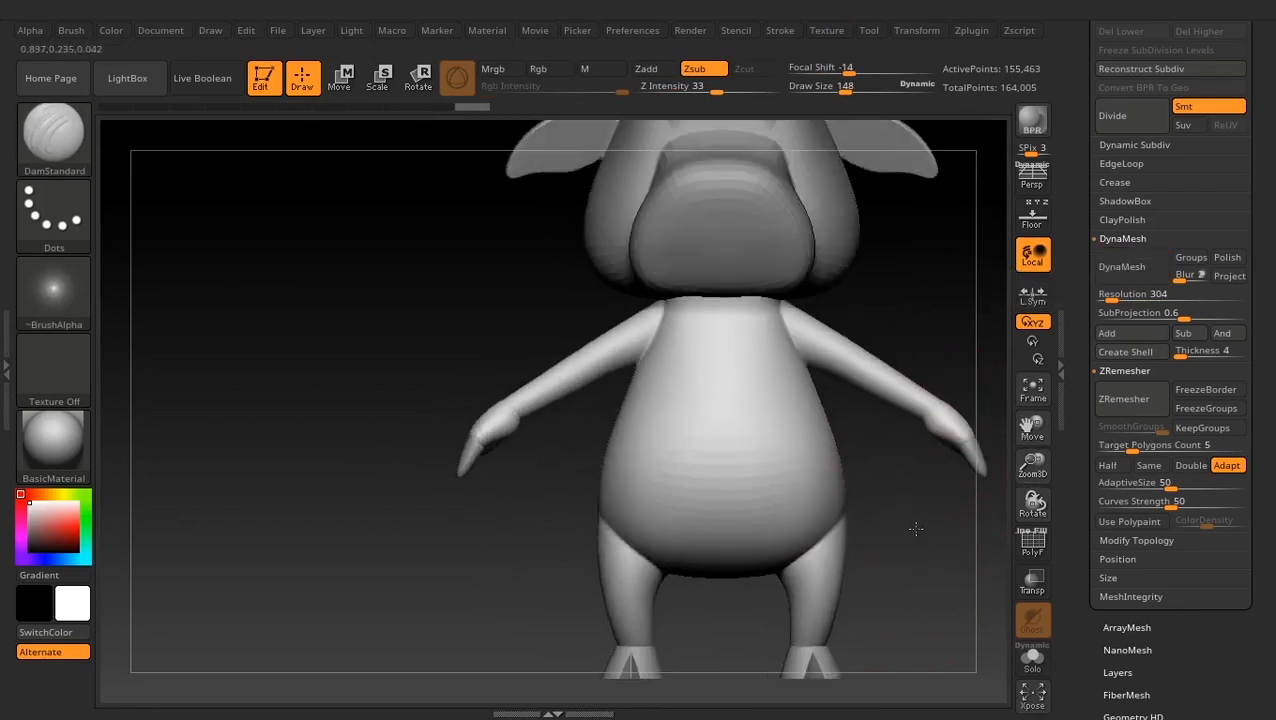
pyautogui.click(1133, 448)
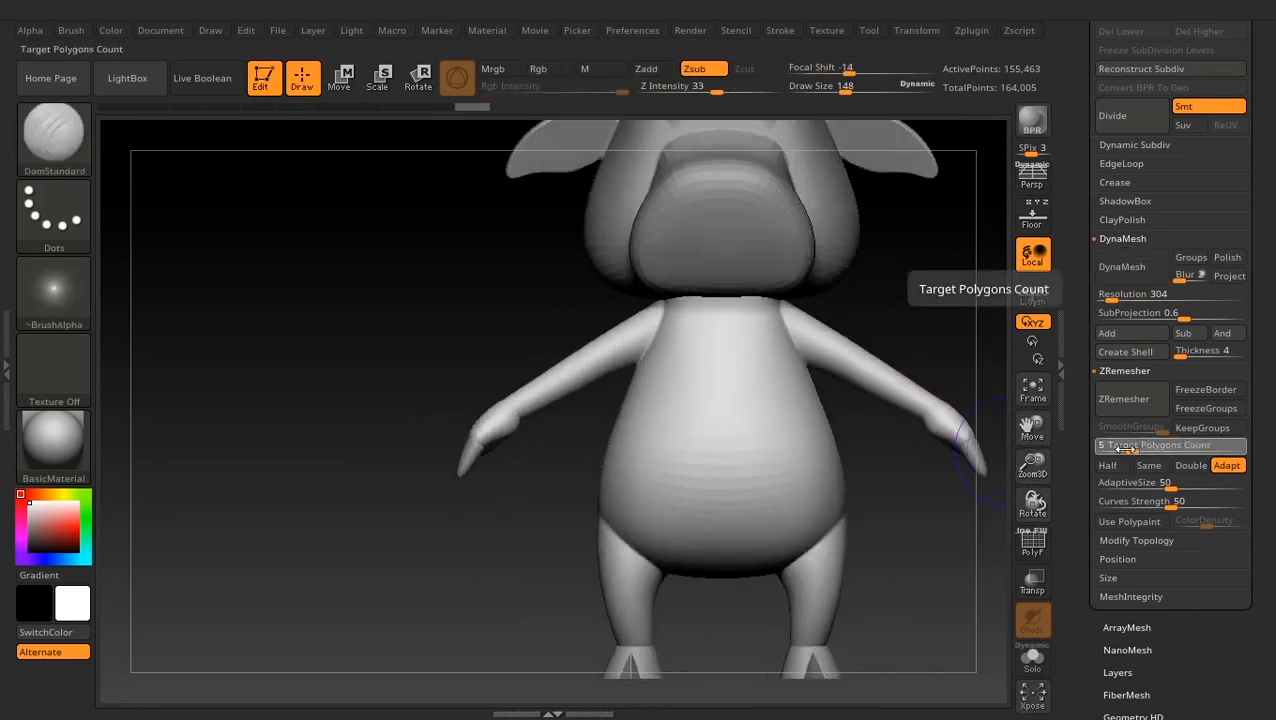
pyautogui.write('2')
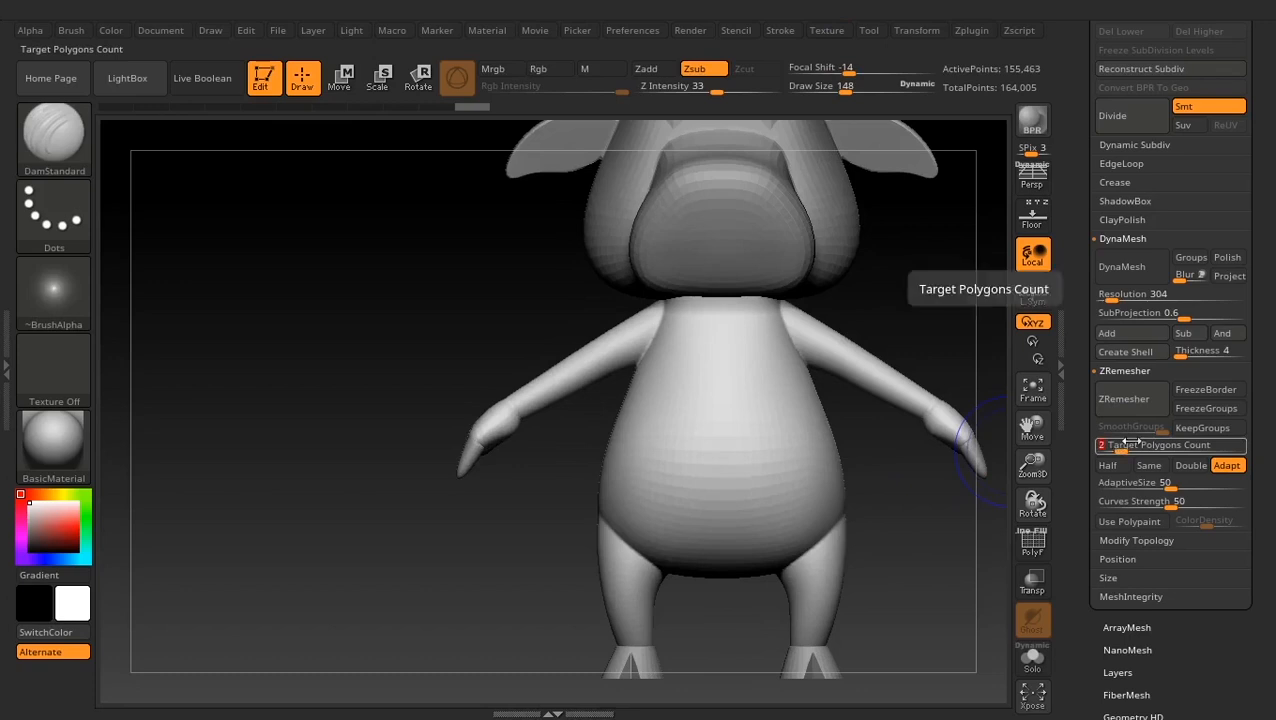
pyautogui.press('Return')
pyautogui.click(1040, 546)
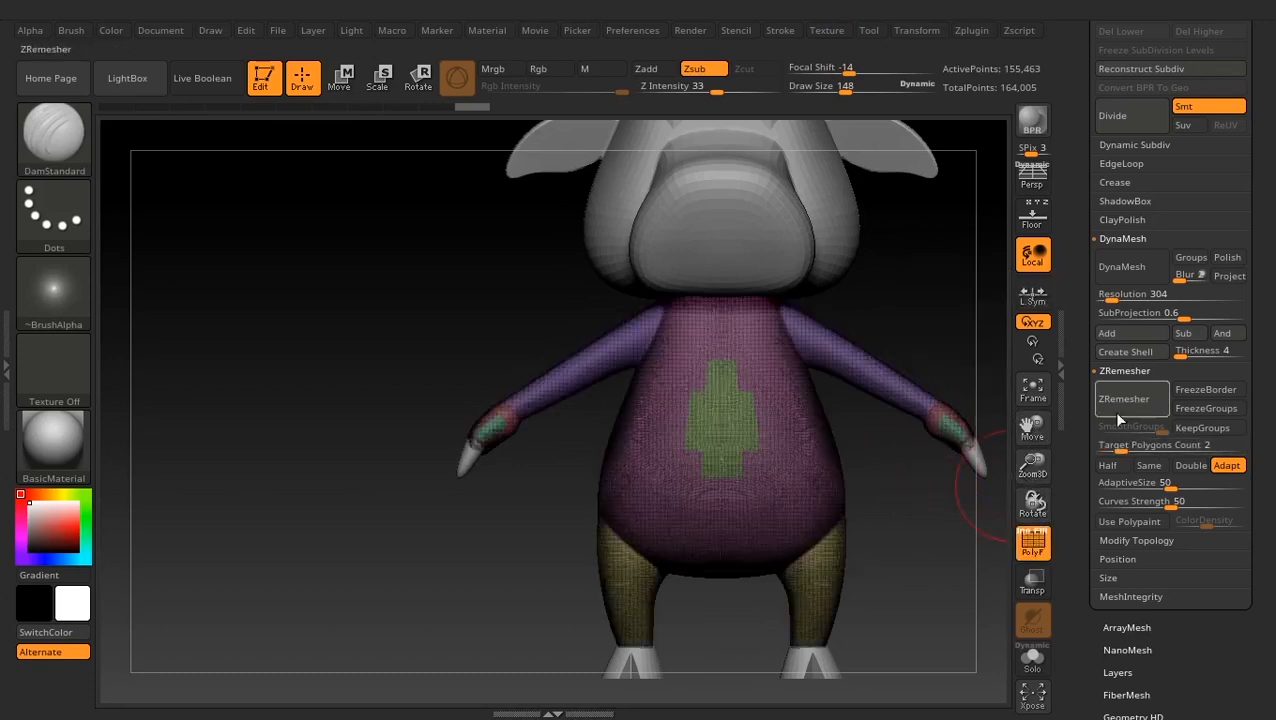
pyautogui.click(1128, 403)
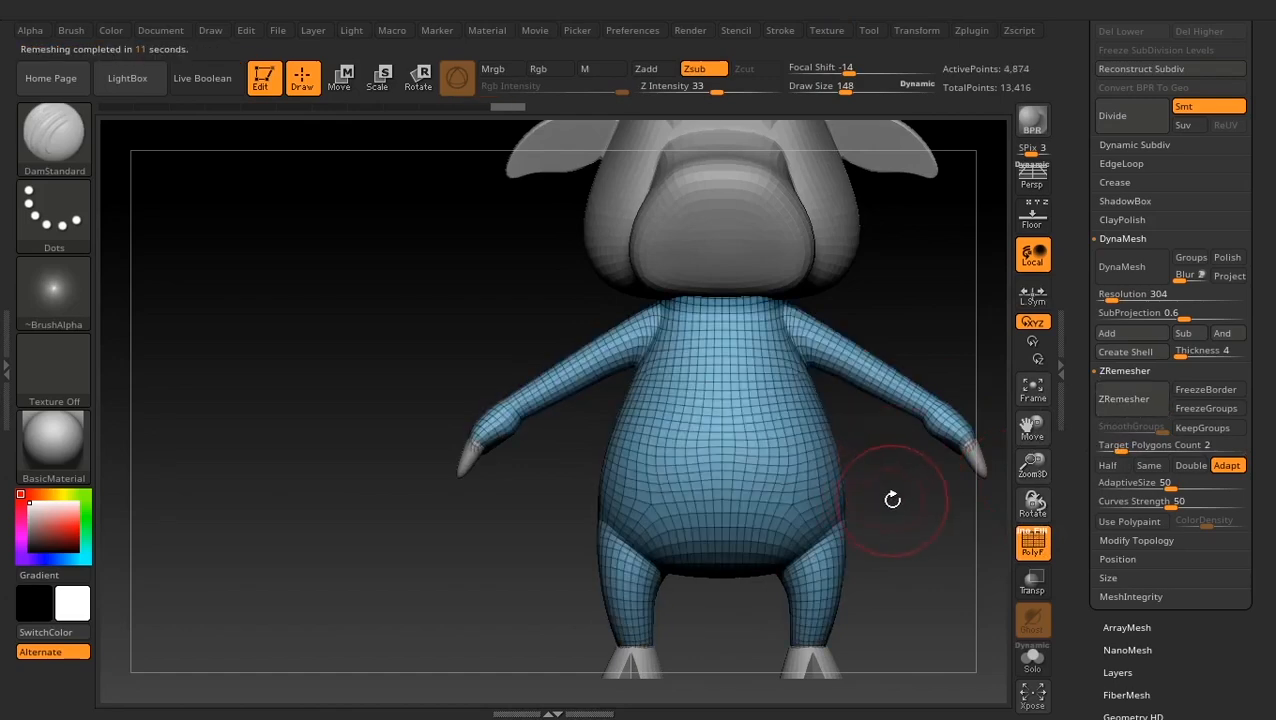
# Examine the remeshed body's edge flow around the shoulders, armpits, back, tail and legs from several angles
pyautogui.moveTo(892, 499)
pyautogui.mouseDown()
pyautogui.moveTo(708, 507)
pyautogui.moveTo(806, 500)
pyautogui.moveTo(906, 469)
pyautogui.moveTo(919, 507)
pyautogui.moveTo(971, 513)
pyautogui.moveTo(746, 533)
pyautogui.moveTo(634, 299)
pyautogui.mouseUp()
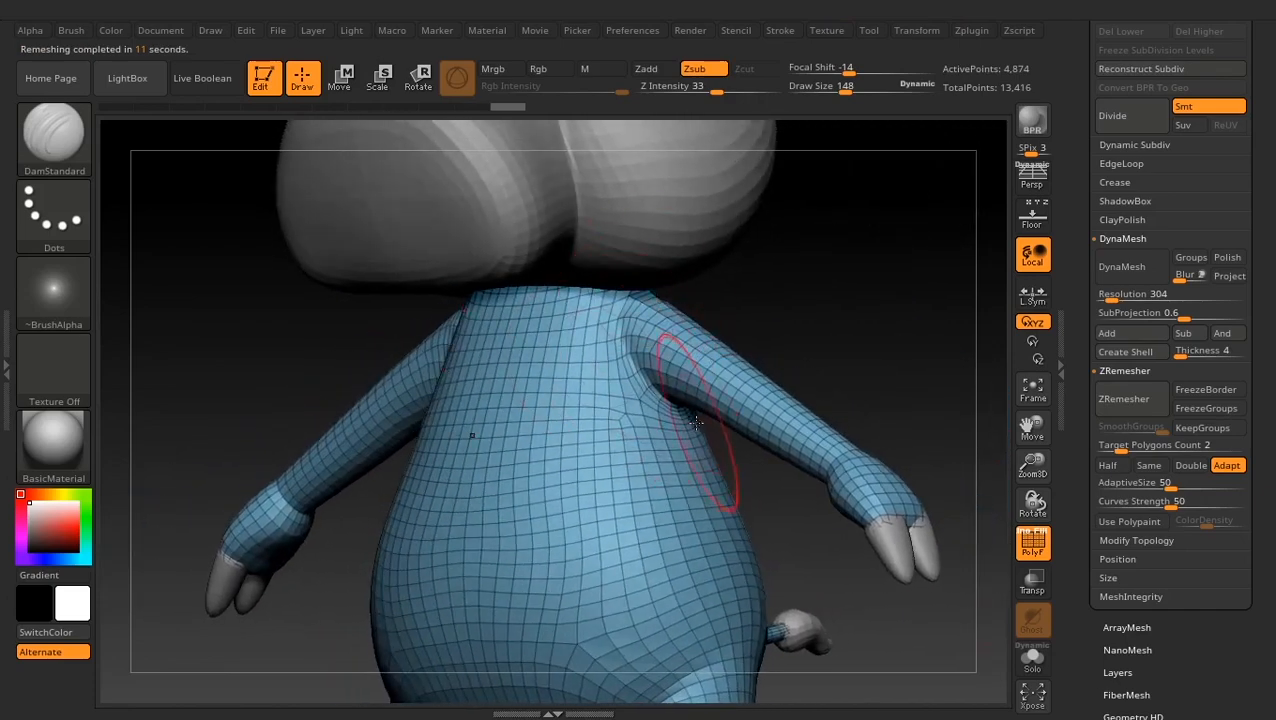
pyautogui.moveTo(754, 328); pyautogui.dragTo(704, 338)
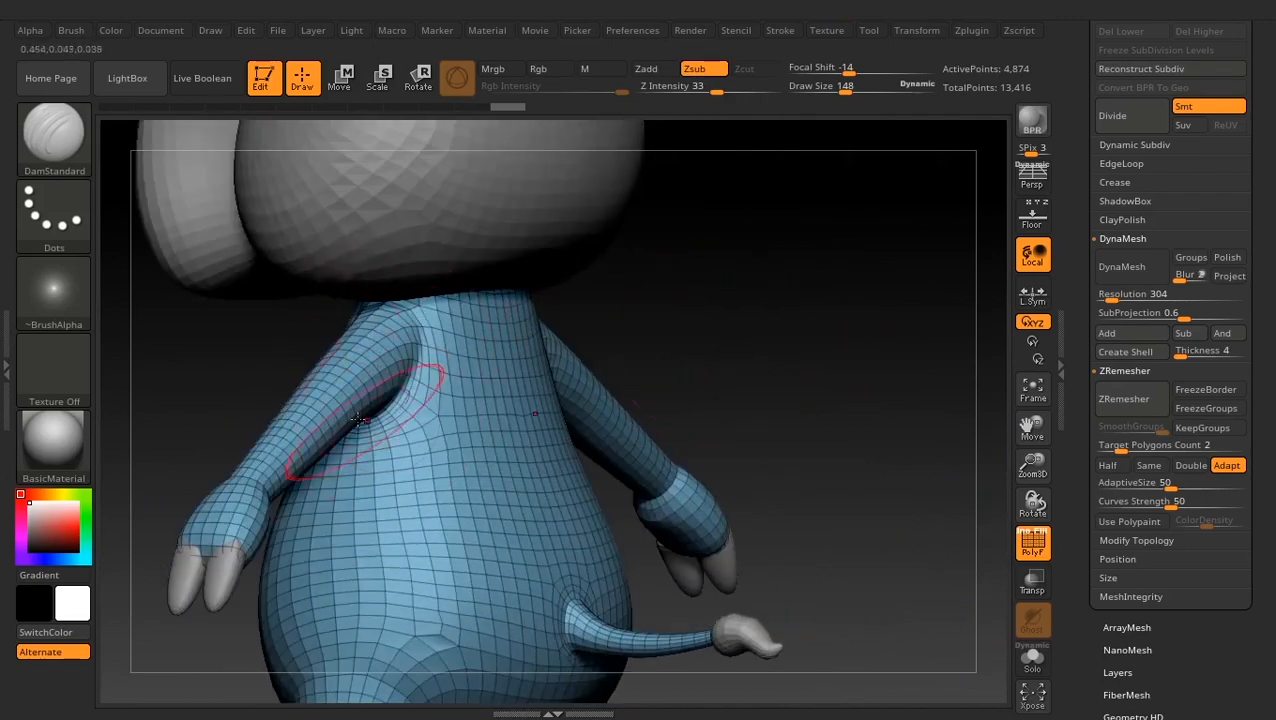
pyautogui.moveTo(760, 320)
pyautogui.mouseDown()
pyautogui.moveTo(797, 305)
pyautogui.moveTo(719, 352)
pyautogui.mouseUp()
pyautogui.keyDown('alt'); pyautogui.moveTo(823, 302); pyautogui.dragTo(828, 222); pyautogui.keyUp('alt')
pyautogui.moveTo(771, 517); pyautogui.dragTo(829, 576)
pyautogui.moveTo(1075, 232); pyautogui.dragTo(1065, 481)
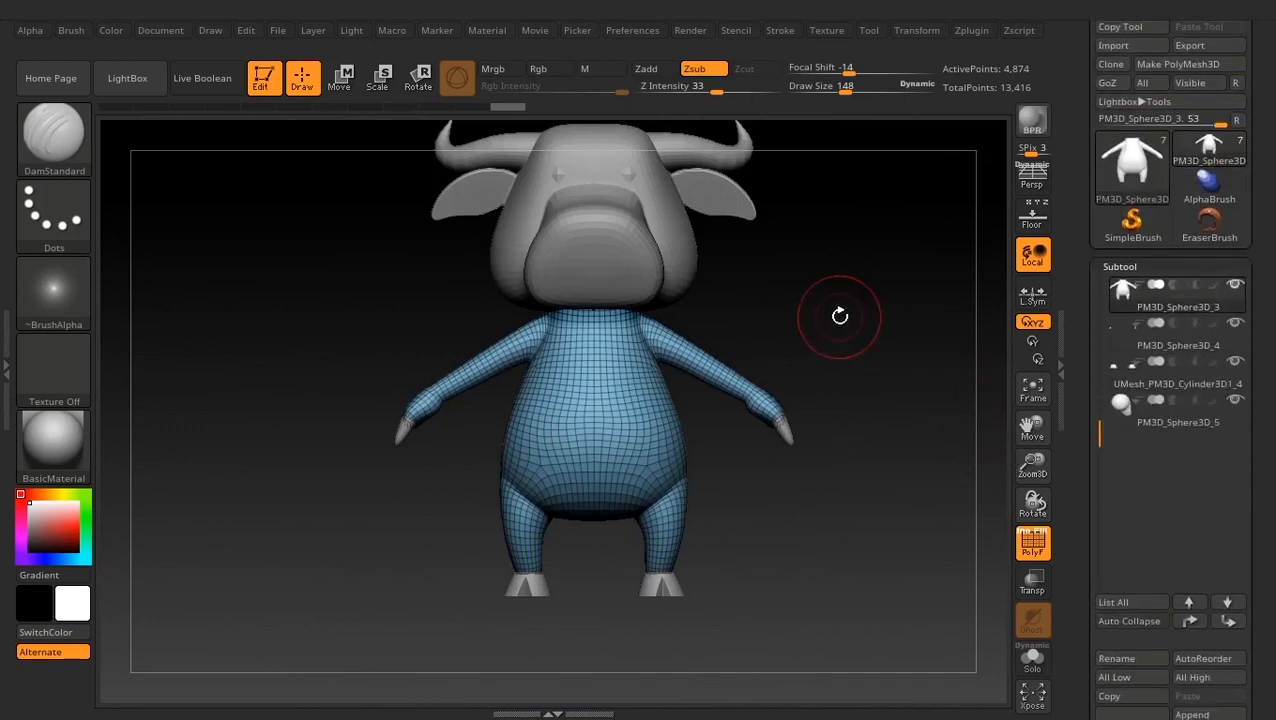
pyautogui.moveTo(840, 316); pyautogui.dragTo(814, 449)
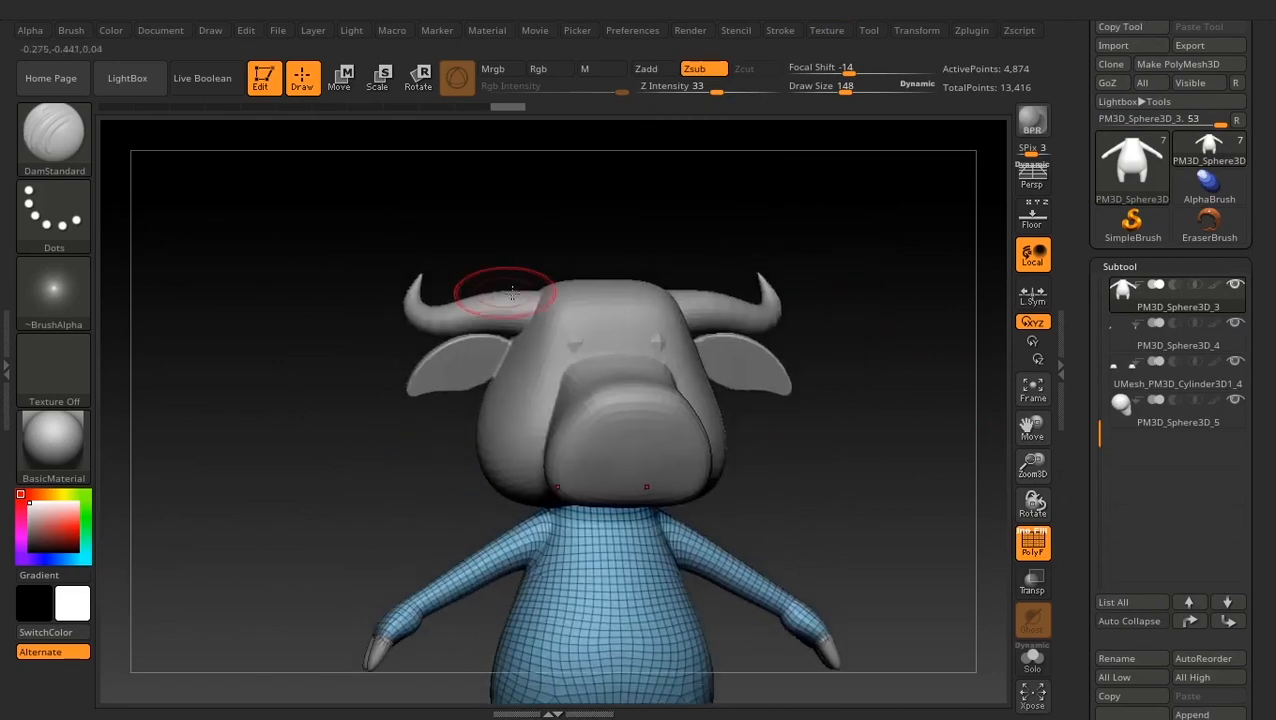
pyautogui.keyDown('alt'); pyautogui.moveTo(774, 502); pyautogui.dragTo(813, 298); pyautogui.keyUp('alt')
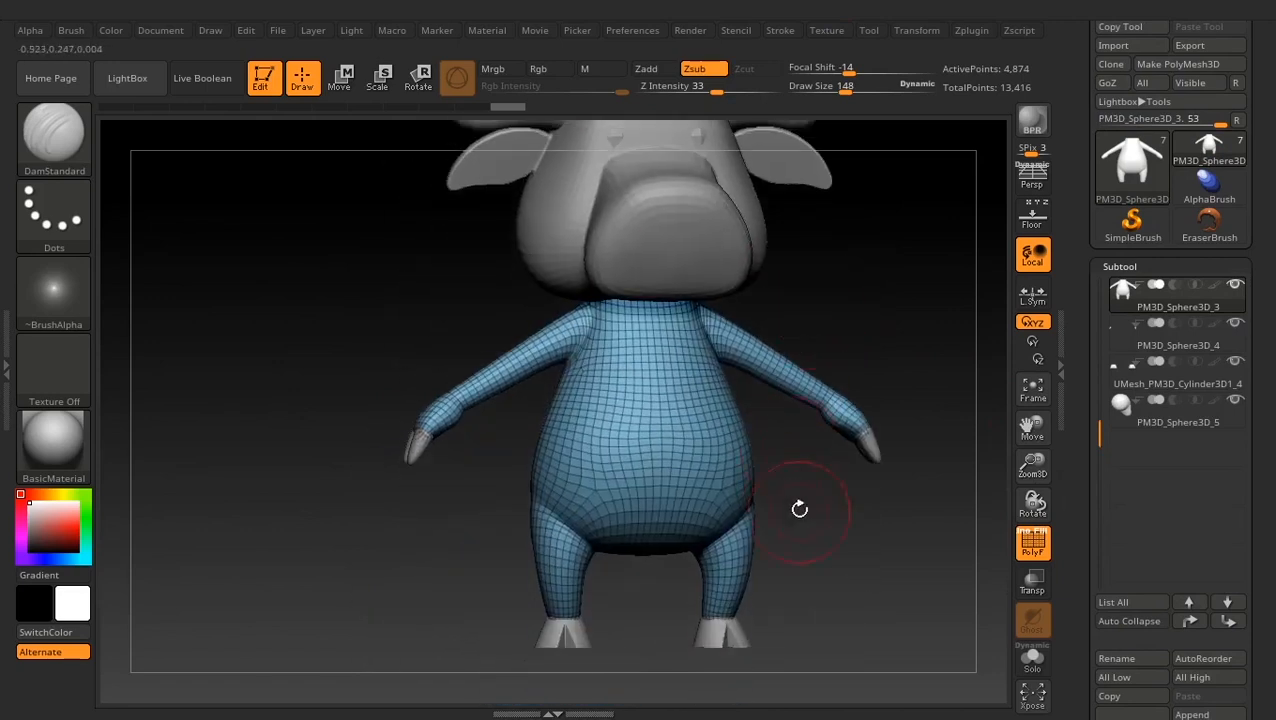
pyautogui.keyDown('alt'); pyautogui.moveTo(815, 554); pyautogui.dragTo(851, 444); pyautogui.keyUp('alt')
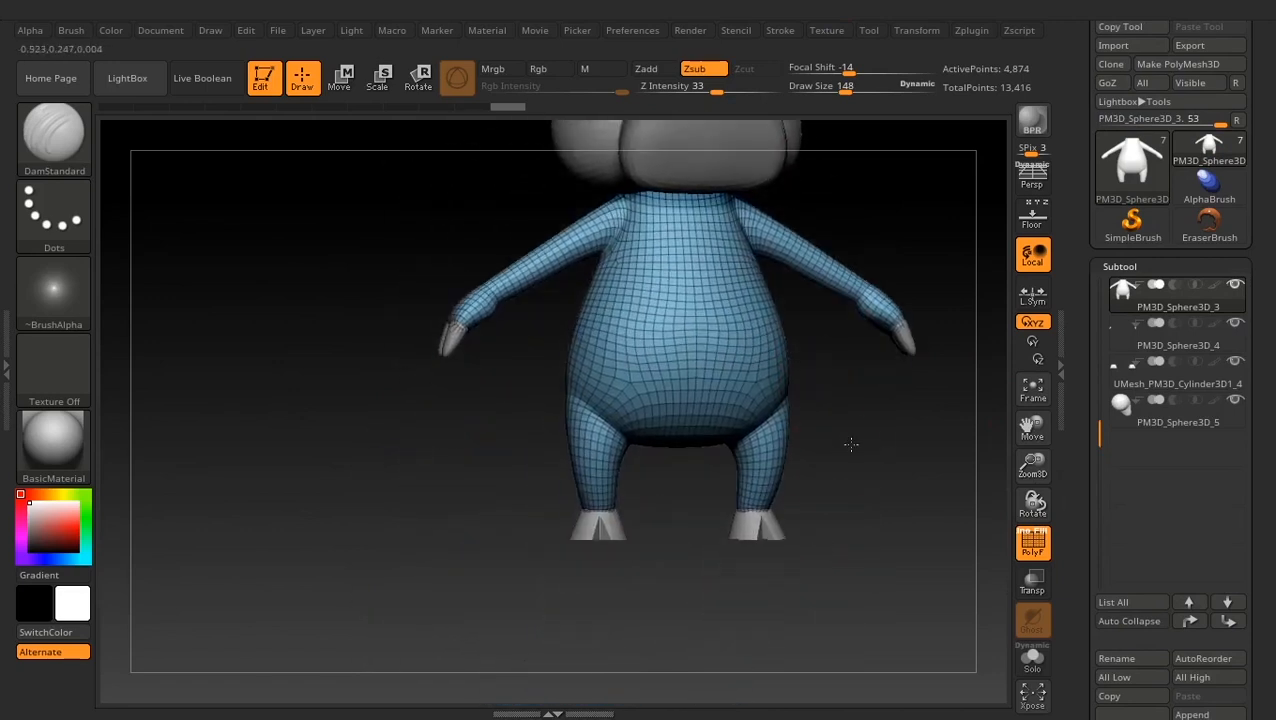
# Make the hooves the active subtool
pyautogui.keyDown('alt'); pyautogui.click(591, 531); pyautogui.keyUp('alt')
pyautogui.moveTo(675, 504); pyautogui.dragTo(755, 718)
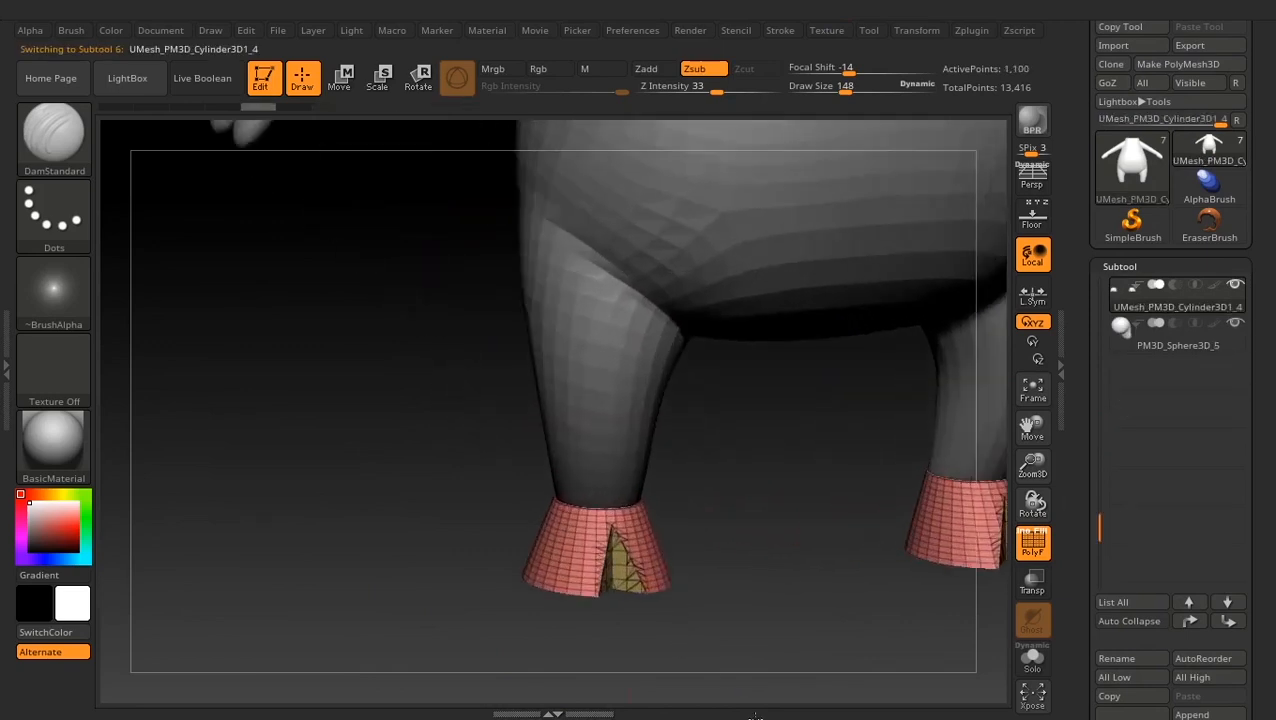
pyautogui.keyDown('alt'); pyautogui.moveTo(745, 552); pyautogui.dragTo(761, 443); pyautogui.keyUp('alt')
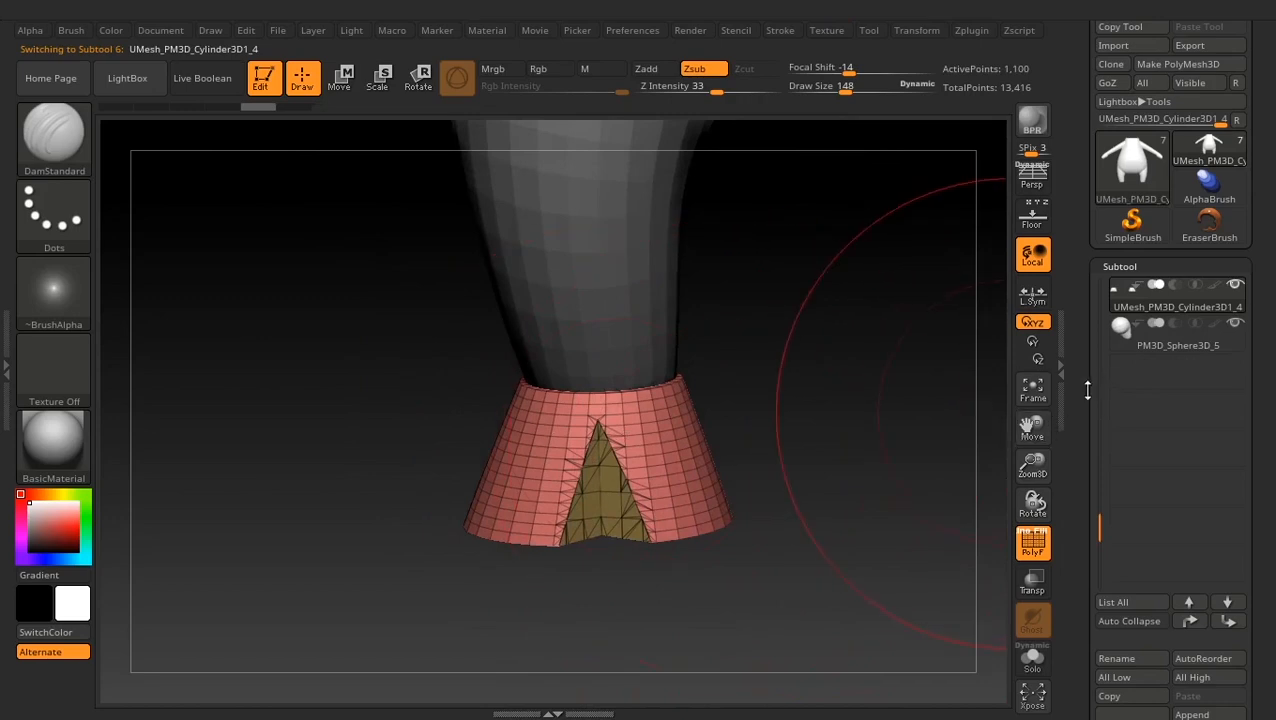
# Run ZRemesher on the hooves with Target Polygons Count 4
pyautogui.moveTo(1088, 390); pyautogui.dragTo(1090, 181)
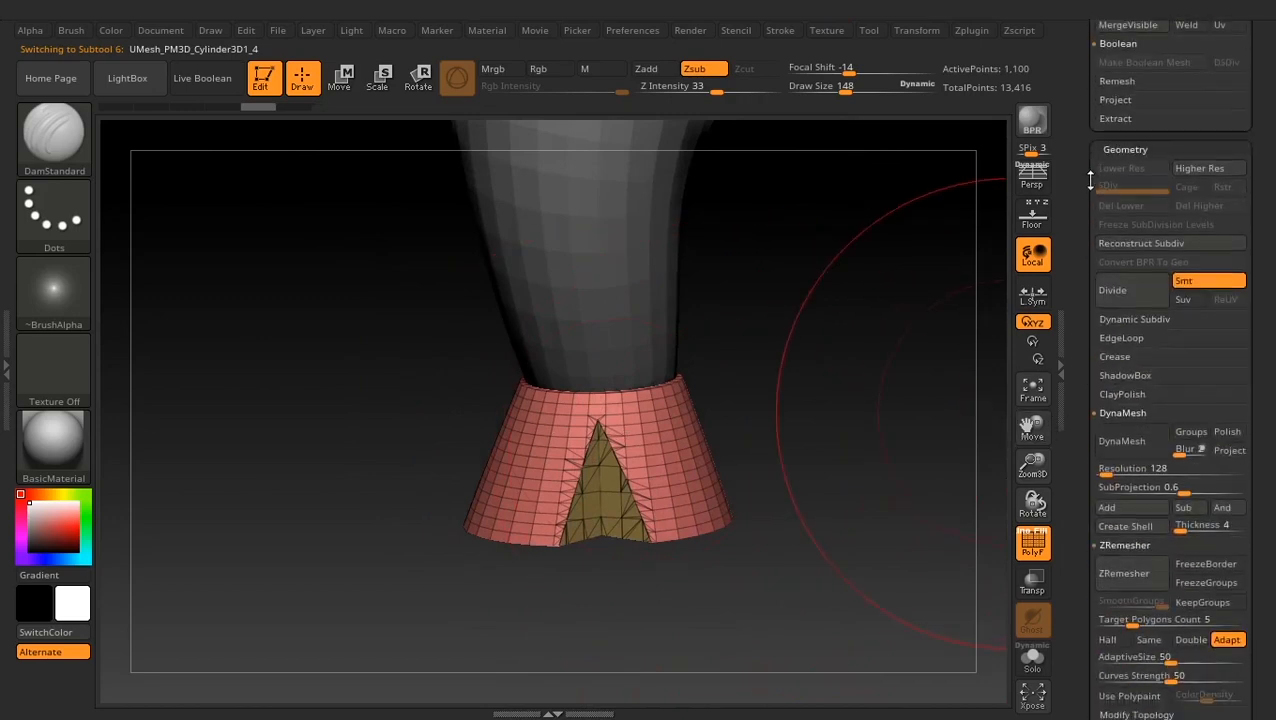
pyautogui.moveTo(1076, 470); pyautogui.dragTo(1076, 374)
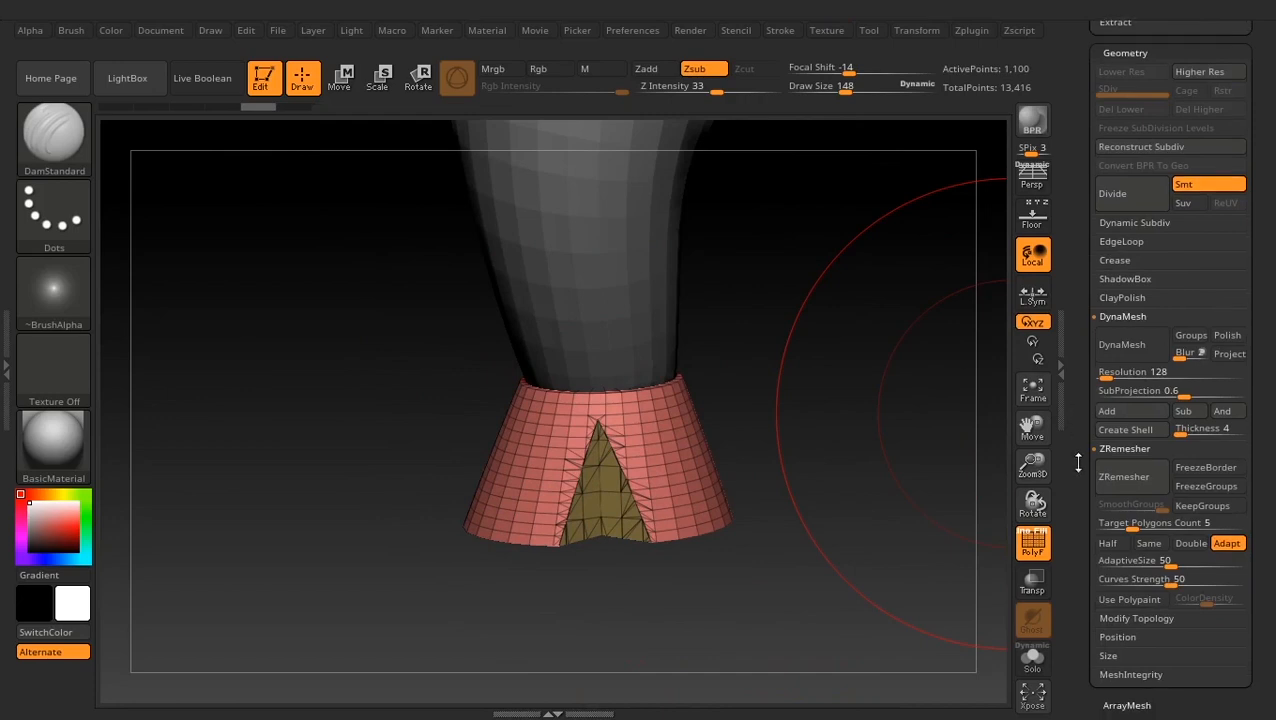
pyautogui.click(1131, 525)
pyautogui.write('3')
pyautogui.click(1137, 523)
pyautogui.write('4')
pyautogui.press('Return')
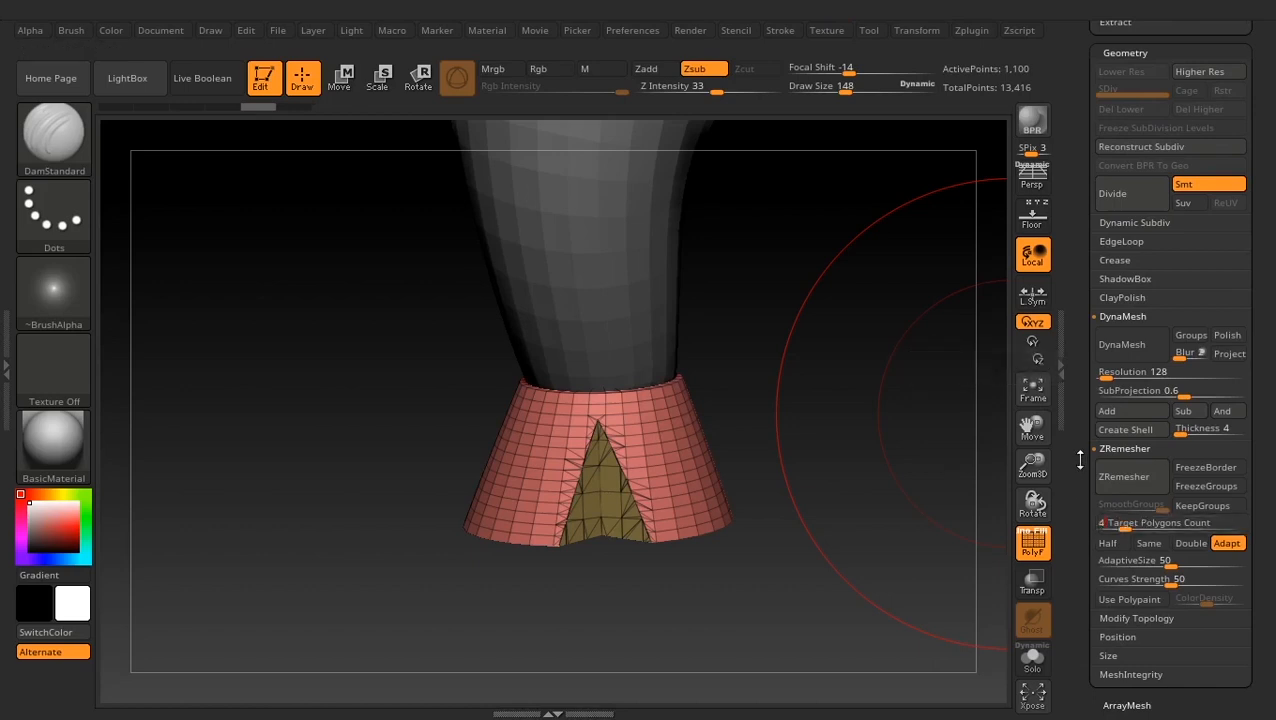
pyautogui.click(1125, 477)
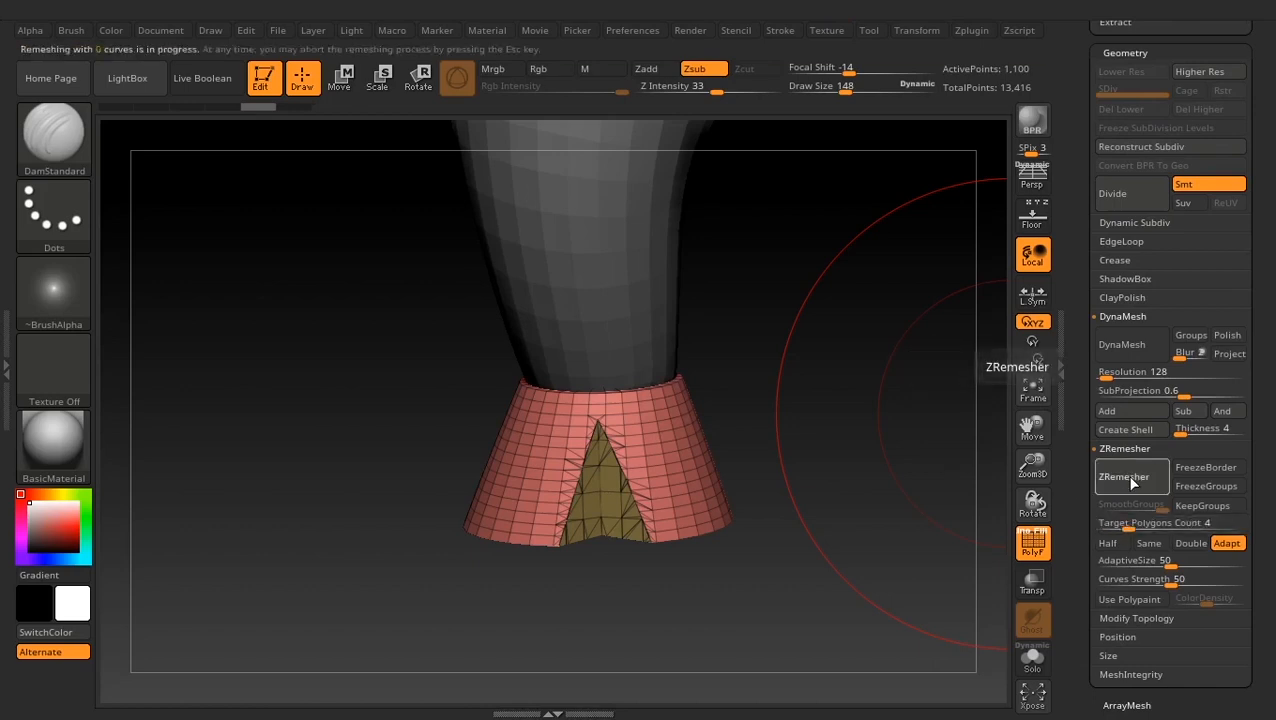
# Hide the wireframe, subdivide the remeshed hooves once and check the edges of the front notch
pyautogui.moveTo(784, 443)
pyautogui.mouseDown()
pyautogui.moveTo(817, 441)
pyautogui.moveTo(753, 427)
pyautogui.moveTo(835, 451)
pyautogui.moveTo(1020, 608)
pyautogui.mouseUp()
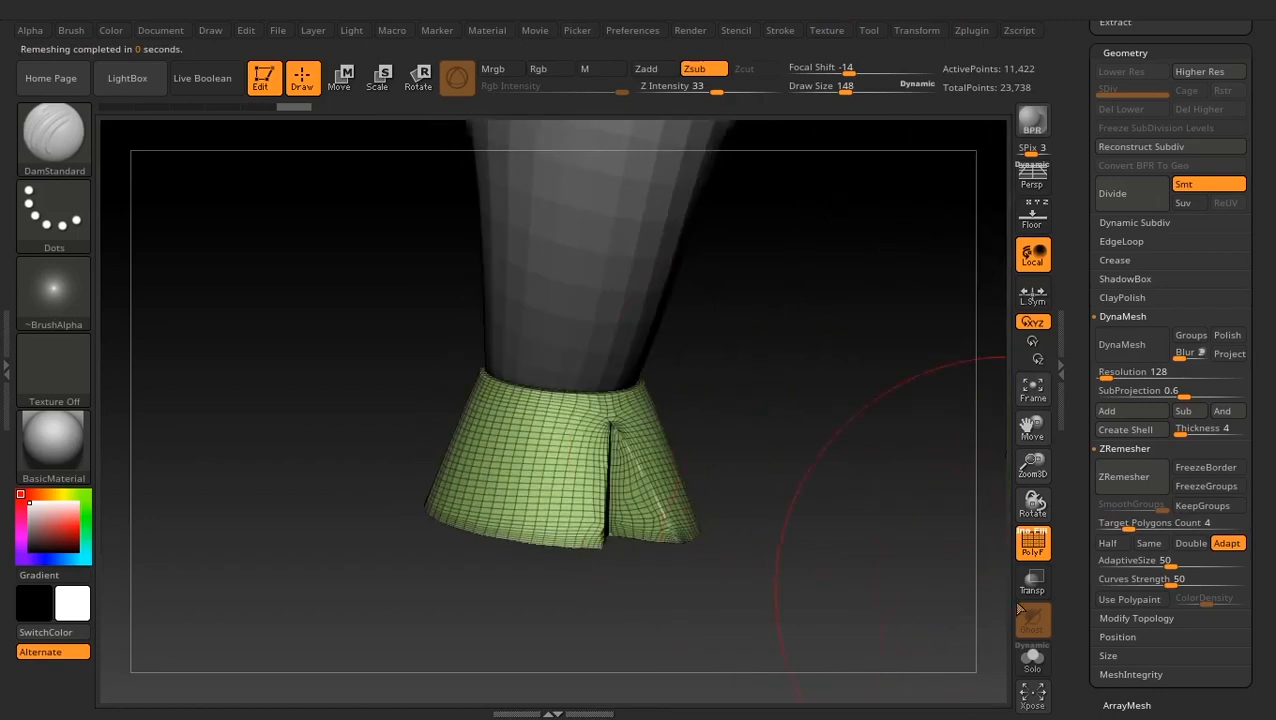
pyautogui.click(1033, 545)
pyautogui.moveTo(815, 504)
pyautogui.mouseDown()
pyautogui.moveTo(783, 507)
pyautogui.moveTo(832, 507)
pyautogui.moveTo(812, 510)
pyautogui.mouseUp()
pyautogui.press('ctrl')
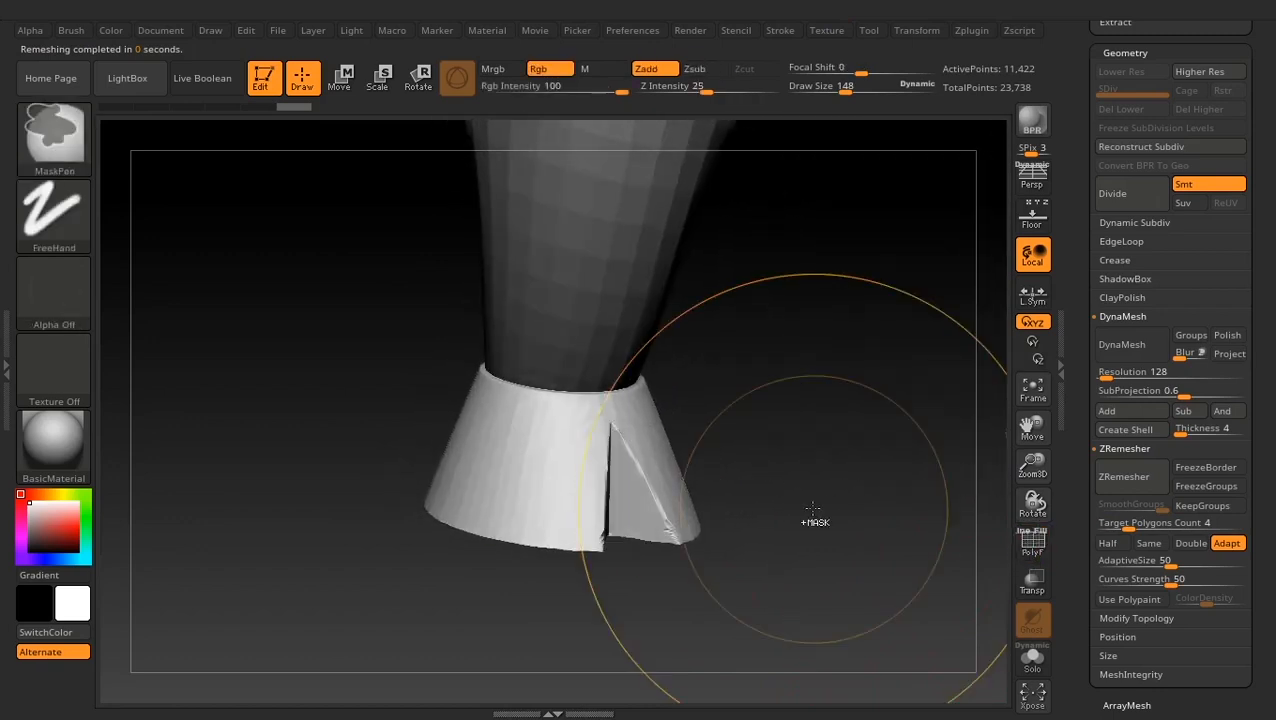
pyautogui.hotkey('ctrl', 'd')
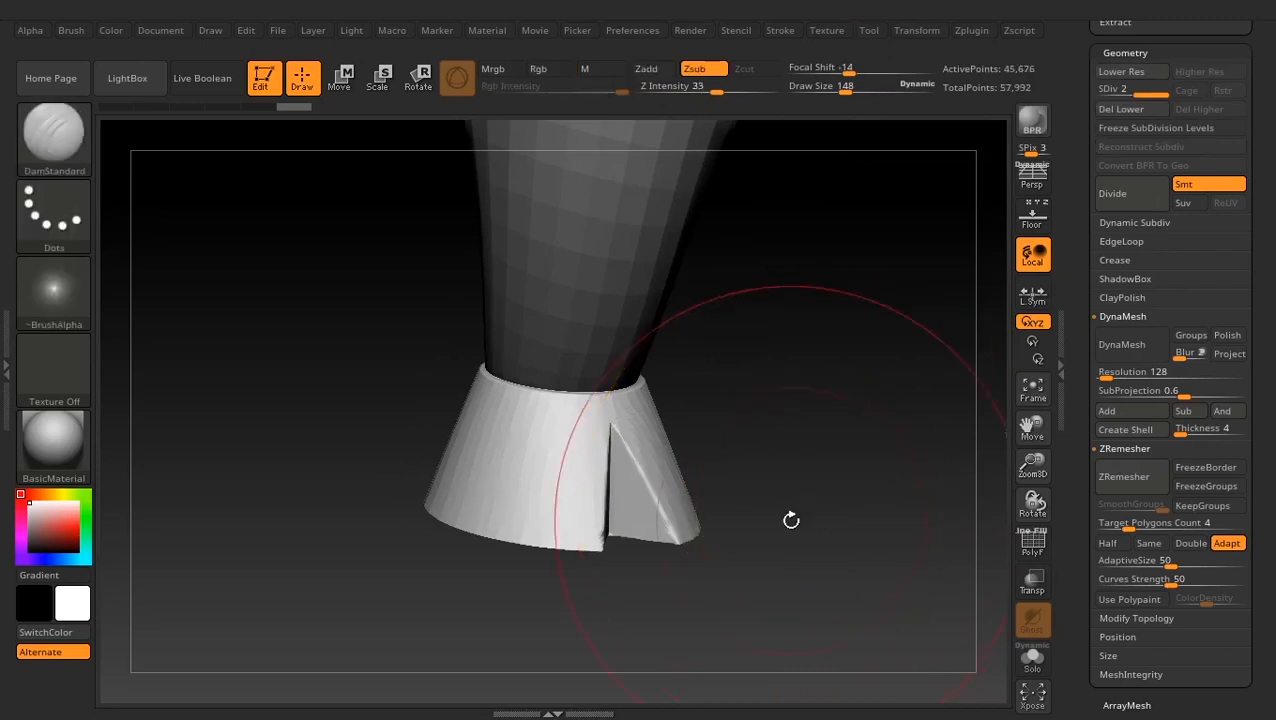
pyautogui.moveTo(792, 519)
pyautogui.mouseDown()
pyautogui.moveTo(710, 514)
pyautogui.moveTo(840, 507)
pyautogui.moveTo(931, 521)
pyautogui.moveTo(863, 530)
pyautogui.moveTo(800, 507)
pyautogui.moveTo(600, 500)
pyautogui.moveTo(869, 476)
pyautogui.moveTo(786, 370)
pyautogui.moveTo(738, 513)
pyautogui.moveTo(760, 485)
pyautogui.mouseUp()
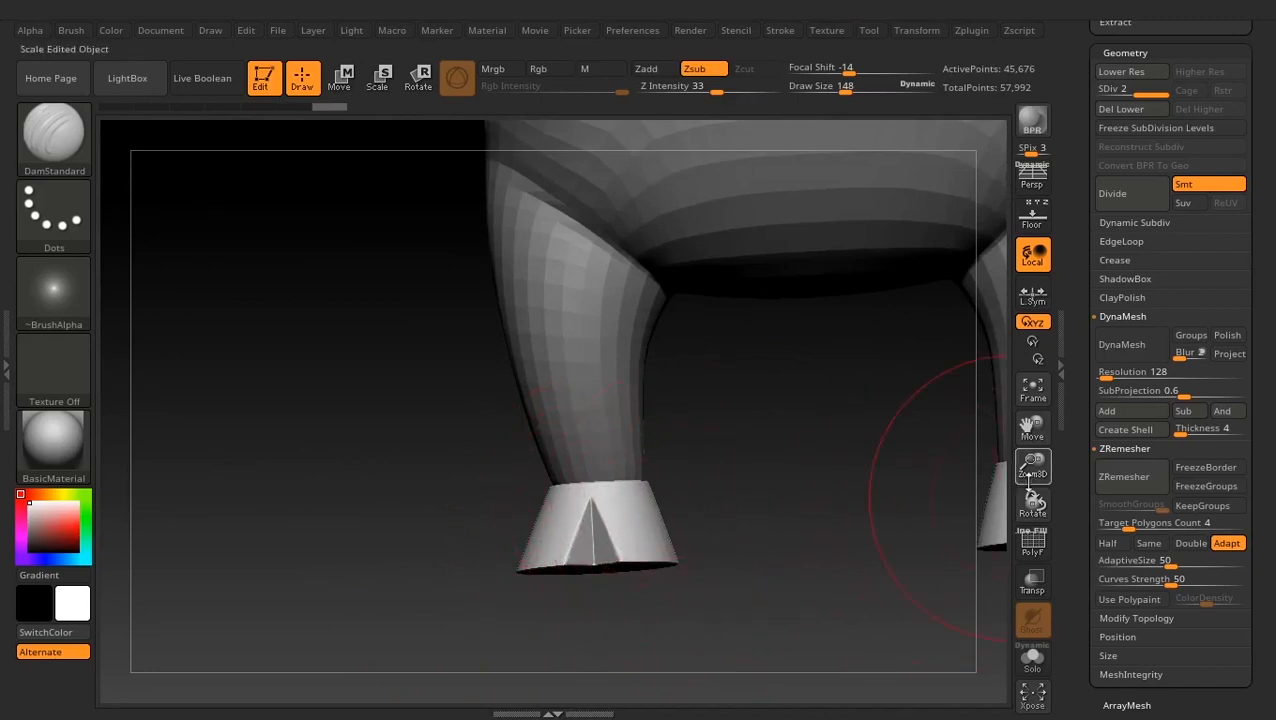
# Show the wireframe again, and step back through the hooves' subdivision and Target Polygons Count 4 remesh until both are undone
pyautogui.click(1038, 541)
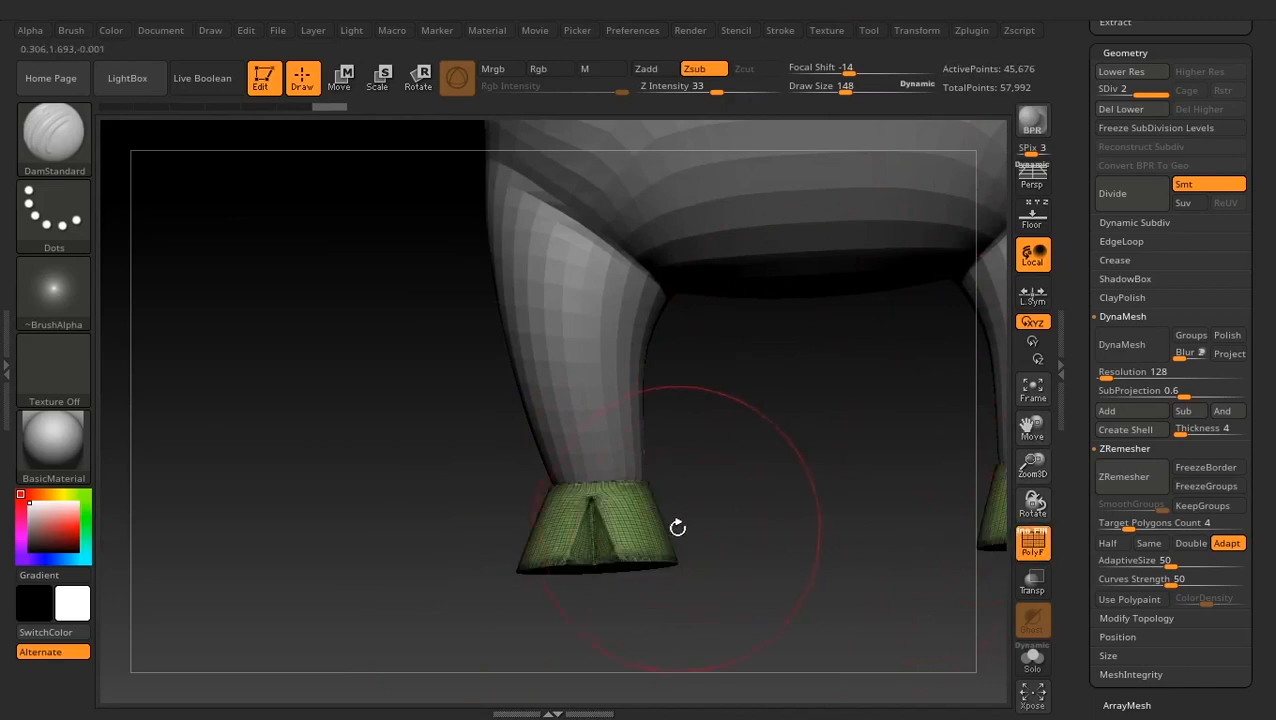
pyautogui.moveTo(1079, 440)
pyautogui.mouseDown()
pyautogui.moveTo(1080, 237)
pyautogui.moveTo(1092, 432)
pyautogui.mouseUp()
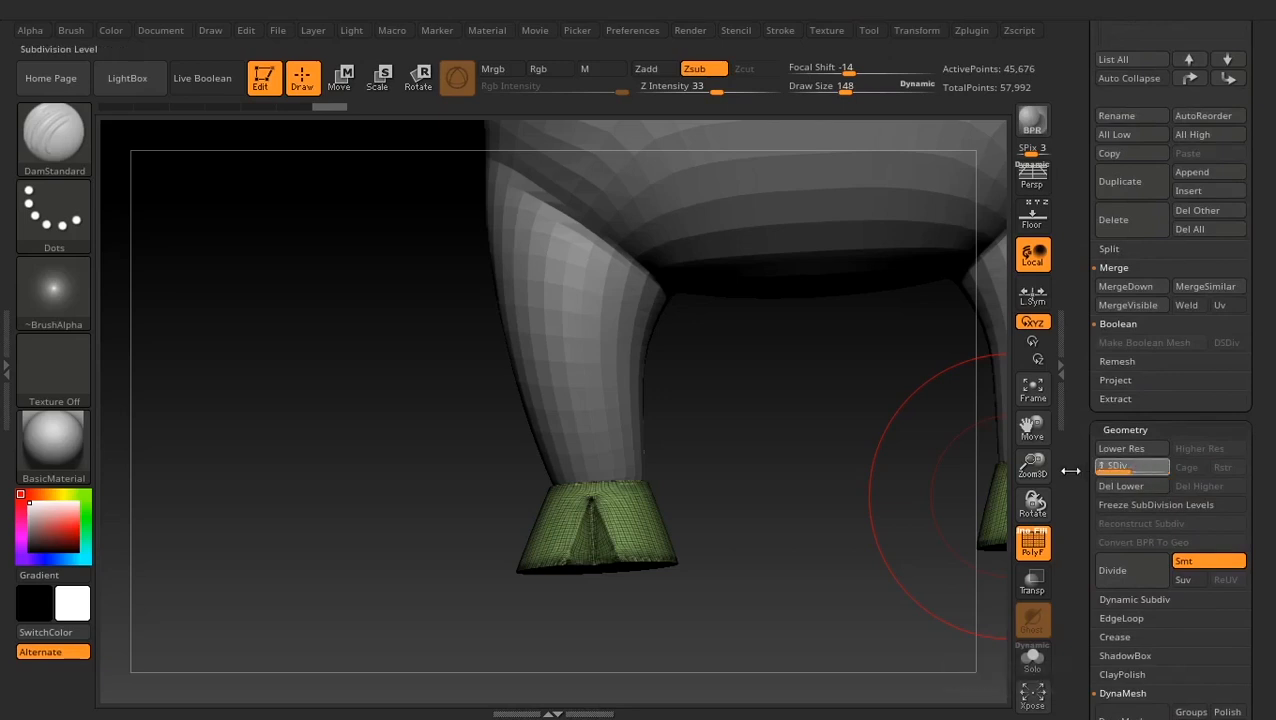
pyautogui.hotkey('shift', 'd')
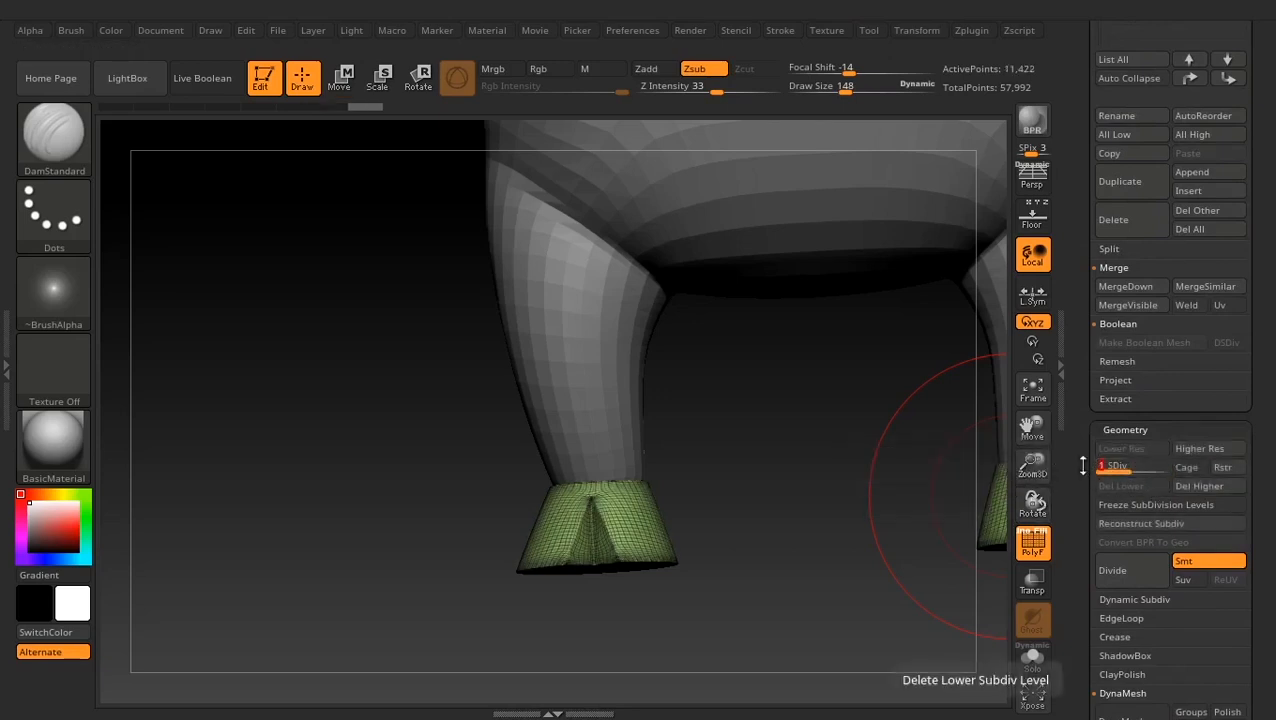
pyautogui.hotkey('ctrl', 'z')
pyautogui.hotkey('ctrl', 'z')
pyautogui.hotkey('ctrl', 'z')
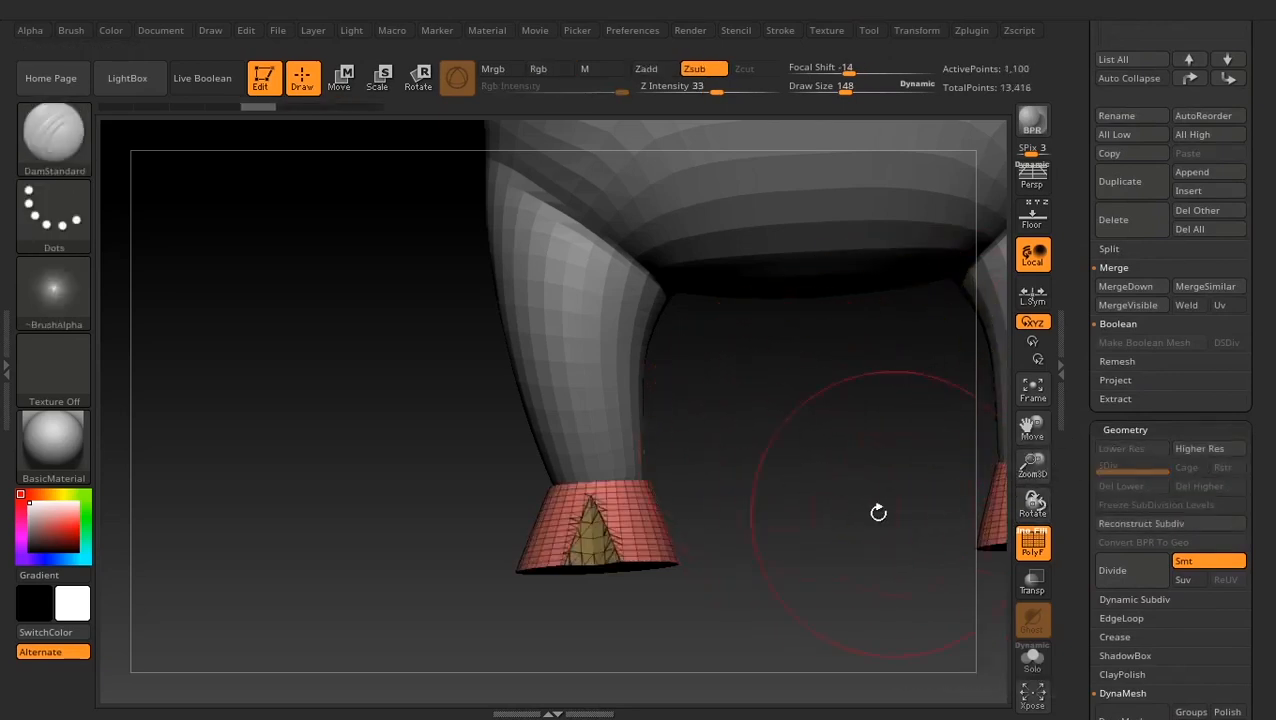
# Run ZRemesher on the hooves with Target Polygons Count 3 and check the edge flow around the notch
pyautogui.scroll(-10, 1085, 497)
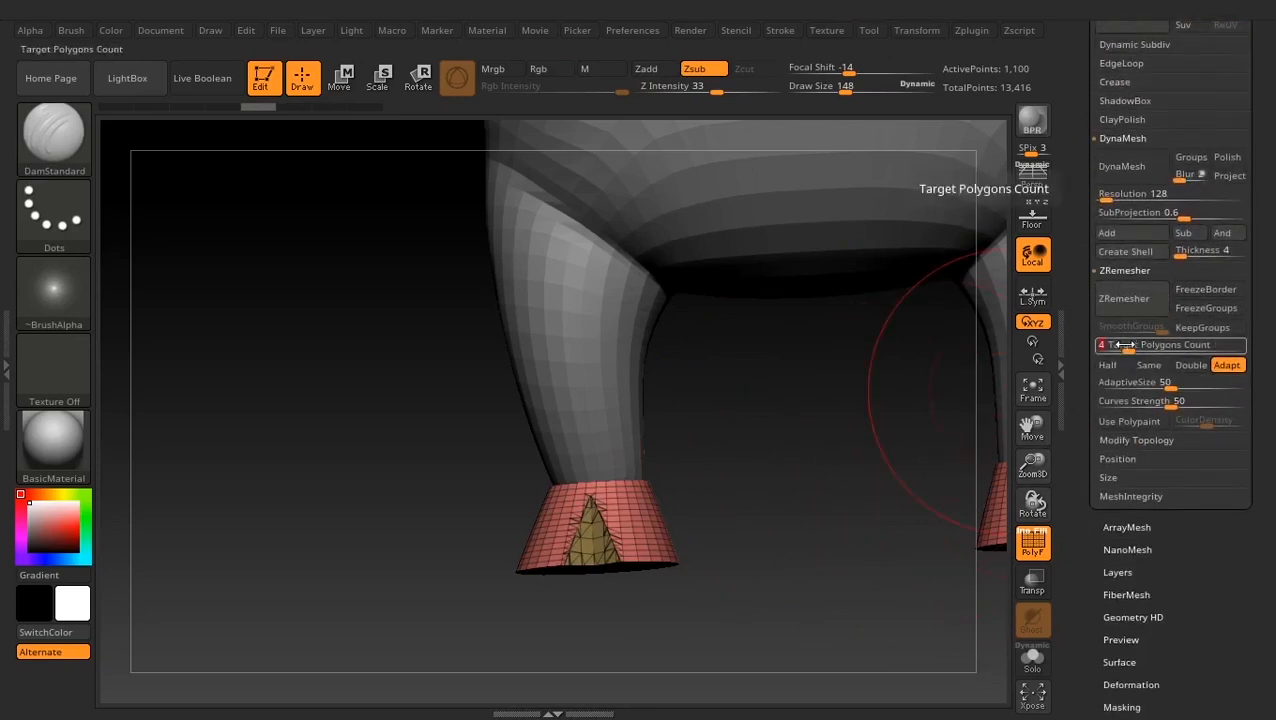
pyautogui.press('Tab')
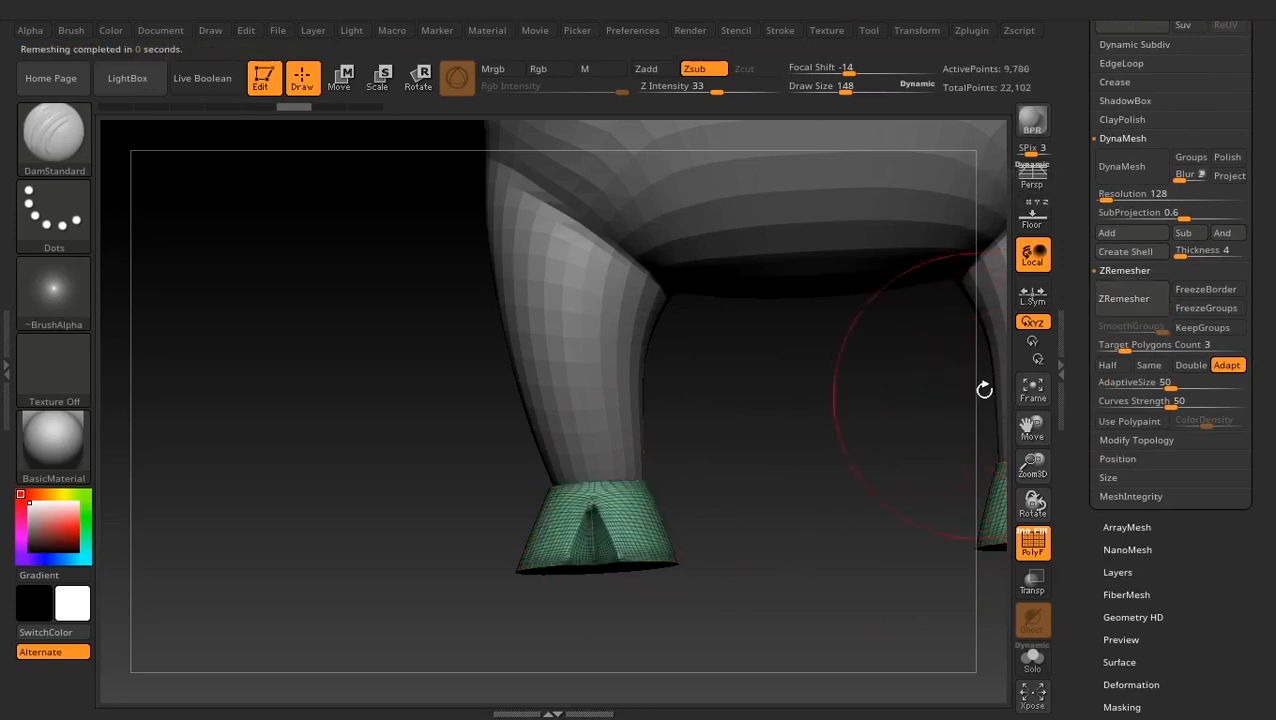
pyautogui.keyDown('alt'); pyautogui.moveTo(771, 447); pyautogui.dragTo(774, 492); pyautogui.keyUp('alt')
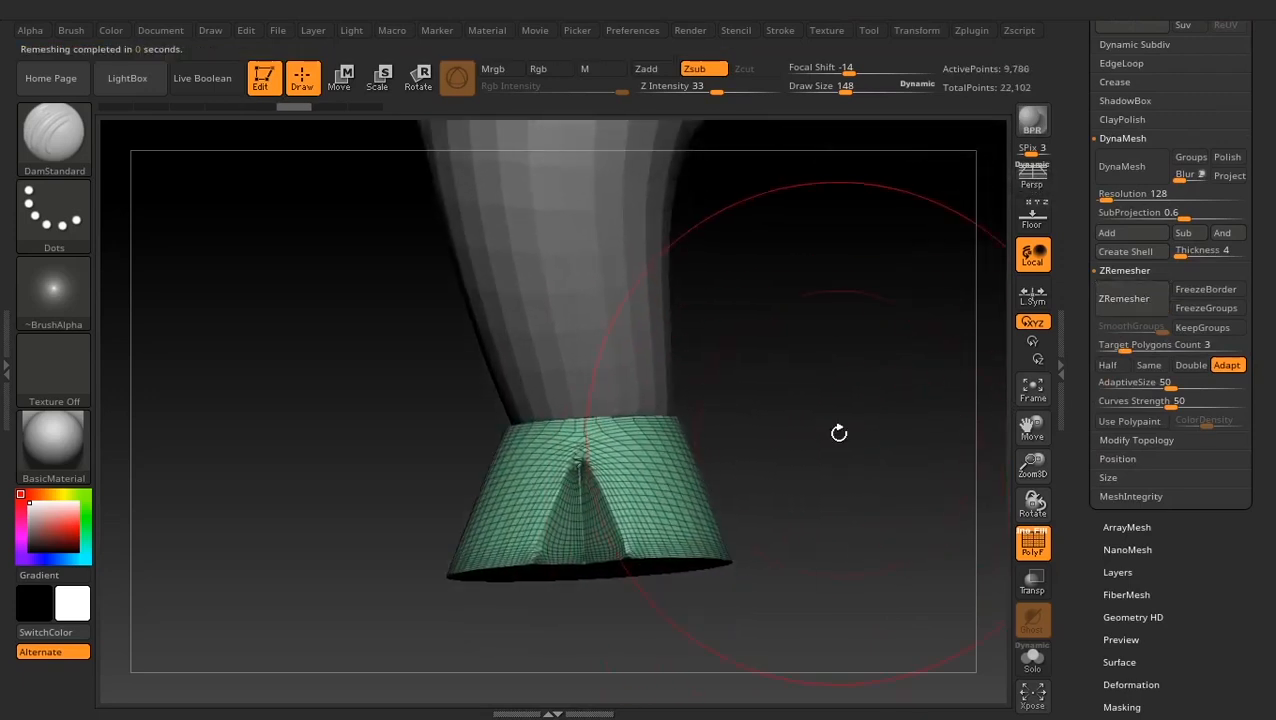
pyautogui.moveTo(838, 433); pyautogui.dragTo(843, 473)
# Undo the hooves' last remesh and run ZRemesher on them with Target Polygons Count 2
pyautogui.hotkey('ctrl', 'z')
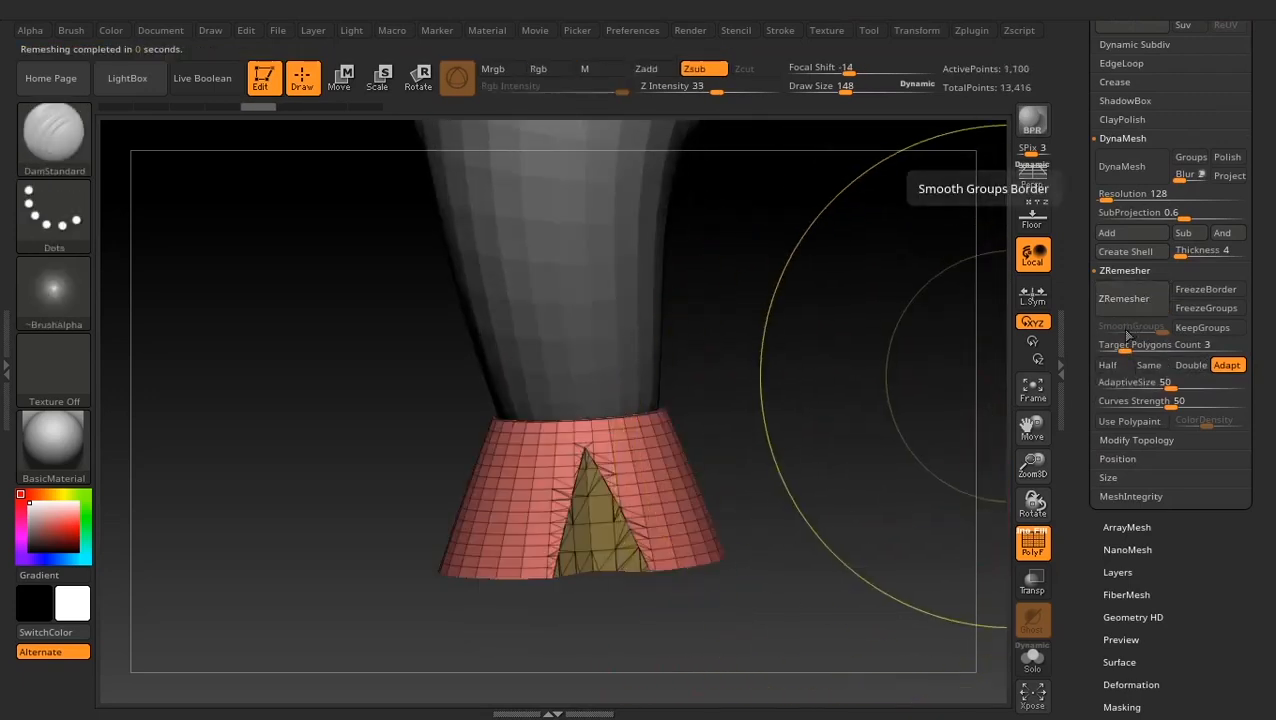
pyautogui.click(1128, 344)
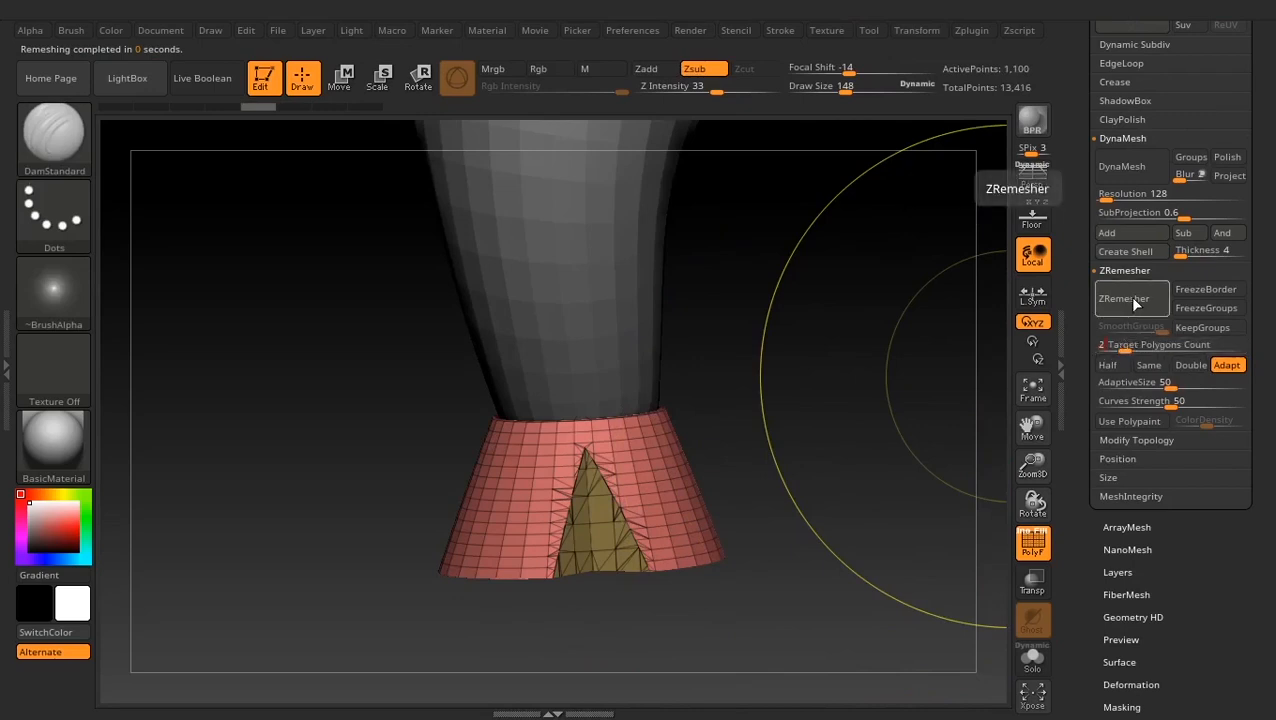
pyautogui.click(1135, 304)
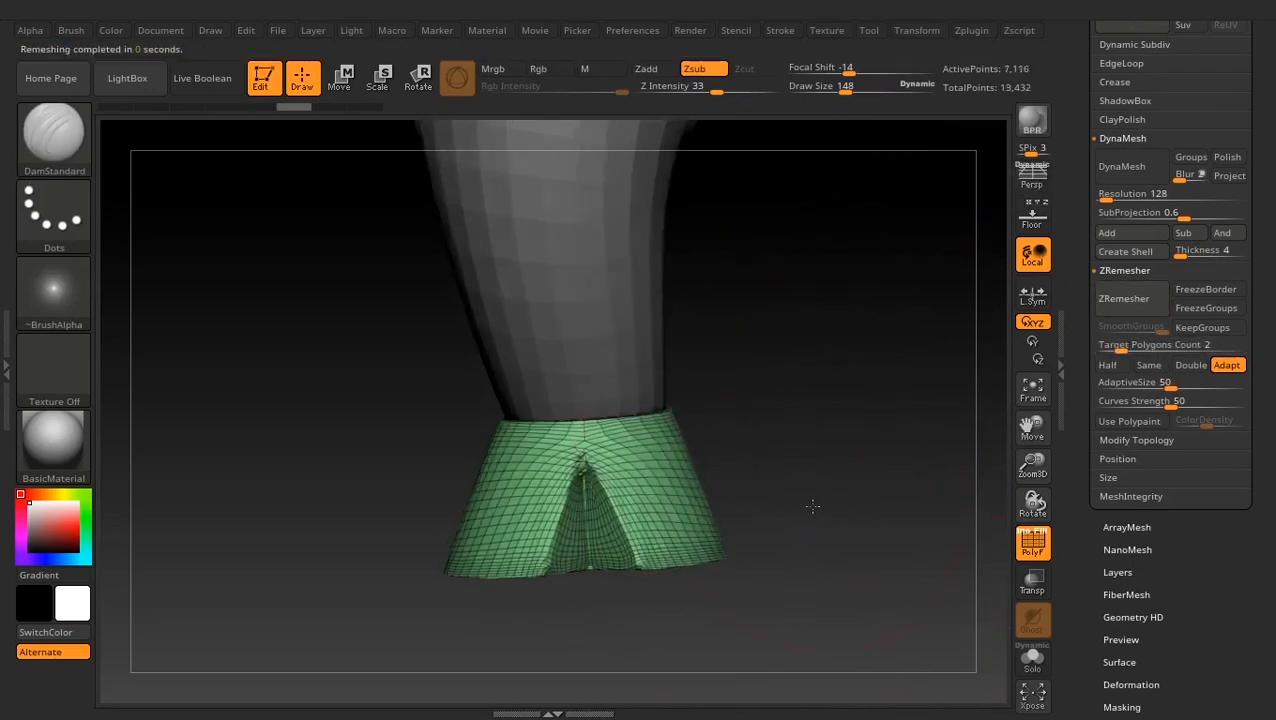
# Hide the wireframe display, subdivide the hooves once and inspect the smoothed notch
pyautogui.hotkey('shift', 'f')
pyautogui.hotkey('ctrl', 'd')
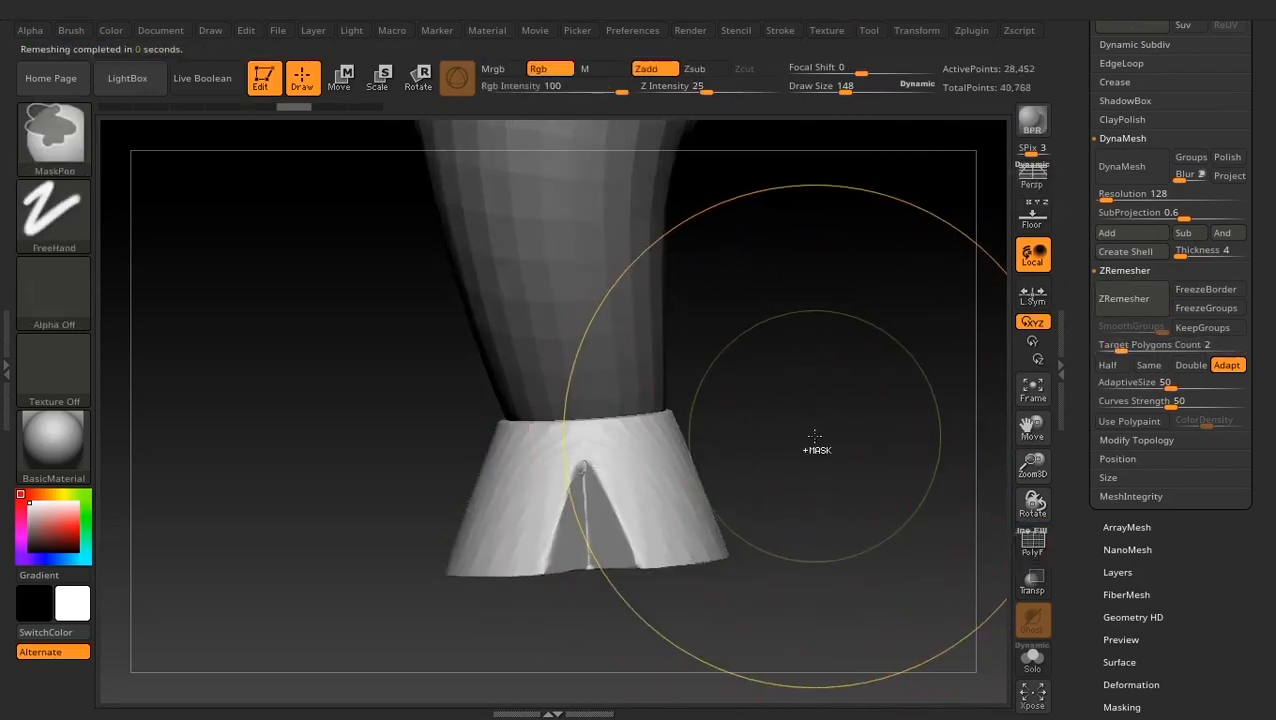
pyautogui.moveTo(815, 437)
pyautogui.mouseDown()
pyautogui.moveTo(866, 436)
pyautogui.moveTo(857, 441)
pyautogui.mouseUp()
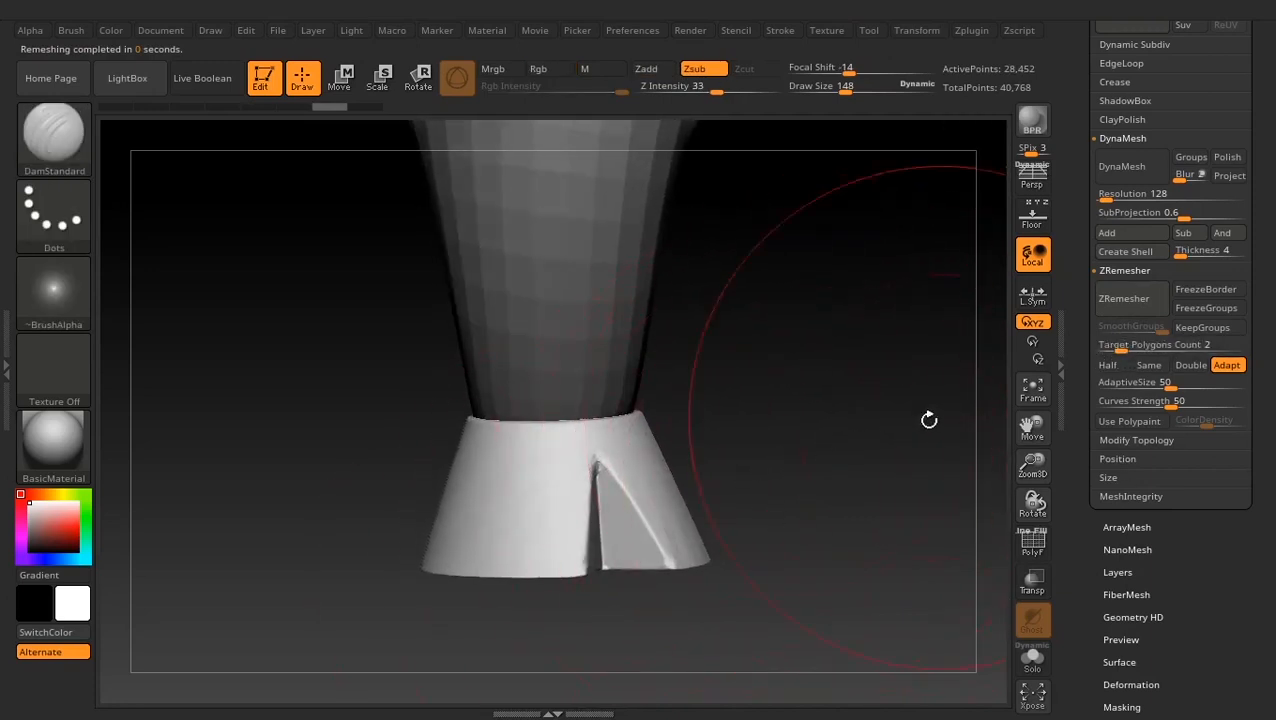
# Undo the foot hooves' subdivision and show the wireframe again
pyautogui.hotkey('ctrl', 'z')
pyautogui.moveTo(900, 412); pyautogui.dragTo(814, 443)
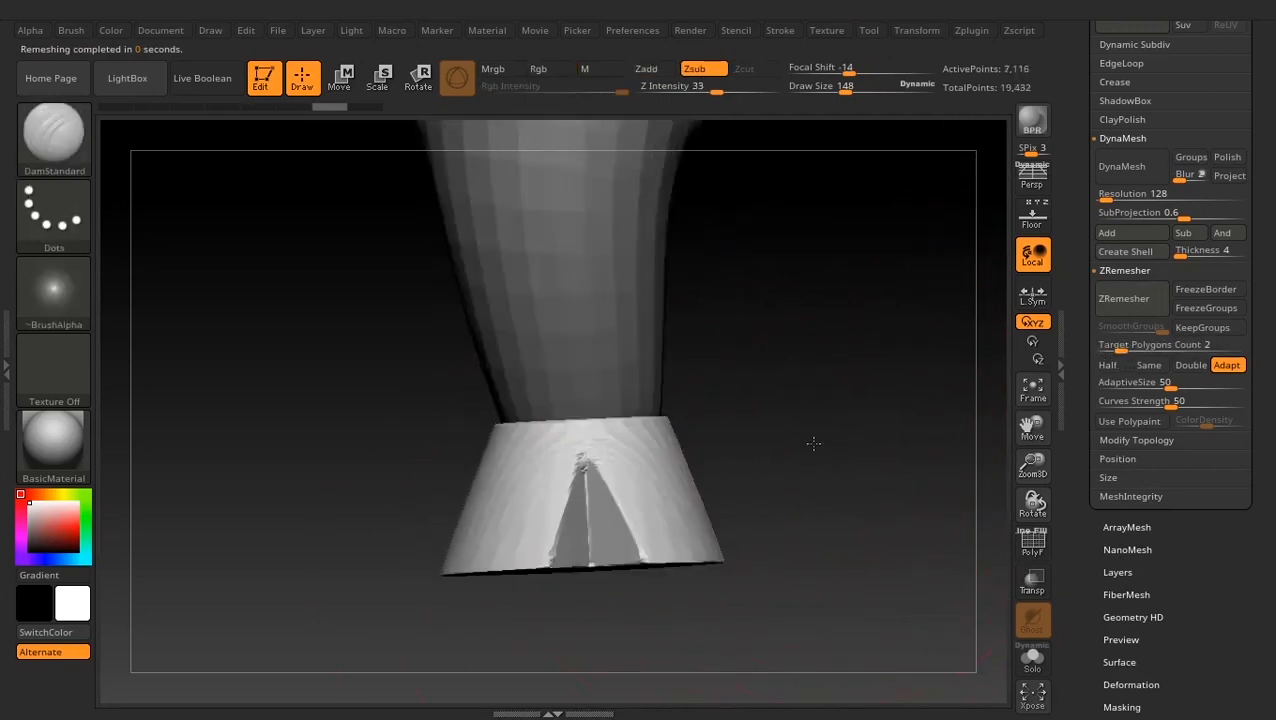
pyautogui.click(1032, 541)
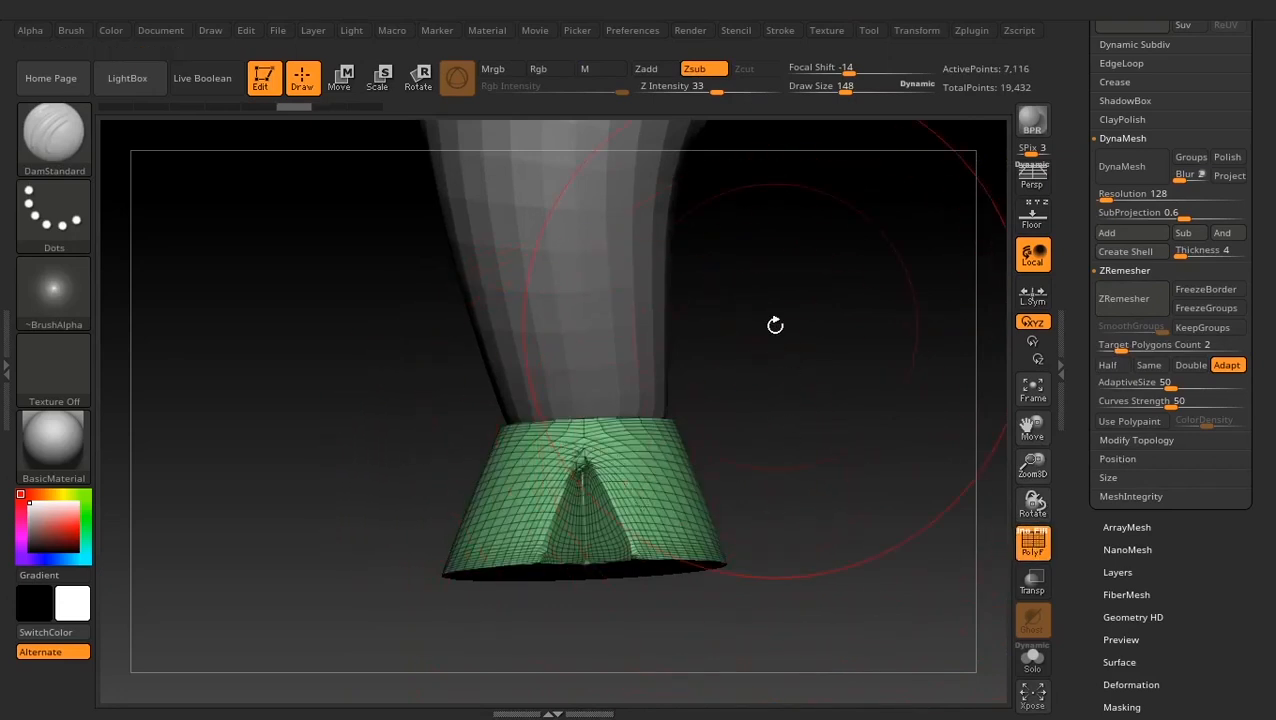
# Select the hand's hoof-tip subtool at the end of the arm and switch to the Move brush
pyautogui.keyDown('alt'); pyautogui.moveTo(787, 422); pyautogui.dragTo(671, 379); pyautogui.keyUp('alt')
pyautogui.keyDown('alt'); pyautogui.moveTo(370, 235); pyautogui.dragTo(576, 552); pyautogui.keyUp('alt')
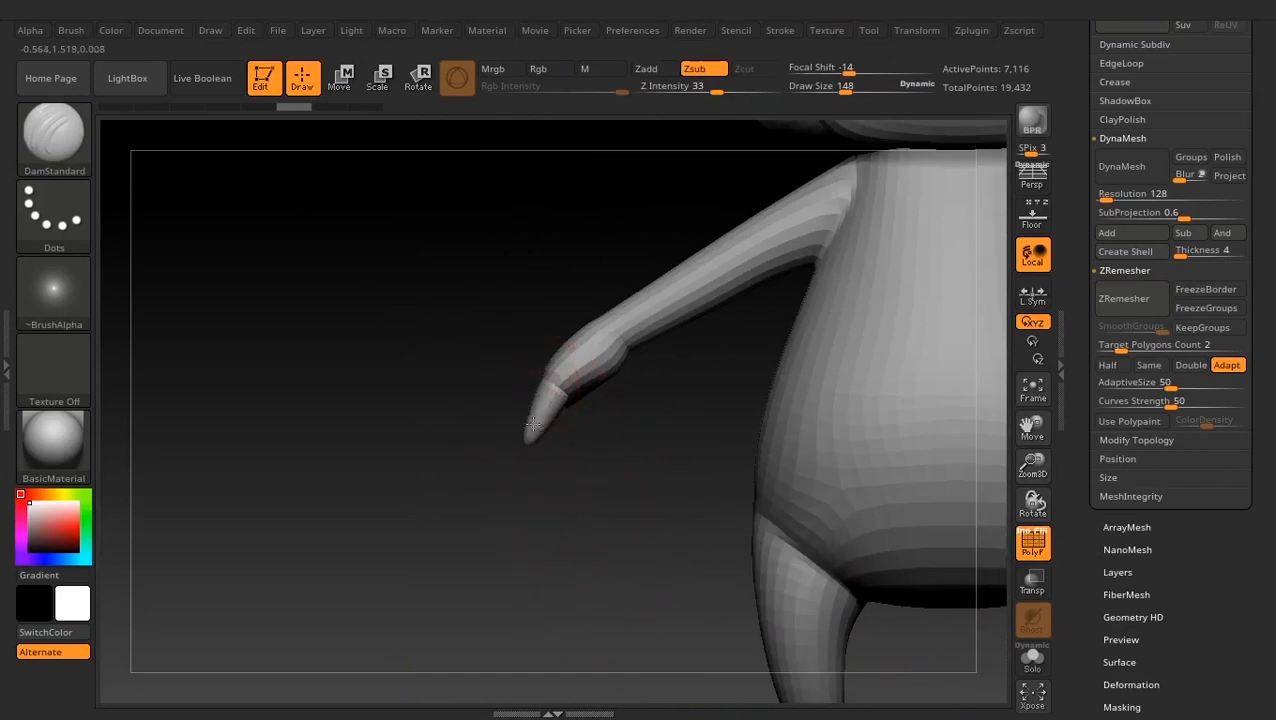
pyautogui.keyDown('alt'); pyautogui.moveTo(603, 451); pyautogui.dragTo(655, 575); pyautogui.keyUp('alt')
pyautogui.keyDown('alt'); pyautogui.moveTo(503, 385); pyautogui.dragTo(715, 632); pyautogui.keyUp('alt')
pyautogui.moveTo(601, 398)
pyautogui.keyDown('alt'); pyautogui.mouseDown()
pyautogui.moveTo(705, 525)
pyautogui.moveTo(689, 518)
pyautogui.mouseUp(); pyautogui.keyUp('alt')
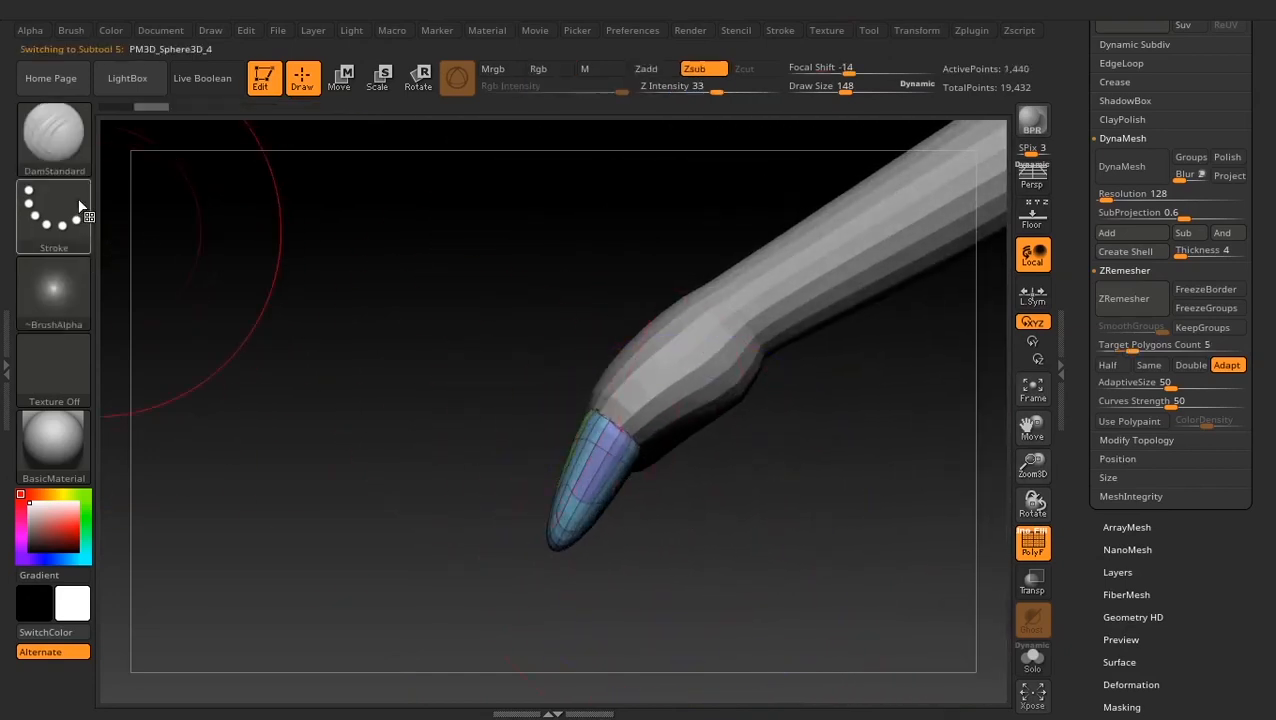
pyautogui.press('b')
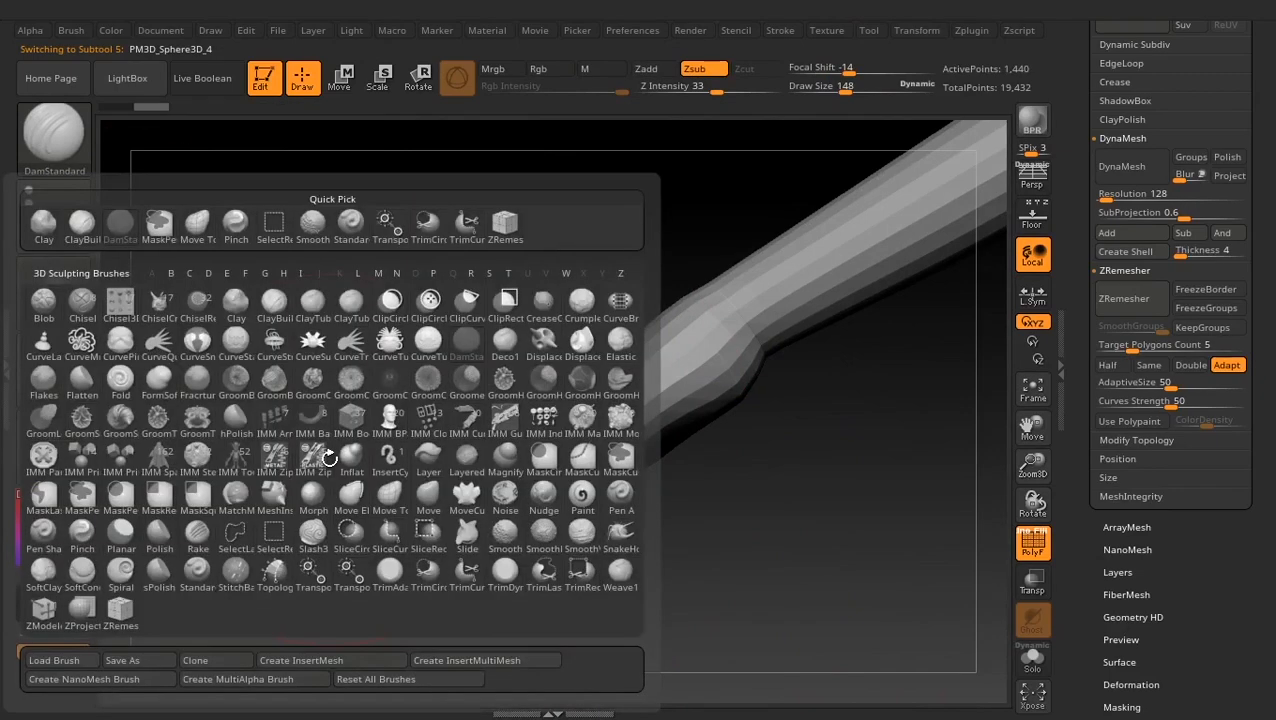
pyautogui.press('m')
pyautogui.press('v')
# Hide the wireframe display and set the Move brush's Draw Size to 109 for the hand's hoof tips
pyautogui.press('space')
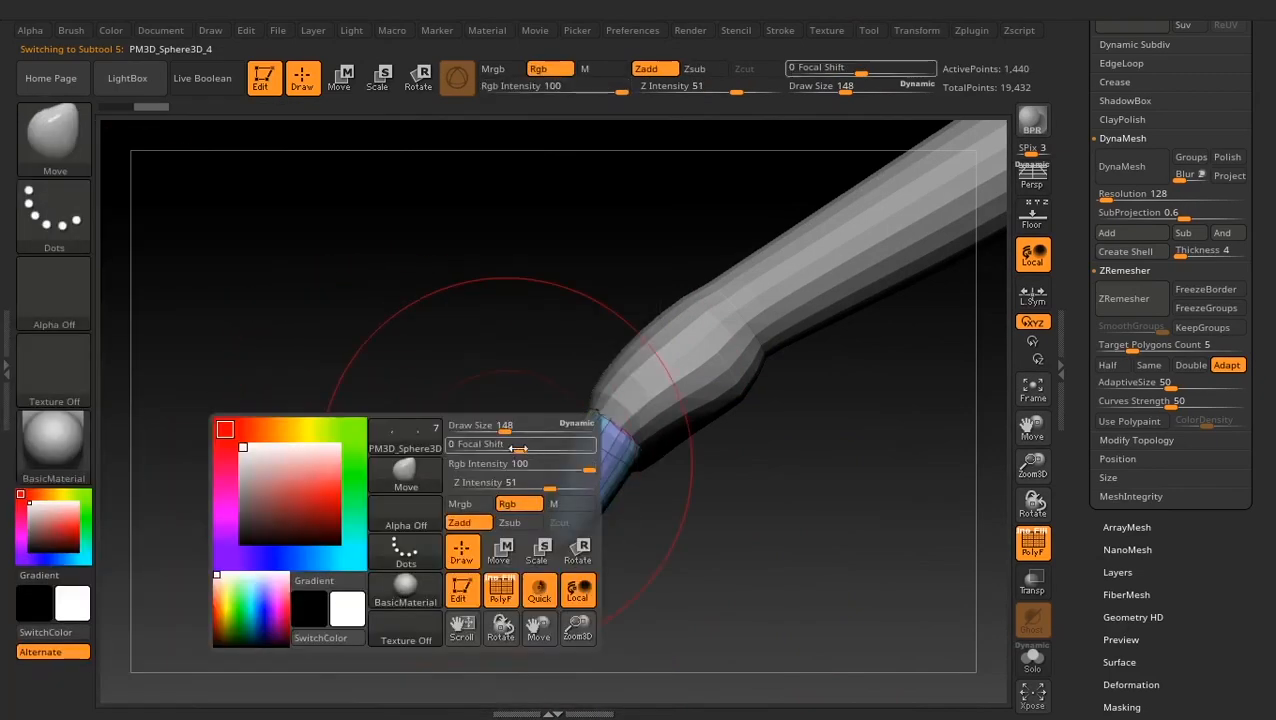
pyautogui.moveTo(505, 432); pyautogui.dragTo(510, 432)
pyautogui.moveTo(580, 463)
pyautogui.mouseDown()
pyautogui.moveTo(568, 457)
pyautogui.moveTo(592, 426)
pyautogui.moveTo(586, 437)
pyautogui.mouseUp()
pyautogui.hotkey('shift', 'f')
pyautogui.moveTo(435, 415)
pyautogui.keyDown('alt'); pyautogui.mouseDown()
pyautogui.moveTo(448, 446)
pyautogui.moveTo(430, 486)
pyautogui.mouseUp(); pyautogui.keyUp('alt')
pyautogui.press('space')
pyautogui.moveTo(540, 408); pyautogui.dragTo(528, 408)
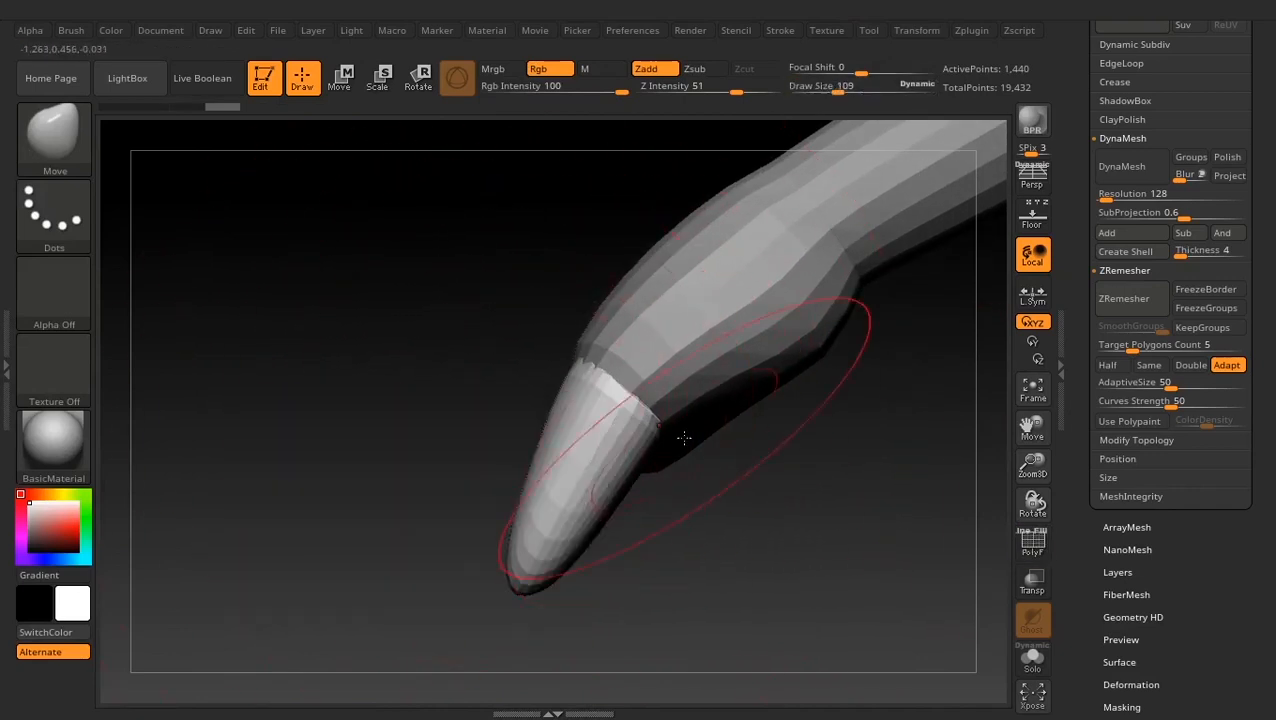
# Reshape the hand's hoof tips with the Move brush, adjusting the upper rim, the sides and the pointed end
pyautogui.moveTo(656, 428); pyautogui.dragTo(648, 420)
pyautogui.moveTo(522, 586); pyautogui.dragTo(530, 591)
pyautogui.moveTo(528, 474); pyautogui.dragTo(521, 468)
pyautogui.moveTo(380, 472); pyautogui.dragTo(527, 464)
pyautogui.moveTo(553, 588); pyautogui.dragTo(559, 591)
pyautogui.moveTo(525, 428); pyautogui.dragTo(523, 424)
pyautogui.moveTo(504, 362); pyautogui.dragTo(498, 358)
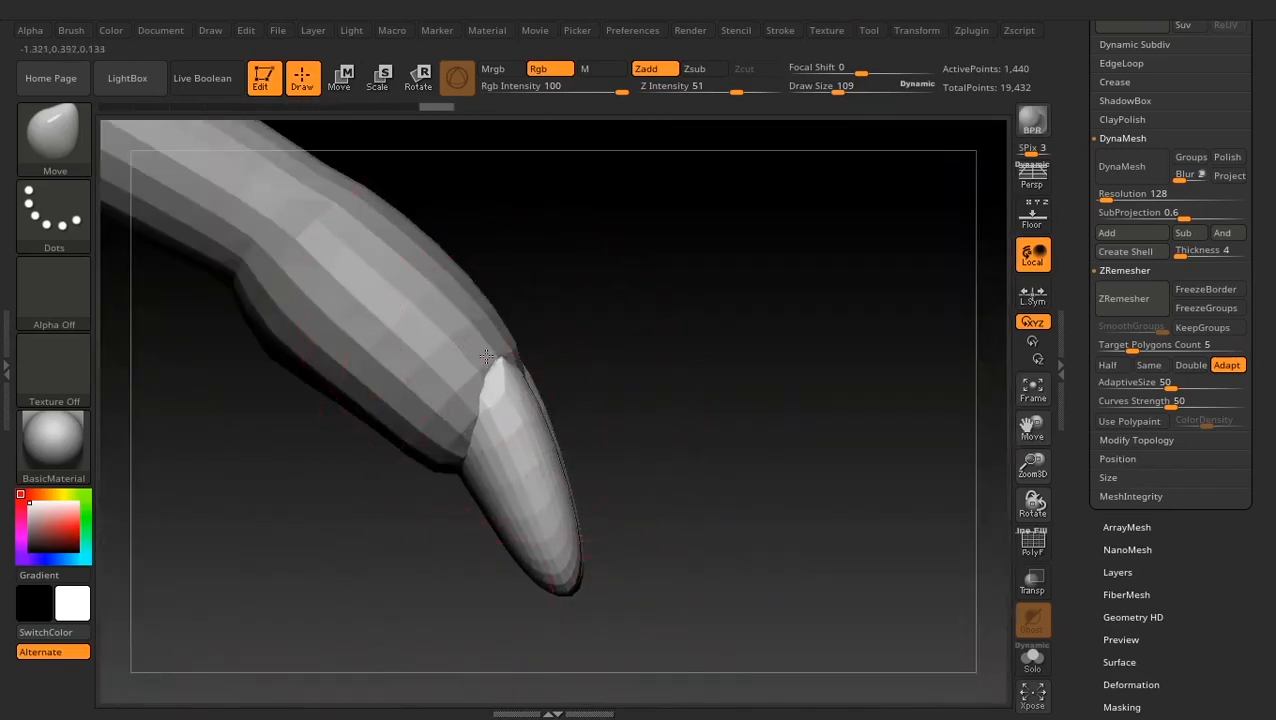
pyautogui.moveTo(700, 446); pyautogui.dragTo(555, 430)
pyautogui.keyDown('alt'); pyautogui.moveTo(930, 590); pyautogui.dragTo(954, 507); pyautogui.keyUp('alt')
# Show the wireframe and run ZRemesher on the hand's hoof tips with Target Polygons Count 2
pyautogui.click(1032, 540)
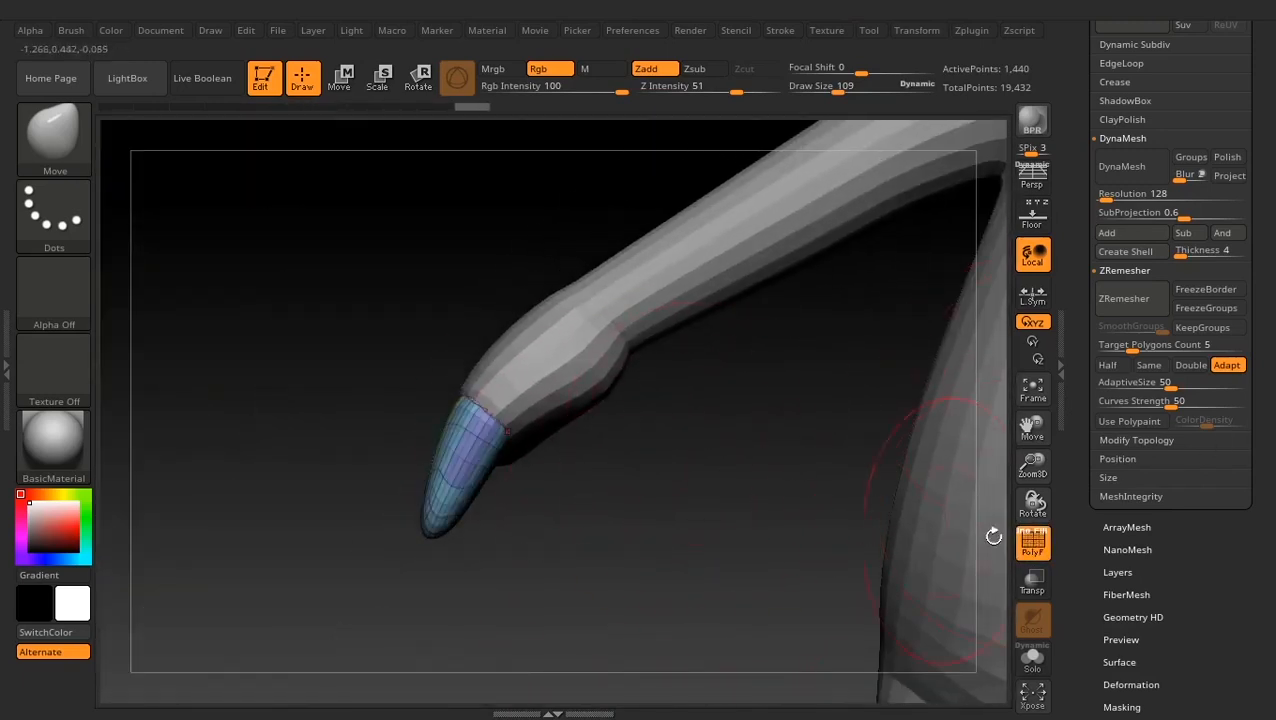
pyautogui.moveTo(660, 440); pyautogui.dragTo(815, 487)
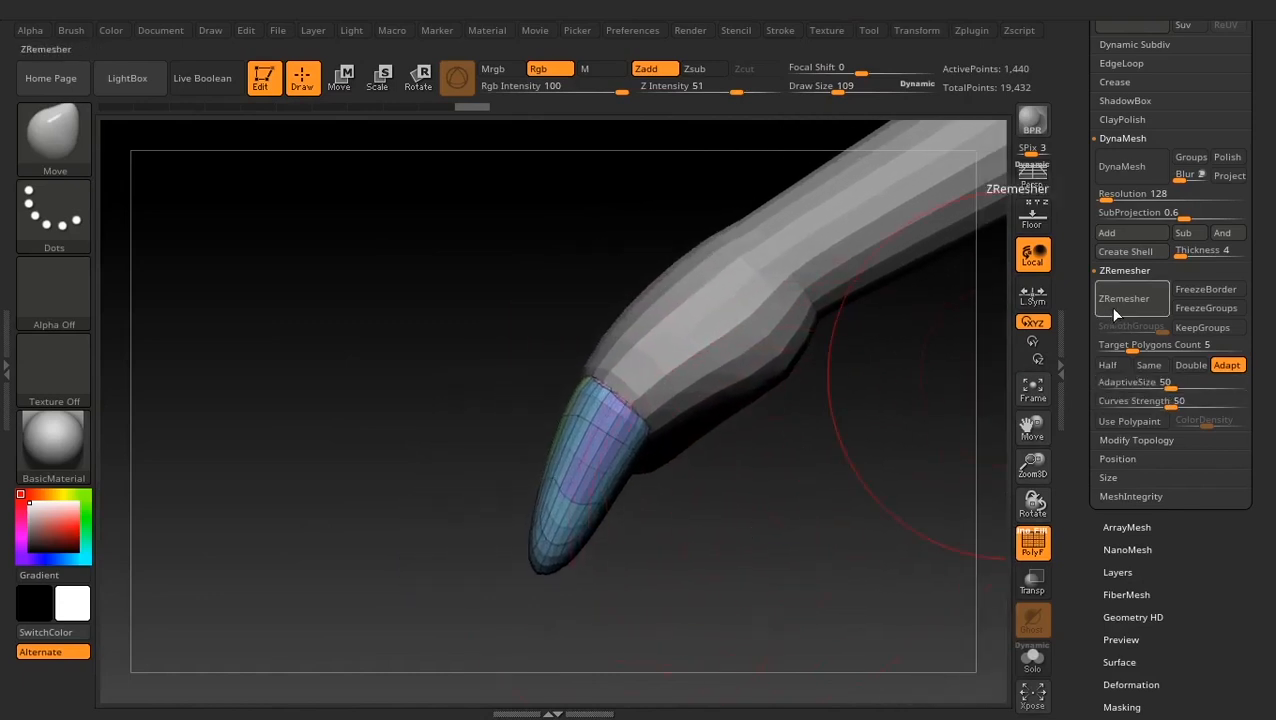
pyautogui.click(1111, 345)
pyautogui.write('2')
pyautogui.press('Tab')
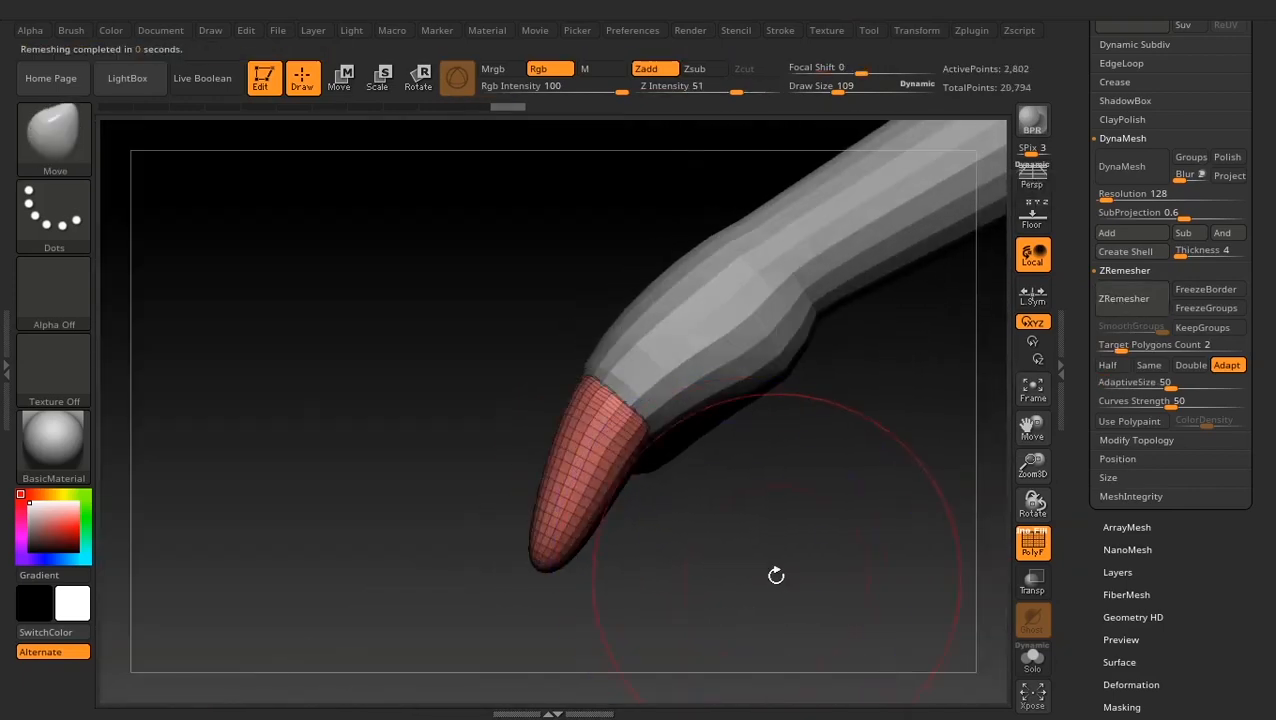
# Select the tuft subtool at the end of the tail and frame it in view
pyautogui.keyDown('alt'); pyautogui.moveTo(776, 575); pyautogui.dragTo(518, 262); pyautogui.keyUp('alt')
pyautogui.moveTo(478, 572); pyautogui.dragTo(582, 537)
pyautogui.keyDown('alt'); pyautogui.moveTo(582, 537); pyautogui.dragTo(977, 524); pyautogui.keyUp('alt')
pyautogui.moveTo(440, 592); pyautogui.dragTo(421, 596)
pyautogui.keyDown('alt'); pyautogui.moveTo(449, 503); pyautogui.dragTo(489, 617); pyautogui.keyUp('alt')
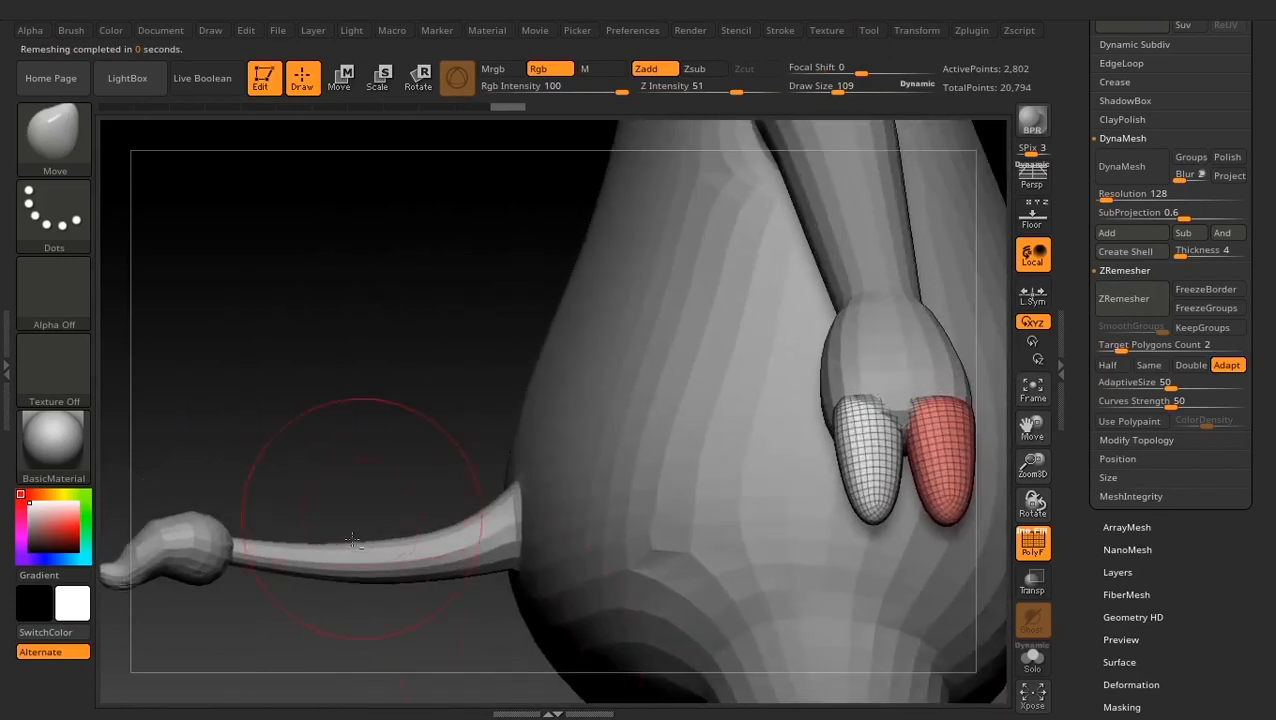
pyautogui.keyDown('alt'); pyautogui.moveTo(350, 540); pyautogui.dragTo(618, 464); pyautogui.keyUp('alt')
pyautogui.keyDown('alt'); pyautogui.click(434, 465); pyautogui.keyUp('alt')
pyautogui.keyDown('alt'); pyautogui.moveTo(501, 564); pyautogui.dragTo(564, 515); pyautogui.keyUp('alt')
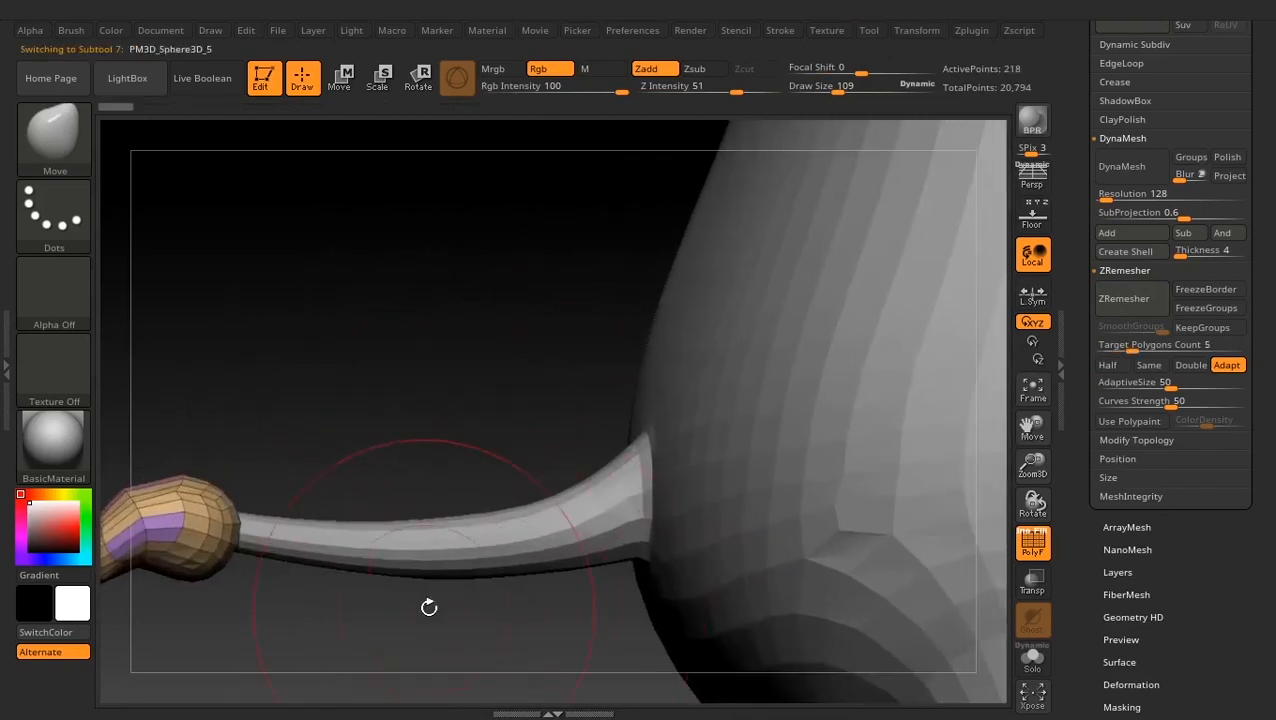
pyautogui.keyDown('alt'); pyautogui.moveTo(427, 607); pyautogui.dragTo(786, 545); pyautogui.keyUp('alt')
# Try ZRemesher on the tail tuft with Target Polygons Count 2, and undo the remesh
pyautogui.moveTo(1121, 346); pyautogui.dragTo(1112, 346)
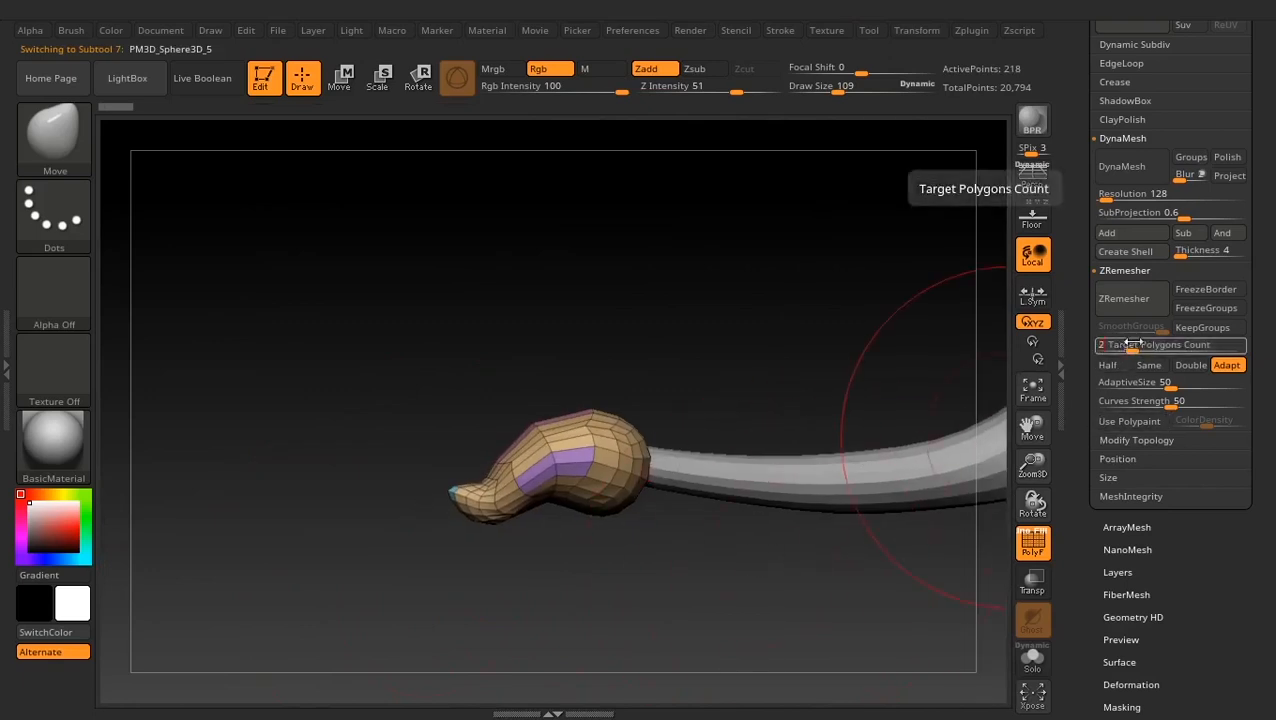
pyautogui.click(1141, 298)
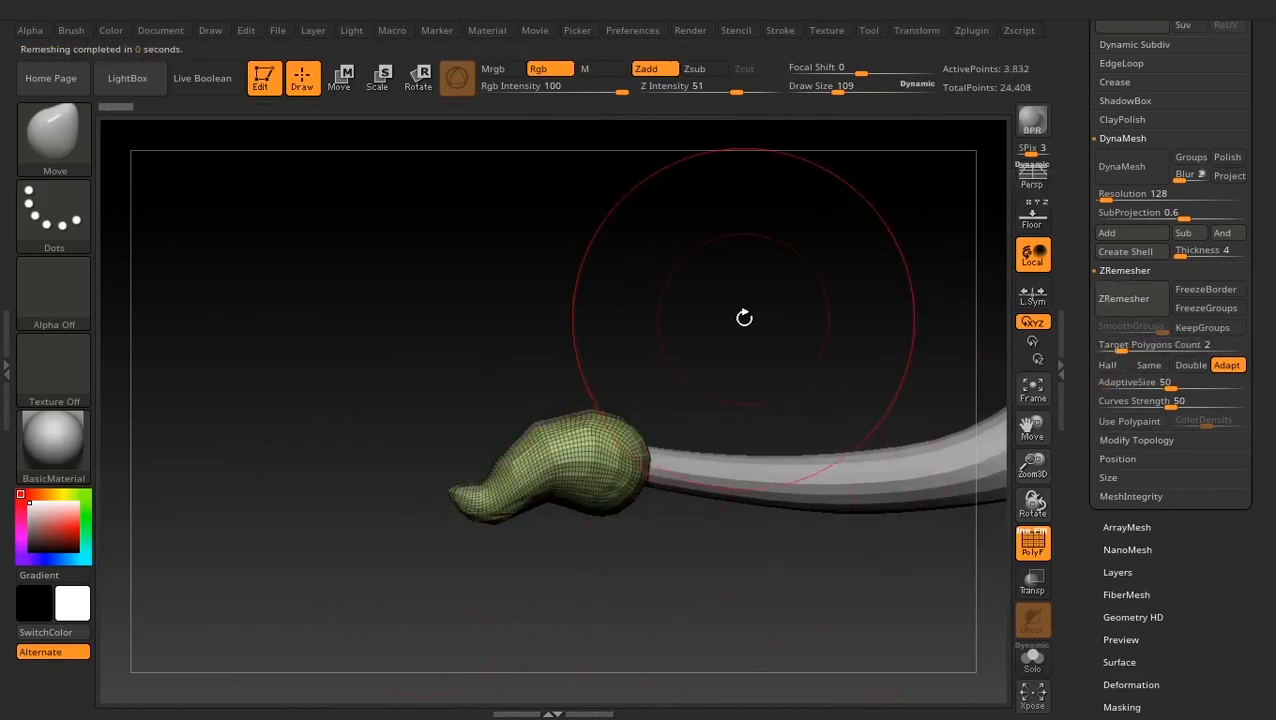
pyautogui.hotkey('ctrl', 'z')
# Subdivide the tail tuft once, hide the wireframe and inspect the smoothed shape
pyautogui.moveTo(665, 330); pyautogui.dragTo(707, 357)
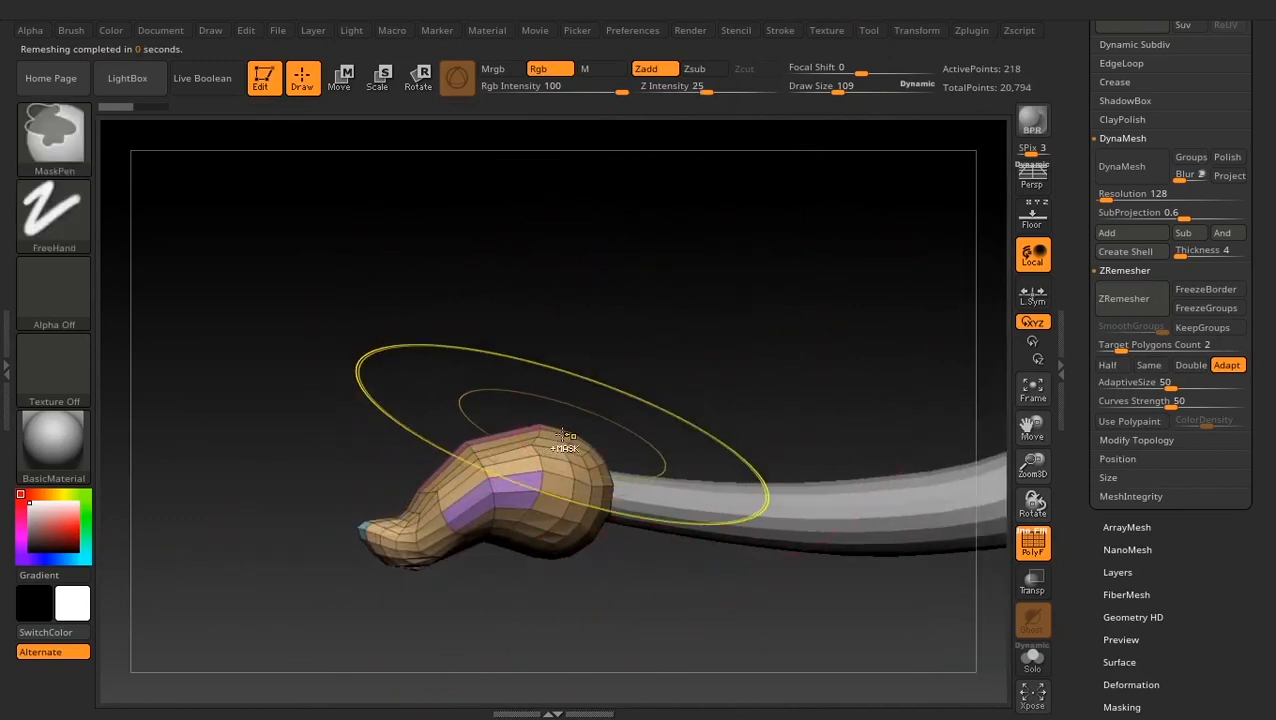
pyautogui.hotkey('ctrl', 'd')
pyautogui.click(1031, 540)
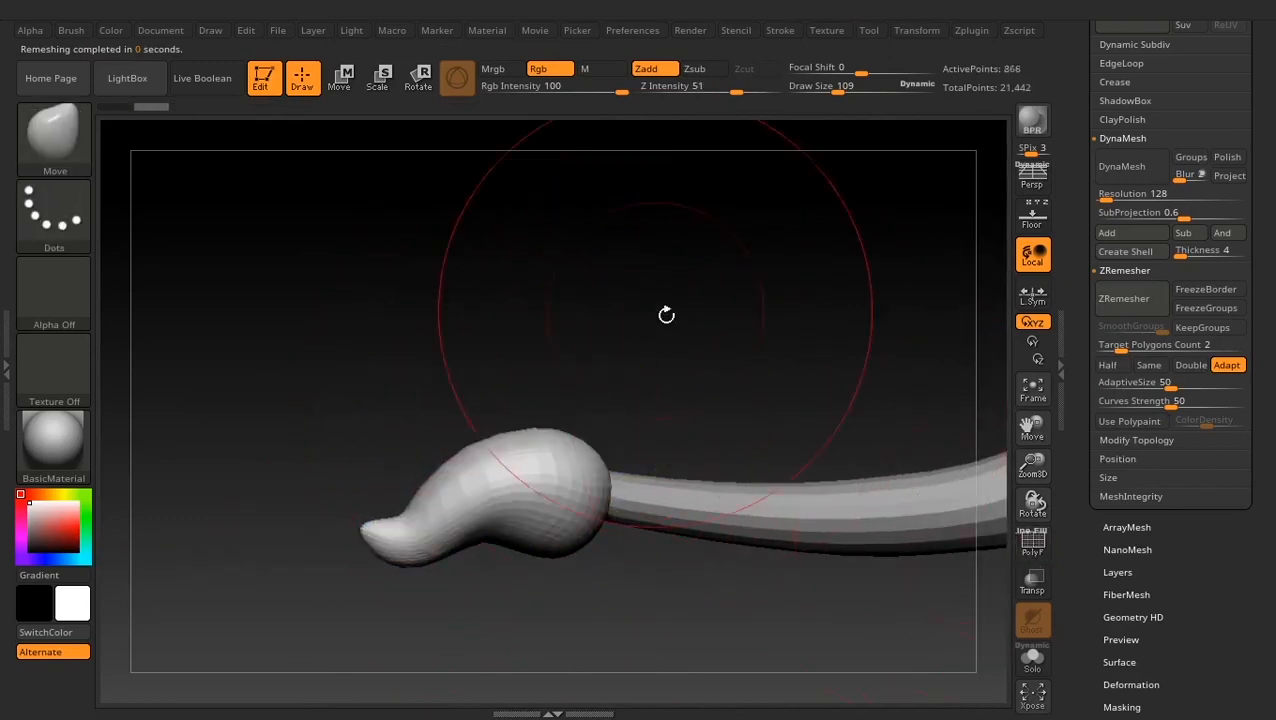
pyautogui.moveTo(664, 310)
pyautogui.mouseDown()
pyautogui.moveTo(800, 379)
pyautogui.moveTo(792, 436)
pyautogui.moveTo(687, 408)
pyautogui.moveTo(689, 313)
pyautogui.moveTo(570, 447)
pyautogui.mouseUp()
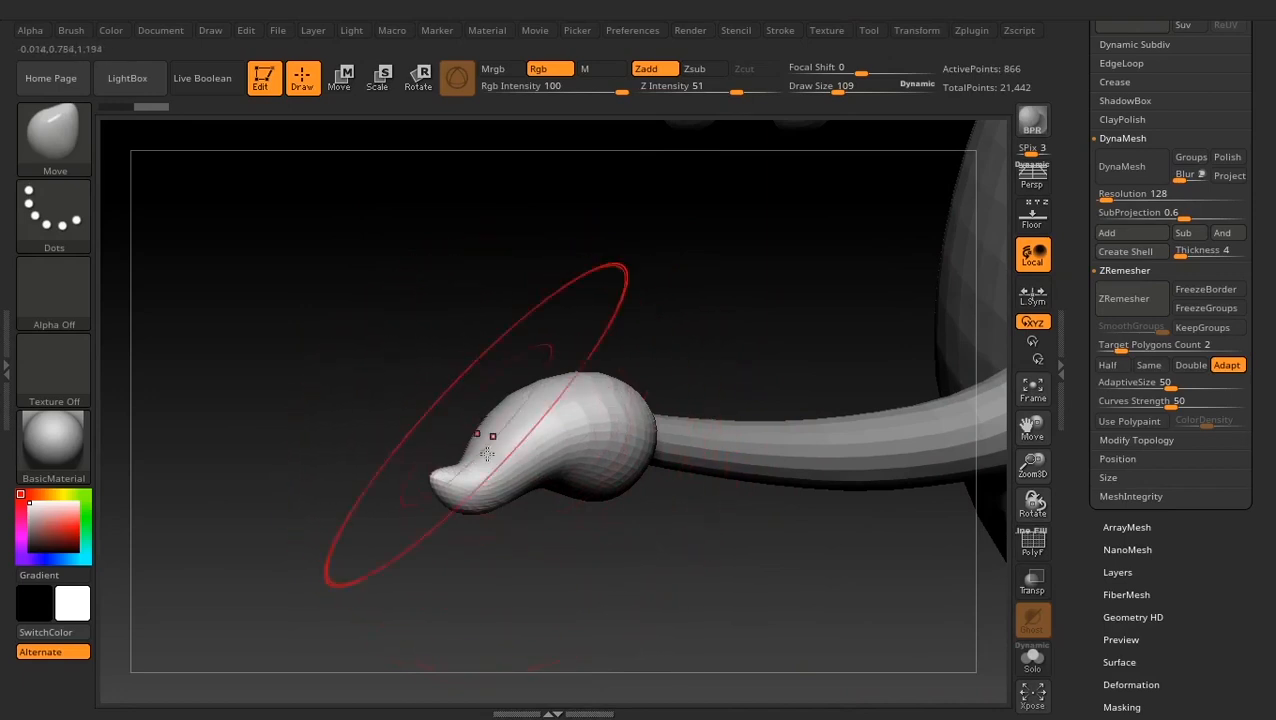
pyautogui.moveTo(664, 299)
pyautogui.mouseDown()
pyautogui.moveTo(706, 322)
pyautogui.moveTo(601, 276)
pyautogui.mouseUp()
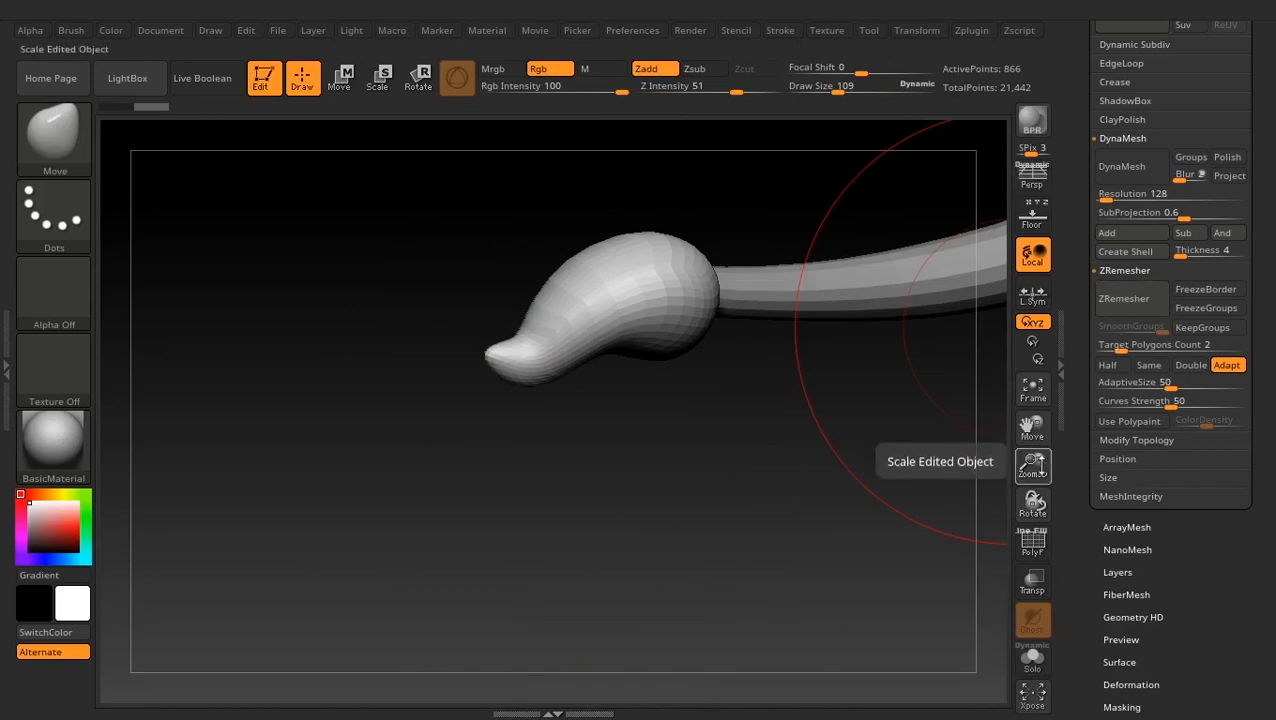
# Show the wireframe, run ZRemesher on the tail tuft with Target Polygons Count 1, and check its edge flow
pyautogui.click(1122, 344)
pyautogui.write('1')
pyautogui.press('Tab')
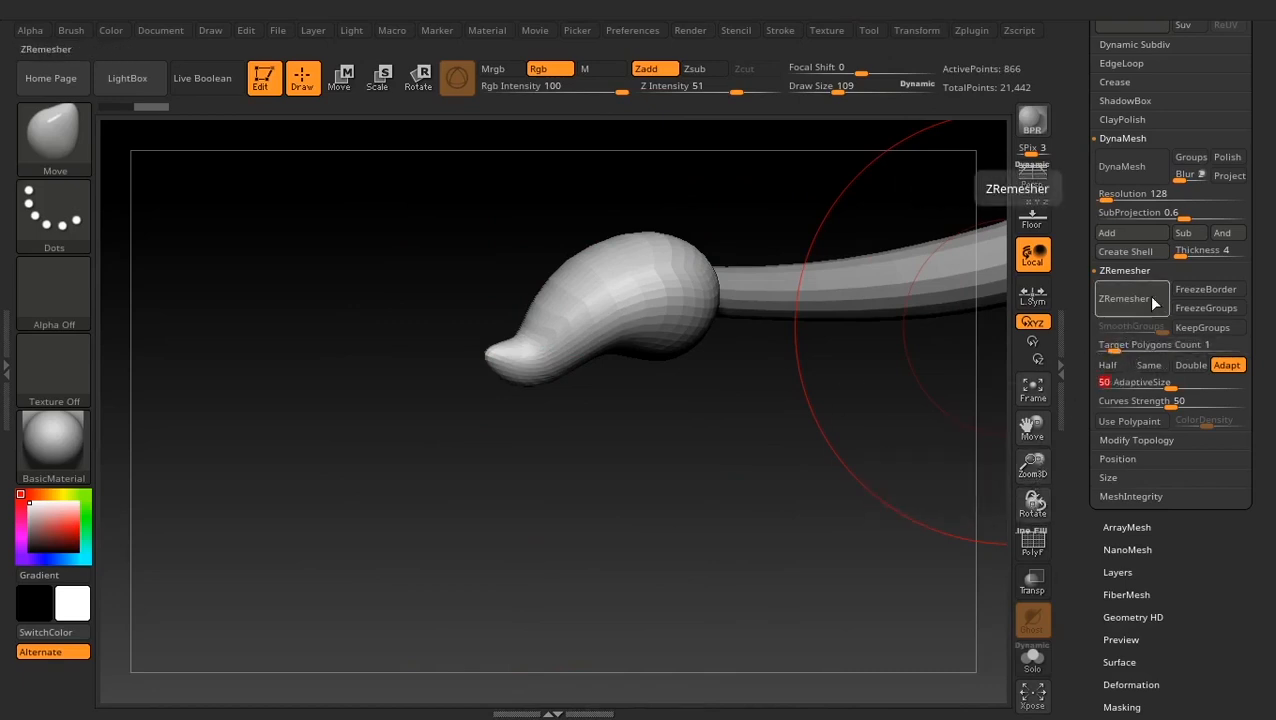
pyautogui.click(1040, 538)
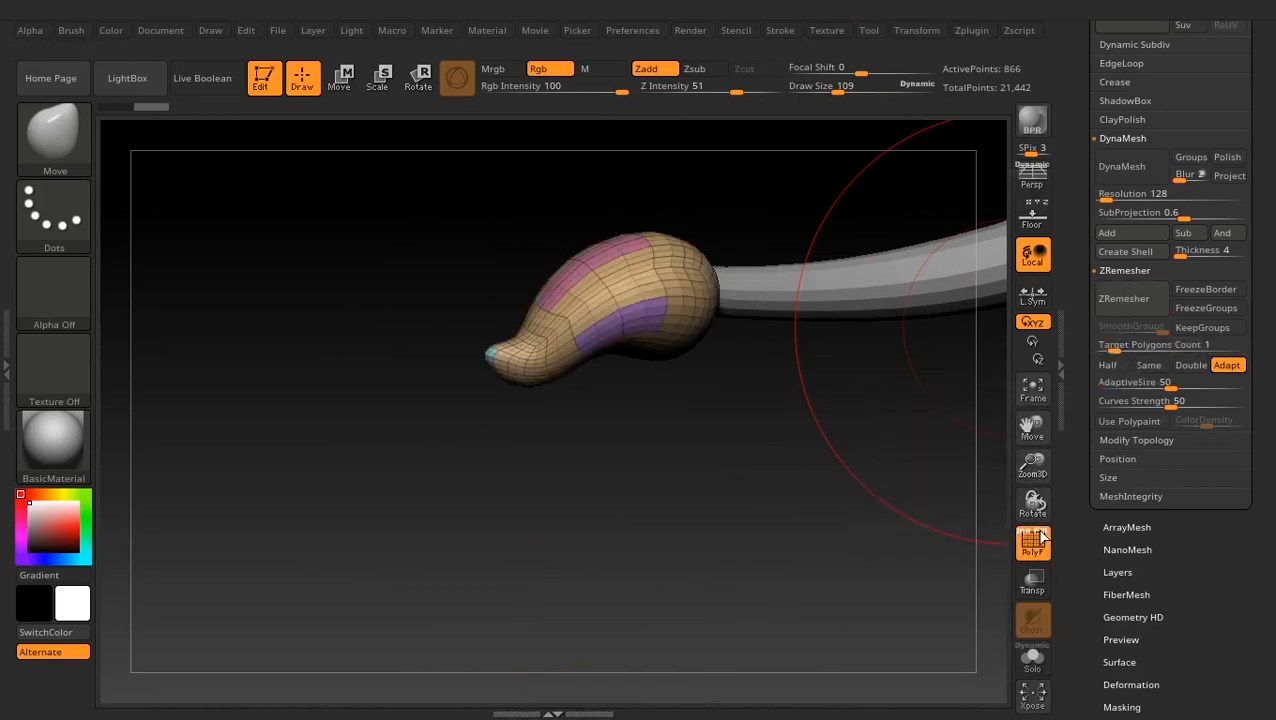
pyautogui.click(1130, 297)
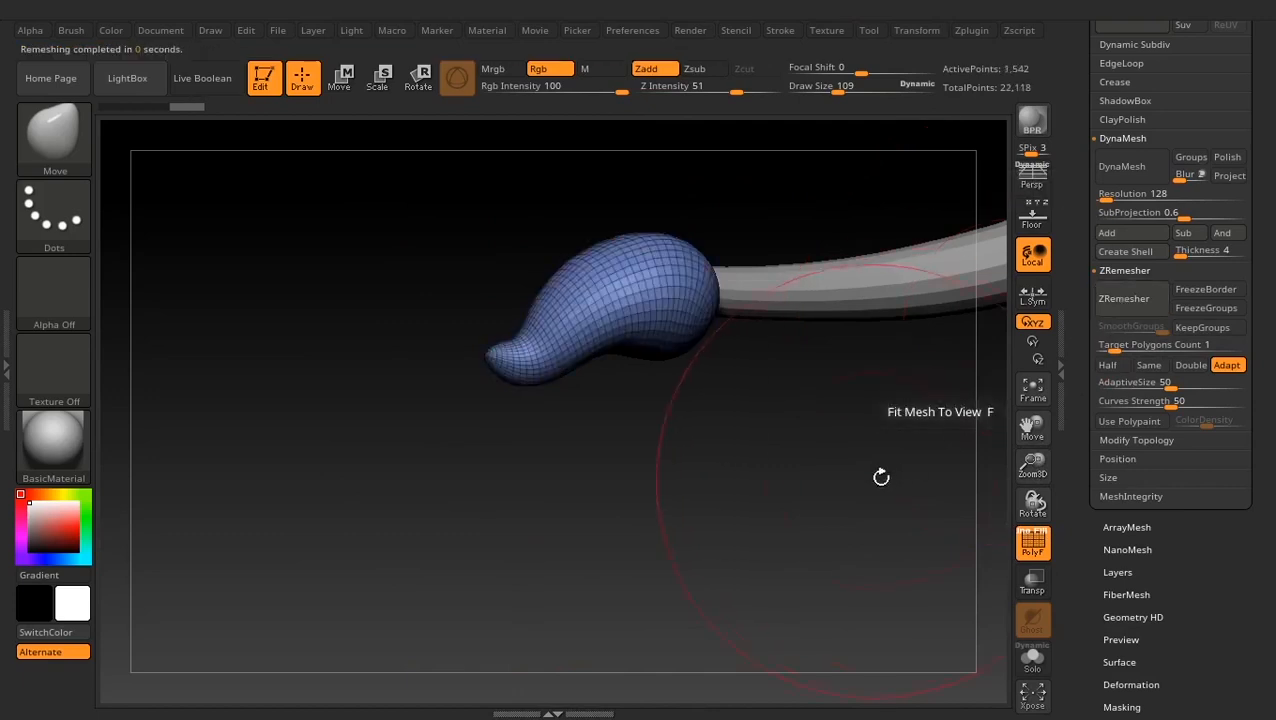
pyautogui.moveTo(881, 477); pyautogui.dragTo(765, 566)
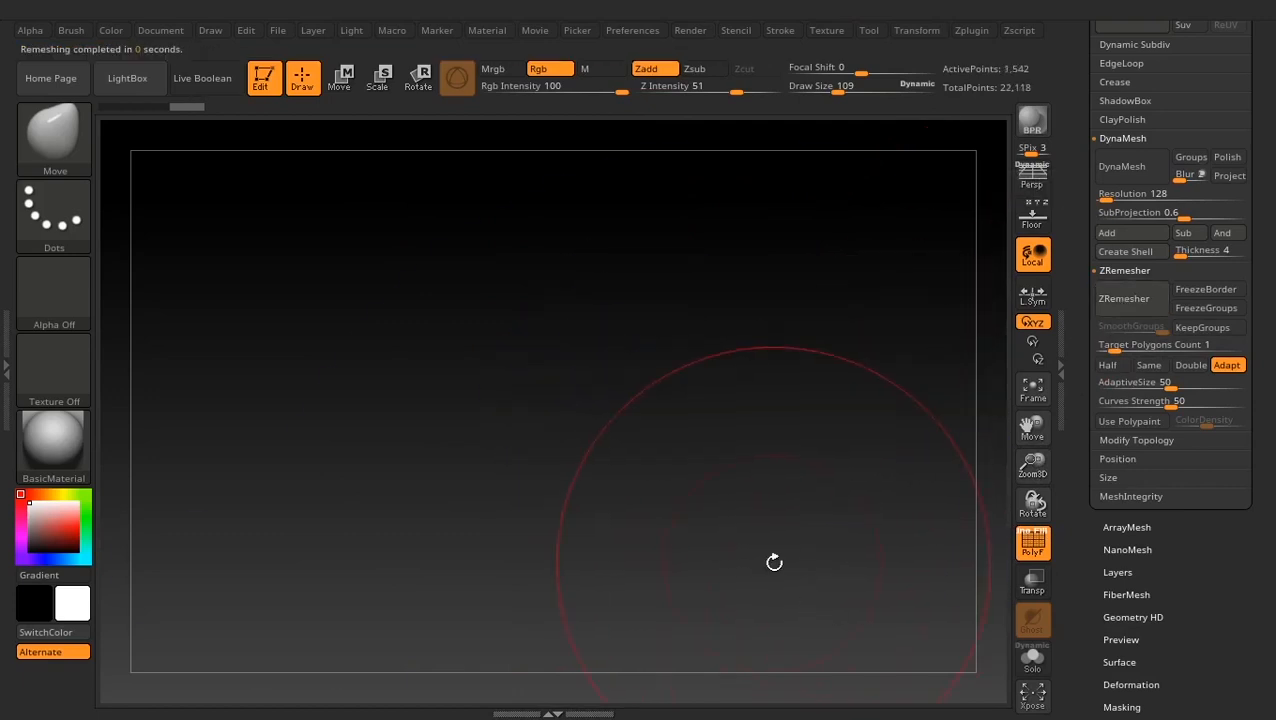
pyautogui.press('f')
pyautogui.keyDown('alt'); pyautogui.moveTo(770, 634); pyautogui.dragTo(735, 547); pyautogui.keyUp('alt')
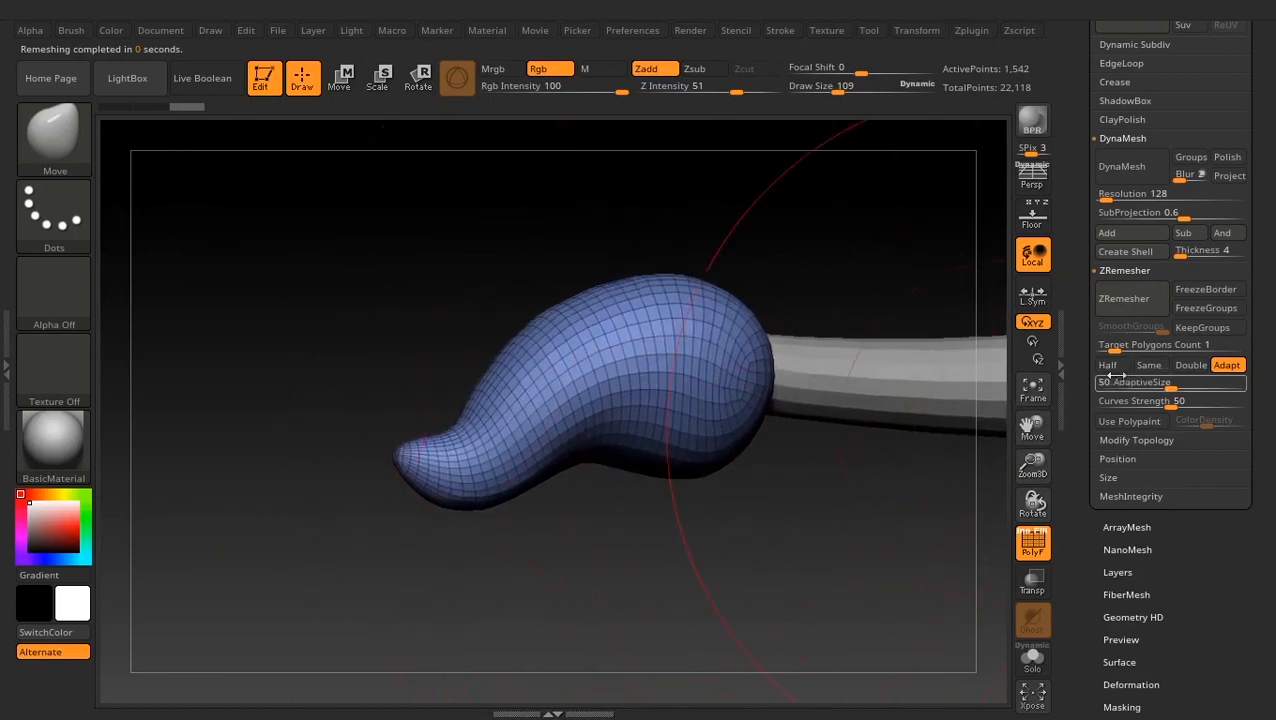
# Enable Half and run ZRemesher twice on the tail tuft to reduce its density
pyautogui.click(1111, 365)
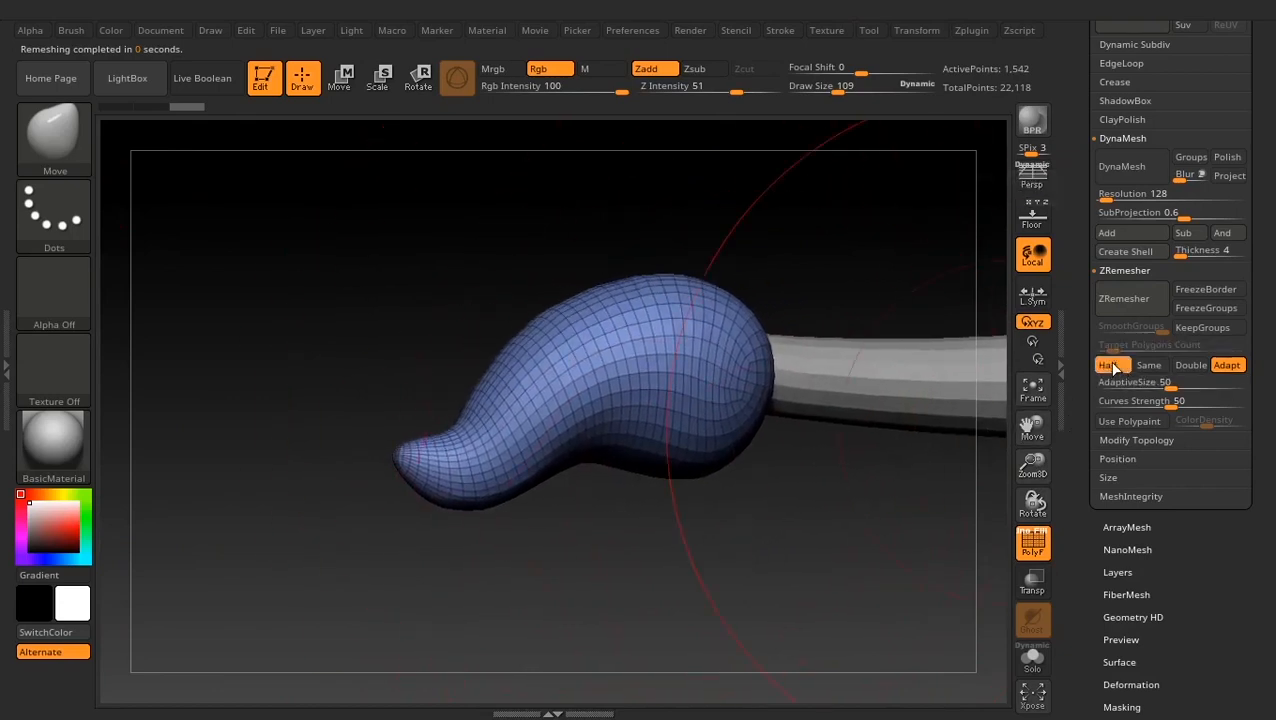
pyautogui.click(1149, 307)
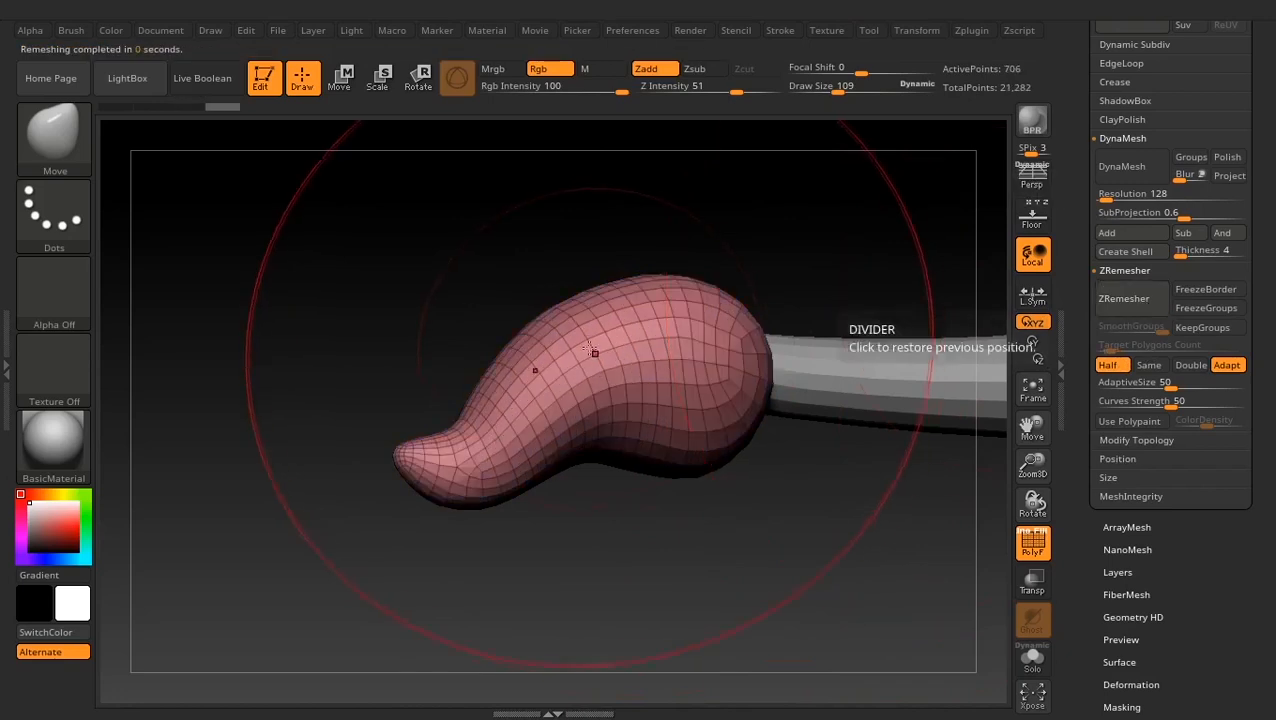
pyautogui.click(1151, 301)
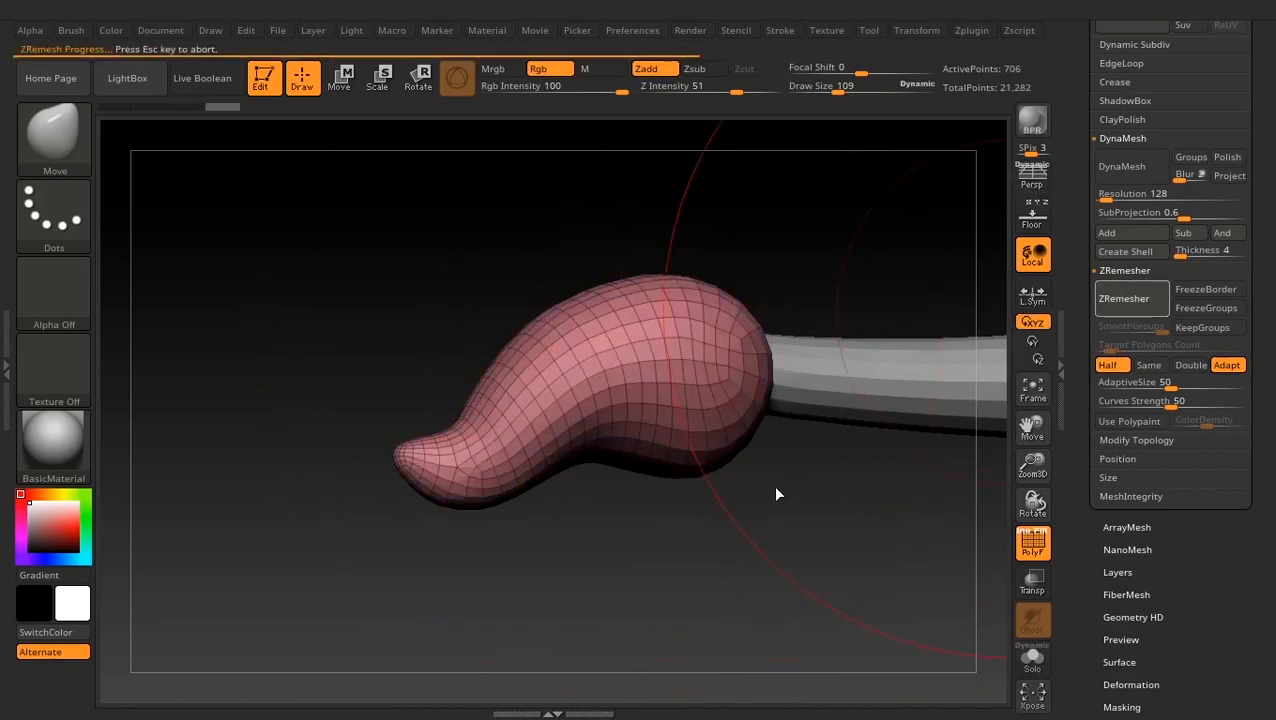
# Select the foot hooves and run ZRemesher on them with Half enabled
pyautogui.moveTo(829, 564); pyautogui.dragTo(725, 312)
pyautogui.keyDown('alt'); pyautogui.moveTo(777, 601); pyautogui.dragTo(732, 382); pyautogui.keyUp('alt')
pyautogui.keyDown('shift'); pyautogui.moveTo(689, 583); pyautogui.dragTo(612, 606); pyautogui.keyUp('shift')
pyautogui.keyDown('alt'); pyautogui.moveTo(594, 528); pyautogui.dragTo(649, 422); pyautogui.keyUp('alt')
pyautogui.keyDown('alt'); pyautogui.click(545, 400); pyautogui.keyUp('alt')
pyautogui.keyDown('alt'); pyautogui.moveTo(697, 318); pyautogui.dragTo(688, 468); pyautogui.keyUp('alt')
pyautogui.keyDown('alt'); pyautogui.moveTo(675, 595); pyautogui.dragTo(869, 456); pyautogui.keyUp('alt')
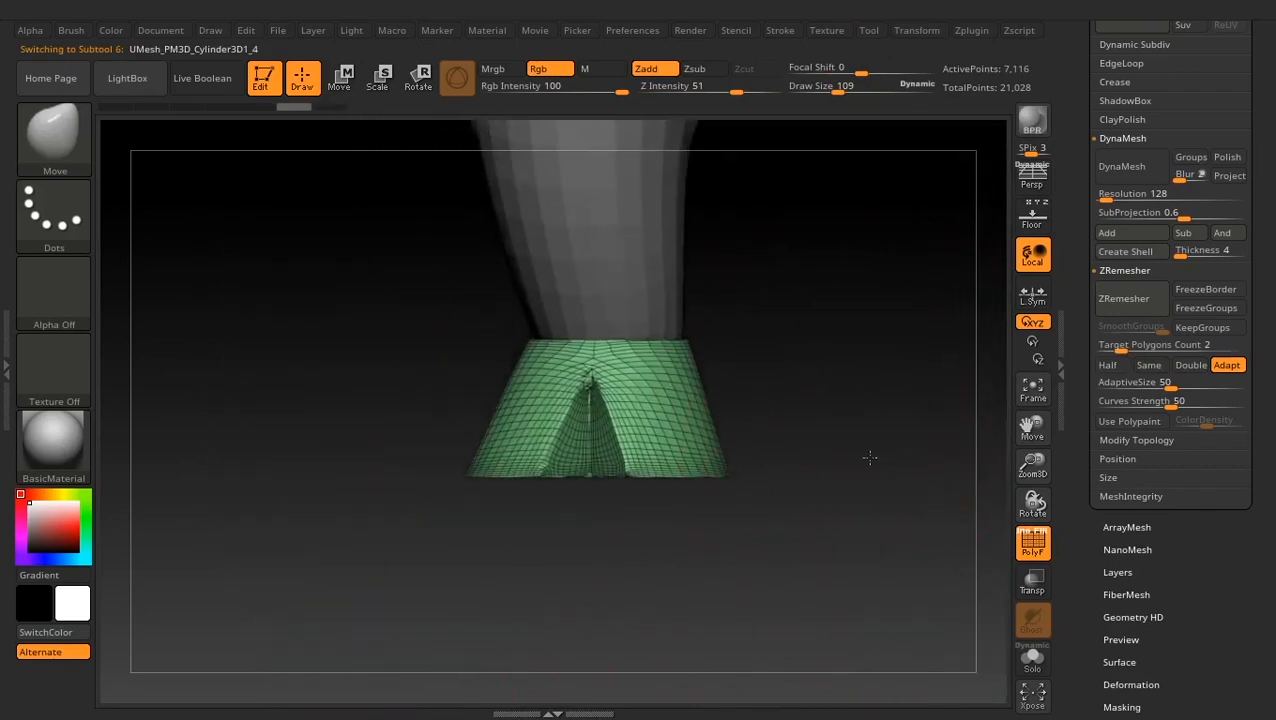
pyautogui.click(1108, 365)
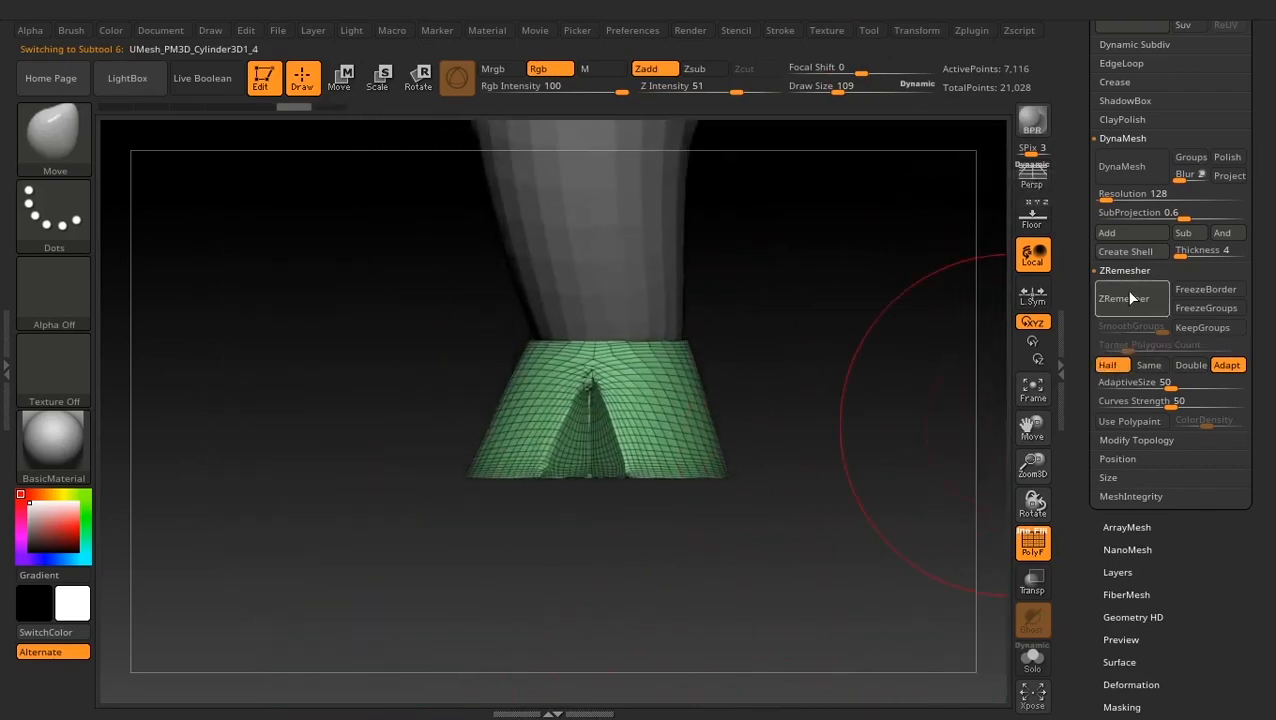
pyautogui.click(1124, 298)
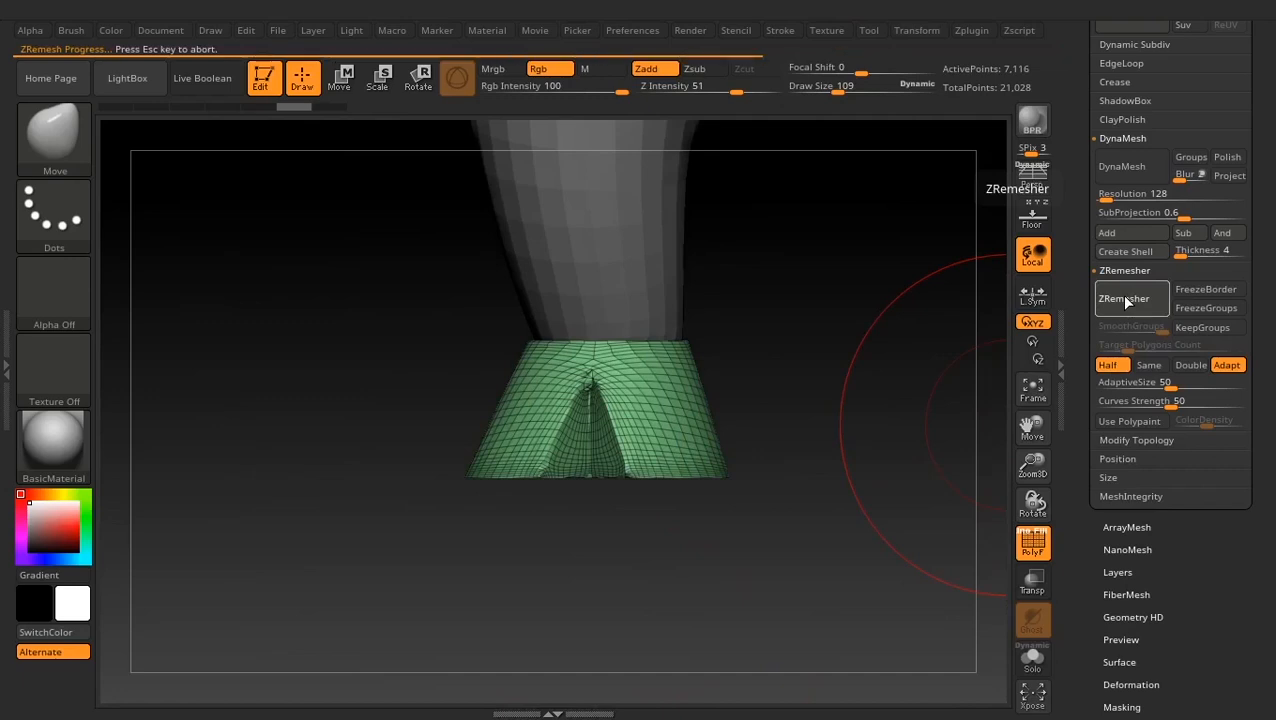
# Run ZRemesher at Half on the foot hooves once more and compare them with the wireframe hidden and shown
pyautogui.keyDown('alt'); pyautogui.moveTo(829, 387); pyautogui.dragTo(808, 418); pyautogui.keyUp('alt')
pyautogui.click(1140, 308)
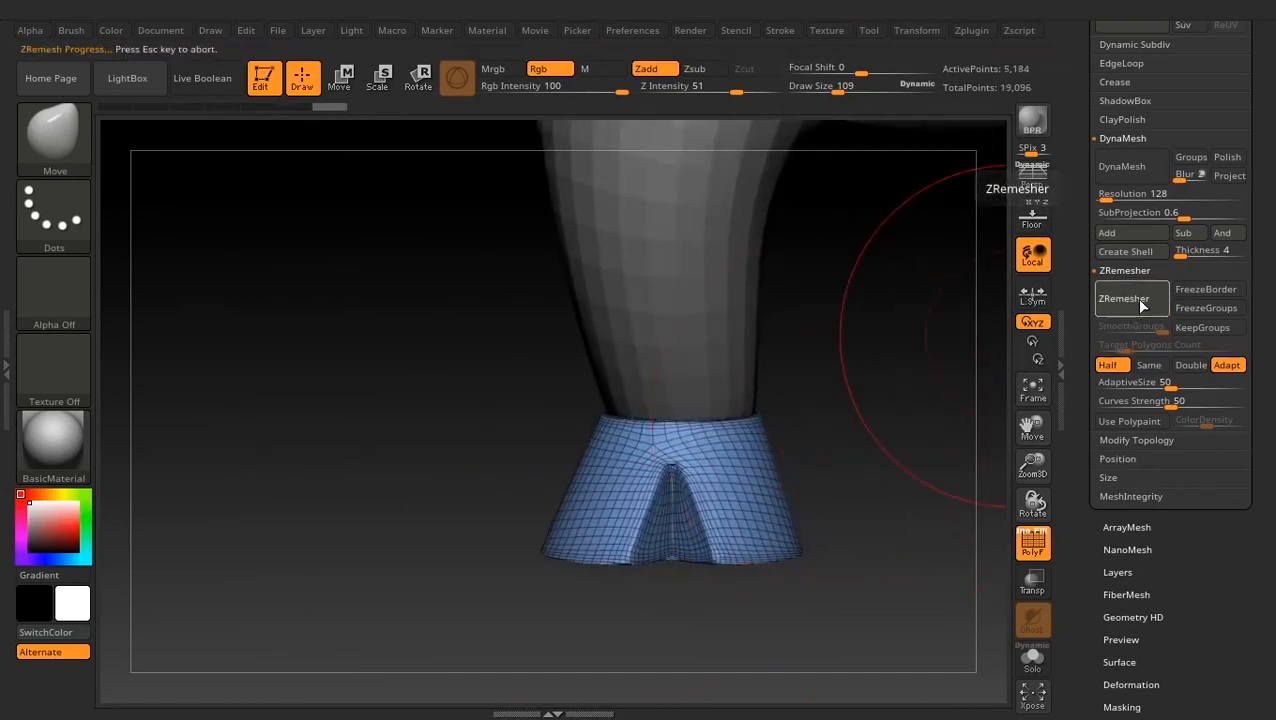
pyautogui.click(1030, 549)
pyautogui.click(1040, 549)
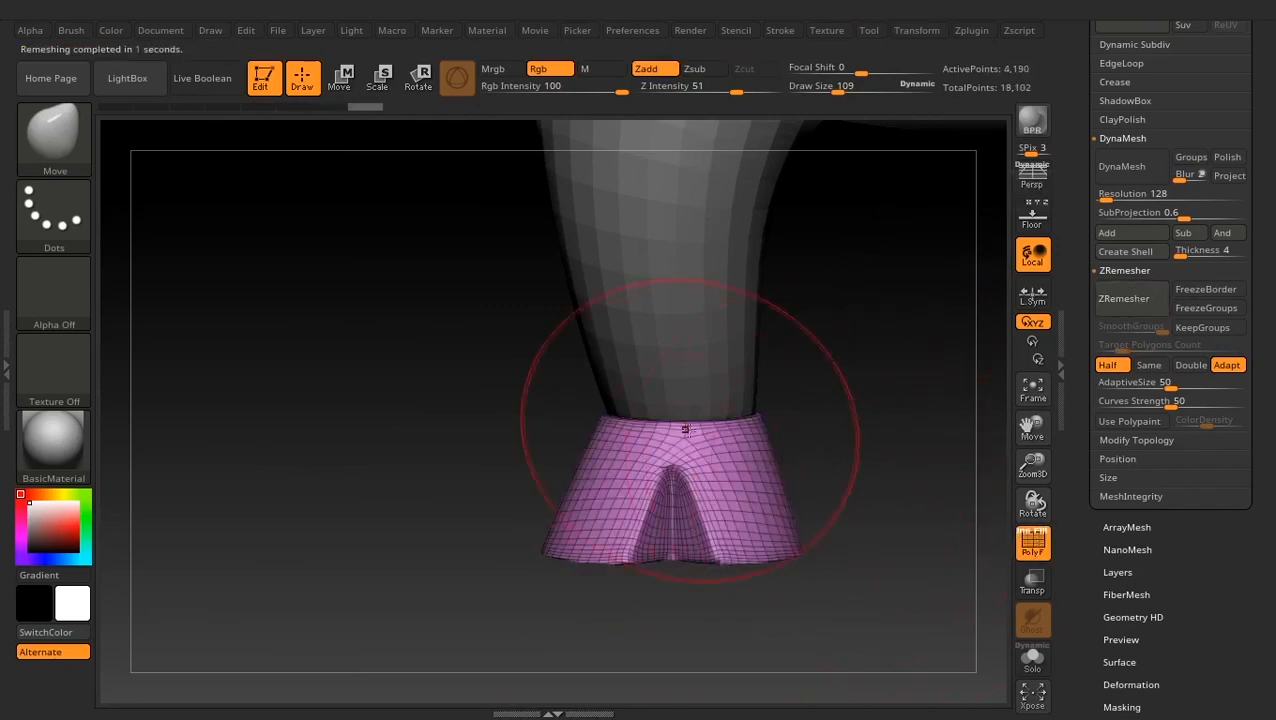
# Select the hand's hoof tips and run ZRemesher on them with Half enabled
pyautogui.keyDown('alt'); pyautogui.moveTo(852, 450); pyautogui.dragTo(844, 226); pyautogui.keyUp('alt')
pyautogui.keyDown('alt'); pyautogui.moveTo(840, 319); pyautogui.dragTo(737, 700); pyautogui.keyUp('alt')
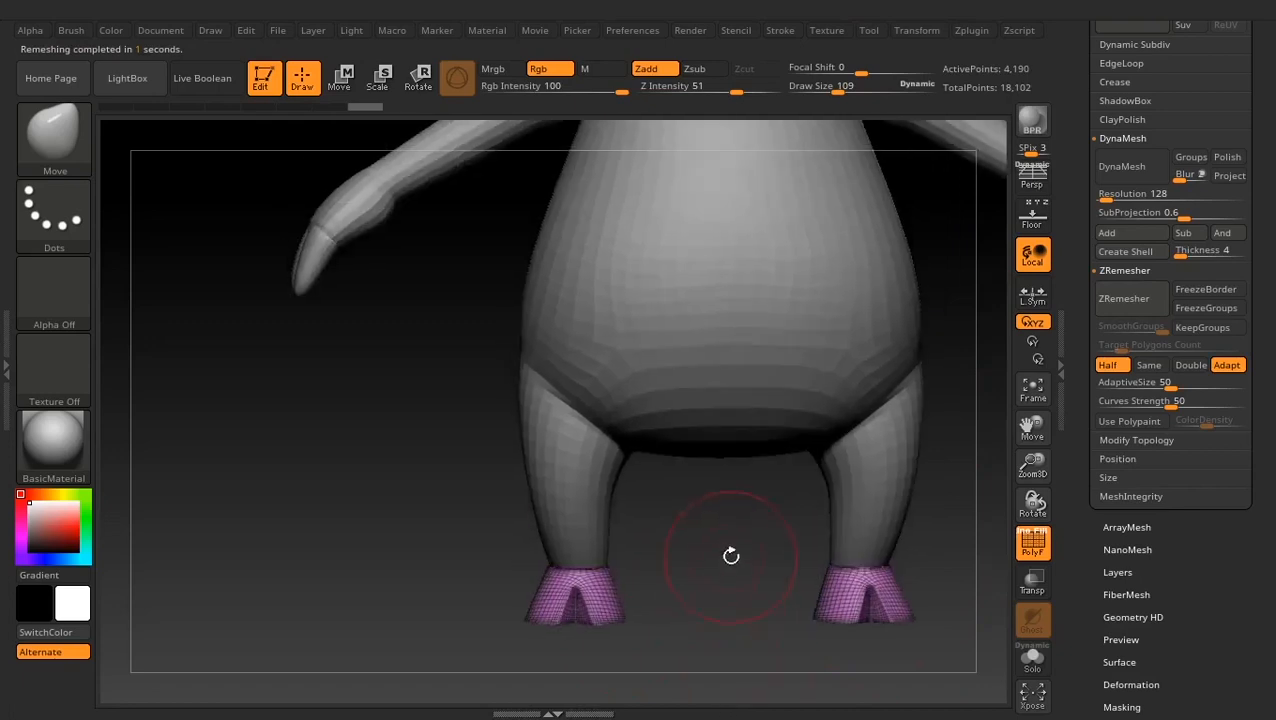
pyautogui.keyDown('alt'); pyautogui.moveTo(732, 552); pyautogui.dragTo(759, 640); pyautogui.keyUp('alt')
pyautogui.keyDown('alt'); pyautogui.click(331, 355); pyautogui.keyUp('alt')
pyautogui.keyDown('alt'); pyautogui.moveTo(395, 445); pyautogui.dragTo(534, 482); pyautogui.keyUp('alt')
pyautogui.keyDown('alt'); pyautogui.moveTo(522, 402); pyautogui.dragTo(591, 460); pyautogui.keyUp('alt')
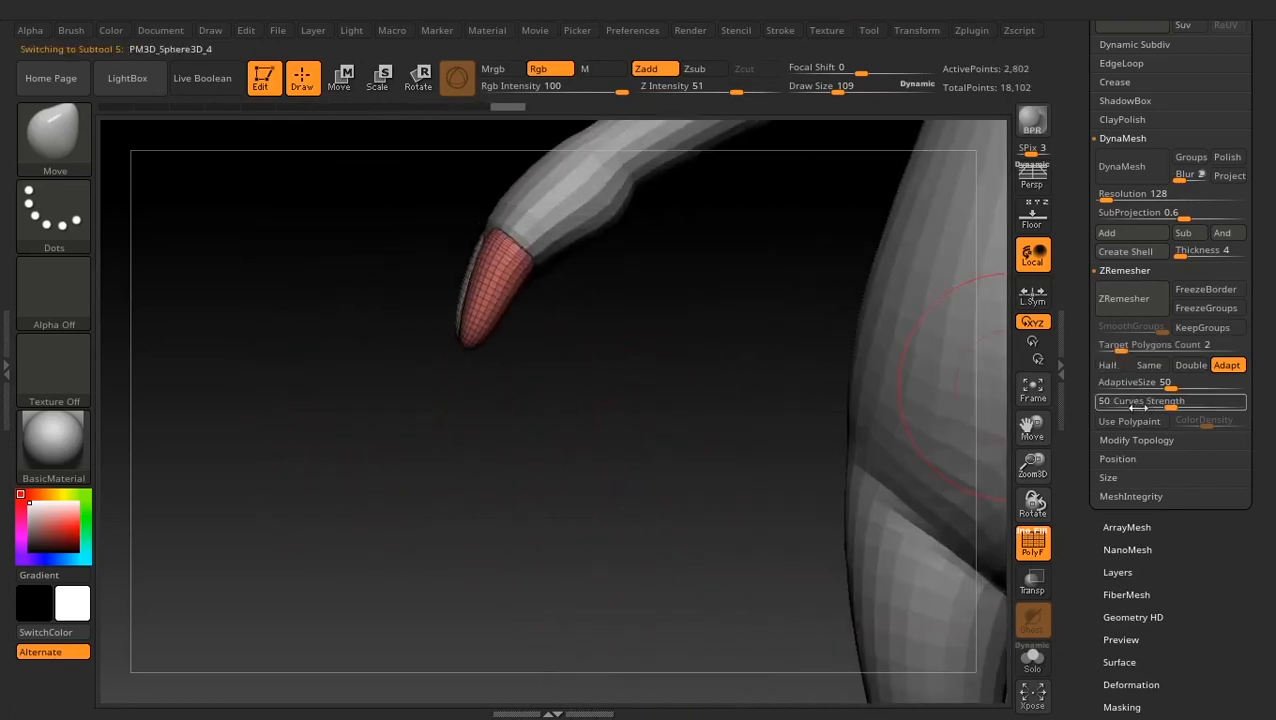
pyautogui.click(1112, 365)
pyautogui.click(1120, 298)
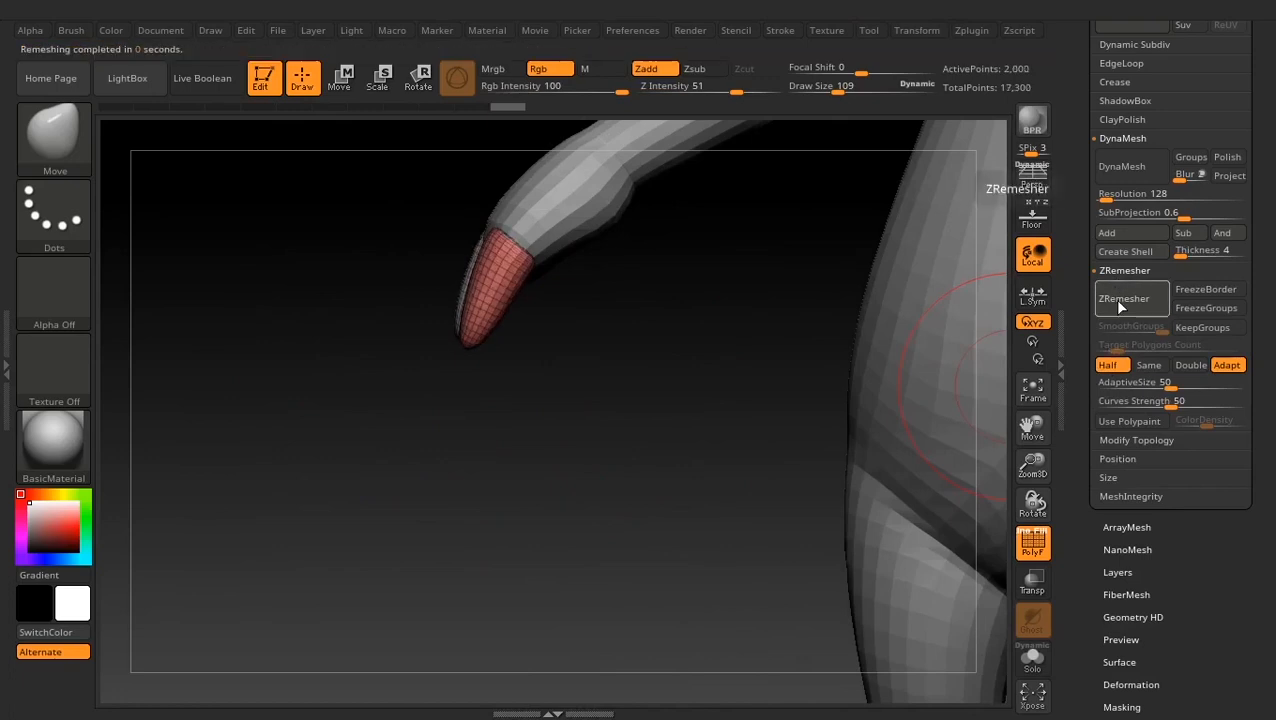
# Run ZRemesher again on the hand hooves, and remesh the body with Half enabled
pyautogui.click(1120, 307)
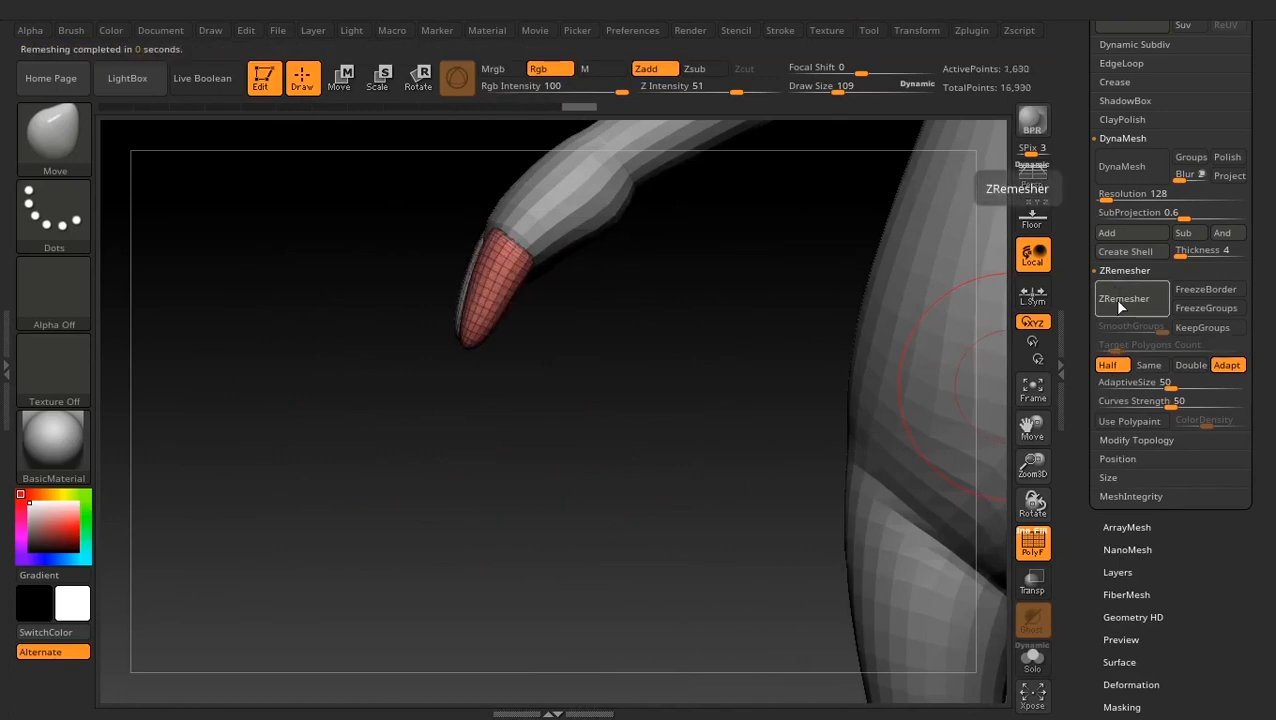
pyautogui.keyDown('alt'); pyautogui.moveTo(726, 473); pyautogui.dragTo(330, 348); pyautogui.keyUp('alt')
pyautogui.keyDown('alt'); pyautogui.click(776, 468); pyautogui.keyUp('alt')
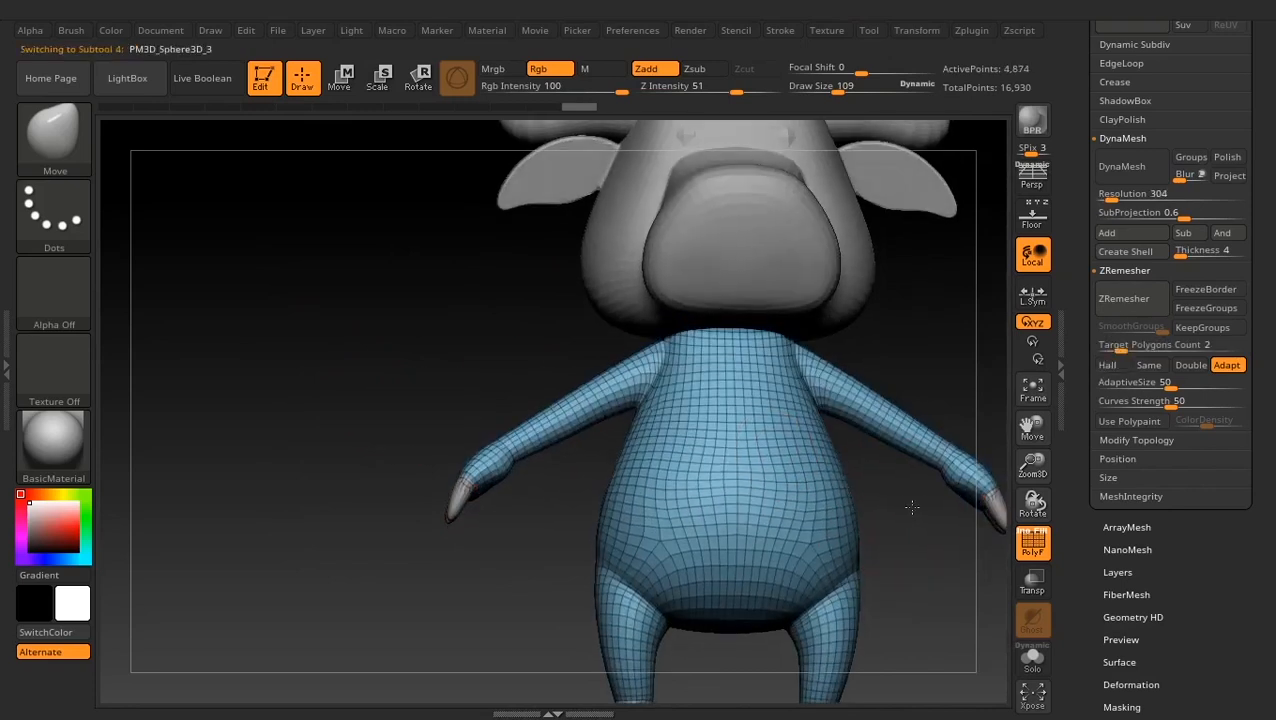
pyautogui.click(1125, 307)
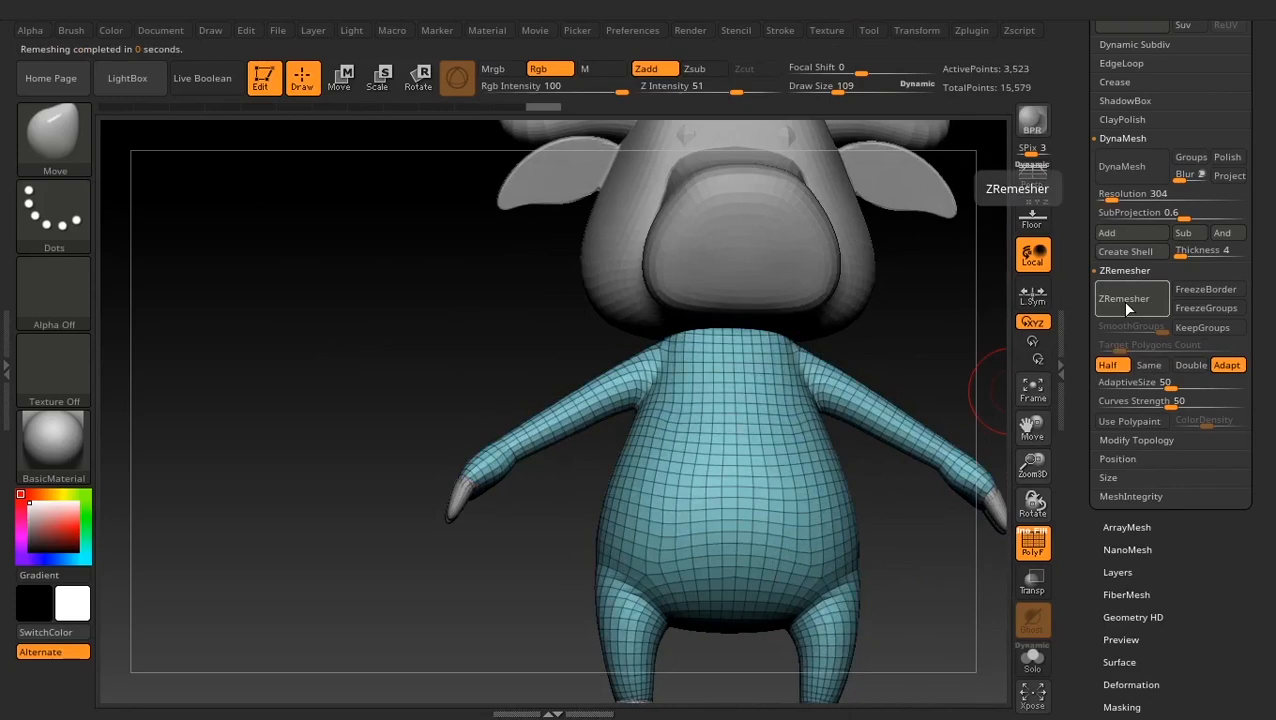
pyautogui.moveTo(975, 400); pyautogui.dragTo(866, 376)
pyautogui.keyDown('alt'); pyautogui.moveTo(911, 332); pyautogui.dragTo(857, 348); pyautogui.keyUp('alt')
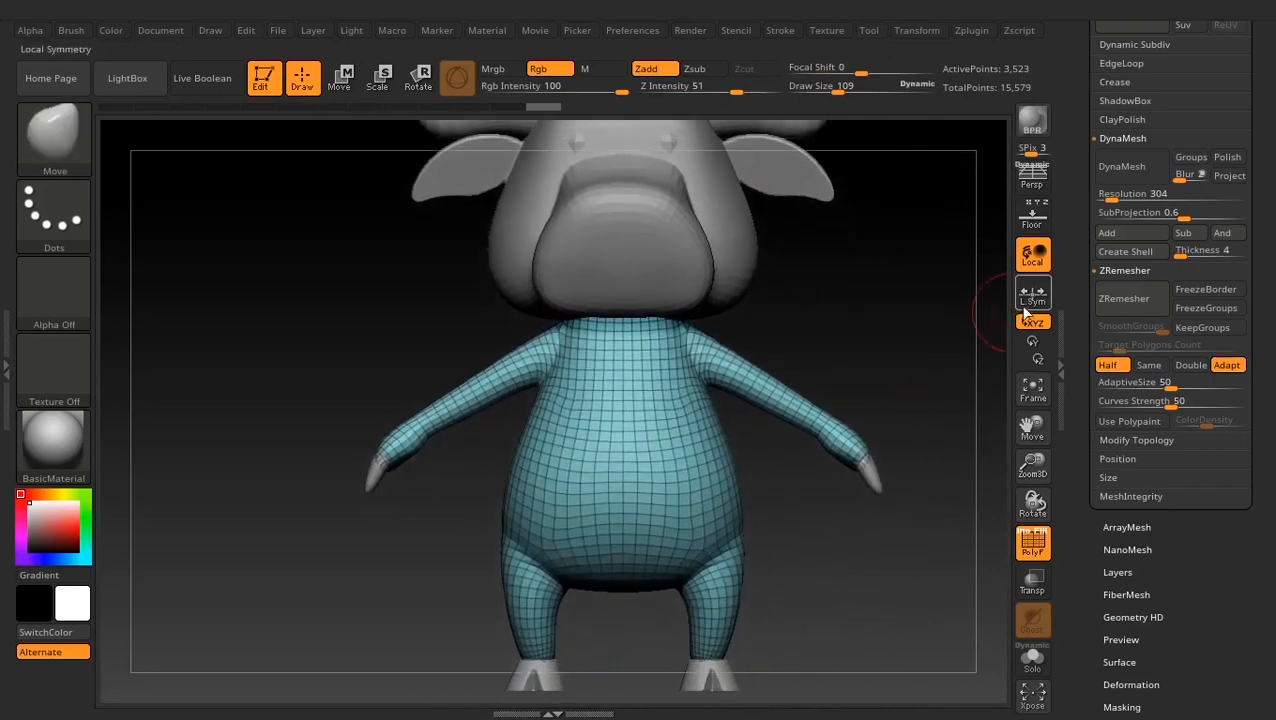
# Select the head subtool and turn off the polyframe display
pyautogui.moveTo(1082, 262); pyautogui.dragTo(1086, 303)
pyautogui.keyDown('alt'); pyautogui.moveTo(901, 341); pyautogui.dragTo(826, 418); pyautogui.keyUp('alt')
pyautogui.moveTo(1068, 320); pyautogui.dragTo(1072, 506)
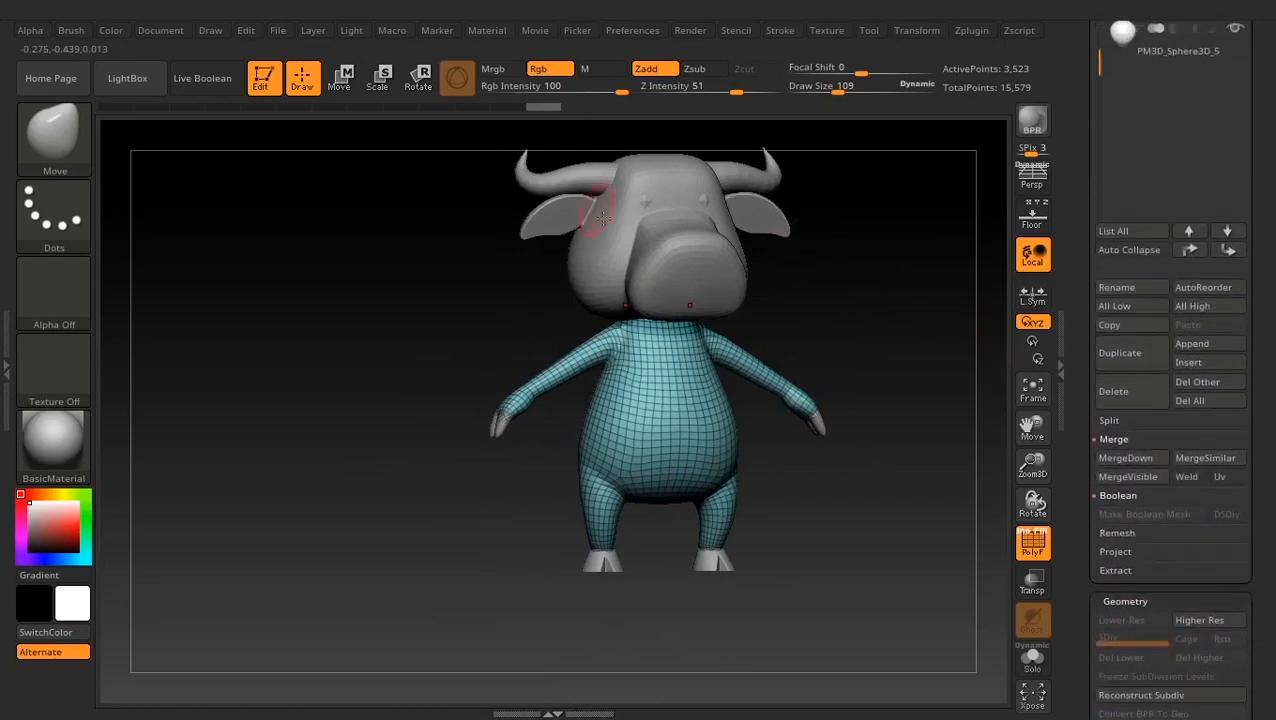
pyautogui.moveTo(851, 321)
pyautogui.keyDown('alt'); pyautogui.mouseDown()
pyautogui.moveTo(869, 360)
pyautogui.moveTo(859, 313)
pyautogui.moveTo(892, 308)
pyautogui.moveTo(824, 368)
pyautogui.moveTo(860, 382)
pyautogui.moveTo(841, 373)
pyautogui.moveTo(830, 387)
pyautogui.moveTo(859, 444)
pyautogui.moveTo(820, 407)
pyautogui.moveTo(855, 410)
pyautogui.mouseUp(); pyautogui.keyUp('alt')
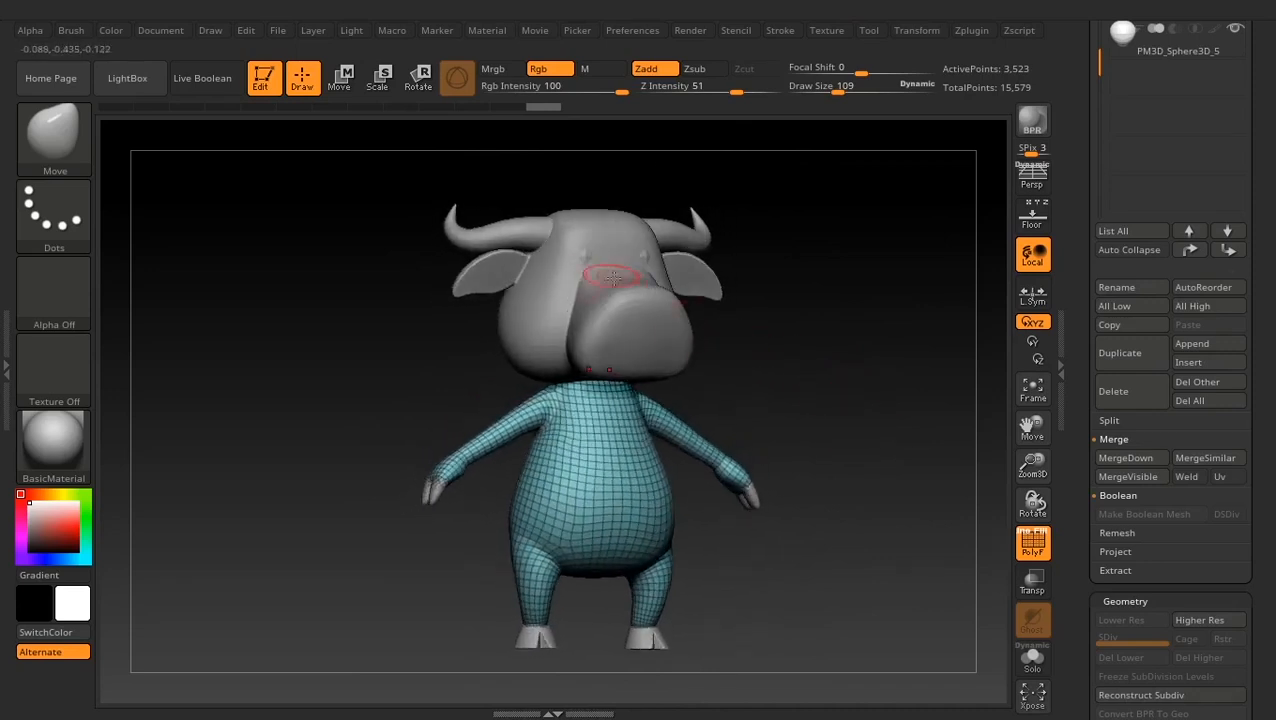
pyautogui.keyDown('alt'); pyautogui.click(605, 307); pyautogui.keyUp('alt')
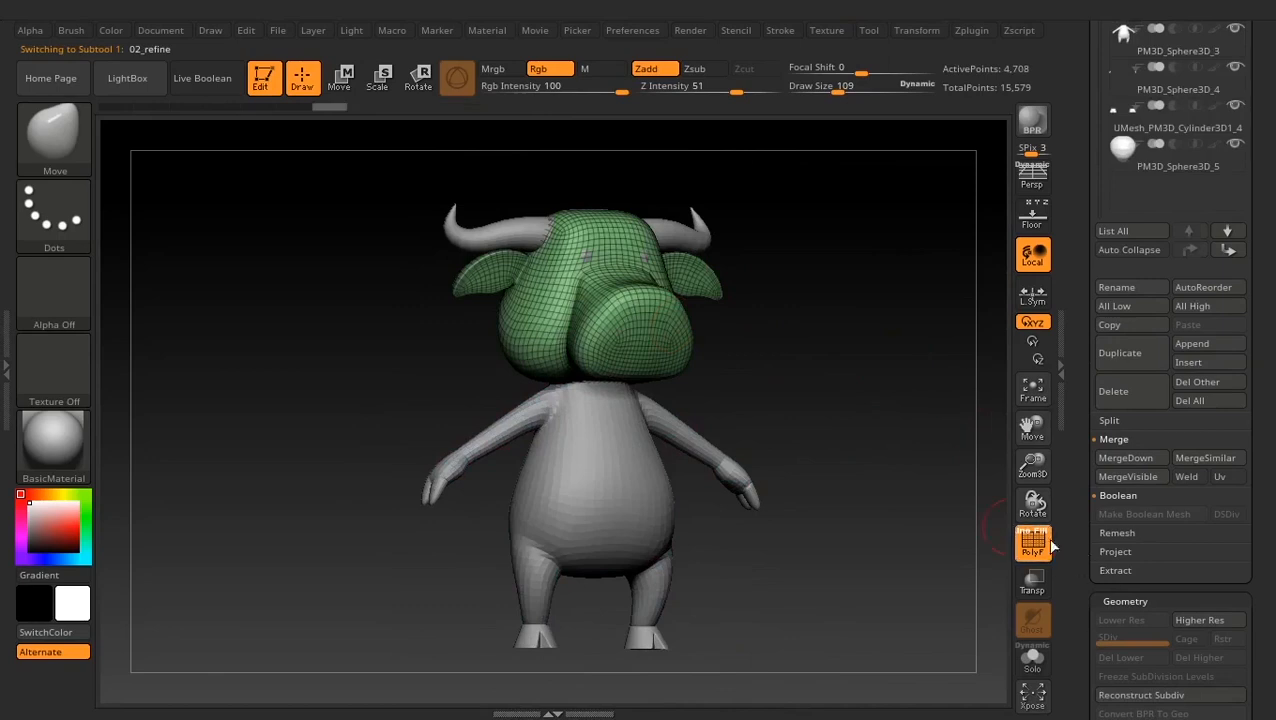
pyautogui.click(1032, 541)
pyautogui.keyDown('alt'); pyautogui.moveTo(823, 322); pyautogui.dragTo(846, 461); pyautogui.keyUp('alt')
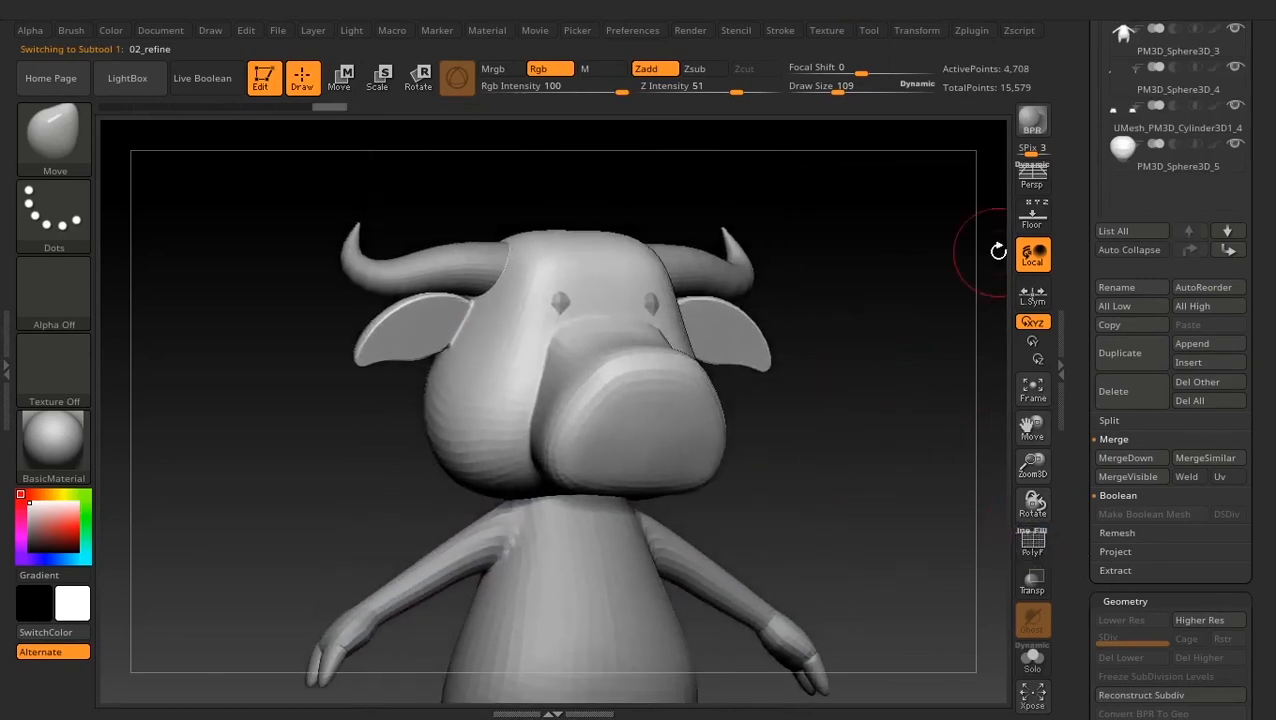
pyautogui.moveTo(971, 325); pyautogui.dragTo(902, 398)
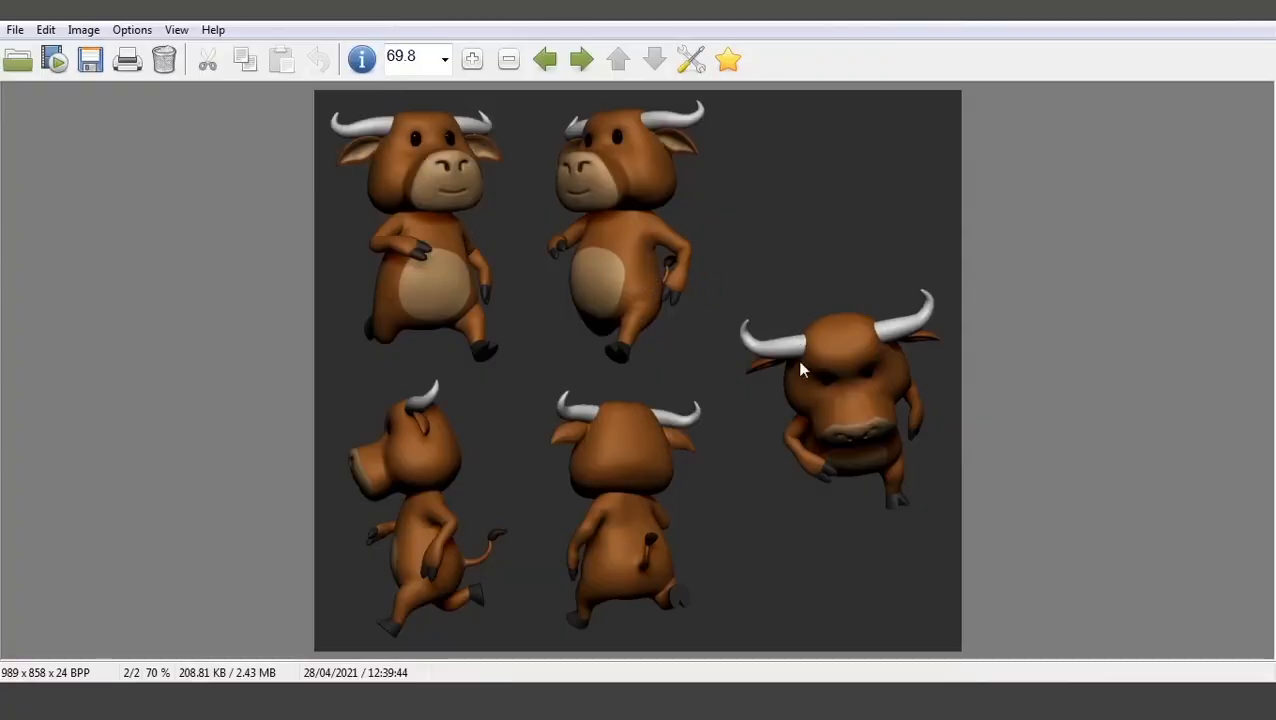
# Switch to the image viewer and examine the enlarged buffalo reference renders from all angles
pyautogui.click(472, 59)
pyautogui.click(472, 59)
pyautogui.scroll(2, 557, 350)
pyautogui.scroll(2, 557, 350)
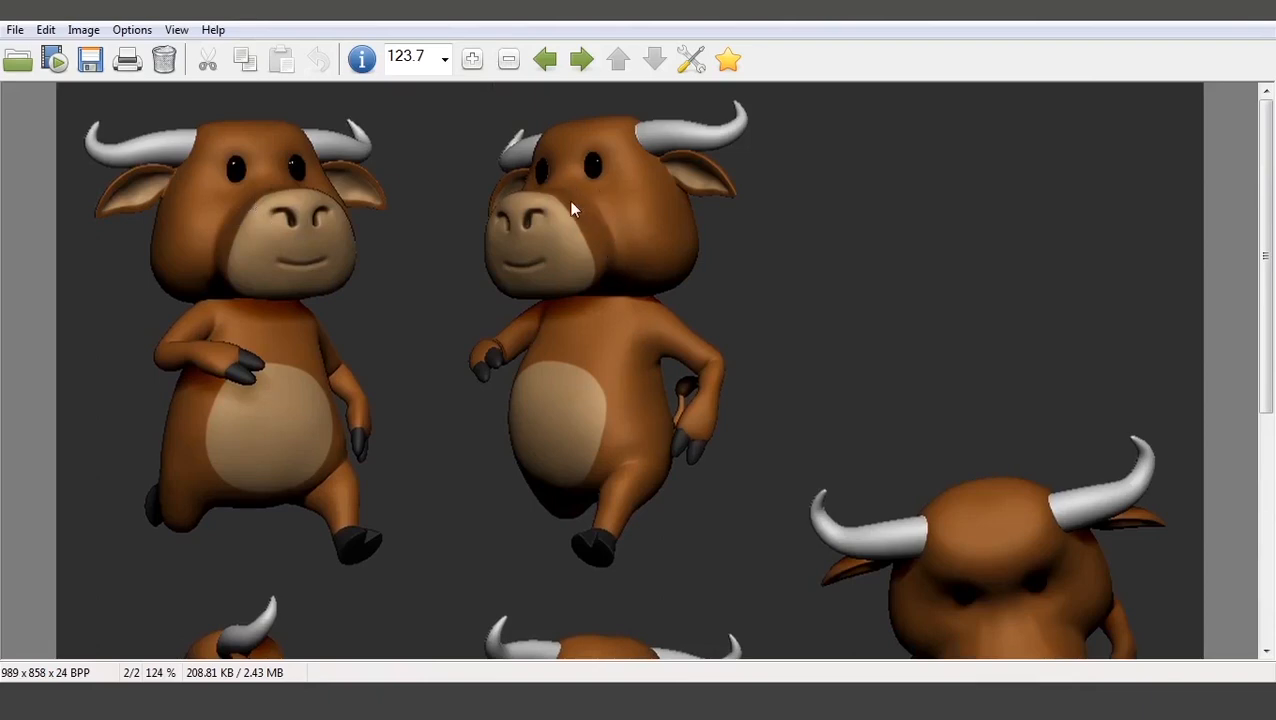
pyautogui.scroll(-6, 557, 543)
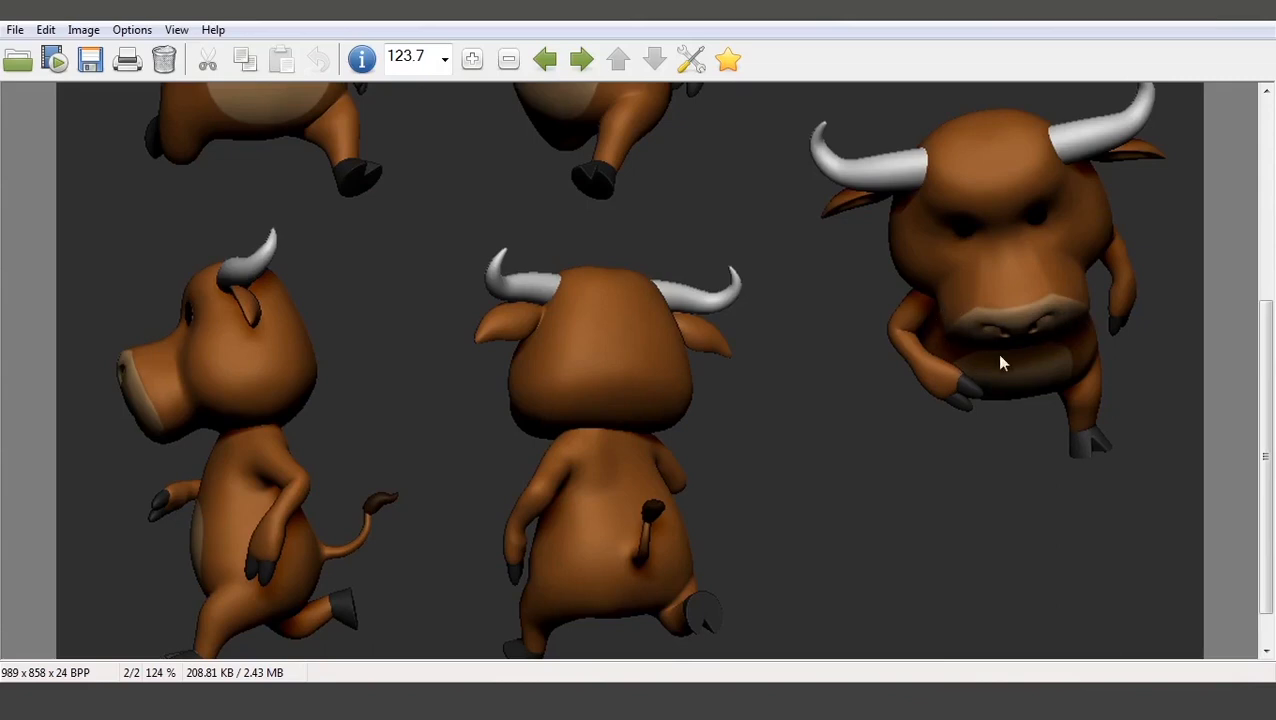
pyautogui.scroll(5, 672, 280)
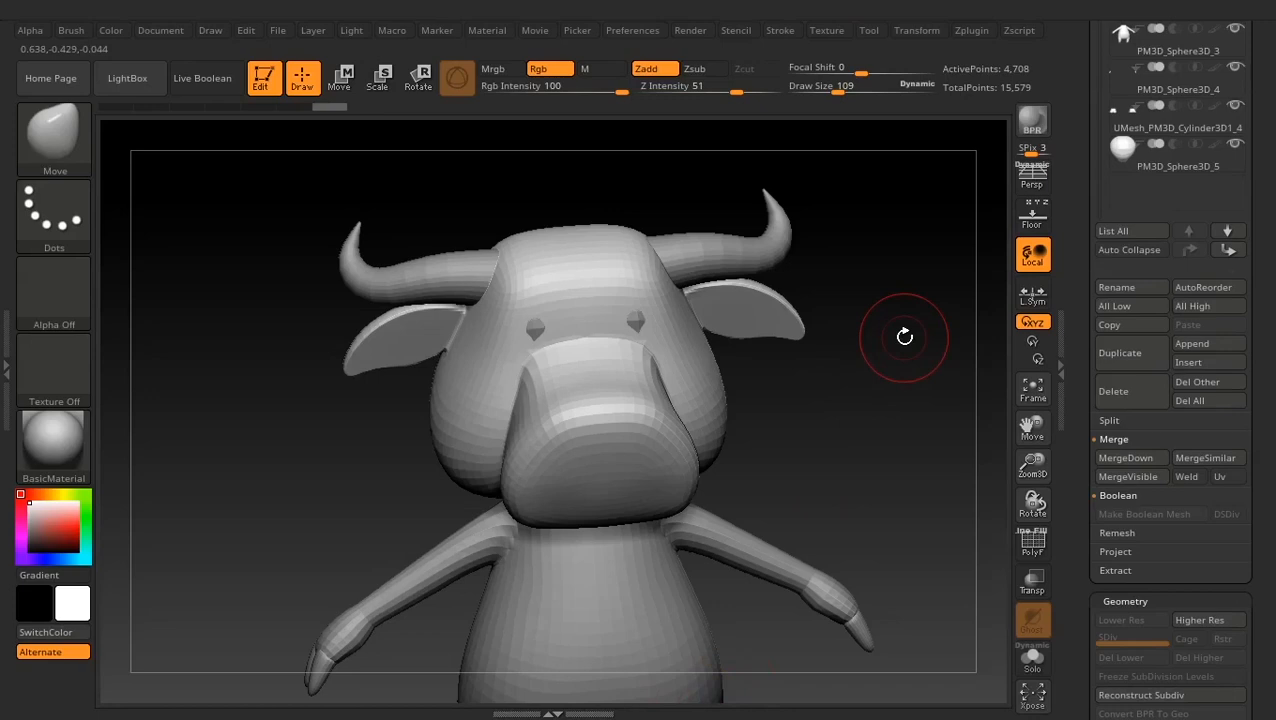
# Return to ZBrush and soften the crease between the muzzle and cheeks with the Smooth brush
pyautogui.moveTo(843, 468)
pyautogui.mouseDown()
pyautogui.moveTo(879, 441)
pyautogui.moveTo(887, 503)
pyautogui.moveTo(906, 510)
pyautogui.mouseUp()
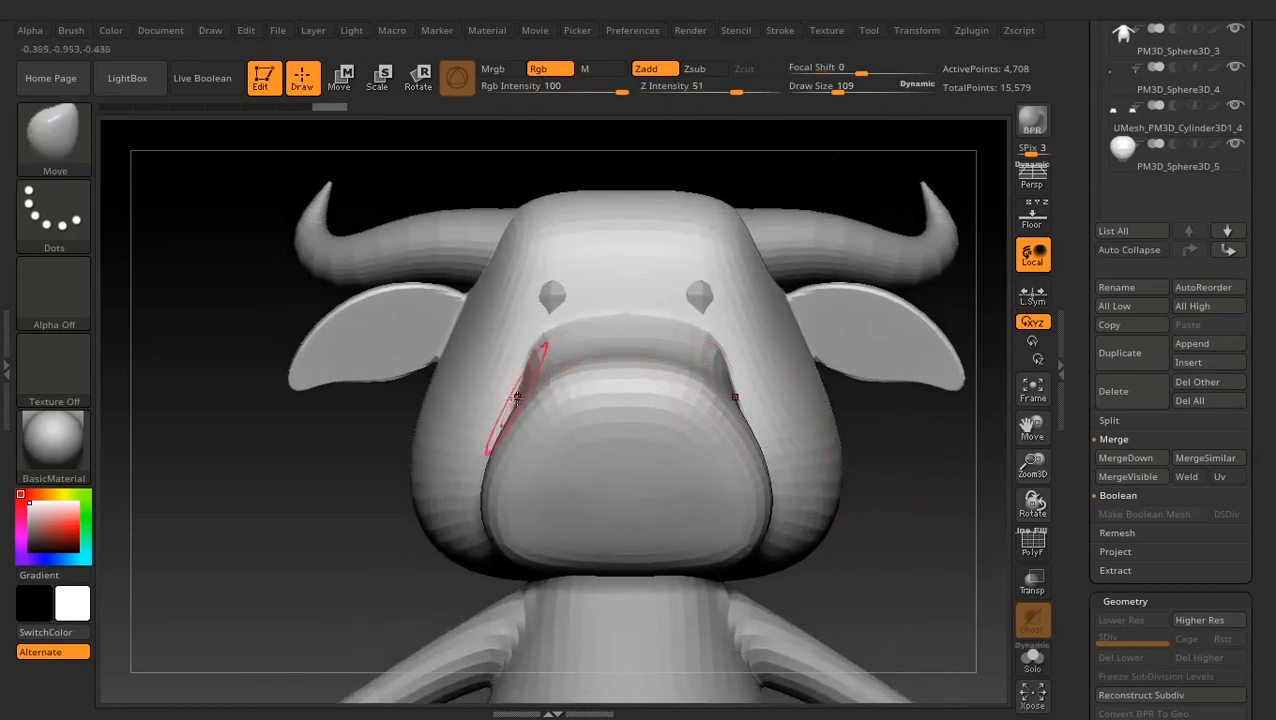
pyautogui.press('shift')
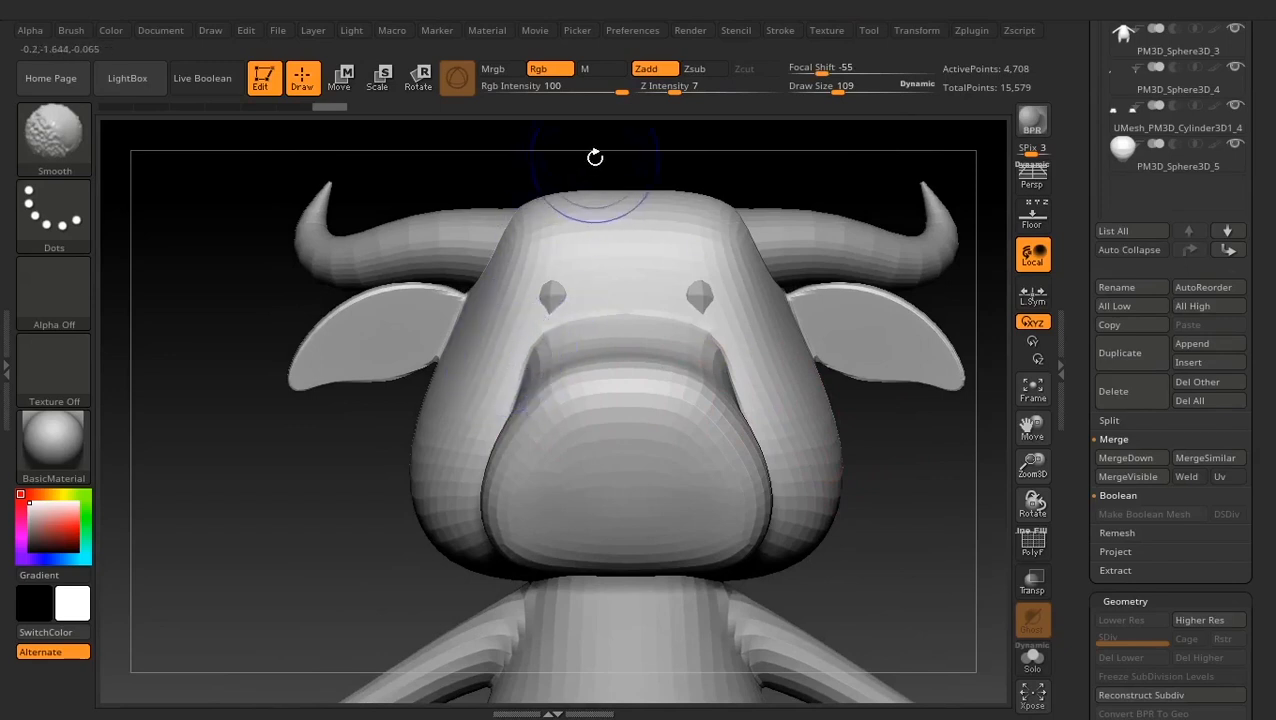
pyautogui.keyDown('shift'); pyautogui.moveTo(547, 350); pyautogui.dragTo(527, 376); pyautogui.keyUp('shift')
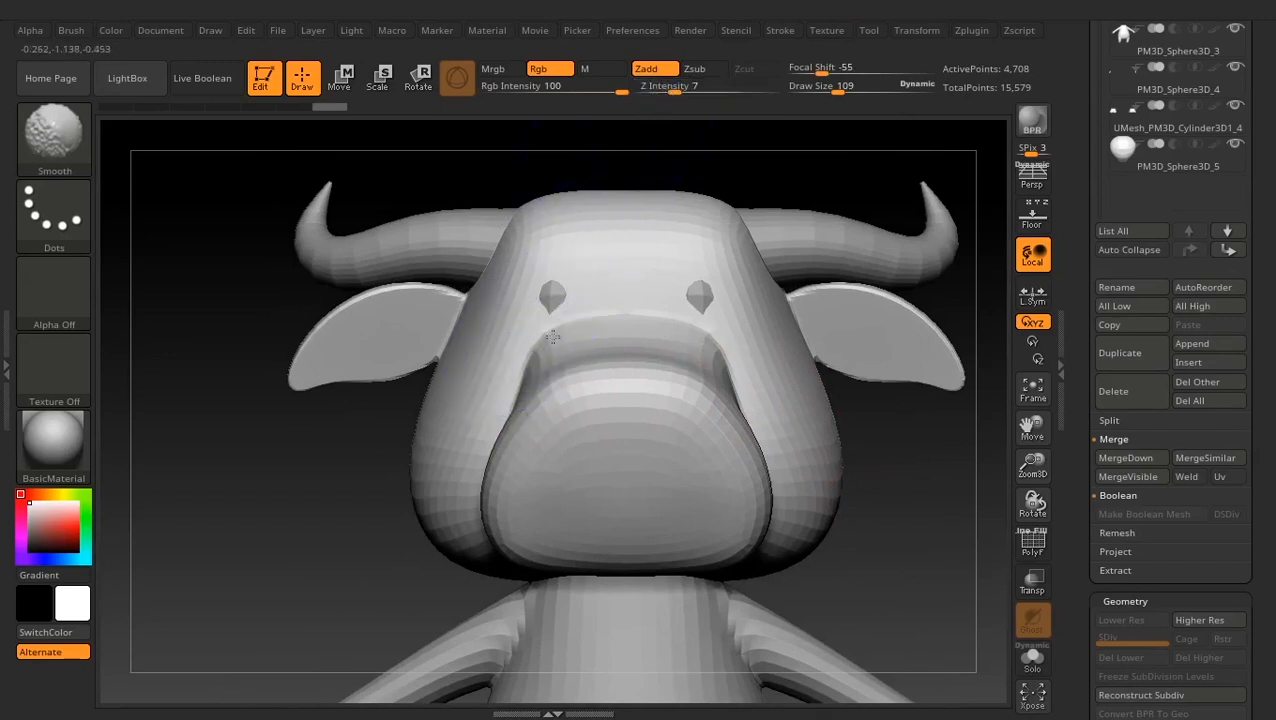
pyautogui.keyDown('shift'); pyautogui.moveTo(585, 318); pyautogui.dragTo(598, 314); pyautogui.keyUp('shift')
pyautogui.keyDown('shift'); pyautogui.moveTo(546, 354); pyautogui.dragTo(499, 422); pyautogui.keyUp('shift')
pyautogui.keyDown('shift'); pyautogui.moveTo(486, 347); pyautogui.dragTo(481, 446); pyautogui.keyUp('shift')
pyautogui.moveTo(934, 504); pyautogui.dragTo(990, 470)
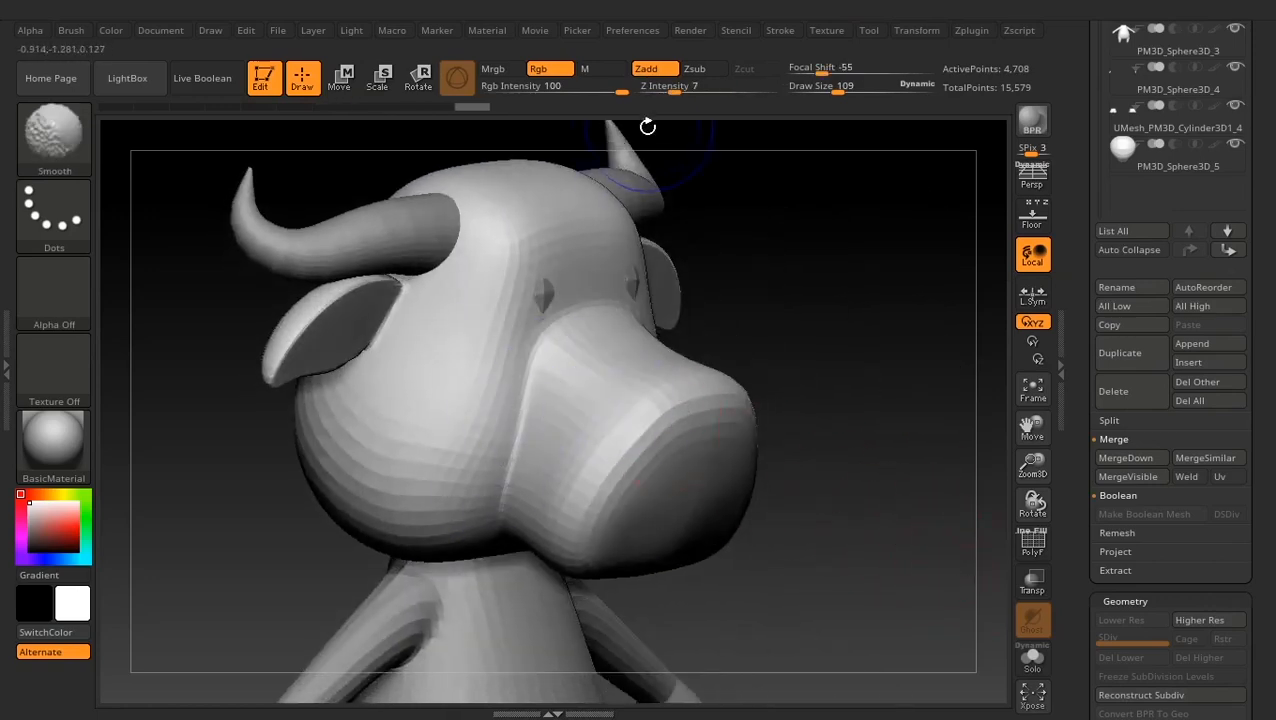
# Set the Smooth brush's Z Intensity to 48 and smooth the muzzle's junction with the cheek and jaw, isolating the head in Solo mode
pyautogui.moveTo(672, 87); pyautogui.dragTo(695, 87)
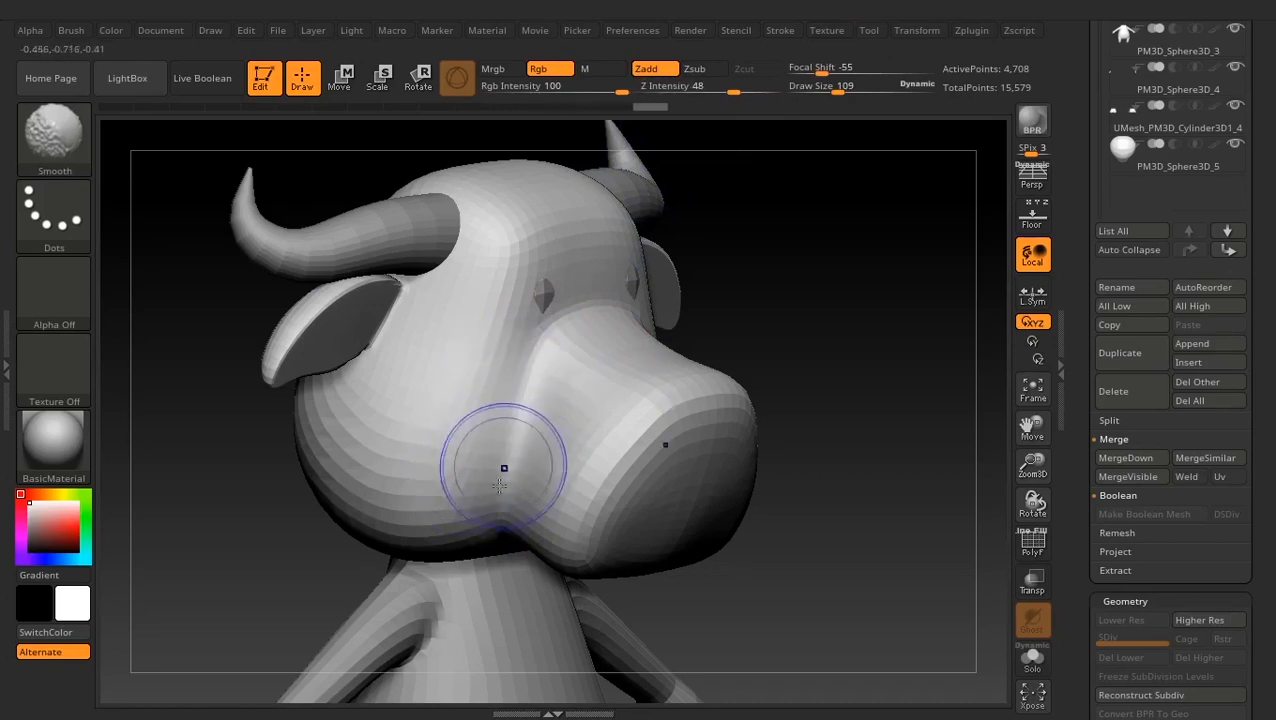
pyautogui.moveTo(792, 541); pyautogui.dragTo(770, 380)
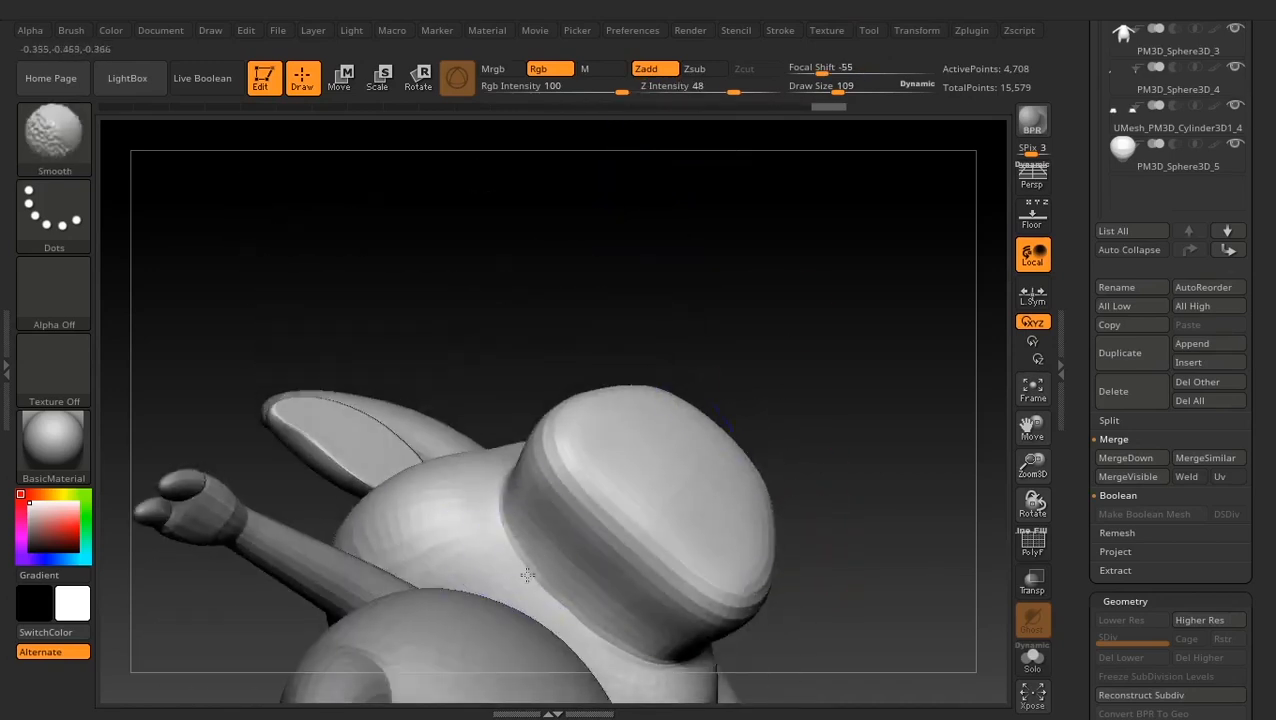
pyautogui.keyDown('shift'); pyautogui.moveTo(607, 600); pyautogui.dragTo(636, 642); pyautogui.keyUp('shift')
pyautogui.click(1034, 659)
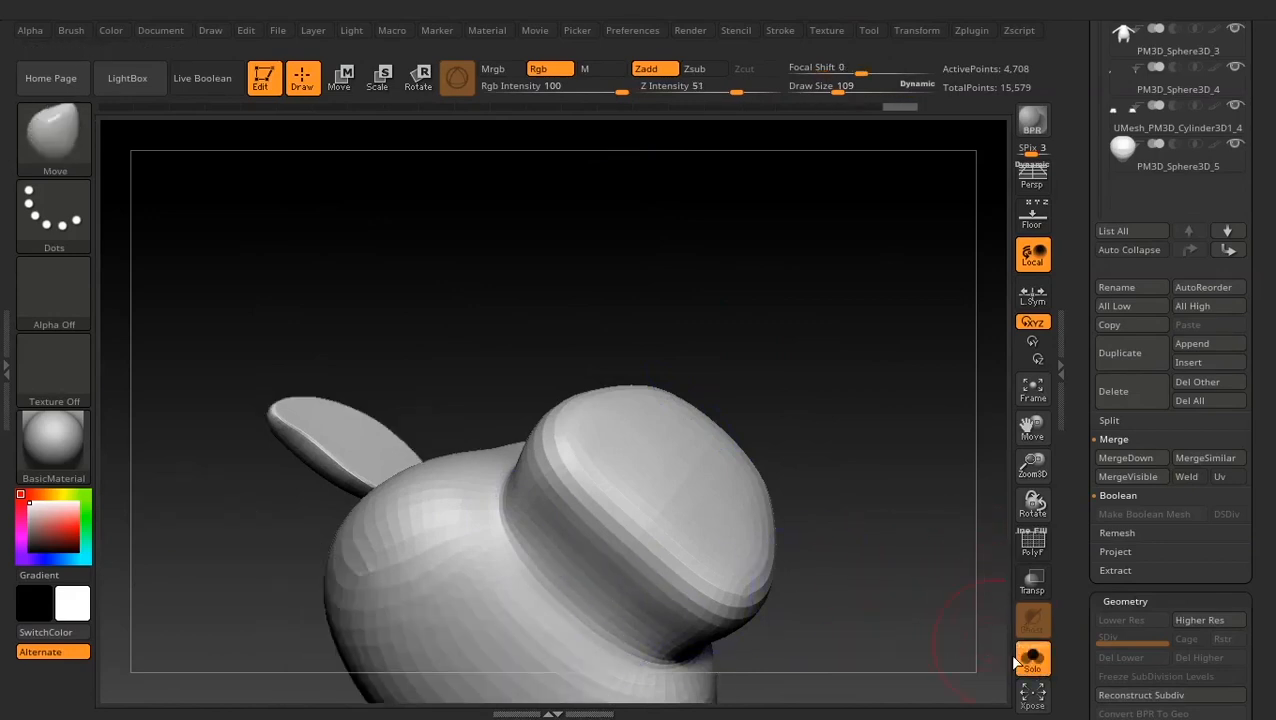
pyautogui.moveTo(814, 395); pyautogui.dragTo(658, 550)
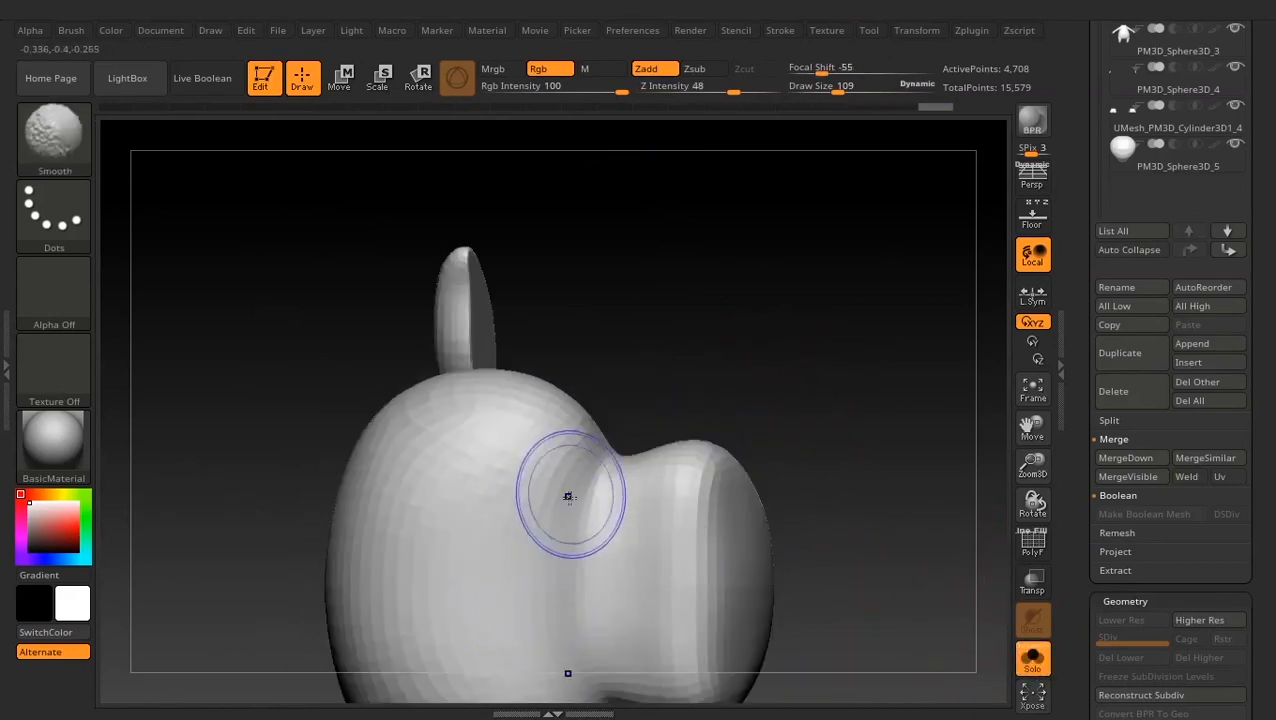
pyautogui.moveTo(810, 575); pyautogui.dragTo(872, 527)
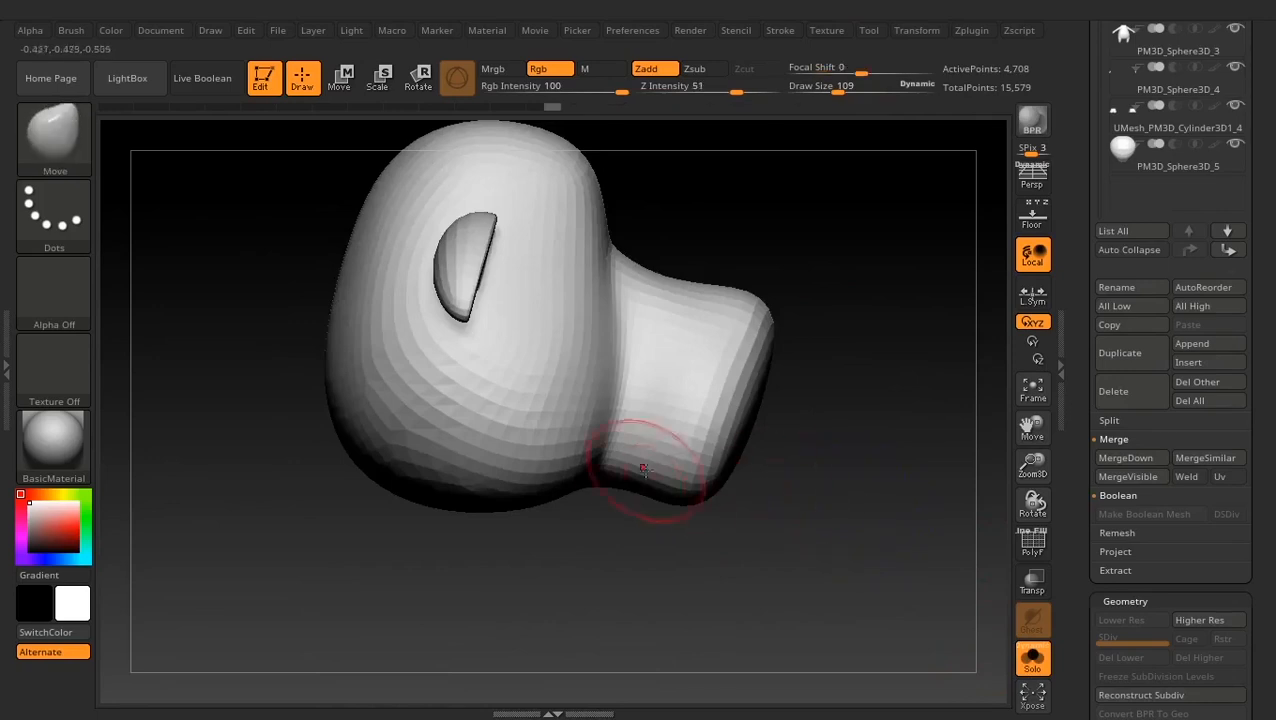
# Display the floor reference drawing behind the isolated head for comparison in side view
pyautogui.click(1038, 225)
pyautogui.moveTo(863, 304); pyautogui.dragTo(868, 396)
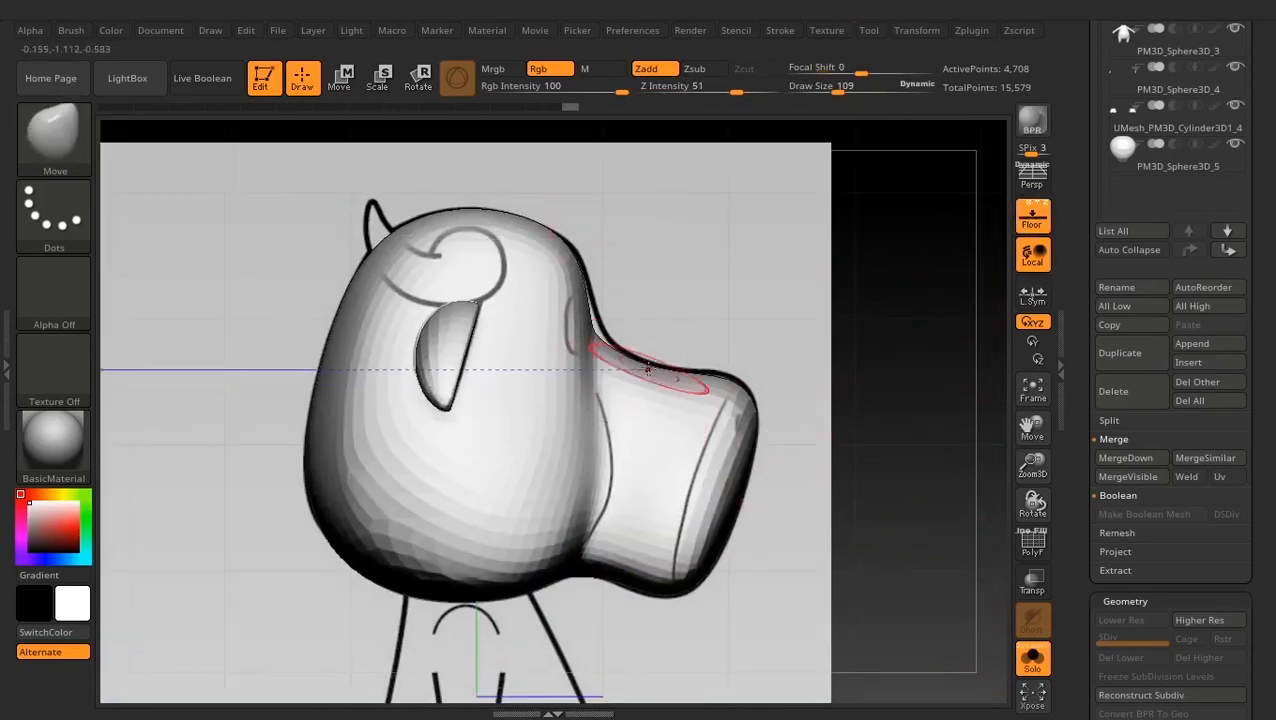
pyautogui.keyDown('alt'); pyautogui.moveTo(756, 279); pyautogui.dragTo(795, 353); pyautogui.keyUp('alt')
pyautogui.keyDown('alt'); pyautogui.moveTo(835, 203); pyautogui.dragTo(793, 415); pyautogui.keyUp('alt')
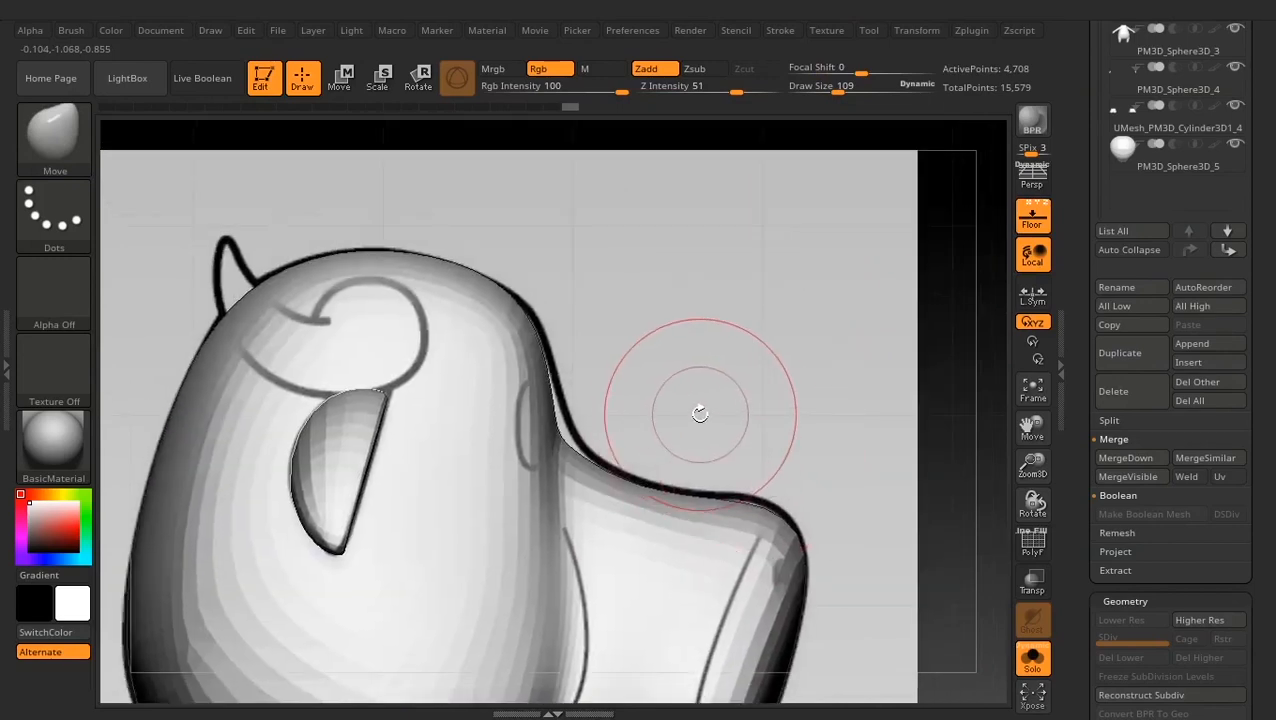
# Match the forehead and nose bridge to the side reference using the Move Topological brush at draw sizes 193 and 138
pyautogui.press('b')
pyautogui.press('m')
pyautogui.press('t')
pyautogui.press('space')
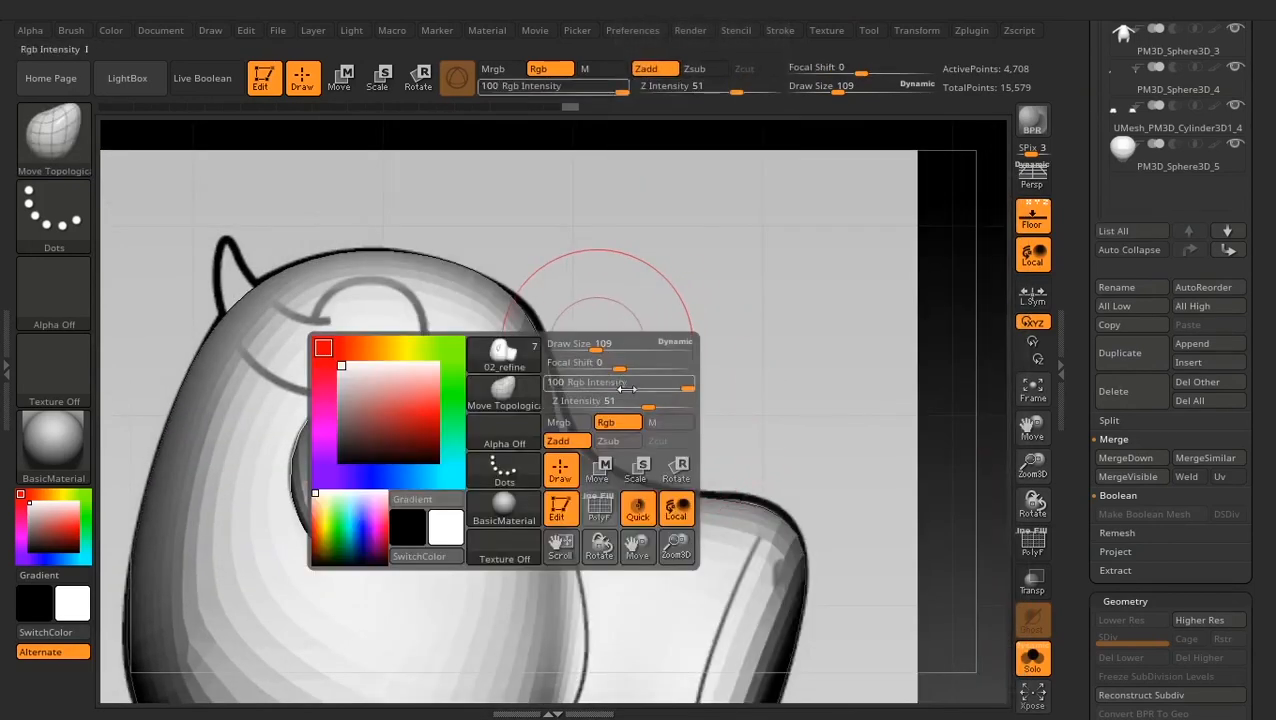
pyautogui.moveTo(598, 352); pyautogui.dragTo(610, 352)
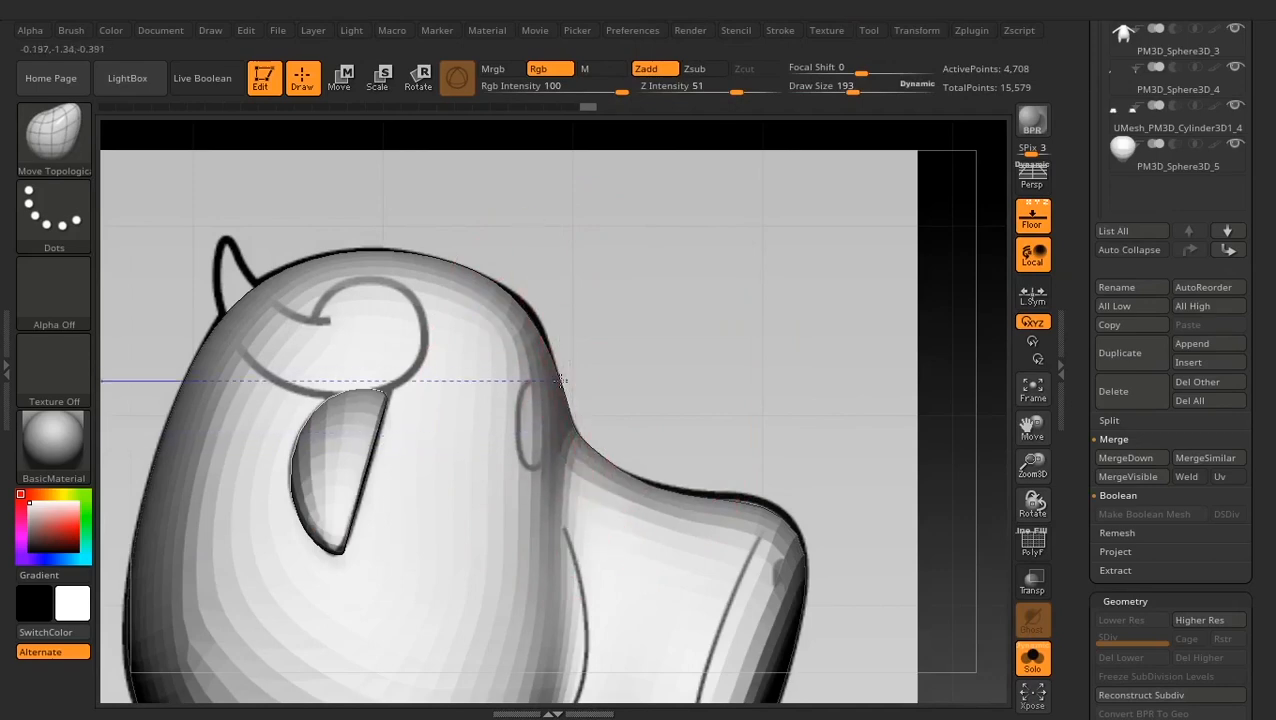
pyautogui.press('space')
pyautogui.moveTo(528, 314); pyautogui.dragTo(519, 315)
pyautogui.moveTo(524, 316)
pyautogui.mouseDown()
pyautogui.moveTo(541, 310)
pyautogui.moveTo(525, 337)
pyautogui.mouseUp()
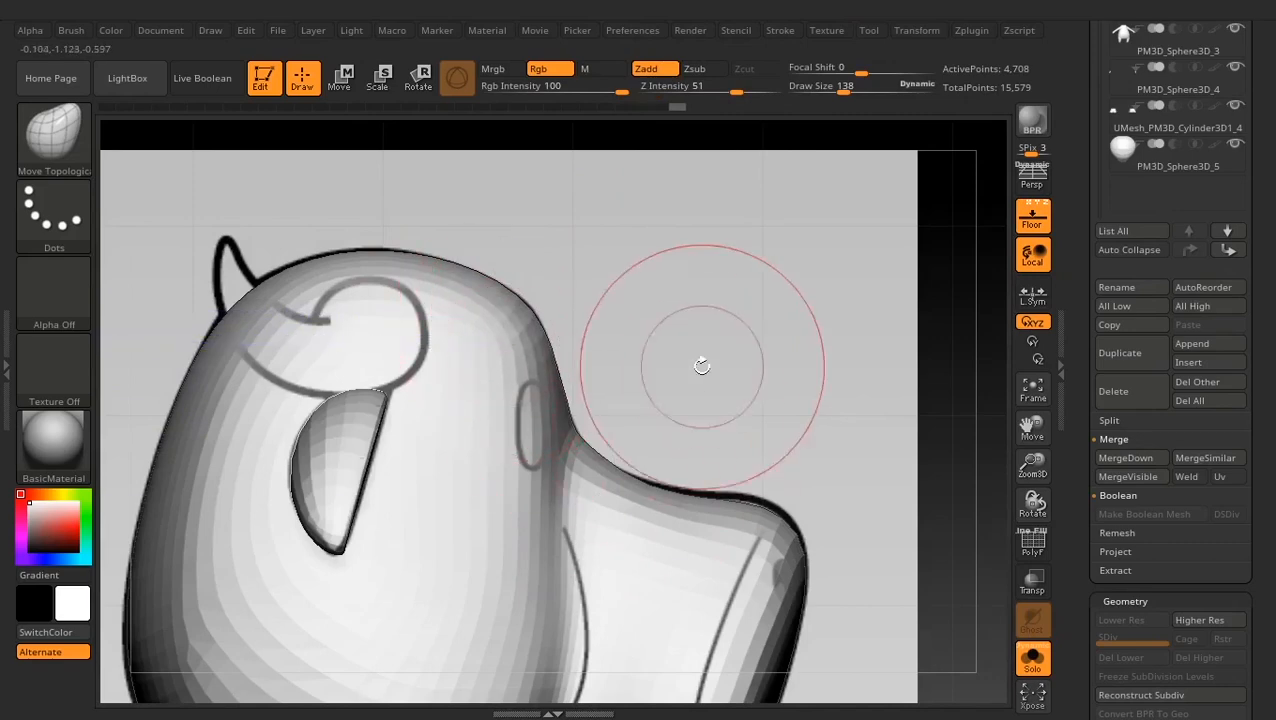
# Pull the cheek edge behind the muzzle and the muzzle's top profile onto the side reference lines
pyautogui.keyDown('alt'); pyautogui.moveTo(703, 365); pyautogui.dragTo(694, 288); pyautogui.keyUp('alt')
pyautogui.moveTo(538, 570); pyautogui.dragTo(556, 592)
pyautogui.moveTo(560, 536); pyautogui.dragTo(567, 535)
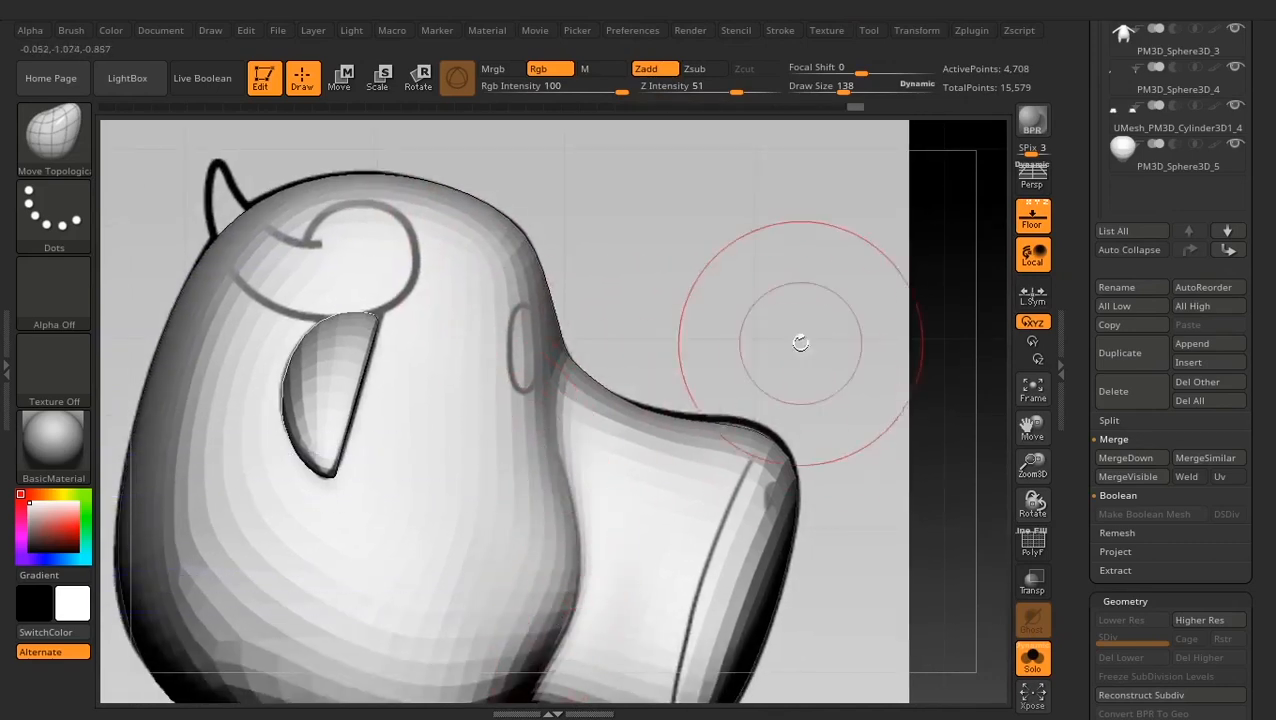
pyautogui.keyDown('alt'); pyautogui.moveTo(800, 342); pyautogui.dragTo(807, 193); pyautogui.keyUp('alt')
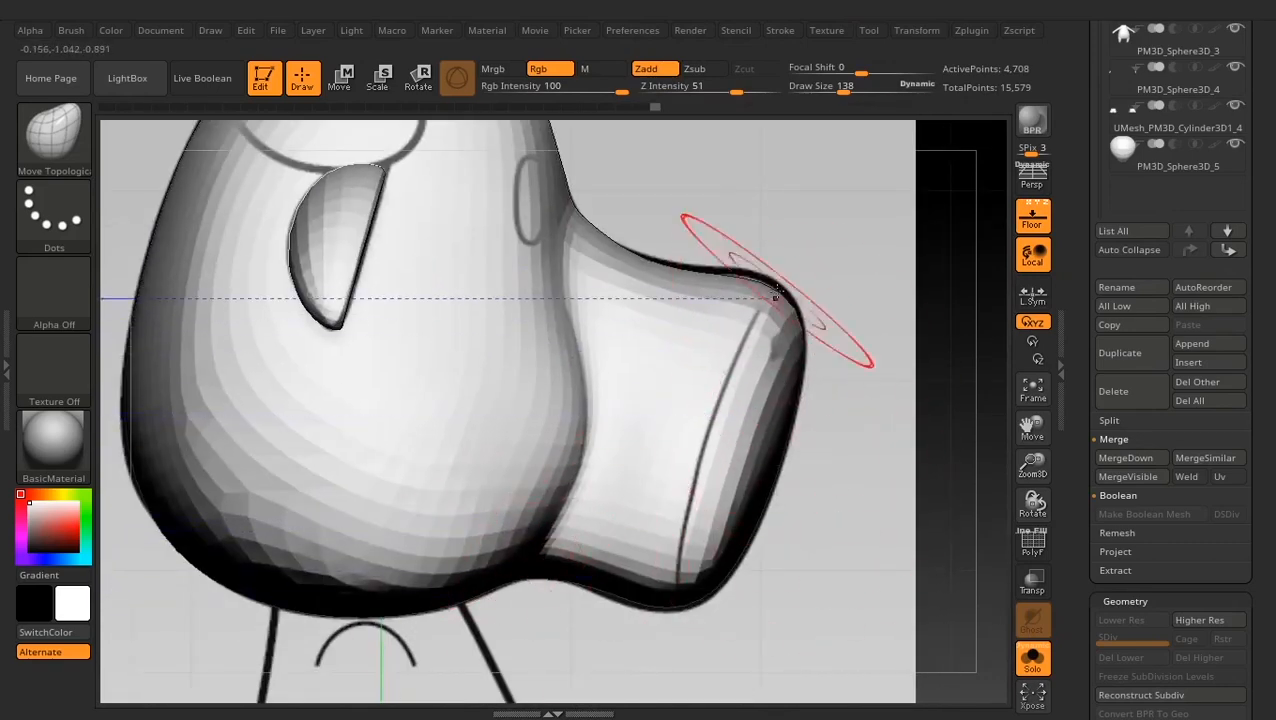
pyautogui.moveTo(690, 274); pyautogui.dragTo(691, 267)
# Reshape the muzzle's front and lower end to the side reference with draw sizes 258 and 181
pyautogui.press('space')
pyautogui.moveTo(808, 395); pyautogui.dragTo(827, 395)
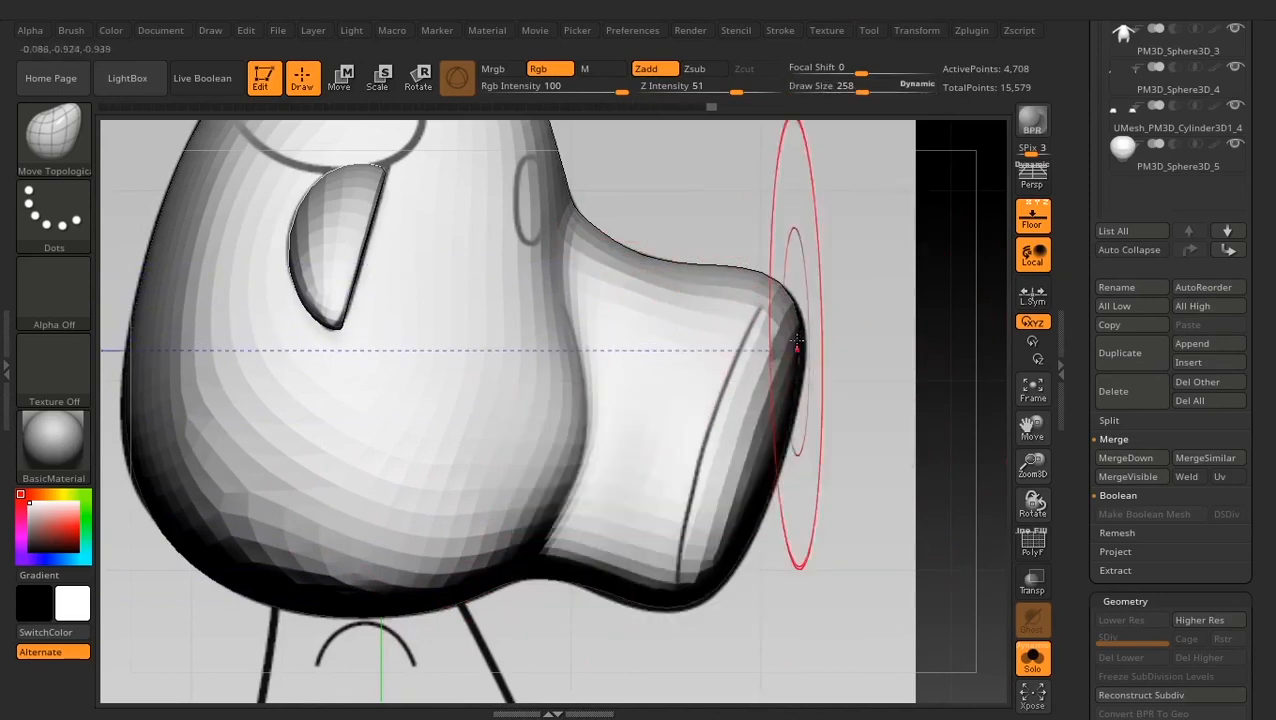
pyautogui.press('space')
pyautogui.moveTo(712, 428); pyautogui.dragTo(700, 428)
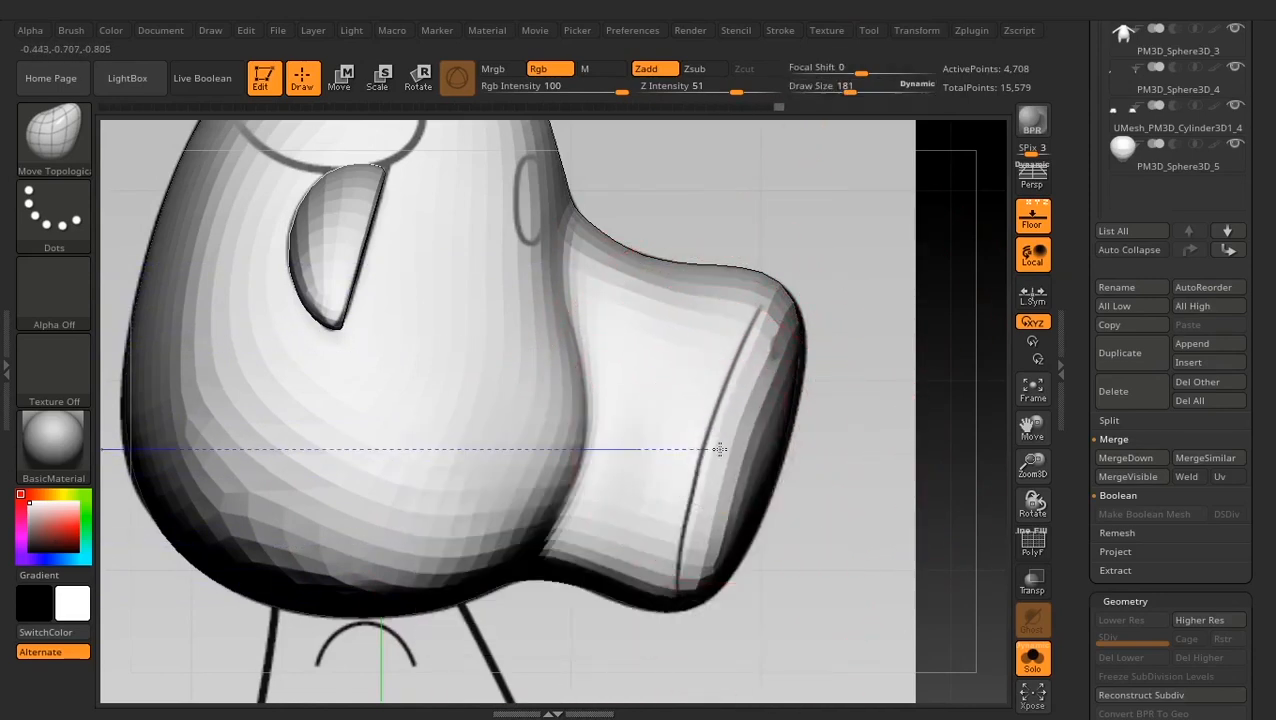
pyautogui.moveTo(760, 350); pyautogui.dragTo(759, 335)
pyautogui.moveTo(703, 516); pyautogui.dragTo(688, 514)
pyautogui.moveTo(790, 407); pyautogui.dragTo(782, 405)
pyautogui.moveTo(868, 541); pyautogui.dragTo(785, 548)
pyautogui.moveTo(706, 586); pyautogui.dragTo(692, 574)
pyautogui.keyDown('shift'); pyautogui.moveTo(822, 518); pyautogui.dragTo(880, 480); pyautogui.keyUp('shift')
# Align the edge around the muzzle's front face with the reference curve using draw size 92
pyautogui.press('space')
pyautogui.moveTo(707, 426); pyautogui.dragTo(692, 426)
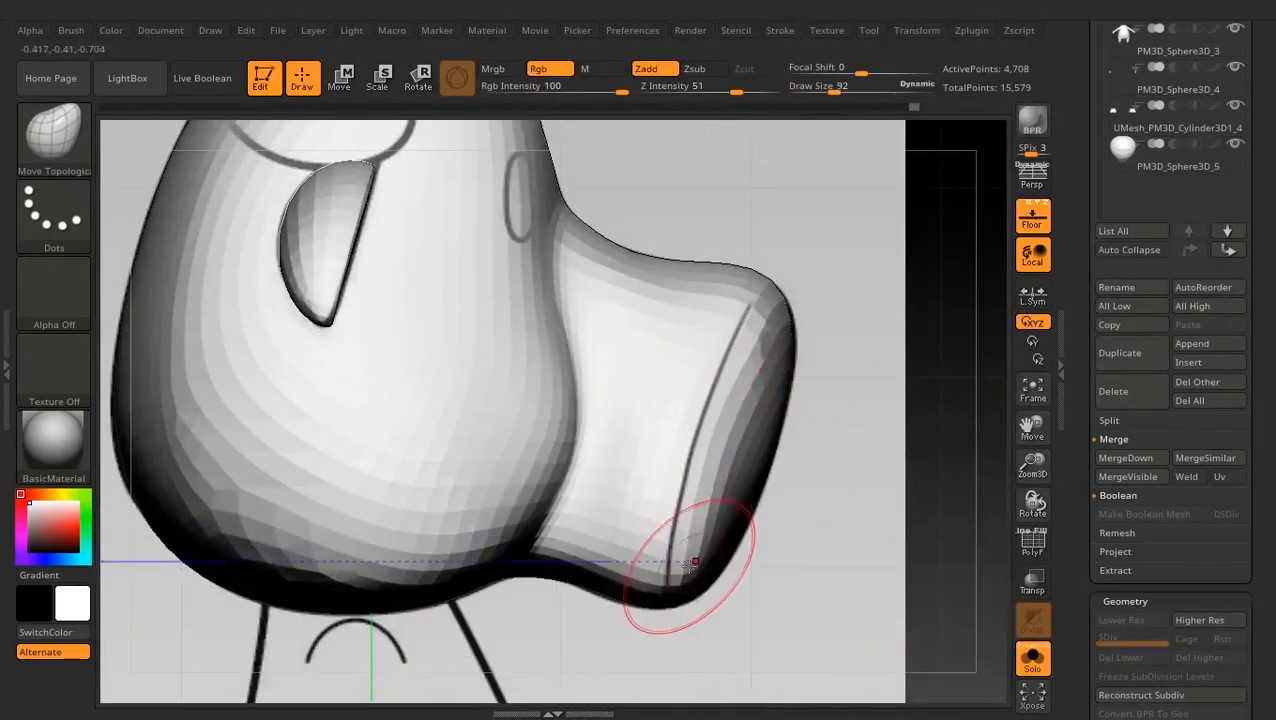
pyautogui.moveTo(689, 515); pyautogui.dragTo(687, 524)
pyautogui.moveTo(729, 384); pyautogui.dragTo(719, 389)
pyautogui.moveTo(752, 327); pyautogui.dragTo(759, 307)
pyautogui.moveTo(706, 456); pyautogui.dragTo(701, 455)
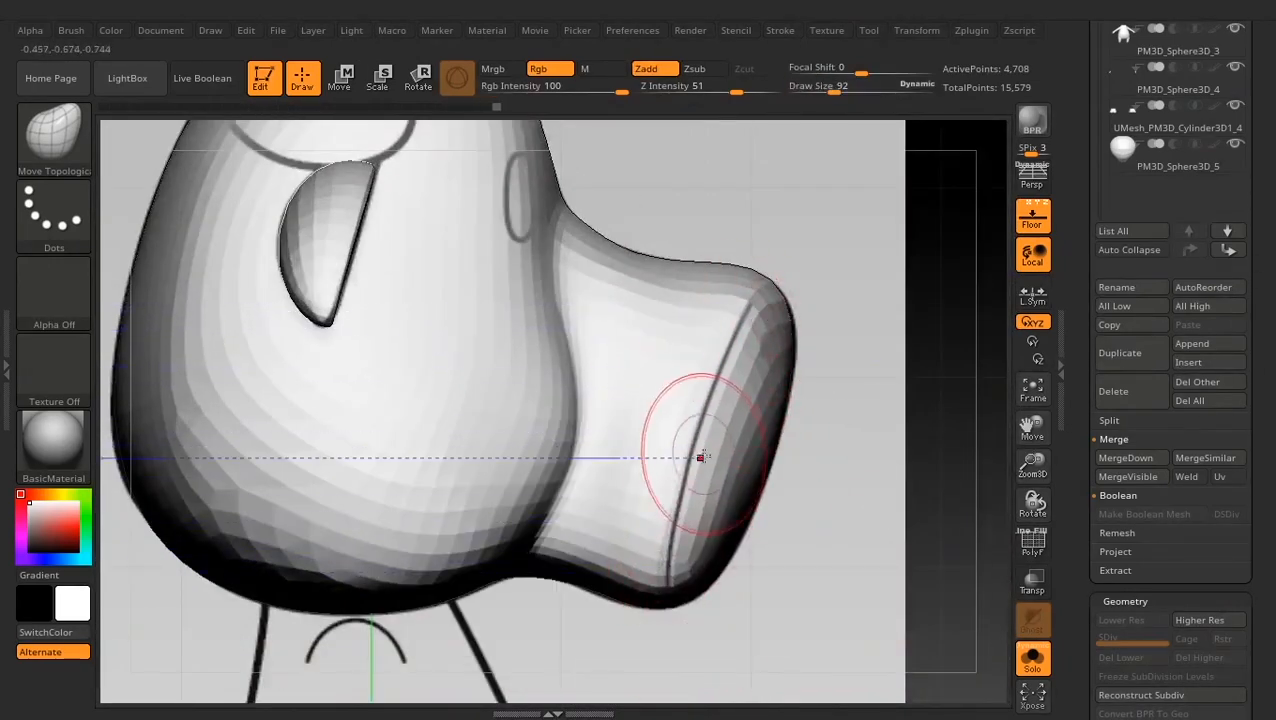
pyautogui.moveTo(679, 560); pyautogui.dragTo(676, 560)
pyautogui.moveTo(692, 477); pyautogui.dragTo(676, 463)
# Set the Smooth brush's Z Intensity to 8 and fit the cheek outline to the front reference using Move Topological at draw size 170
pyautogui.moveTo(840, 468); pyautogui.dragTo(708, 490)
pyautogui.keyDown('shift'); pyautogui.click(678, 88); pyautogui.keyUp('shift')
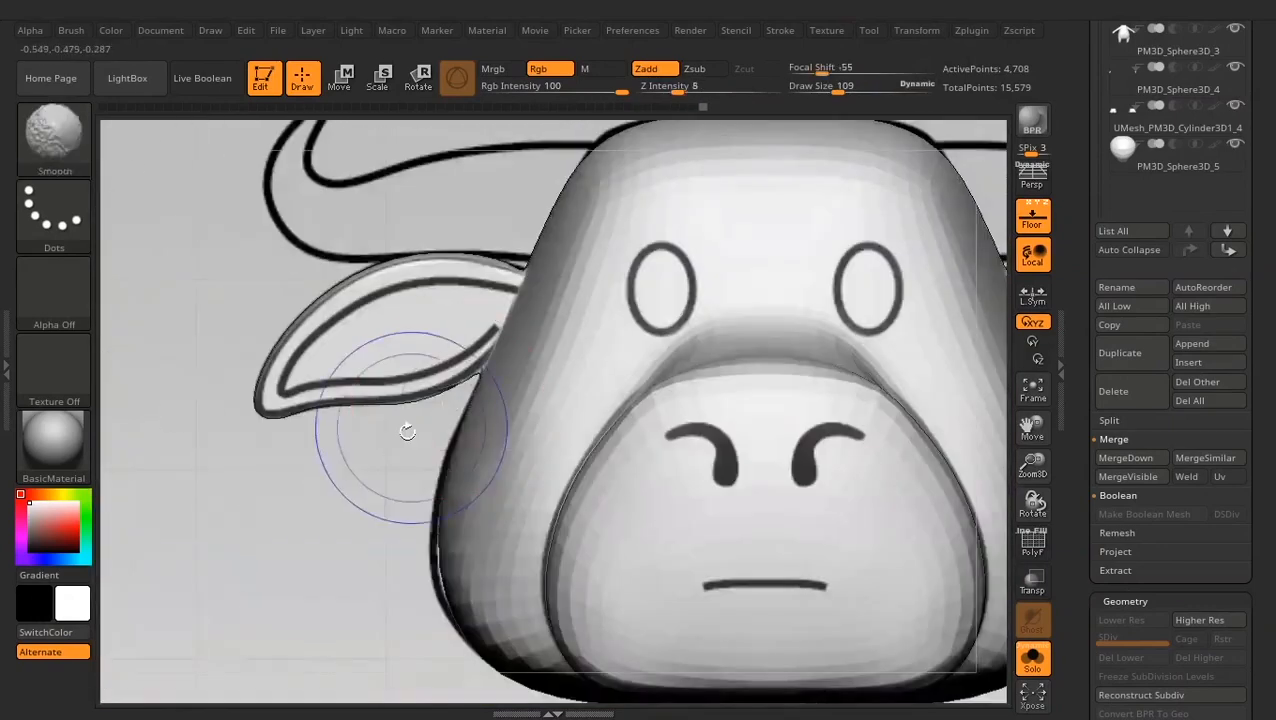
pyautogui.press('space')
pyautogui.moveTo(430, 428); pyautogui.dragTo(480, 428)
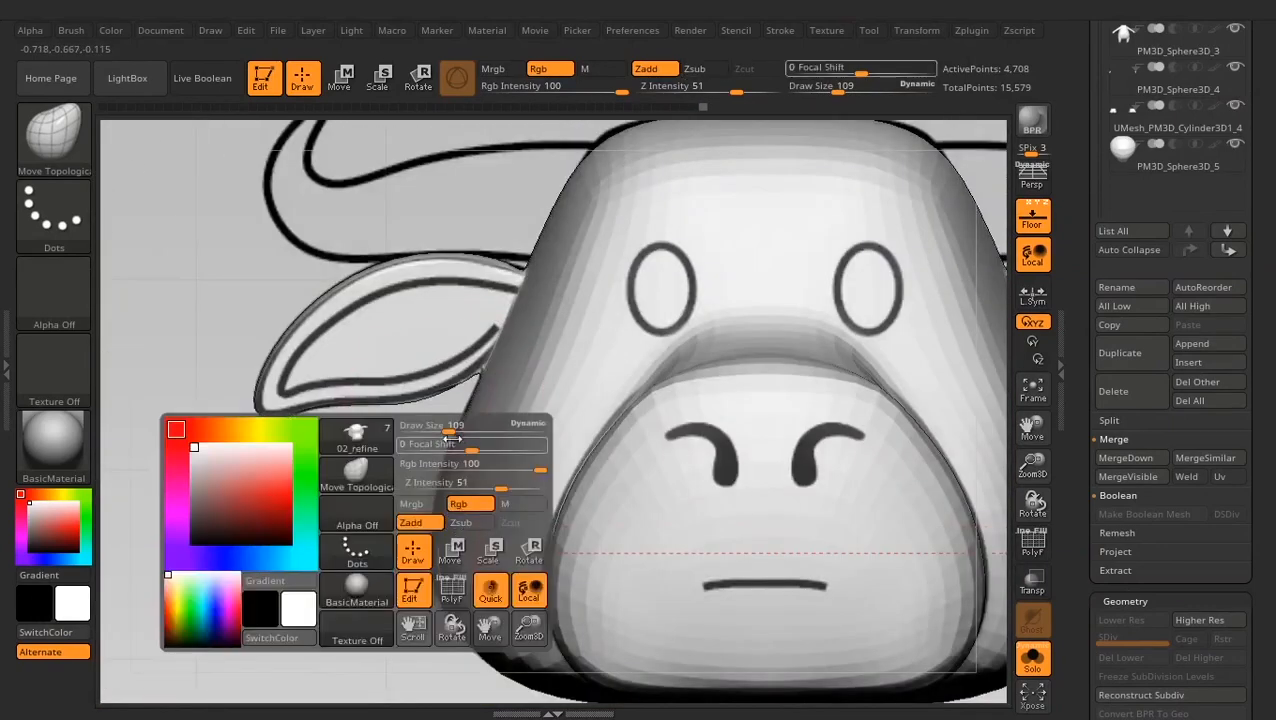
pyautogui.moveTo(432, 543); pyautogui.dragTo(429, 545)
pyautogui.keyDown('alt'); pyautogui.moveTo(459, 668); pyautogui.dragTo(458, 545); pyautogui.keyUp('alt')
pyautogui.moveTo(468, 520); pyautogui.dragTo(463, 525)
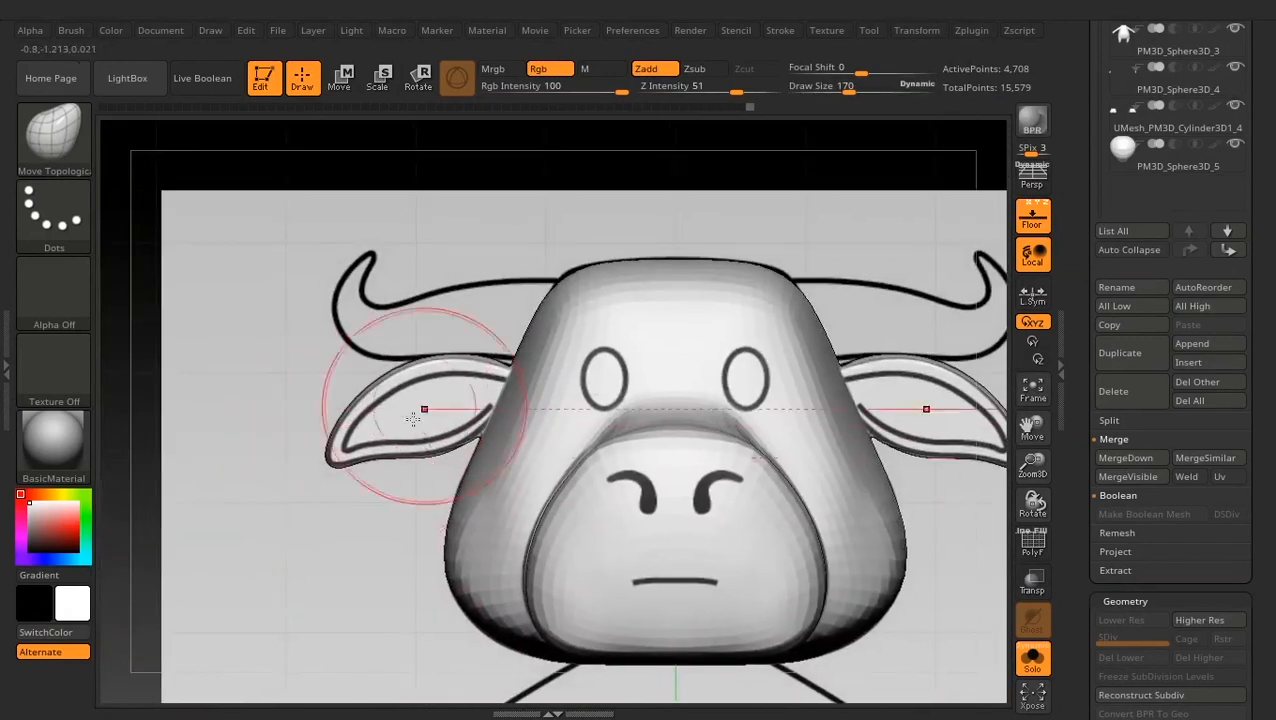
# Fit the head's upper side outline and crown corner to the front reference using Move Topological at draw size 100
pyautogui.press('space')
pyautogui.moveTo(588, 262)
pyautogui.mouseDown()
pyautogui.moveTo(566, 262)
pyautogui.moveTo(577, 262)
pyautogui.mouseUp()
pyautogui.moveTo(578, 205)
pyautogui.mouseDown()
pyautogui.moveTo(604, 273)
pyautogui.moveTo(575, 234)
pyautogui.moveTo(498, 290)
pyautogui.moveTo(484, 174)
pyautogui.moveTo(498, 400)
pyautogui.mouseUp()
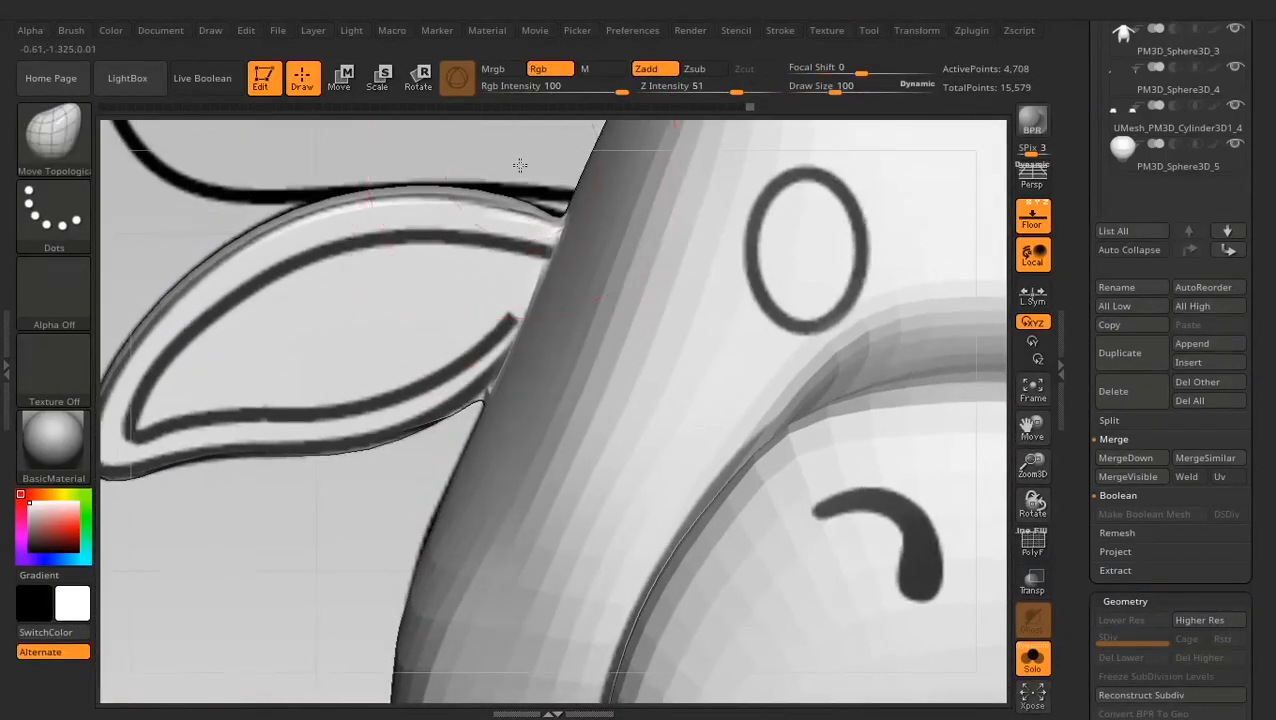
pyautogui.keyDown('alt'); pyautogui.moveTo(520, 165); pyautogui.dragTo(498, 450); pyautogui.keyUp('alt')
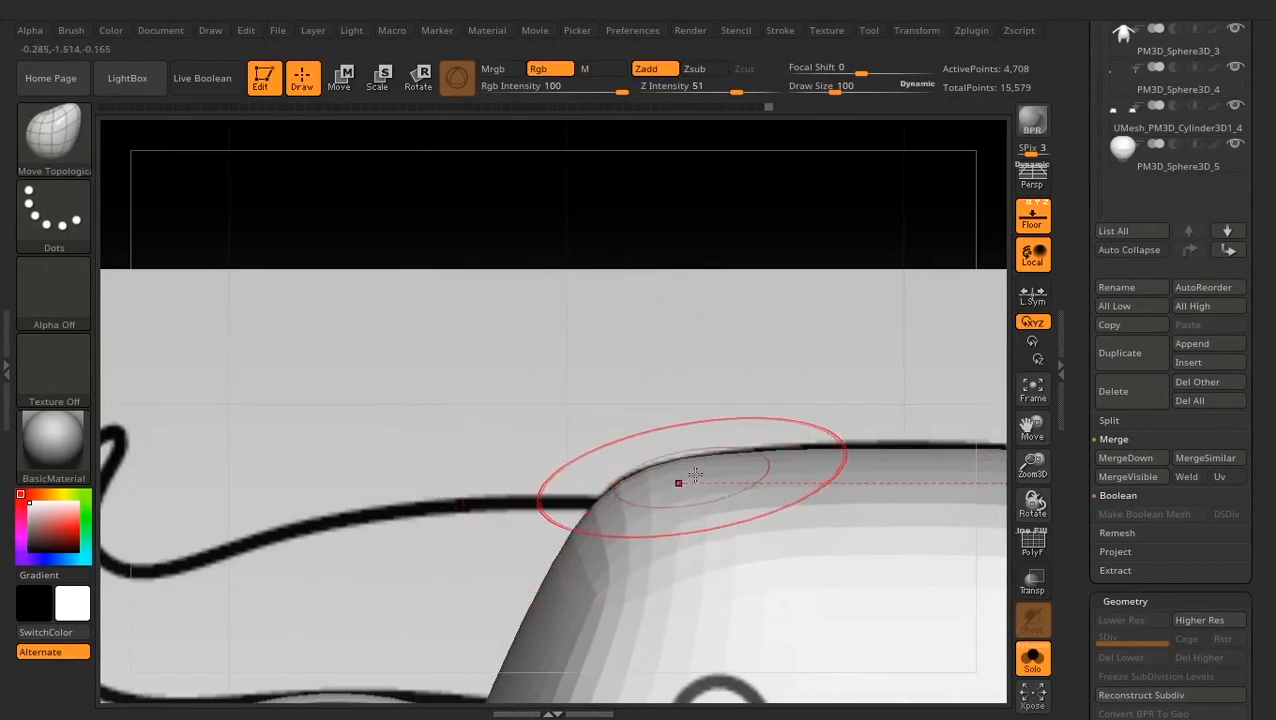
pyautogui.keyDown('alt'); pyautogui.moveTo(669, 359); pyautogui.dragTo(672, 304); pyautogui.keyUp('alt')
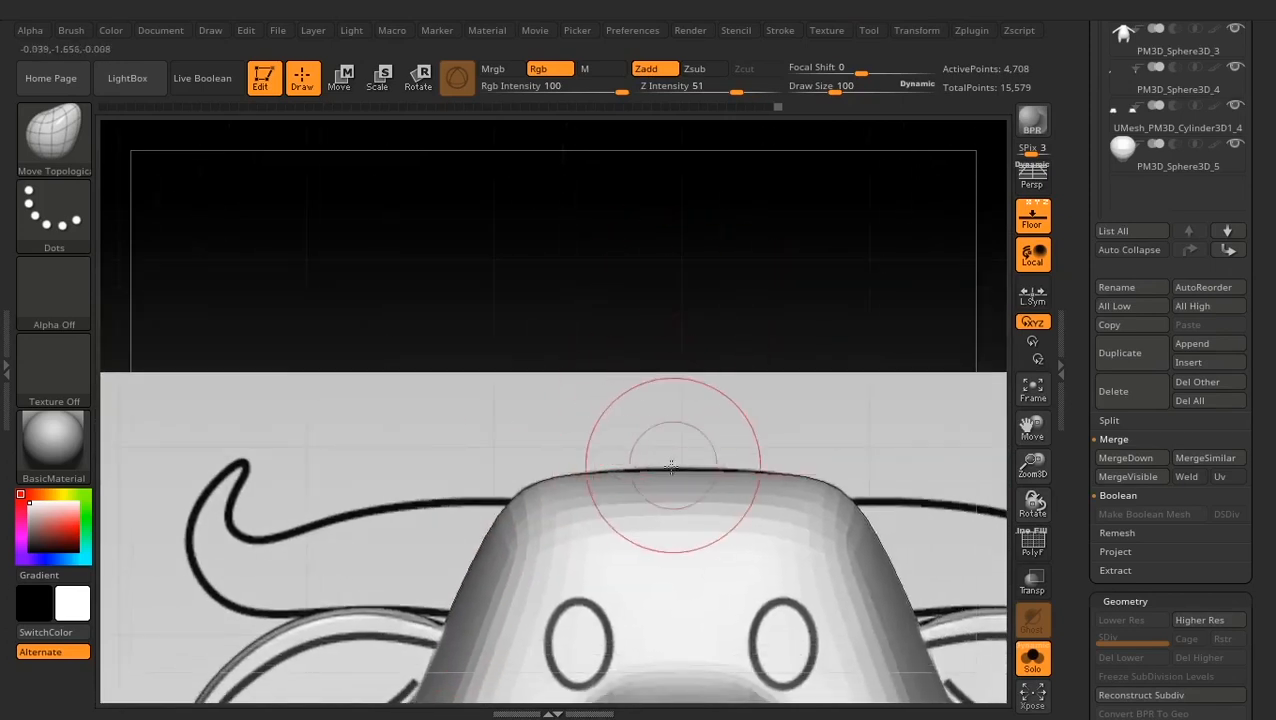
# Fit the crown, forehead and back of the head to the side reference lines using draw size 170
pyautogui.press('space')
pyautogui.moveTo(685, 427)
pyautogui.mouseDown()
pyautogui.moveTo(699, 427)
pyautogui.moveTo(590, 490)
pyautogui.mouseUp()
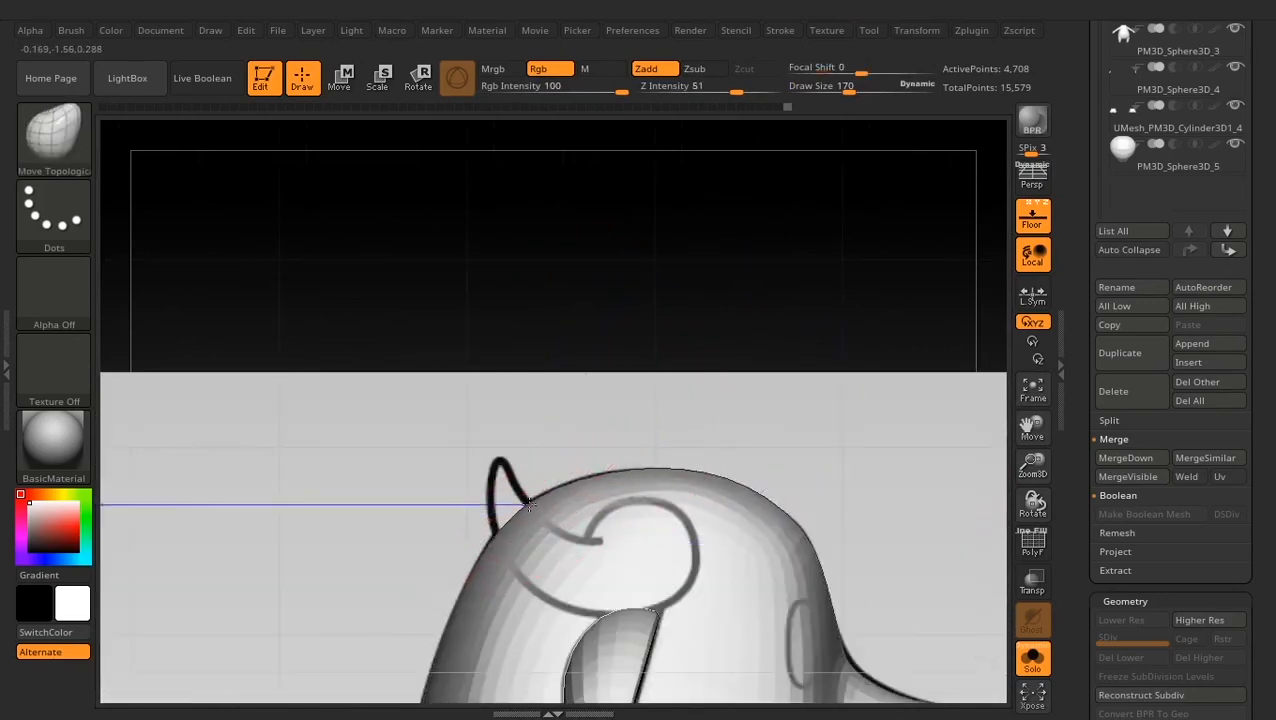
pyautogui.keyDown('alt'); pyautogui.moveTo(850, 450); pyautogui.dragTo(829, 319); pyautogui.keyUp('alt')
pyautogui.moveTo(761, 505)
pyautogui.keyDown('alt'); pyautogui.mouseDown()
pyautogui.moveTo(735, 365)
pyautogui.moveTo(753, 366)
pyautogui.moveTo(783, 470)
pyautogui.mouseUp(); pyautogui.keyUp('alt')
pyautogui.moveTo(798, 411); pyautogui.dragTo(795, 409)
pyautogui.moveTo(856, 543); pyautogui.dragTo(852, 546)
pyautogui.keyDown('alt'); pyautogui.moveTo(908, 468); pyautogui.dragTo(762, 245); pyautogui.keyUp('alt')
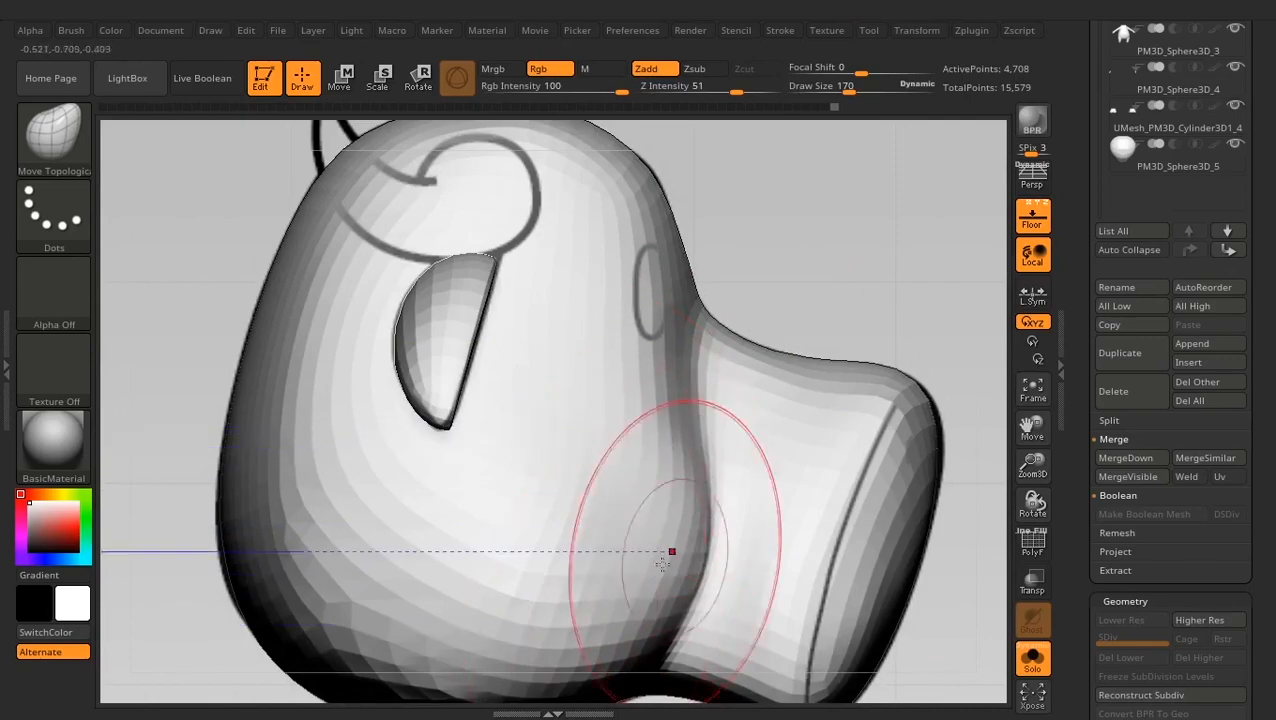
pyautogui.moveTo(965, 601)
pyautogui.keyDown('alt'); pyautogui.mouseDown()
pyautogui.moveTo(940, 535)
pyautogui.moveTo(900, 593)
pyautogui.moveTo(963, 353)
pyautogui.mouseUp(); pyautogui.keyUp('alt')
# Hide the reference drawings, then reshape and smooth the cheek and the crease where it meets the muzzle
pyautogui.click(1032, 214)
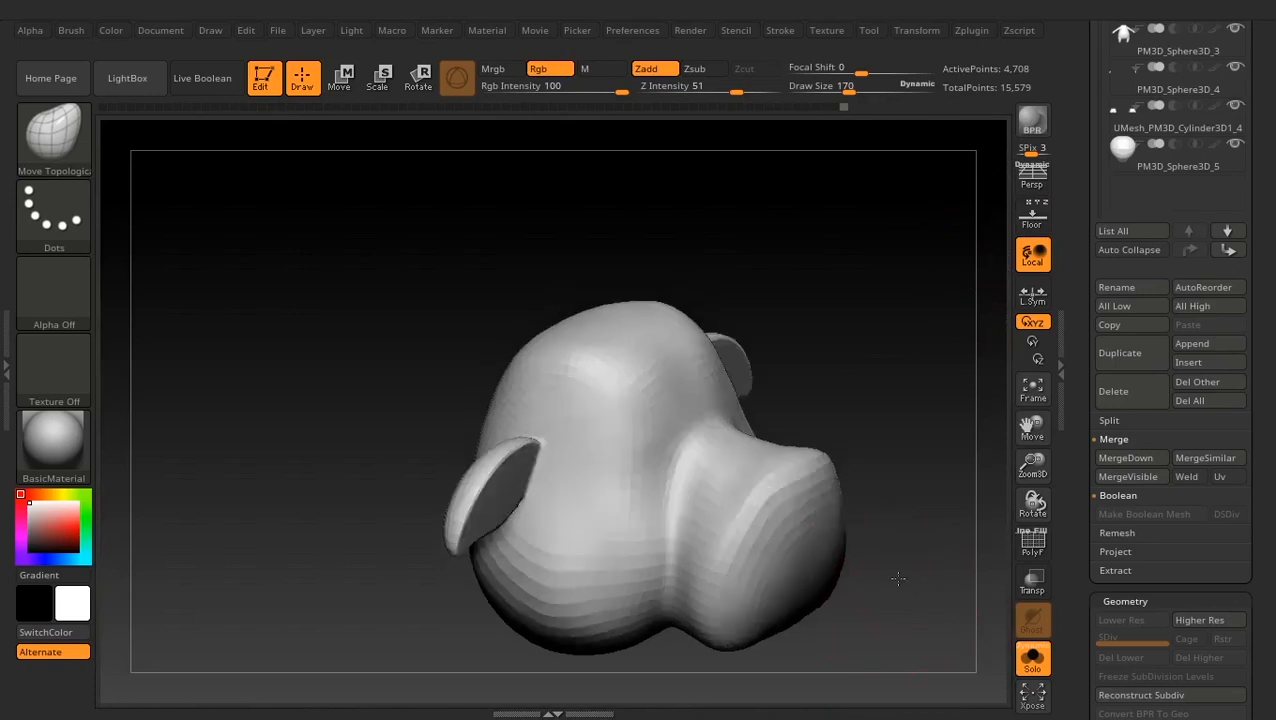
pyautogui.moveTo(898, 578); pyautogui.dragTo(636, 543)
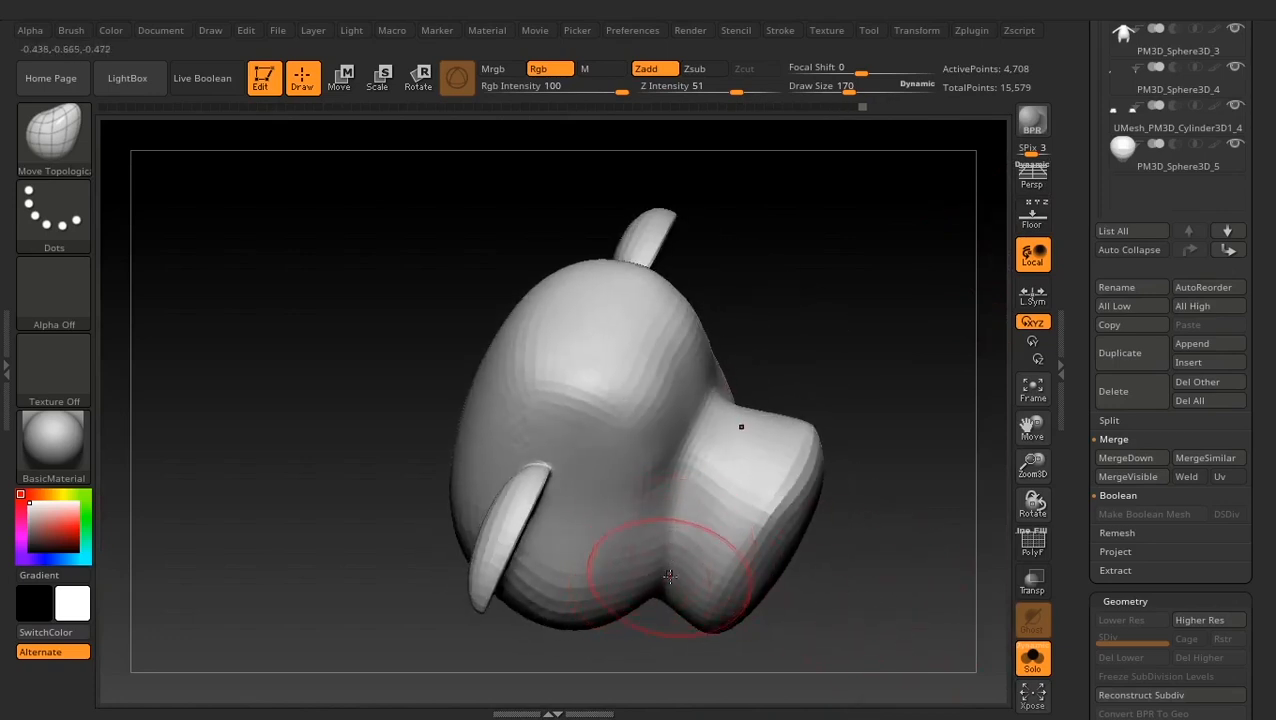
pyautogui.moveTo(878, 574)
pyautogui.mouseDown()
pyautogui.moveTo(868, 604)
pyautogui.moveTo(874, 592)
pyautogui.mouseUp()
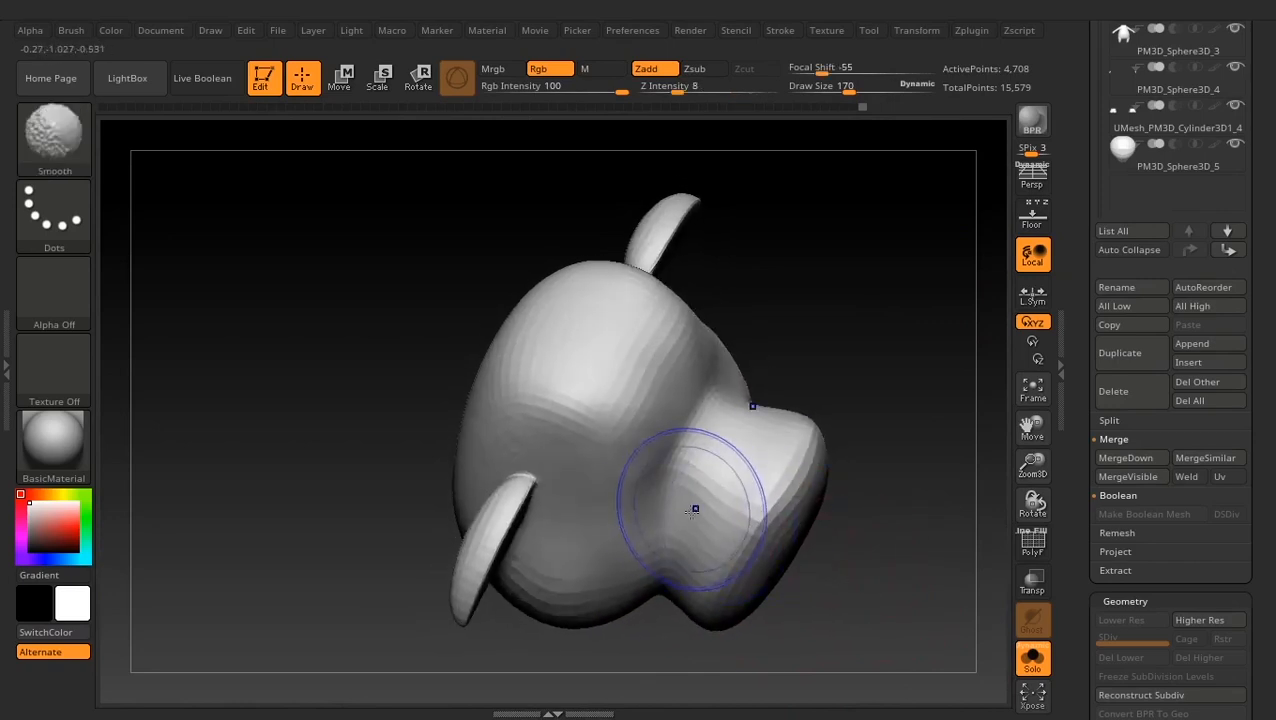
pyautogui.keyDown('shift'); pyautogui.moveTo(695, 509); pyautogui.dragTo(666, 514); pyautogui.keyUp('shift')
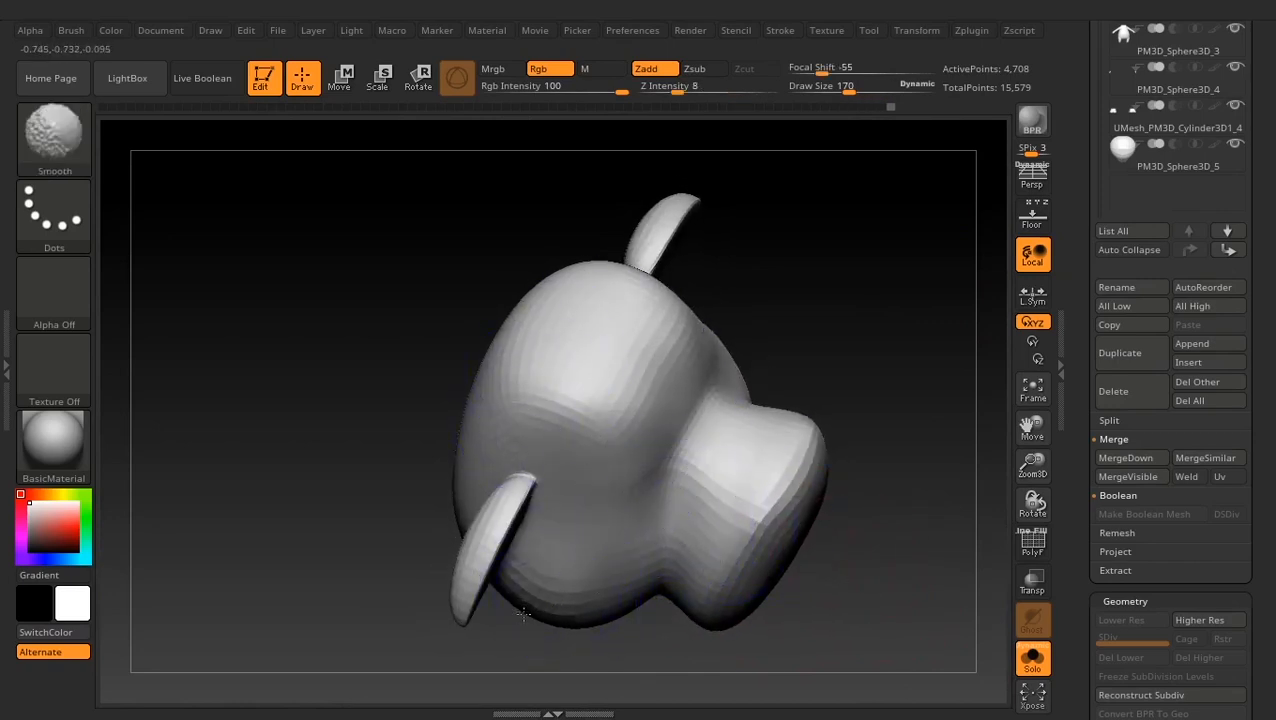
pyautogui.keyDown('shift'); pyautogui.moveTo(523, 614); pyautogui.dragTo(560, 600); pyautogui.keyUp('shift')
pyautogui.moveTo(649, 624)
pyautogui.mouseDown()
pyautogui.moveTo(697, 624)
pyautogui.moveTo(742, 553)
pyautogui.mouseUp()
pyautogui.moveTo(632, 590)
pyautogui.mouseDown()
pyautogui.moveTo(691, 479)
pyautogui.moveTo(726, 362)
pyautogui.moveTo(741, 501)
pyautogui.moveTo(684, 484)
pyautogui.mouseUp()
# Round out the upper and back surface of the head using Move Topological at draw size 218
pyautogui.press('space')
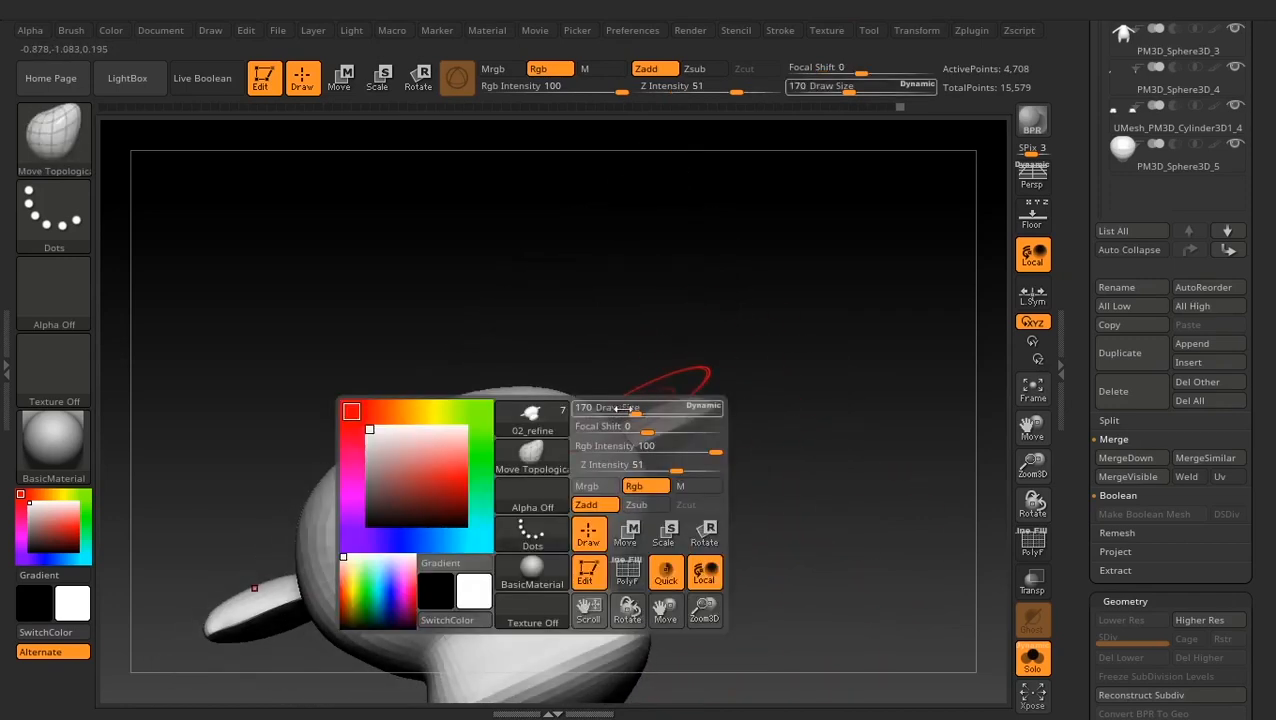
pyautogui.moveTo(629, 408); pyautogui.dragTo(641, 408)
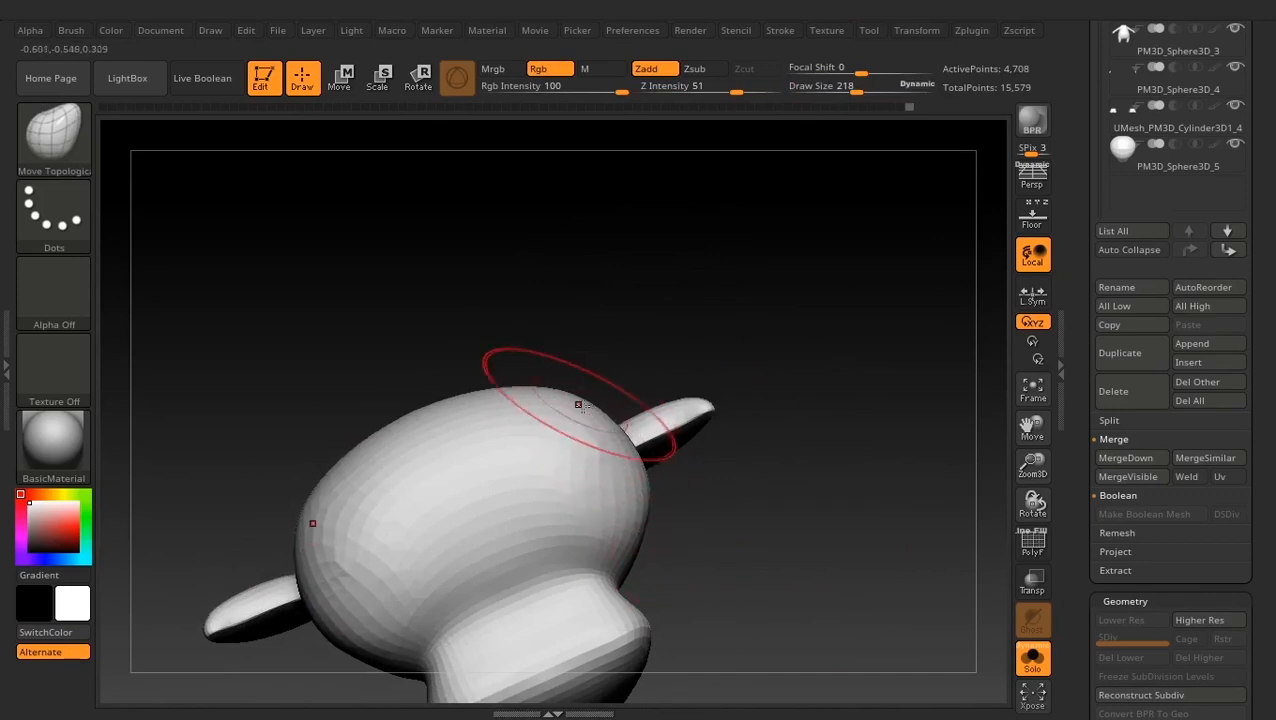
pyautogui.moveTo(535, 390)
pyautogui.mouseDown()
pyautogui.moveTo(682, 455)
pyautogui.moveTo(534, 374)
pyautogui.mouseUp()
pyautogui.moveTo(505, 334); pyautogui.dragTo(508, 337)
pyautogui.keyDown('shift'); pyautogui.moveTo(740, 464); pyautogui.dragTo(738, 366); pyautogui.keyUp('shift')
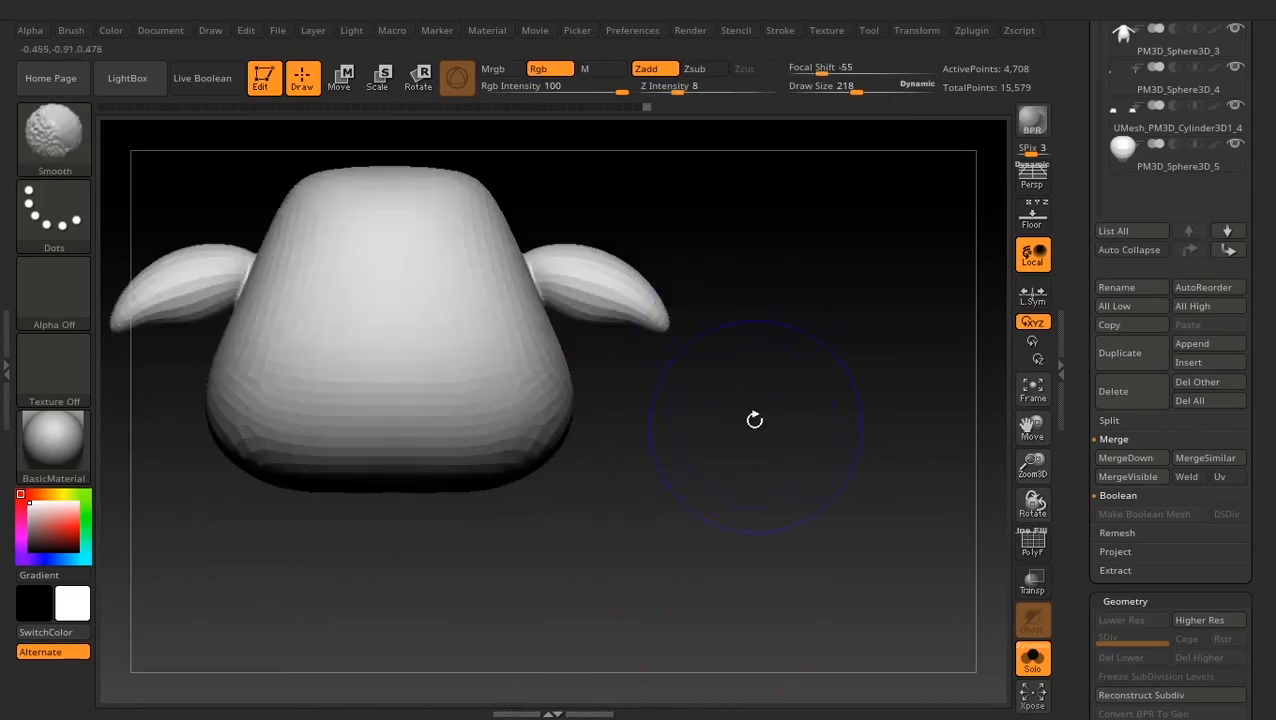
# Adjust the underside of the jaw and the cheek volume behind the muzzle
pyautogui.moveTo(745, 420)
pyautogui.keyDown('alt'); pyautogui.mouseDown()
pyautogui.moveTo(729, 464)
pyautogui.moveTo(665, 476)
pyautogui.mouseUp(); pyautogui.keyUp('alt')
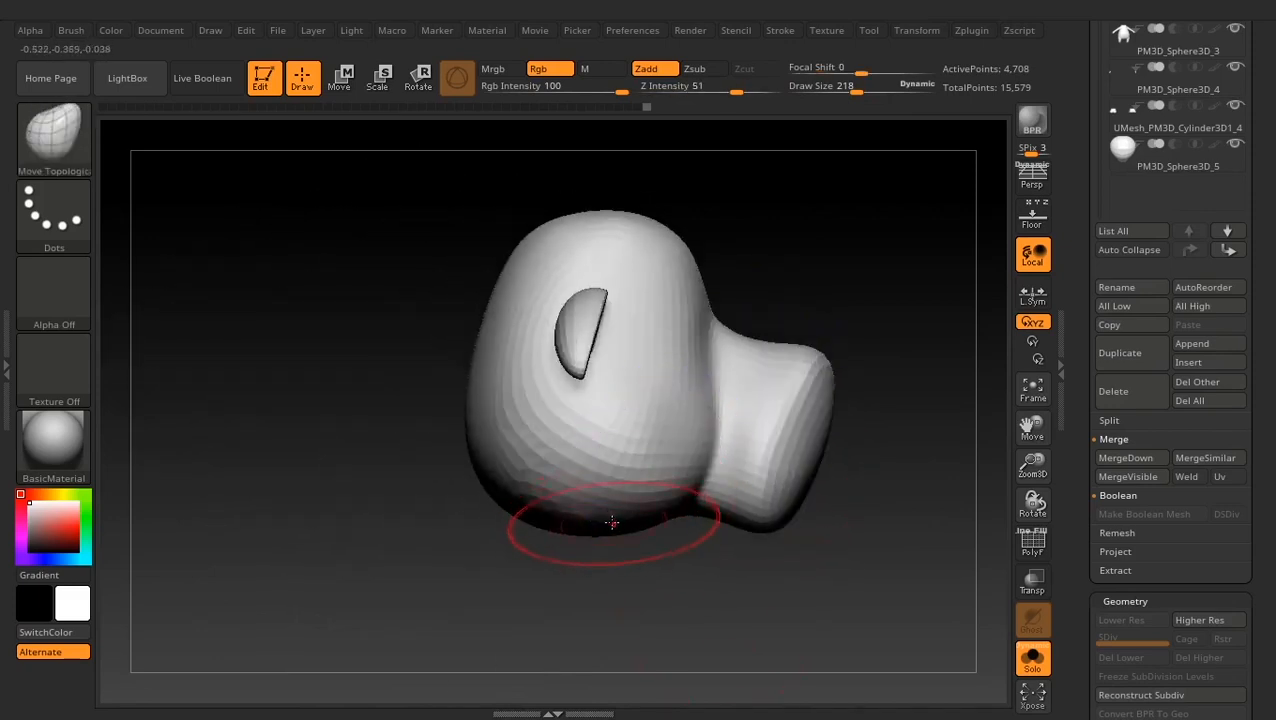
pyautogui.moveTo(674, 580); pyautogui.dragTo(682, 680)
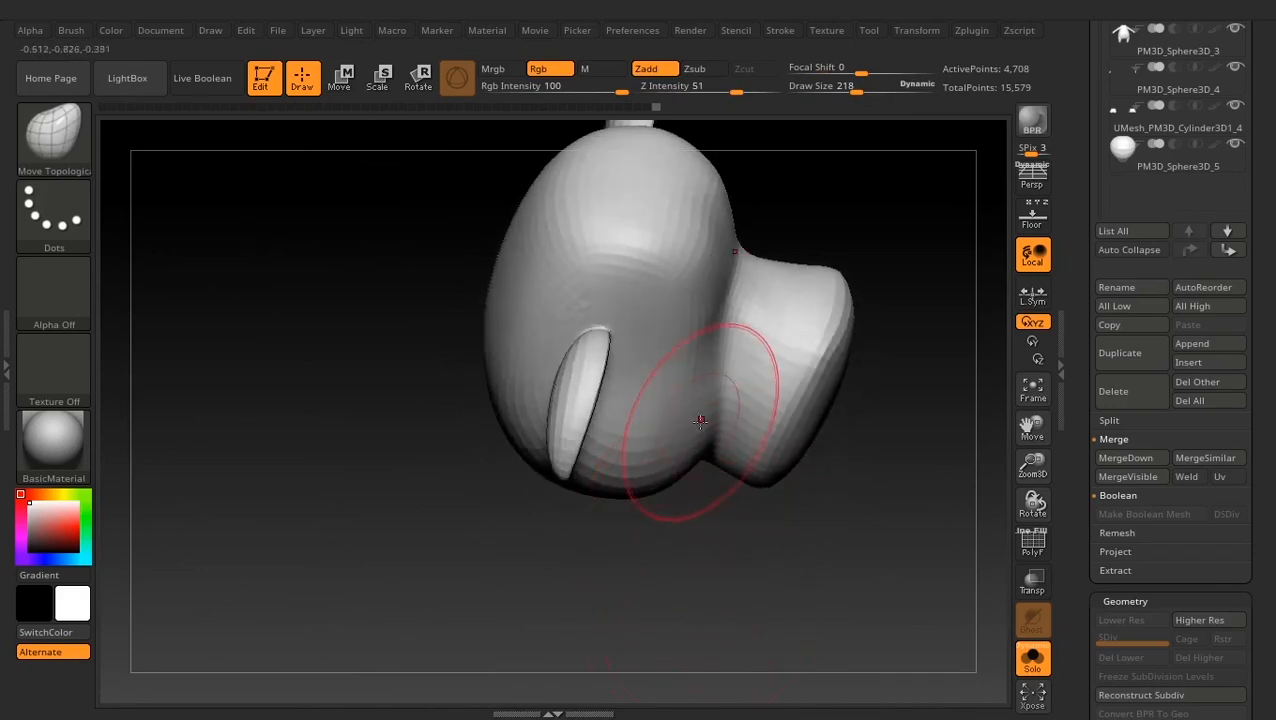
pyautogui.moveTo(794, 559); pyautogui.dragTo(791, 442)
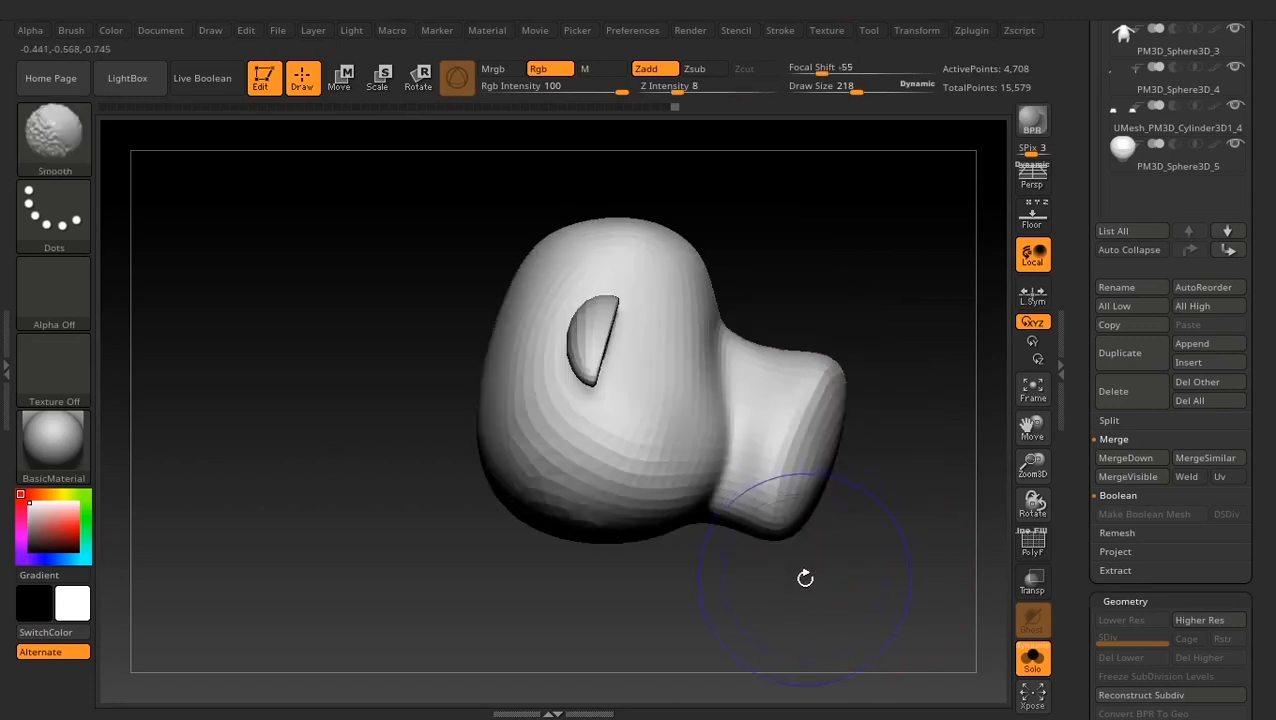
pyautogui.moveTo(809, 578); pyautogui.dragTo(740, 556)
# Smooth the cheek, the muzzle crease and the underside of the head
pyautogui.keyDown('shift'); pyautogui.moveTo(777, 364); pyautogui.dragTo(738, 472); pyautogui.keyUp('shift')
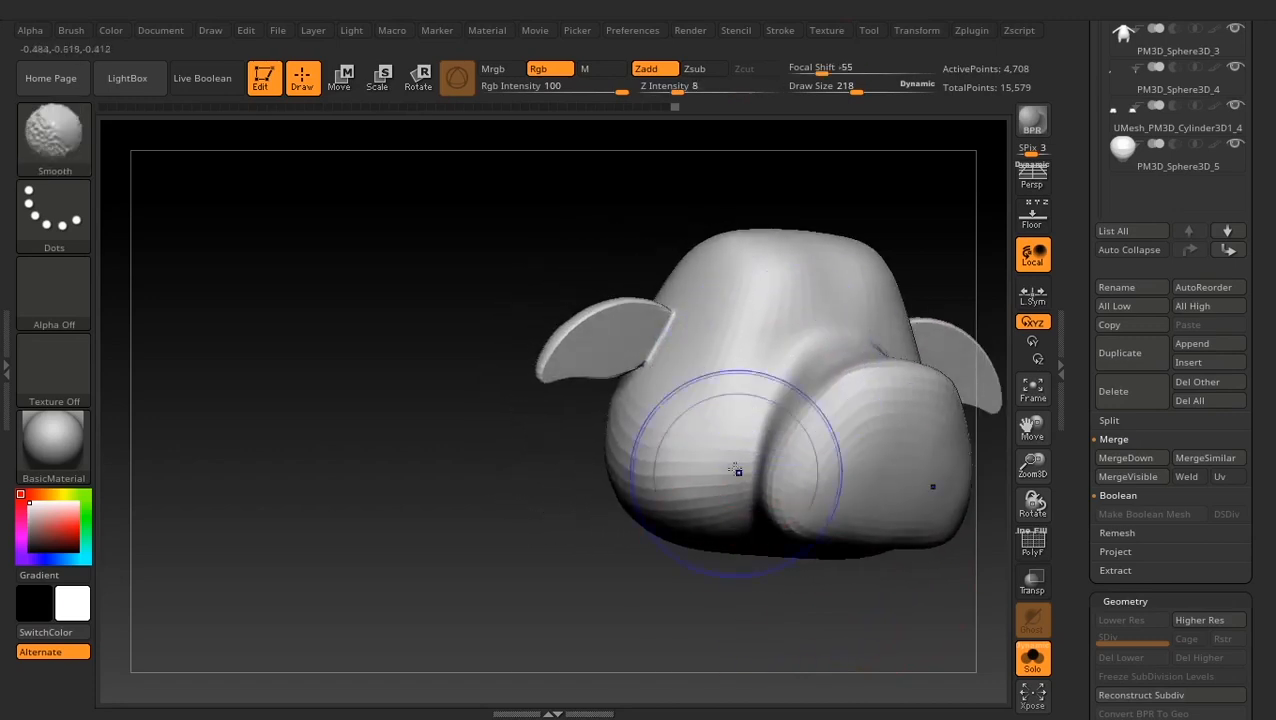
pyautogui.moveTo(728, 598); pyautogui.dragTo(738, 515)
pyautogui.keyDown('shift'); pyautogui.moveTo(745, 455); pyautogui.dragTo(750, 485); pyautogui.keyUp('shift')
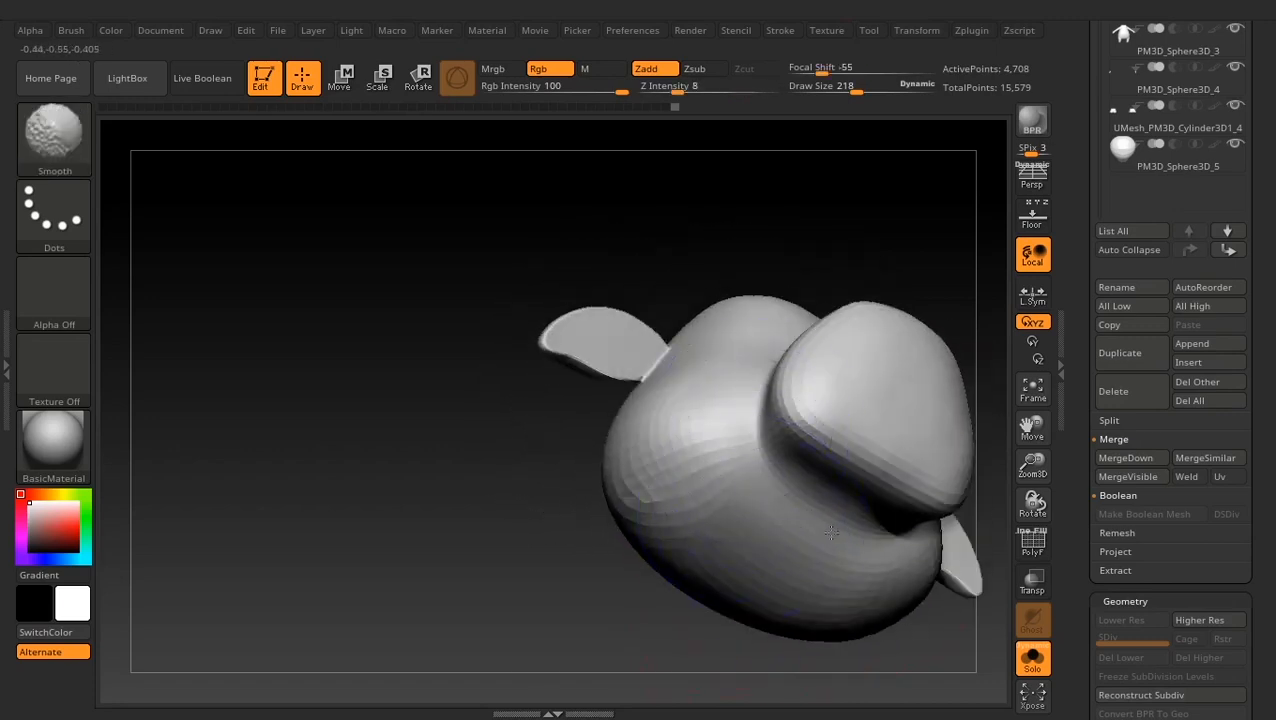
pyautogui.moveTo(546, 520); pyautogui.dragTo(544, 418)
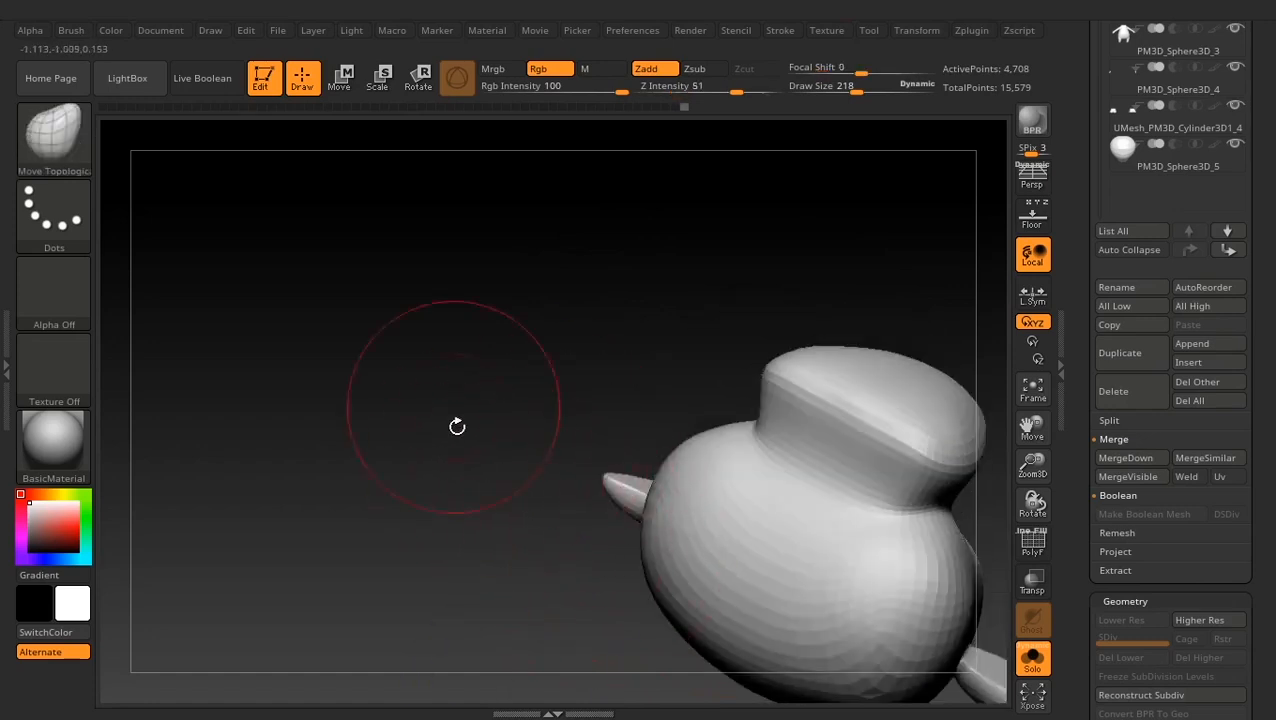
pyautogui.moveTo(457, 427); pyautogui.dragTo(495, 555)
pyautogui.moveTo(621, 591)
pyautogui.mouseDown()
pyautogui.moveTo(820, 564)
pyautogui.moveTo(837, 581)
pyautogui.moveTo(756, 538)
pyautogui.mouseUp()
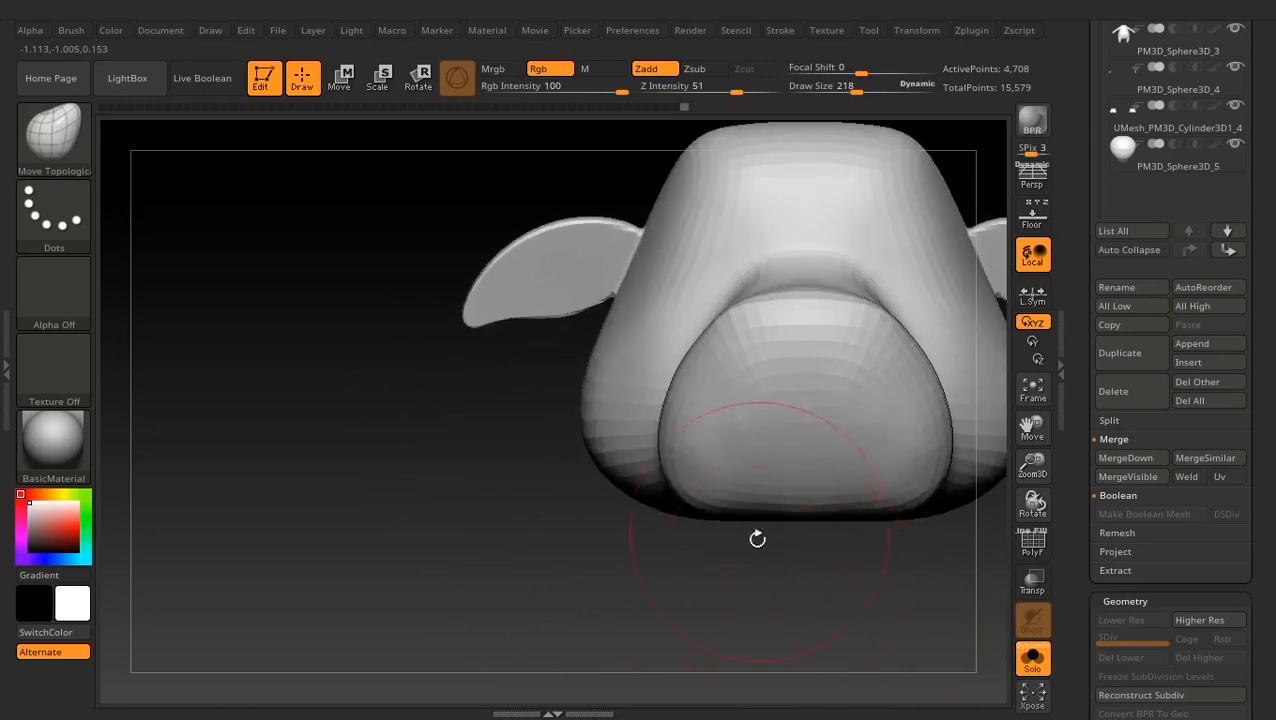
# Refine the muzzle's front face and its upper edge using Move Topological at draw size 118
pyautogui.press('space')
pyautogui.moveTo(776, 428); pyautogui.dragTo(759, 428)
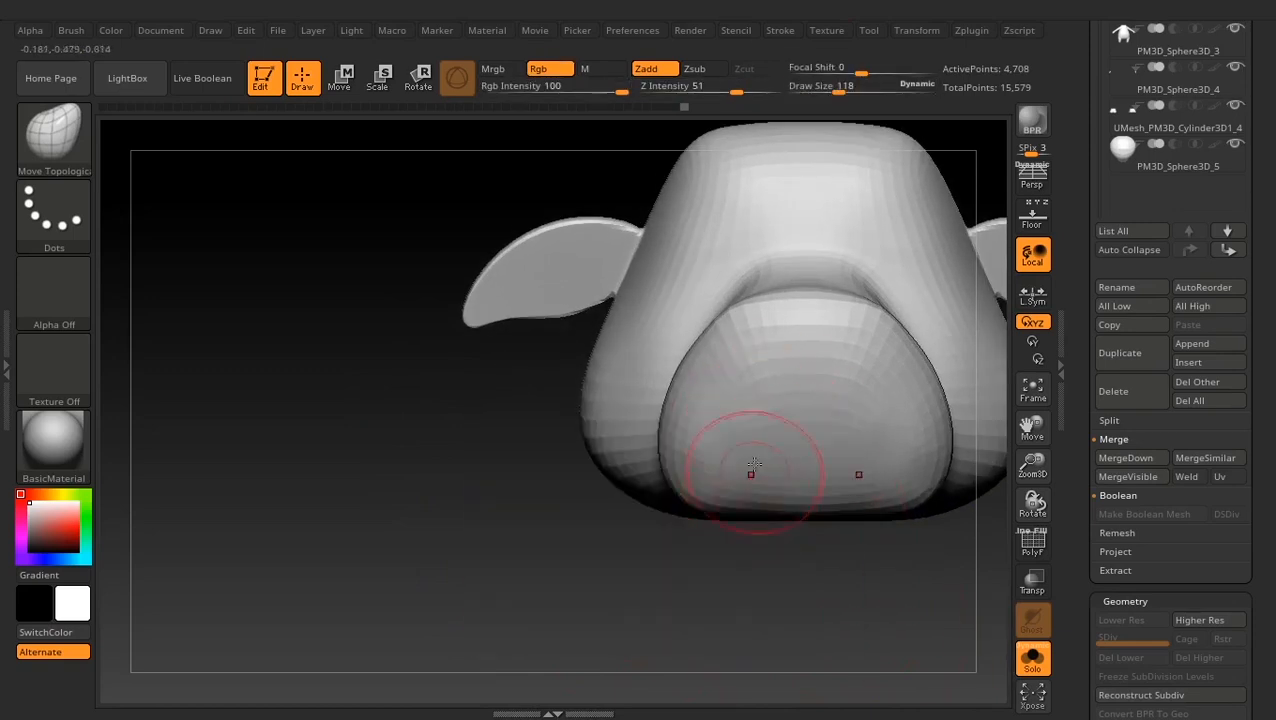
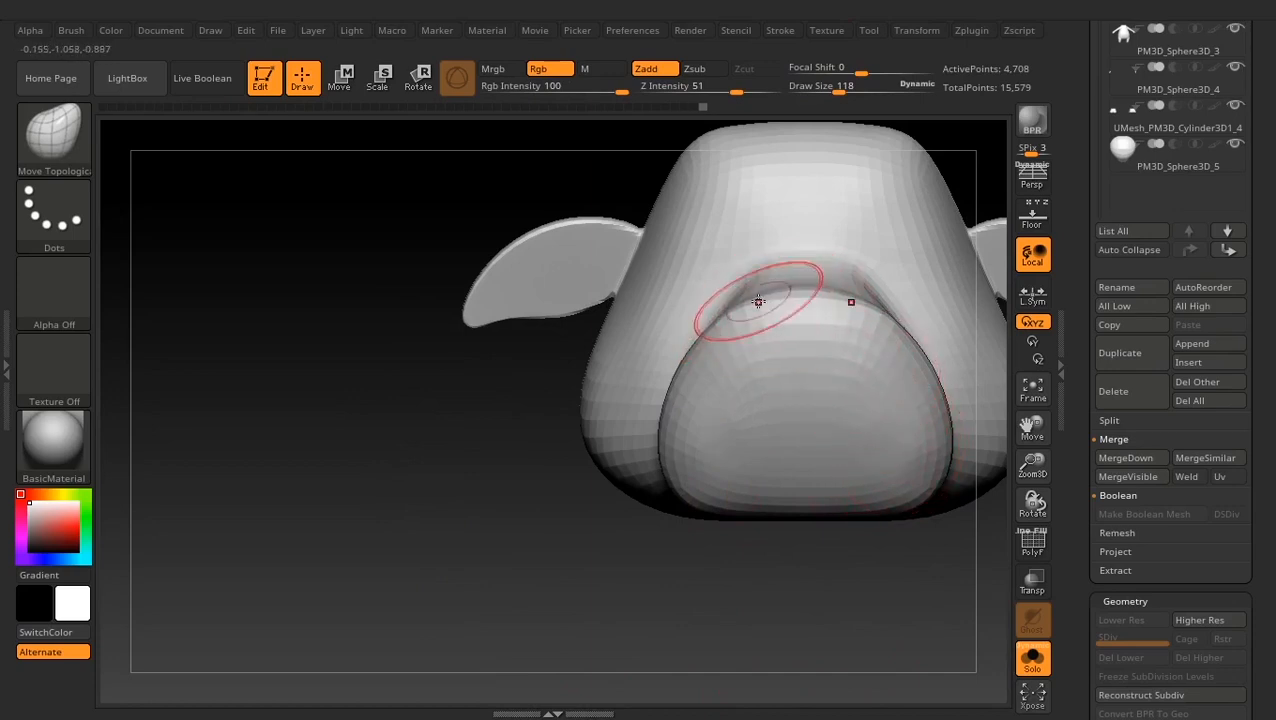
pyautogui.moveTo(854, 612); pyautogui.dragTo(855, 507)
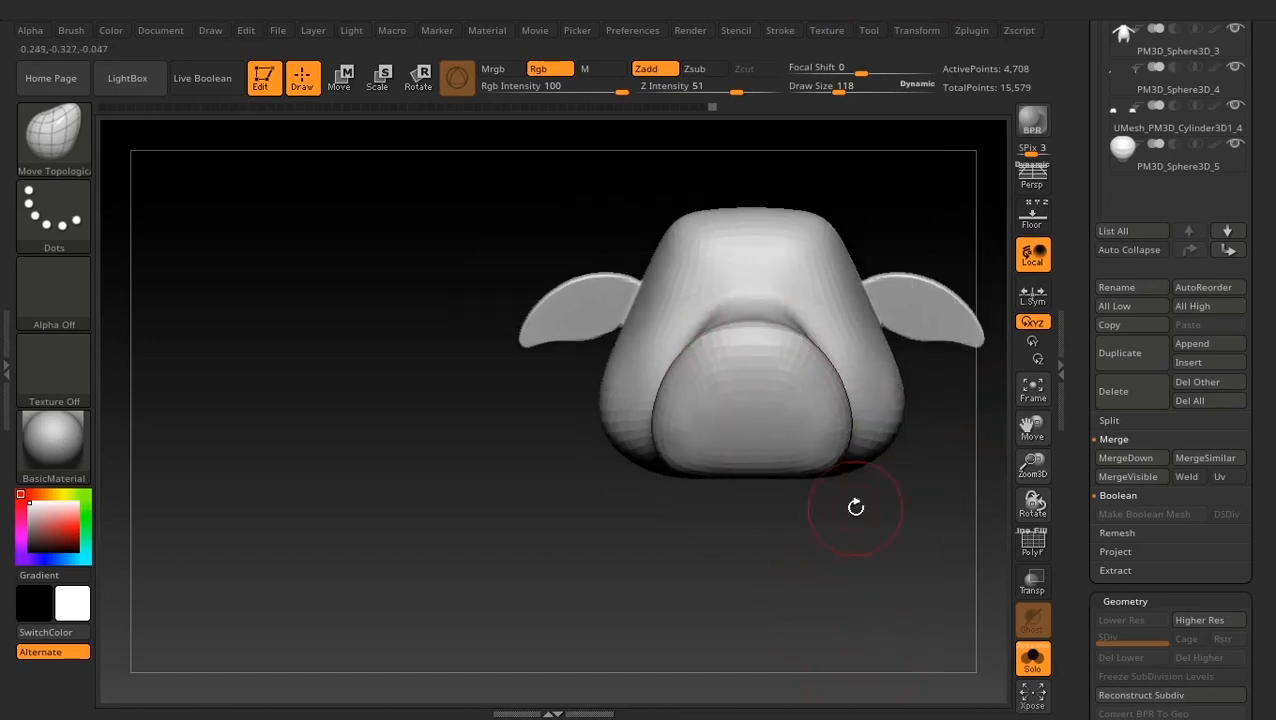
pyautogui.moveTo(885, 551); pyautogui.dragTo(948, 600)
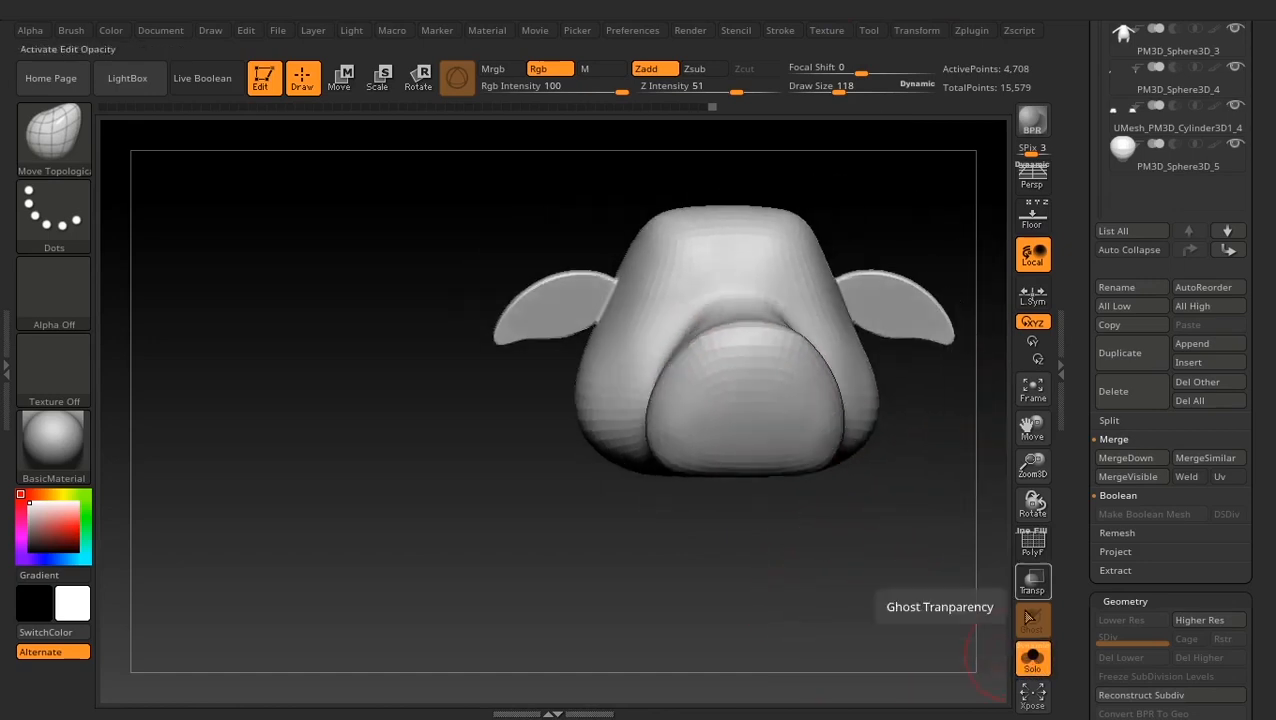
# Show the reference drawings and all subtools again, and compare the head with the front and side references
pyautogui.click(1033, 216)
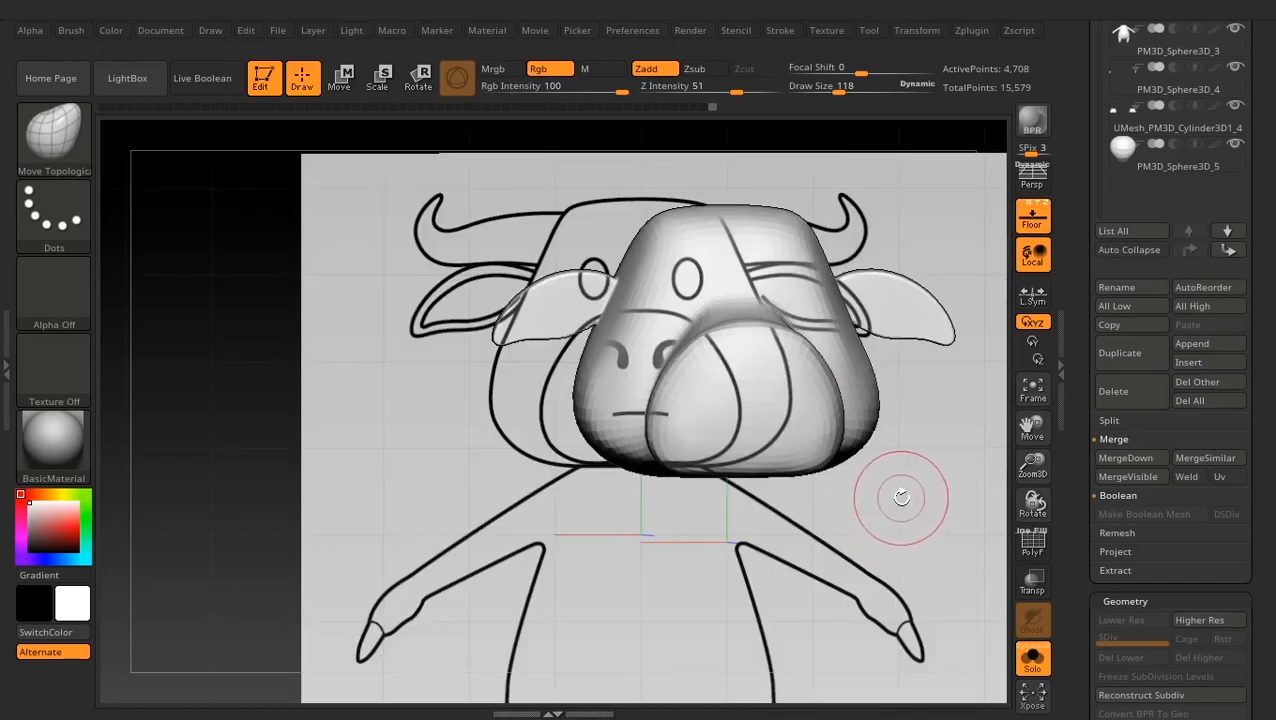
pyautogui.moveTo(897, 497); pyautogui.dragTo(883, 541)
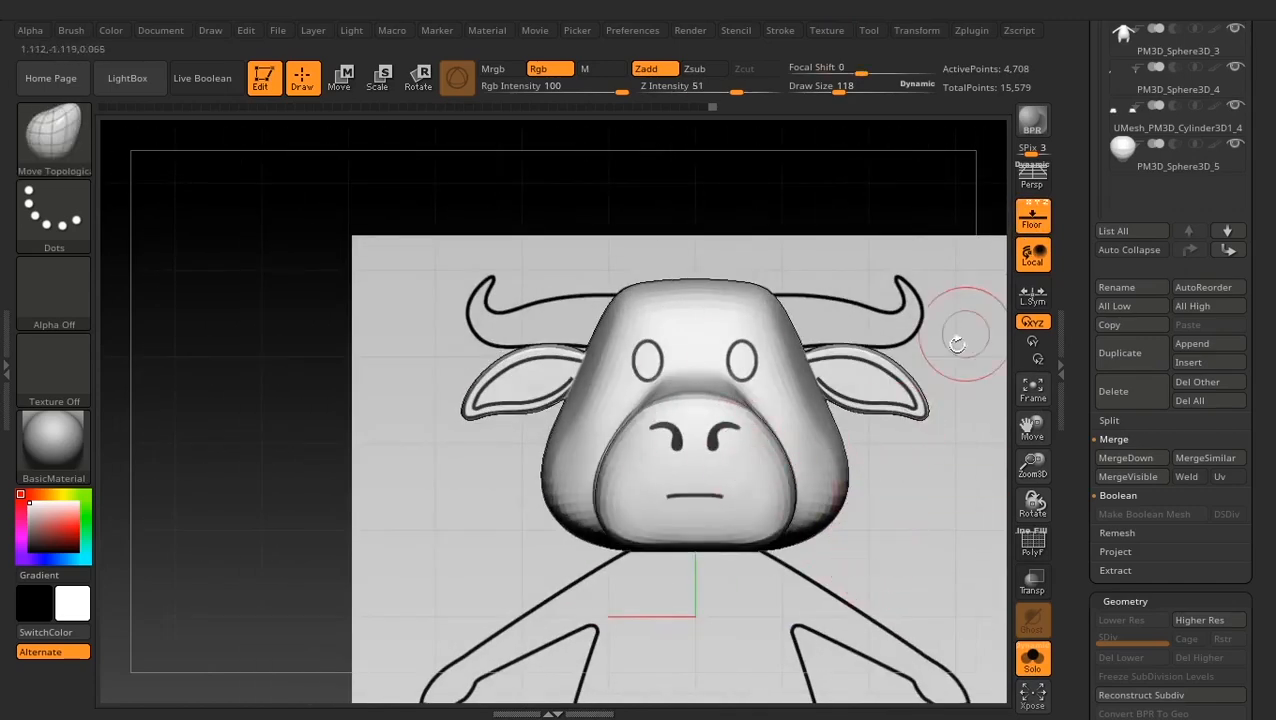
pyautogui.click(1032, 660)
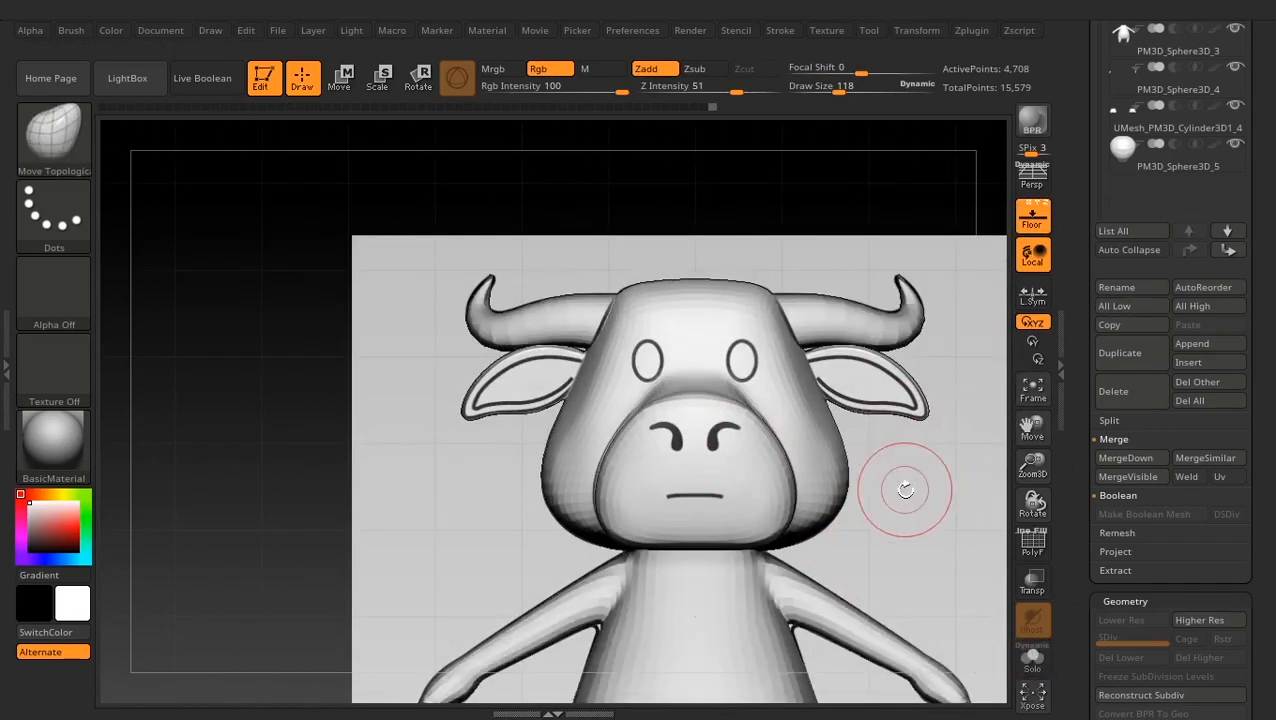
pyautogui.moveTo(905, 490)
pyautogui.keyDown('alt'); pyautogui.mouseDown()
pyautogui.moveTo(943, 578)
pyautogui.moveTo(954, 524)
pyautogui.moveTo(980, 518)
pyautogui.moveTo(931, 530)
pyautogui.moveTo(963, 530)
pyautogui.moveTo(966, 501)
pyautogui.moveTo(1000, 497)
pyautogui.mouseUp(); pyautogui.keyUp('alt')
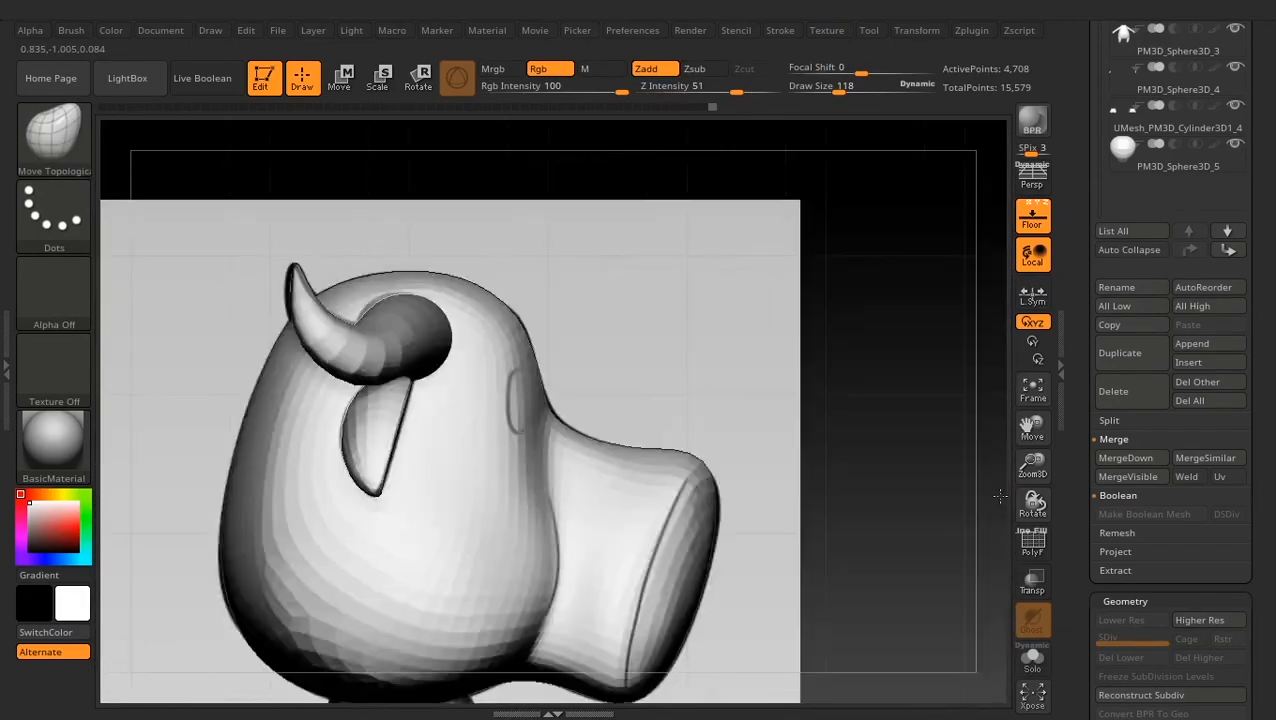
pyautogui.moveTo(1081, 123); pyautogui.dragTo(1050, 325)
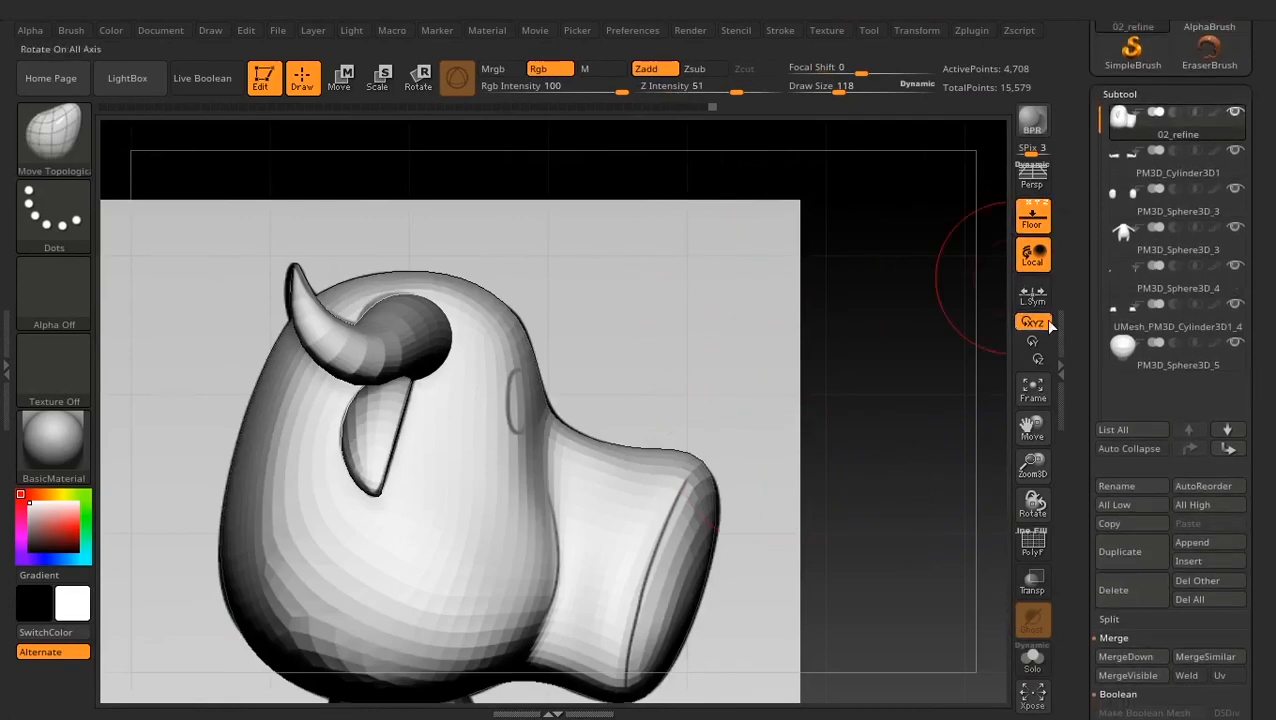
# Turn on ghost transparency and push the head surface inward around the eyes, undoing one unwanted stroke
pyautogui.click(1034, 590)
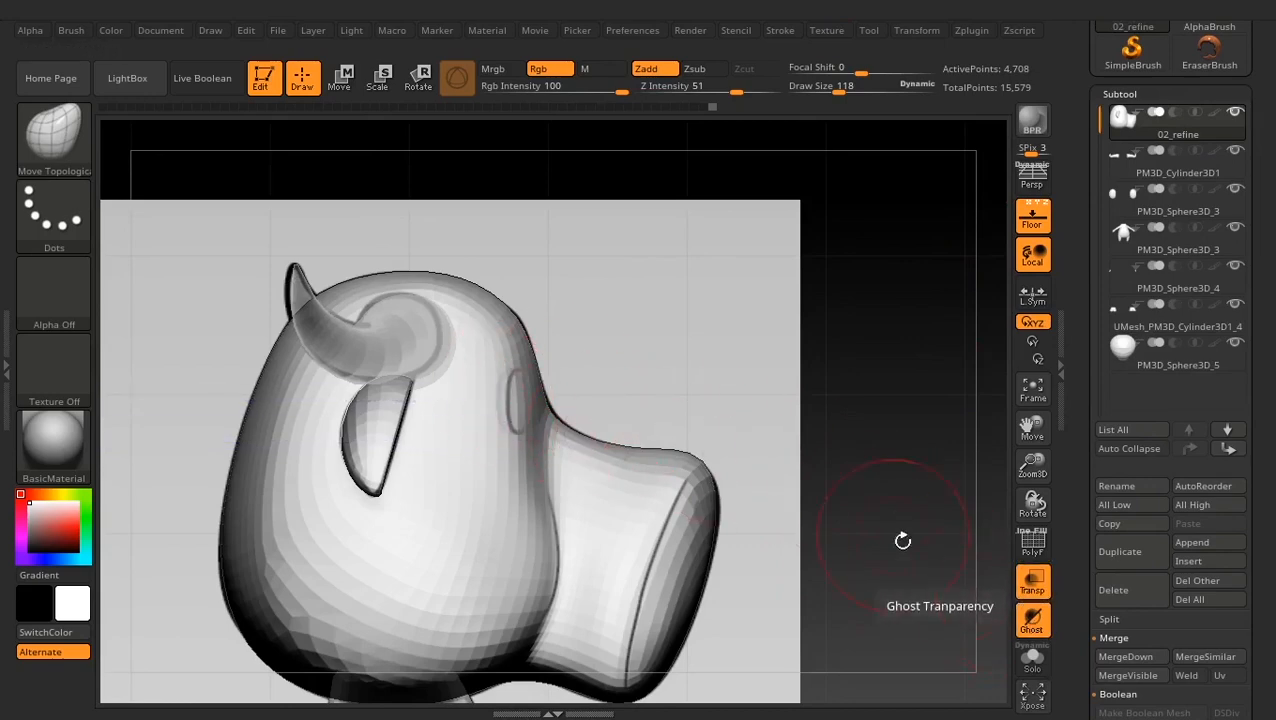
pyautogui.keyDown('shift'); pyautogui.moveTo(893, 454); pyautogui.dragTo(825, 450); pyautogui.keyUp('shift')
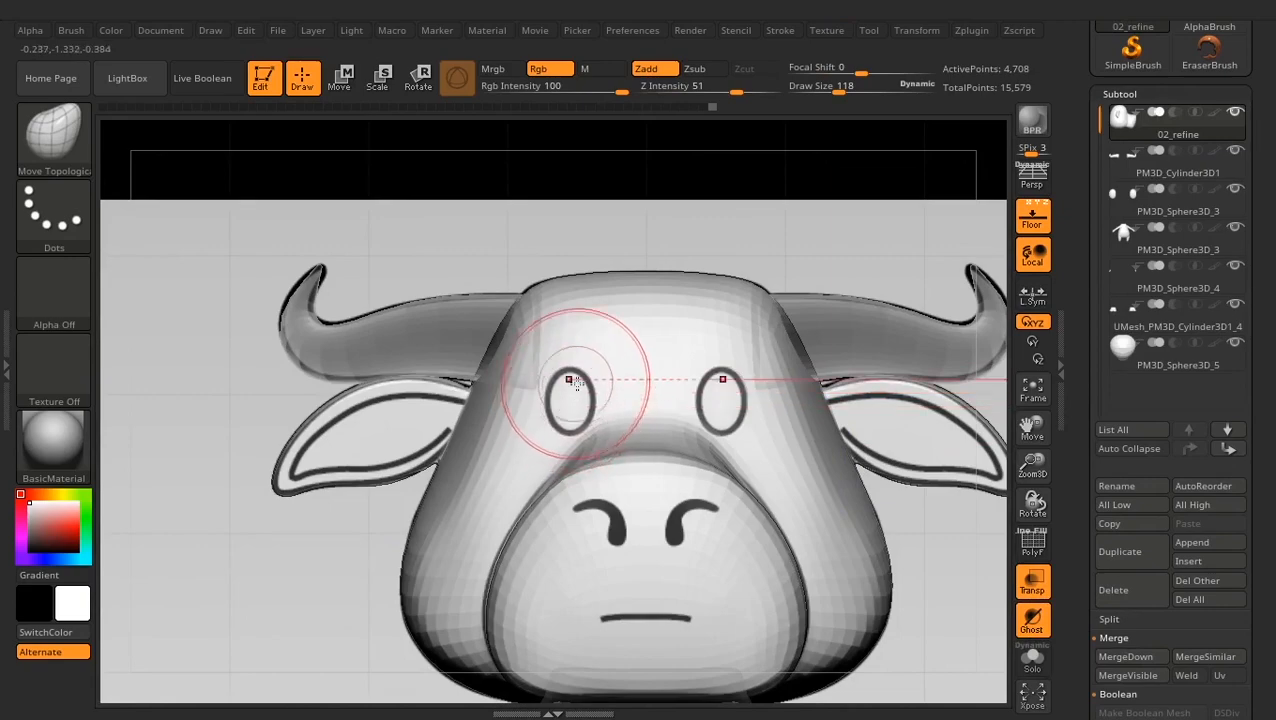
pyautogui.moveTo(370, 513)
pyautogui.mouseDown()
pyautogui.moveTo(342, 564)
pyautogui.moveTo(355, 553)
pyautogui.moveTo(336, 615)
pyautogui.moveTo(371, 656)
pyautogui.mouseUp()
pyautogui.hotkey('ctrl', 'z')
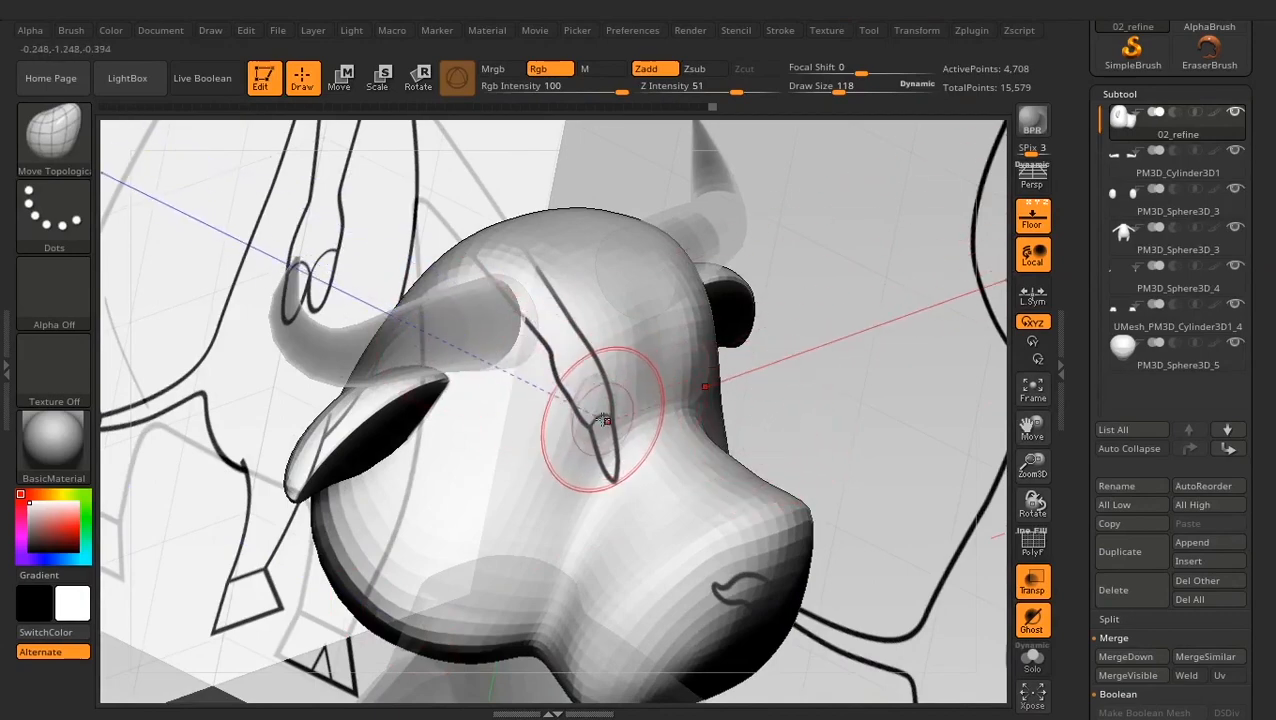
pyautogui.moveTo(876, 457)
pyautogui.mouseDown()
pyautogui.moveTo(815, 426)
pyautogui.moveTo(853, 420)
pyautogui.mouseUp()
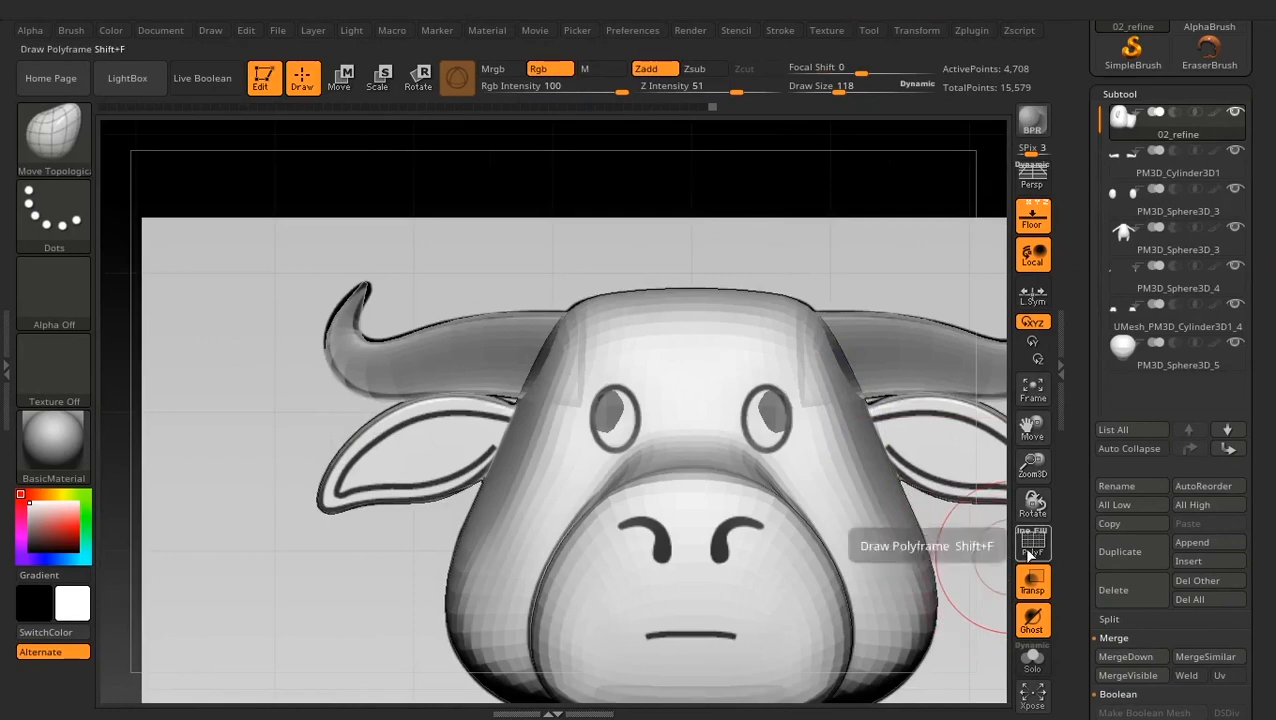
# Turn off ghost transparency and hide the reference drawings to work on the solid head
pyautogui.click(1032, 580)
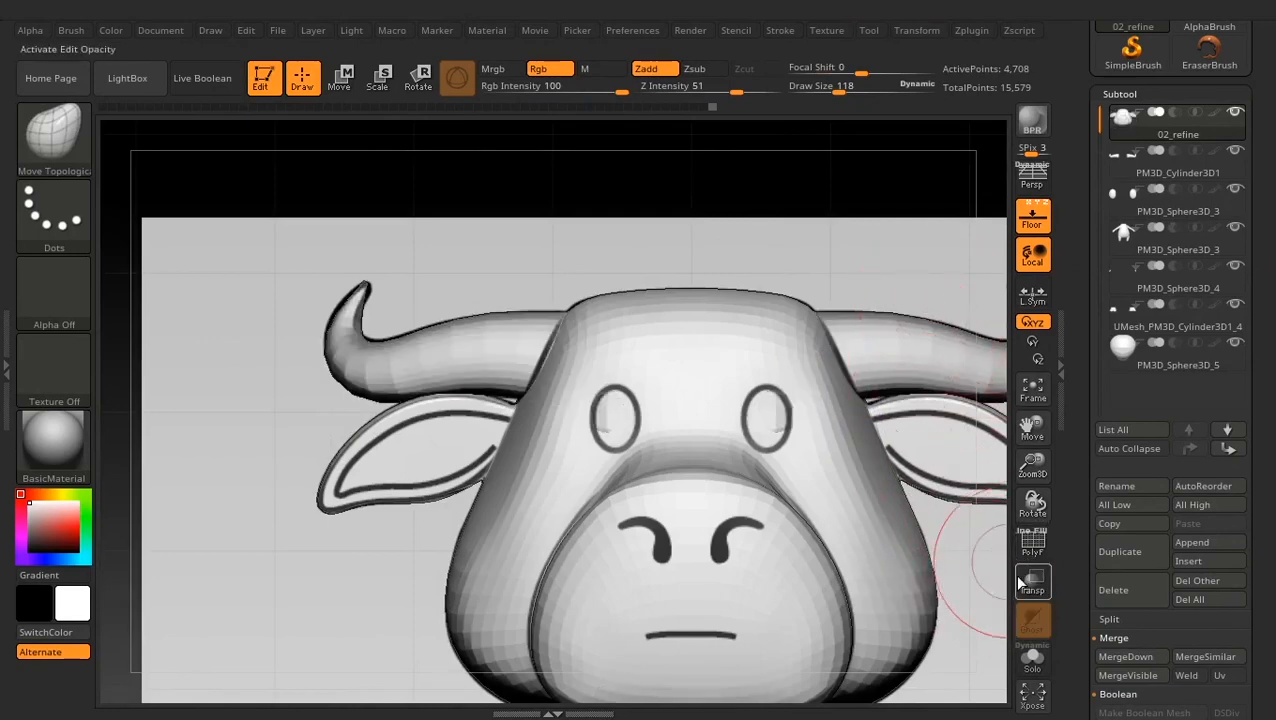
pyautogui.click(1031, 226)
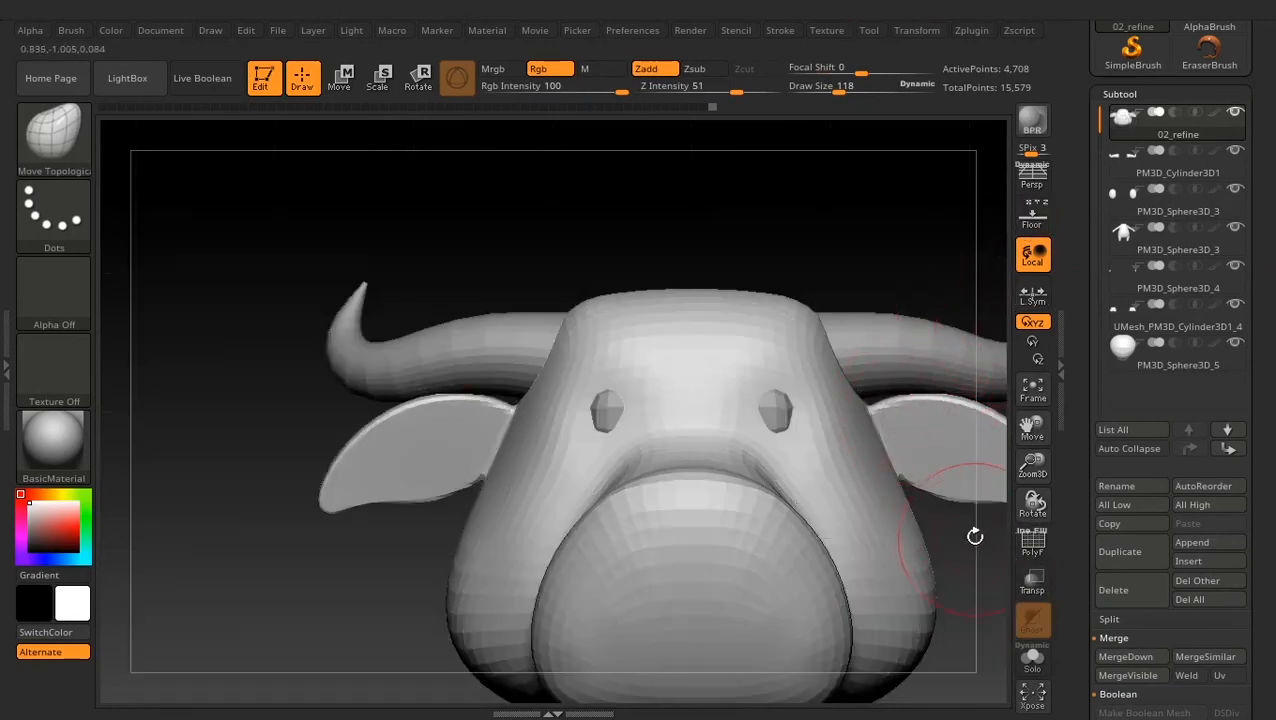
pyautogui.moveTo(975, 536); pyautogui.dragTo(981, 603)
# Carve the eye sockets around both eyes with the Standard brush at draw size 55 and smooth the strokes
pyautogui.press('b')
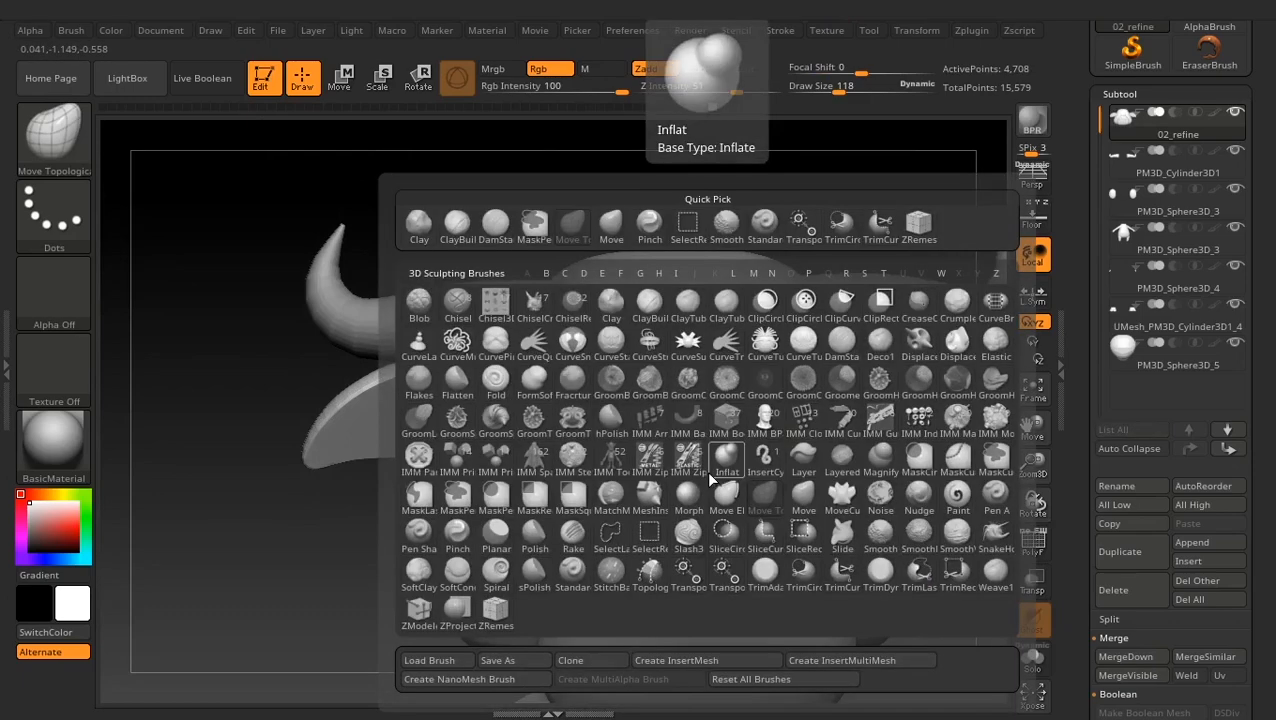
pyautogui.press('s')
pyautogui.press('t')
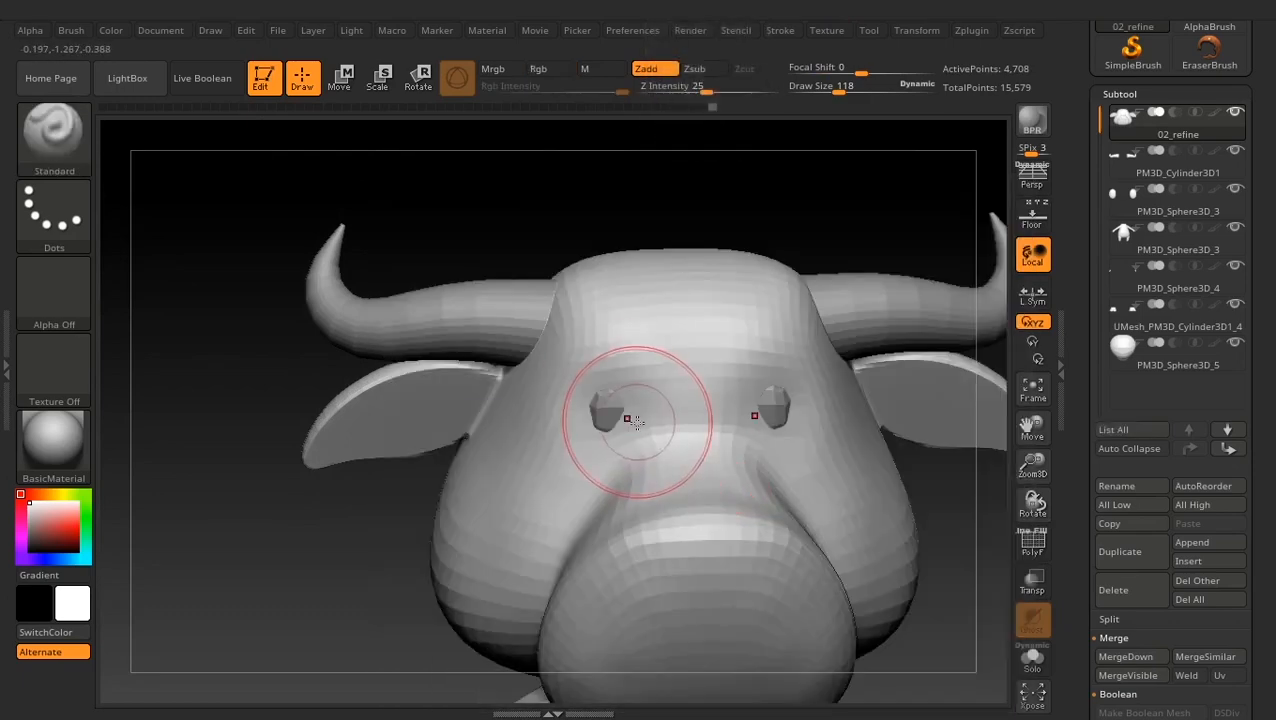
pyautogui.press('space')
pyautogui.moveTo(637, 423); pyautogui.dragTo(619, 426)
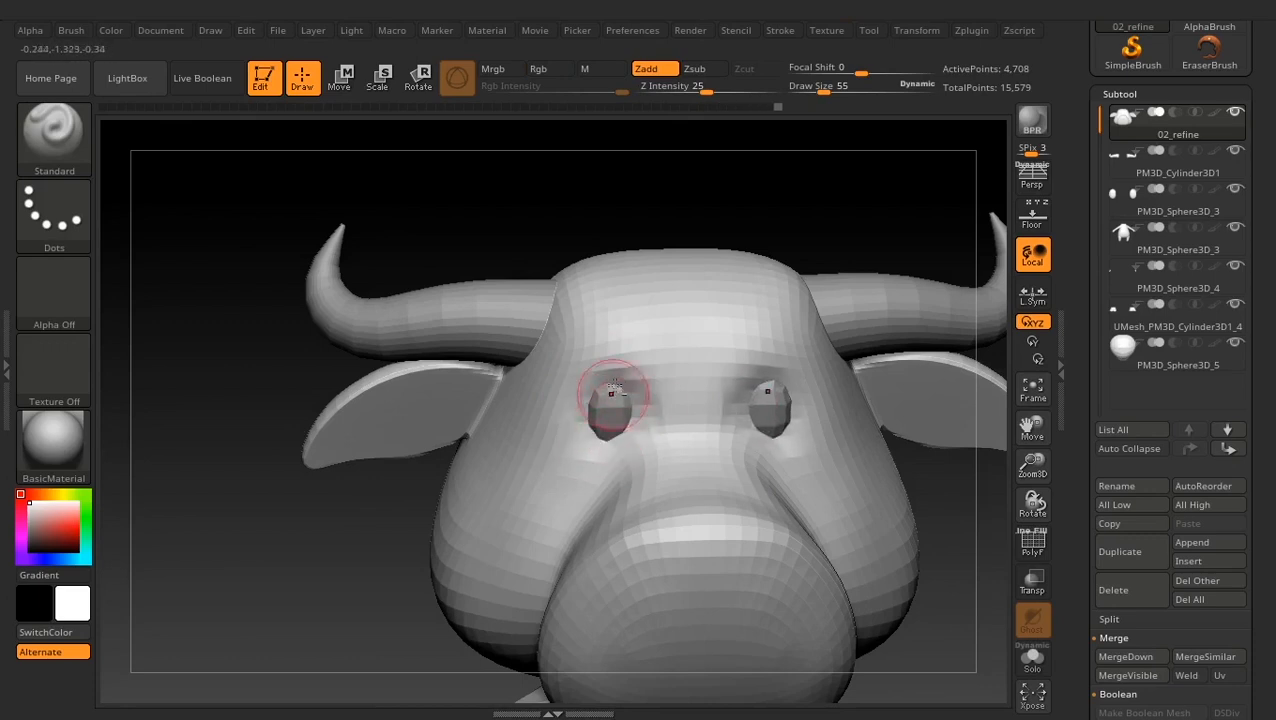
pyautogui.press('shift')
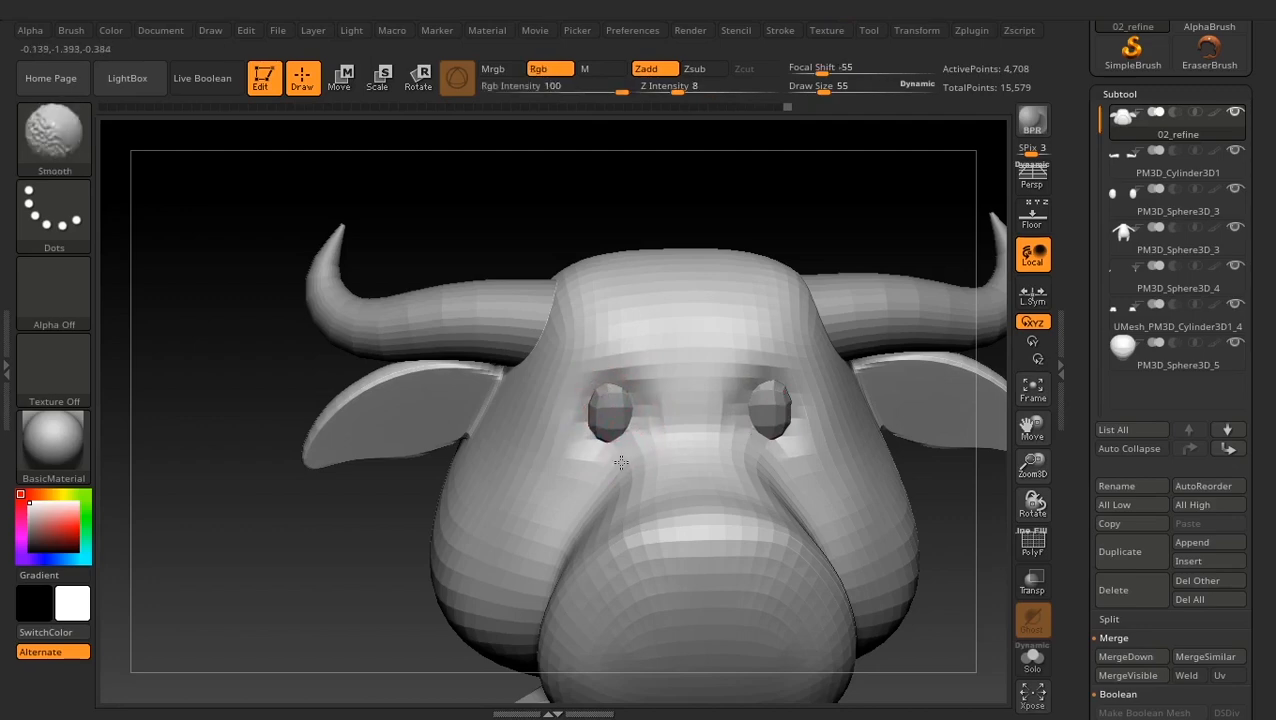
# Refine the socket beside and beneath the eye from the side, and smooth its transition into the head
pyautogui.moveTo(980, 592)
pyautogui.mouseDown()
pyautogui.moveTo(1033, 556)
pyautogui.moveTo(1085, 545)
pyautogui.mouseUp()
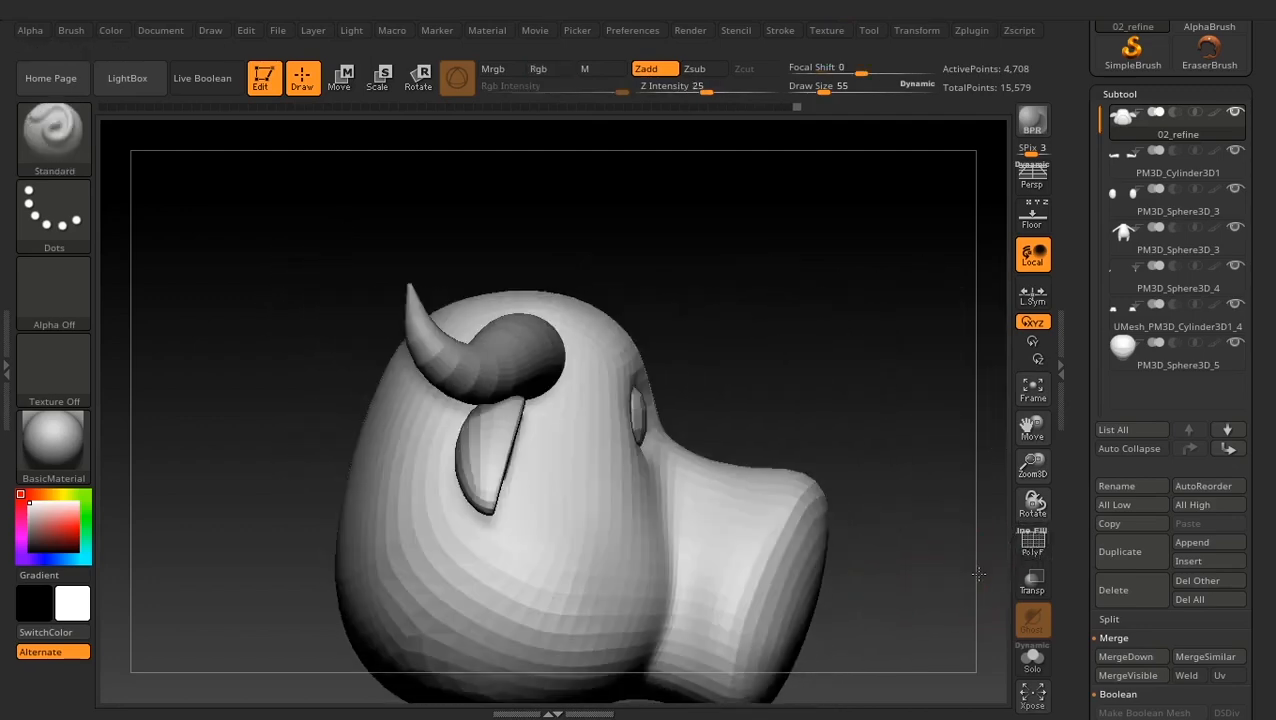
pyautogui.press('shift')
pyautogui.moveTo(720, 400); pyautogui.dragTo(625, 398)
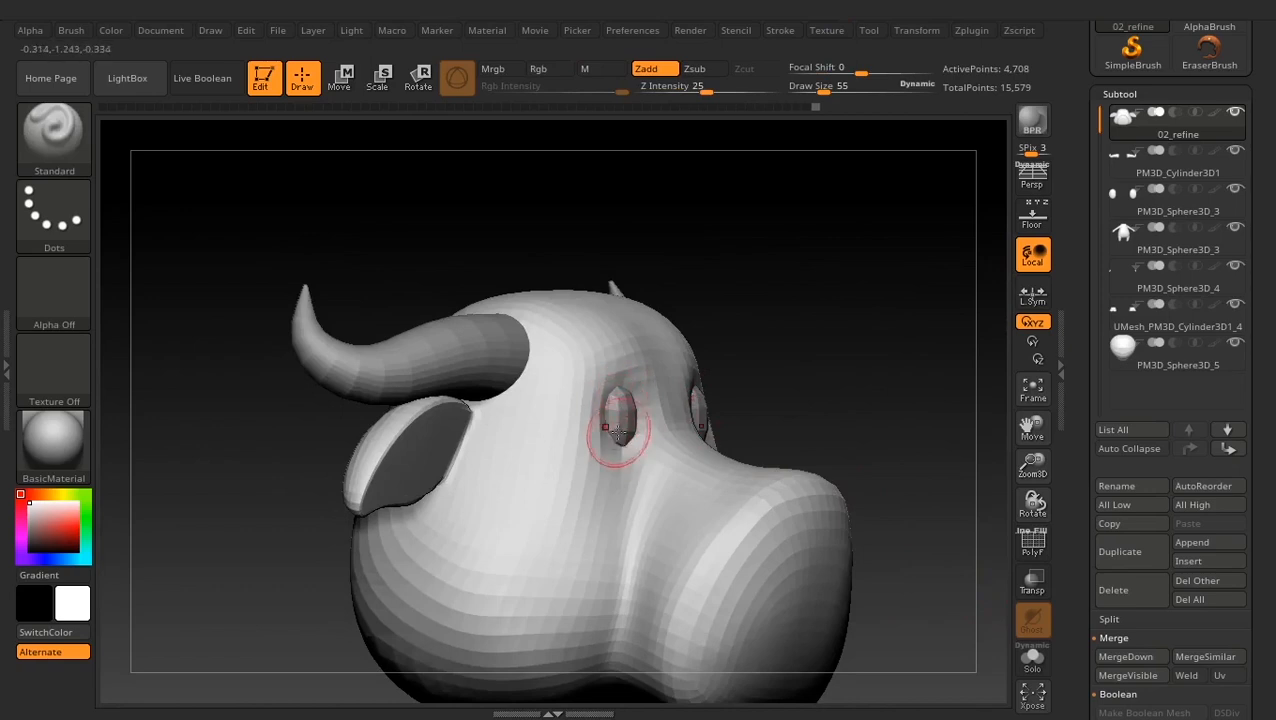
pyautogui.press('shift')
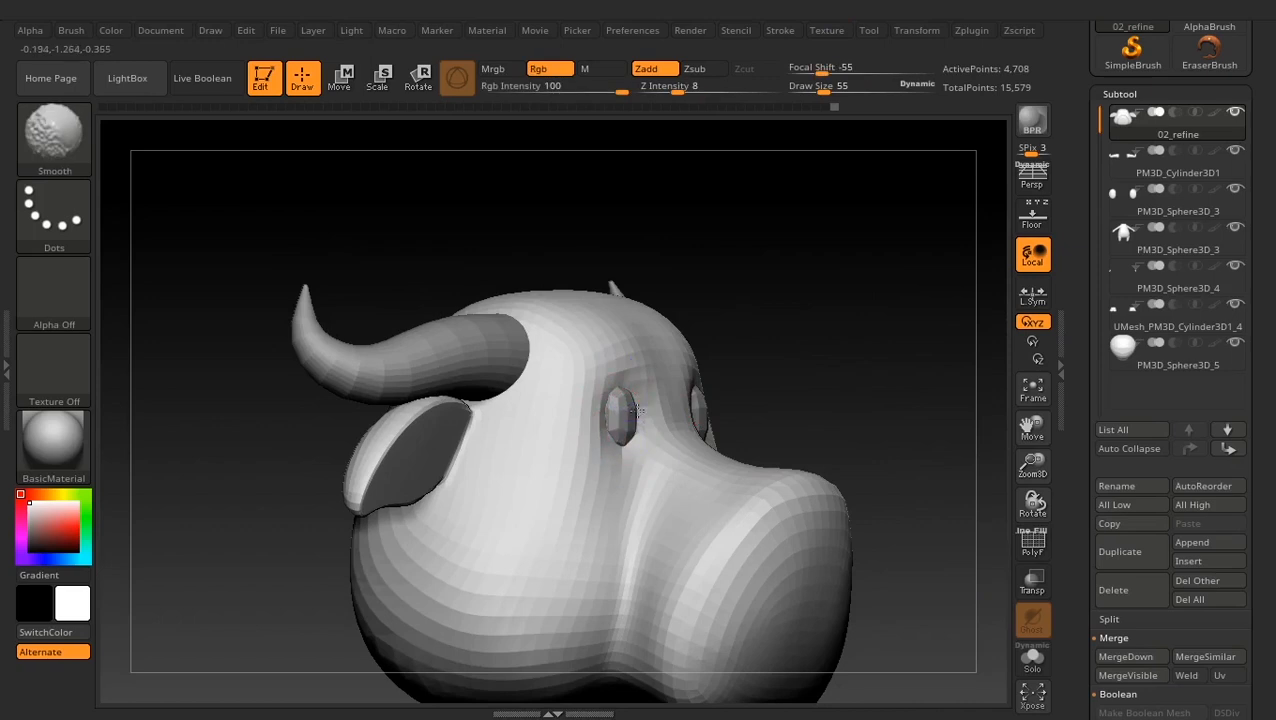
# Reshape the head surface around the eyes from the front using Move Topological at draw size 84
pyautogui.moveTo(832, 454)
pyautogui.keyDown('shift'); pyautogui.mouseDown()
pyautogui.moveTo(875, 415)
pyautogui.moveTo(745, 425)
pyautogui.moveTo(700, 405)
pyautogui.mouseUp(); pyautogui.keyUp('shift')
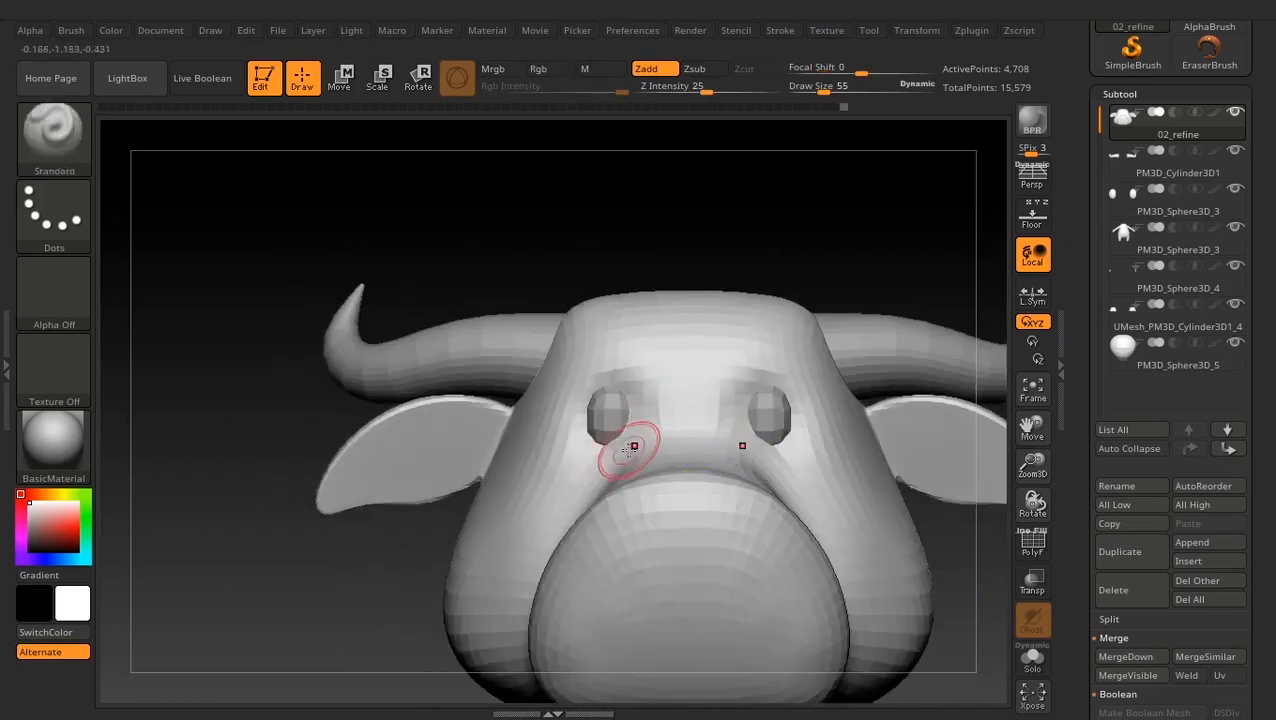
pyautogui.press('b')
pyautogui.press('m')
pyautogui.press('t')
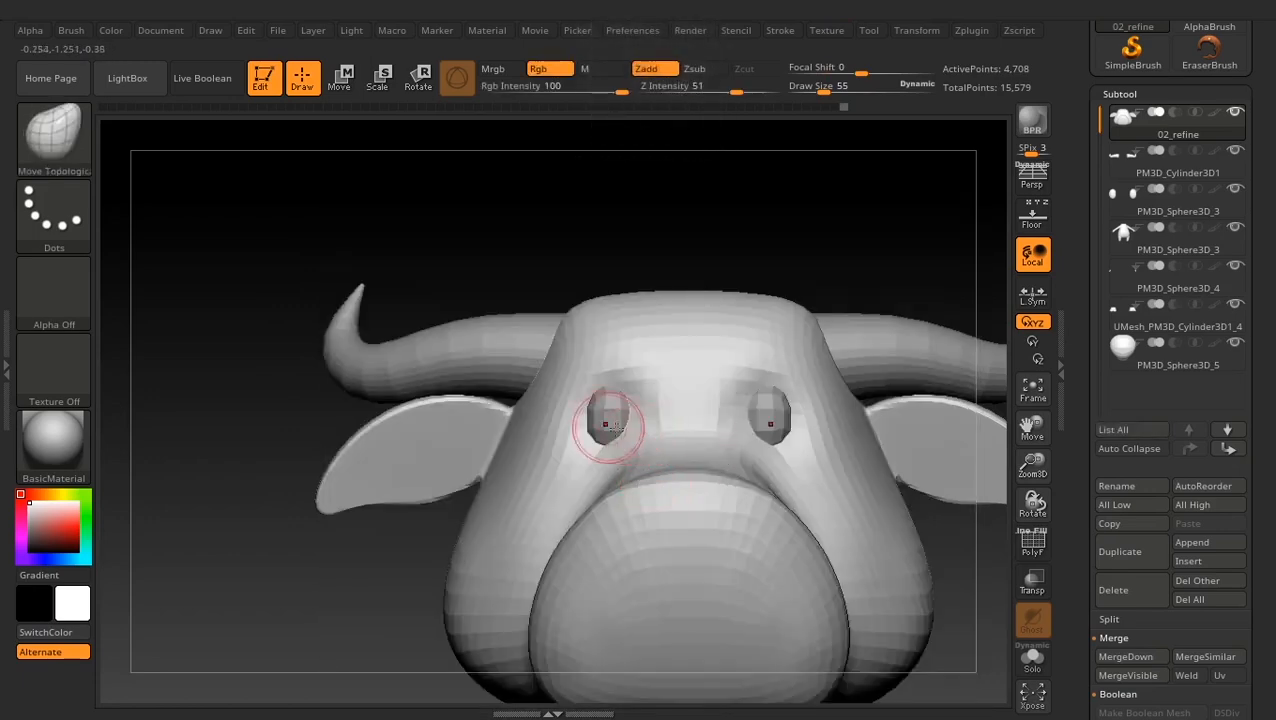
pyautogui.keyDown('alt'); pyautogui.moveTo(615, 250); pyautogui.dragTo(615, 494); pyautogui.keyUp('alt')
pyautogui.press('space')
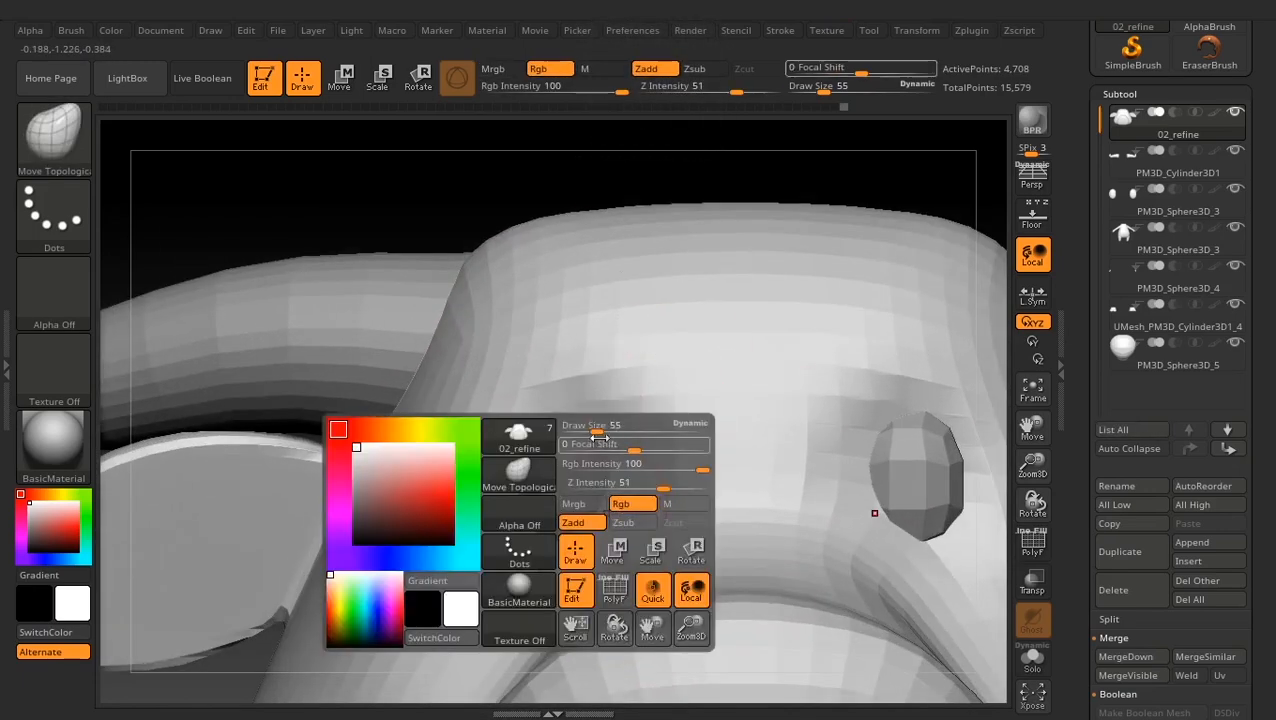
pyautogui.moveTo(598, 430); pyautogui.dragTo(606, 431)
pyautogui.moveTo(592, 528); pyautogui.dragTo(580, 531)
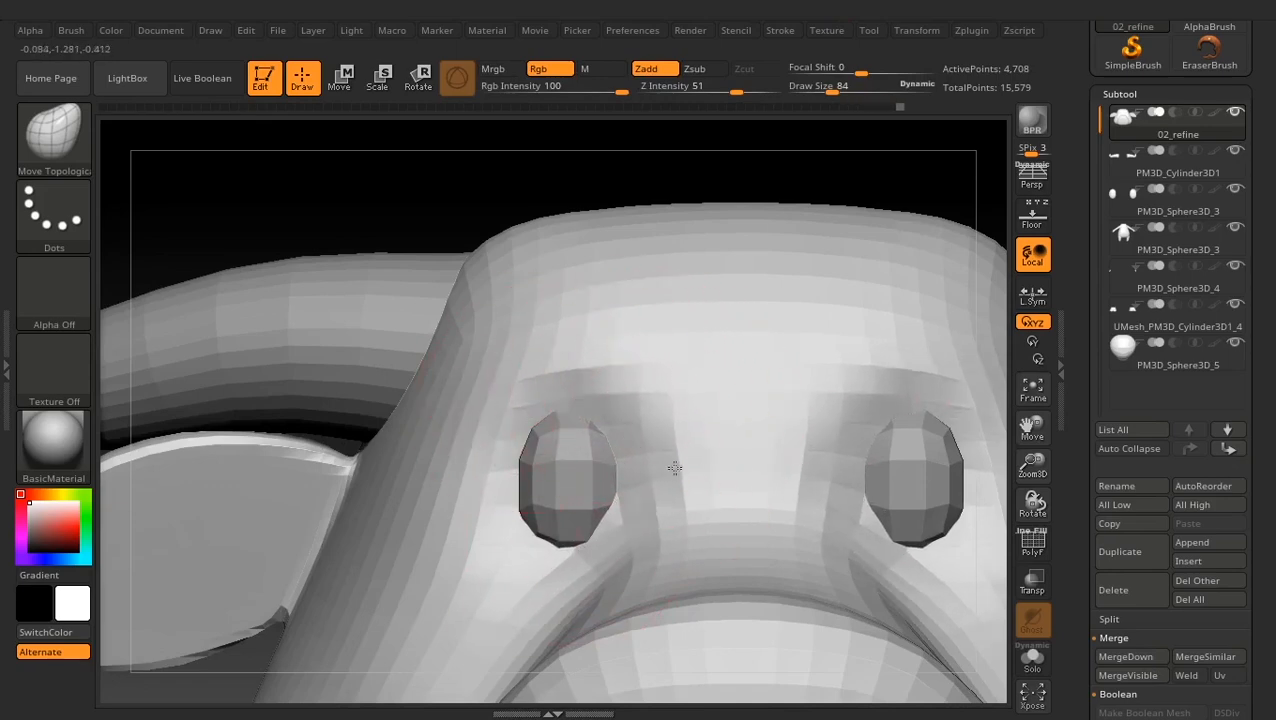
# Push the surface just below the eye back in side view using Move Topological at draw size 170
pyautogui.press('f')
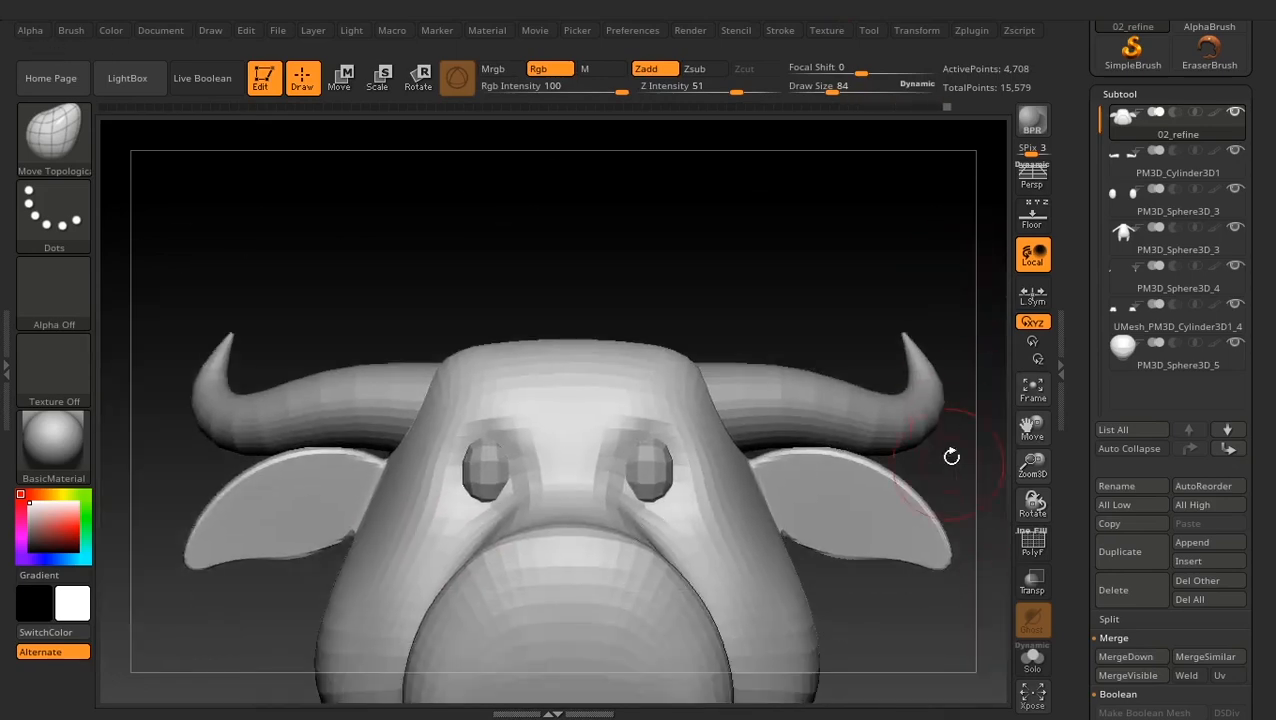
pyautogui.moveTo(951, 456); pyautogui.dragTo(600, 460)
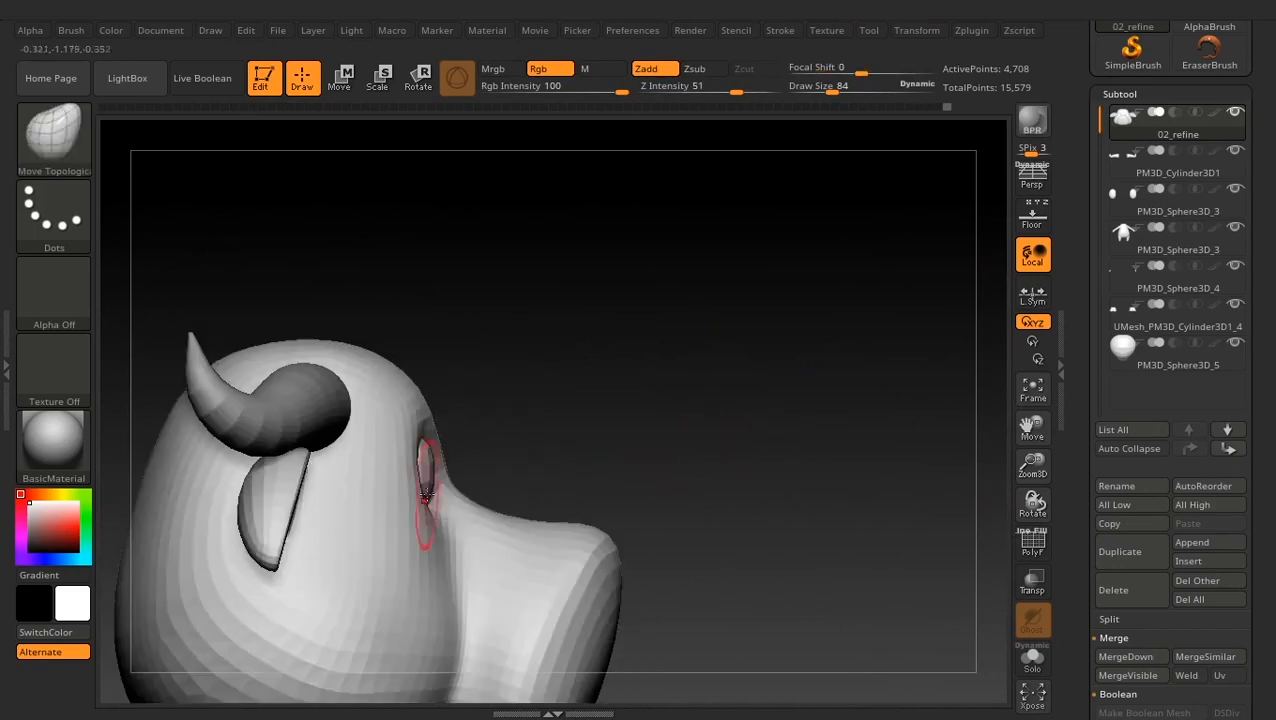
pyautogui.press('space')
pyautogui.moveTo(450, 426); pyautogui.dragTo(467, 426)
pyautogui.keyDown('alt'); pyautogui.moveTo(467, 426); pyautogui.dragTo(404, 441); pyautogui.keyUp('alt')
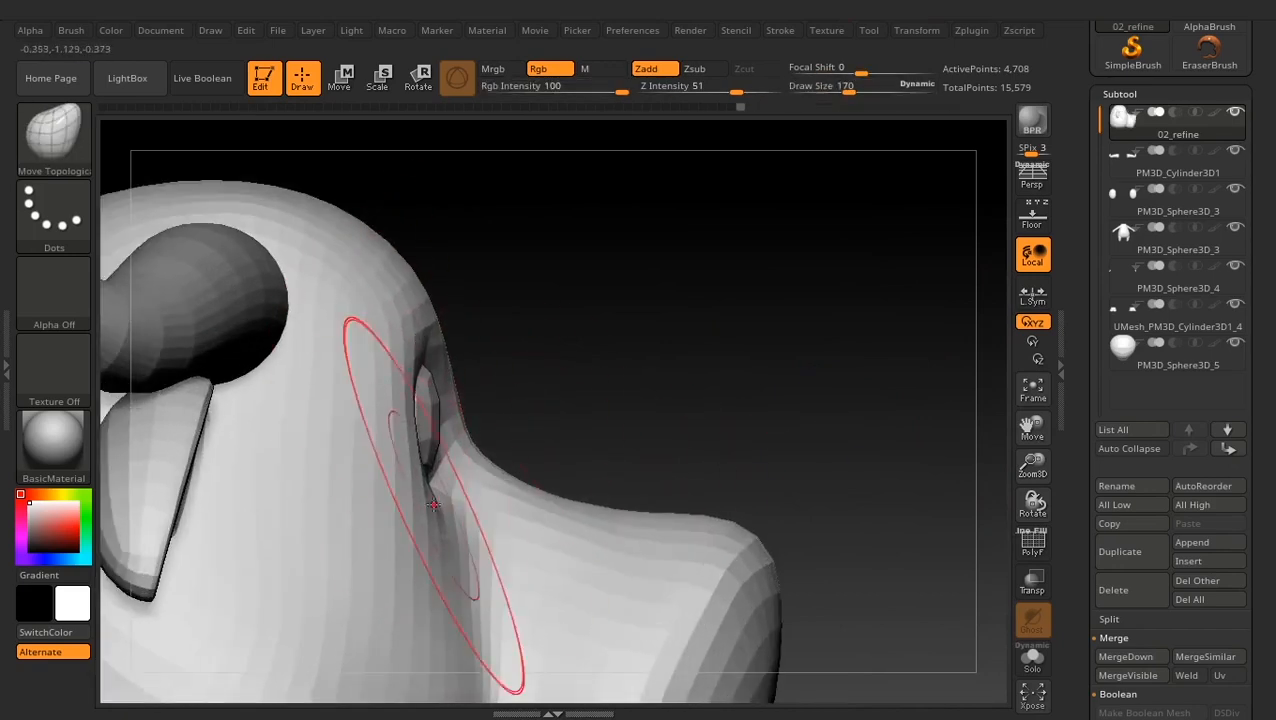
pyautogui.moveTo(434, 505); pyautogui.dragTo(404, 484)
# Carve the nostrils into the muzzle along the front reference drawing with the Standard brush at draw size 20, and hide the drawings again
pyautogui.press('f')
pyautogui.moveTo(732, 293)
pyautogui.keyDown('shift'); pyautogui.mouseDown()
pyautogui.moveTo(852, 564)
pyautogui.moveTo(786, 529)
pyautogui.mouseUp(); pyautogui.keyUp('shift')
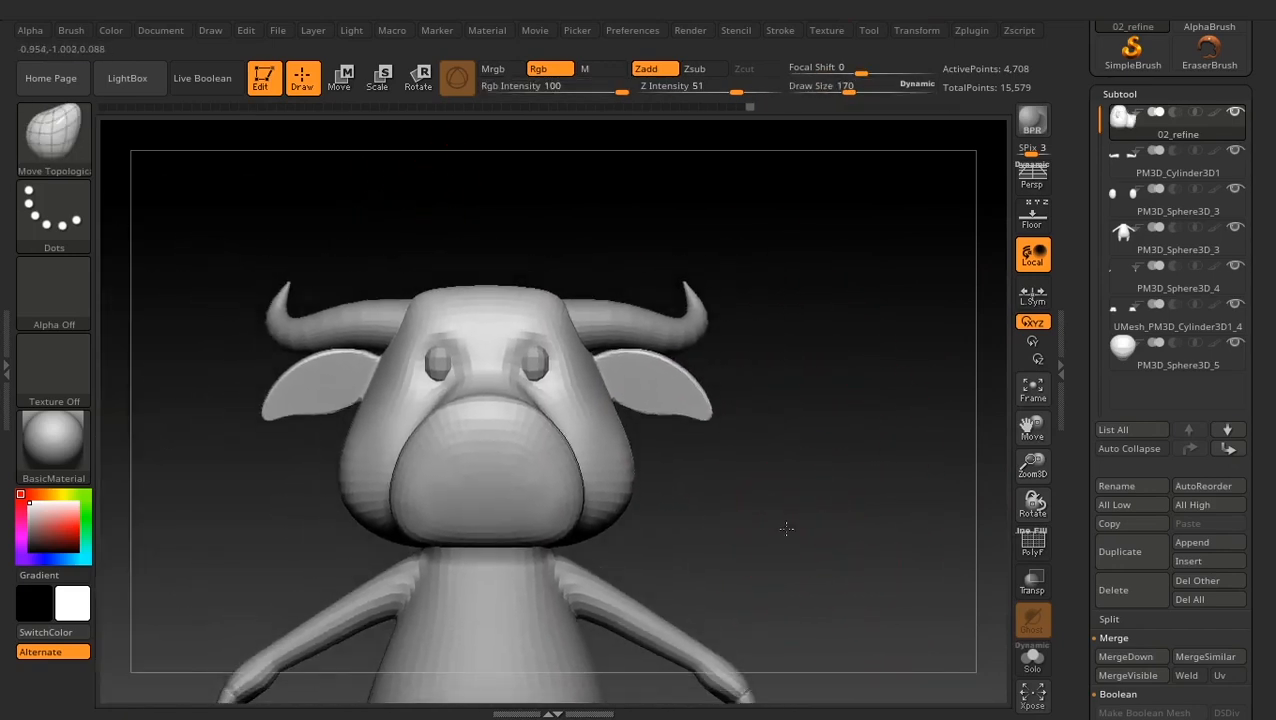
pyautogui.keyDown('alt'); pyautogui.moveTo(811, 474); pyautogui.dragTo(842, 532); pyautogui.keyUp('alt')
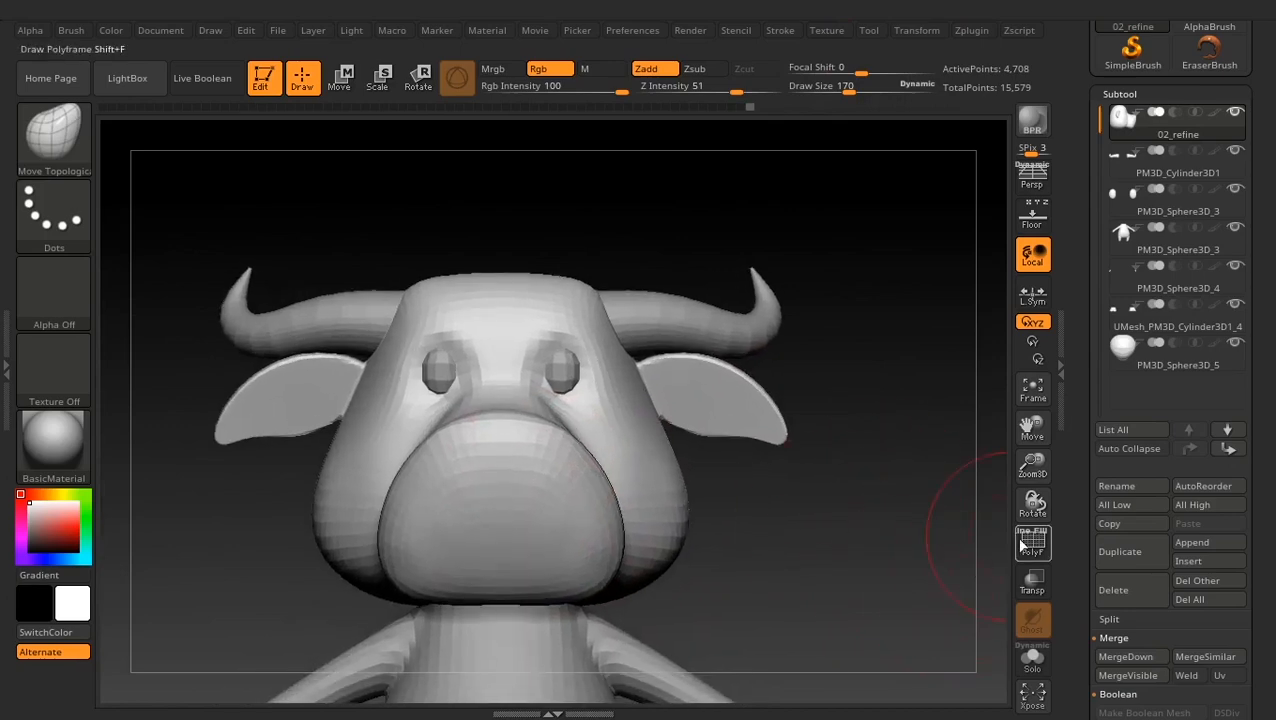
pyautogui.click(1033, 216)
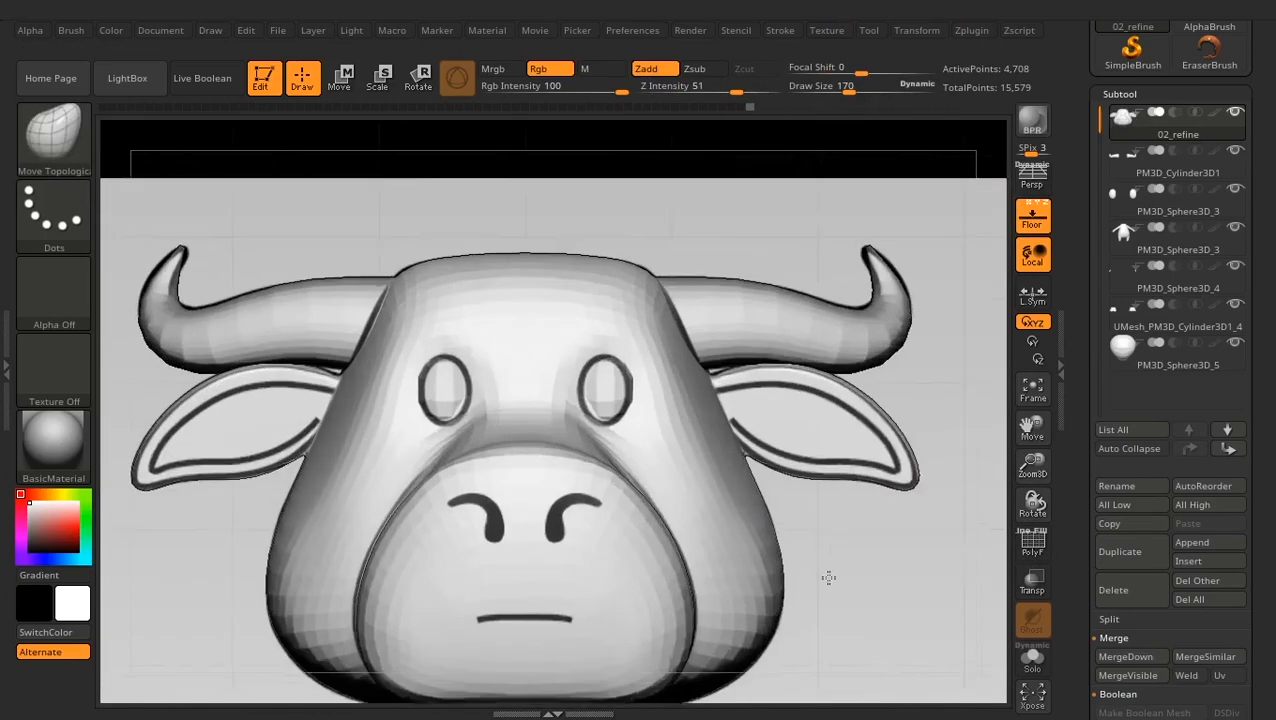
pyautogui.moveTo(829, 578)
pyautogui.keyDown('alt'); pyautogui.mouseDown()
pyautogui.moveTo(855, 541)
pyautogui.moveTo(843, 496)
pyautogui.mouseUp(); pyautogui.keyUp('alt')
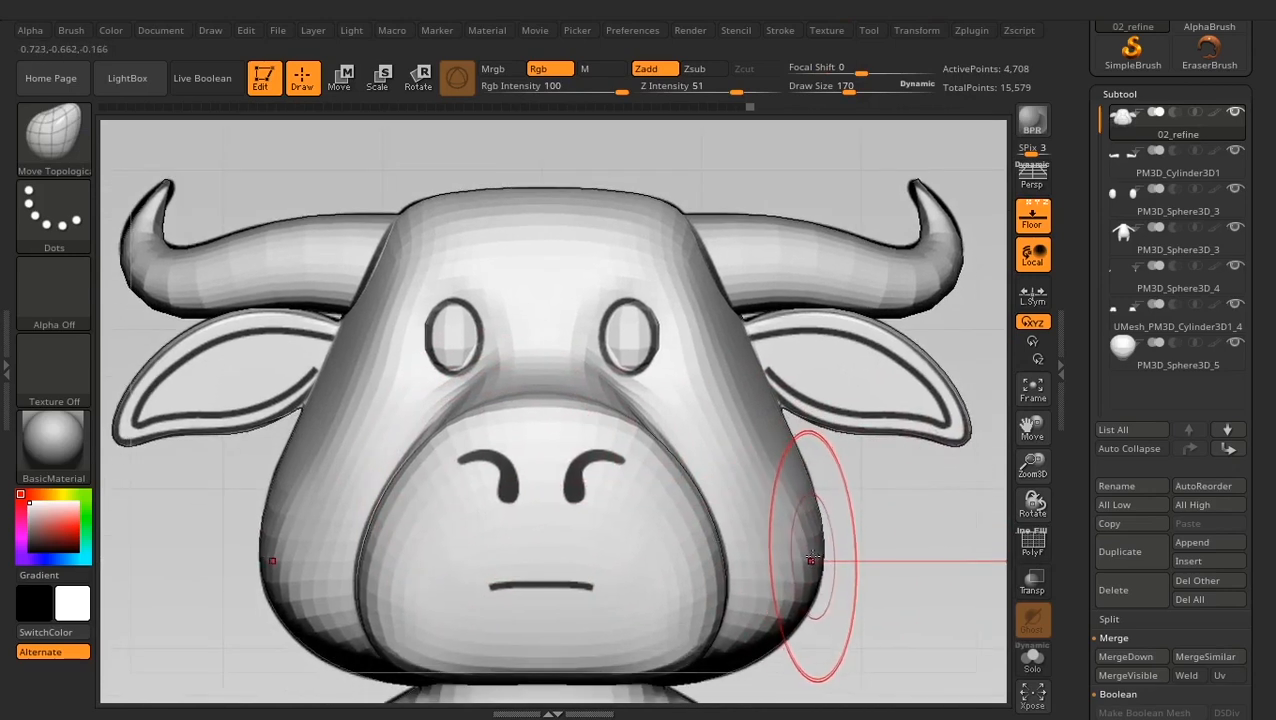
pyautogui.press('b')
pyautogui.press('s')
pyautogui.press('t')
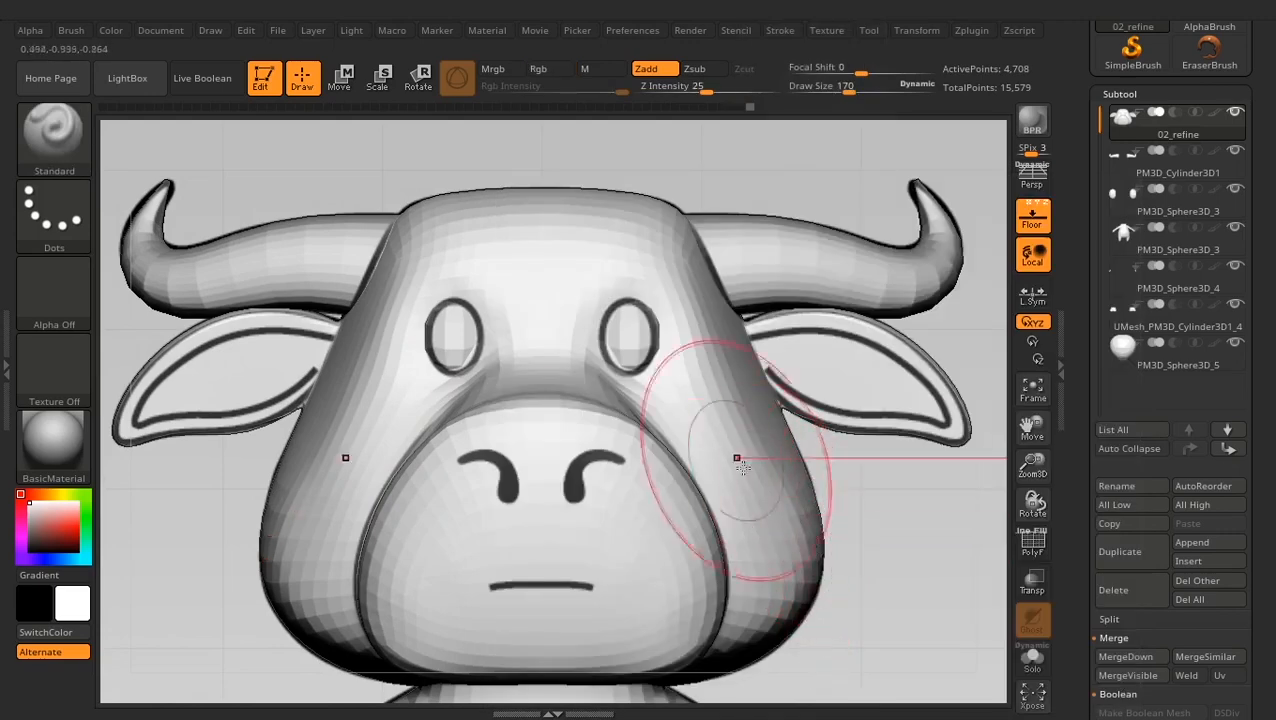
pyautogui.press('space')
pyautogui.moveTo(557, 399); pyautogui.dragTo(520, 400)
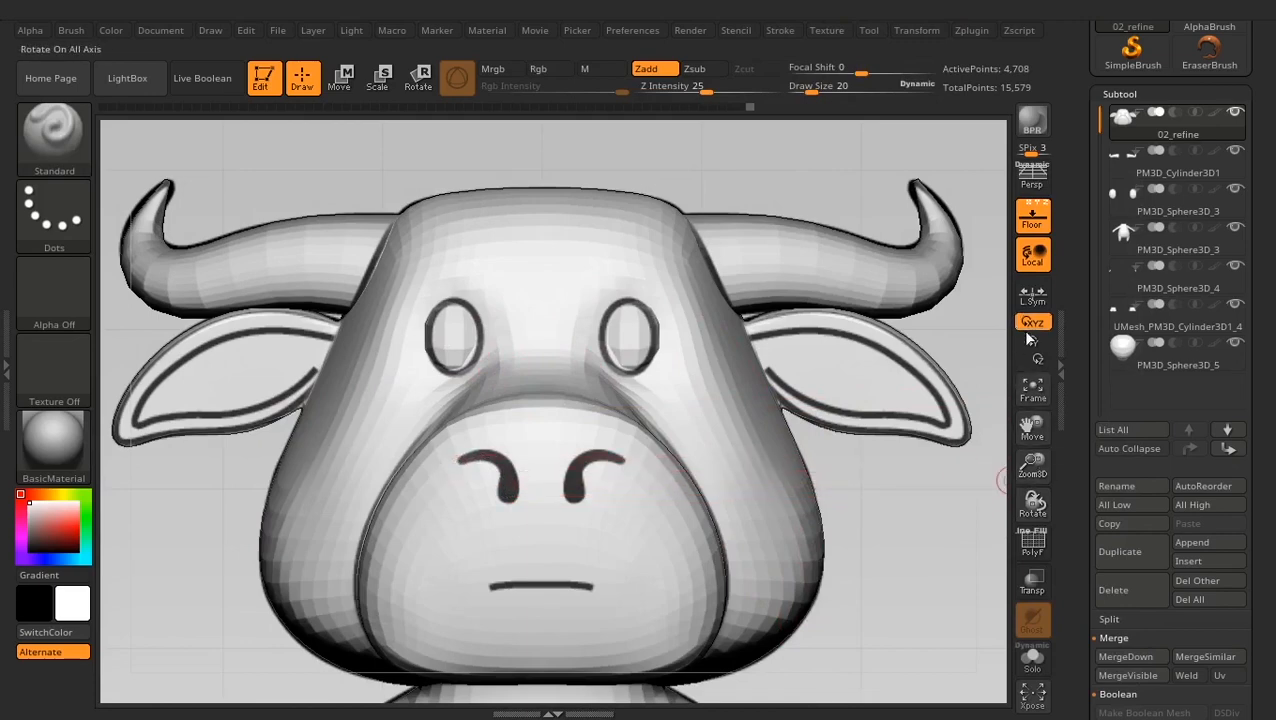
pyautogui.click(1033, 222)
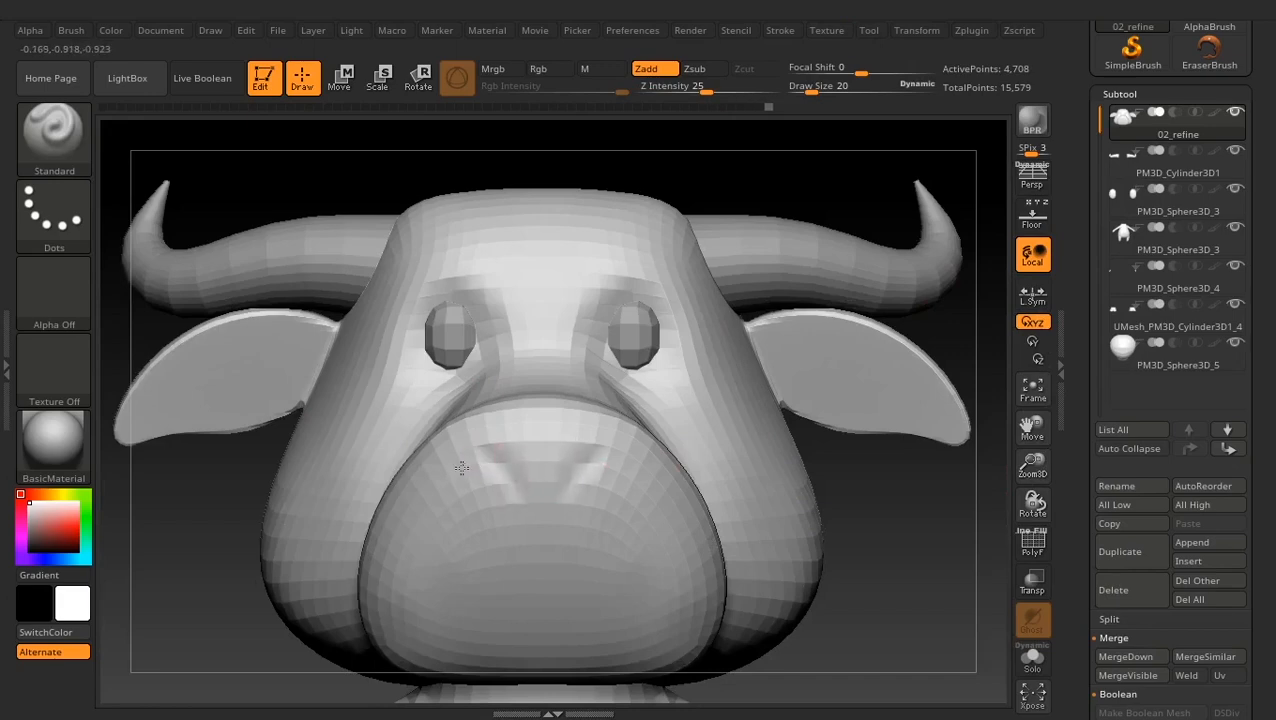
pyautogui.moveTo(868, 508); pyautogui.dragTo(929, 534)
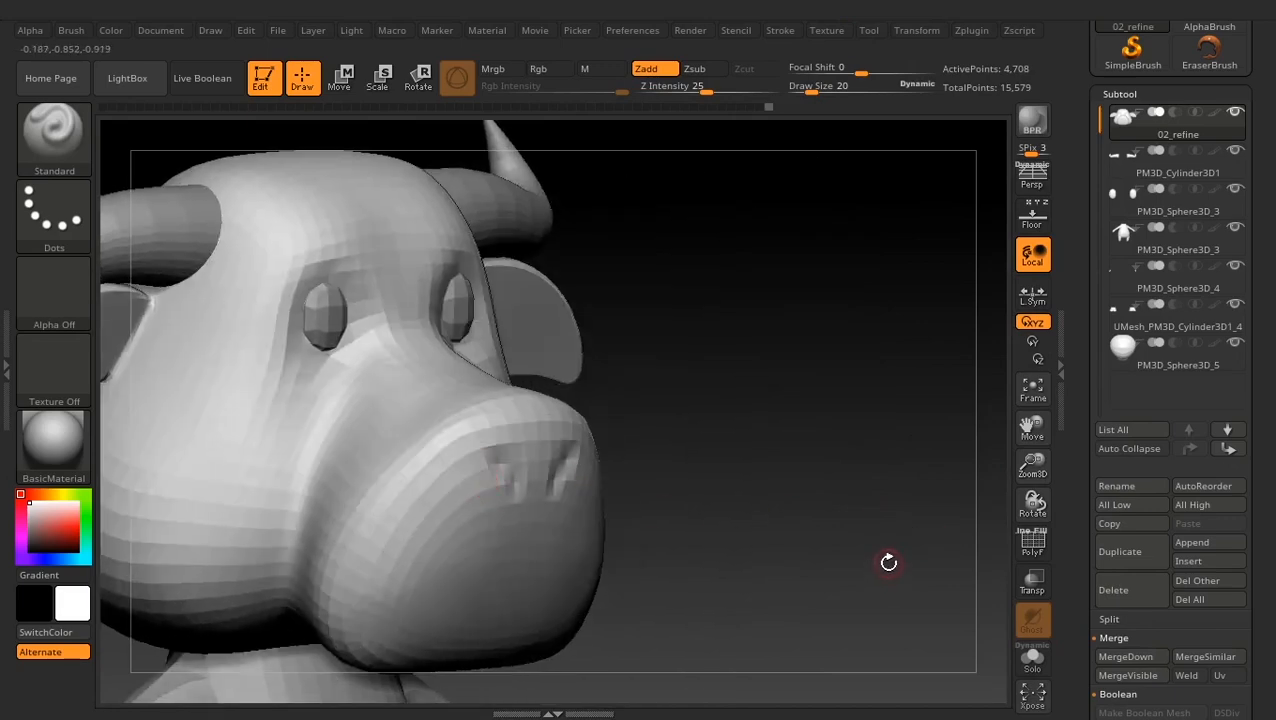
# Sculpt the head surface around the horn bases with the Standard brush at draw size 52 and smooth the top of the head
pyautogui.moveTo(800, 519)
pyautogui.mouseDown()
pyautogui.moveTo(800, 489)
pyautogui.moveTo(821, 499)
pyautogui.mouseUp()
pyautogui.moveTo(813, 549)
pyautogui.keyDown('alt'); pyautogui.mouseDown()
pyautogui.moveTo(770, 418)
pyautogui.moveTo(758, 504)
pyautogui.moveTo(659, 551)
pyautogui.moveTo(717, 550)
pyautogui.moveTo(695, 532)
pyautogui.mouseUp(); pyautogui.keyUp('alt')
pyautogui.keyDown('alt'); pyautogui.moveTo(775, 484); pyautogui.dragTo(821, 510); pyautogui.keyUp('alt')
pyautogui.keyDown('alt'); pyautogui.moveTo(771, 164); pyautogui.dragTo(795, 361); pyautogui.keyUp('alt')
pyautogui.press('space')
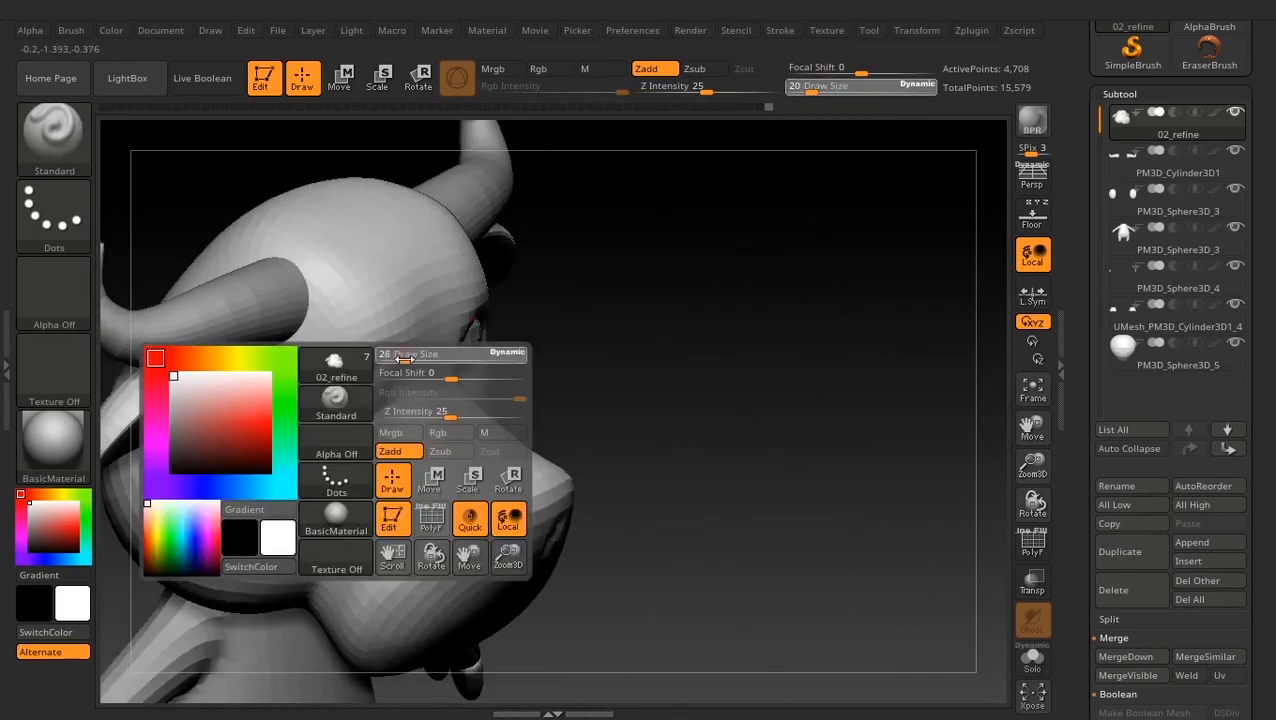
pyautogui.moveTo(414, 357); pyautogui.dragTo(421, 357)
pyautogui.moveTo(759, 392)
pyautogui.keyDown('alt'); pyautogui.mouseDown()
pyautogui.moveTo(842, 424)
pyautogui.moveTo(862, 452)
pyautogui.mouseUp(); pyautogui.keyUp('alt')
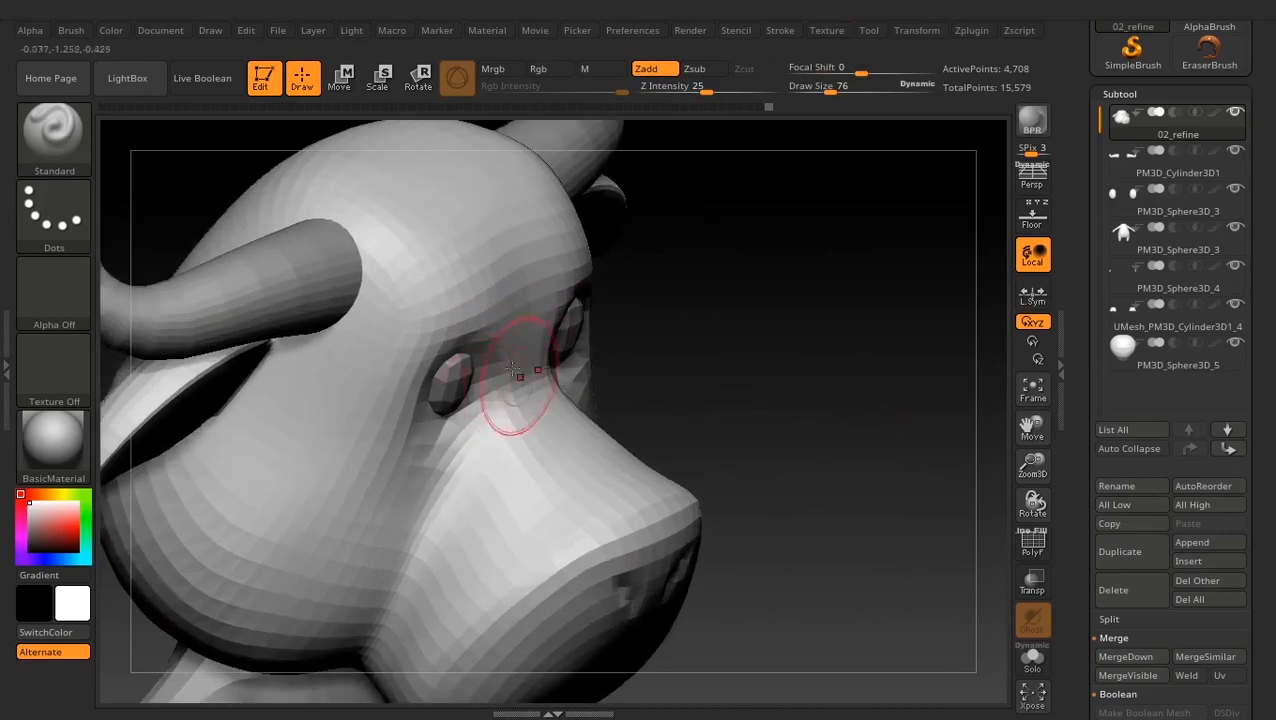
pyautogui.moveTo(762, 415); pyautogui.dragTo(890, 492)
pyautogui.press('space')
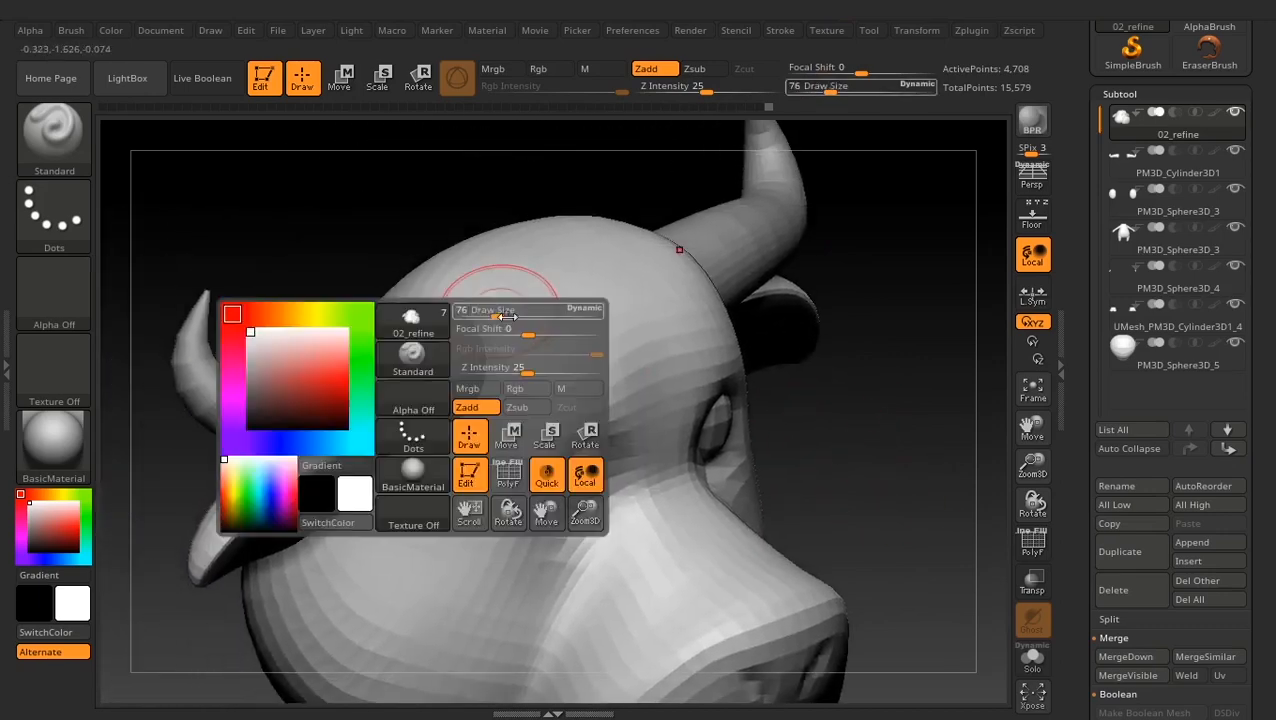
pyautogui.moveTo(509, 315); pyautogui.dragTo(490, 318)
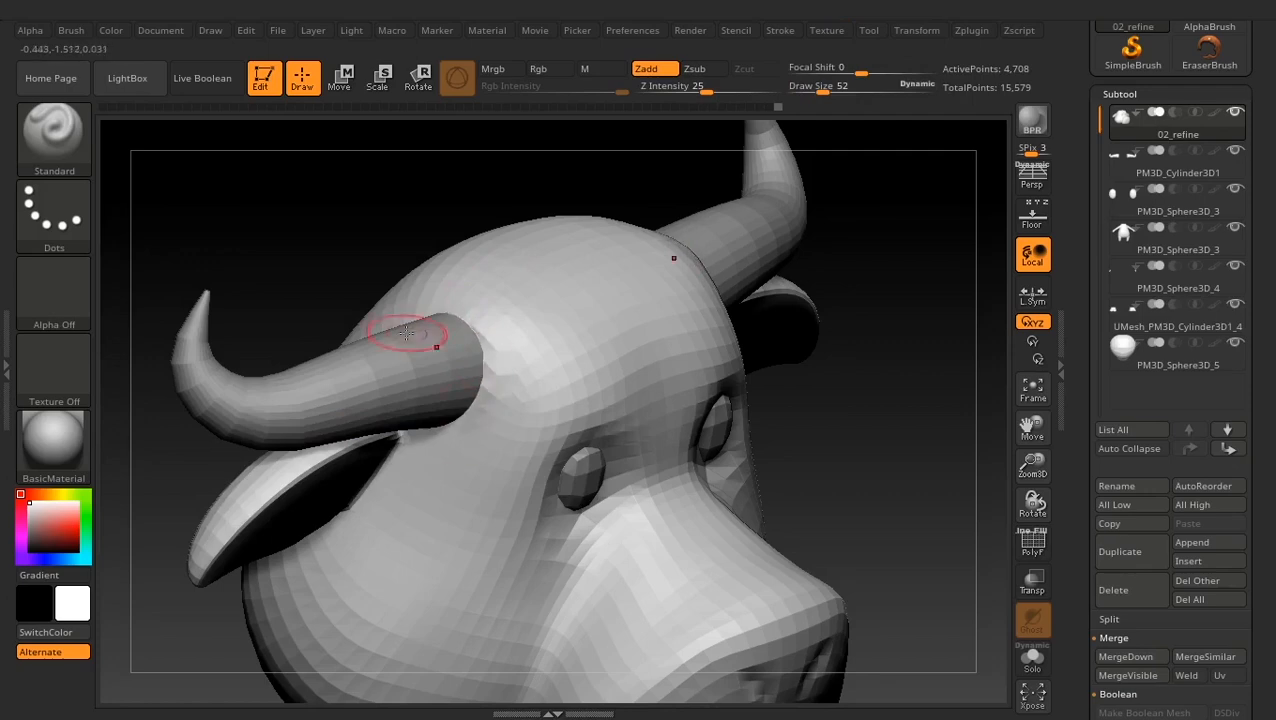
pyautogui.moveTo(825, 462)
pyautogui.mouseDown()
pyautogui.moveTo(854, 356)
pyautogui.moveTo(820, 345)
pyautogui.moveTo(823, 373)
pyautogui.mouseUp()
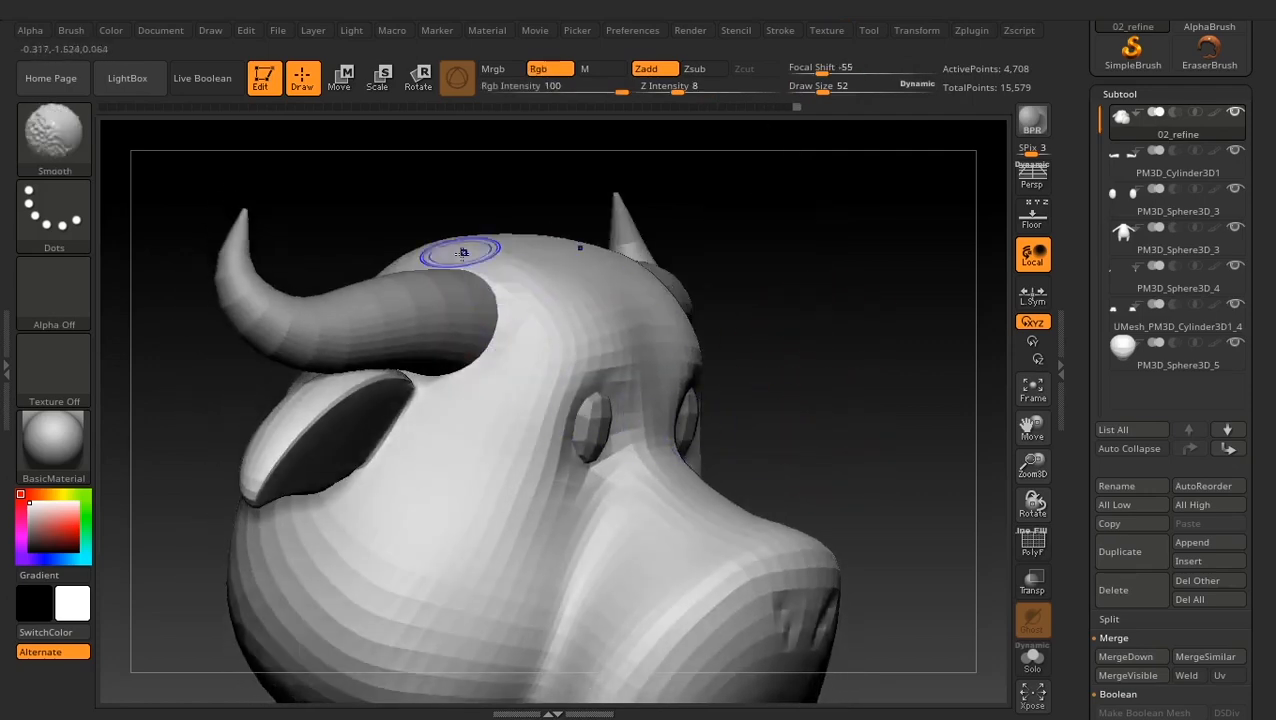
# Subdivide the head mesh once
pyautogui.keyDown('shift'); pyautogui.moveTo(914, 462); pyautogui.dragTo(860, 450); pyautogui.keyUp('shift')
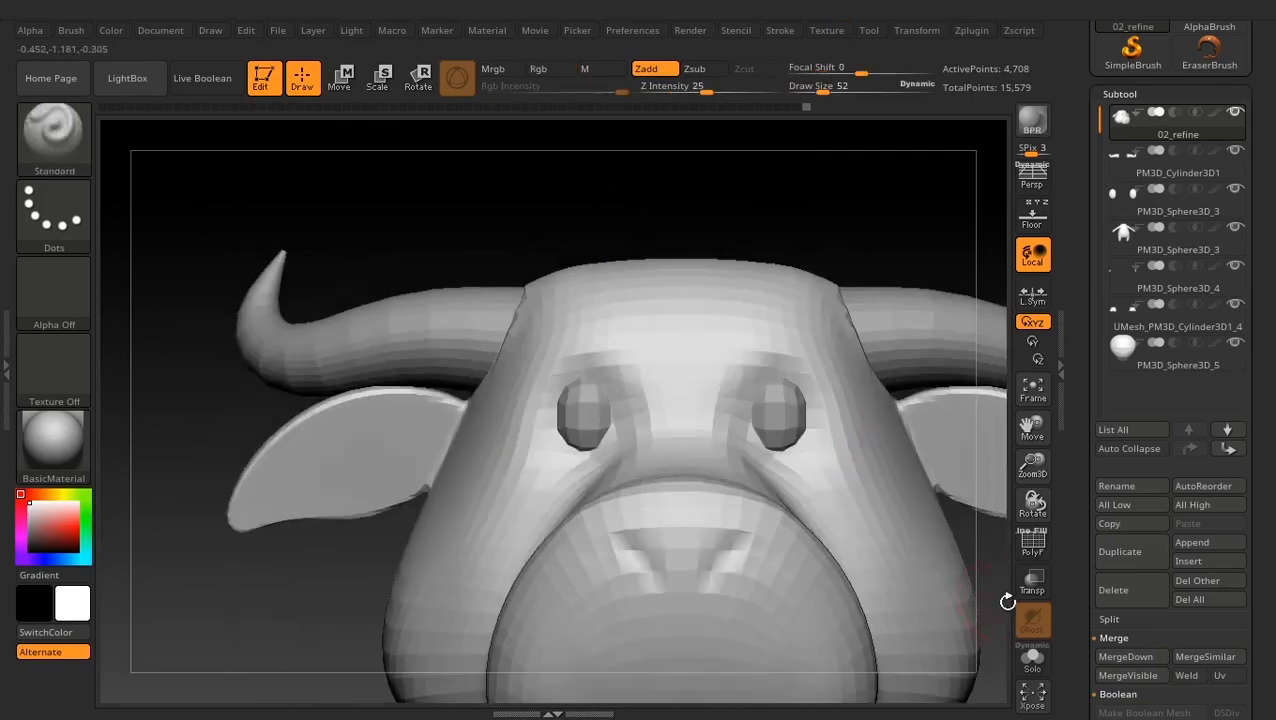
pyautogui.keyDown('alt'); pyautogui.moveTo(1005, 601); pyautogui.dragTo(926, 519); pyautogui.keyUp('alt')
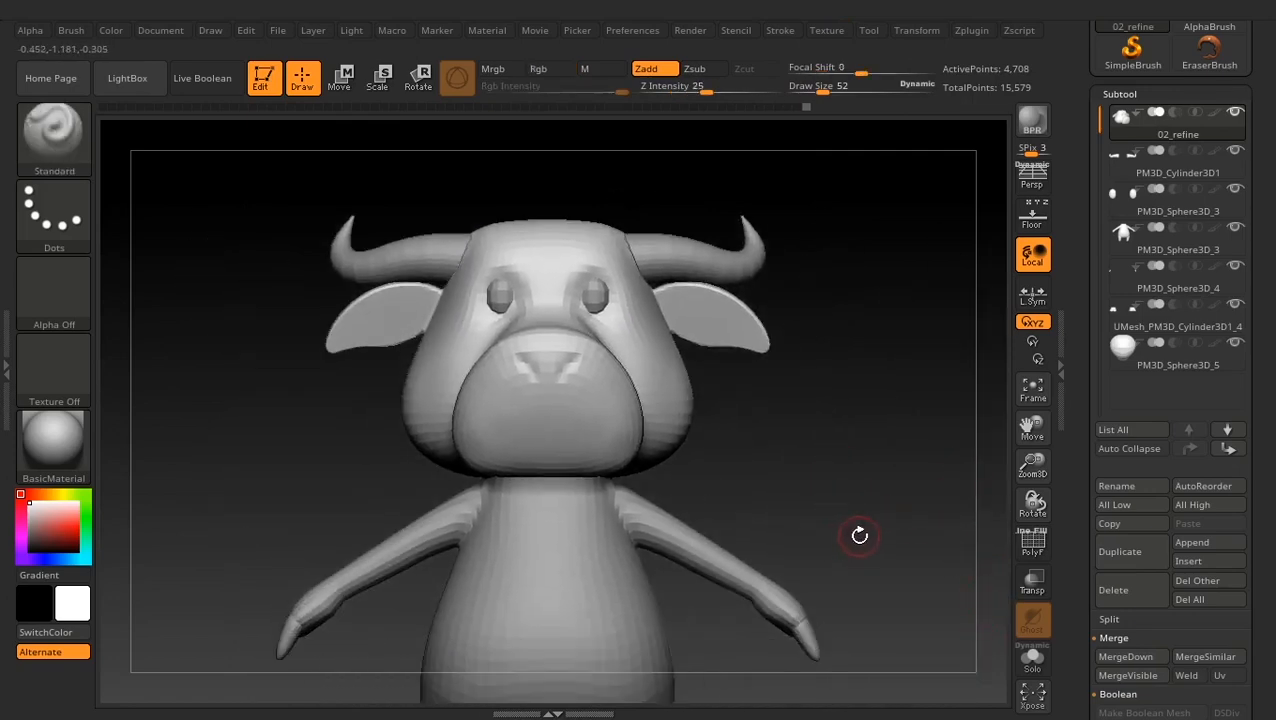
pyautogui.hotkey('ctrl', 'd')
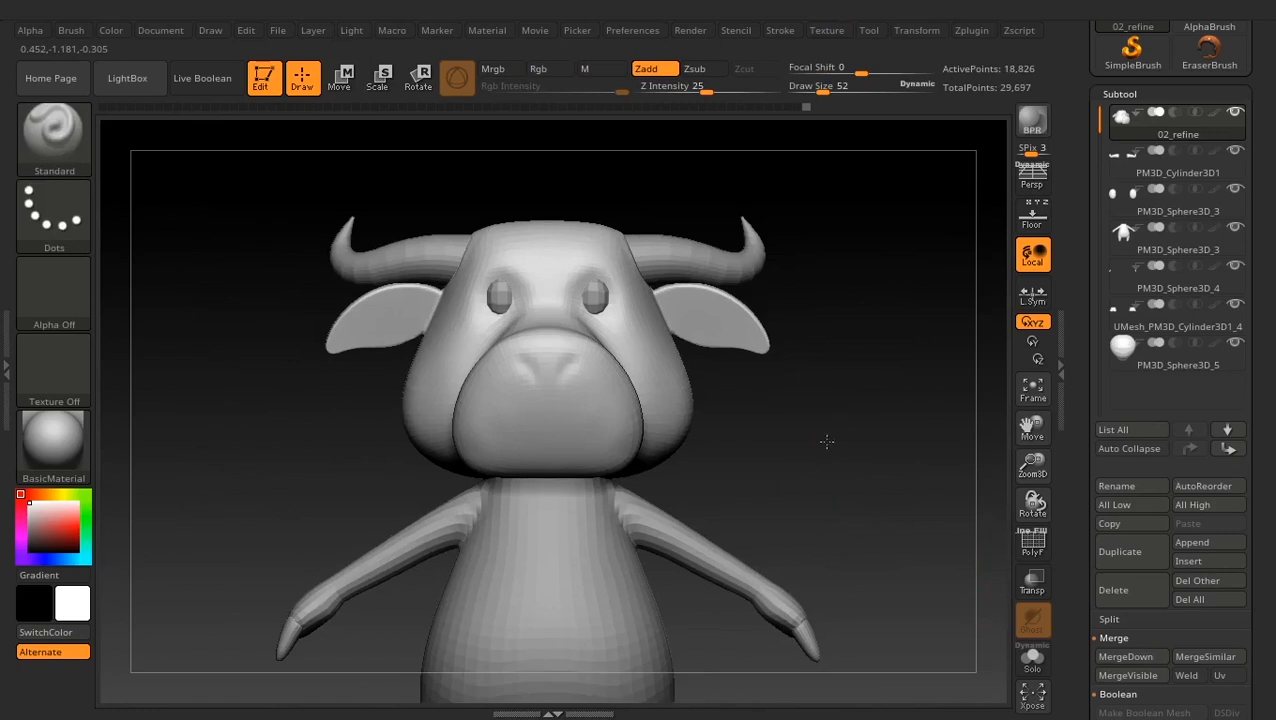
pyautogui.moveTo(826, 441)
pyautogui.keyDown('alt'); pyautogui.mouseDown()
pyautogui.moveTo(883, 490)
pyautogui.moveTo(712, 390)
pyautogui.mouseUp(); pyautogui.keyUp('alt')
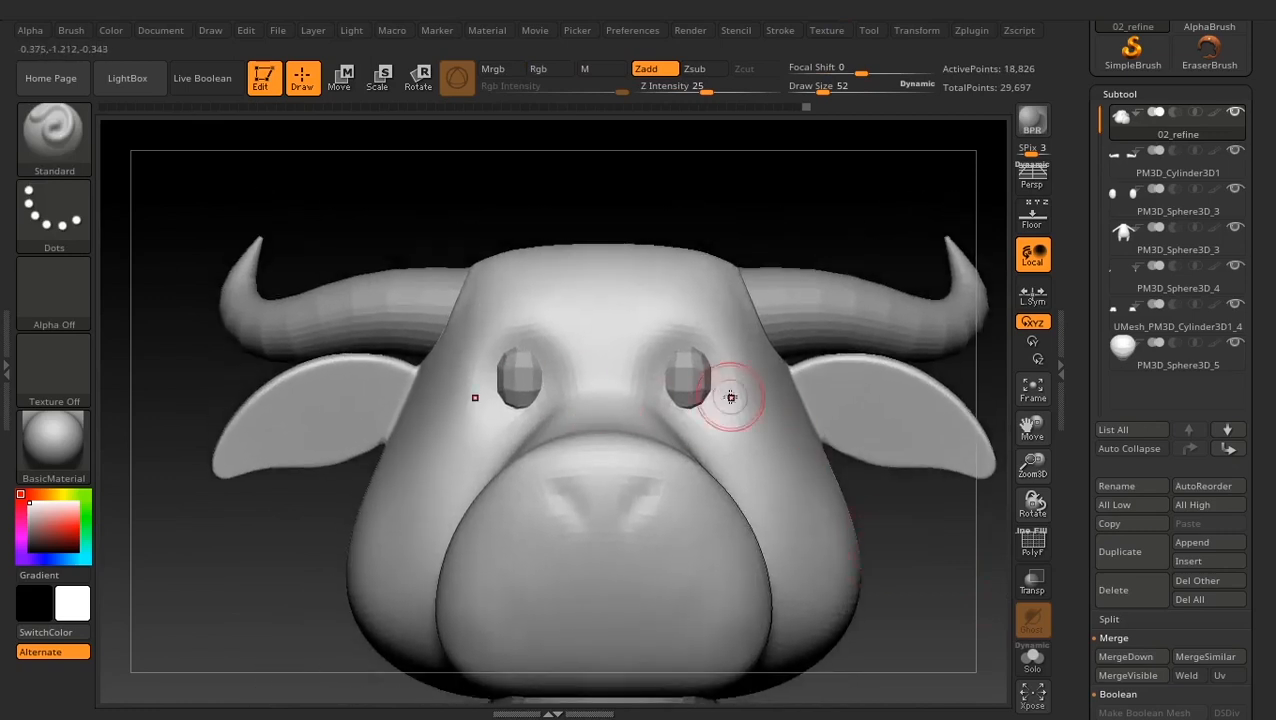
# Subdivide the eyes twice and make the head the active subtool again
pyautogui.keyDown('alt'); pyautogui.click(685, 378); pyautogui.keyUp('alt')
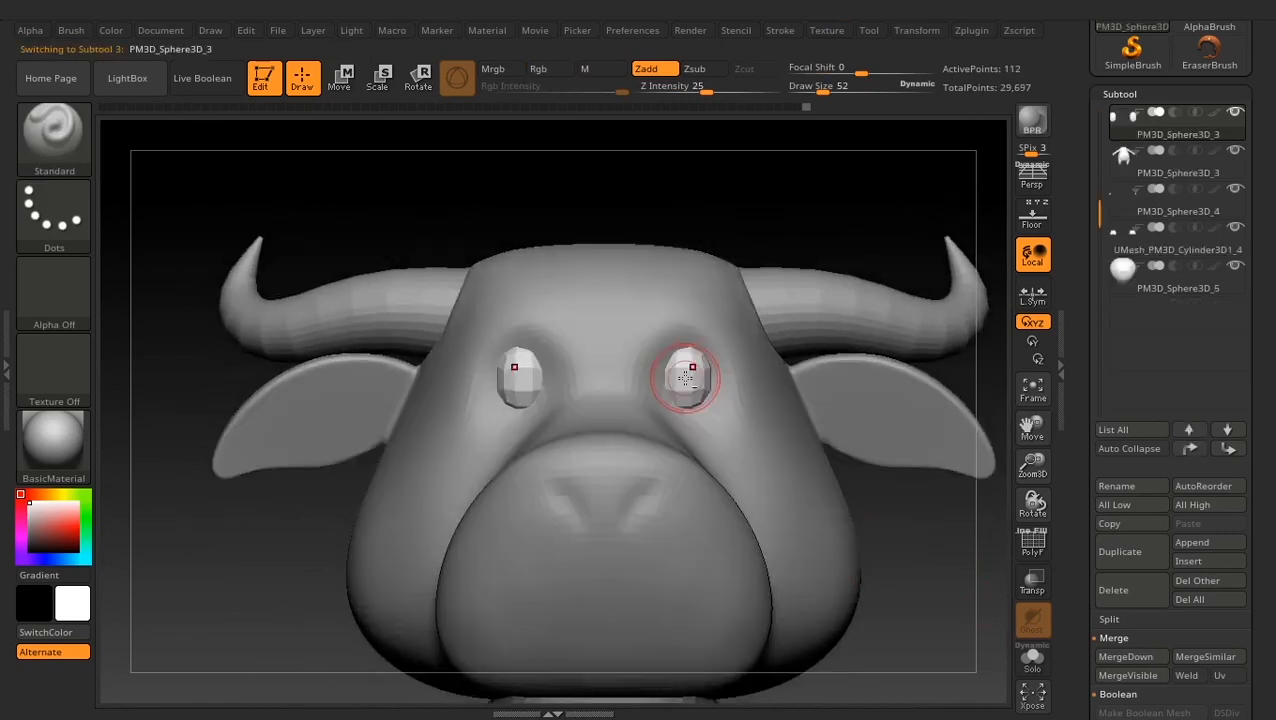
pyautogui.hotkey('ctrl', 'd')
pyautogui.hotkey('ctrl', 'd')
pyautogui.keyDown('alt'); pyautogui.click(743, 436); pyautogui.keyUp('alt')
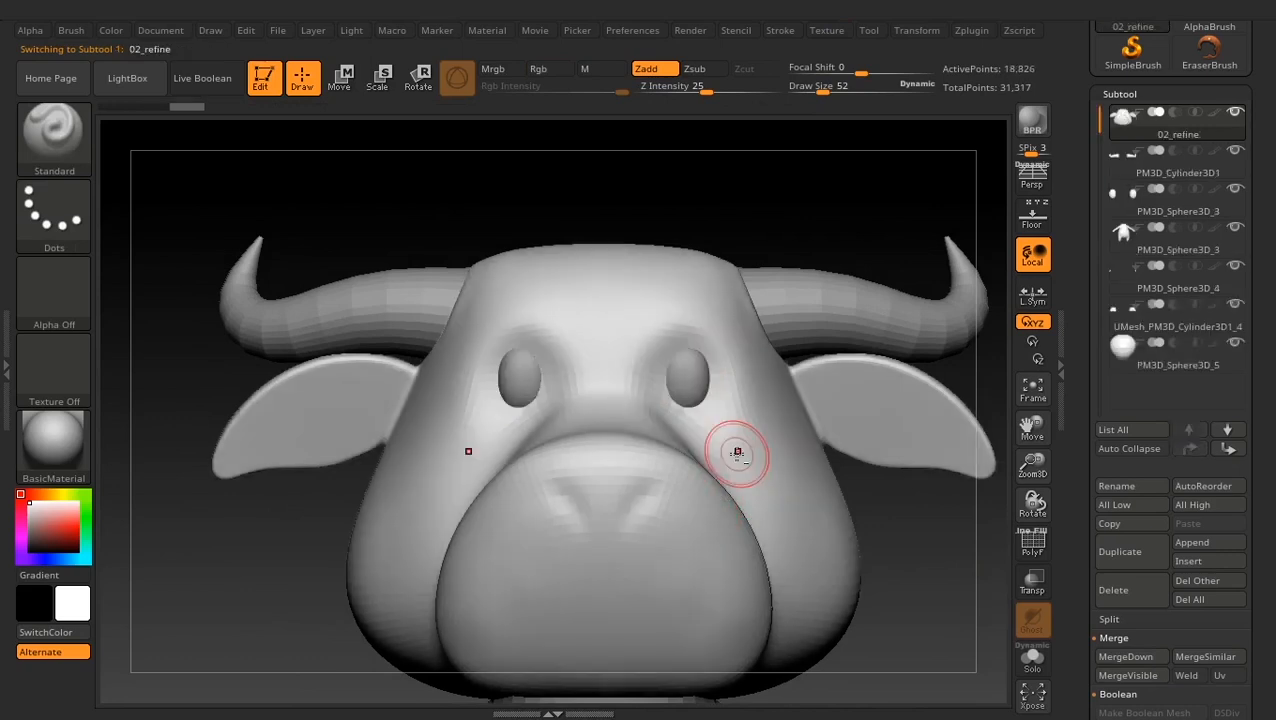
# Smooth the forehead above the eyes with the brush at draw size 123
pyautogui.keyDown('alt'); pyautogui.moveTo(907, 576); pyautogui.dragTo(911, 582); pyautogui.keyUp('alt')
pyautogui.keyDown('alt'); pyautogui.moveTo(834, 570); pyautogui.dragTo(884, 599); pyautogui.keyUp('alt')
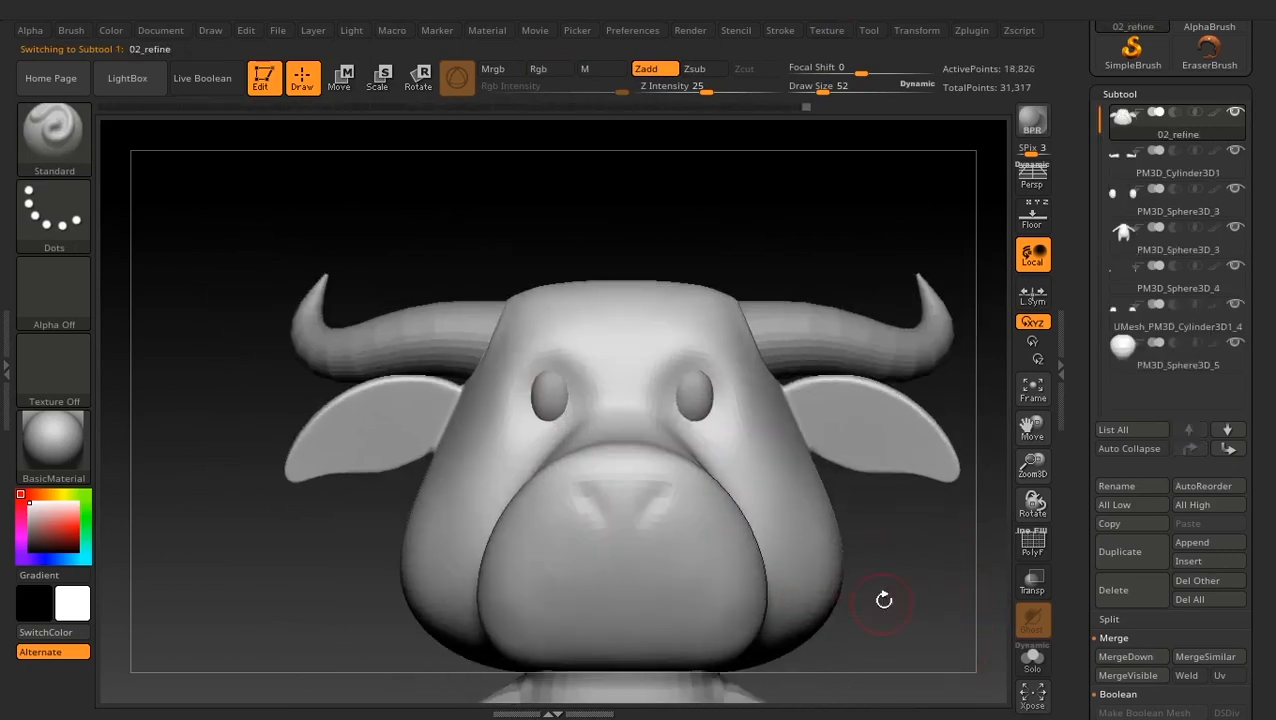
pyautogui.rightClick(516, 470)
pyautogui.moveTo(496, 430); pyautogui.dragTo(511, 430)
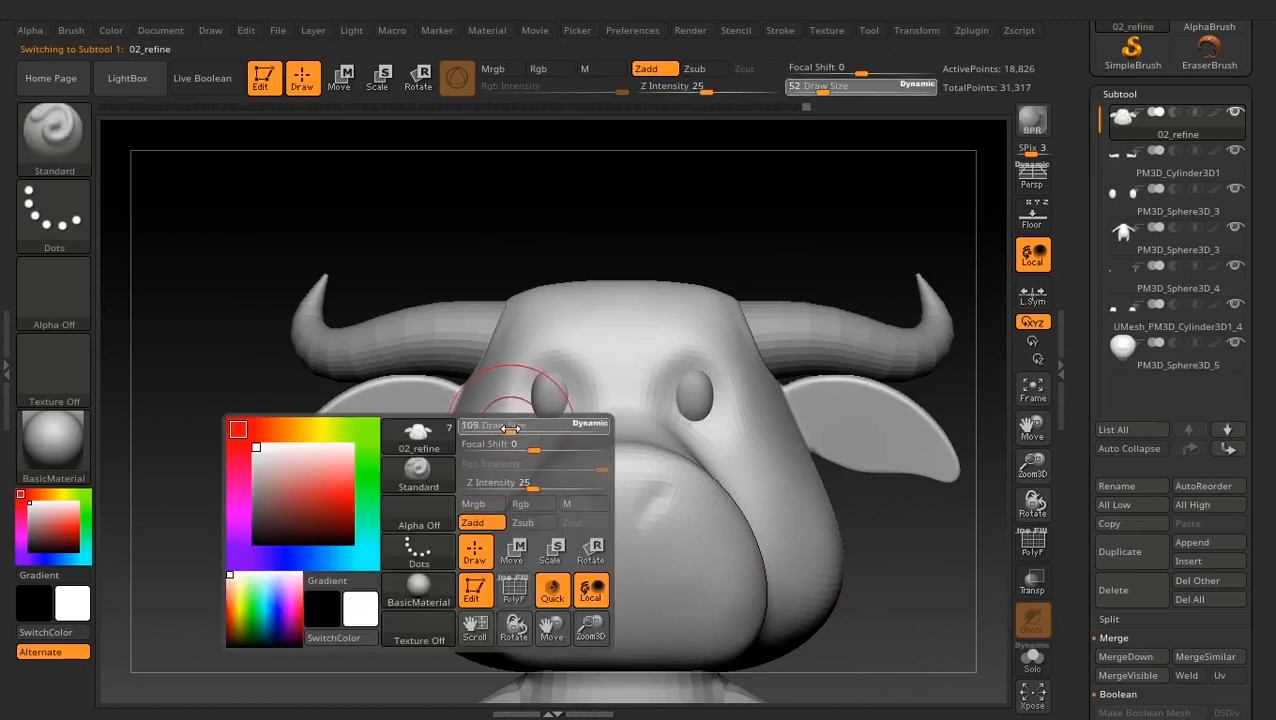
pyautogui.press('shift')
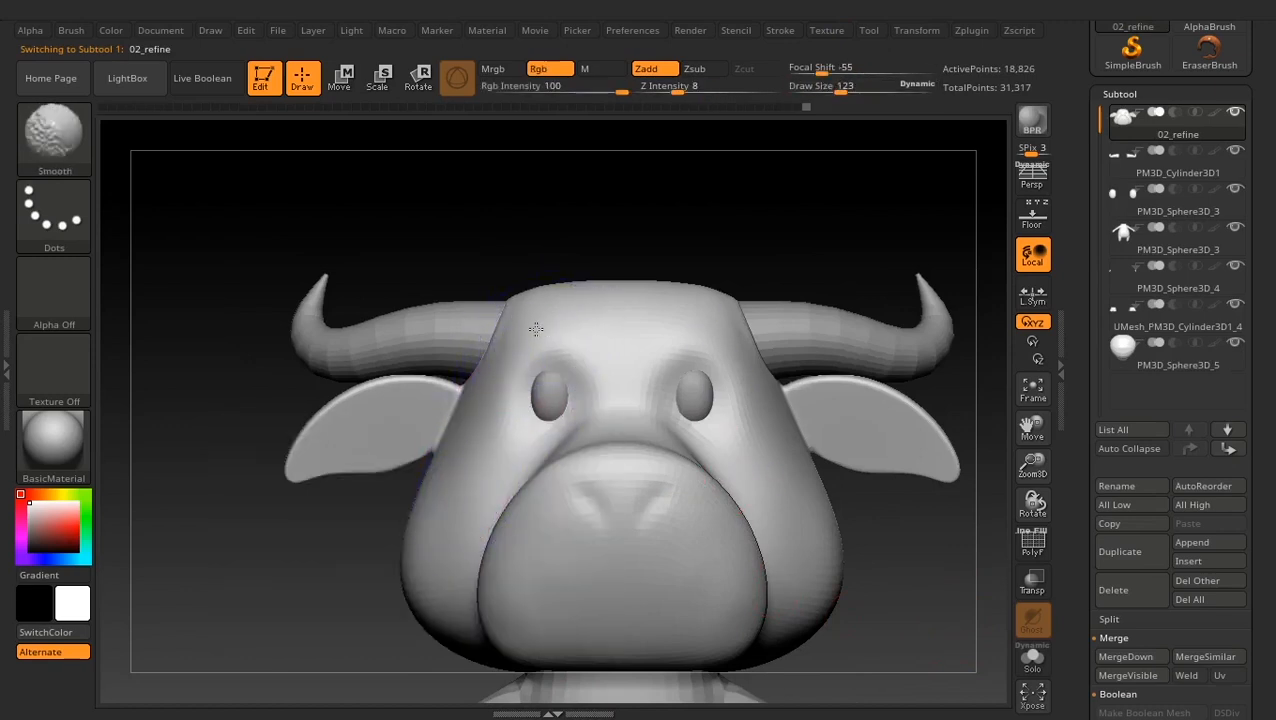
pyautogui.keyDown('shift'); pyautogui.moveTo(545, 338); pyautogui.dragTo(606, 356); pyautogui.keyUp('shift')
# Reshape the head surface around the eye sockets with the Move Topological brush at draw size 105
pyautogui.moveTo(898, 548); pyautogui.dragTo(968, 610)
pyautogui.moveTo(843, 478)
pyautogui.mouseDown()
pyautogui.moveTo(669, 404)
pyautogui.moveTo(810, 272)
pyautogui.moveTo(830, 372)
pyautogui.mouseUp()
pyautogui.press('space')
pyautogui.moveTo(631, 419); pyautogui.dragTo(626, 419)
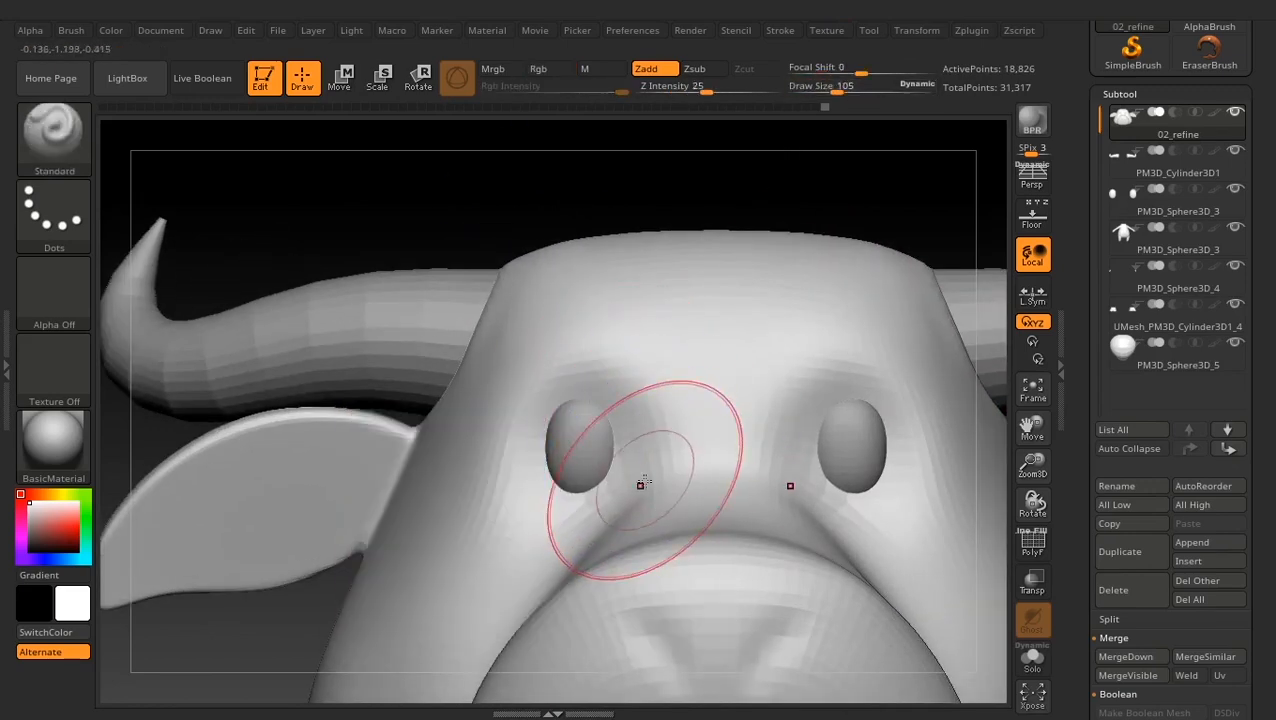
pyautogui.press('b')
pyautogui.press('m')
pyautogui.press('t')
pyautogui.moveTo(658, 463); pyautogui.dragTo(649, 446)
pyautogui.moveTo(646, 491); pyautogui.dragTo(628, 502)
pyautogui.moveTo(535, 460); pyautogui.dragTo(516, 446)
# Smooth the front of the muzzle below the nostrils
pyautogui.keyDown('alt'); pyautogui.moveTo(985, 486); pyautogui.dragTo(552, 577); pyautogui.keyUp('alt')
pyautogui.press('shift')
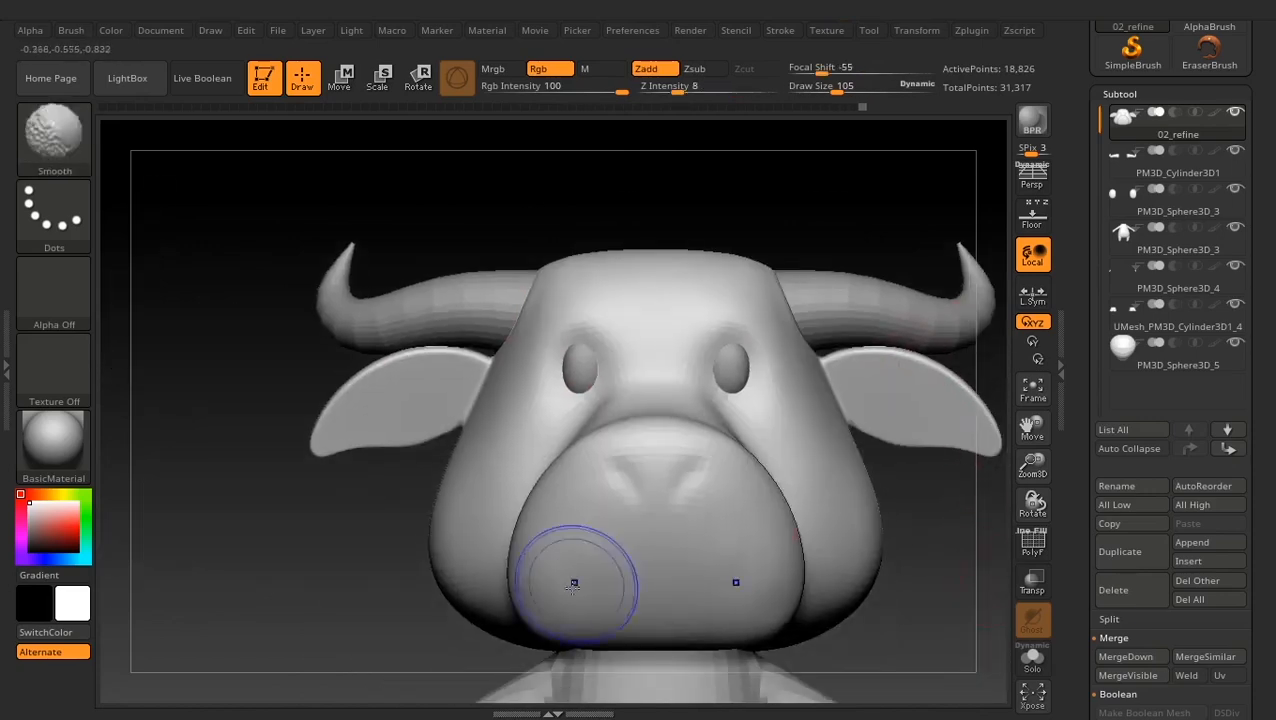
pyautogui.moveTo(920, 618); pyautogui.dragTo(975, 600)
pyautogui.keyDown('shift'); pyautogui.moveTo(701, 564); pyautogui.dragTo(690, 530); pyautogui.keyUp('shift')
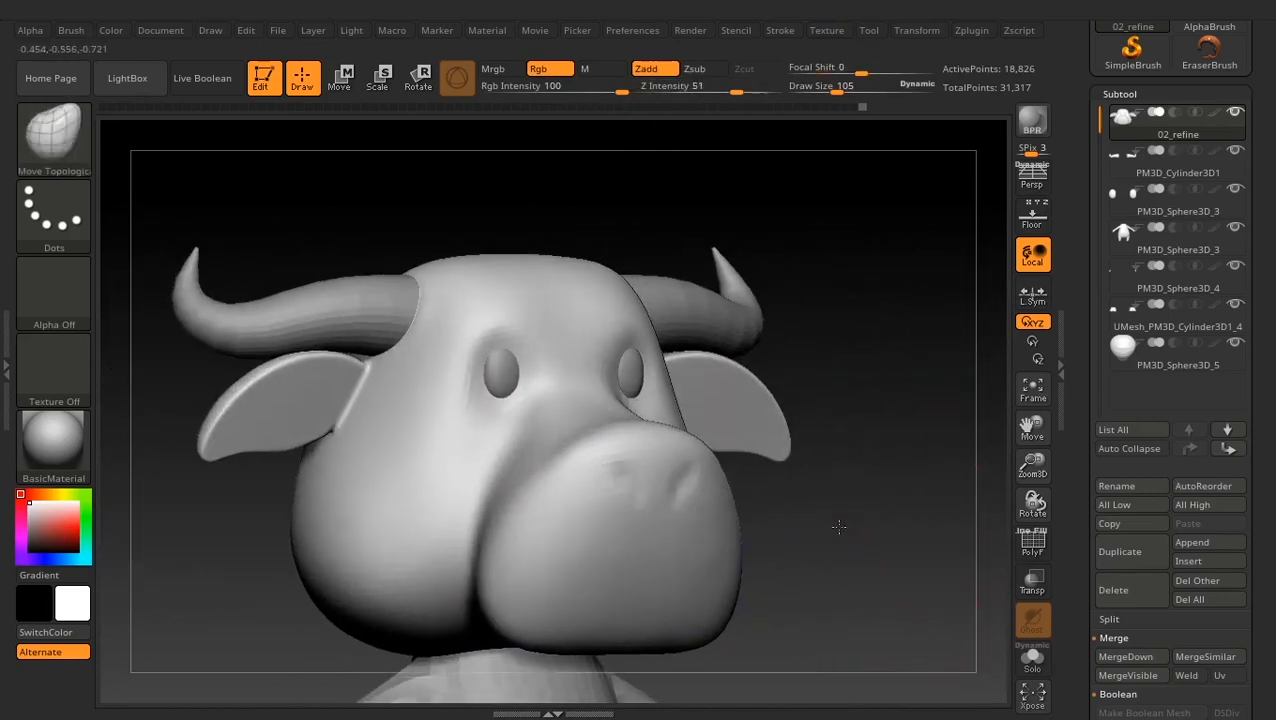
# Inspect the head's polygon wireframe around the muzzle and hide it again
pyautogui.keyDown('alt'); pyautogui.moveTo(837, 527); pyautogui.dragTo(868, 605); pyautogui.keyUp('alt')
pyautogui.click(1032, 556)
pyautogui.click(1032, 556)
pyautogui.moveTo(900, 546); pyautogui.dragTo(530, 540)
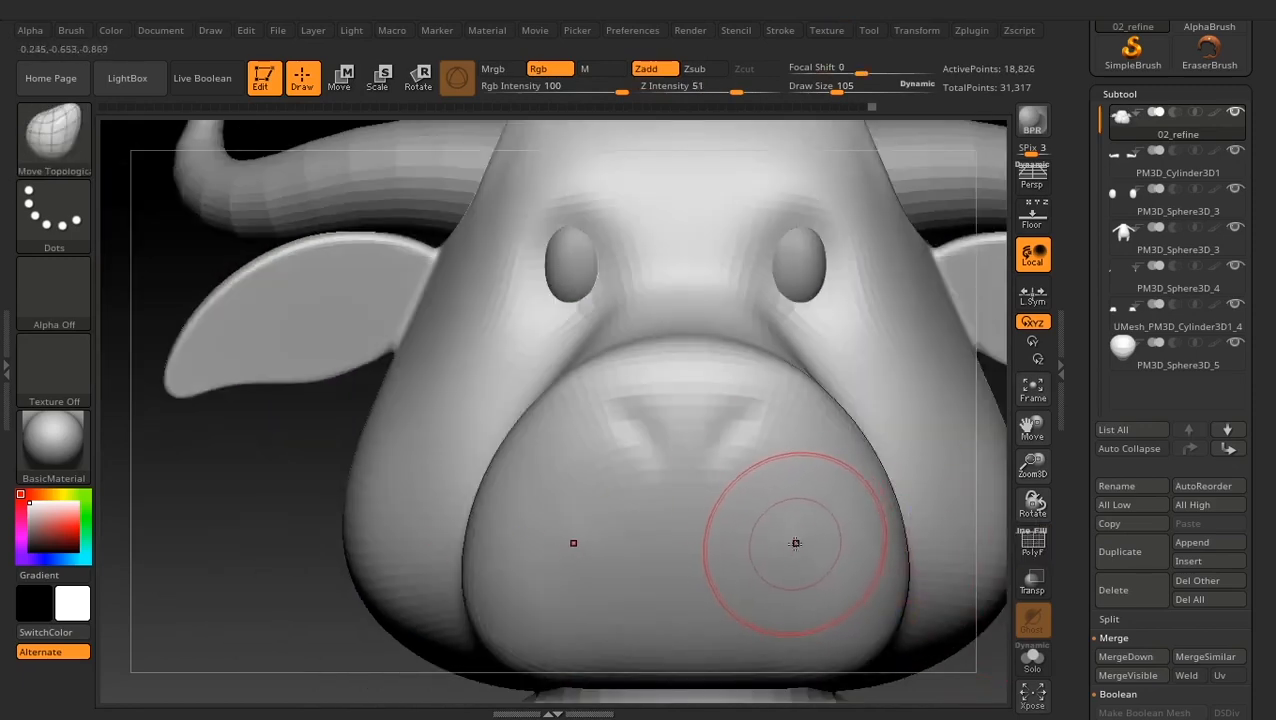
pyautogui.click(1032, 545)
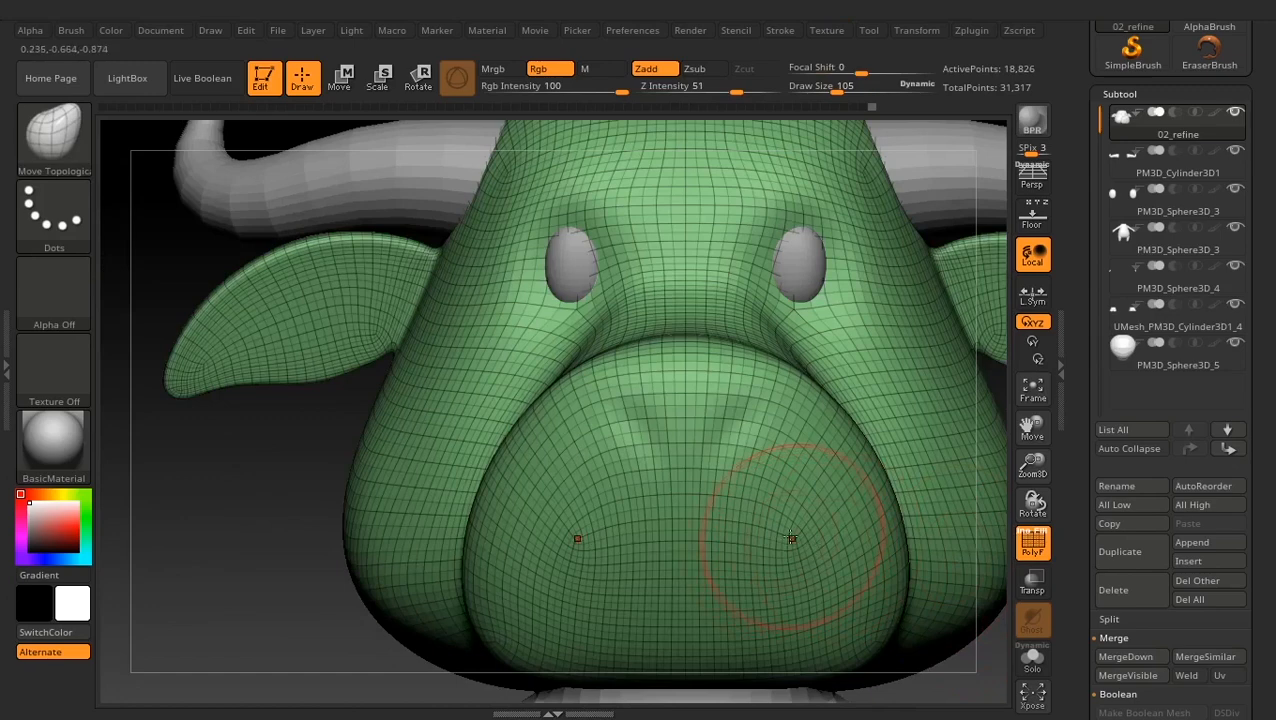
pyautogui.click(1032, 545)
# Carve the nostrils deeper along the front reference drawing with the Standard brush at draw size 12, hiding the drawing while sculpting
pyautogui.moveTo(1006, 487); pyautogui.dragTo(982, 336)
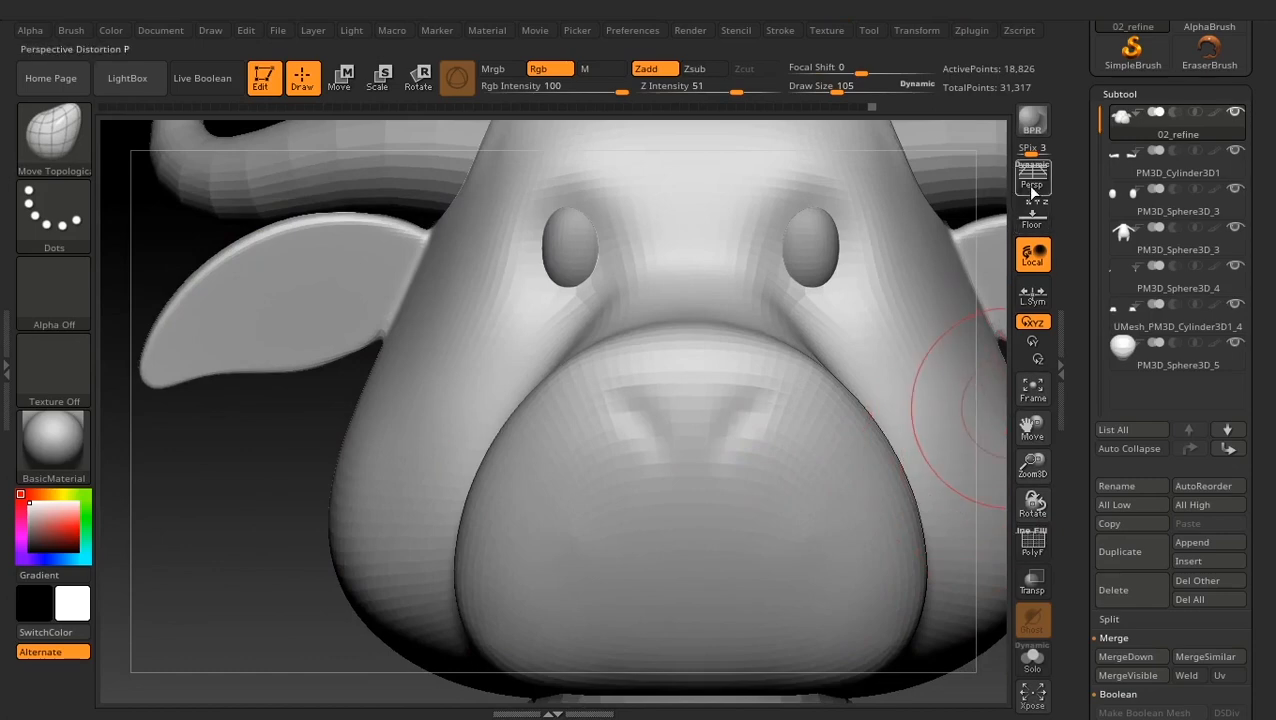
pyautogui.click(1032, 216)
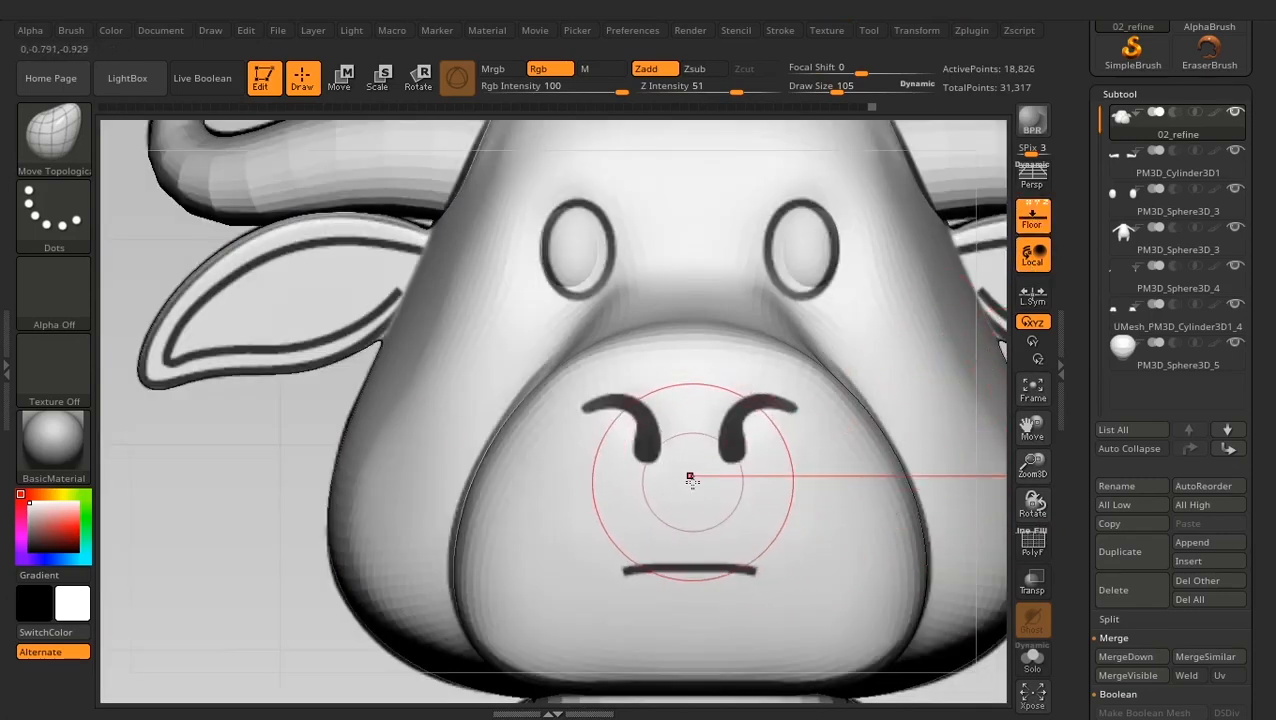
pyautogui.press('b')
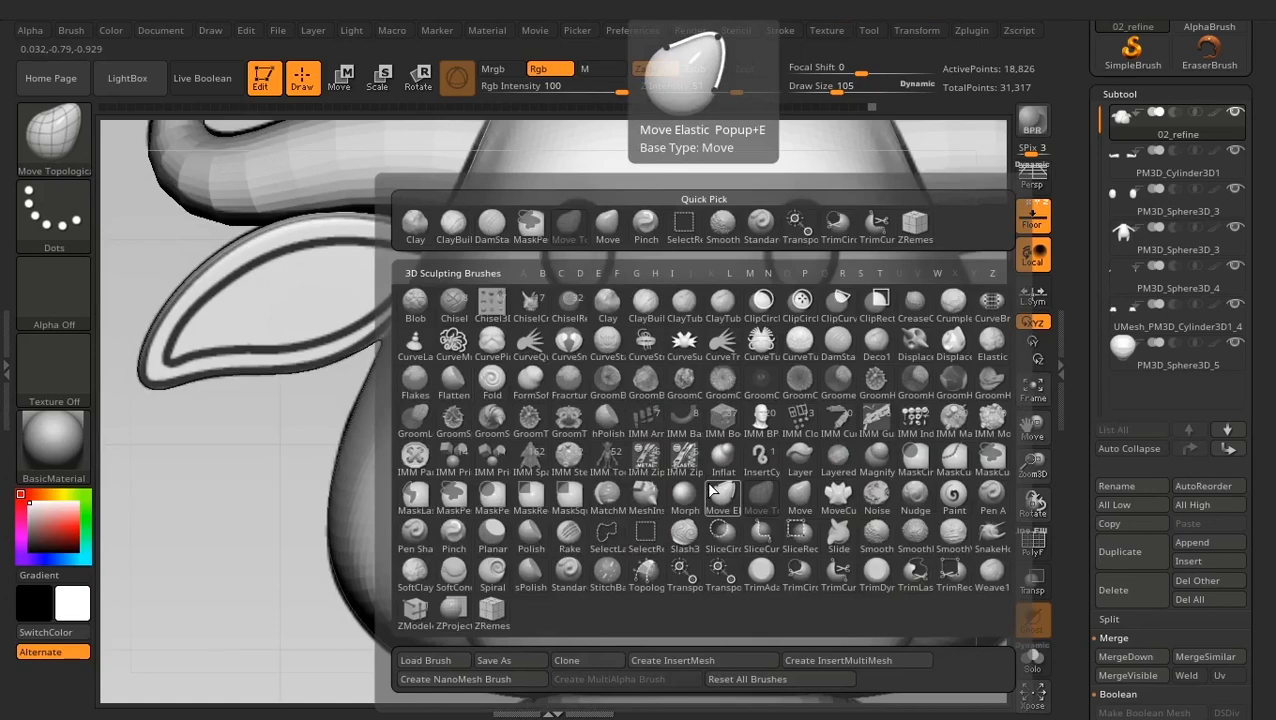
pyautogui.press('s')
pyautogui.press('t')
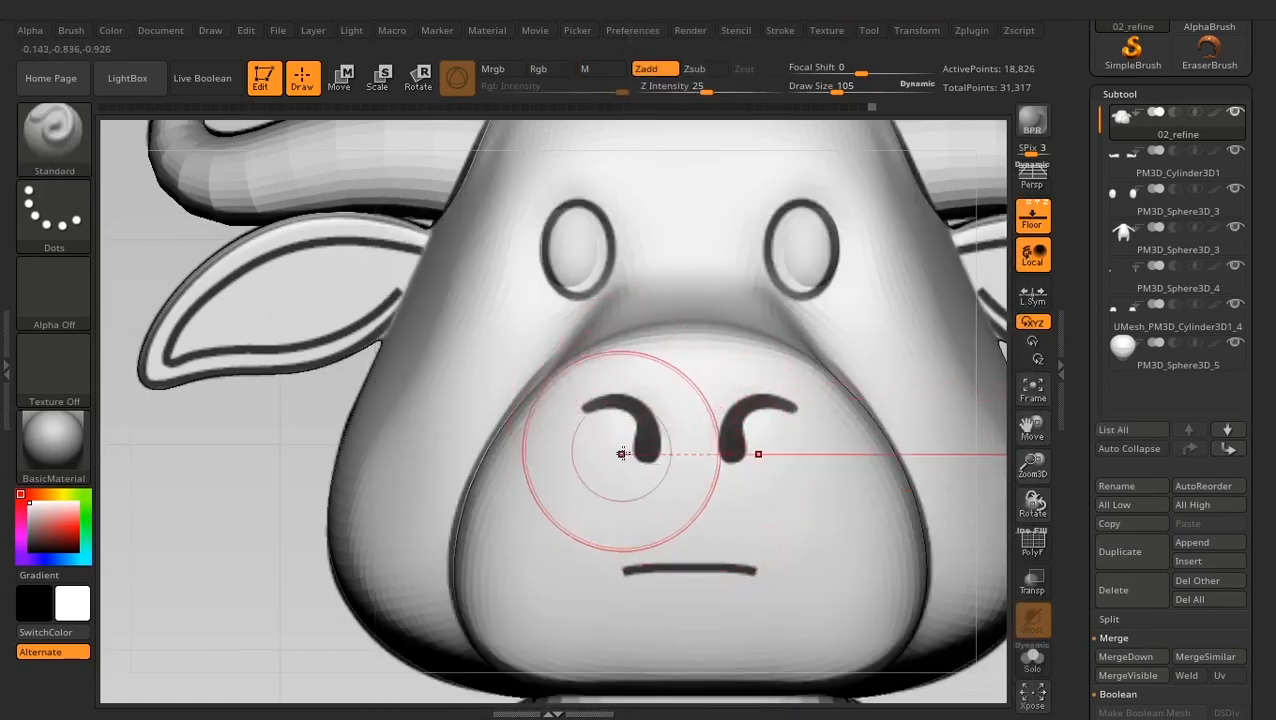
pyautogui.press('space')
pyautogui.moveTo(640, 426); pyautogui.dragTo(626, 428)
pyautogui.press('space')
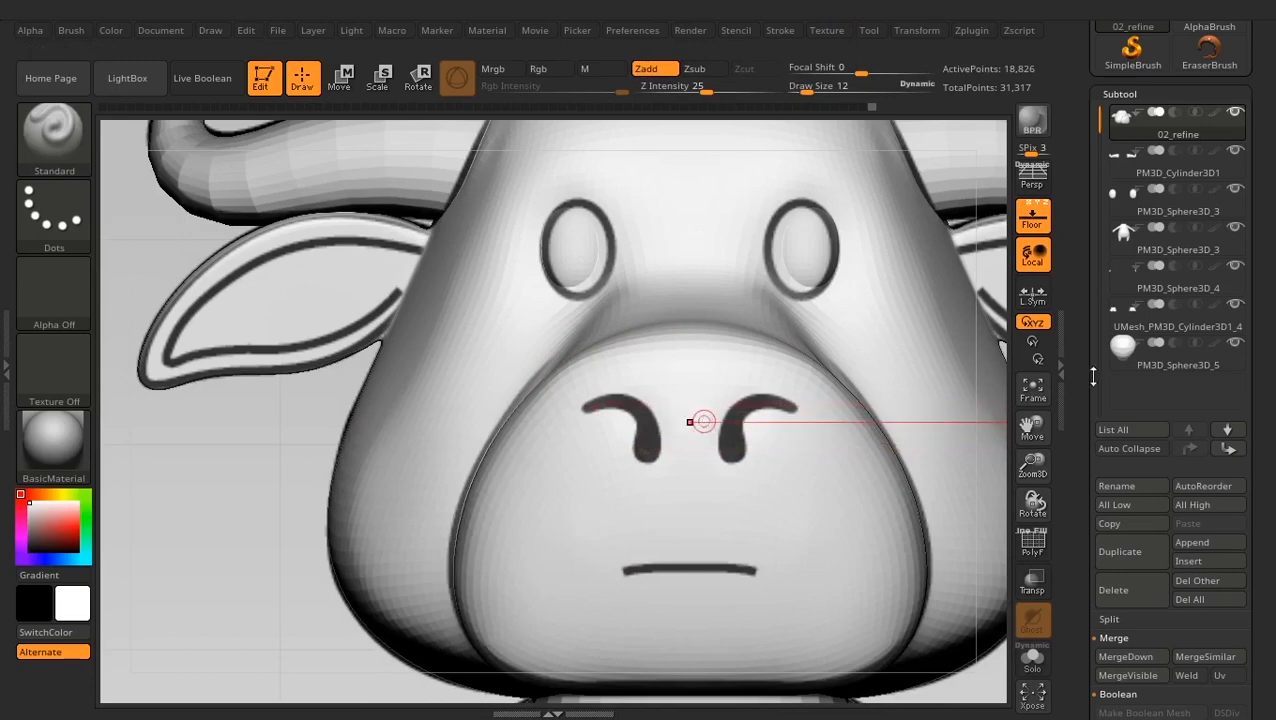
pyautogui.hotkey('shift', 'p')
pyautogui.moveTo(653, 430)
pyautogui.keyDown('alt'); pyautogui.mouseDown()
pyautogui.moveTo(602, 403)
pyautogui.moveTo(655, 451)
pyautogui.mouseUp(); pyautogui.keyUp('alt')
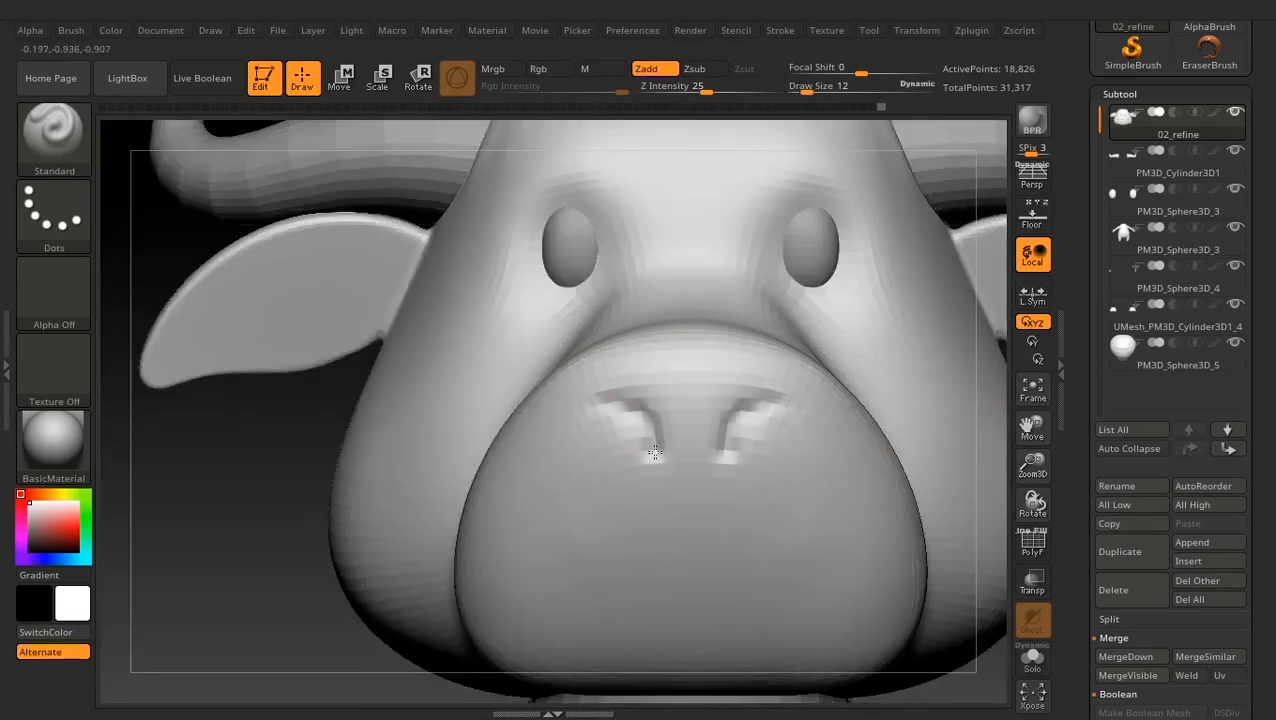
# Deepen the lower ends of the nostrils and compare them with the front reference drawing
pyautogui.moveTo(978, 441); pyautogui.dragTo(1050, 436)
pyautogui.moveTo(651, 451)
pyautogui.keyDown('alt'); pyautogui.mouseDown()
pyautogui.moveTo(649, 432)
pyautogui.moveTo(656, 451)
pyautogui.mouseUp(); pyautogui.keyUp('alt')
pyautogui.moveTo(968, 470); pyautogui.dragTo(905, 474)
pyautogui.click(1033, 217)
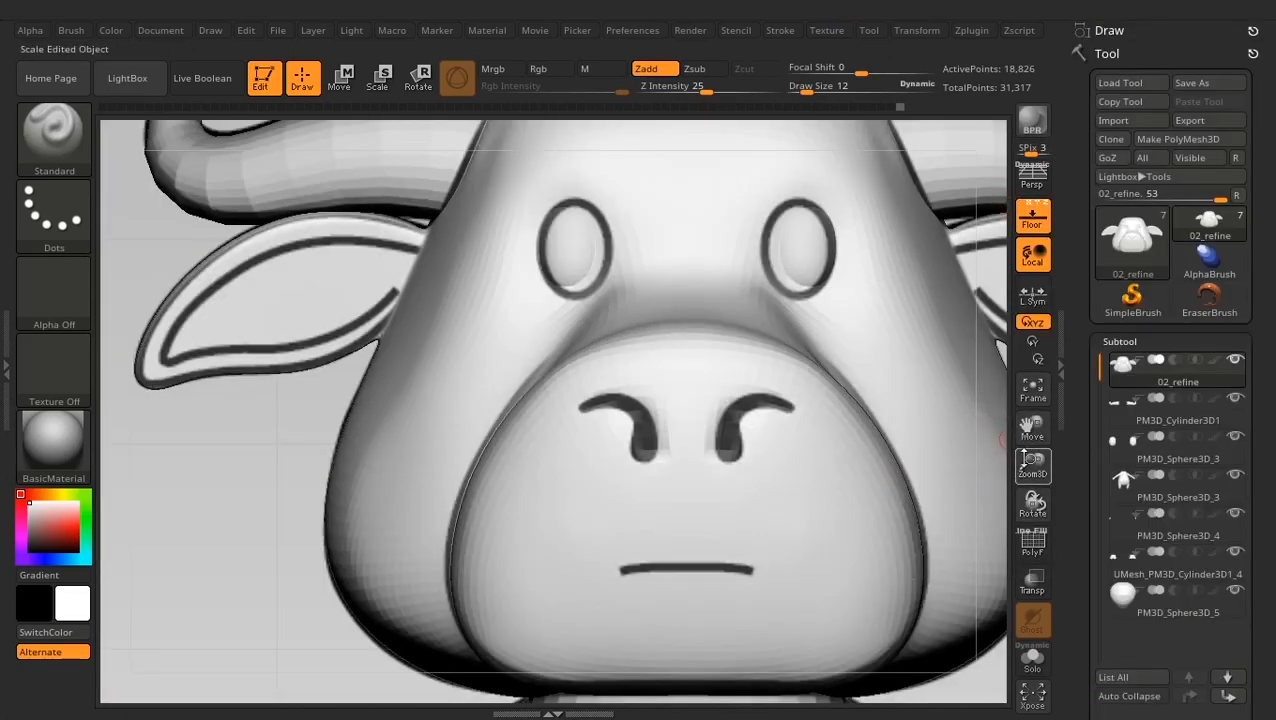
pyautogui.click(1031, 222)
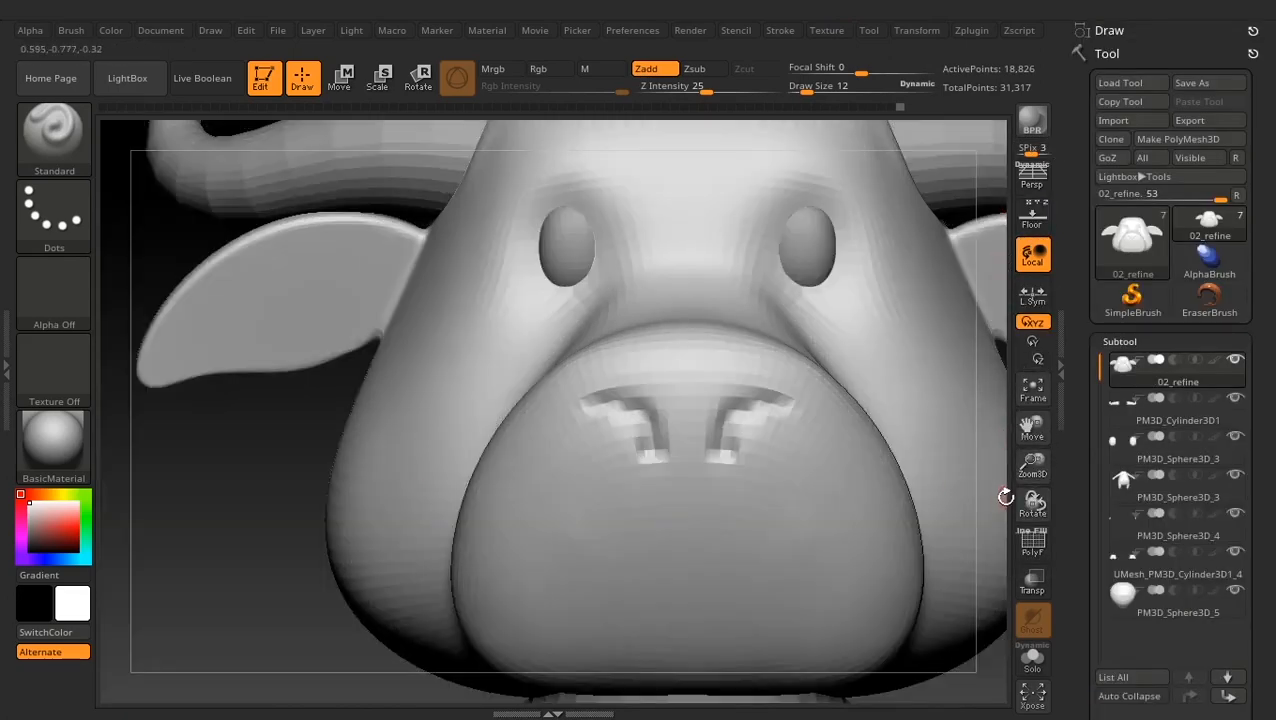
# Check the ear against the front reference drawing, duplicate the head subtool, and hide the original
pyautogui.keyDown('alt'); pyautogui.moveTo(1005, 497); pyautogui.dragTo(969, 501); pyautogui.keyUp('alt')
pyautogui.keyDown('alt'); pyautogui.moveTo(395, 537); pyautogui.dragTo(558, 554); pyautogui.keyUp('alt')
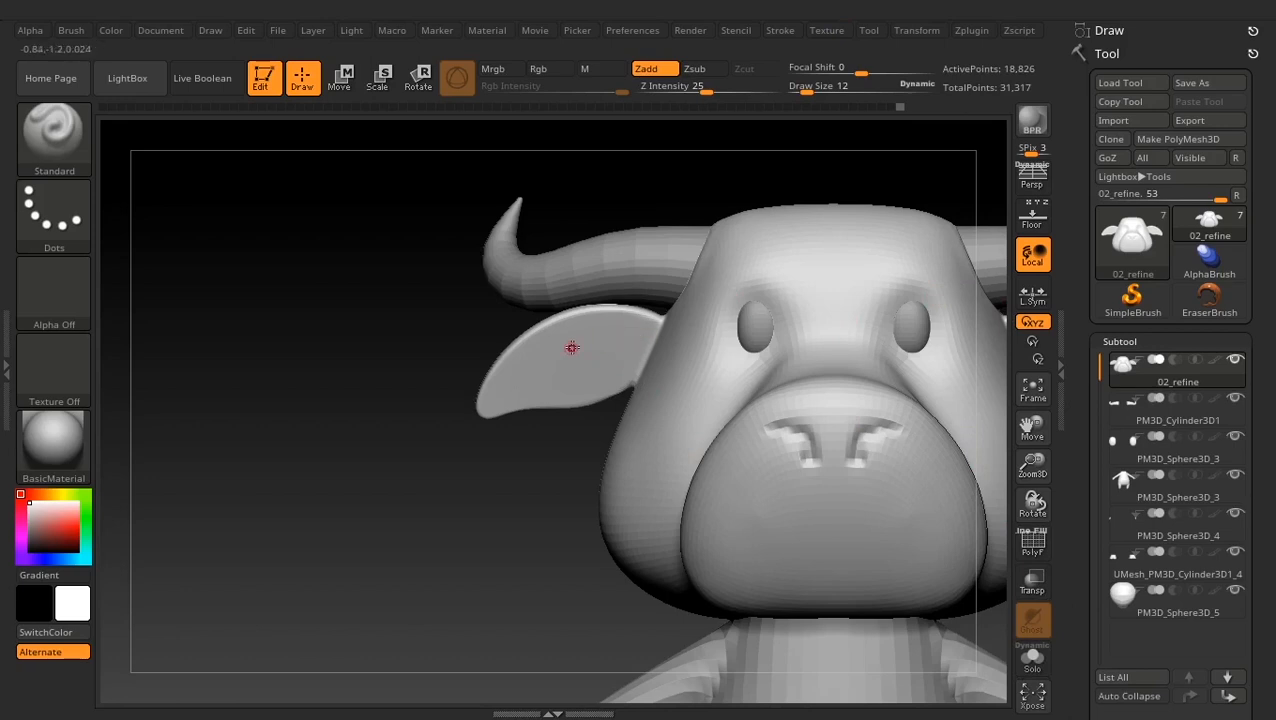
pyautogui.click(1040, 224)
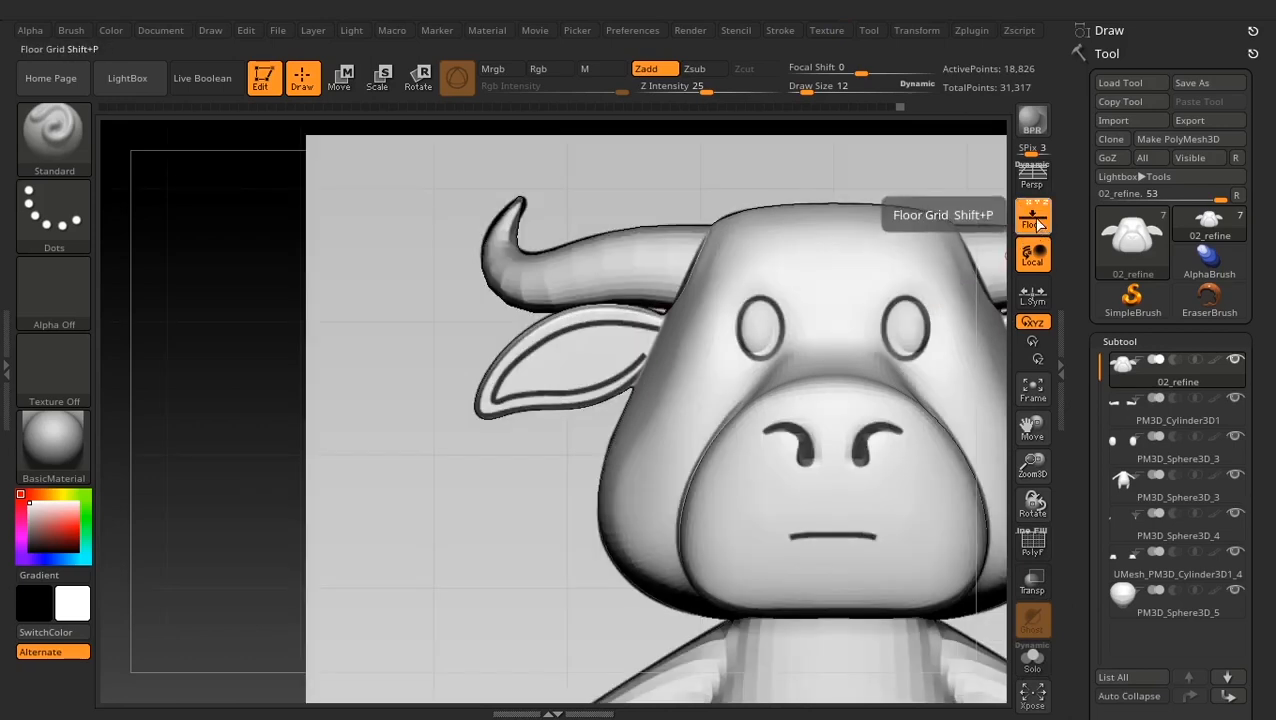
pyautogui.click(1038, 224)
pyautogui.keyDown('alt'); pyautogui.moveTo(478, 515); pyautogui.dragTo(470, 596); pyautogui.keyUp('alt')
pyautogui.scroll(-4, 1080, 425)
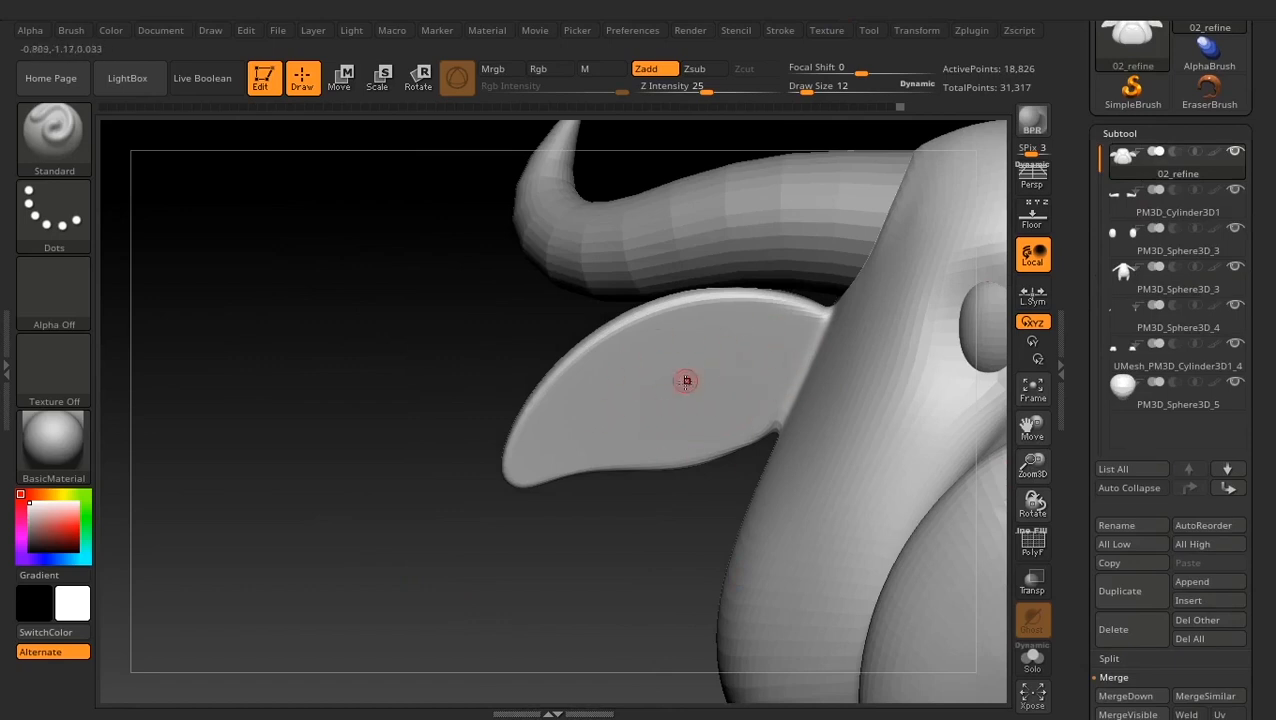
pyautogui.scroll(-1, 1121, 522)
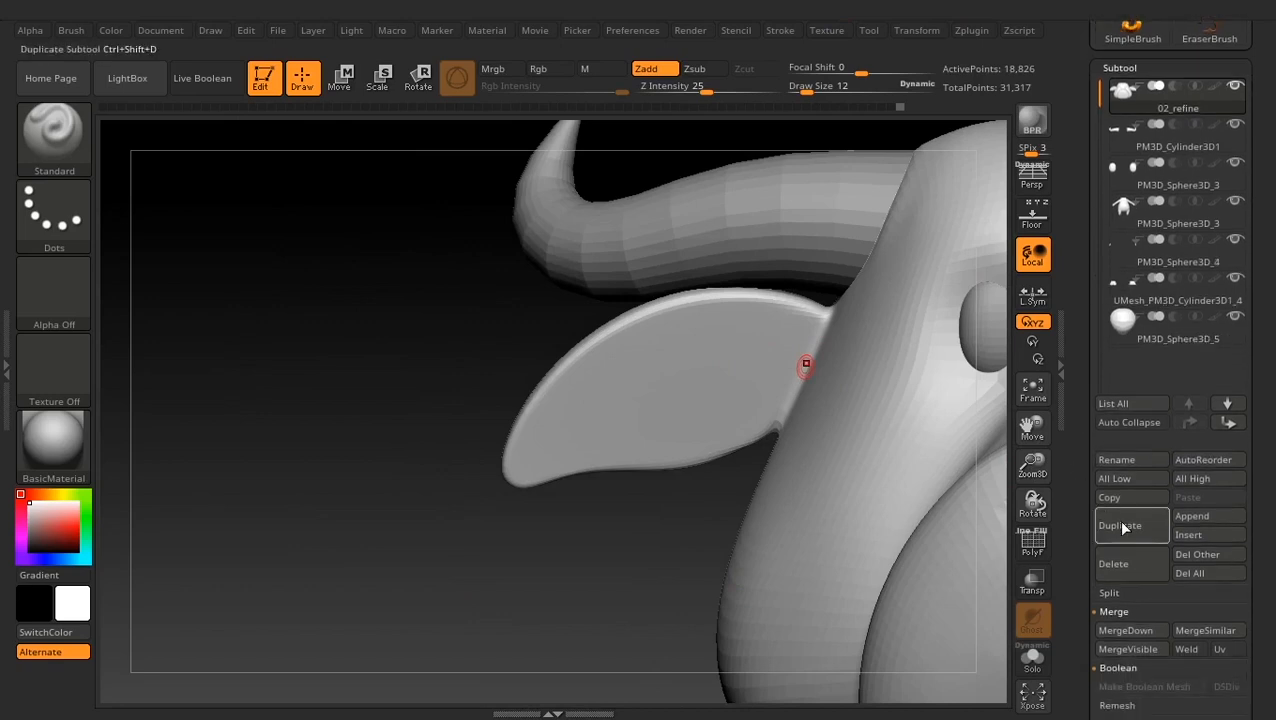
pyautogui.click(1121, 525)
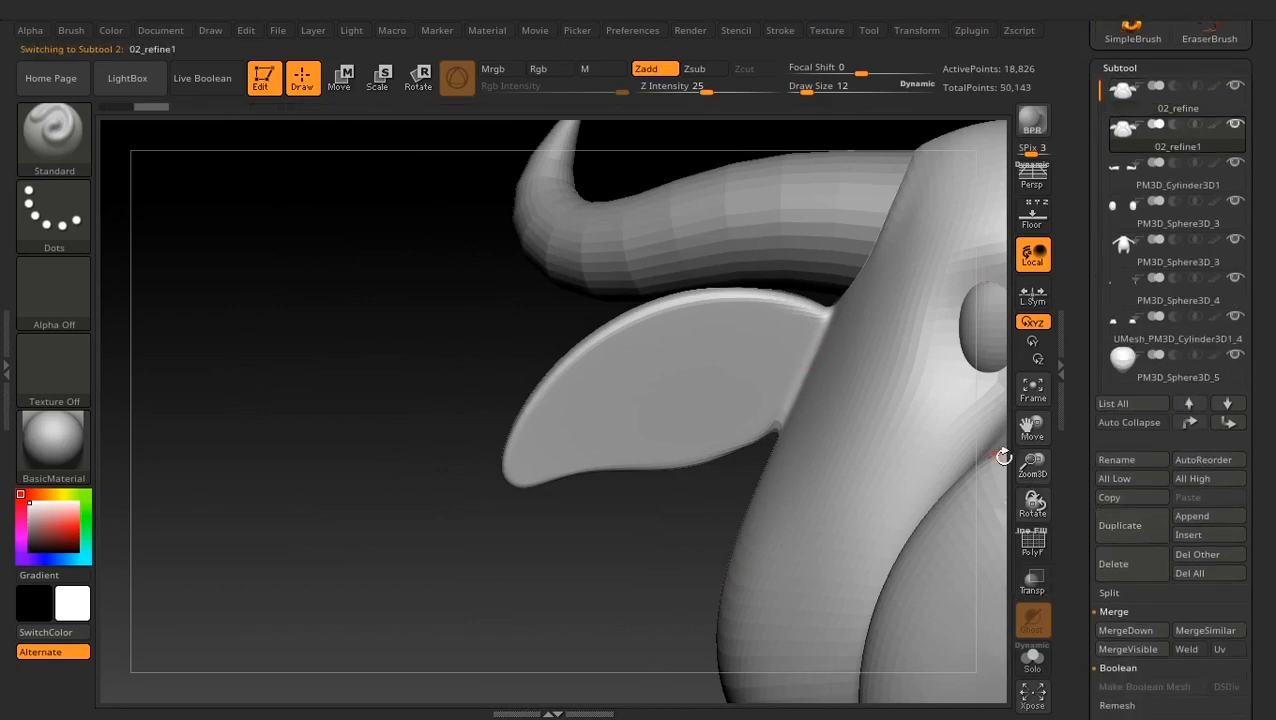
pyautogui.click(1237, 89)
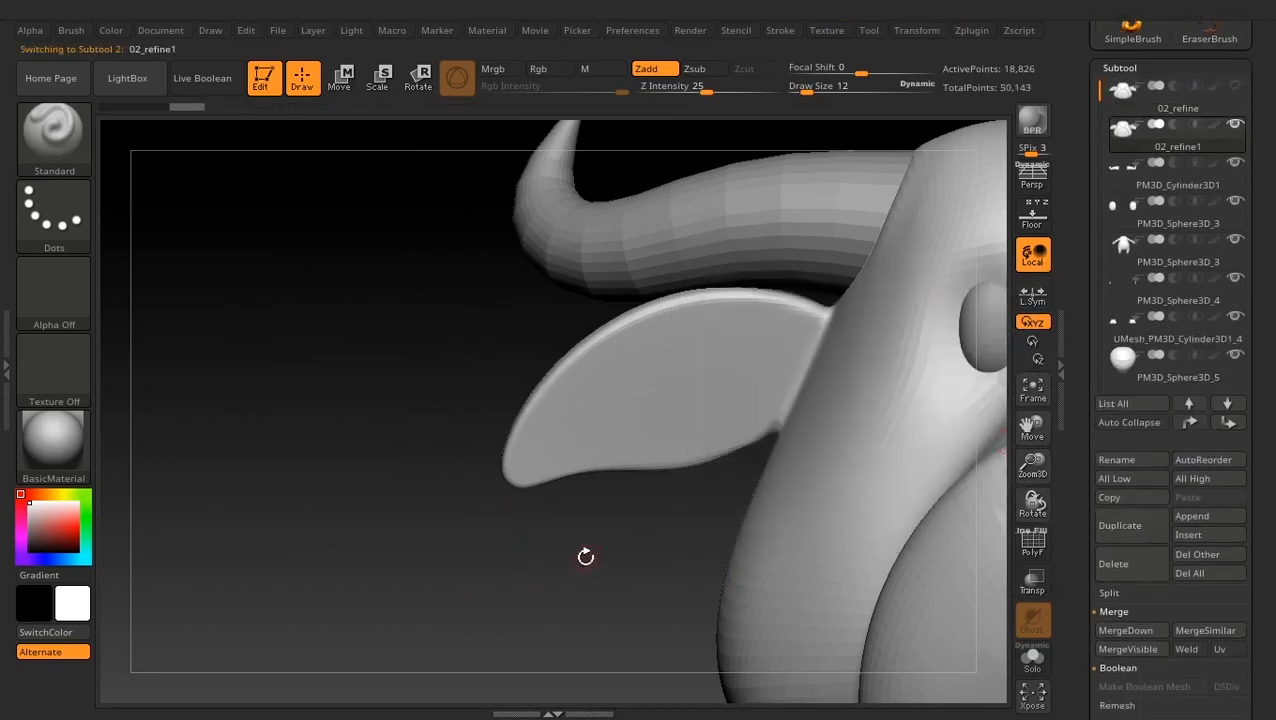
# Examine the inner ear outline on the front reference drawing and hide the drawing again
pyautogui.moveTo(585, 556); pyautogui.dragTo(585, 461)
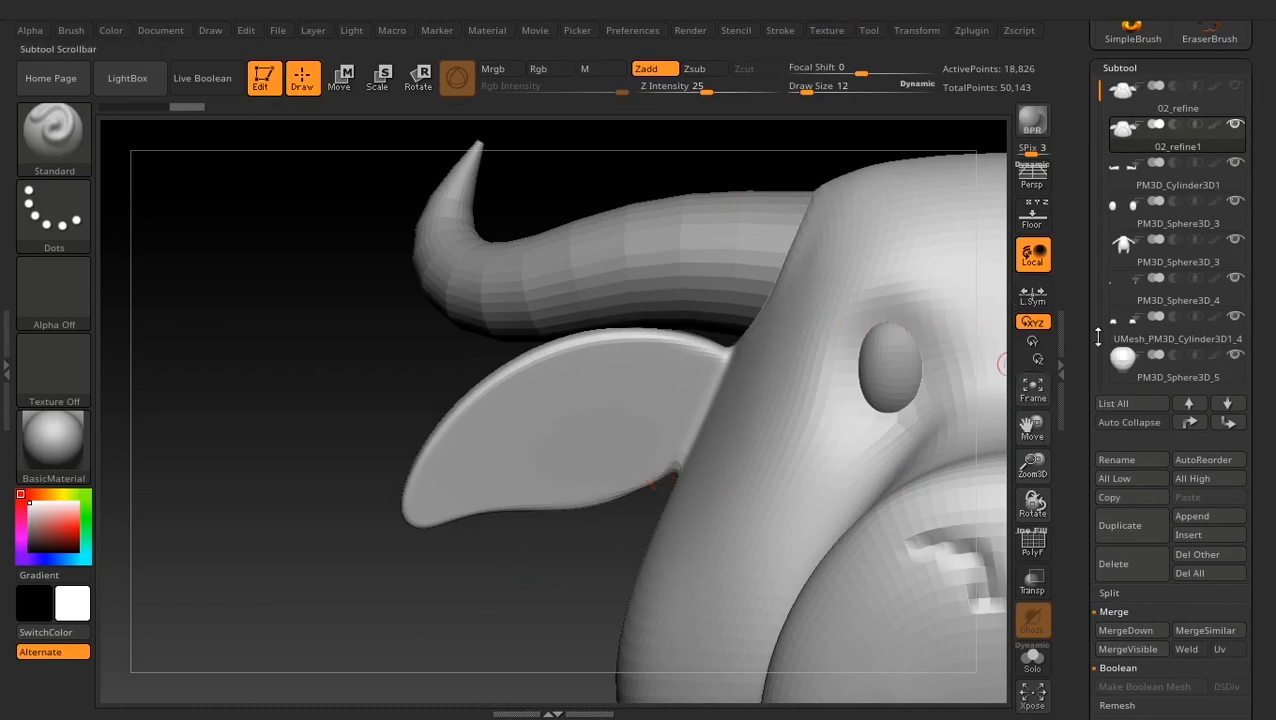
pyautogui.click(1034, 180)
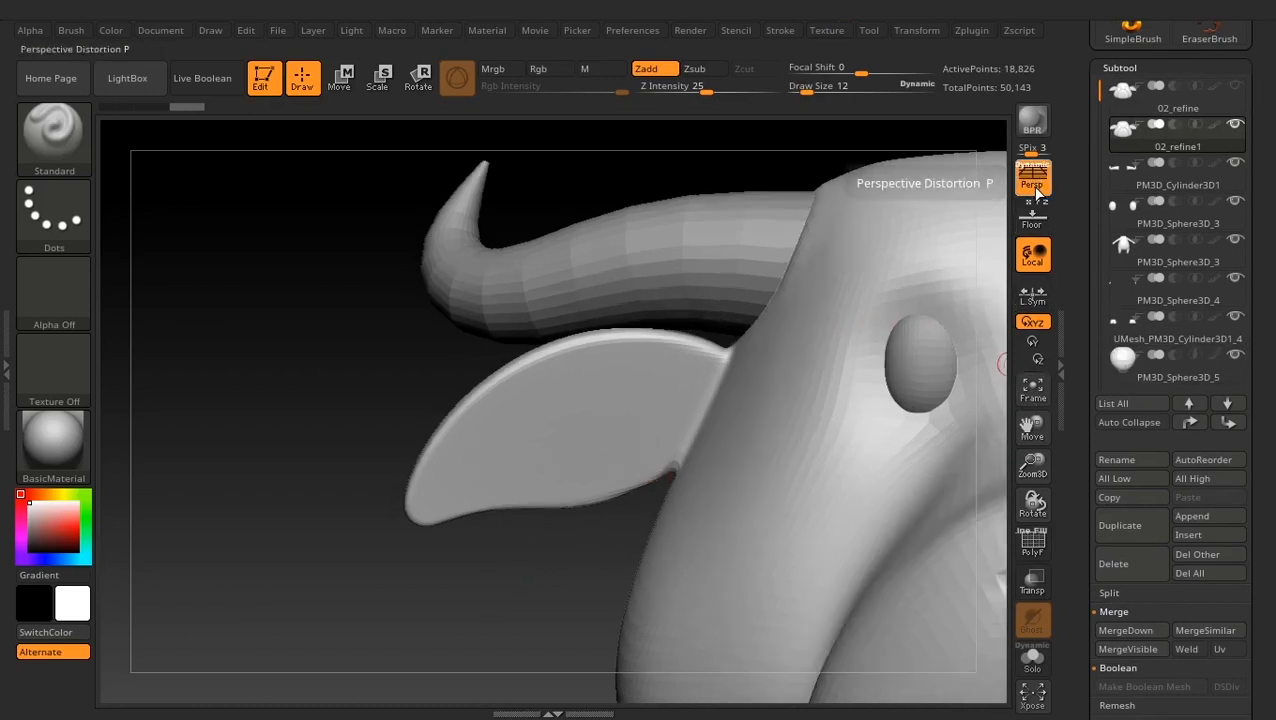
pyautogui.click(1034, 180)
pyautogui.click(1032, 214)
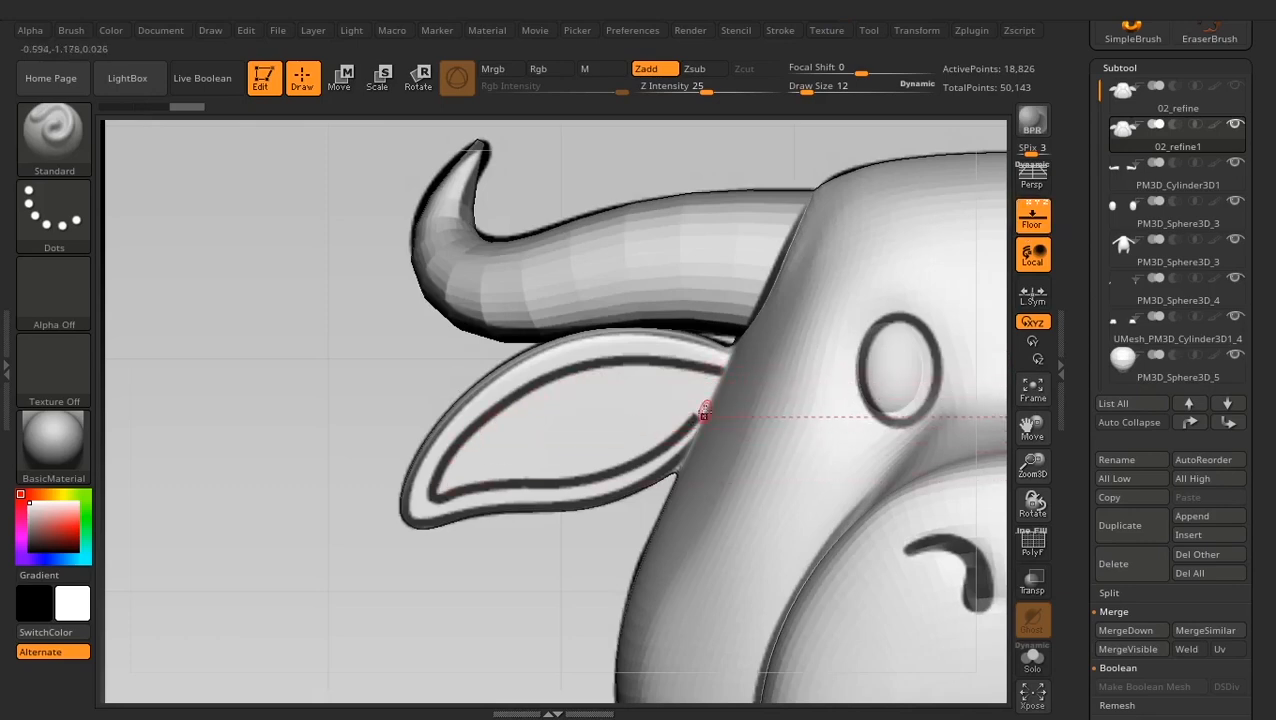
pyautogui.click(1038, 216)
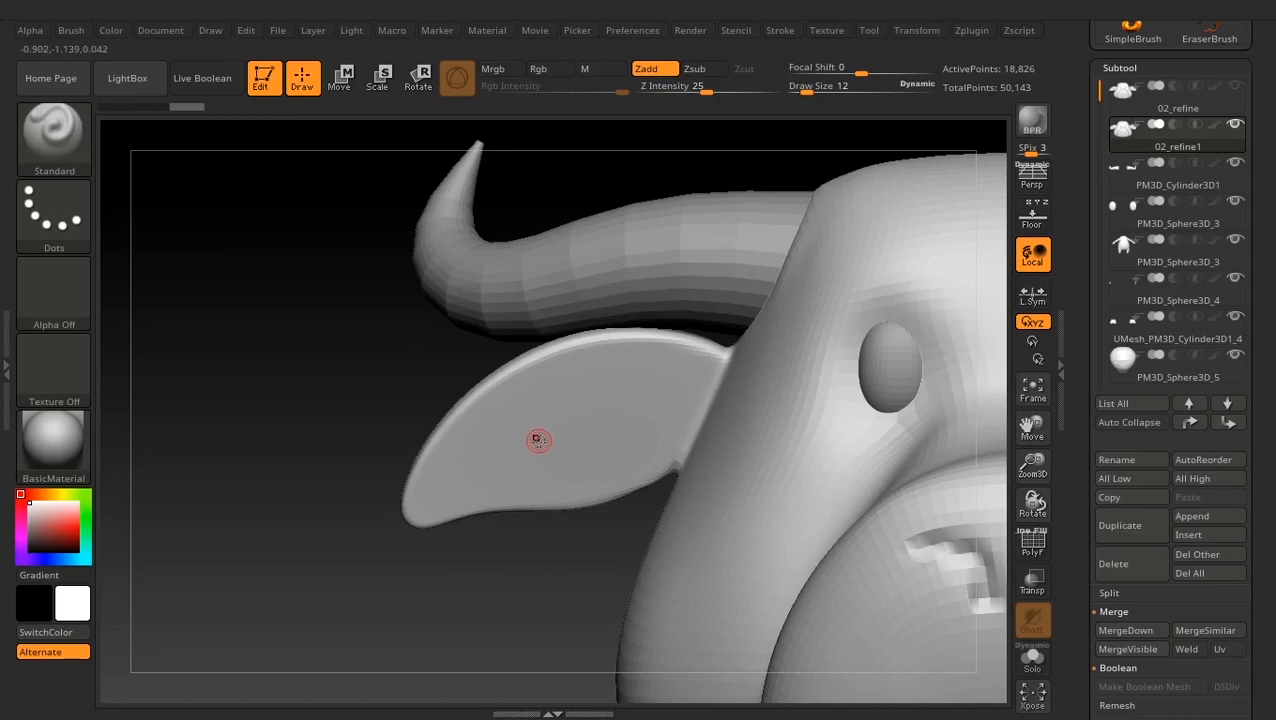
# Carve a hollow into the inner ear with the ClayBuildup brush at draw size 33
pyautogui.press('b')
pyautogui.press('c')
pyautogui.press('b')
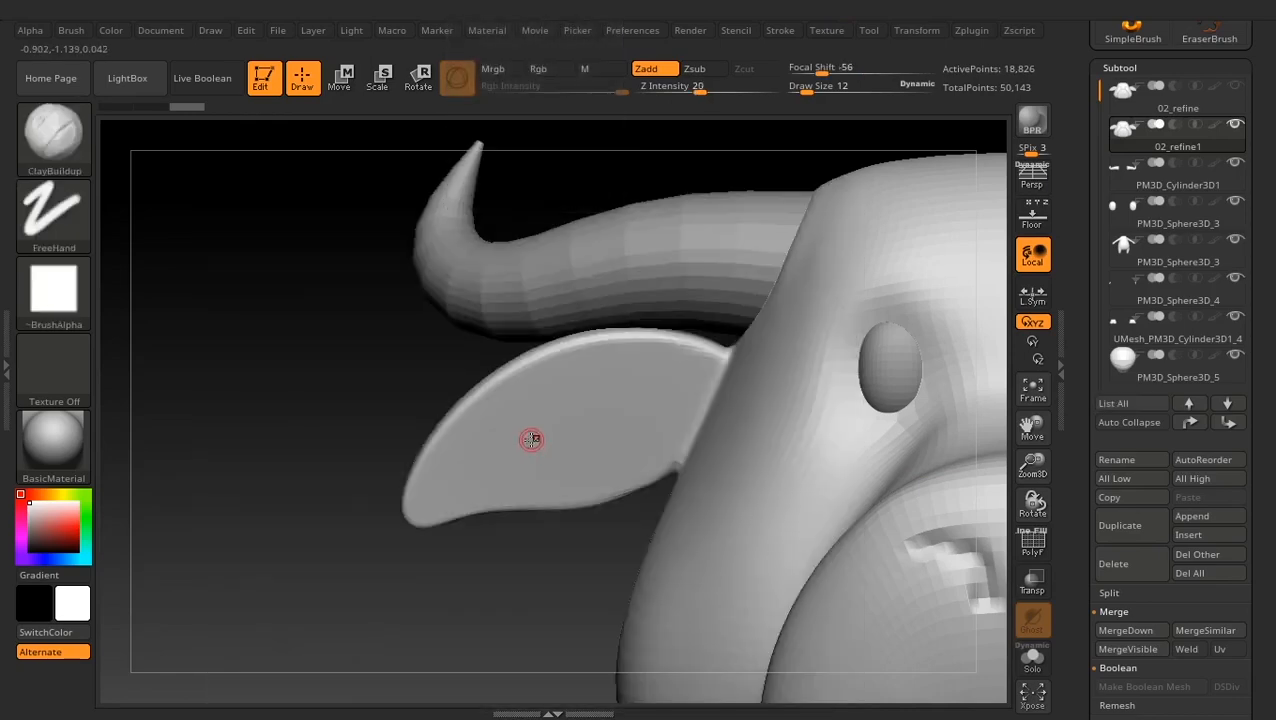
pyautogui.press('space')
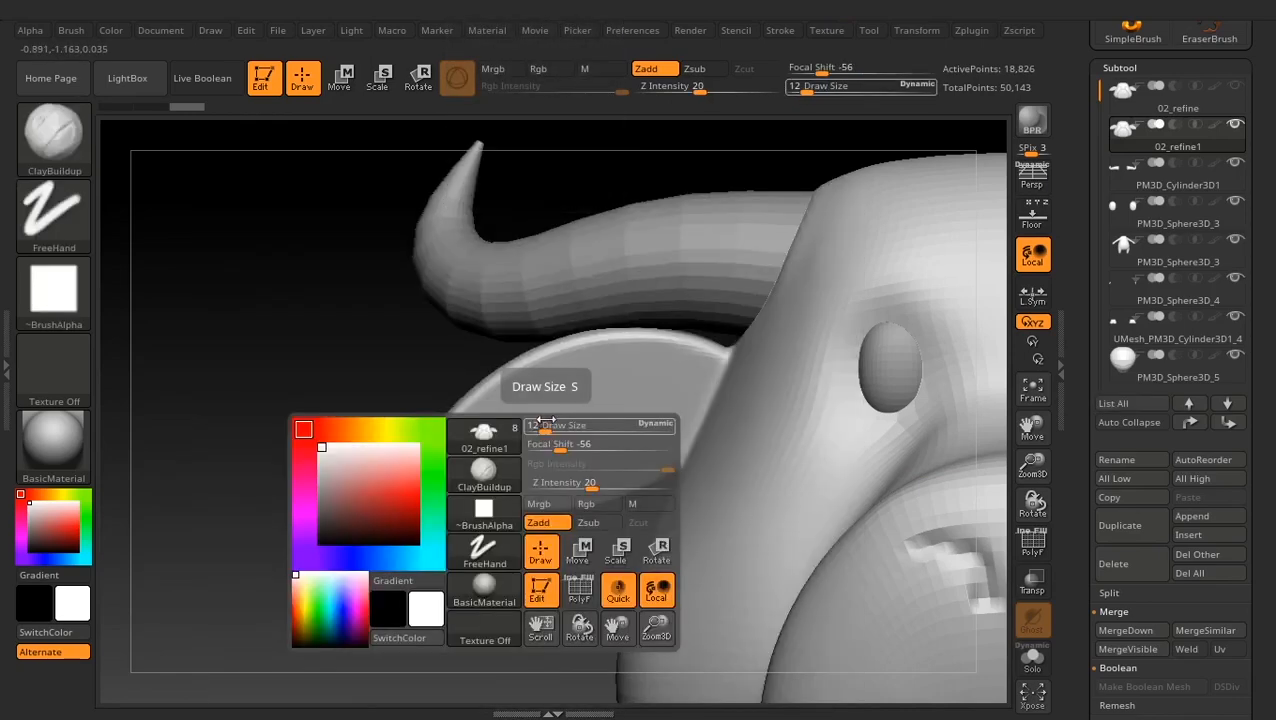
pyautogui.moveTo(541, 431); pyautogui.dragTo(551, 430)
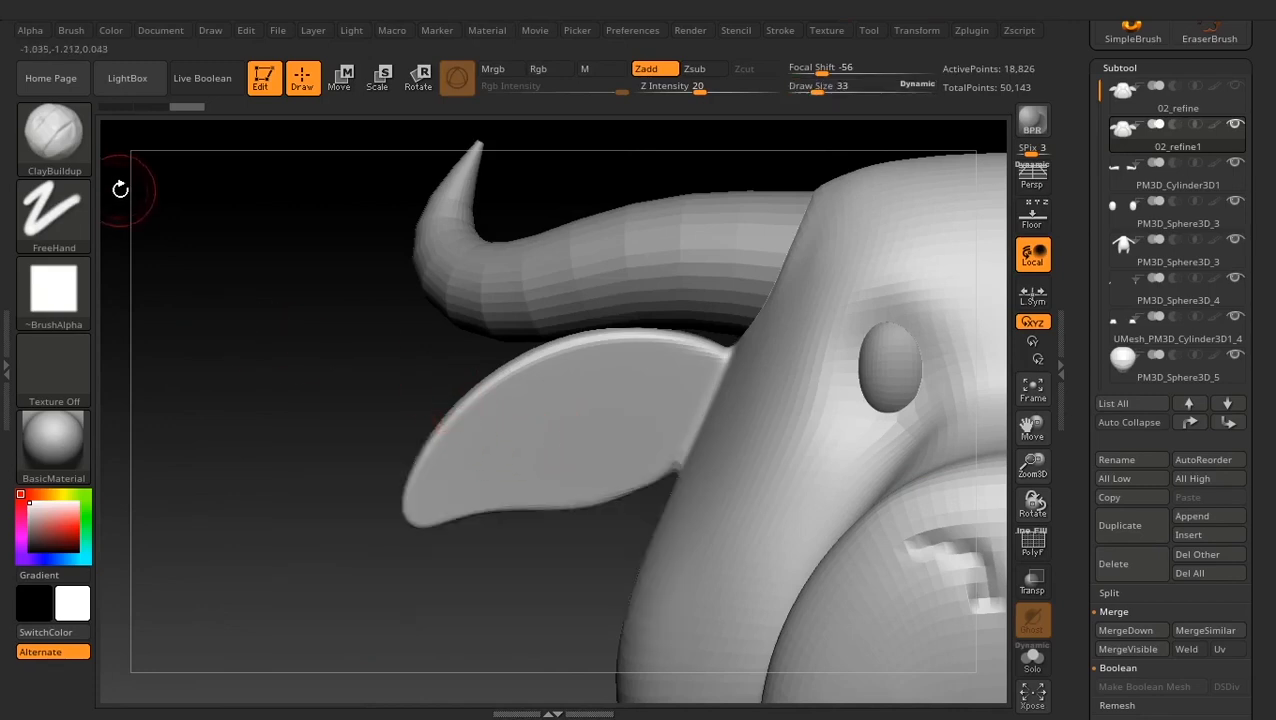
pyautogui.moveTo(538, 437); pyautogui.dragTo(560, 431)
pyautogui.moveTo(524, 445)
pyautogui.mouseDown()
pyautogui.moveTo(556, 427)
pyautogui.moveTo(545, 400)
pyautogui.moveTo(560, 392)
pyautogui.mouseUp()
pyautogui.moveTo(522, 416)
pyautogui.mouseDown()
pyautogui.moveTo(630, 386)
pyautogui.moveTo(679, 389)
pyautogui.moveTo(673, 423)
pyautogui.moveTo(586, 470)
pyautogui.moveTo(453, 481)
pyautogui.mouseUp()
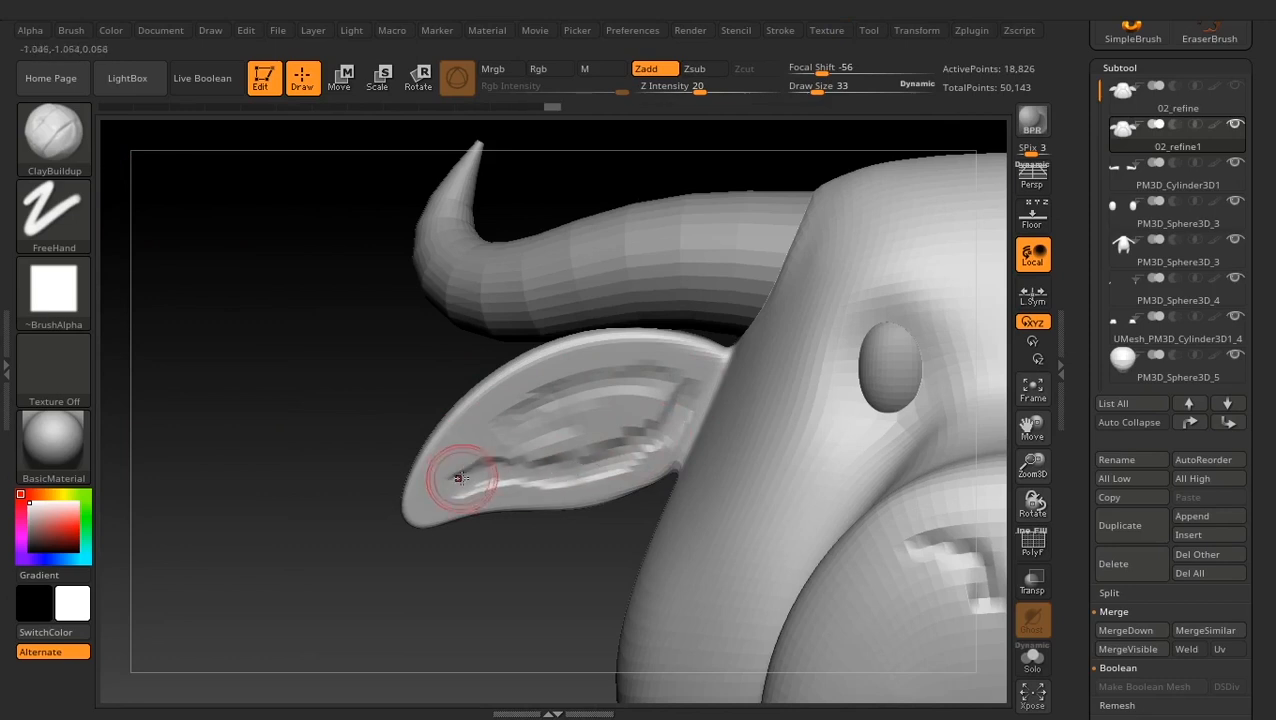
# Refine the edges of the inner ear hollow at draw size 9 and deepen its middle at draw size 26
pyautogui.press('space')
pyautogui.moveTo(474, 429); pyautogui.dragTo(454, 430)
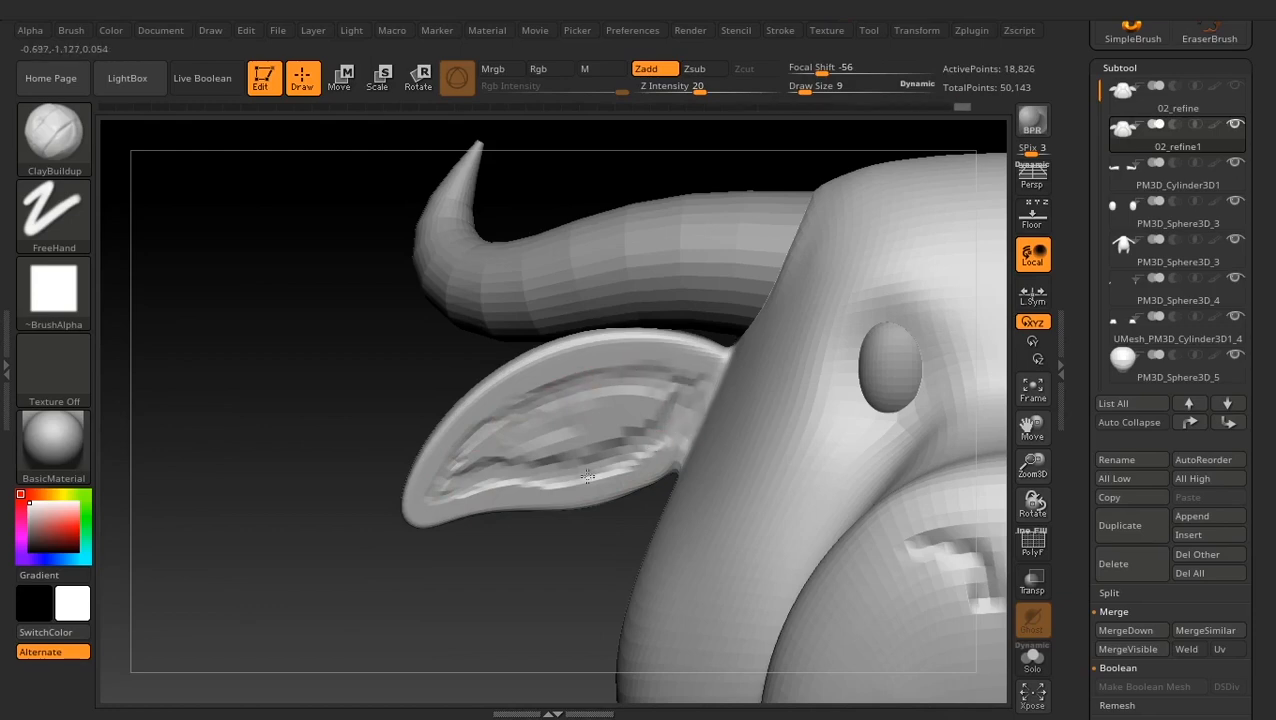
pyautogui.press('space')
pyautogui.moveTo(553, 428)
pyautogui.mouseDown()
pyautogui.moveTo(500, 450)
pyautogui.moveTo(600, 420)
pyautogui.moveTo(630, 440)
pyautogui.moveTo(691, 394)
pyautogui.moveTo(590, 402)
pyautogui.moveTo(480, 450)
pyautogui.mouseUp()
pyautogui.moveTo(550, 392); pyautogui.dragTo(640, 410)
pyautogui.moveTo(339, 619)
pyautogui.mouseDown()
pyautogui.moveTo(423, 602)
pyautogui.moveTo(372, 596)
pyautogui.moveTo(458, 601)
pyautogui.moveTo(376, 589)
pyautogui.mouseUp()
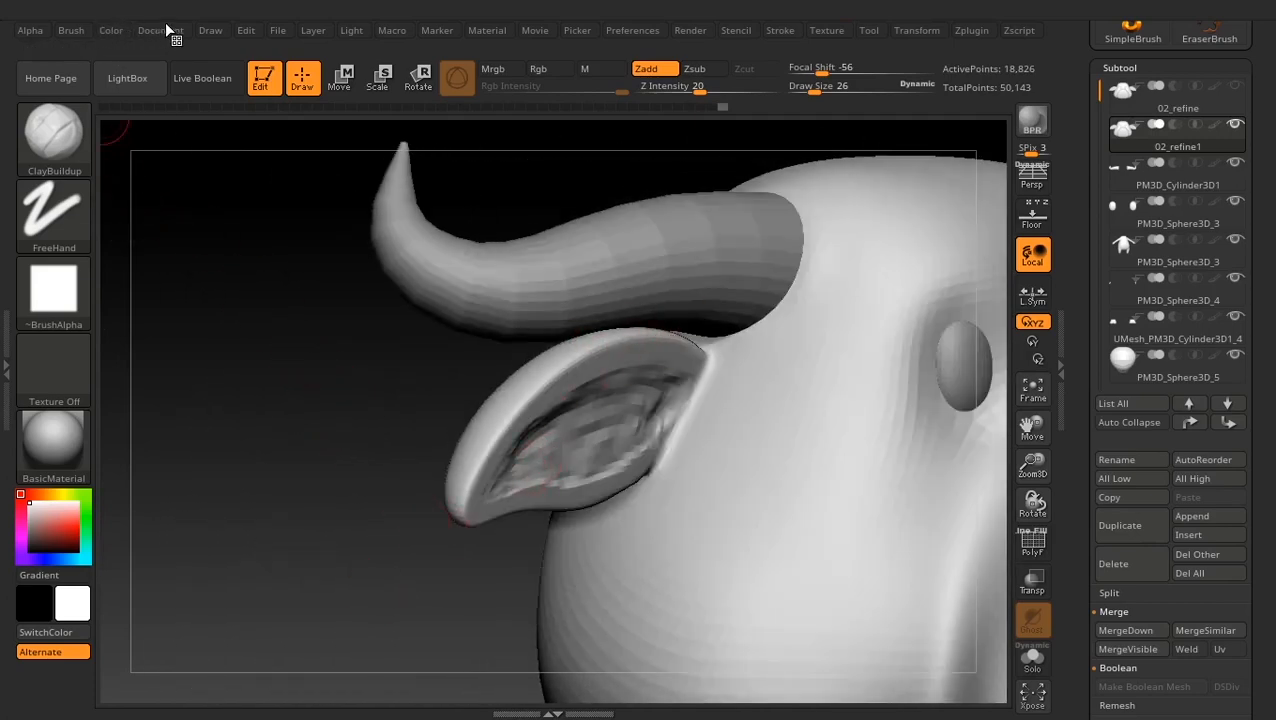
# Enable BackfaceMask in the ClayBuildup brush's auto masking settings
pyautogui.click(77, 33)
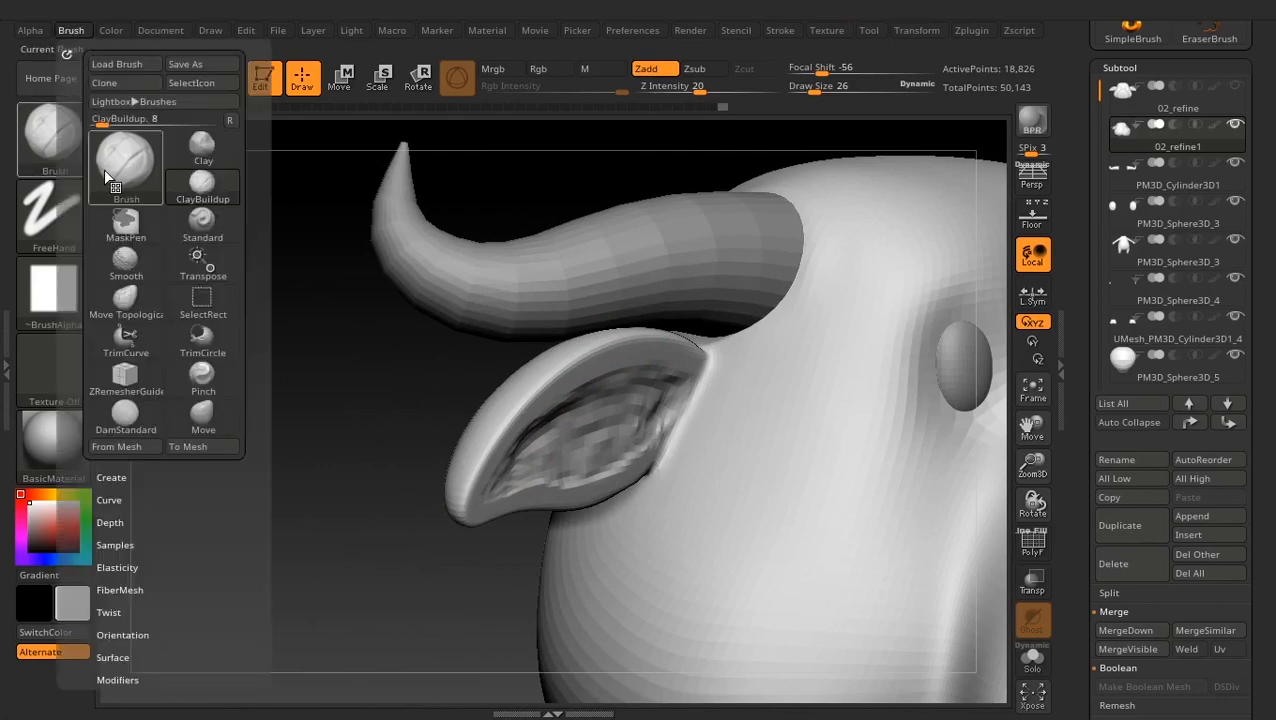
pyautogui.moveTo(87, 580)
pyautogui.mouseDown()
pyautogui.moveTo(81, 553)
pyautogui.moveTo(128, 553)
pyautogui.moveTo(63, 528)
pyautogui.moveTo(84, 418)
pyautogui.mouseUp()
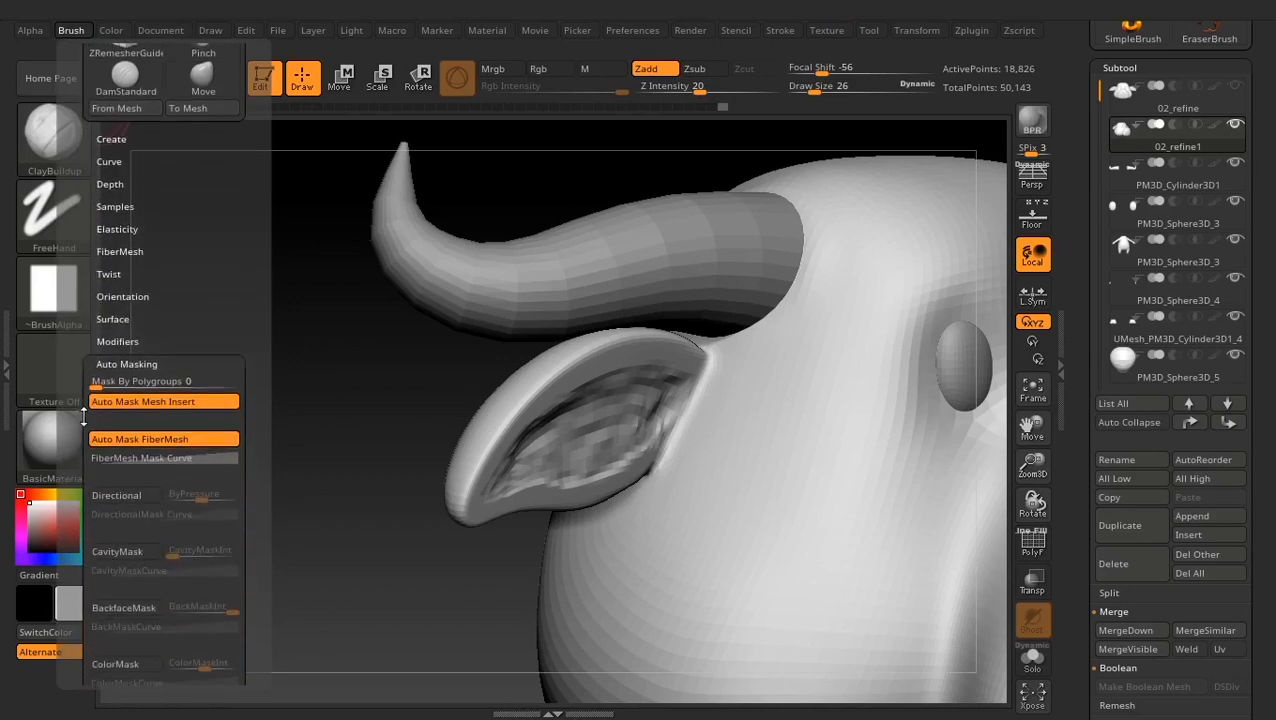
pyautogui.click(126, 363)
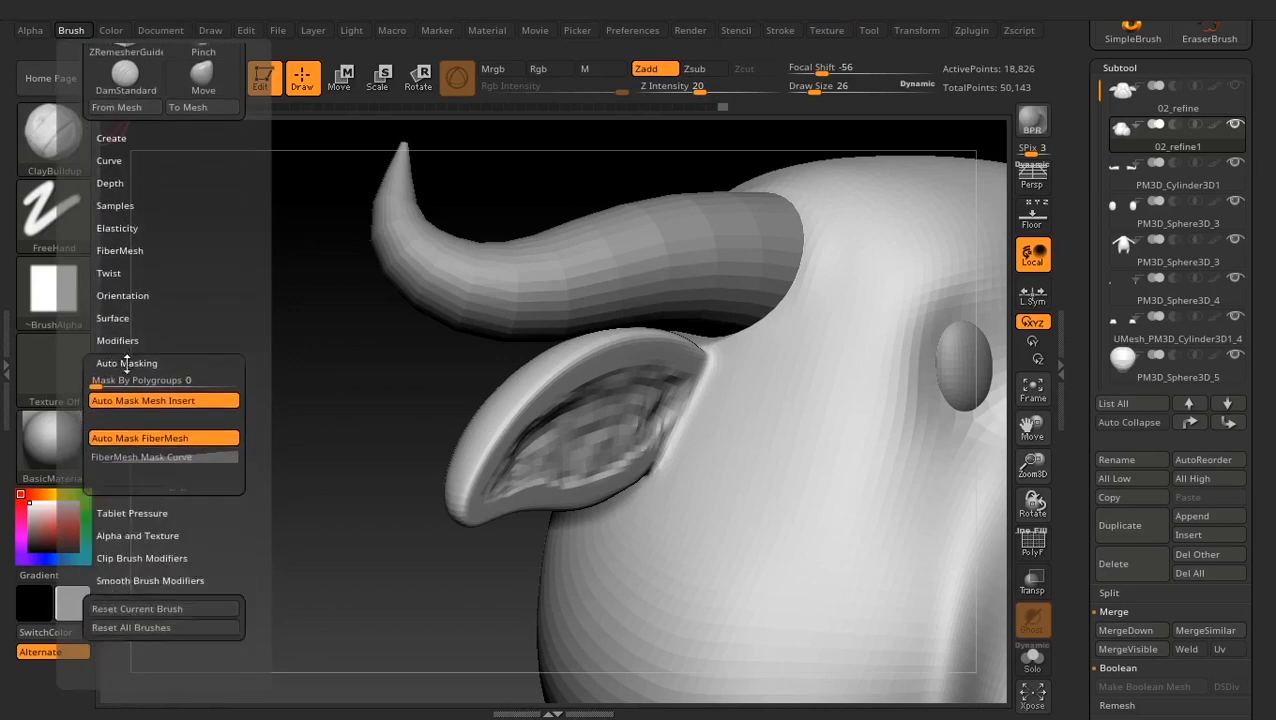
pyautogui.click(126, 363)
pyautogui.scroll(-3, 110, 500)
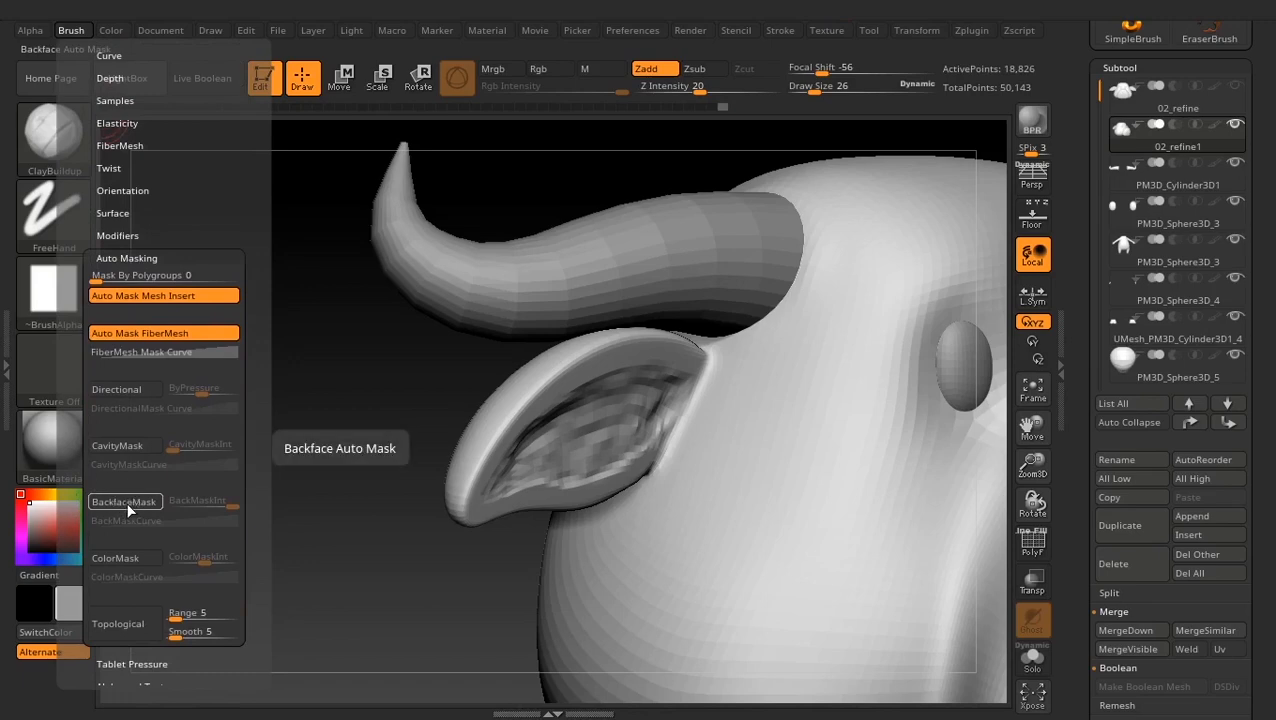
pyautogui.click(128, 505)
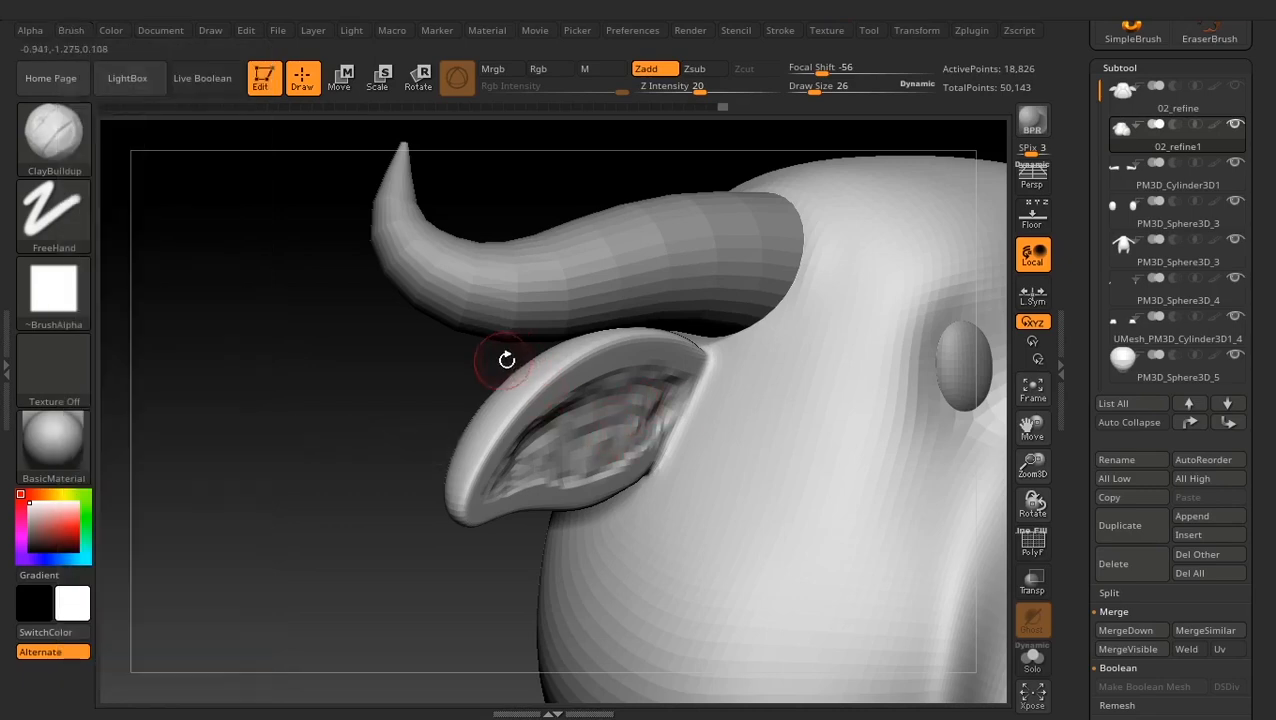
pyautogui.moveTo(426, 384); pyautogui.dragTo(491, 404)
pyautogui.moveTo(298, 327); pyautogui.dragTo(210, 240)
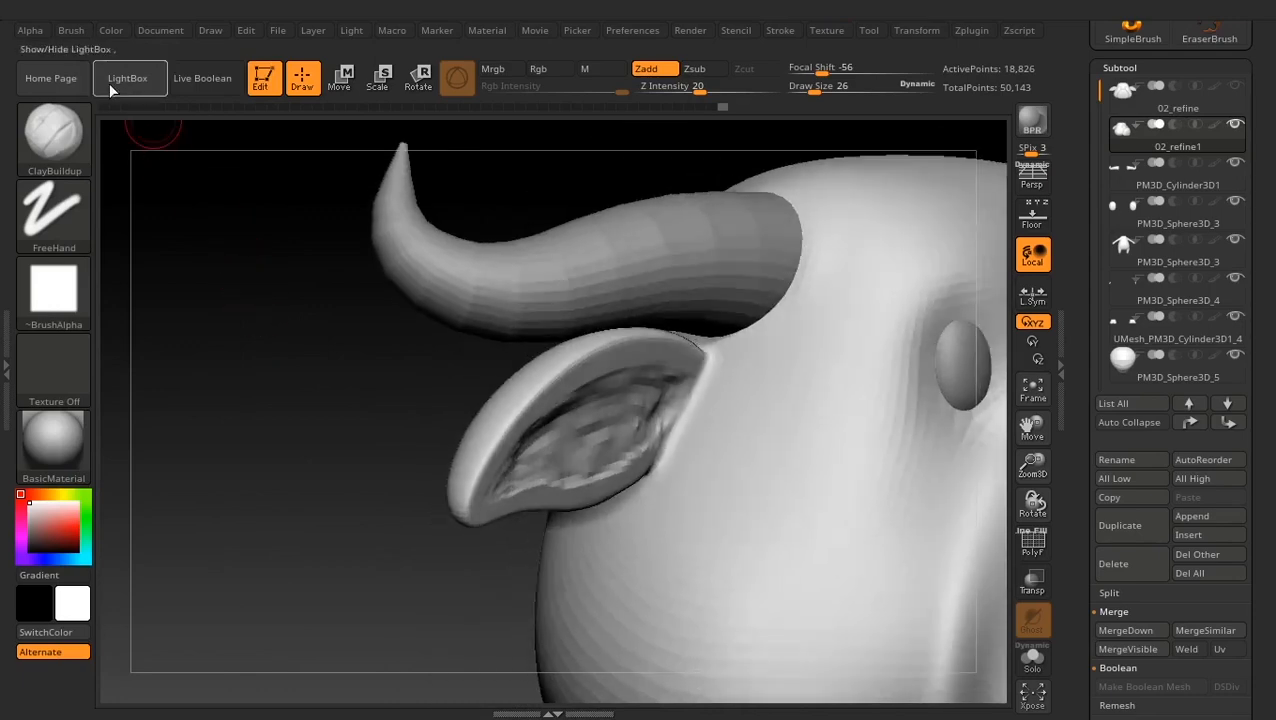
pyautogui.click(80, 32)
pyautogui.moveTo(82, 588); pyautogui.dragTo(92, 488)
pyautogui.moveTo(84, 587); pyautogui.dragTo(67, 510)
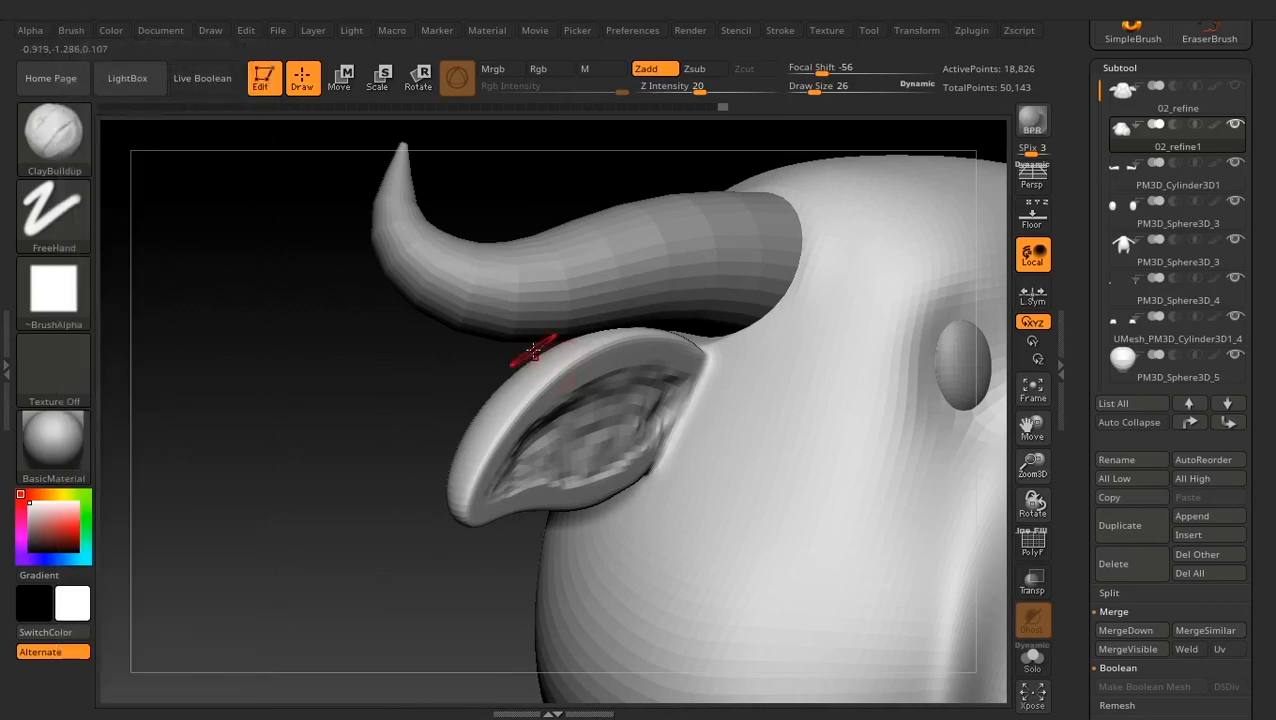
# Deepen the inner ear hollow with the ClayBuildup brush at Z Intensity 70
pyautogui.moveTo(376, 451); pyautogui.dragTo(380, 455)
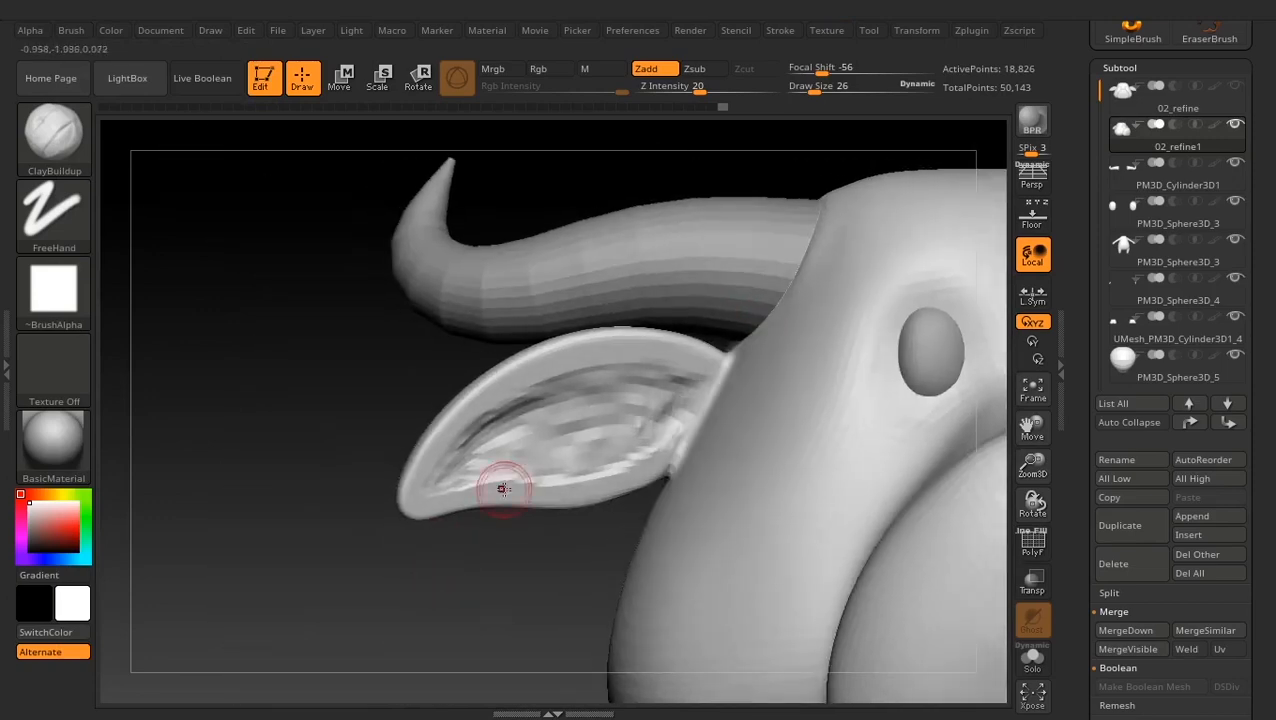
pyautogui.moveTo(557, 426)
pyautogui.keyDown('alt'); pyautogui.mouseDown()
pyautogui.moveTo(620, 410)
pyautogui.moveTo(585, 414)
pyautogui.mouseUp(); pyautogui.keyUp('alt')
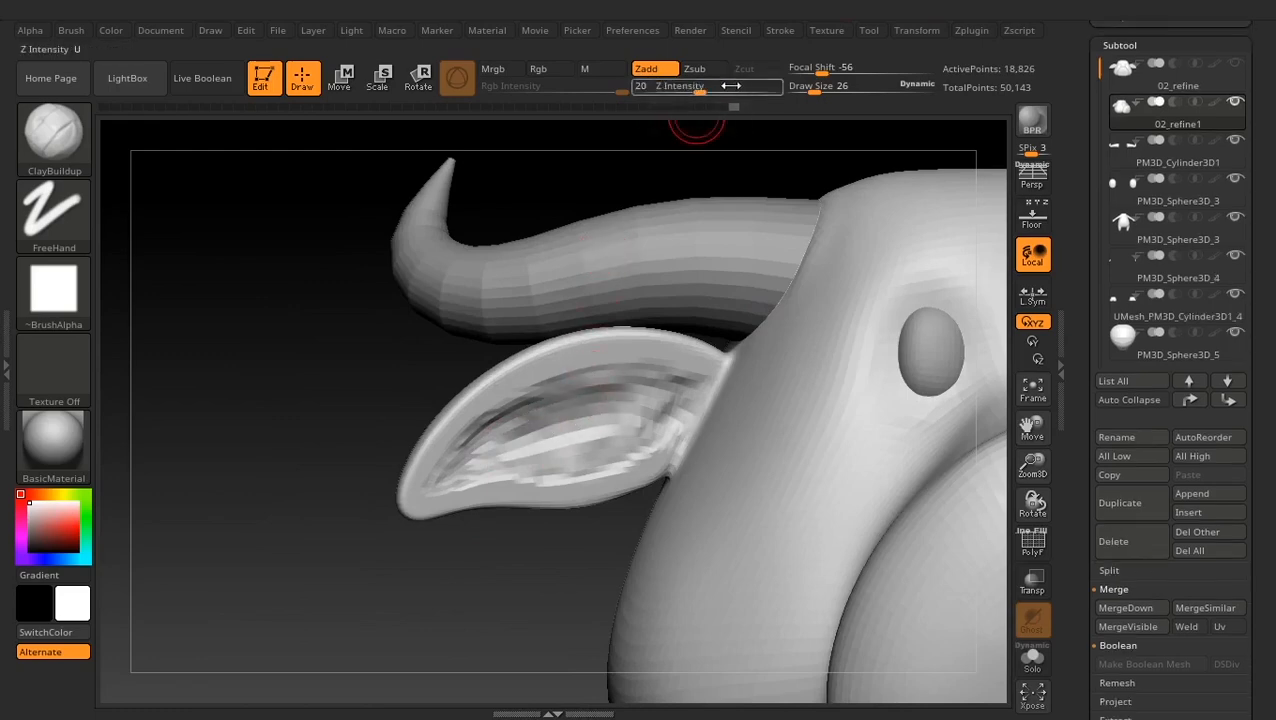
pyautogui.moveTo(737, 85); pyautogui.dragTo(753, 86)
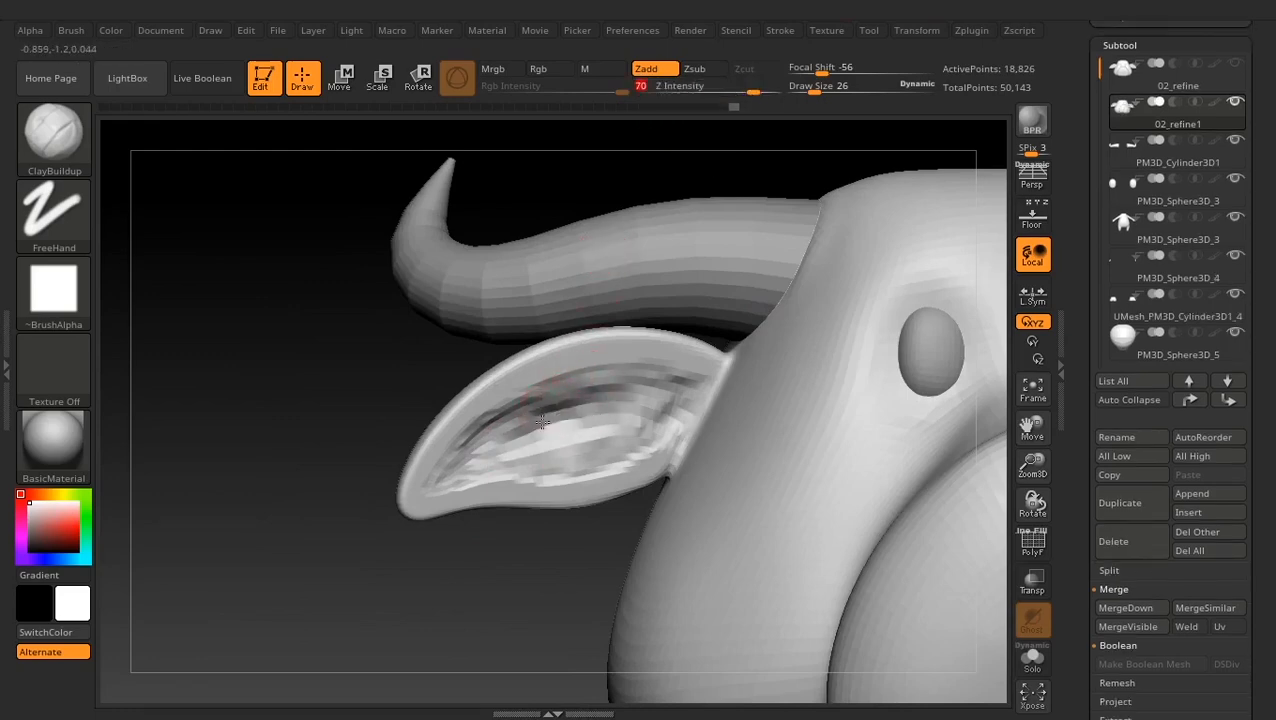
pyautogui.moveTo(541, 422)
pyautogui.keyDown('alt'); pyautogui.mouseDown()
pyautogui.moveTo(575, 435)
pyautogui.moveTo(570, 450)
pyautogui.moveTo(499, 459)
pyautogui.moveTo(488, 448)
pyautogui.moveTo(593, 381)
pyautogui.mouseUp(); pyautogui.keyUp('alt')
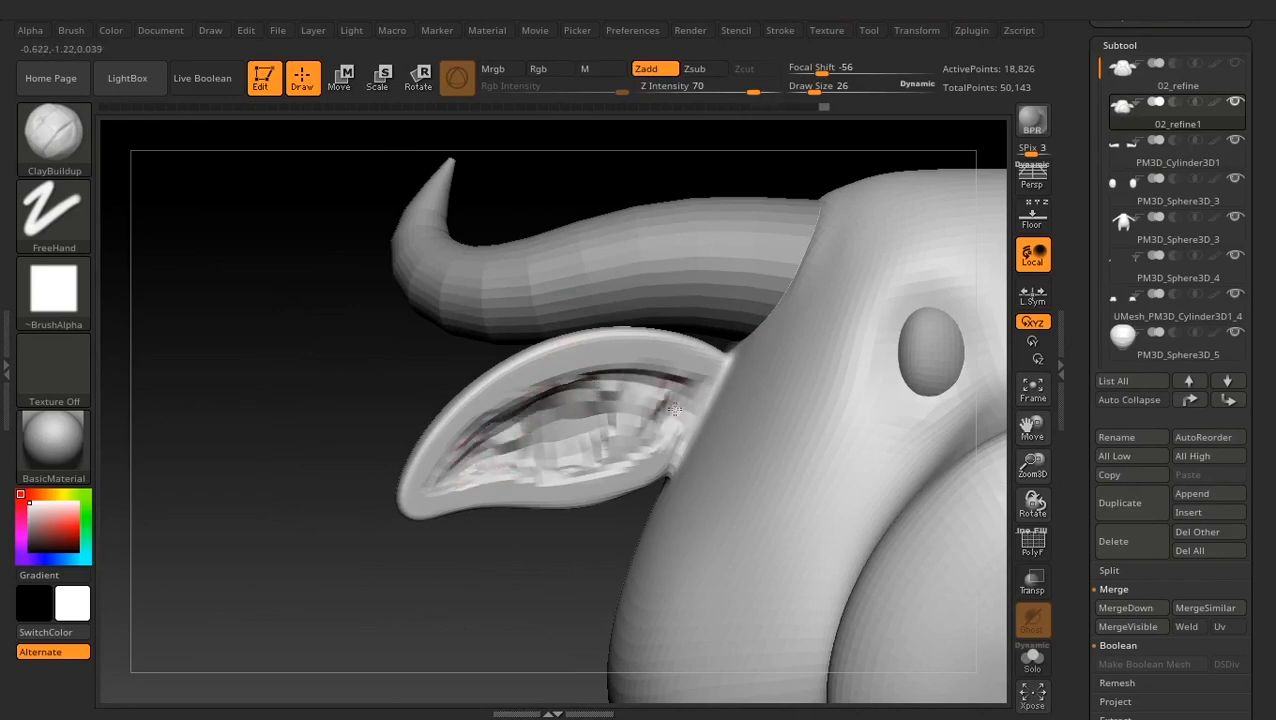
pyautogui.moveTo(675, 408)
pyautogui.keyDown('alt'); pyautogui.mouseDown()
pyautogui.moveTo(560, 455)
pyautogui.moveTo(640, 400)
pyautogui.moveTo(580, 430)
pyautogui.mouseUp(); pyautogui.keyUp('alt')
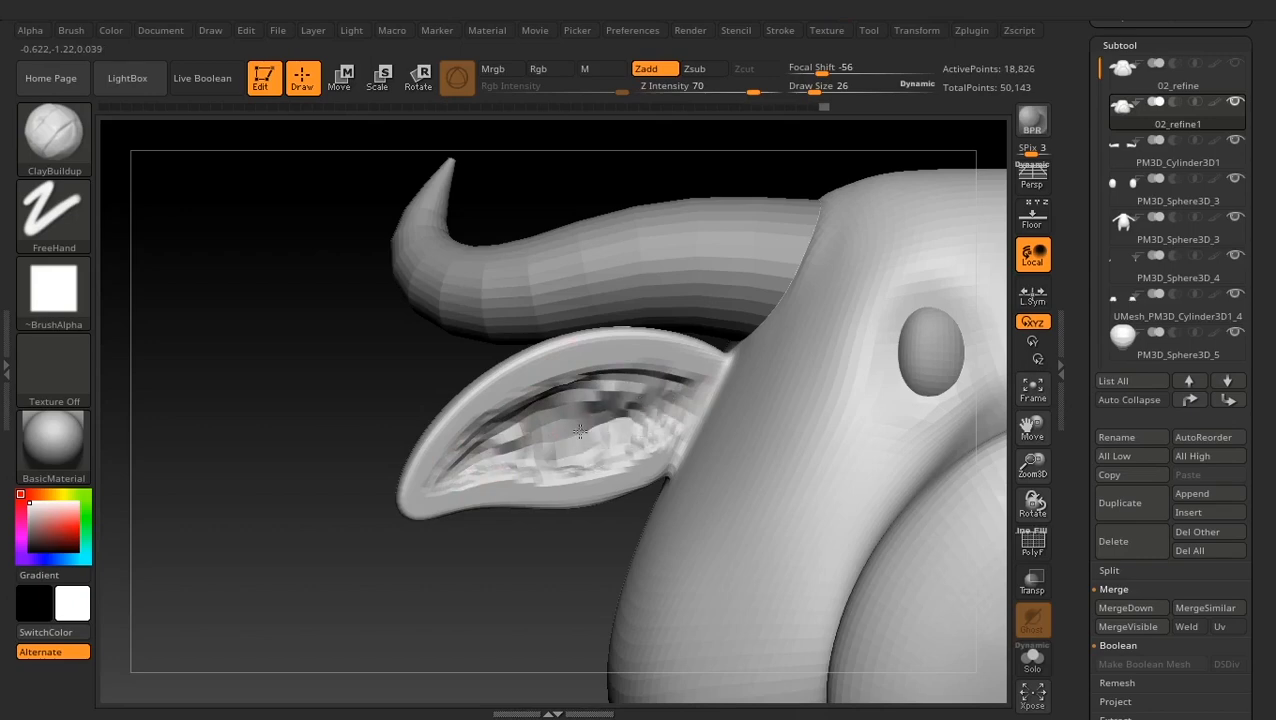
# Carve further at the base end of the inner ear hollow and smooth its surface toward the tip
pyautogui.moveTo(467, 587)
pyautogui.mouseDown()
pyautogui.moveTo(501, 598)
pyautogui.moveTo(565, 490)
pyautogui.mouseUp()
pyautogui.moveTo(650, 419)
pyautogui.keyDown('alt'); pyautogui.mouseDown()
pyautogui.moveTo(652, 392)
pyautogui.moveTo(615, 385)
pyautogui.moveTo(630, 385)
pyautogui.moveTo(580, 404)
pyautogui.moveTo(629, 406)
pyautogui.mouseUp(); pyautogui.keyUp('alt')
pyautogui.moveTo(629, 406)
pyautogui.keyDown('shift'); pyautogui.mouseDown()
pyautogui.moveTo(589, 418)
pyautogui.moveTo(655, 421)
pyautogui.mouseUp(); pyautogui.keyUp('shift')
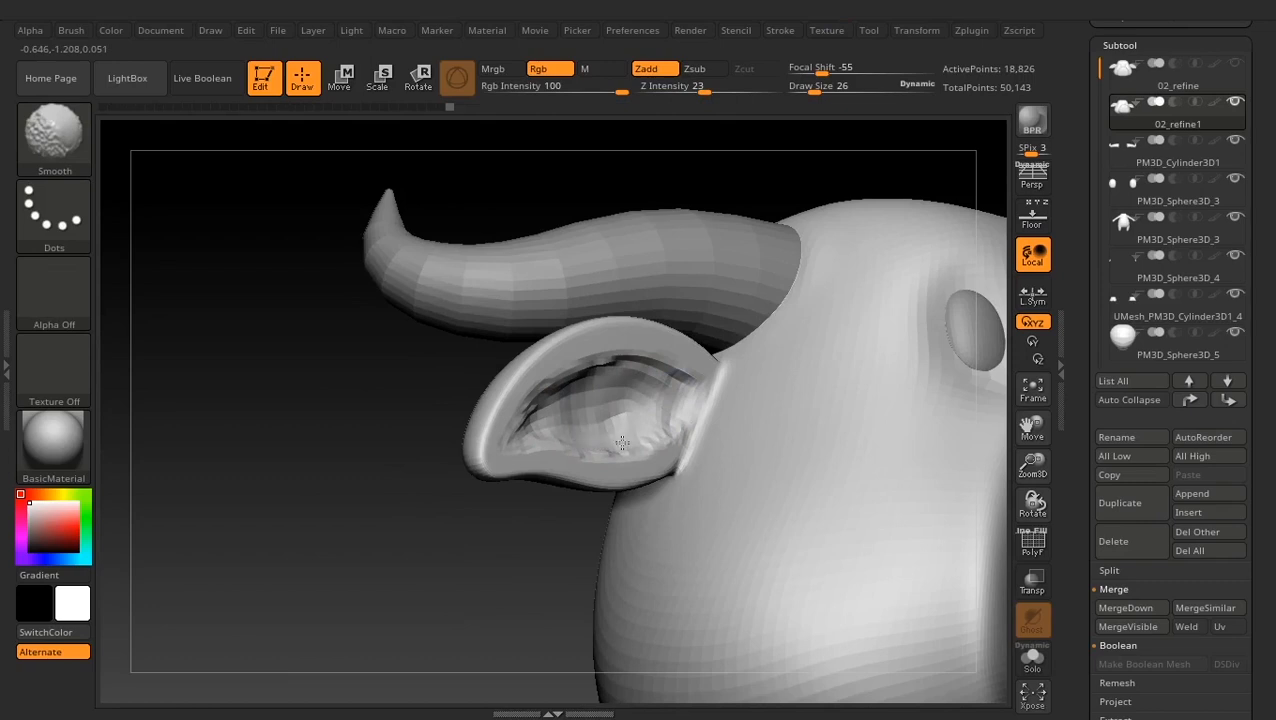
pyautogui.moveTo(545, 549); pyautogui.dragTo(476, 550)
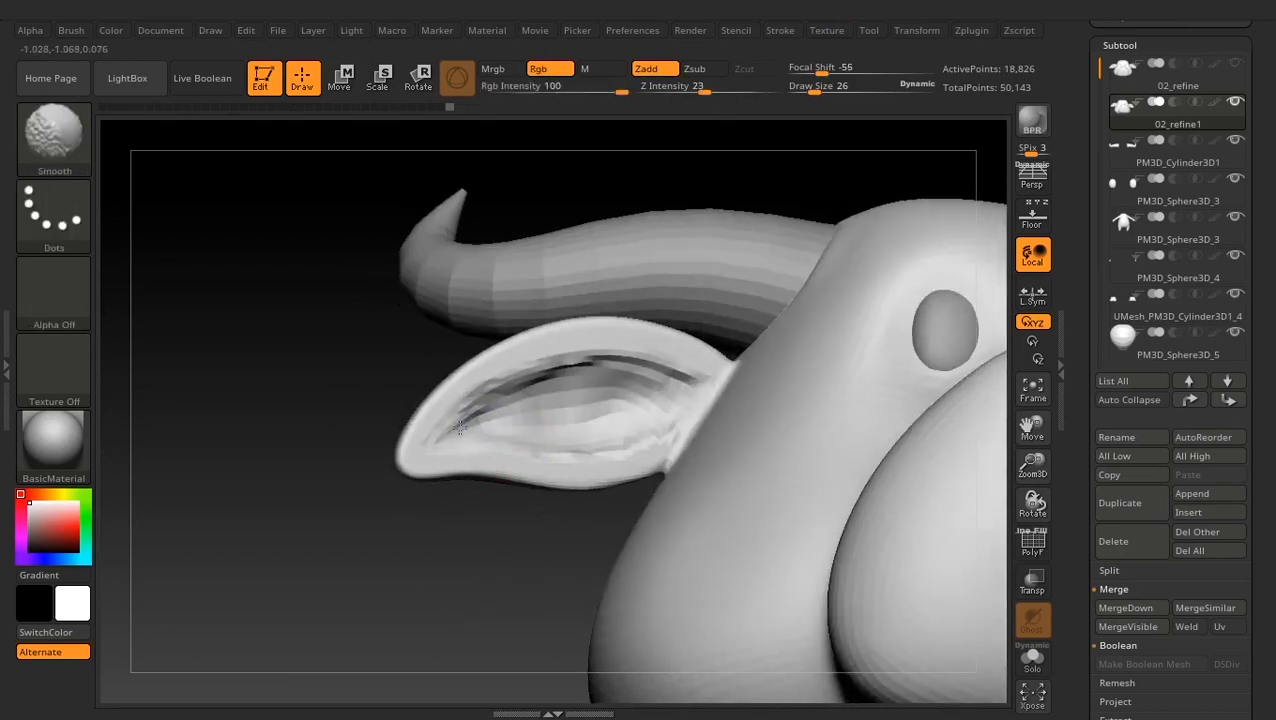
pyautogui.moveTo(459, 426)
pyautogui.keyDown('shift'); pyautogui.mouseDown()
pyautogui.moveTo(586, 390)
pyautogui.moveTo(530, 390)
pyautogui.moveTo(513, 407)
pyautogui.moveTo(632, 379)
pyautogui.moveTo(667, 397)
pyautogui.moveTo(629, 424)
pyautogui.moveTo(496, 436)
pyautogui.moveTo(591, 395)
pyautogui.mouseUp(); pyautogui.keyUp('shift')
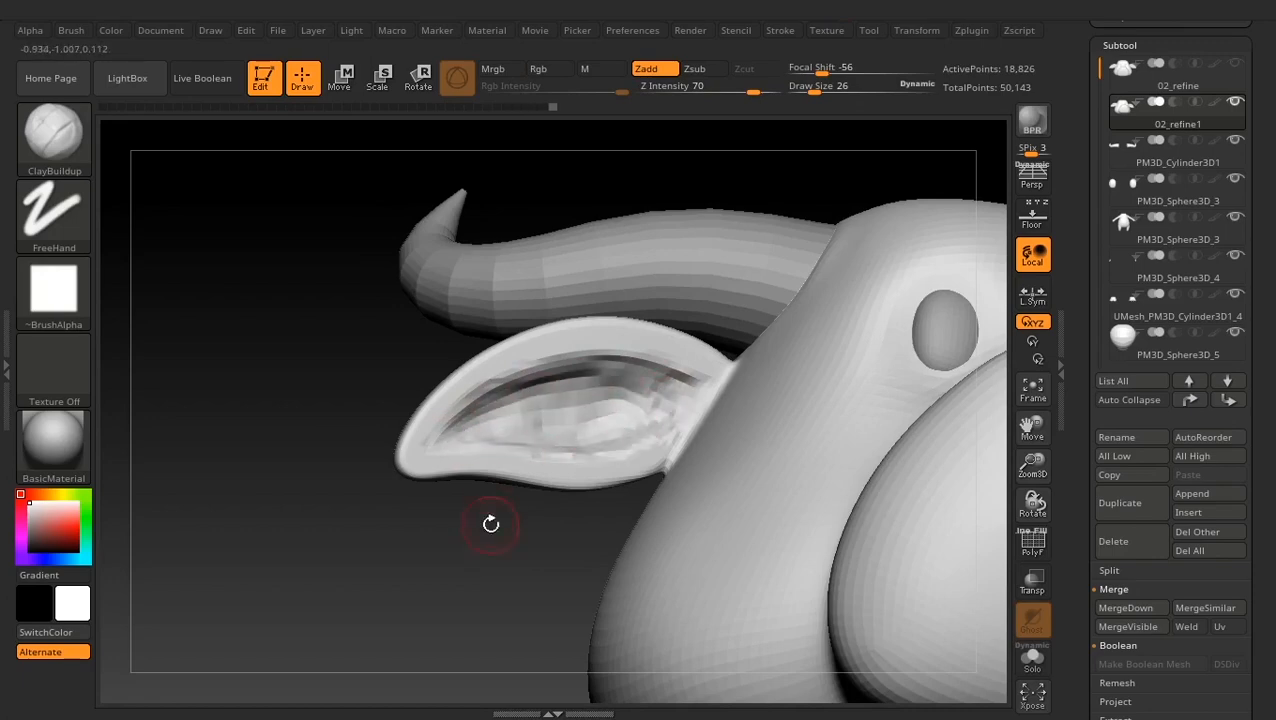
# Smooth the upper crease and remaining rough areas of the inner ear hollow, checking it from several angles
pyautogui.moveTo(489, 522); pyautogui.dragTo(472, 521)
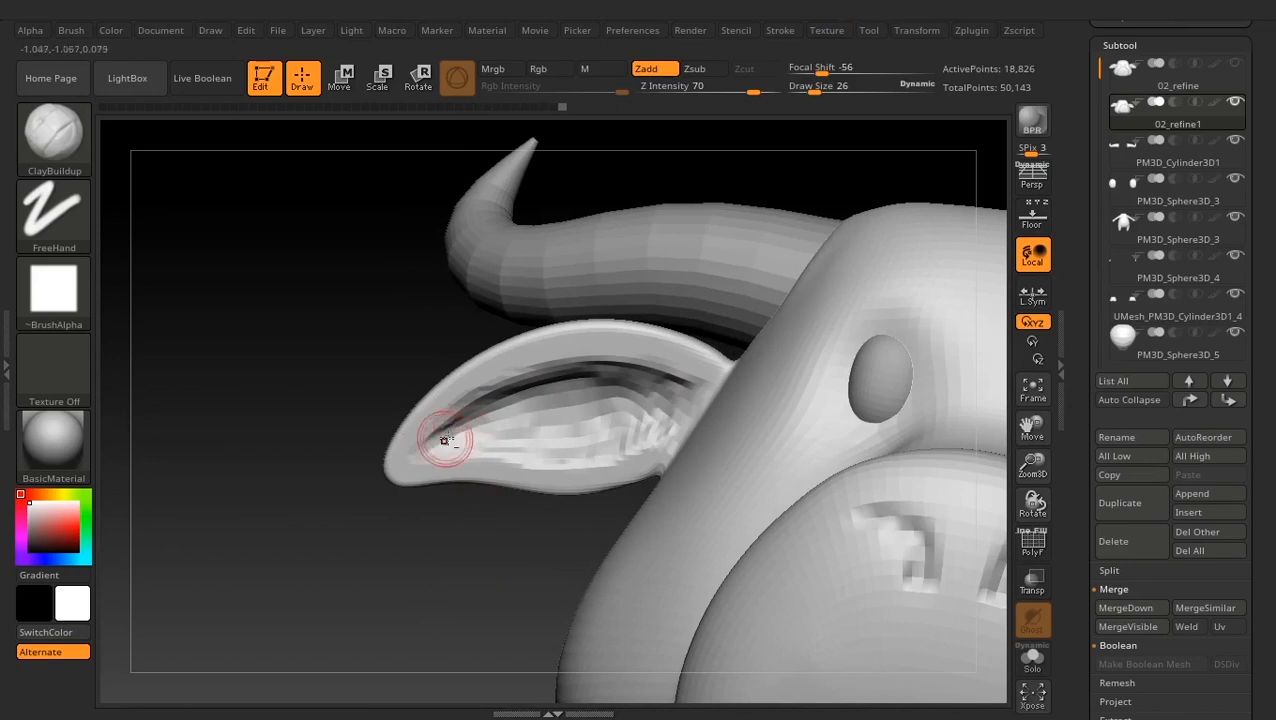
pyautogui.press('shift')
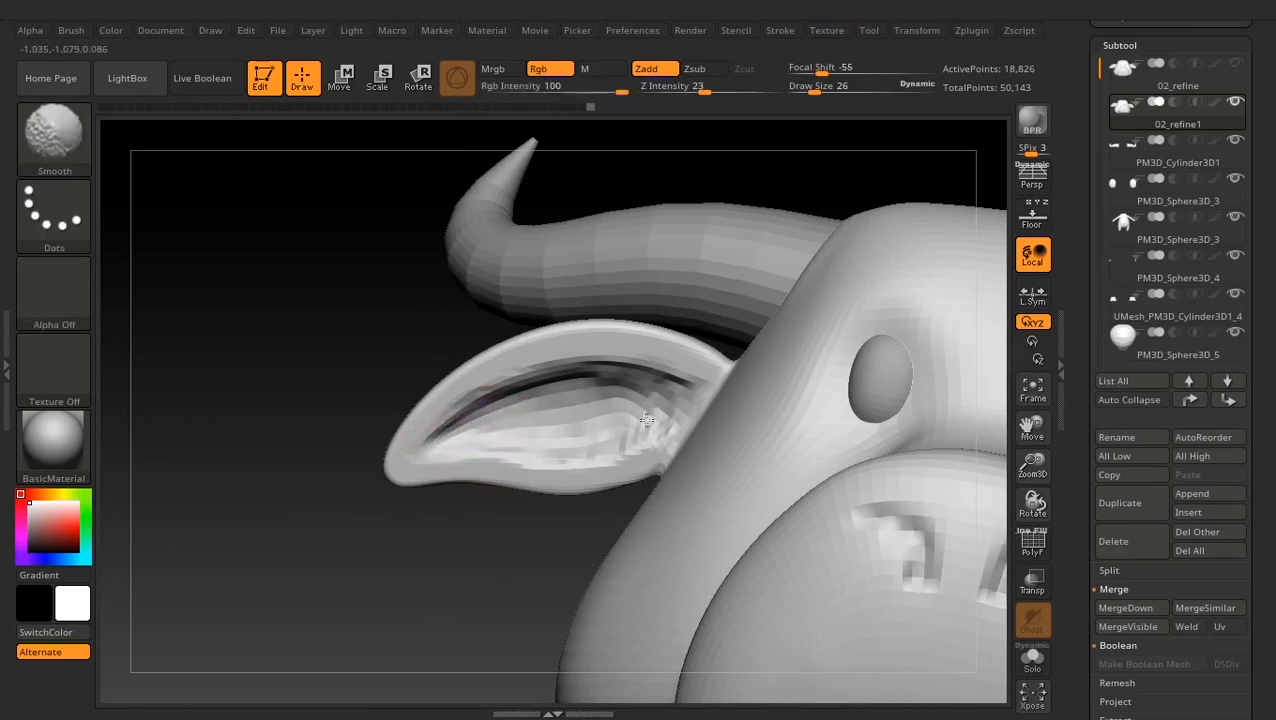
pyautogui.moveTo(470, 545)
pyautogui.mouseDown()
pyautogui.moveTo(433, 570)
pyautogui.moveTo(558, 558)
pyautogui.moveTo(515, 563)
pyautogui.moveTo(570, 543)
pyautogui.mouseUp()
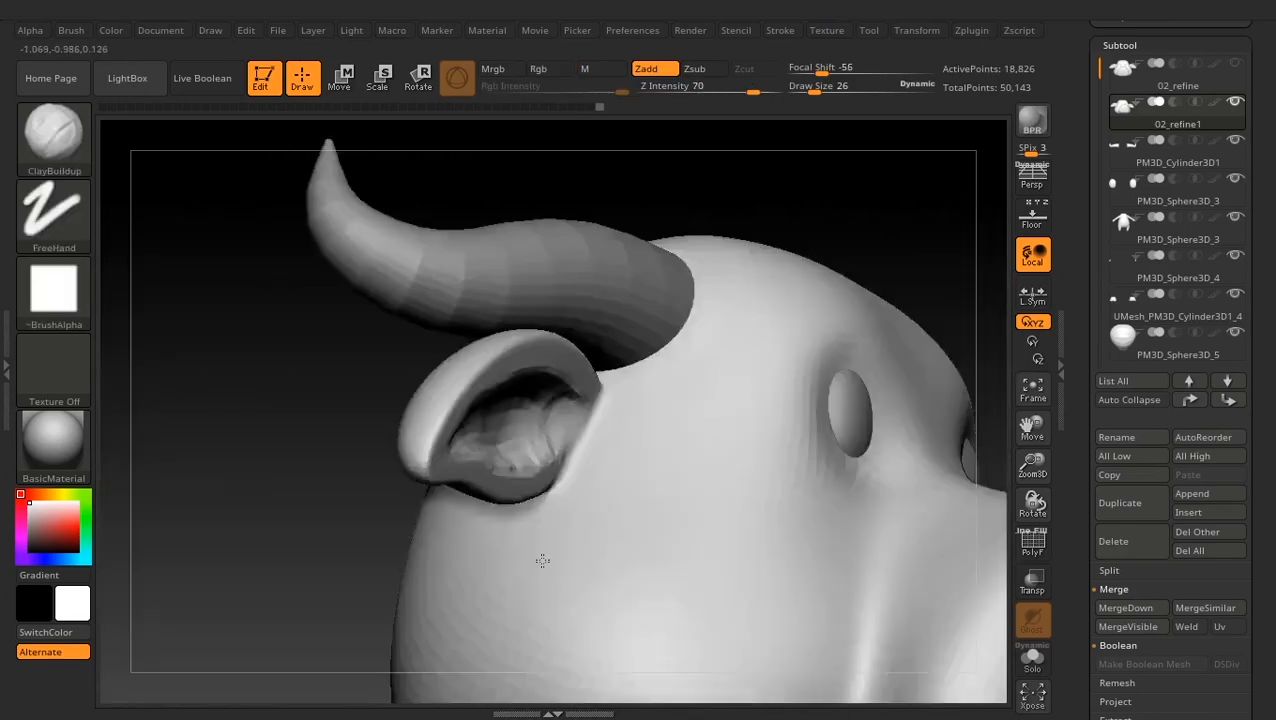
pyautogui.keyDown('shift'); pyautogui.moveTo(541, 558); pyautogui.dragTo(501, 544); pyautogui.keyUp('shift')
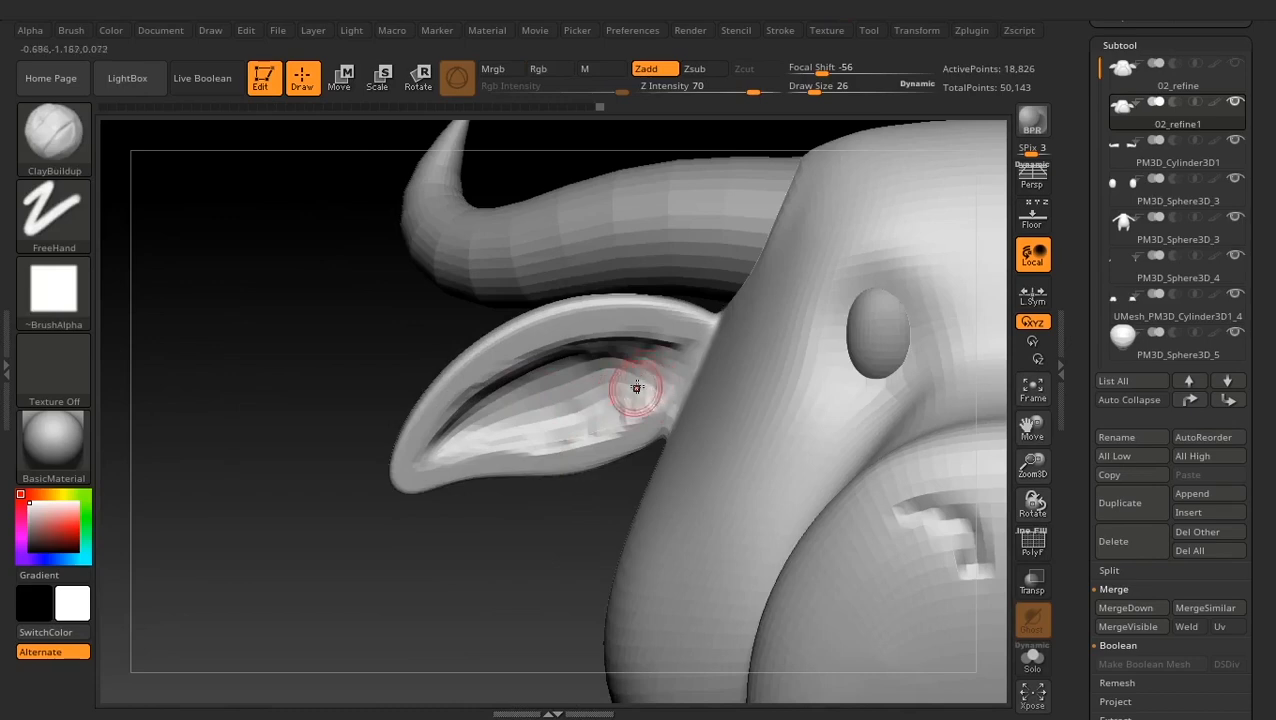
# Switch to the Move Topological brush with a draw size of 143 and bring the whole face into view
pyautogui.moveTo(464, 590)
pyautogui.mouseDown()
pyautogui.moveTo(483, 595)
pyautogui.moveTo(396, 533)
pyautogui.moveTo(312, 588)
pyautogui.moveTo(333, 590)
pyautogui.moveTo(302, 532)
pyautogui.moveTo(333, 572)
pyautogui.moveTo(326, 636)
pyautogui.mouseUp()
pyautogui.press('b')
pyautogui.press('m')
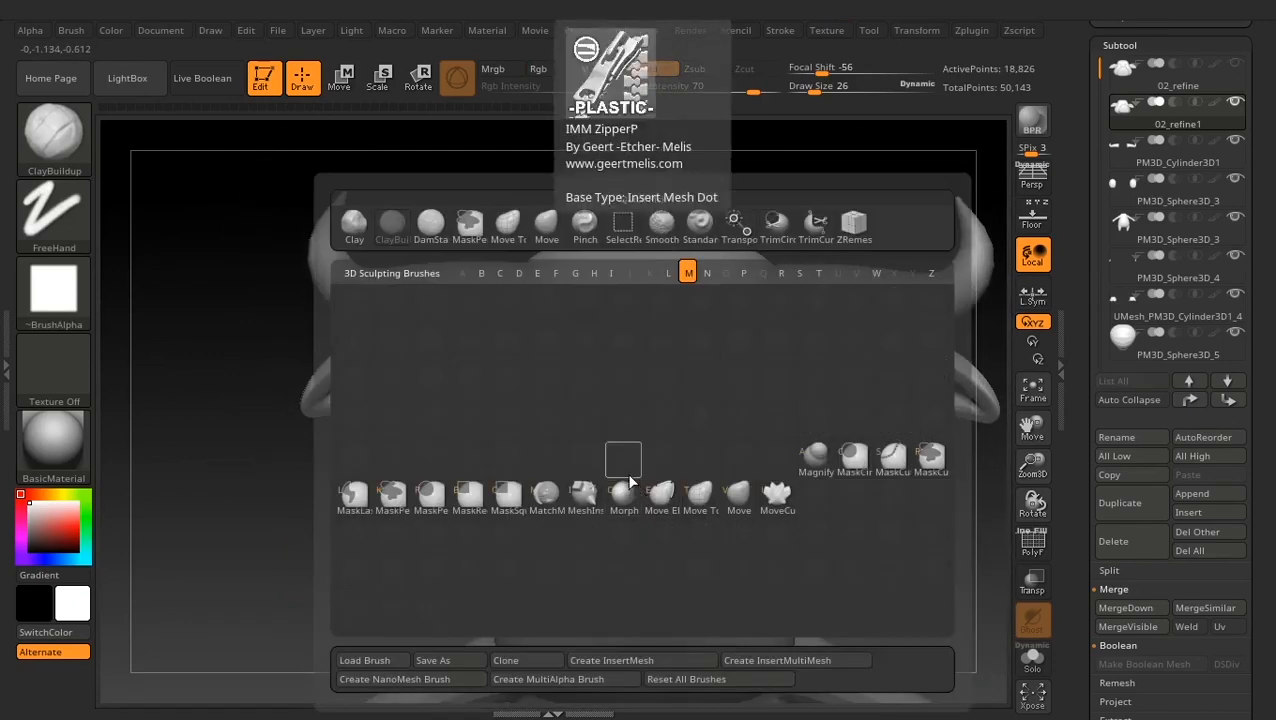
pyautogui.press('t')
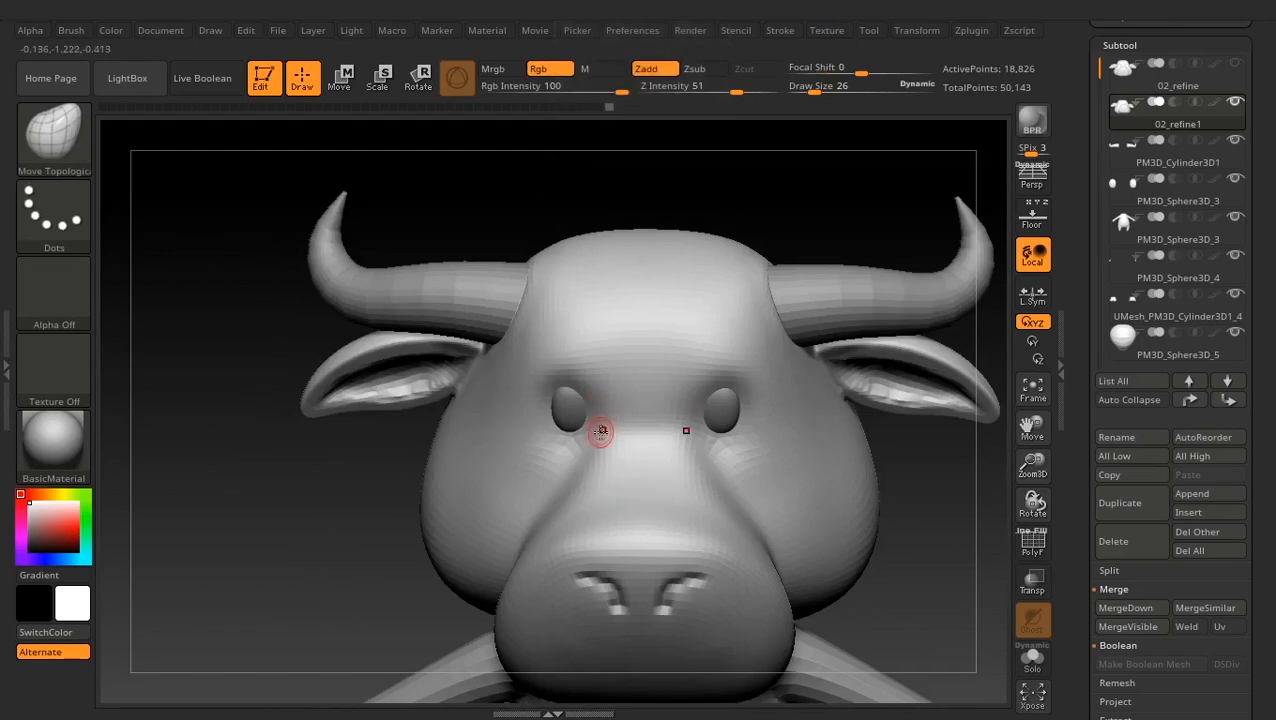
pyautogui.press('space')
pyautogui.moveTo(600, 428); pyautogui.dragTo(631, 430)
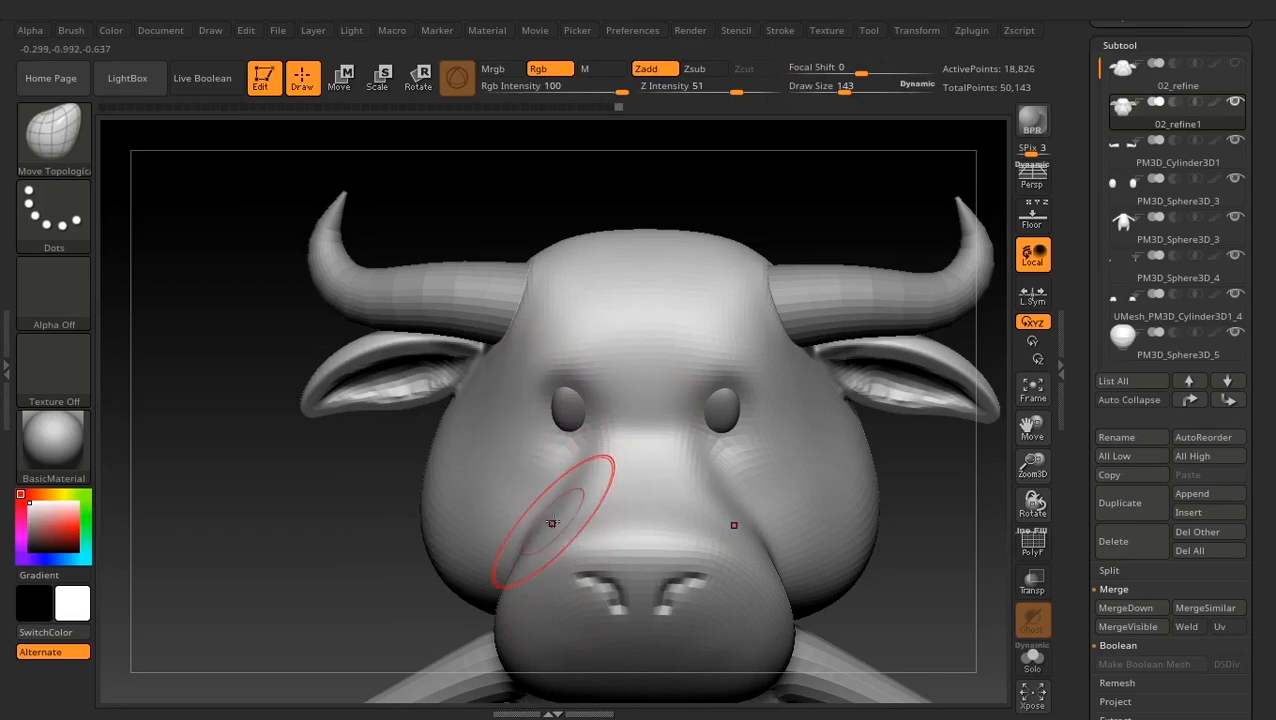
pyautogui.moveTo(288, 621); pyautogui.dragTo(369, 601)
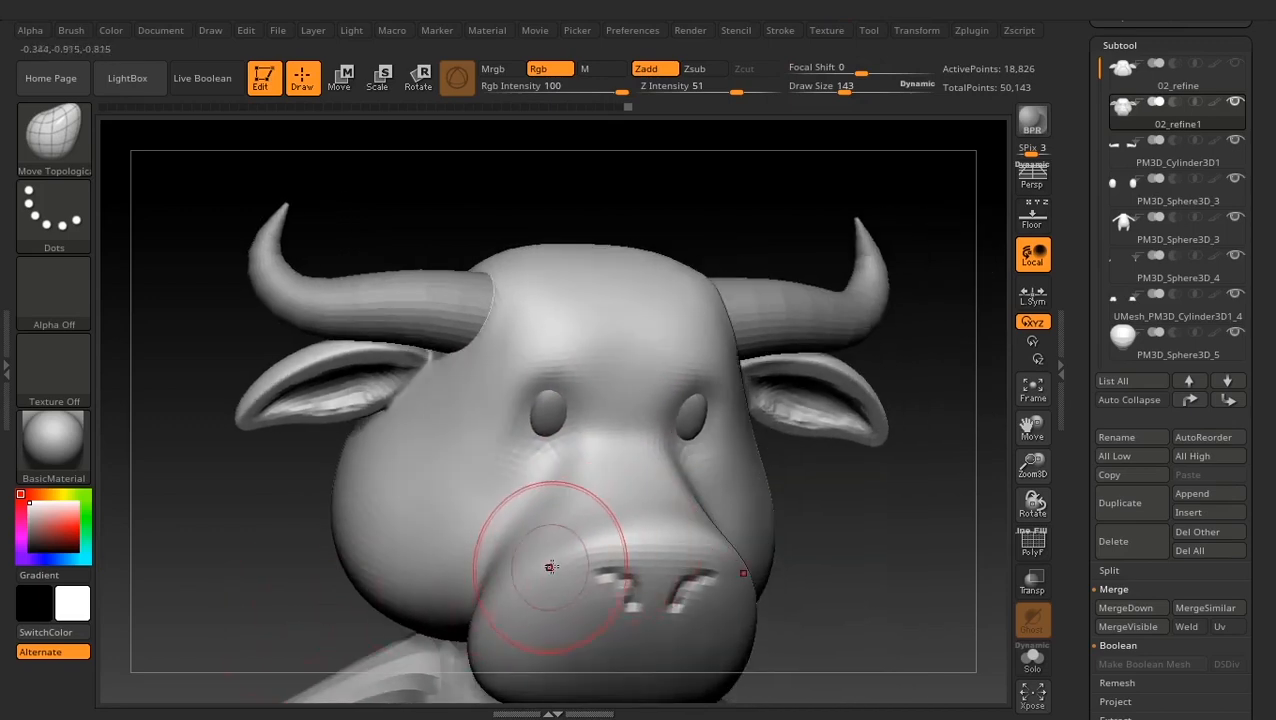
# Reshape the sides and lower part of the bull's muzzle with the Move Topological brush
pyautogui.moveTo(863, 575)
pyautogui.mouseDown()
pyautogui.moveTo(906, 558)
pyautogui.moveTo(849, 572)
pyautogui.moveTo(735, 384)
pyautogui.mouseUp()
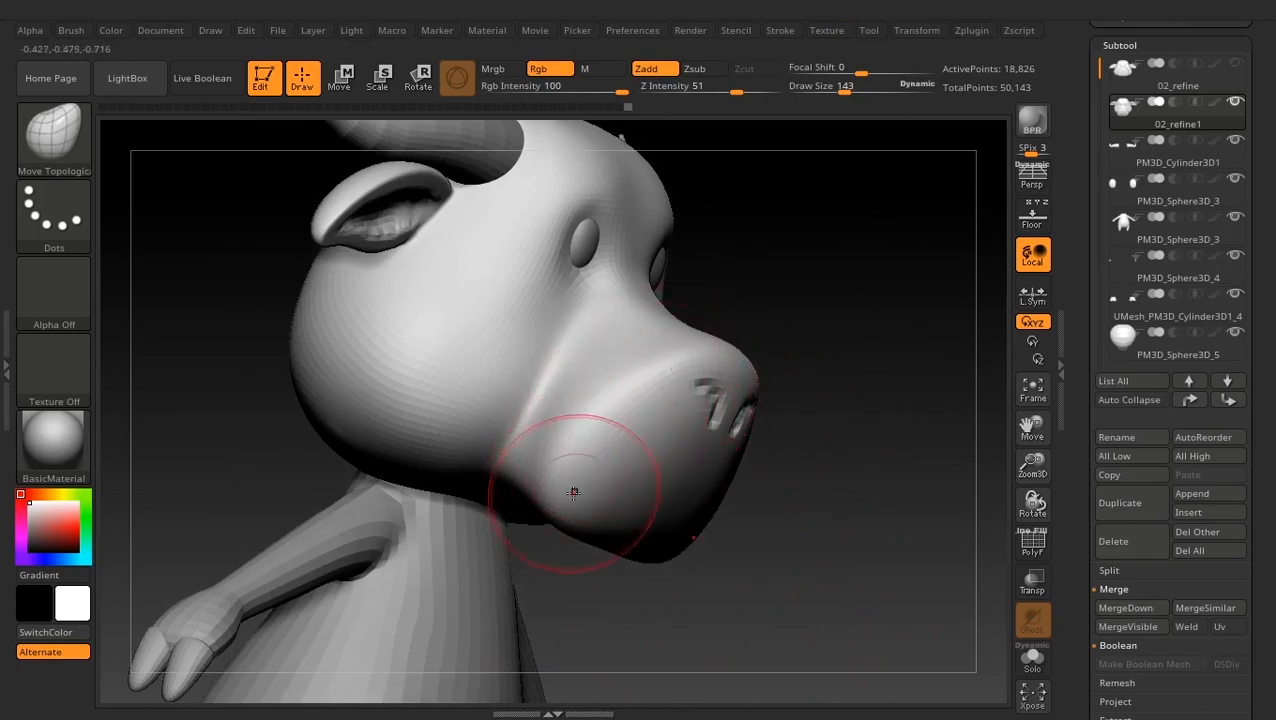
pyautogui.moveTo(775, 525); pyautogui.dragTo(805, 531)
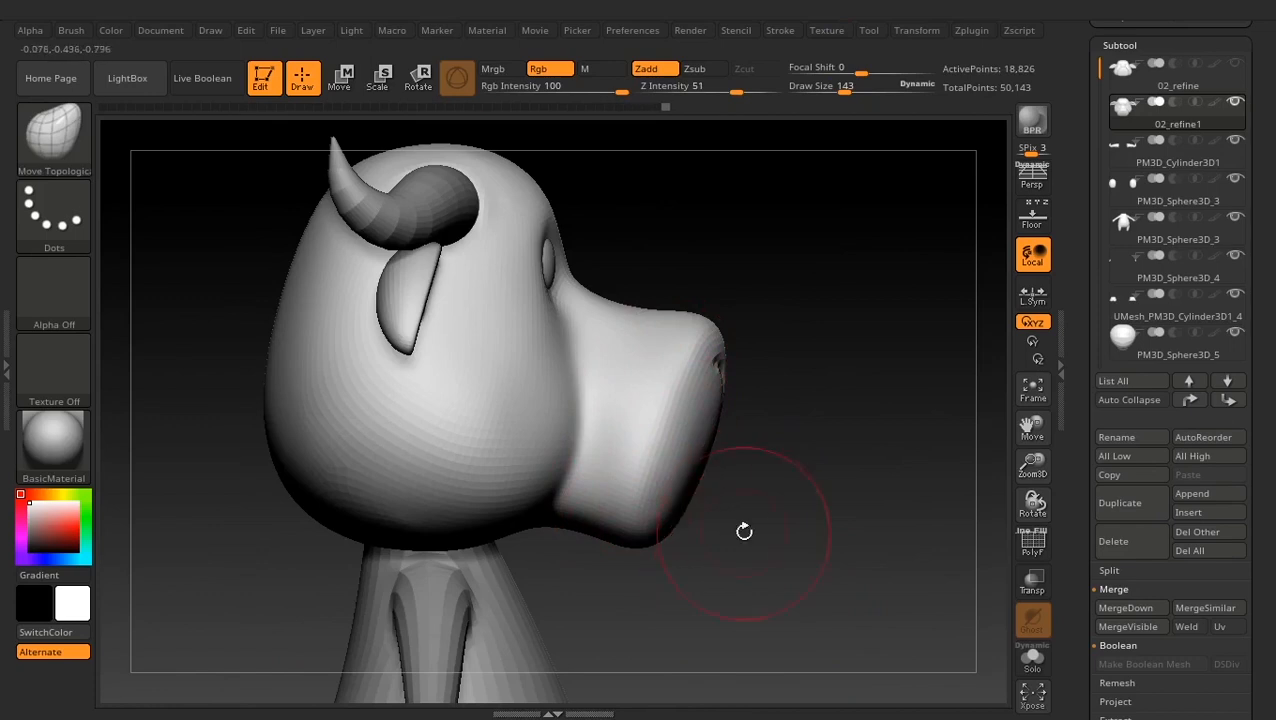
pyautogui.moveTo(744, 531); pyautogui.dragTo(711, 512)
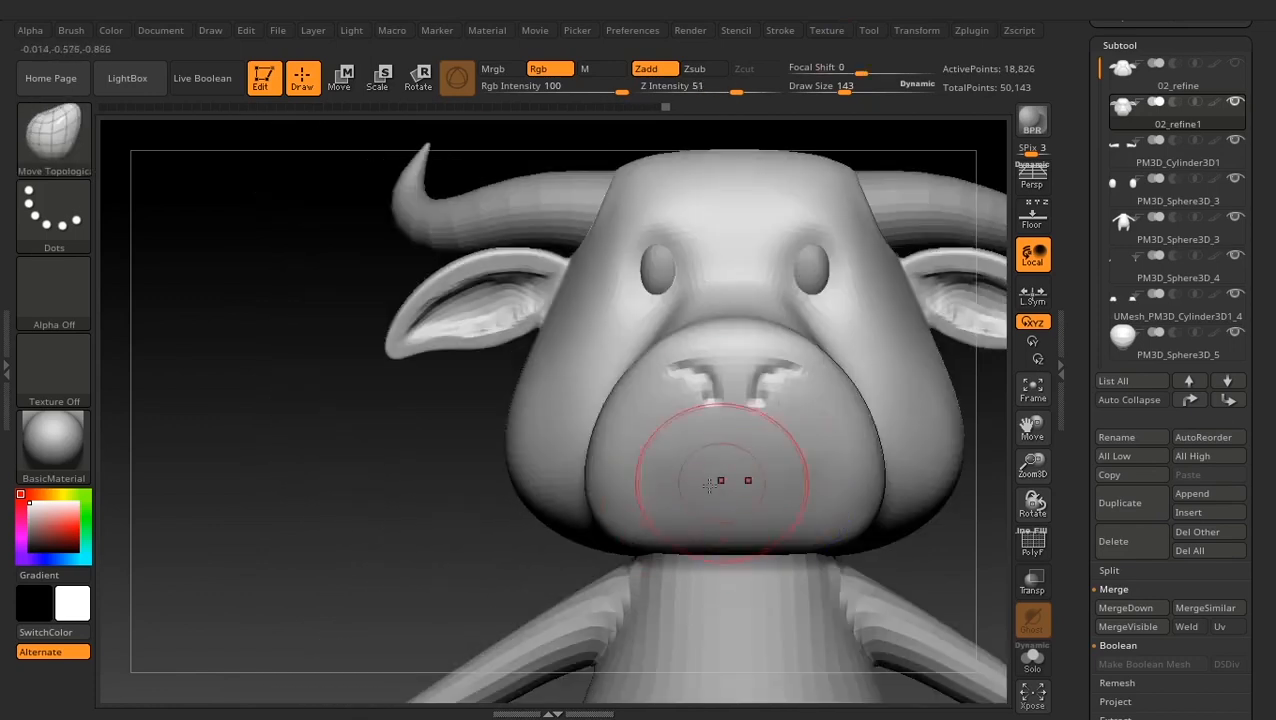
# Lower the head to subdivision level 1 and enlarge the Move Topological brush to draw size 356
pyautogui.moveTo(1077, 500); pyautogui.dragTo(1106, 347)
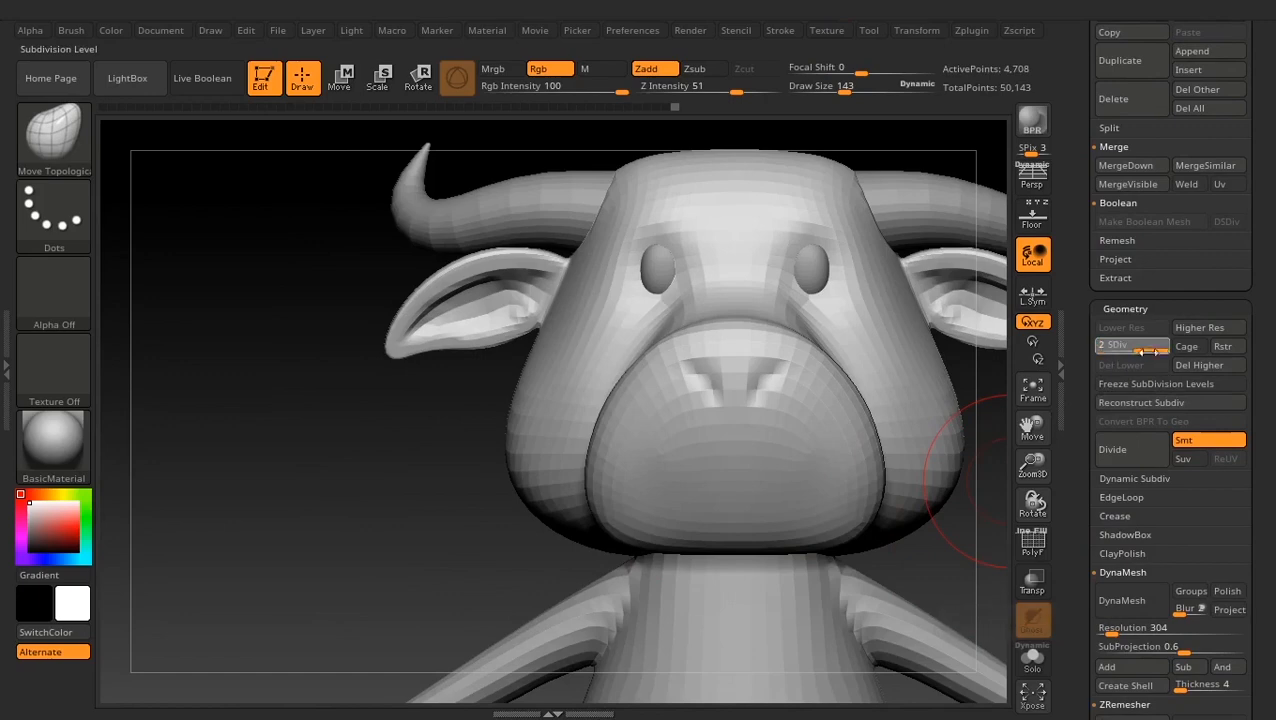
pyautogui.moveTo(947, 526); pyautogui.dragTo(692, 578)
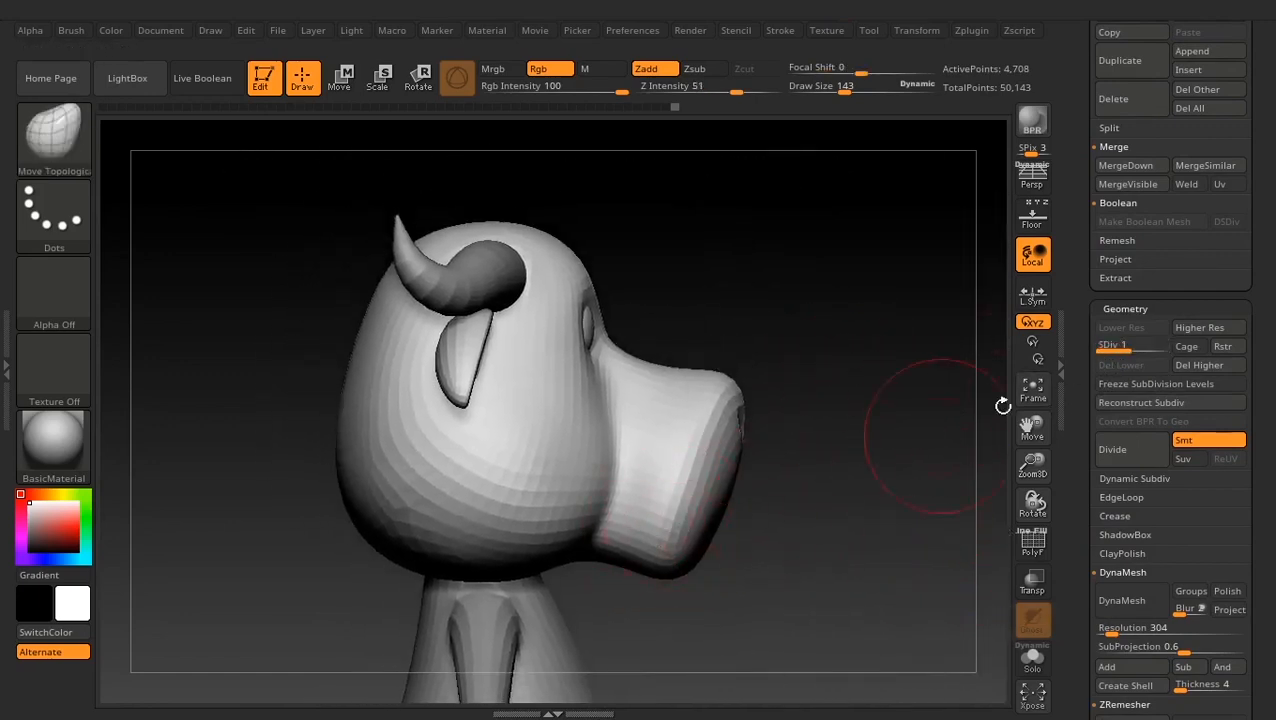
pyautogui.press('space')
pyautogui.moveTo(687, 431); pyautogui.dragTo(716, 428)
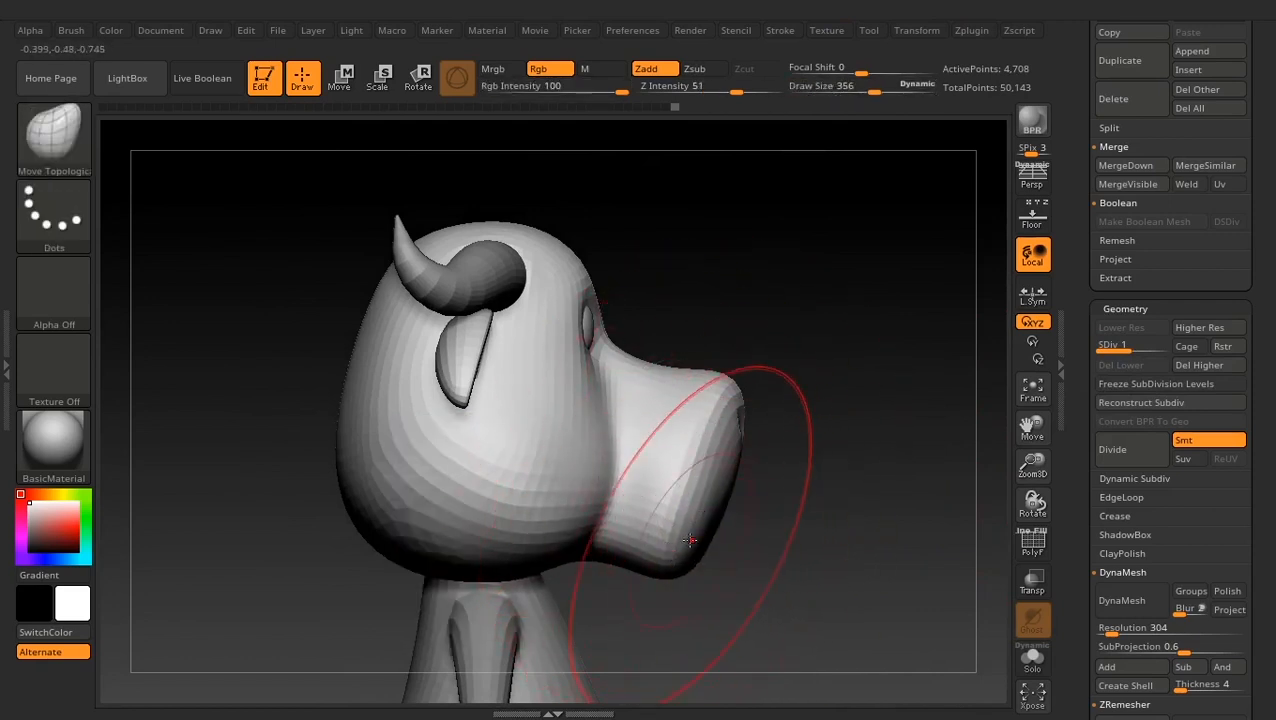
# Compare the head at subdivision levels 1 and 2, leave it at level 2, and check the muzzle from the front
pyautogui.moveTo(1160, 348); pyautogui.dragTo(1166, 348)
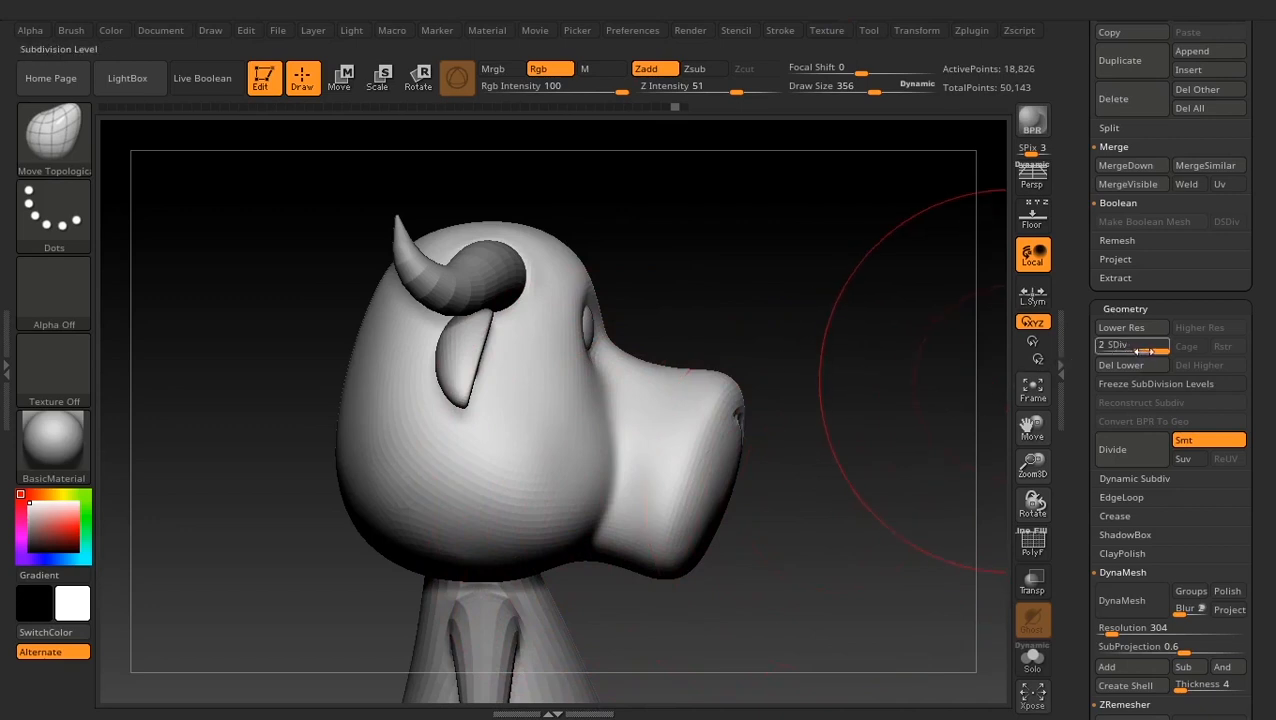
pyautogui.click(1098, 348)
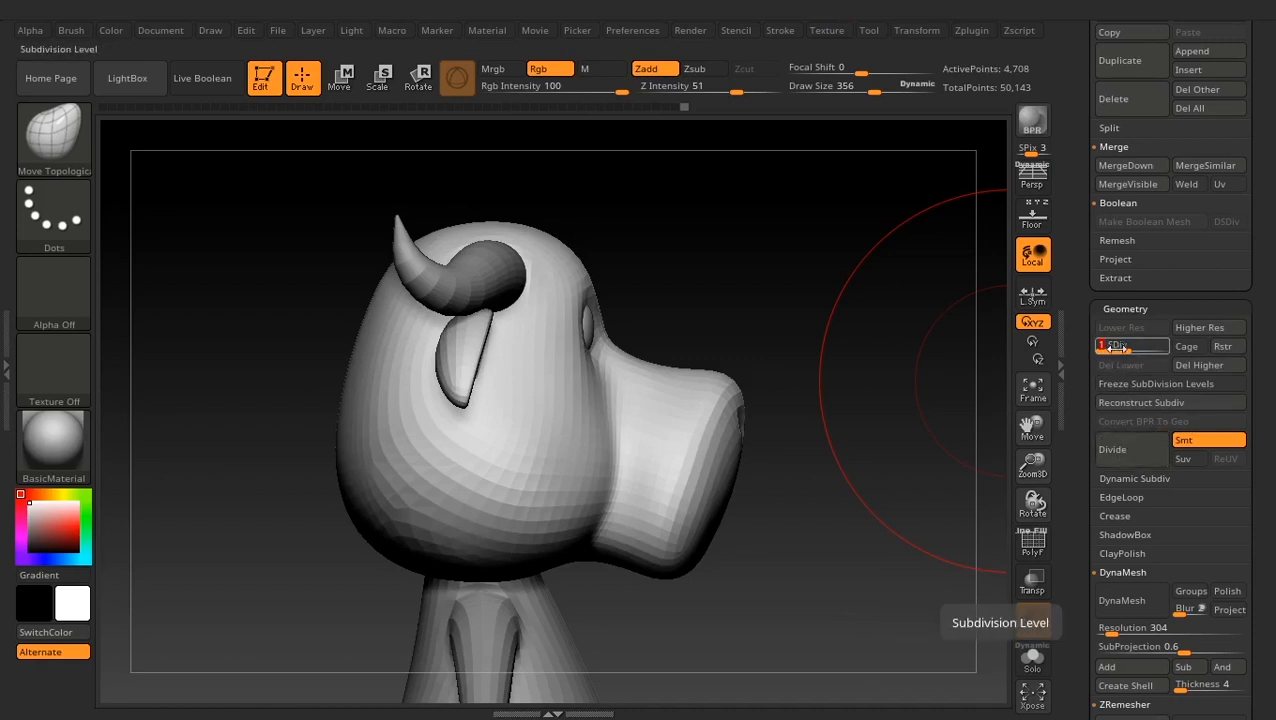
pyautogui.moveTo(1112, 347); pyautogui.dragTo(1154, 347)
pyautogui.moveTo(871, 436); pyautogui.dragTo(769, 584)
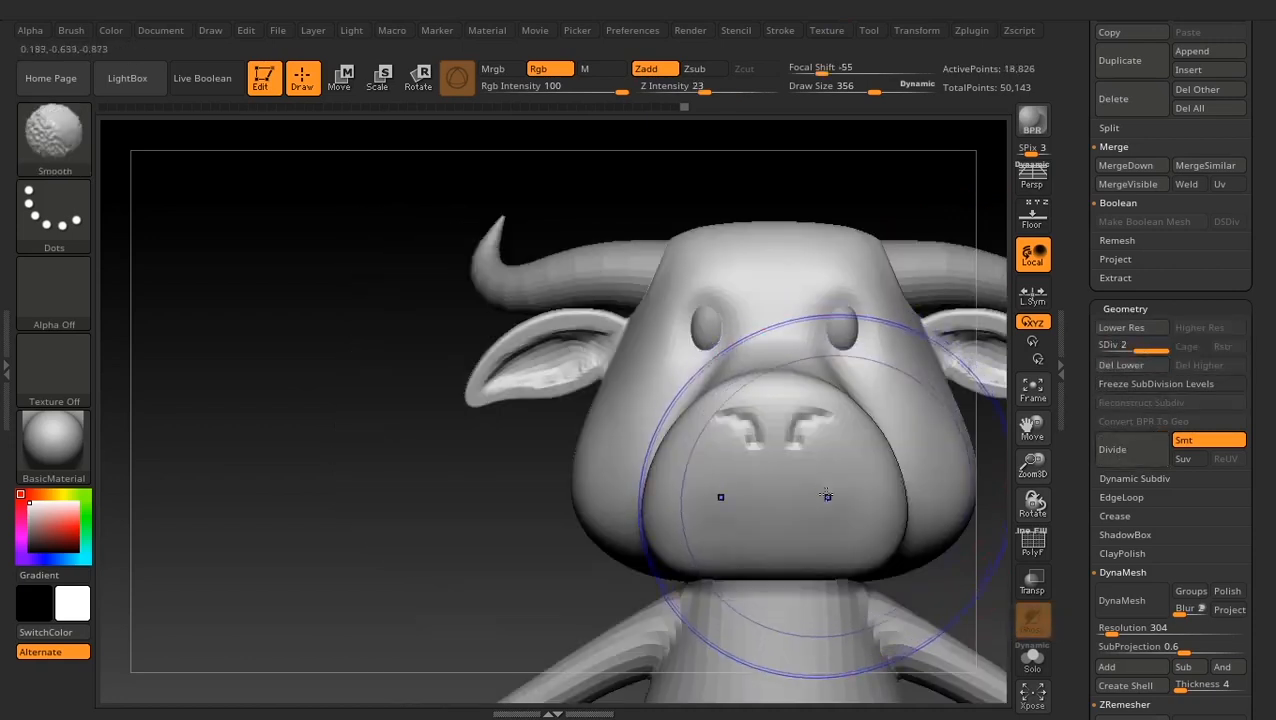
pyautogui.moveTo(406, 506); pyautogui.dragTo(456, 566)
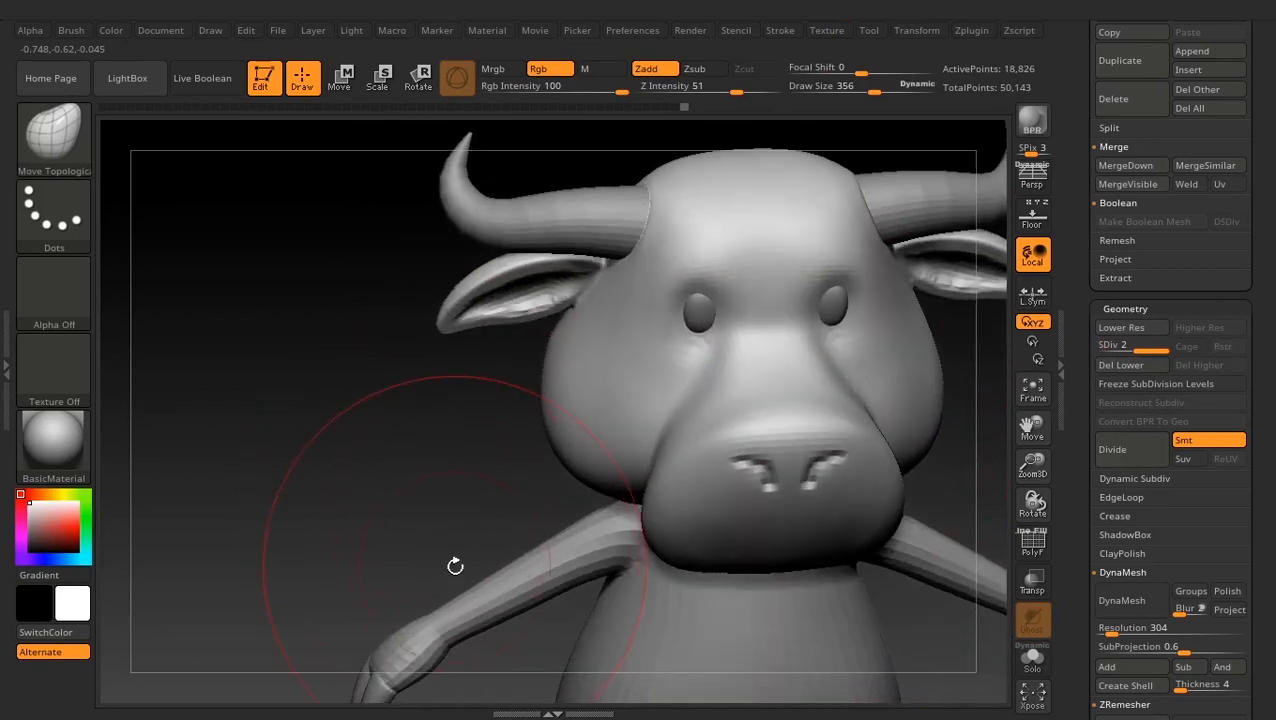
pyautogui.moveTo(965, 447); pyautogui.dragTo(988, 467)
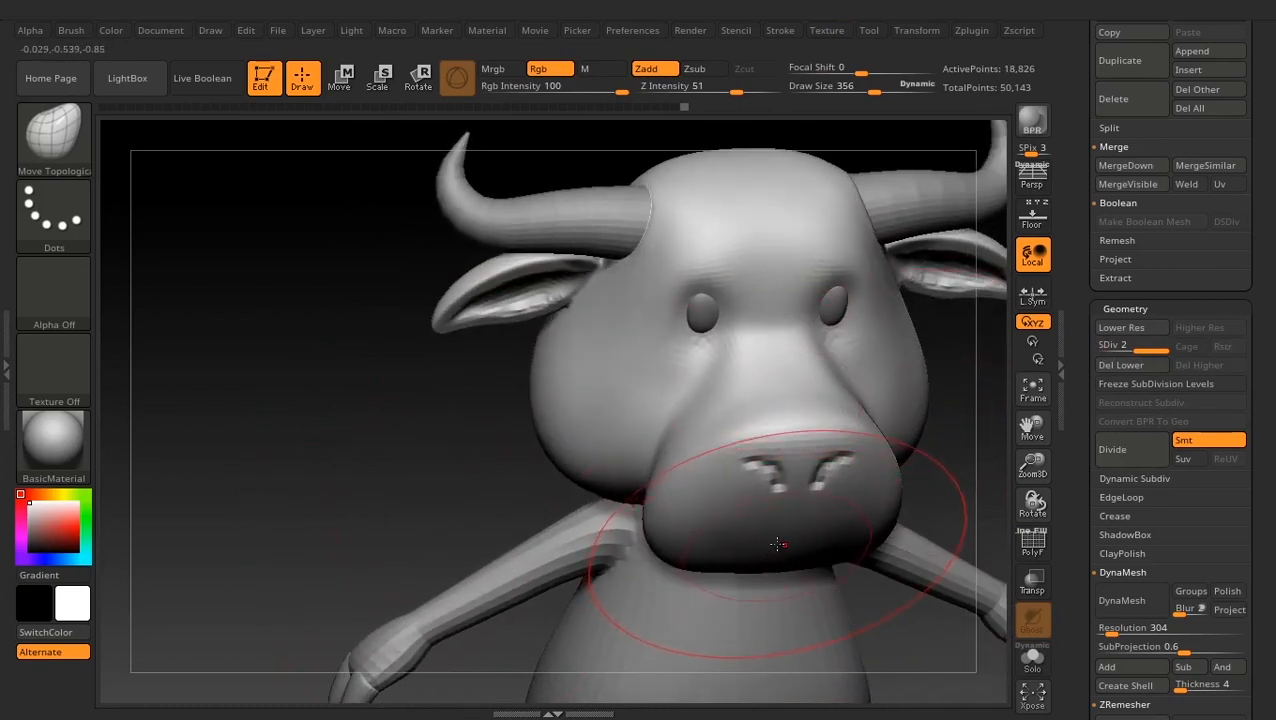
# Choose the DamStandard sculpting brush and reduce its draw size to 72
pyautogui.press('b')
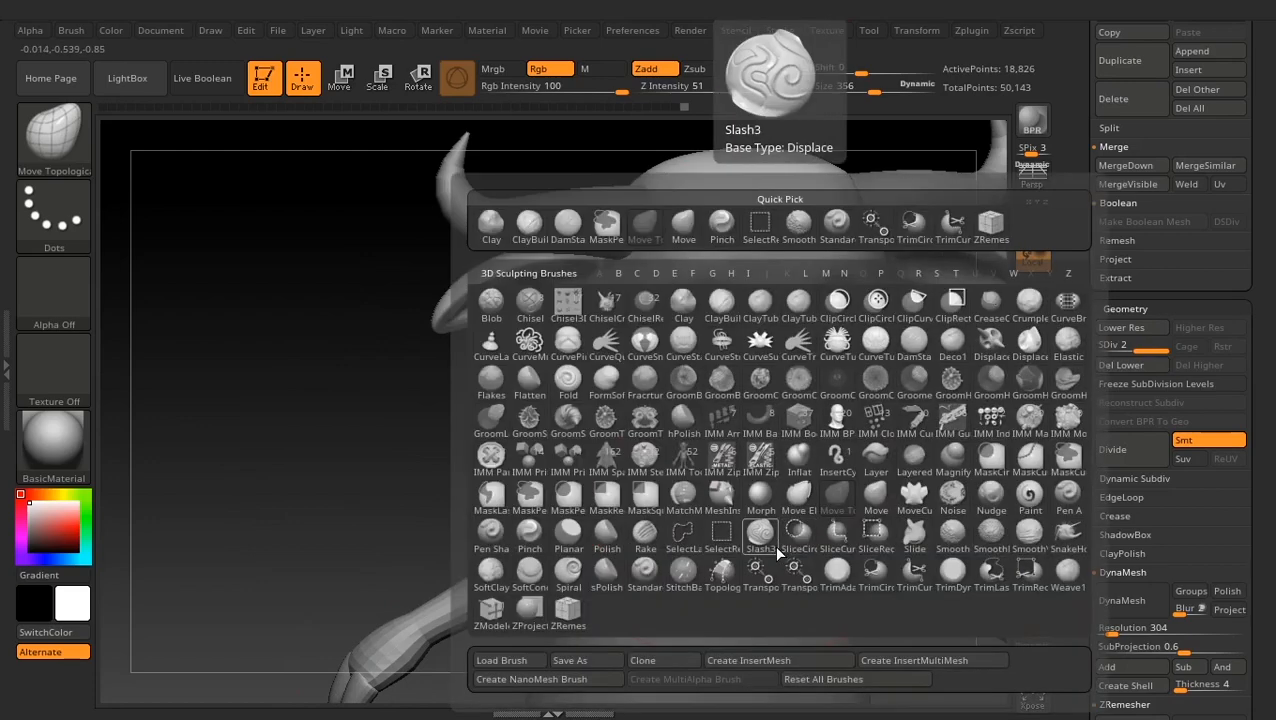
pyautogui.press('d')
pyautogui.press('s')
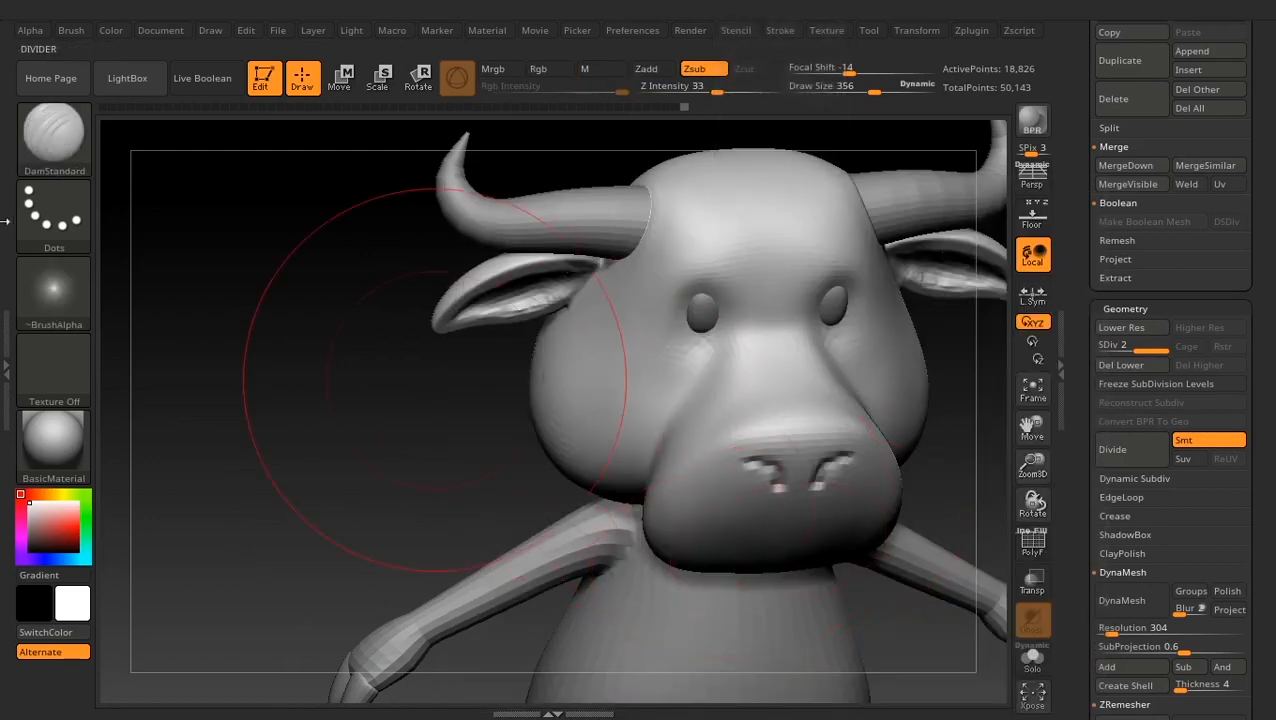
pyautogui.press('space')
pyautogui.moveTo(688, 403); pyautogui.dragTo(652, 403)
pyautogui.moveTo(588, 372)
pyautogui.mouseDown()
pyautogui.moveTo(627, 421)
pyautogui.moveTo(615, 385)
pyautogui.mouseUp()
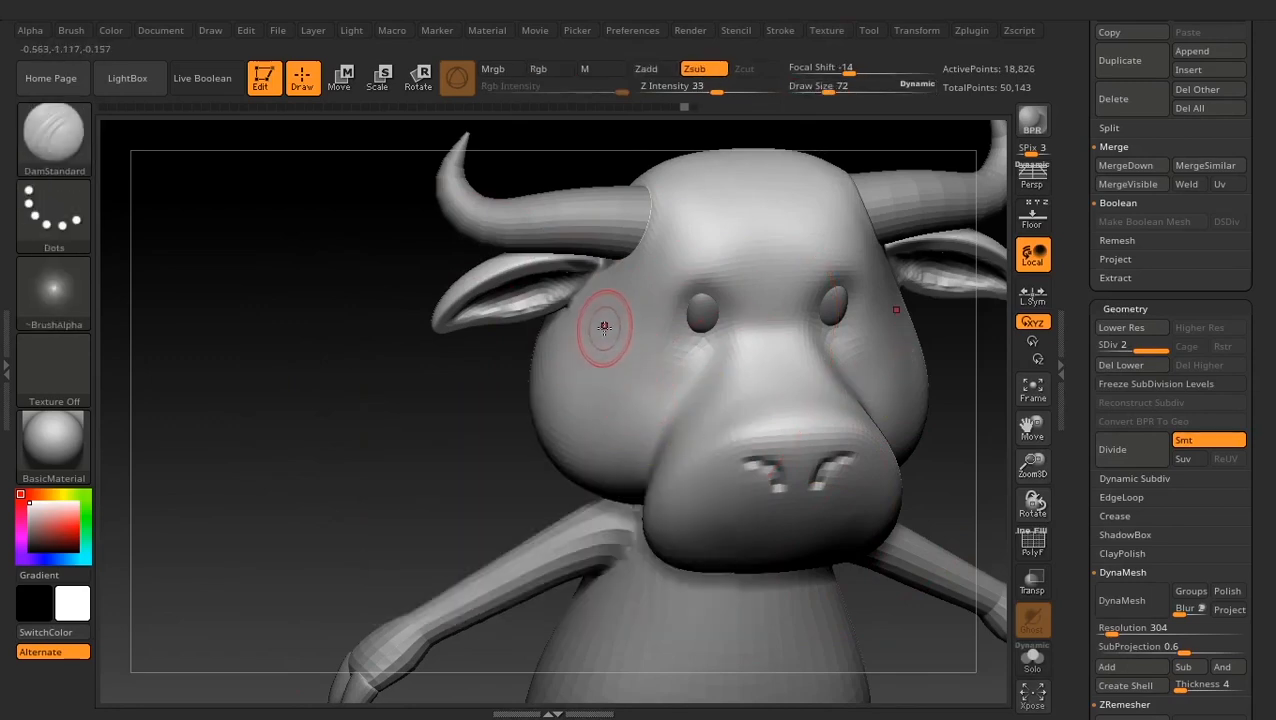
# Try to carve a curved crease across the cheek from beside the ear toward the muzzle
pyautogui.moveTo(604, 334)
pyautogui.mouseDown()
pyautogui.moveTo(620, 405)
pyautogui.moveTo(686, 395)
pyautogui.mouseUp()
pyautogui.hotkey('ctrl', 'z')
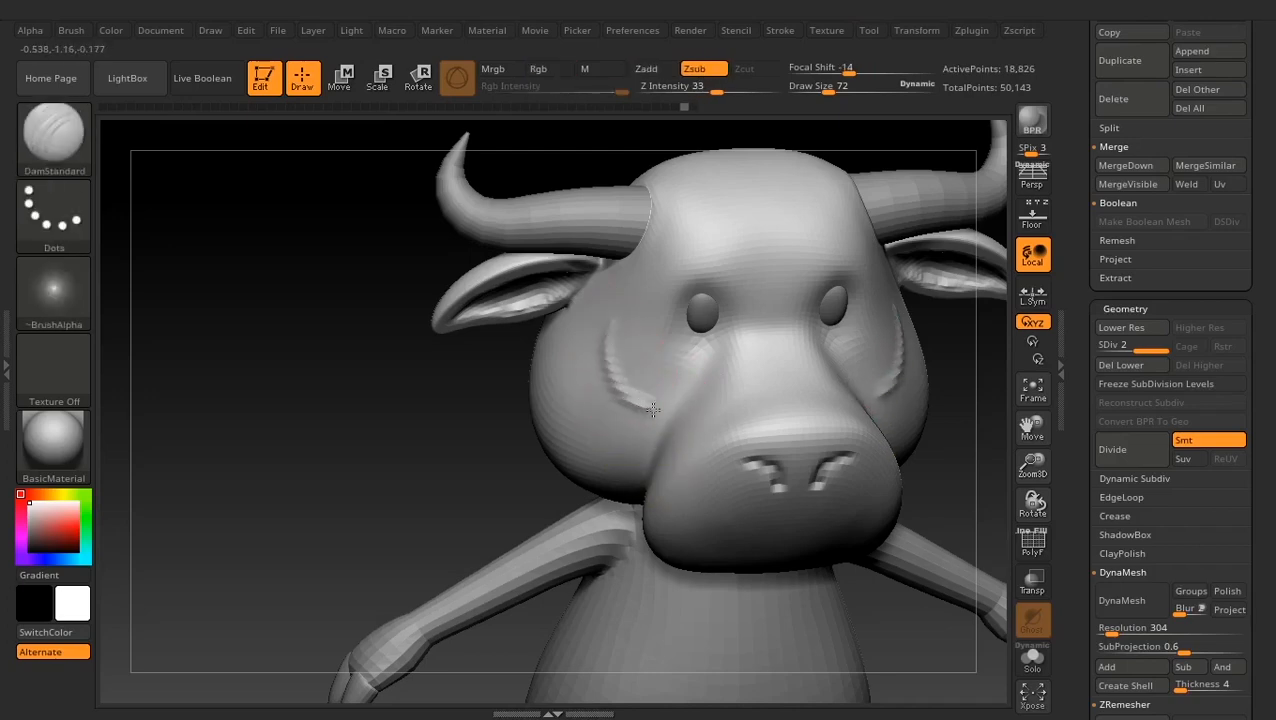
pyautogui.keyDown('shift'); pyautogui.moveTo(621, 310); pyautogui.dragTo(621, 333); pyautogui.keyUp('shift')
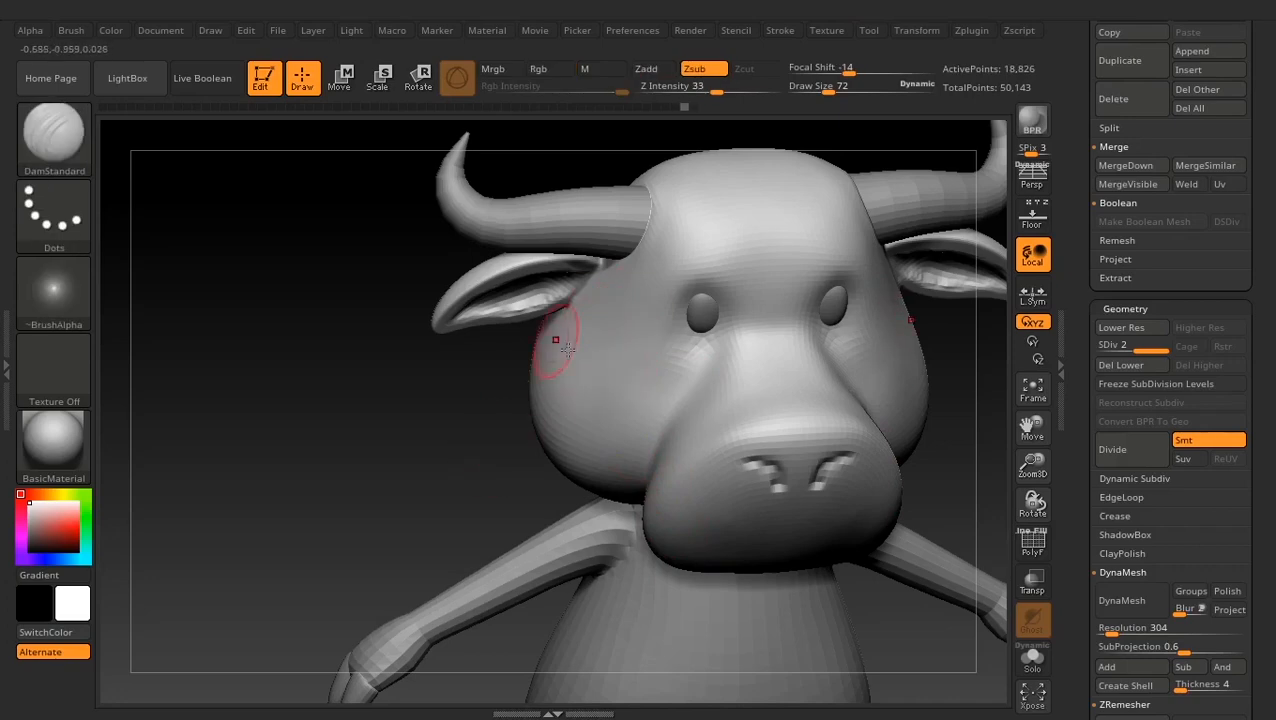
pyautogui.moveTo(616, 312)
pyautogui.mouseDown()
pyautogui.moveTo(642, 410)
pyautogui.moveTo(658, 416)
pyautogui.mouseUp()
pyautogui.hotkey('ctrl', 'z')
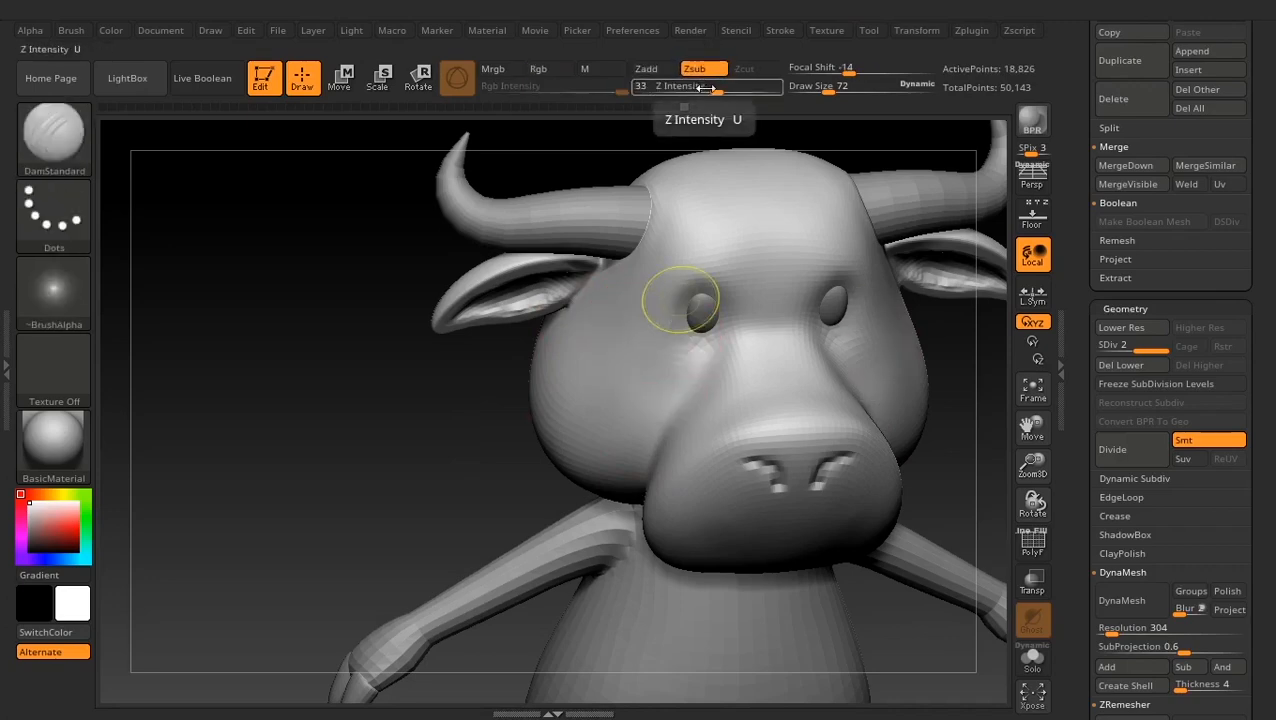
# Set the DamStandard Z intensity to 16 and define the edges of the nose bridge down to the top of the snout
pyautogui.moveTo(714, 91); pyautogui.dragTo(692, 88)
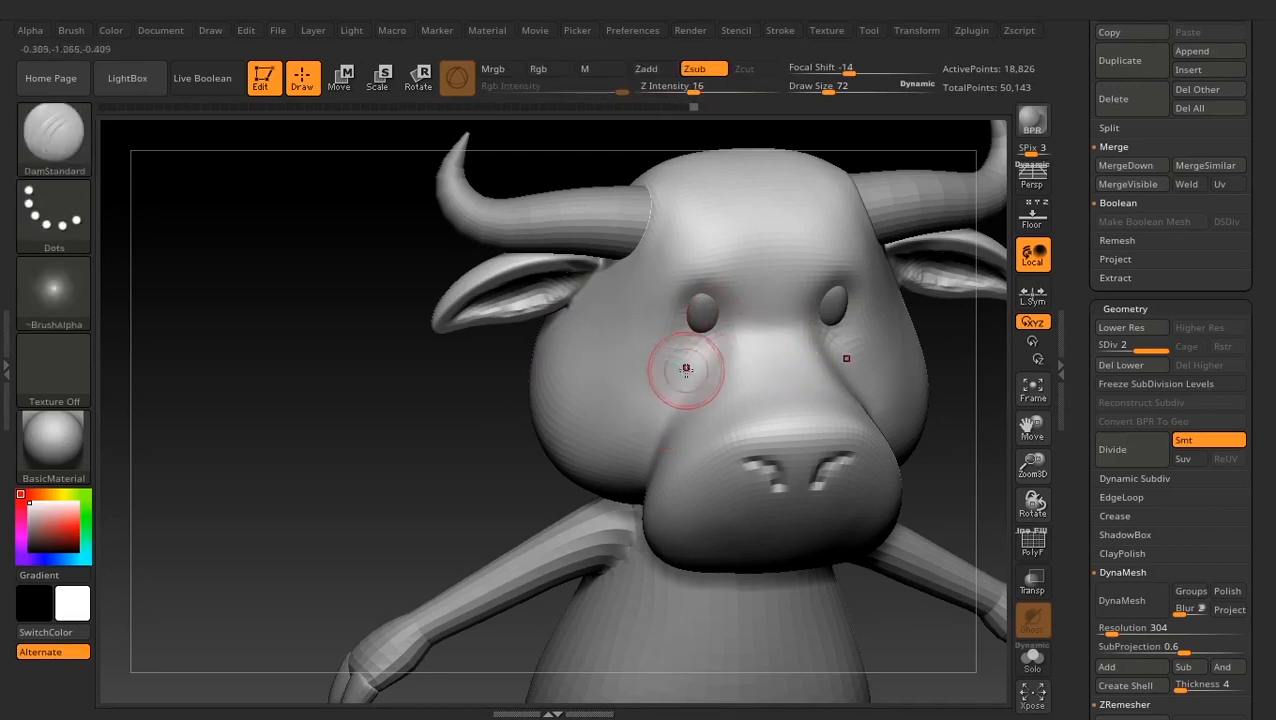
pyautogui.moveTo(415, 473)
pyautogui.keyDown('alt'); pyautogui.mouseDown()
pyautogui.moveTo(413, 501)
pyautogui.moveTo(375, 540)
pyautogui.moveTo(430, 536)
pyautogui.mouseUp(); pyautogui.keyUp('alt')
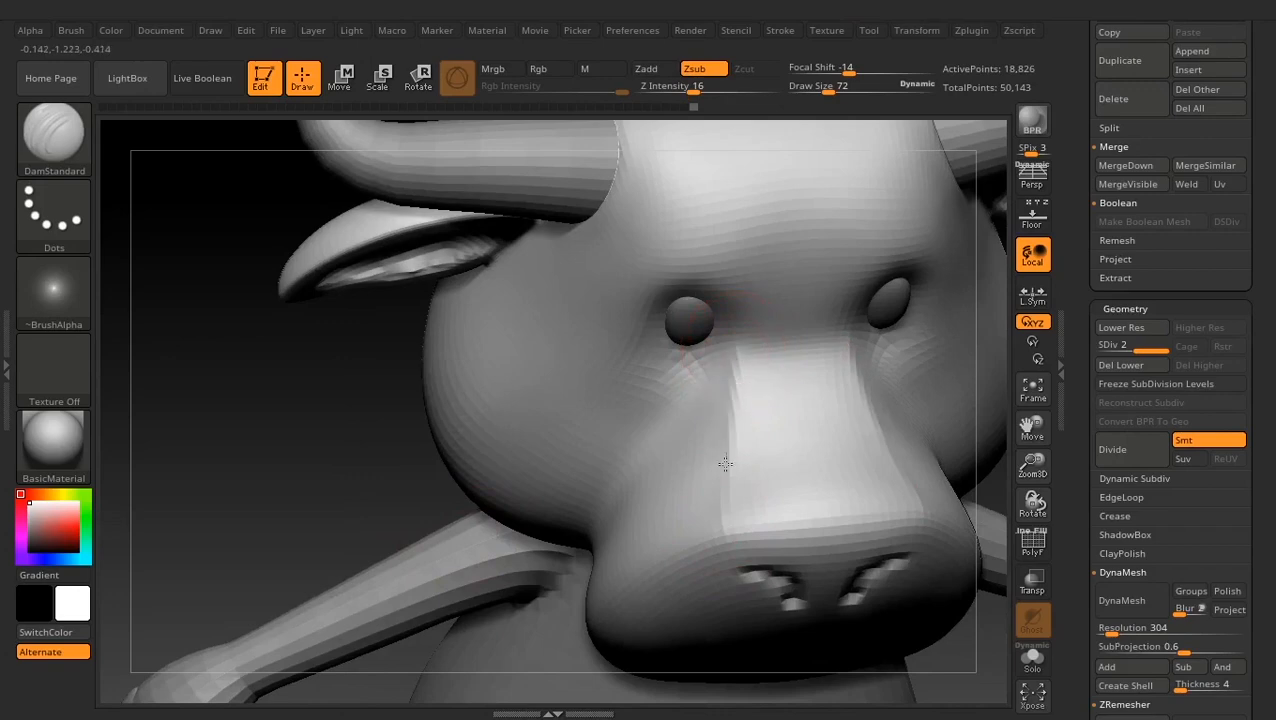
pyautogui.press('shift')
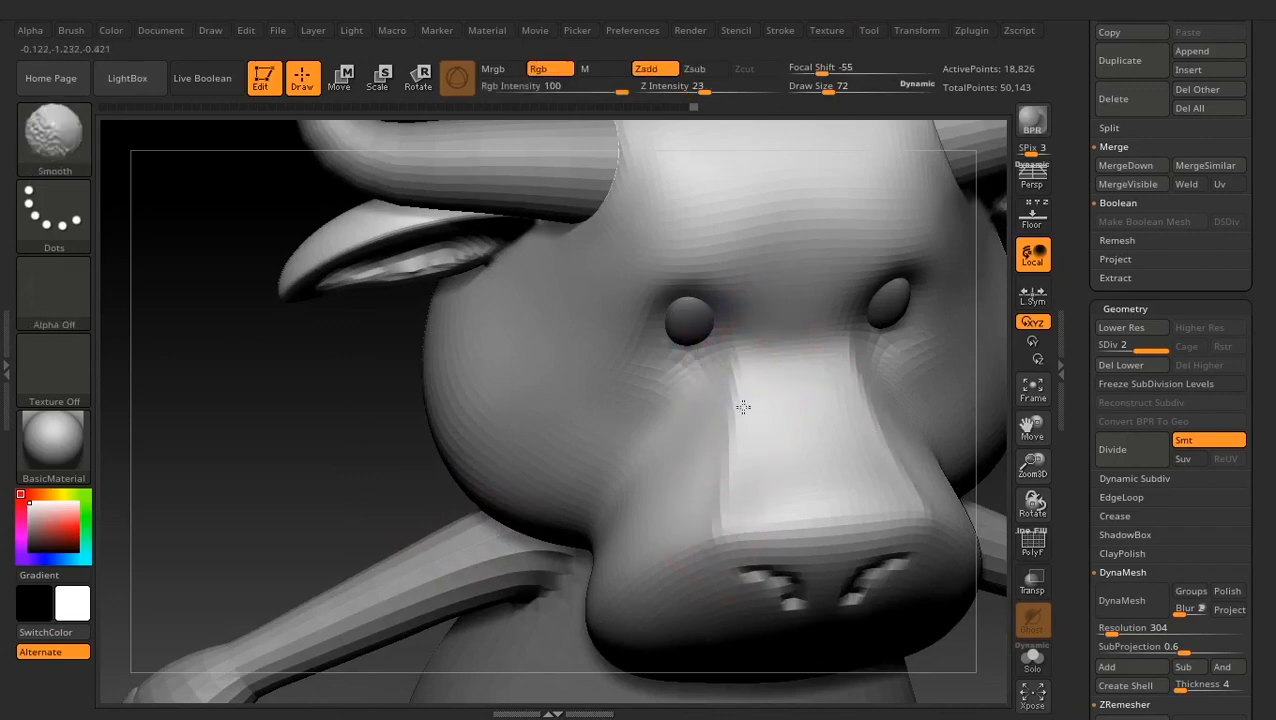
pyautogui.moveTo(348, 486); pyautogui.dragTo(372, 442)
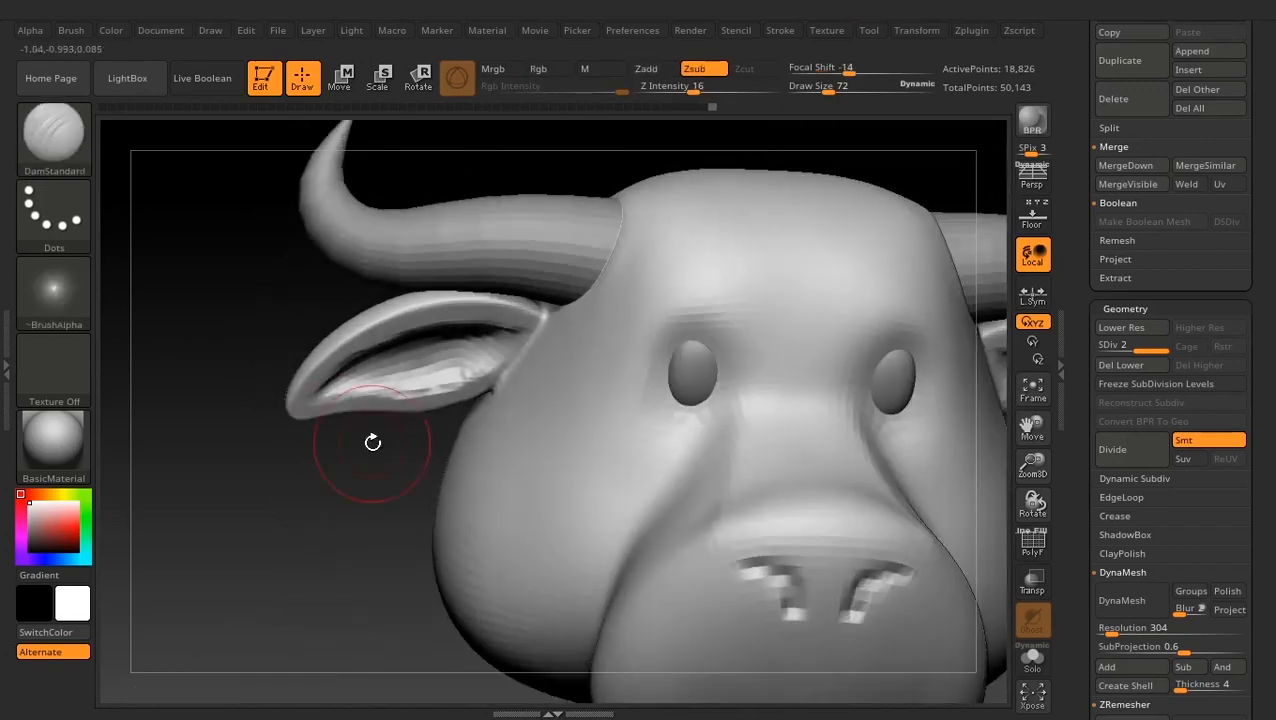
pyautogui.moveTo(331, 521); pyautogui.dragTo(650, 445)
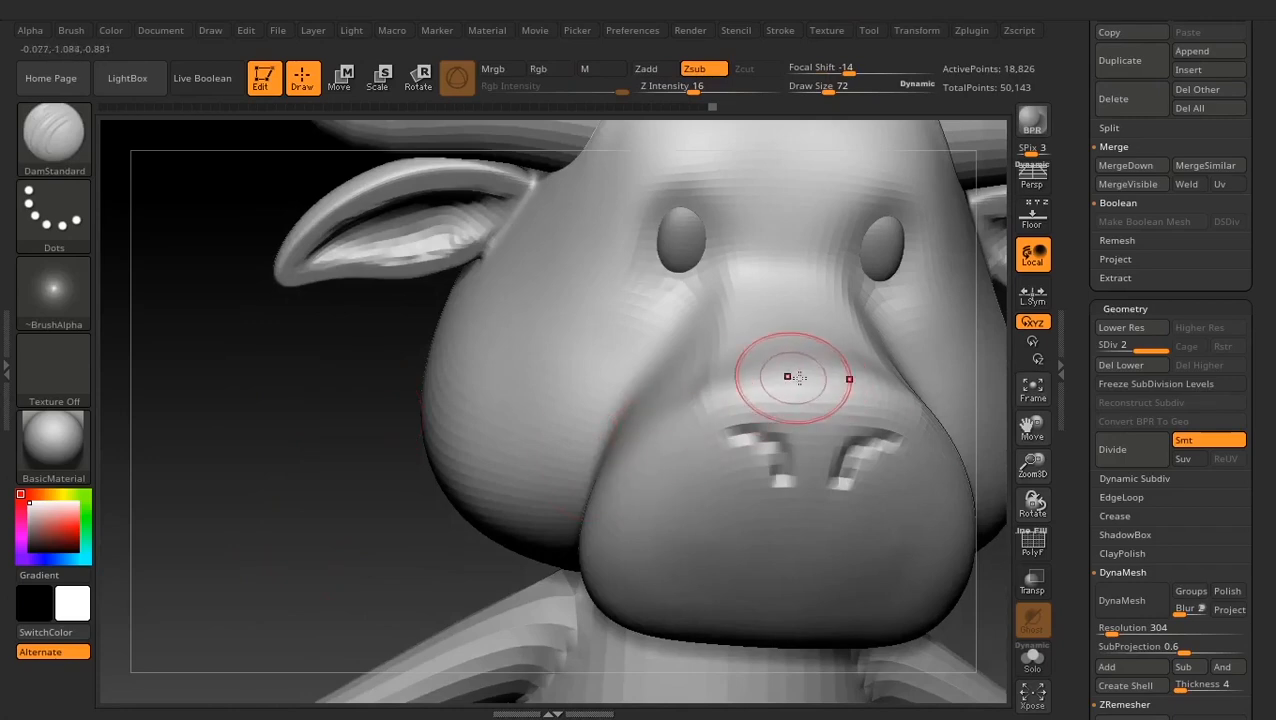
pyautogui.moveTo(540, 628); pyautogui.dragTo(692, 407)
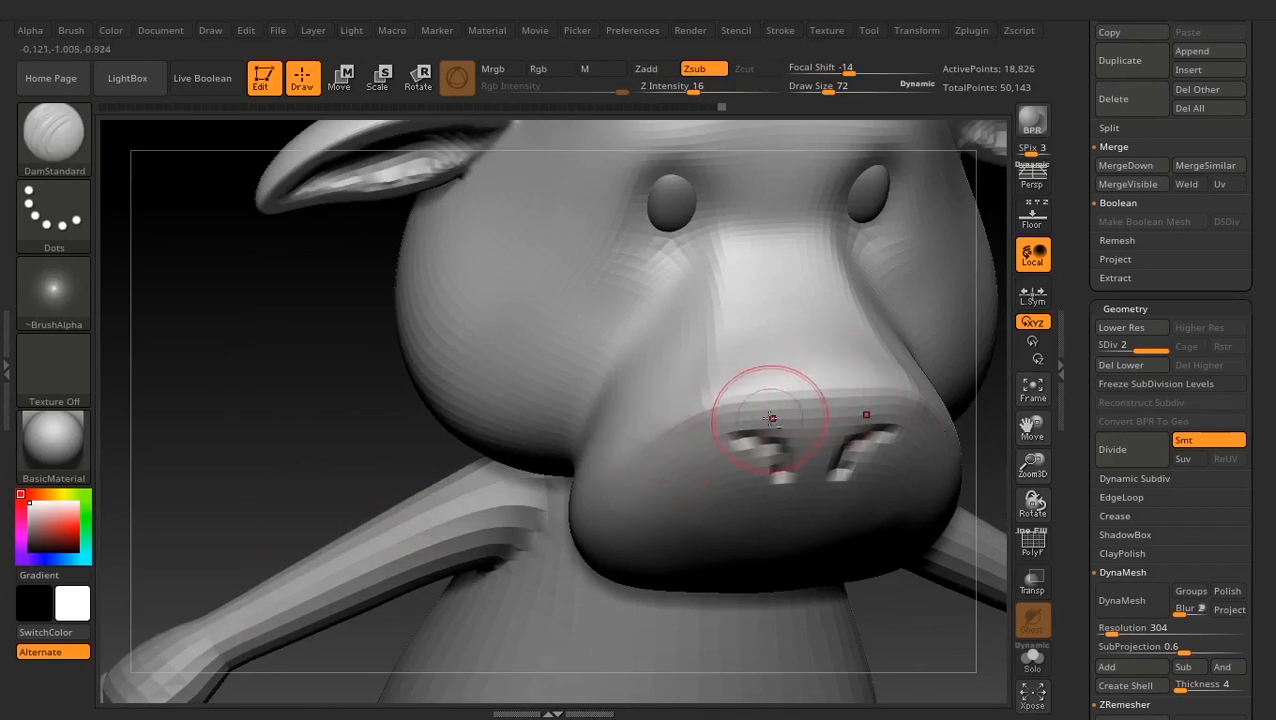
# Carve a soft edge along the side of the muzzle, from the snout's upper rim toward the jaw
pyautogui.moveTo(973, 646); pyautogui.dragTo(998, 588)
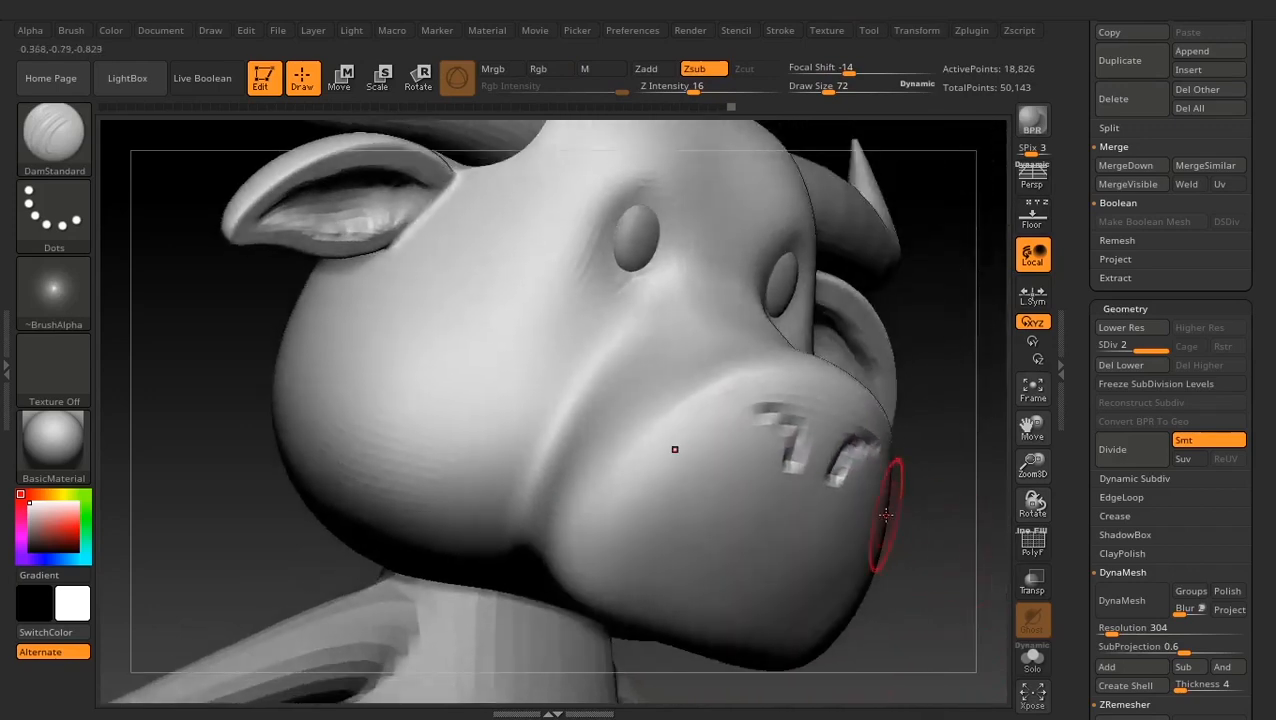
pyautogui.moveTo(885, 514); pyautogui.dragTo(812, 413)
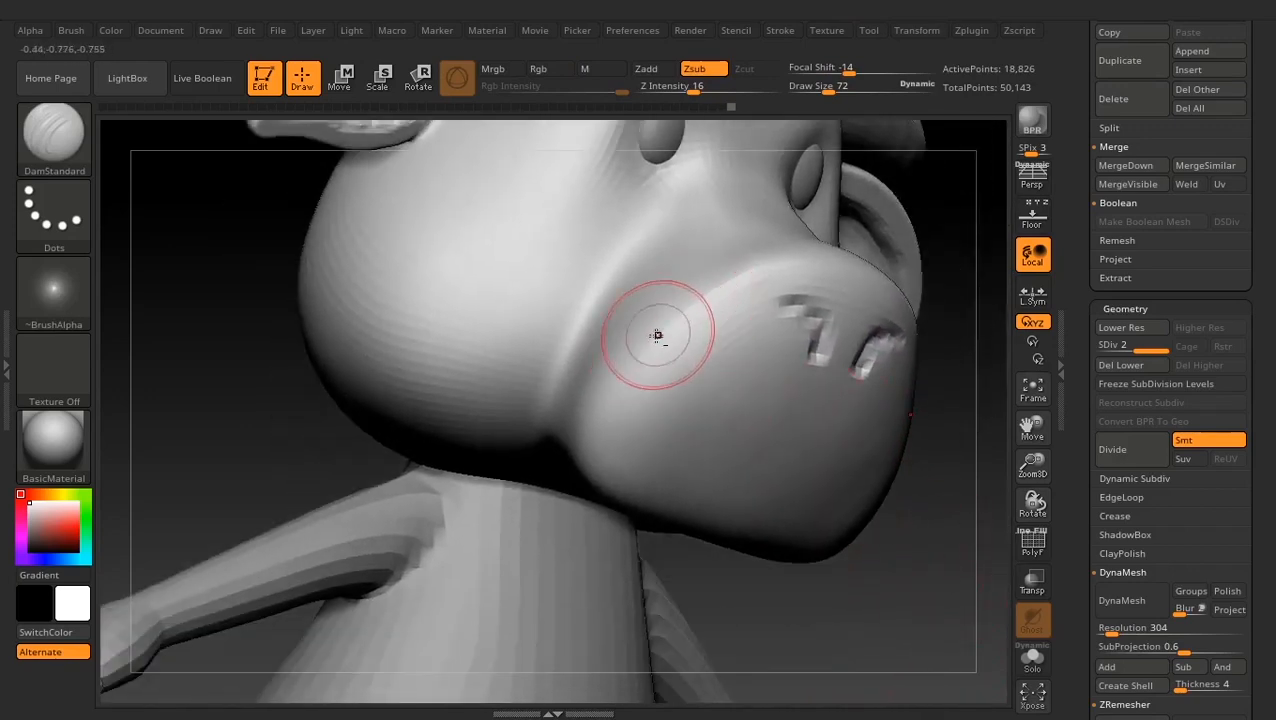
pyautogui.moveTo(657, 335); pyautogui.dragTo(636, 358)
pyautogui.moveTo(851, 627); pyautogui.dragTo(812, 467)
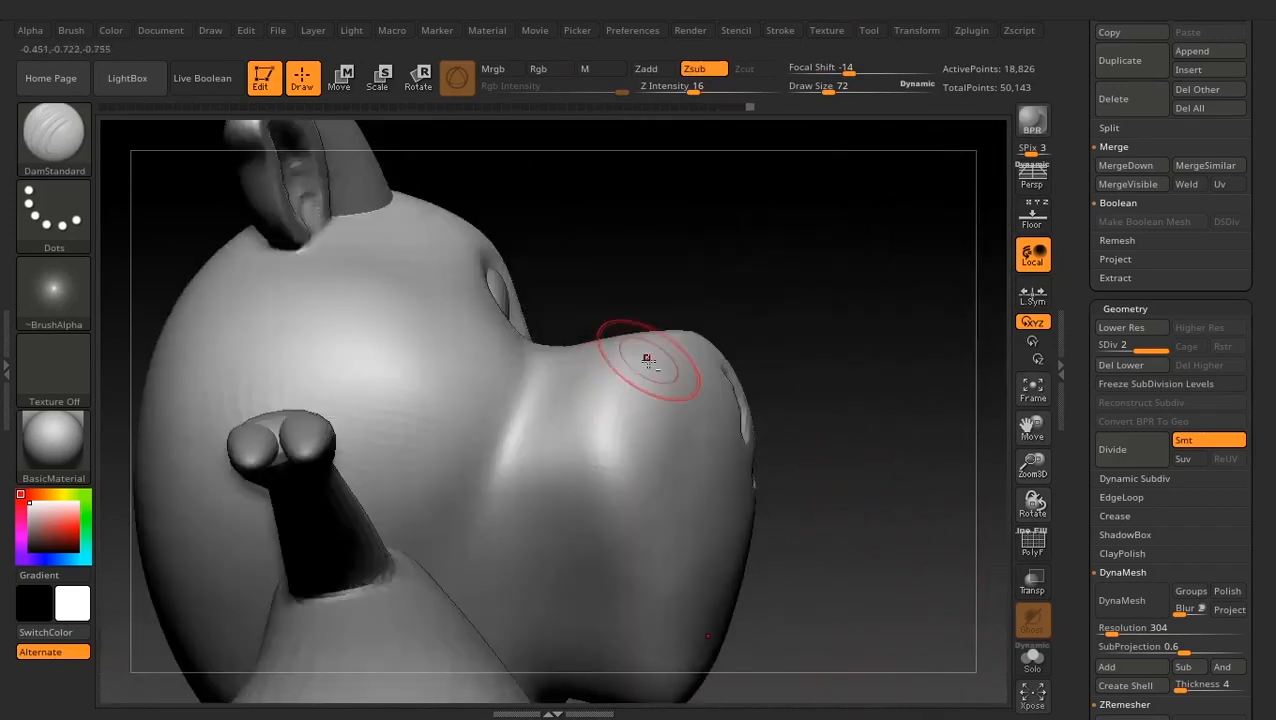
pyautogui.moveTo(621, 397); pyautogui.dragTo(616, 457)
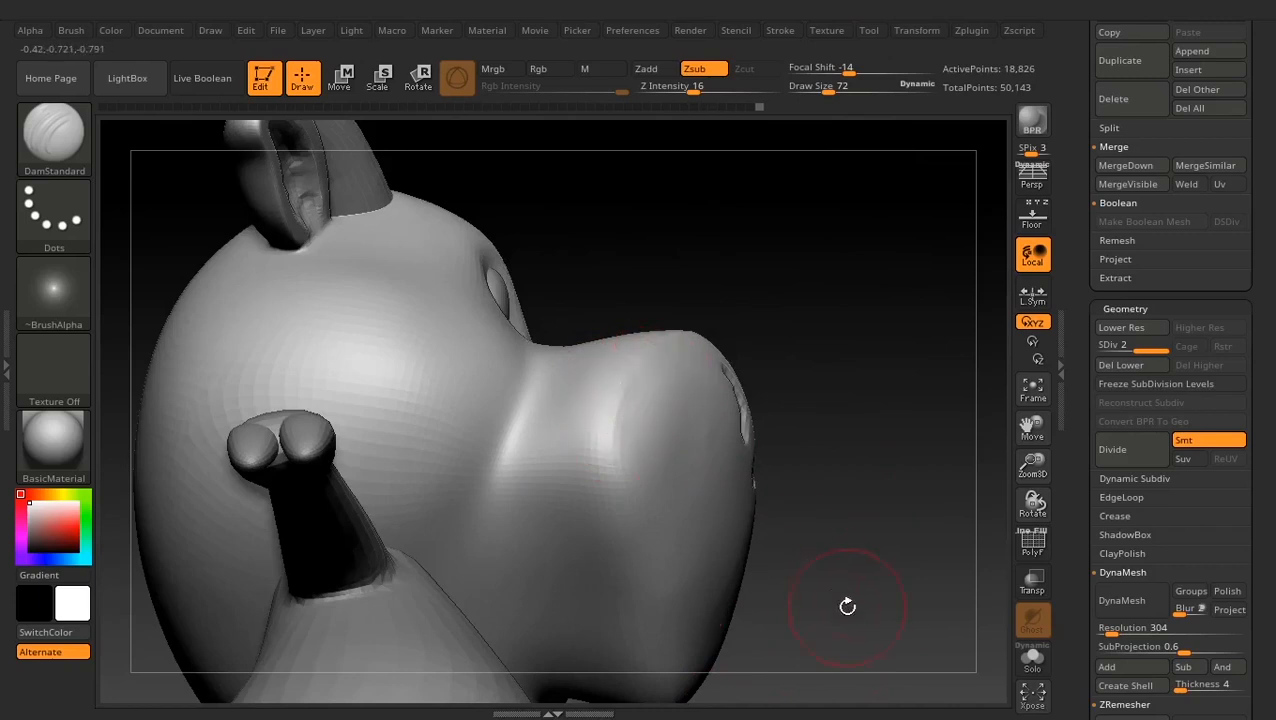
pyautogui.moveTo(847, 606); pyautogui.dragTo(609, 437)
pyautogui.moveTo(626, 550); pyautogui.dragTo(608, 438)
pyautogui.moveTo(629, 585)
pyautogui.mouseDown()
pyautogui.moveTo(612, 418)
pyautogui.moveTo(609, 478)
pyautogui.moveTo(663, 618)
pyautogui.mouseUp()
# Smooth the carved edges on the muzzle's side and underside and along the nose bridge
pyautogui.moveTo(858, 588)
pyautogui.mouseDown()
pyautogui.moveTo(899, 499)
pyautogui.moveTo(890, 432)
pyautogui.mouseUp()
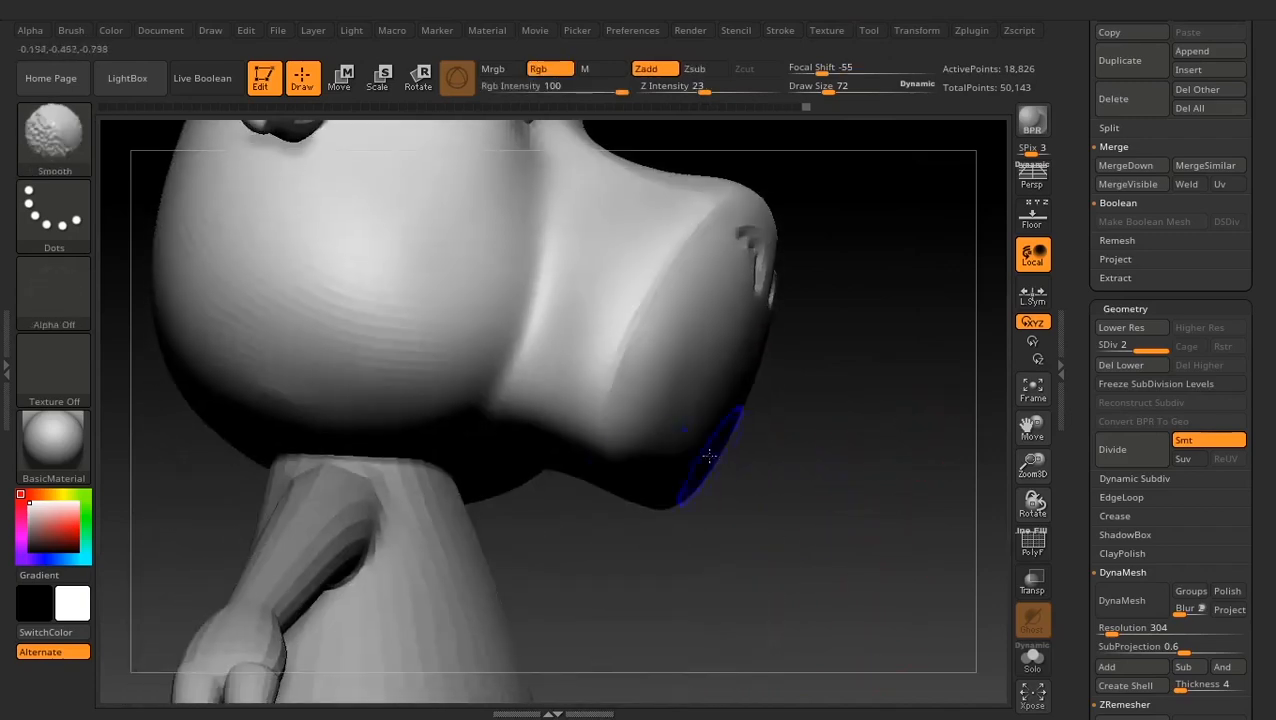
pyautogui.moveTo(700, 448)
pyautogui.keyDown('shift'); pyautogui.mouseDown()
pyautogui.moveTo(644, 363)
pyautogui.moveTo(640, 385)
pyautogui.mouseUp(); pyautogui.keyUp('shift')
pyautogui.moveTo(850, 538); pyautogui.dragTo(768, 512)
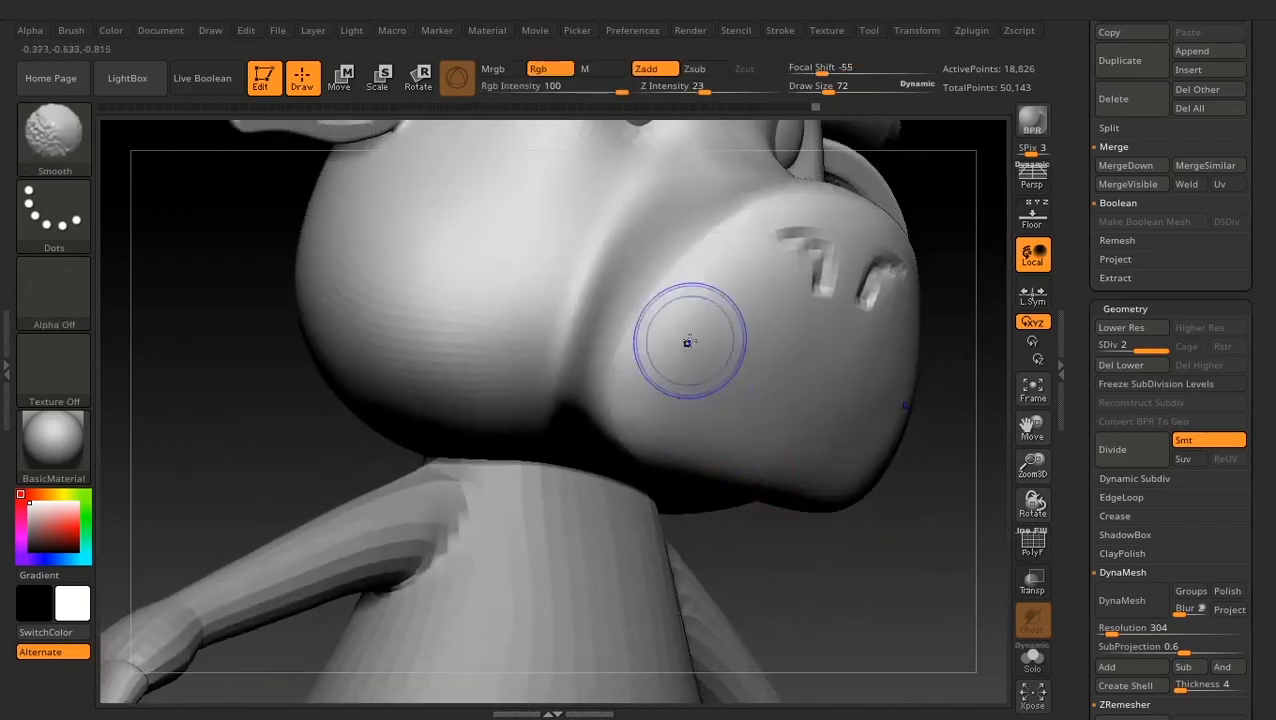
pyautogui.keyDown('shift'); pyautogui.moveTo(687, 342); pyautogui.dragTo(656, 462); pyautogui.keyUp('shift')
pyautogui.moveTo(906, 547)
pyautogui.mouseDown()
pyautogui.moveTo(877, 492)
pyautogui.moveTo(880, 450)
pyautogui.moveTo(892, 520)
pyautogui.moveTo(910, 490)
pyautogui.moveTo(905, 532)
pyautogui.moveTo(740, 447)
pyautogui.mouseUp()
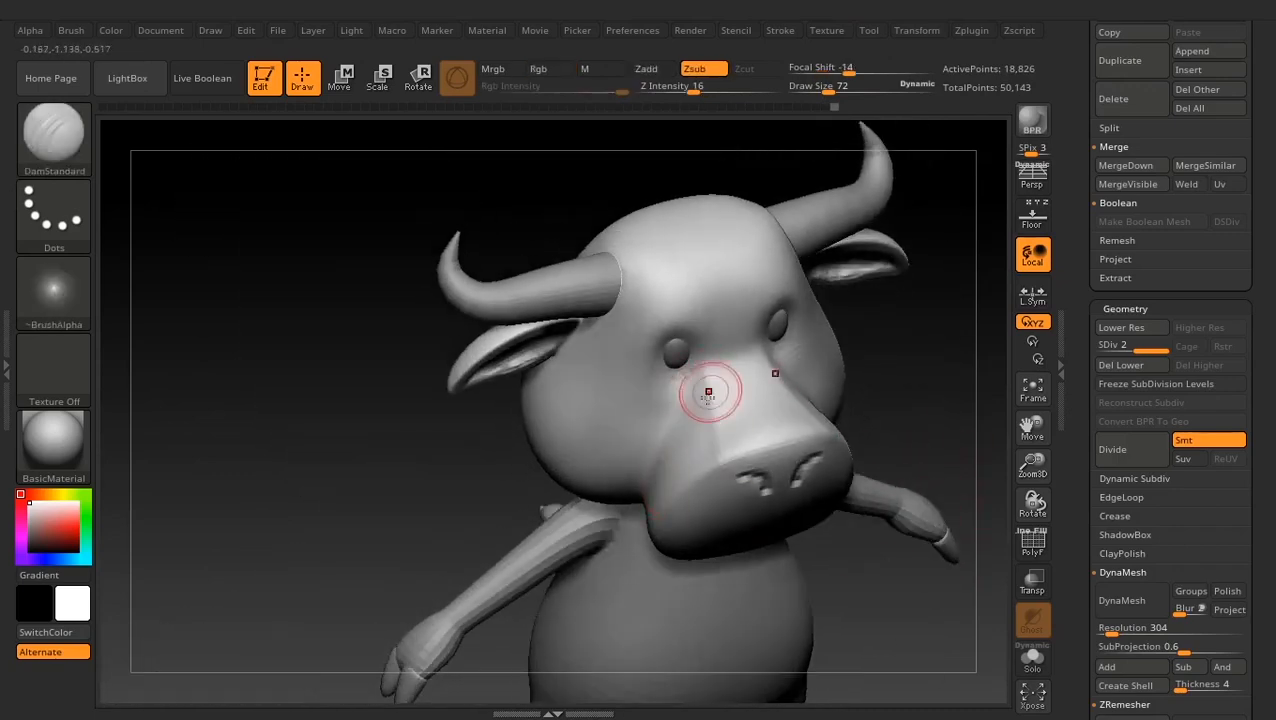
pyautogui.press('shift')
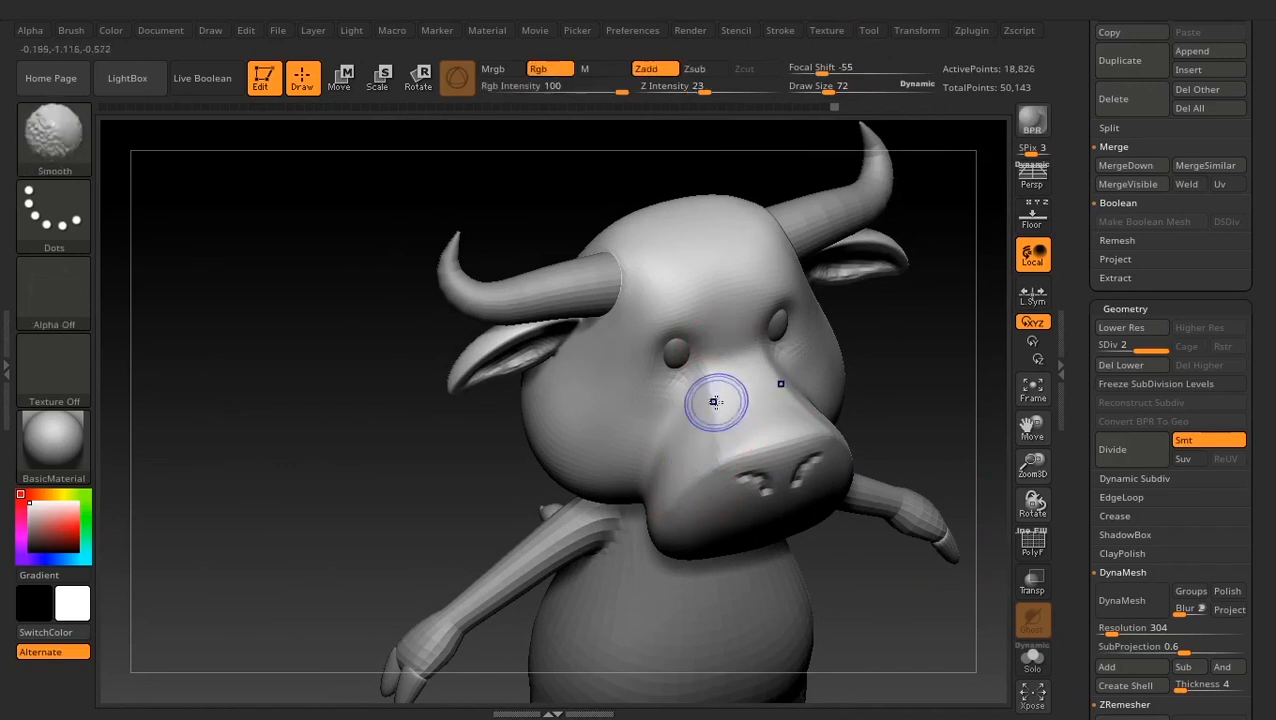
# Undo the last nostril stroke and recarve the nostrils' curved upper creases on the snout with DamStandard
pyautogui.moveTo(851, 591); pyautogui.dragTo(926, 399)
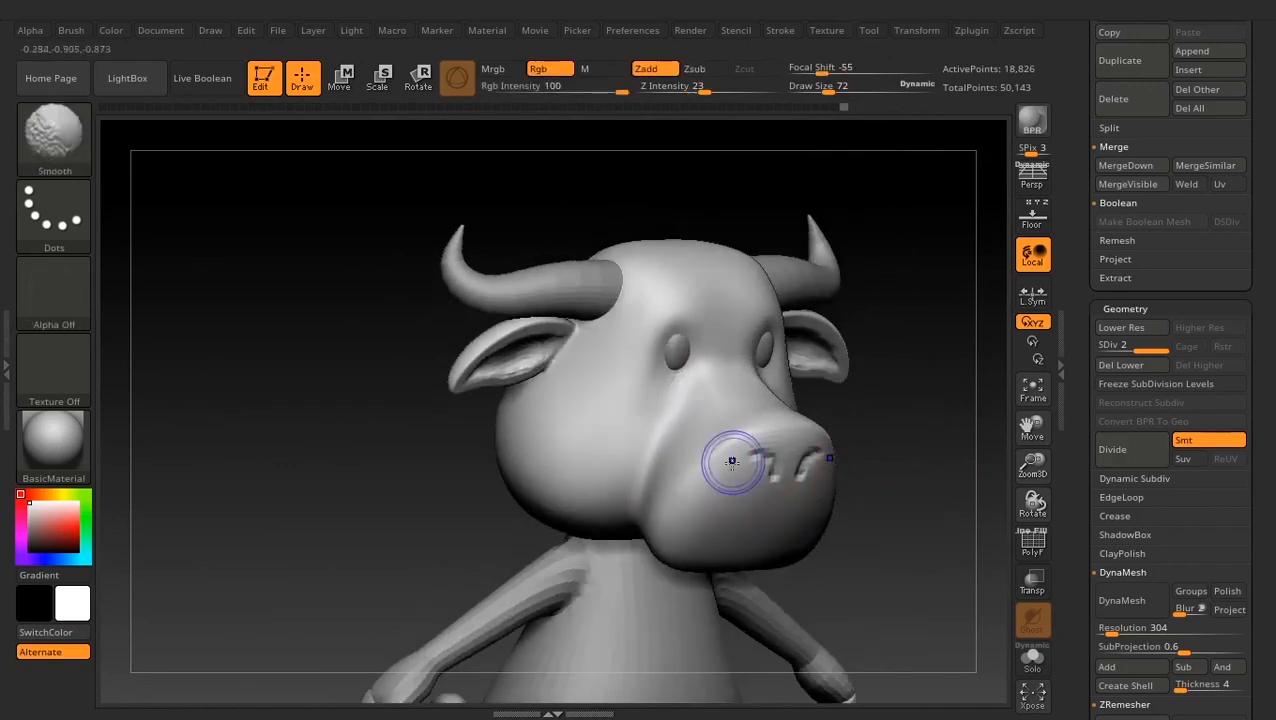
pyautogui.moveTo(886, 521); pyautogui.dragTo(886, 519)
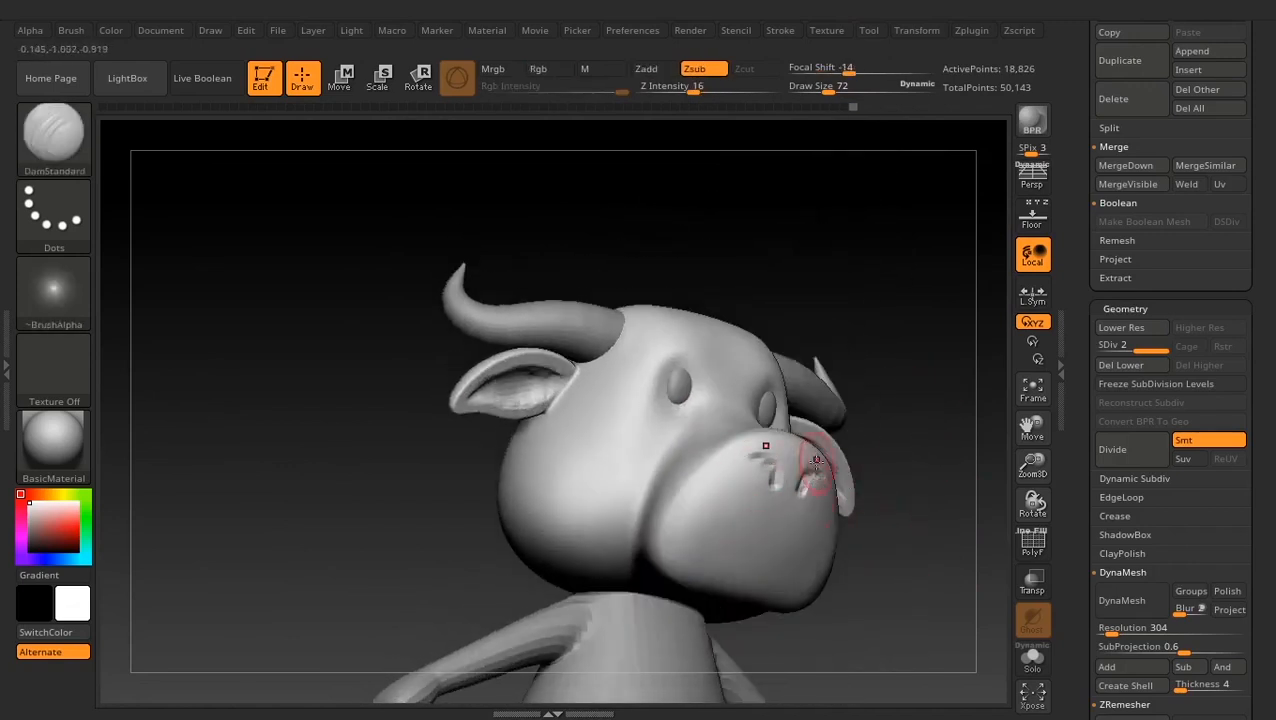
pyautogui.moveTo(896, 471)
pyautogui.keyDown('alt'); pyautogui.mouseDown()
pyautogui.moveTo(934, 576)
pyautogui.moveTo(849, 587)
pyautogui.mouseUp(); pyautogui.keyUp('alt')
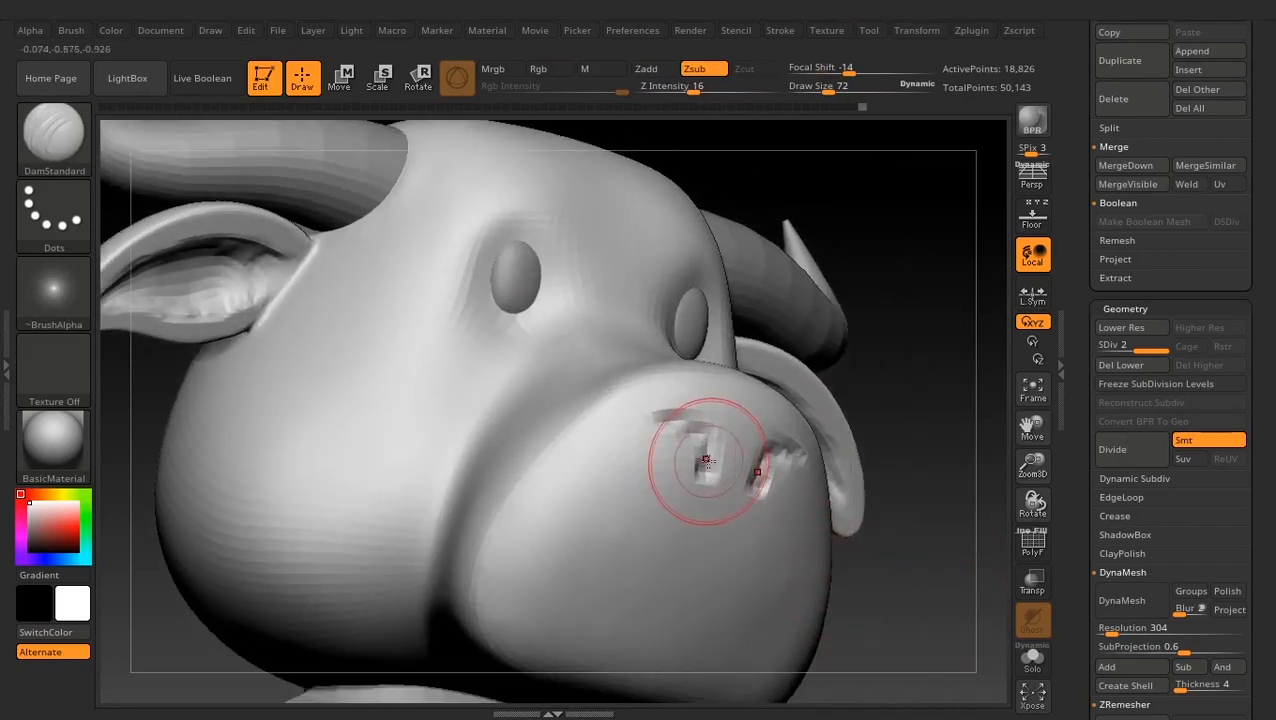
pyautogui.hotkey('ctrl', 'z')
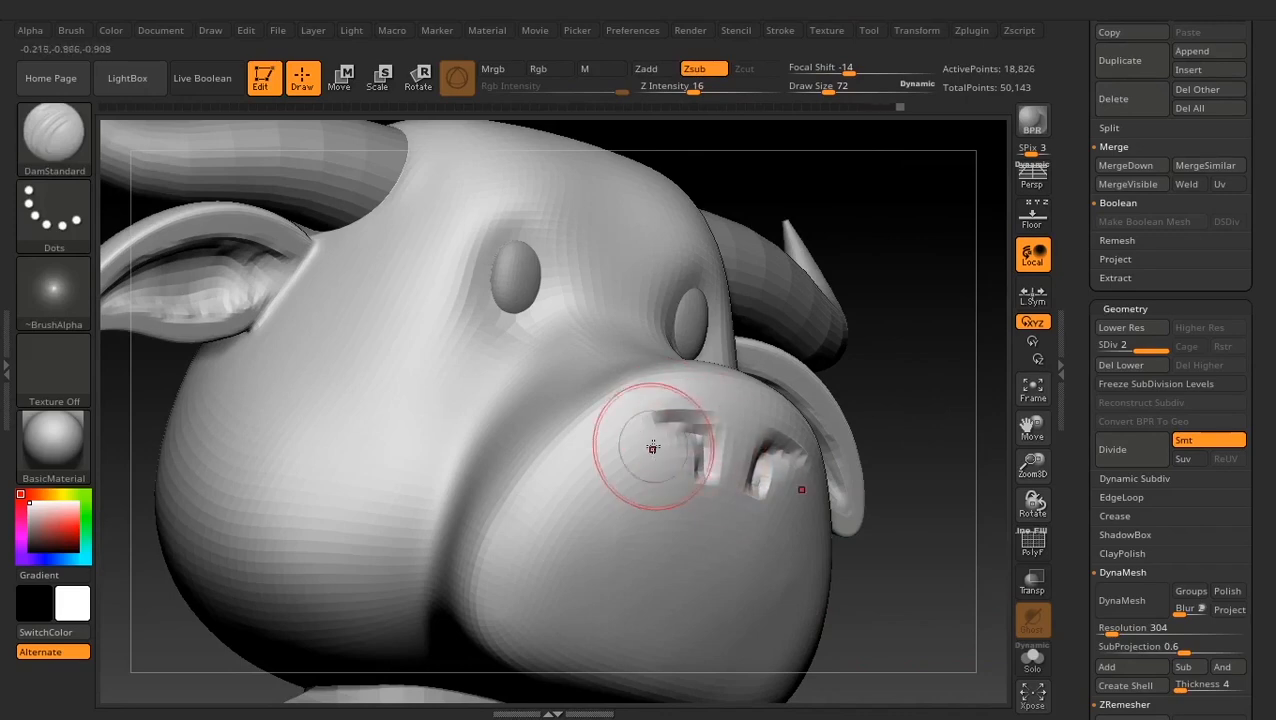
pyautogui.moveTo(653, 445); pyautogui.dragTo(700, 438)
pyautogui.moveTo(877, 558)
pyautogui.keyDown('alt'); pyautogui.mouseDown()
pyautogui.moveTo(894, 524)
pyautogui.moveTo(905, 575)
pyautogui.moveTo(902, 540)
pyautogui.moveTo(770, 525)
pyautogui.moveTo(788, 524)
pyautogui.mouseUp(); pyautogui.keyUp('alt')
pyautogui.keyDown('alt'); pyautogui.moveTo(375, 515); pyautogui.dragTo(314, 596); pyautogui.keyUp('alt')
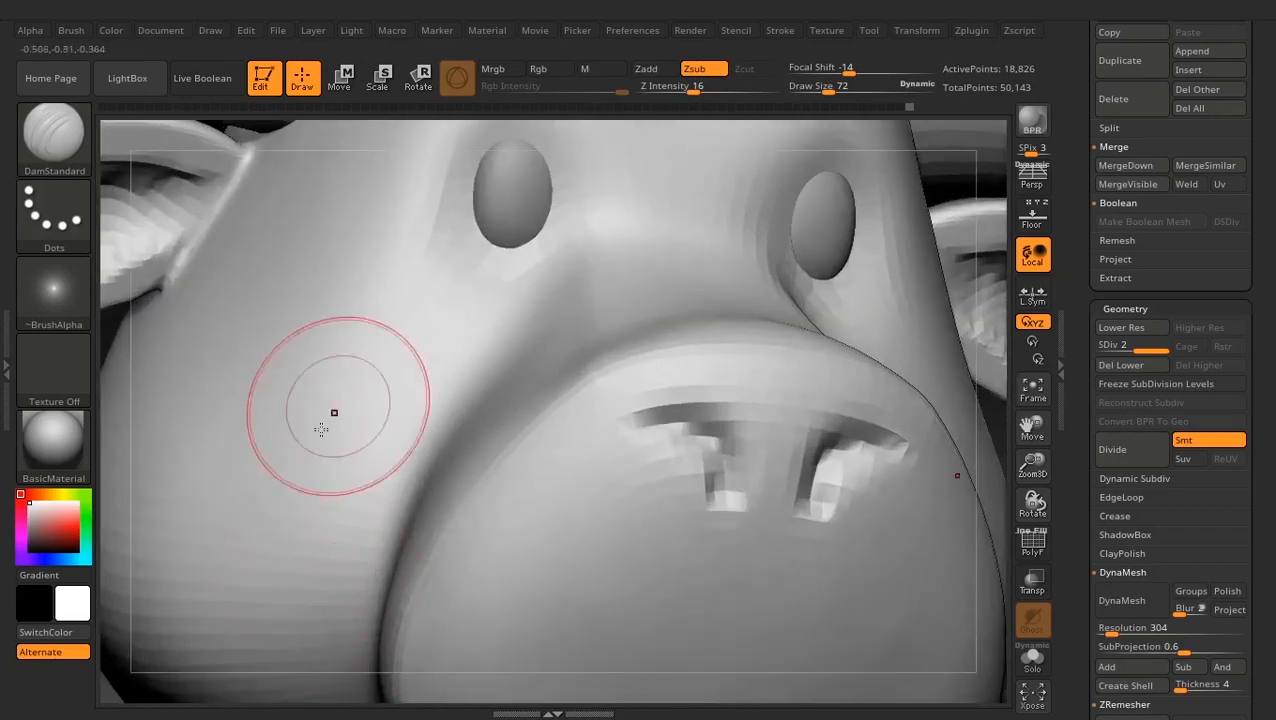
# Define the ear's rim and inner edge with DamStandard at draw size 43
pyautogui.moveTo(122, 398); pyautogui.dragTo(930, 482)
pyautogui.moveTo(765, 457); pyautogui.dragTo(634, 515)
pyautogui.keyDown('alt'); pyautogui.moveTo(657, 616); pyautogui.dragTo(596, 601); pyautogui.keyUp('alt')
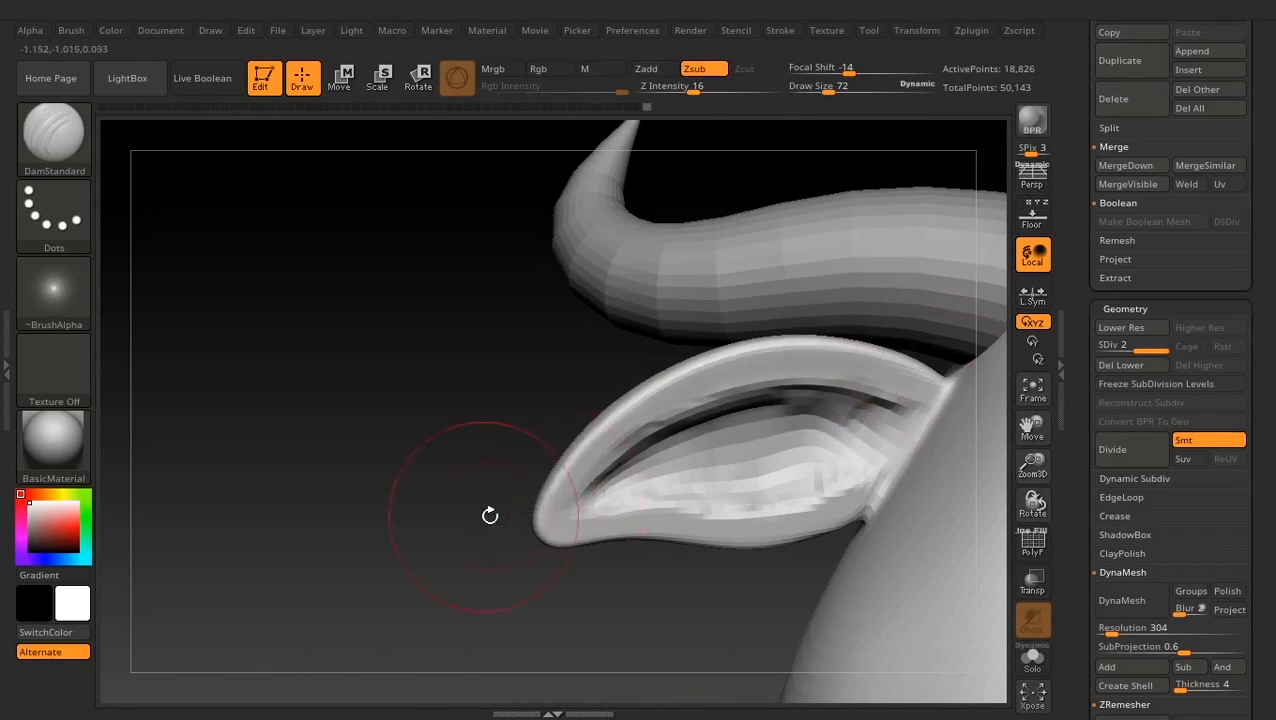
pyautogui.moveTo(490, 513)
pyautogui.mouseDown()
pyautogui.moveTo(484, 592)
pyautogui.moveTo(496, 575)
pyautogui.moveTo(387, 474)
pyautogui.mouseUp()
pyautogui.press('space')
pyautogui.moveTo(677, 383); pyautogui.dragTo(669, 384)
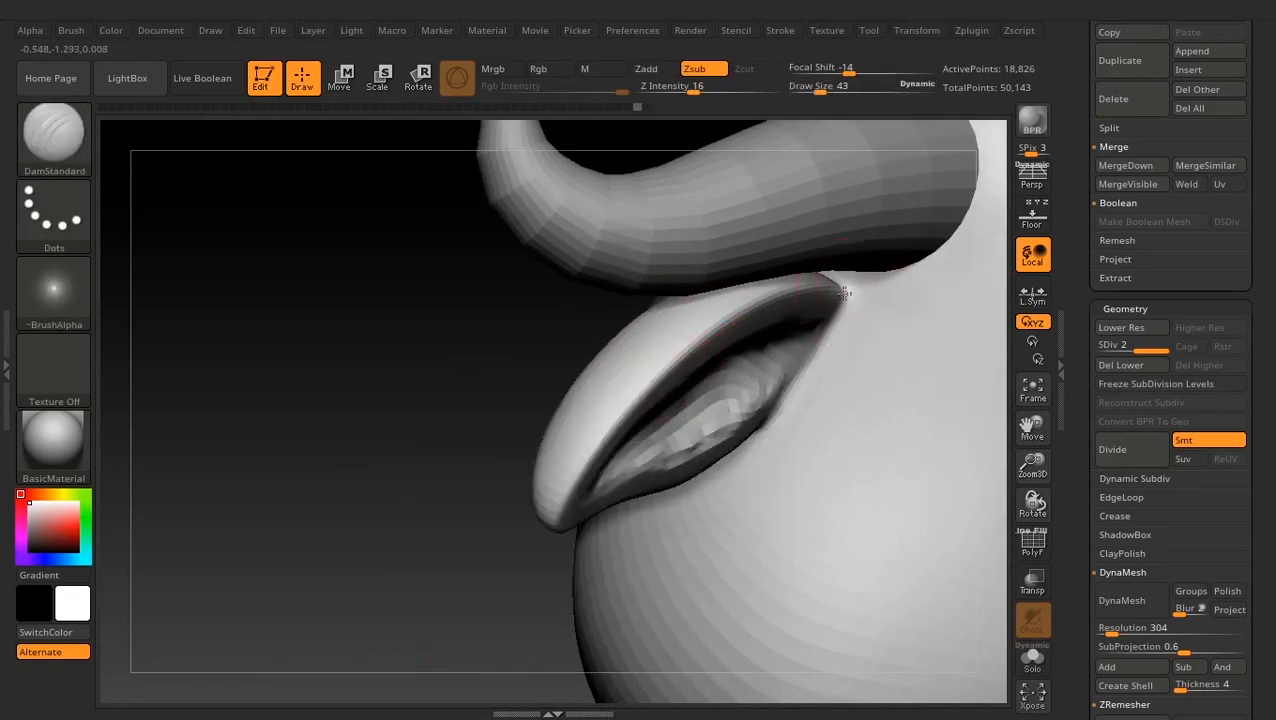
pyautogui.moveTo(447, 534); pyautogui.dragTo(462, 485)
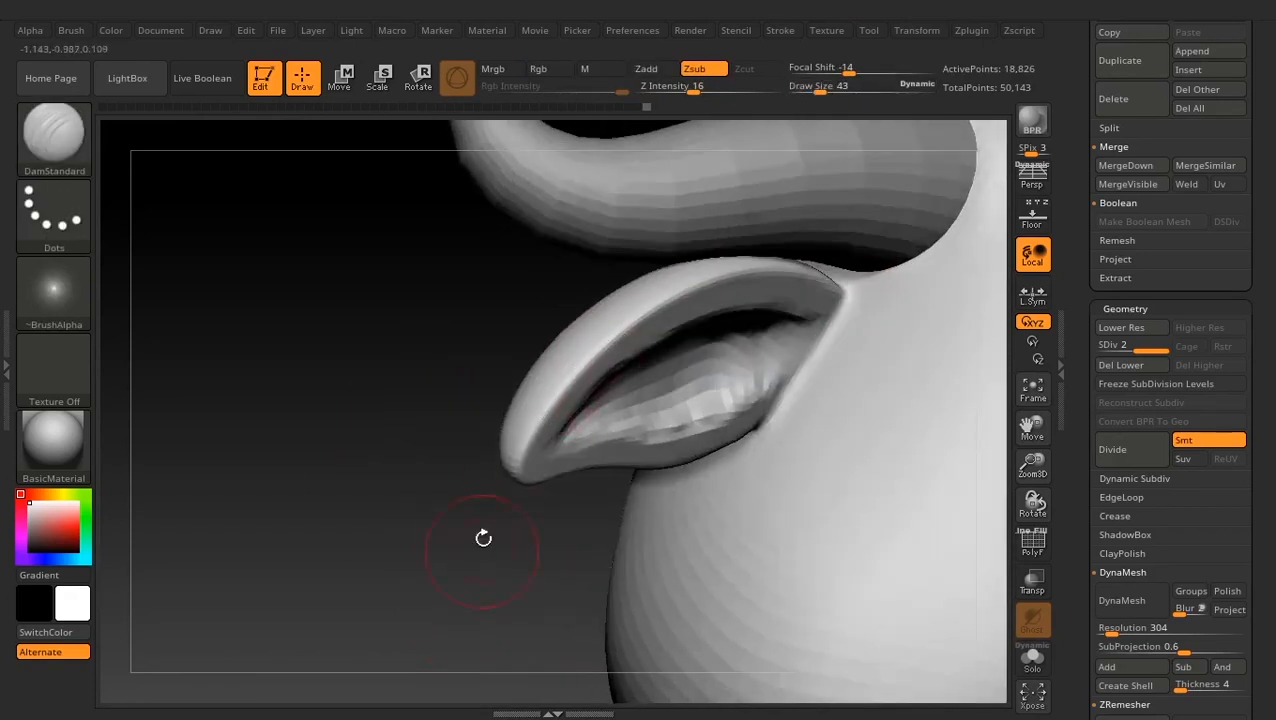
pyautogui.moveTo(483, 538)
pyautogui.mouseDown()
pyautogui.moveTo(514, 455)
pyautogui.moveTo(510, 424)
pyautogui.mouseUp()
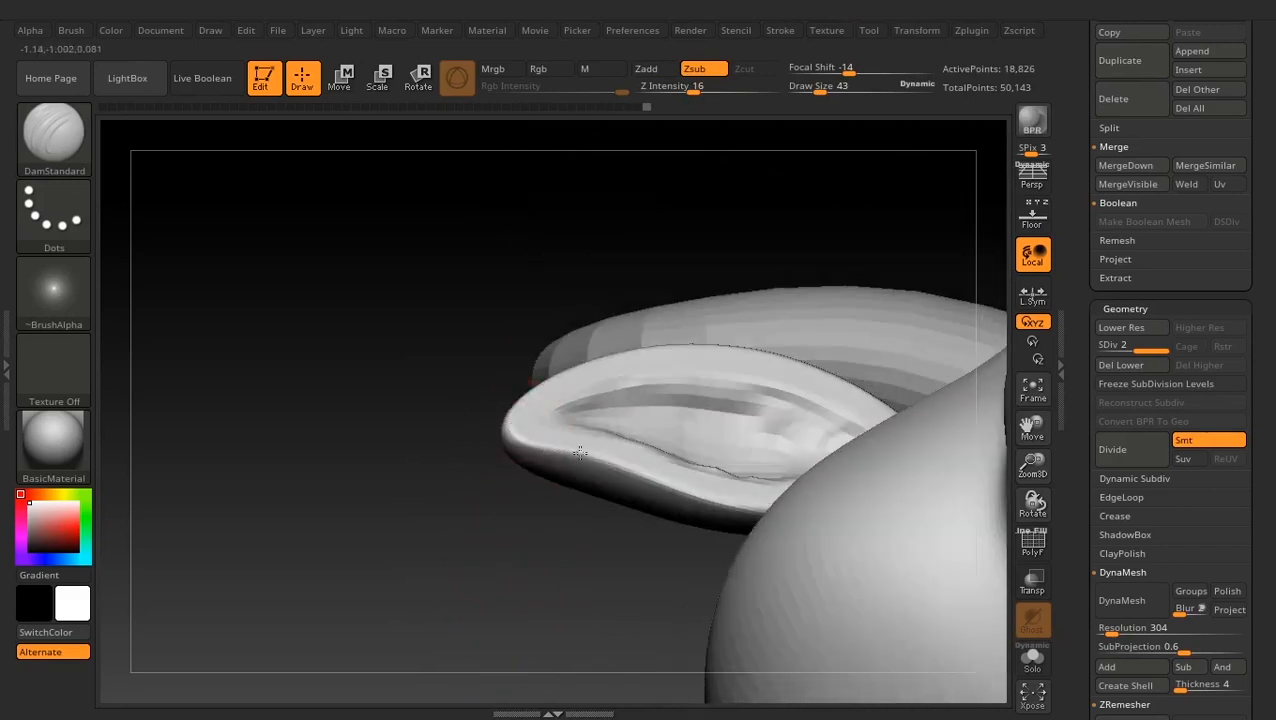
pyautogui.moveTo(566, 551); pyautogui.dragTo(592, 642)
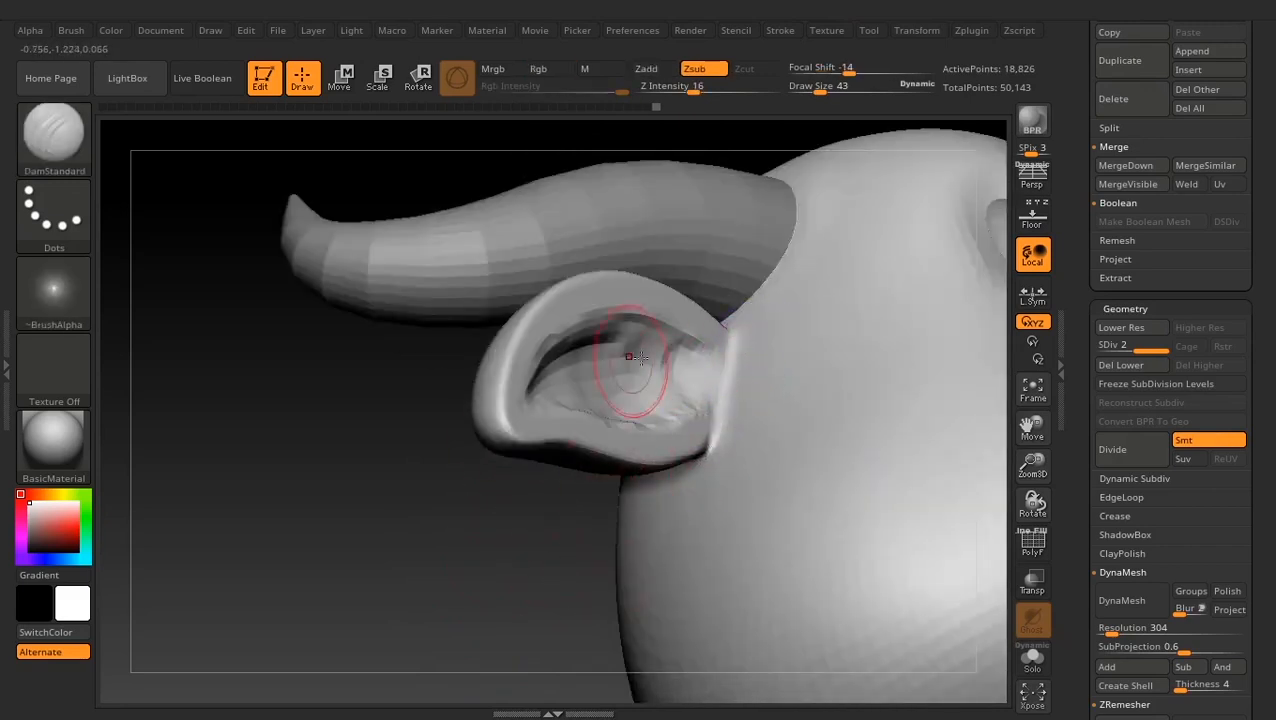
pyautogui.moveTo(512, 586)
pyautogui.keyDown('alt'); pyautogui.mouseDown()
pyautogui.moveTo(384, 541)
pyautogui.moveTo(380, 452)
pyautogui.mouseUp(); pyautogui.keyUp('alt')
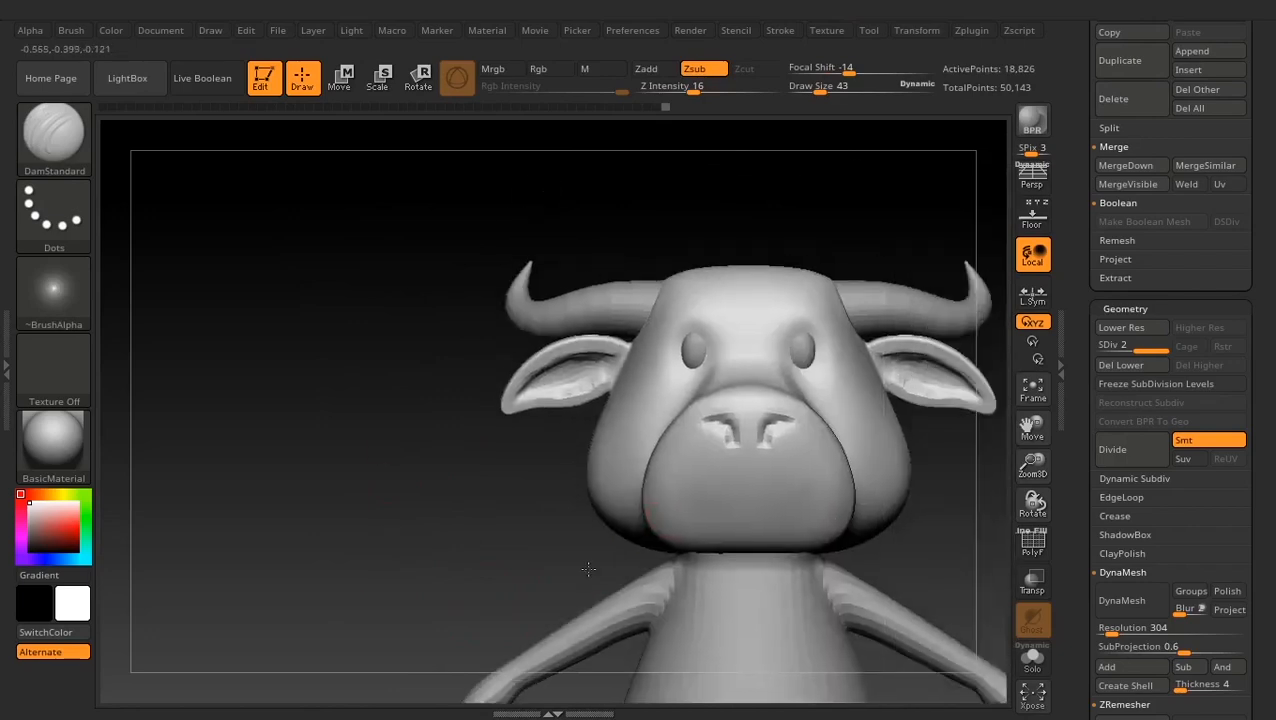
# Reshape the underside of the muzzle with the Move Topological brush at draw size 118
pyautogui.moveTo(392, 540)
pyautogui.mouseDown()
pyautogui.moveTo(441, 555)
pyautogui.moveTo(446, 538)
pyautogui.mouseUp()
pyautogui.rightClick(602, 424)
pyautogui.click(686, 324)
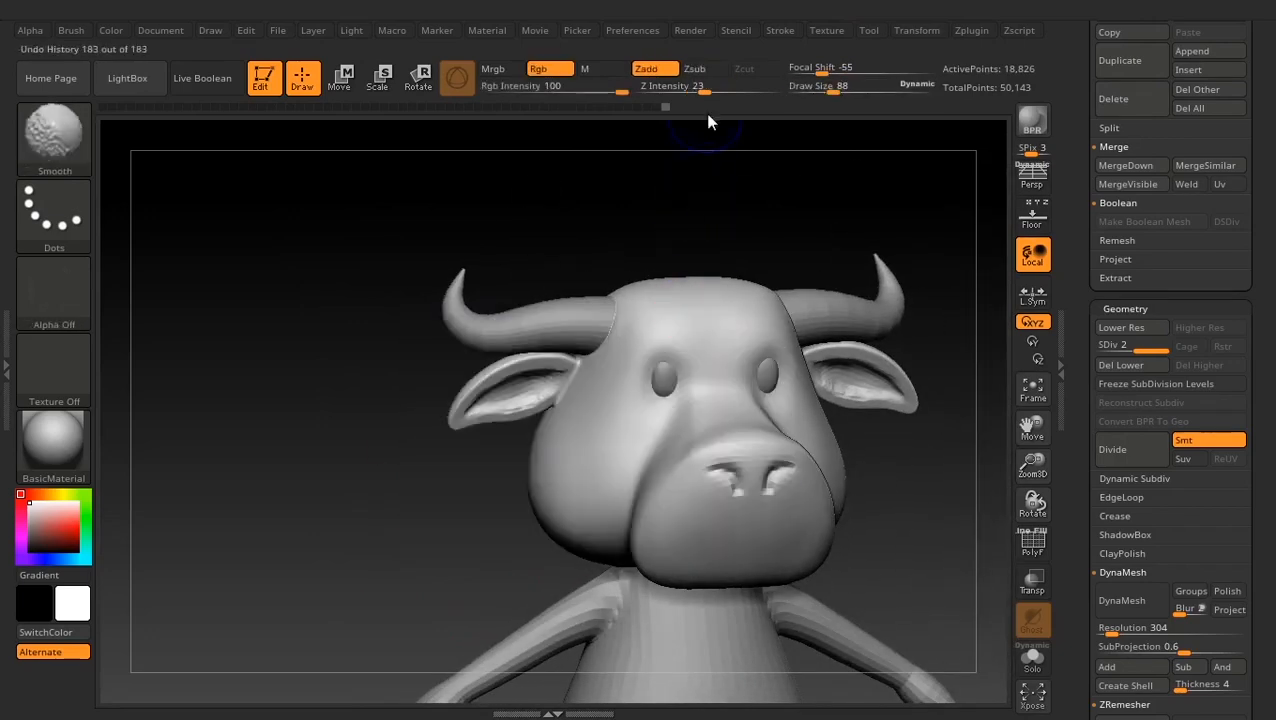
pyautogui.moveTo(920, 484)
pyautogui.mouseDown()
pyautogui.moveTo(900, 549)
pyautogui.moveTo(906, 379)
pyautogui.moveTo(914, 466)
pyautogui.moveTo(465, 382)
pyautogui.moveTo(560, 383)
pyautogui.mouseUp()
pyautogui.press('space')
pyautogui.click(584, 387)
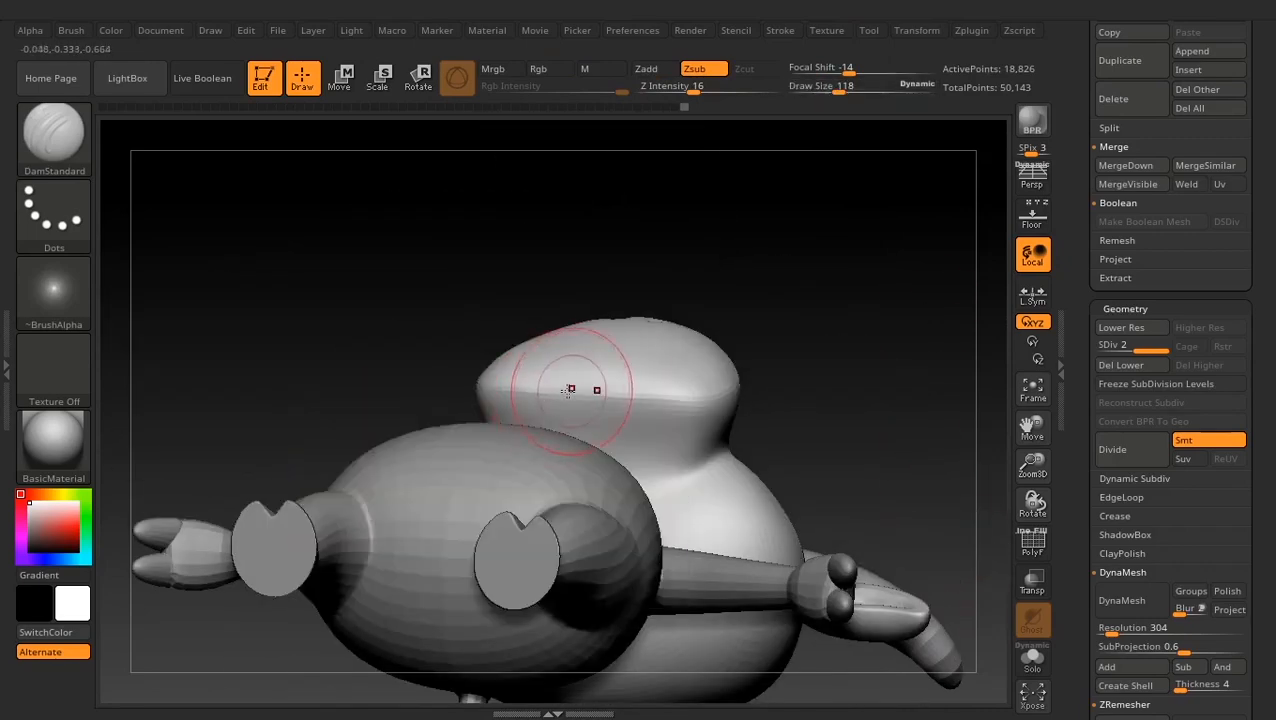
pyautogui.press('b')
pyautogui.press('m')
pyautogui.press('t')
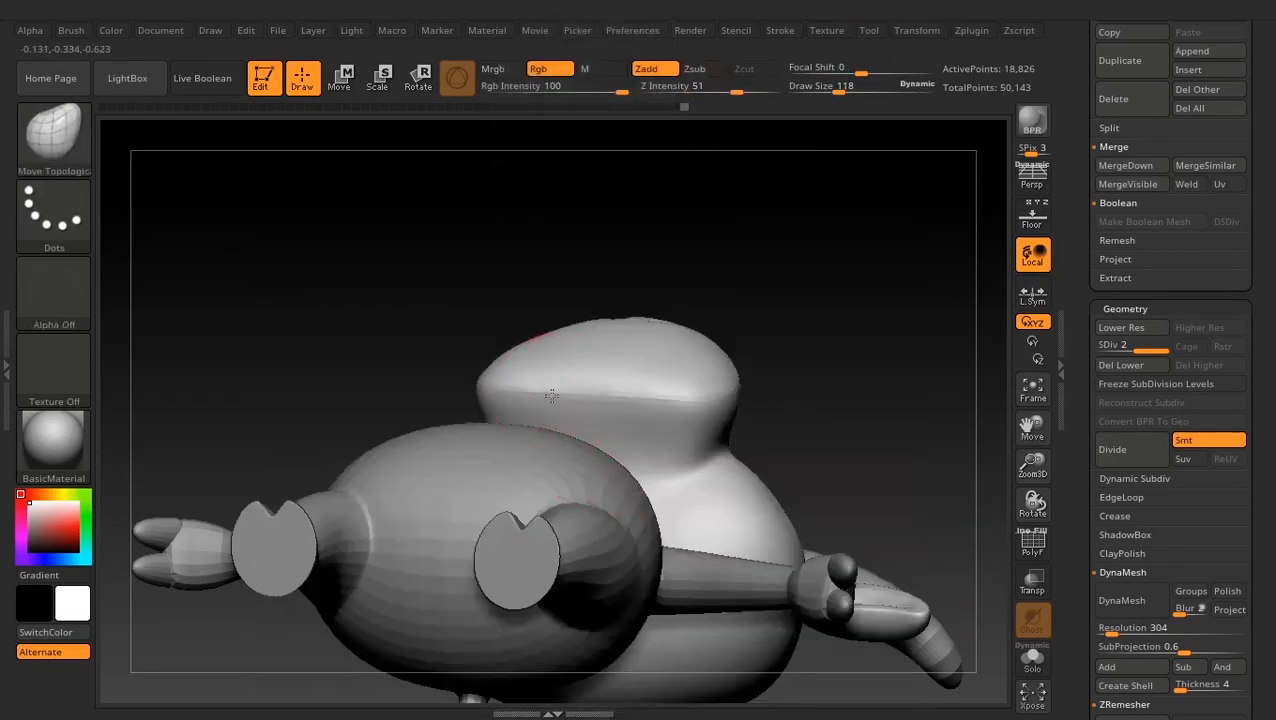
pyautogui.moveTo(850, 330)
pyautogui.mouseDown()
pyautogui.moveTo(877, 464)
pyautogui.moveTo(663, 310)
pyautogui.moveTo(555, 302)
pyautogui.mouseUp()
# Set the draw size to 128 and adjust the lower contour of the muzzle from below
pyautogui.press('space')
pyautogui.click(618, 308)
pyautogui.moveTo(800, 430)
pyautogui.mouseDown()
pyautogui.moveTo(573, 476)
pyautogui.moveTo(598, 398)
pyautogui.moveTo(889, 373)
pyautogui.moveTo(618, 362)
pyautogui.mouseUp()
pyautogui.press('space')
pyautogui.click(618, 397)
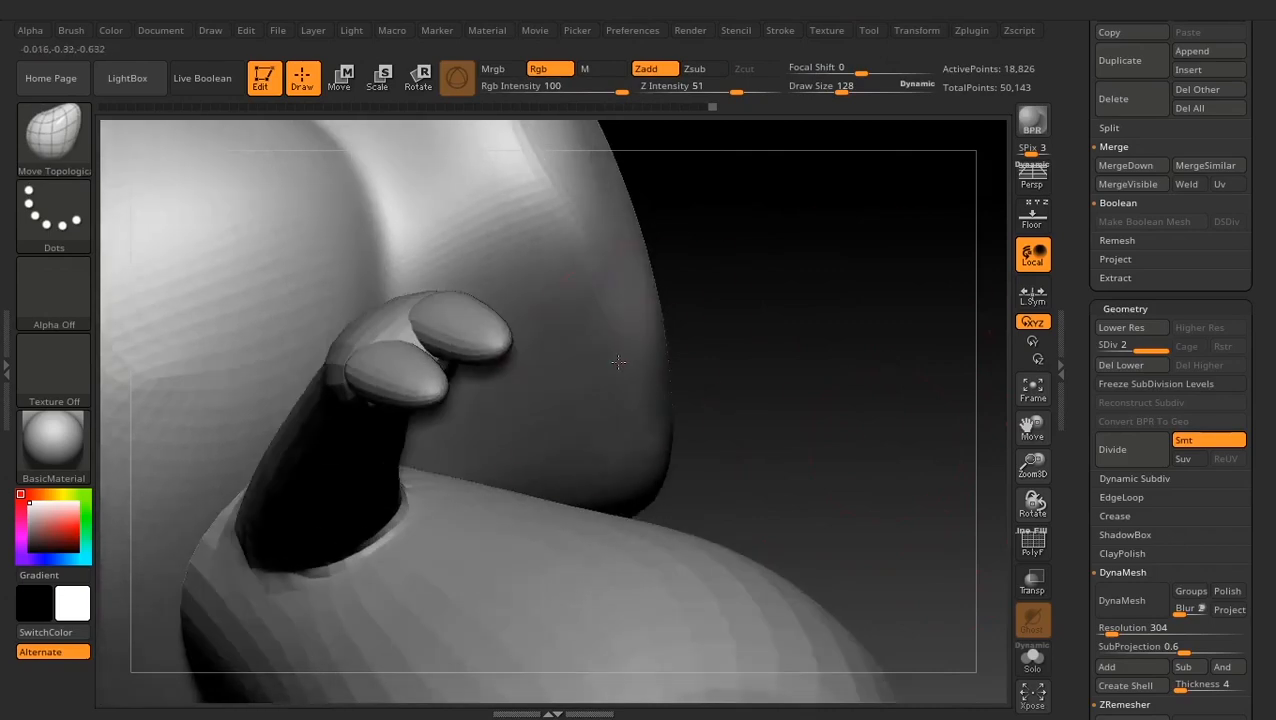
# Subdivide the head mesh to subdivision level 3
pyautogui.keyDown('alt'); pyautogui.moveTo(740, 350); pyautogui.dragTo(911, 328); pyautogui.keyUp('alt')
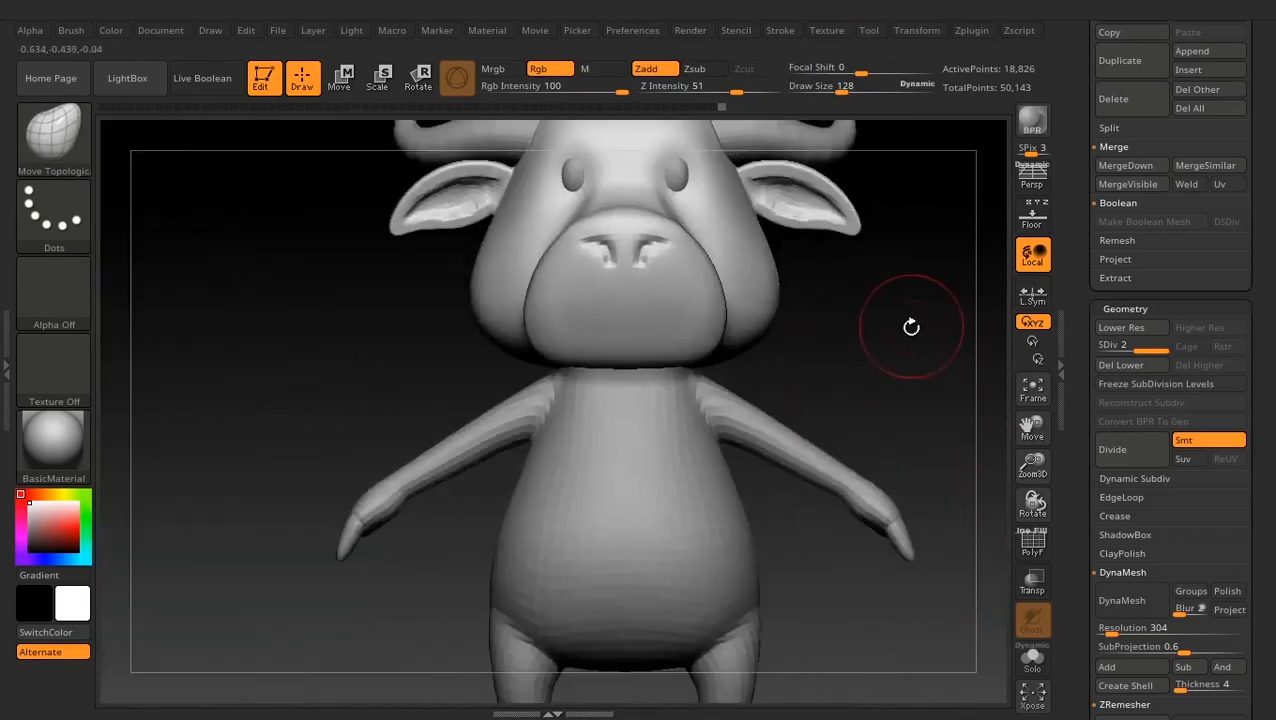
pyautogui.keyDown('alt'); pyautogui.moveTo(888, 400); pyautogui.dragTo(860, 520); pyautogui.keyUp('alt')
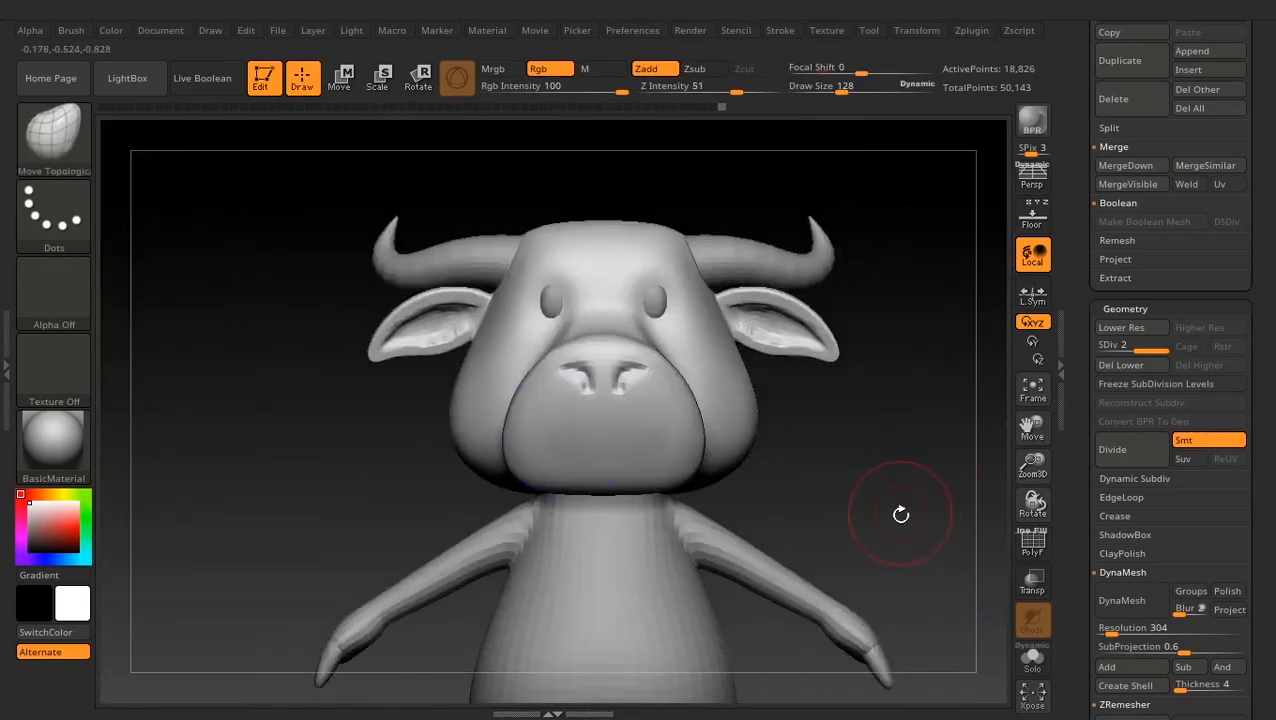
pyautogui.hotkey('ctrl', 'd')
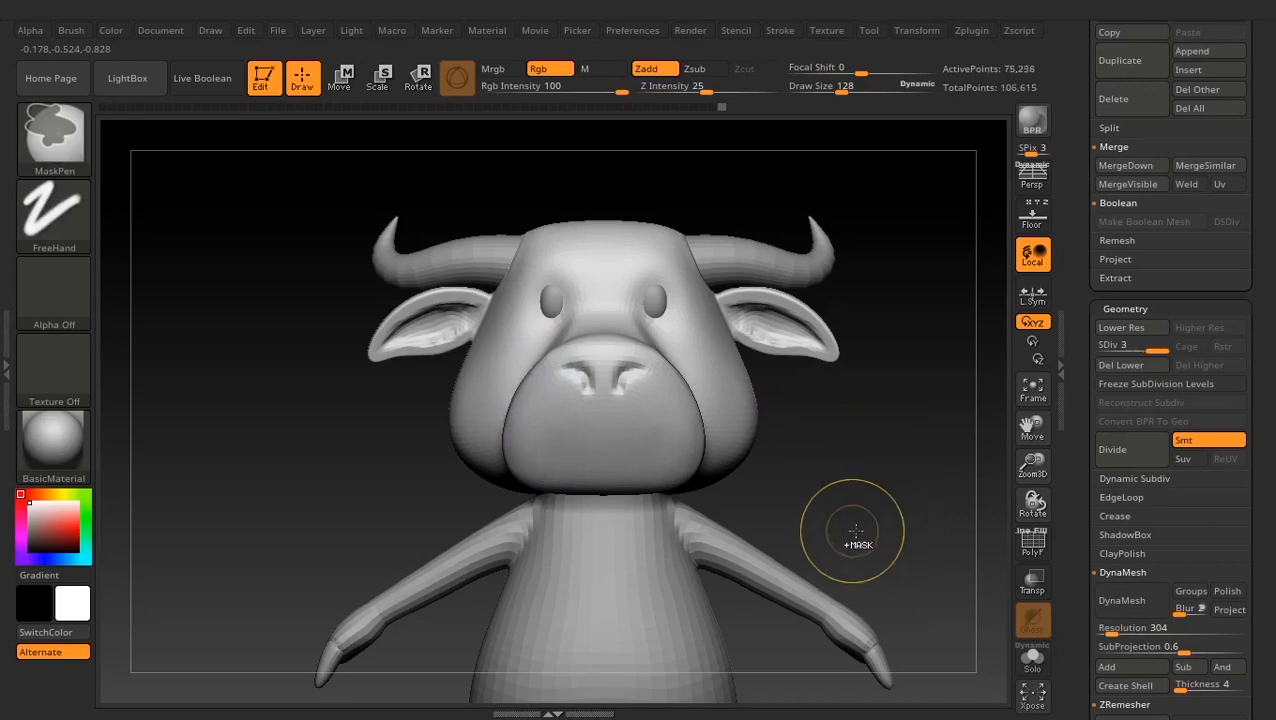
# Deepen the inside of the nostrils along their curved creases with the Standard brush at draw size 16
pyautogui.keyDown('alt'); pyautogui.moveTo(853, 454); pyautogui.dragTo(924, 552); pyautogui.keyUp('alt')
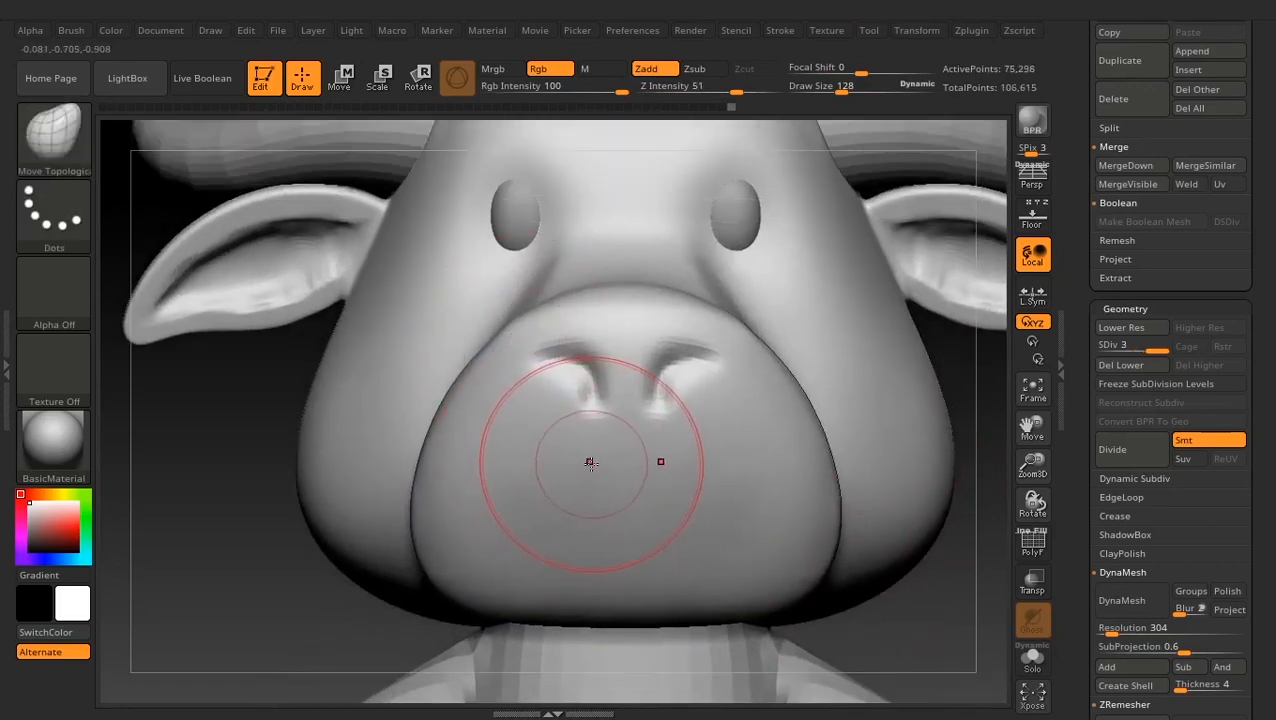
pyautogui.press('b')
pyautogui.press('s')
pyautogui.press('t')
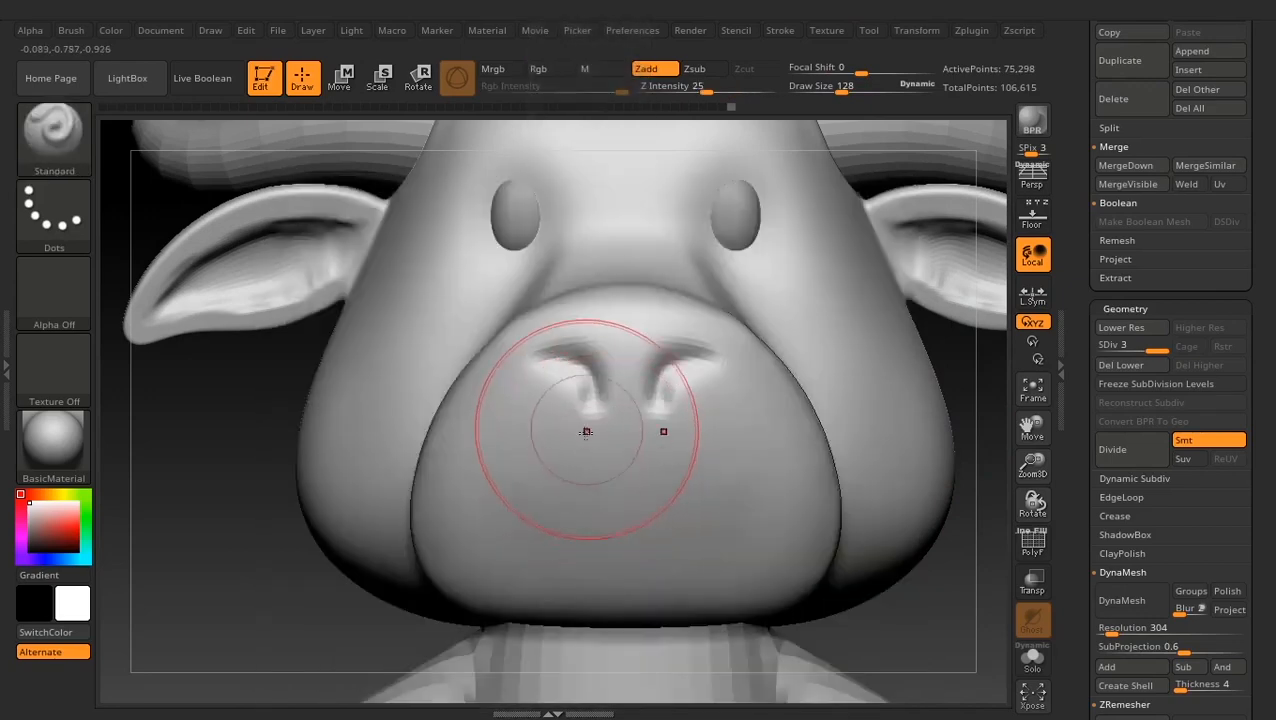
pyautogui.press('space')
pyautogui.moveTo(581, 416); pyautogui.dragTo(557, 424)
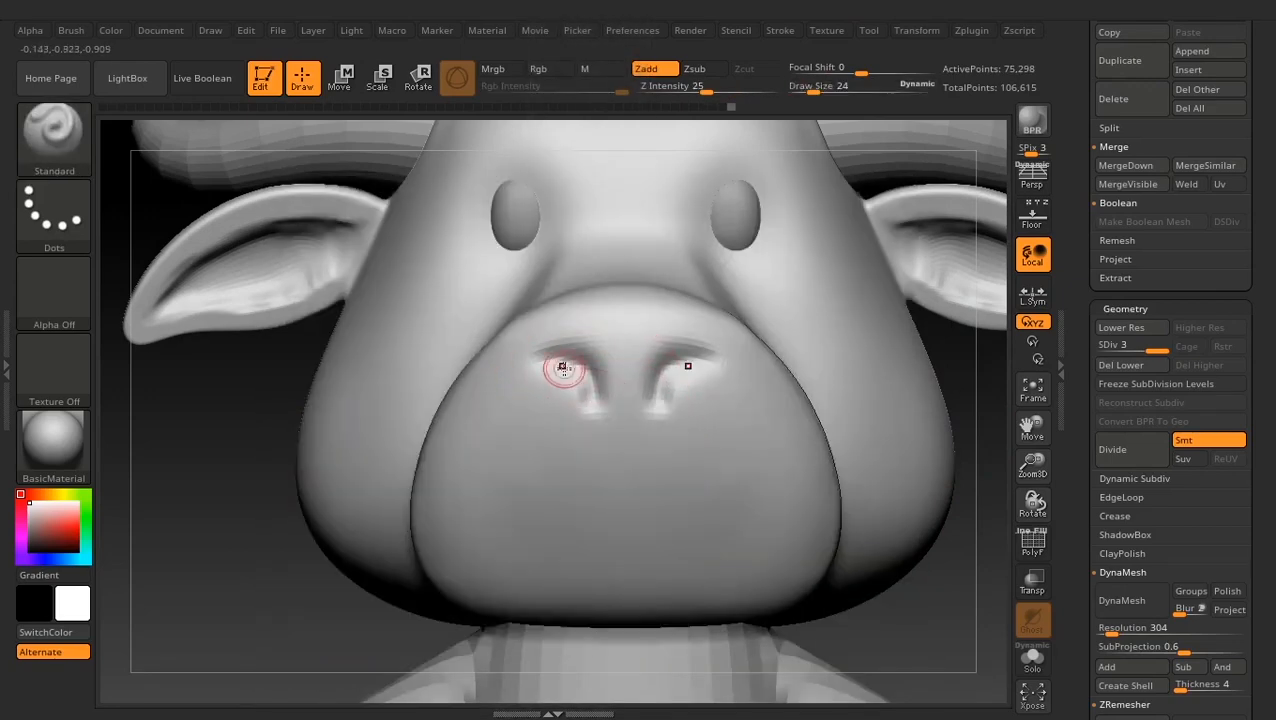
pyautogui.press('space')
pyautogui.moveTo(555, 368); pyautogui.dragTo(546, 367)
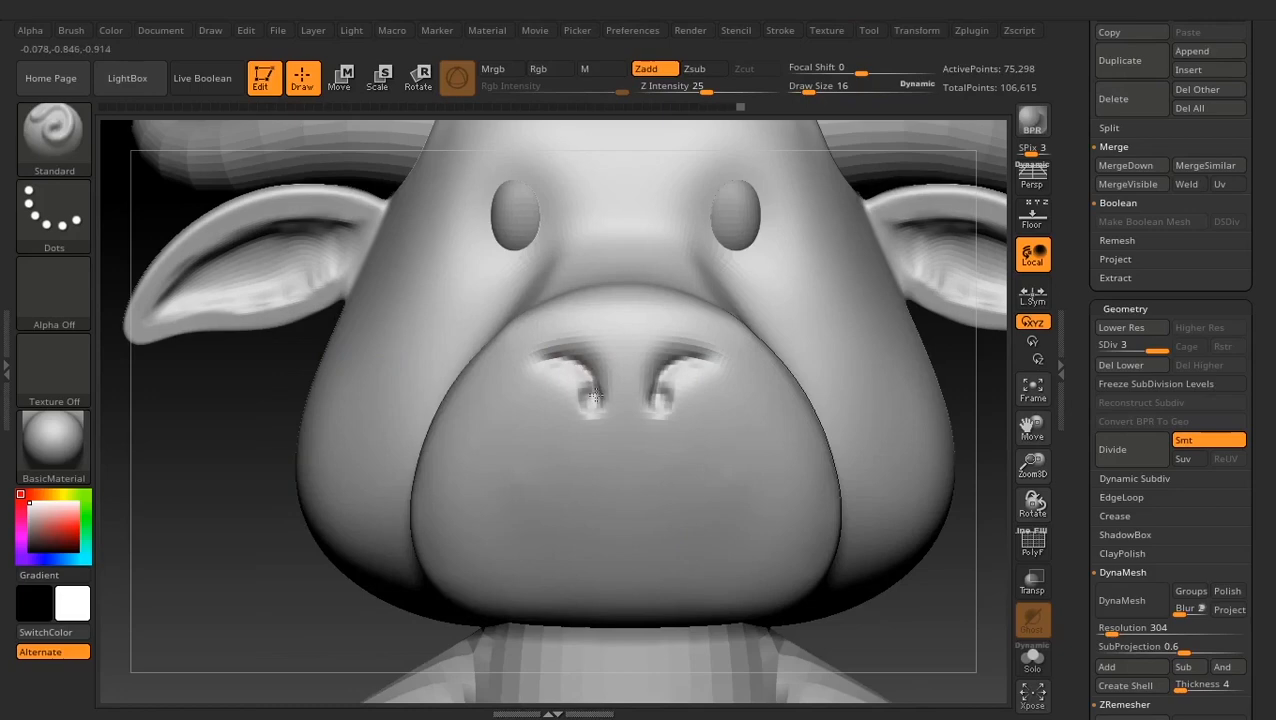
pyautogui.keyDown('alt'); pyautogui.moveTo(195, 472); pyautogui.dragTo(203, 540); pyautogui.keyUp('alt')
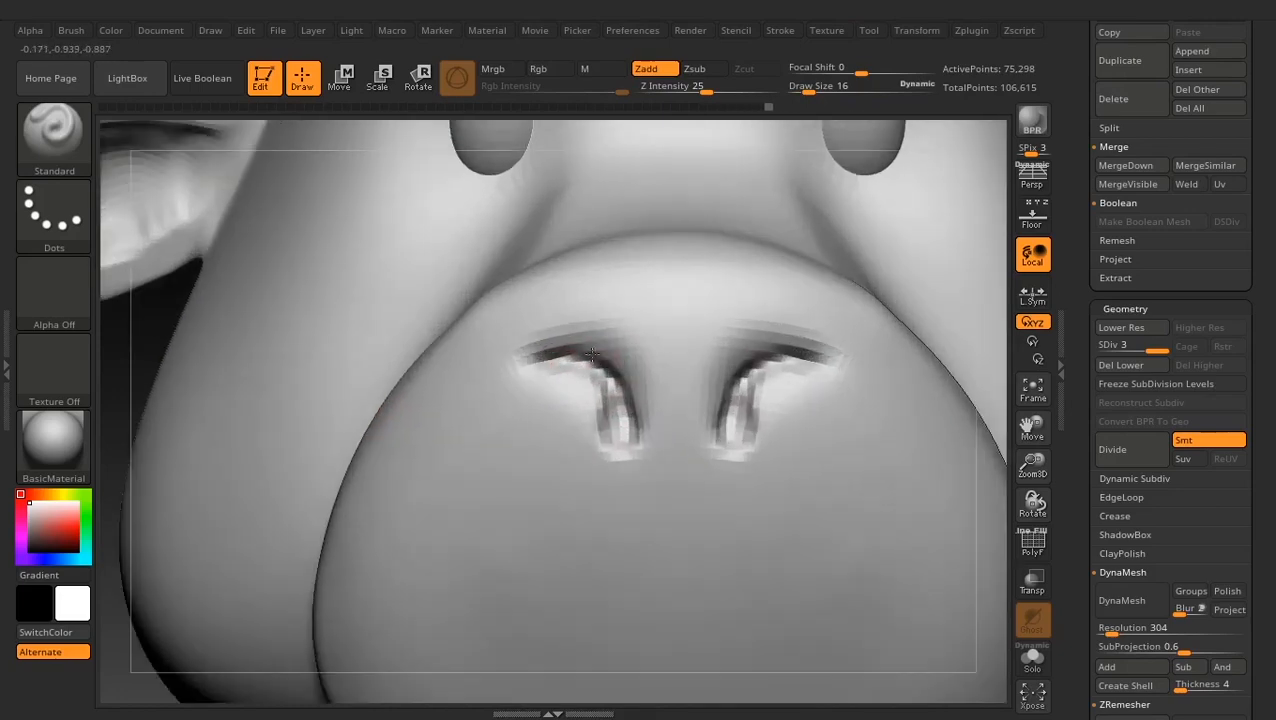
pyautogui.moveTo(548, 362)
pyautogui.mouseDown()
pyautogui.moveTo(635, 419)
pyautogui.moveTo(588, 368)
pyautogui.moveTo(618, 408)
pyautogui.moveTo(552, 361)
pyautogui.mouseUp()
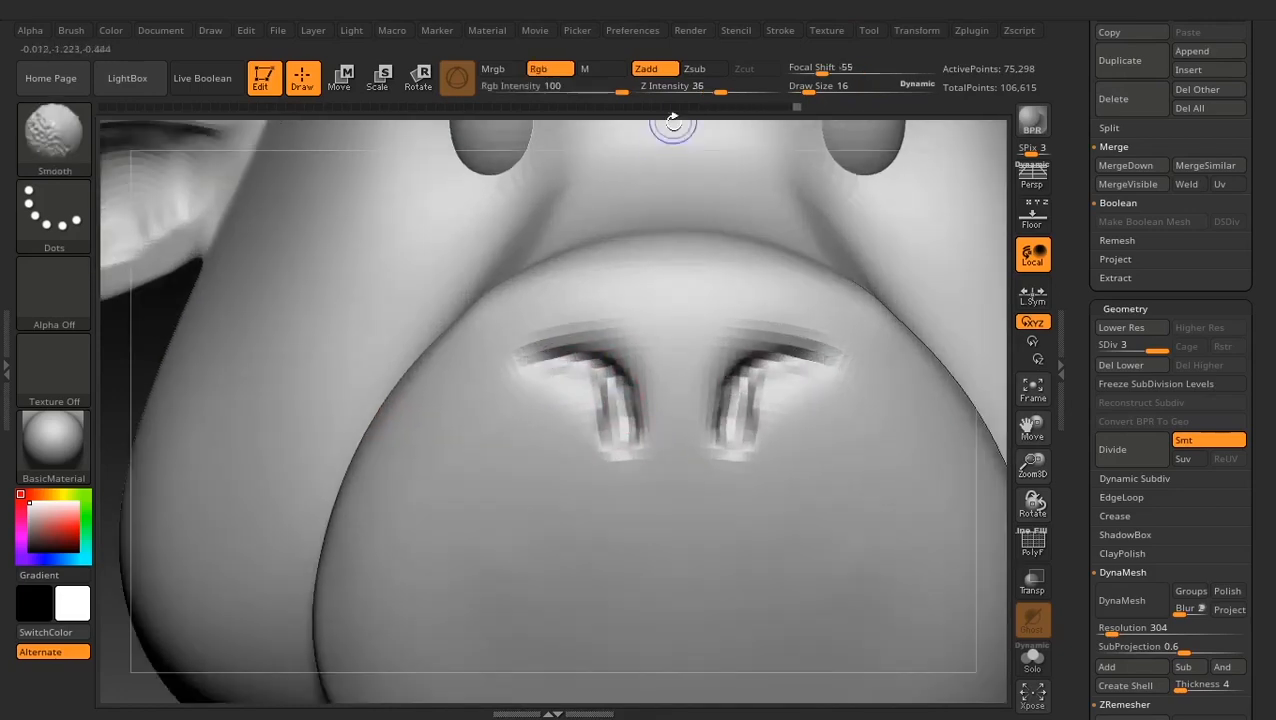
# Lower the Smooth brush's intensity and soften the inner walls of the nostrils
pyautogui.keyDown('shift'); pyautogui.click(674, 88); pyautogui.keyUp('shift')
pyautogui.moveTo(988, 384); pyautogui.dragTo(1032, 387)
pyautogui.keyDown('shift'); pyautogui.moveTo(606, 386); pyautogui.dragTo(613, 411); pyautogui.keyUp('shift')
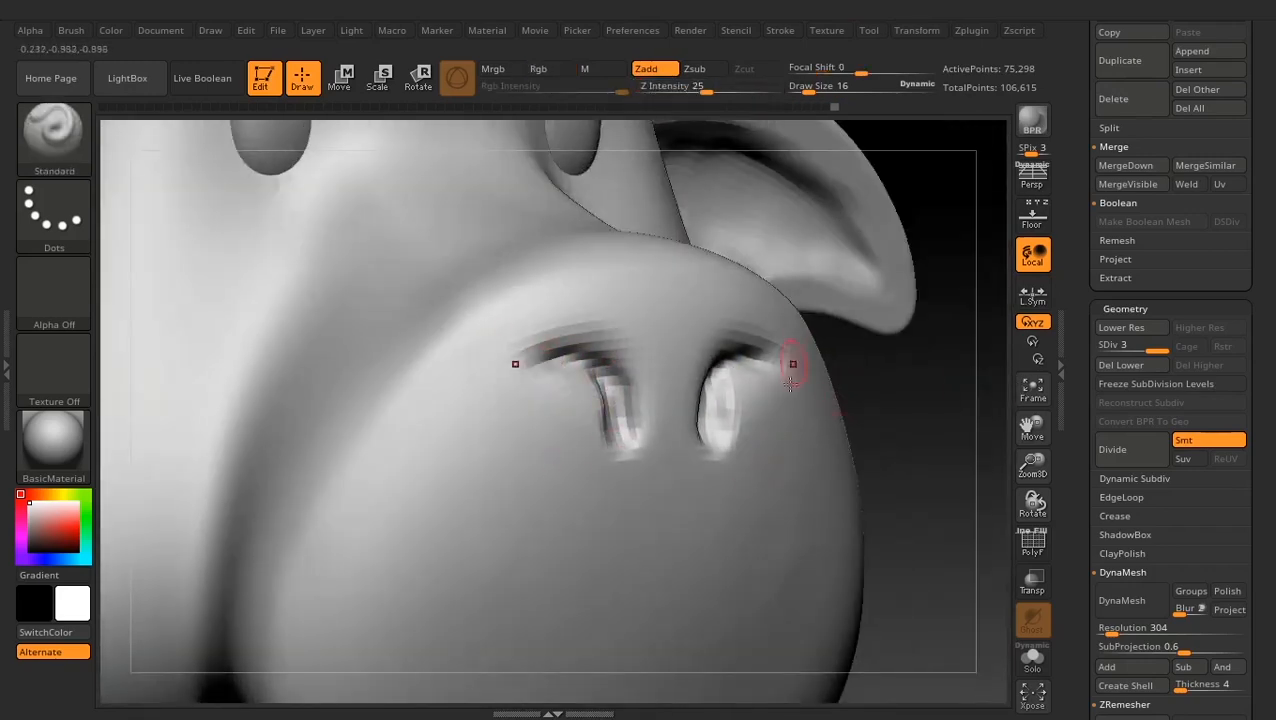
# Try to build up the strip between the nostrils with the Standard brush at draw size 28
pyautogui.press('space')
pyautogui.moveTo(685, 350); pyautogui.dragTo(656, 429)
pyautogui.press('ctrl')
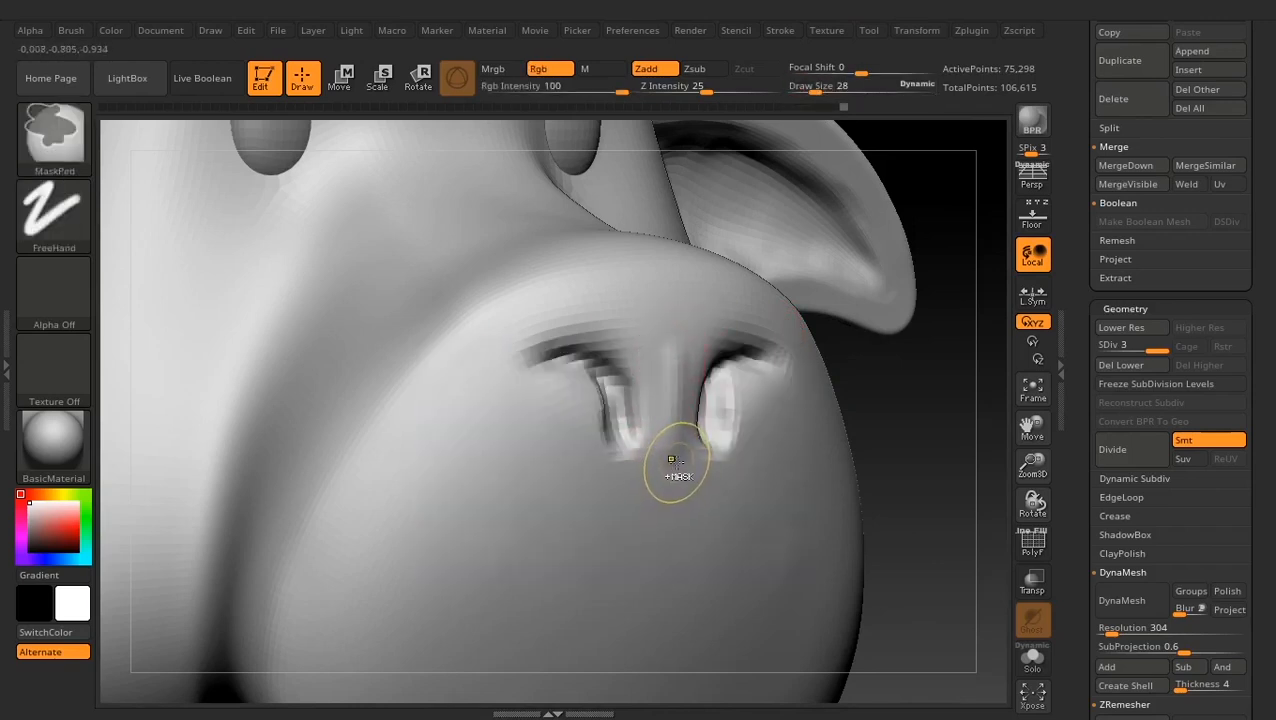
# Build up the strip between the nostrils and their upper rims with ClayBuildup at draw size 38 and Z intensity 11
pyautogui.press('b')
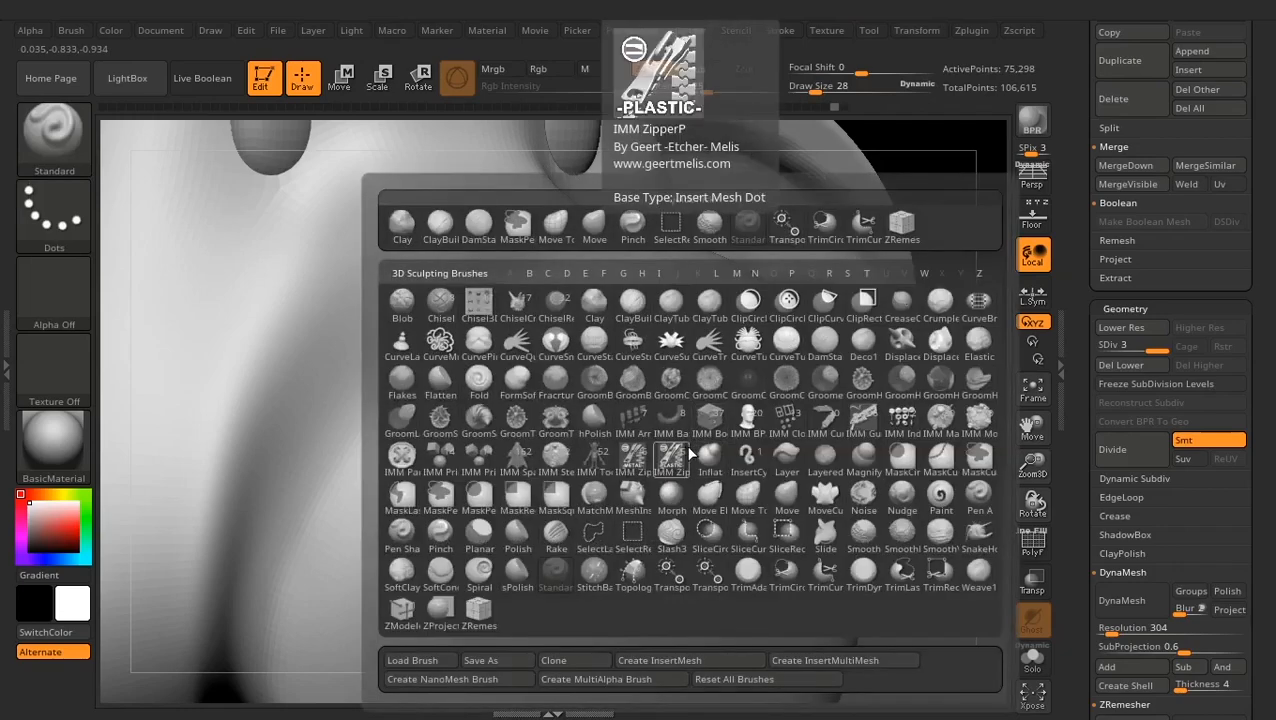
pyautogui.press('c')
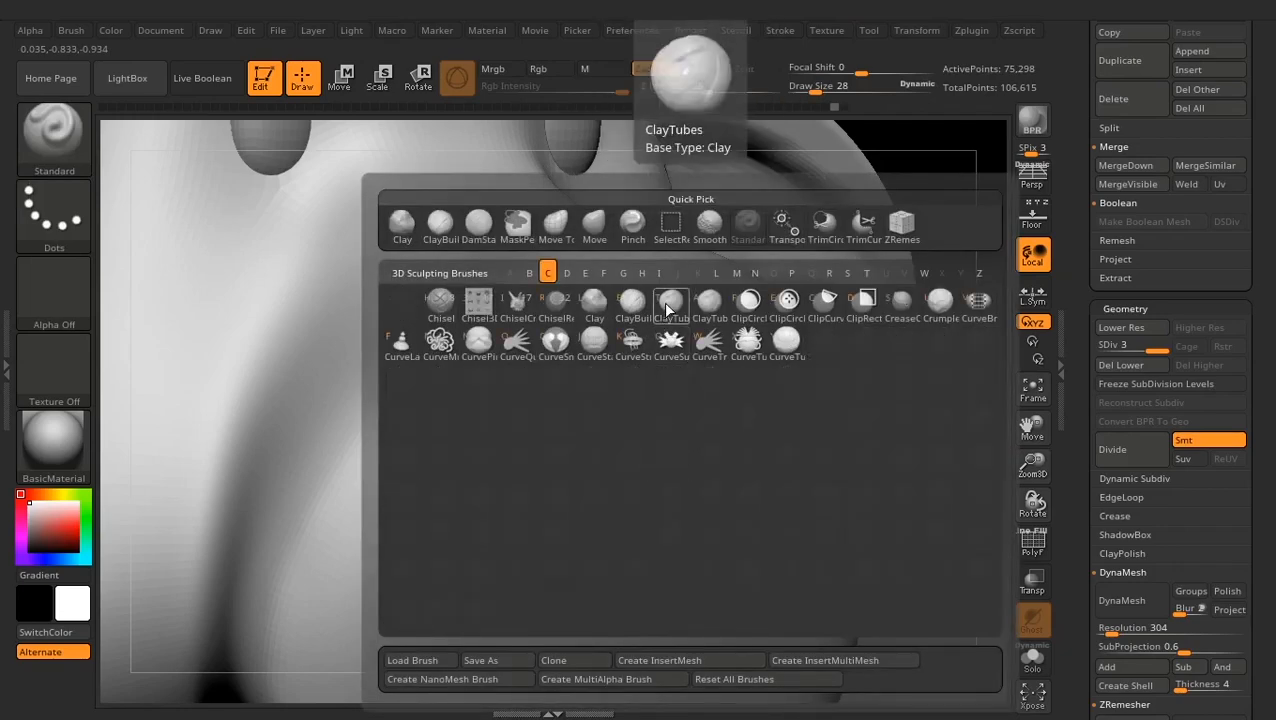
pyautogui.press('b')
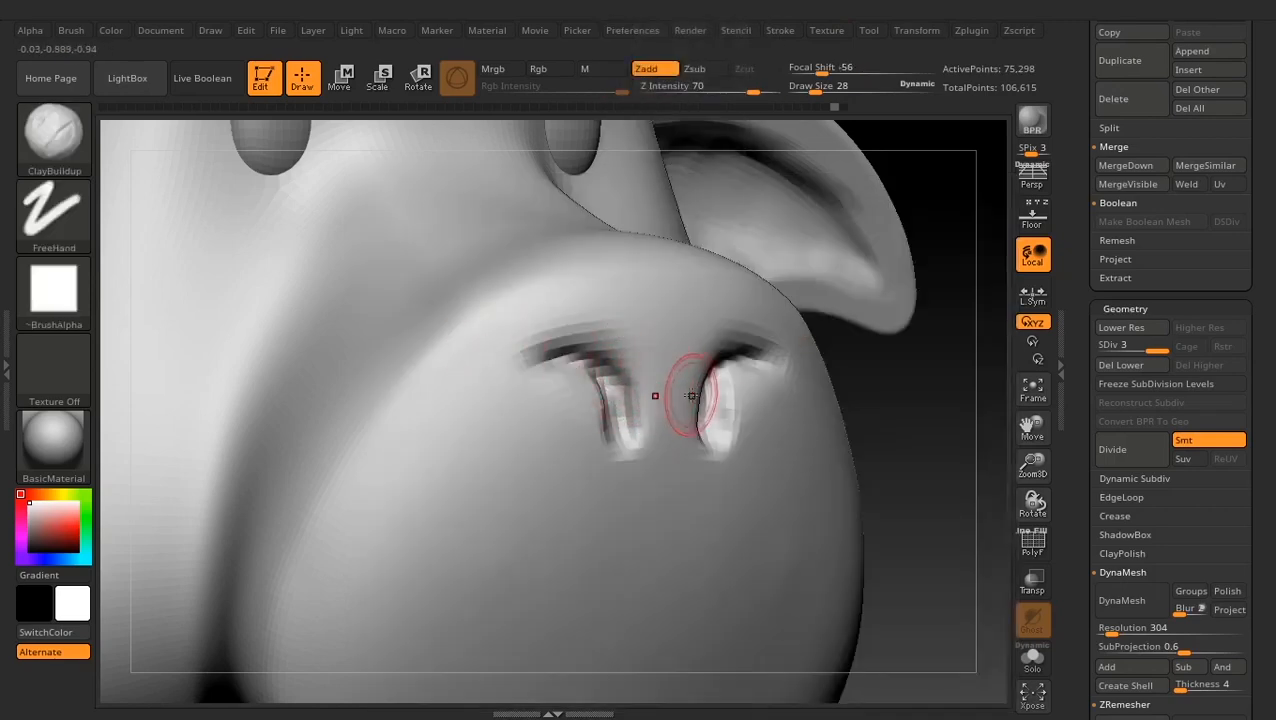
pyautogui.press('space')
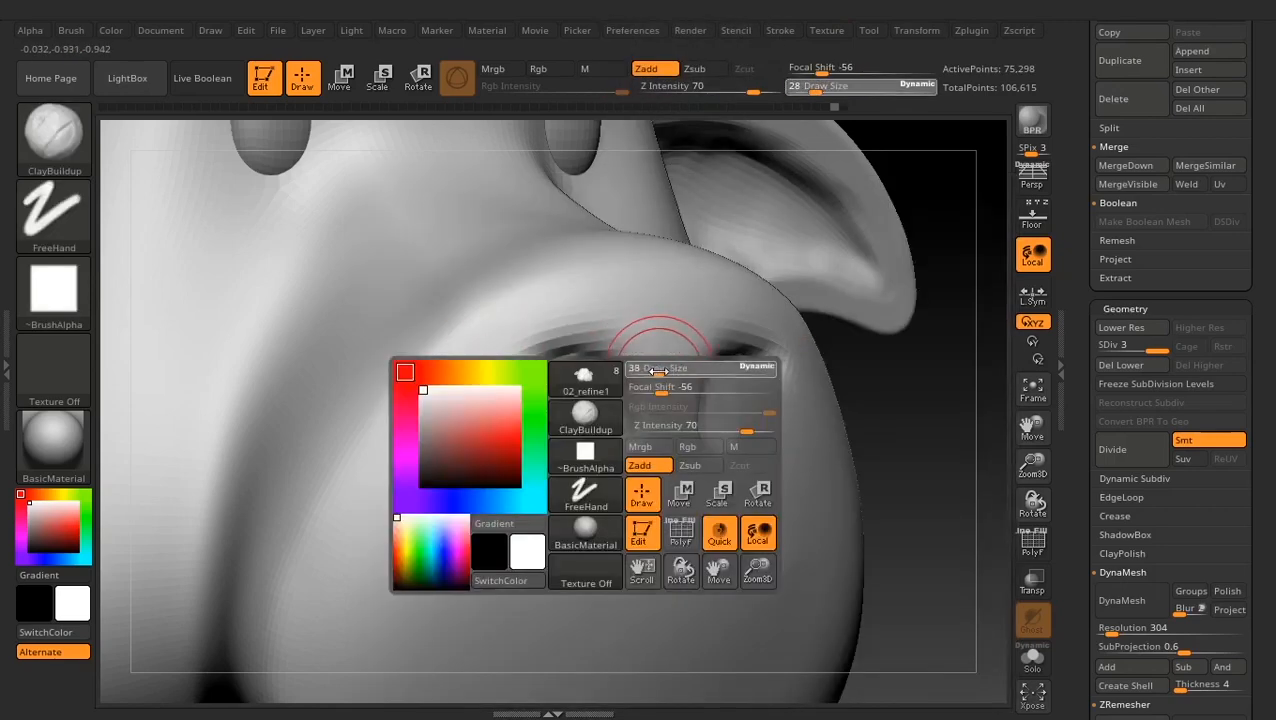
pyautogui.click(681, 91)
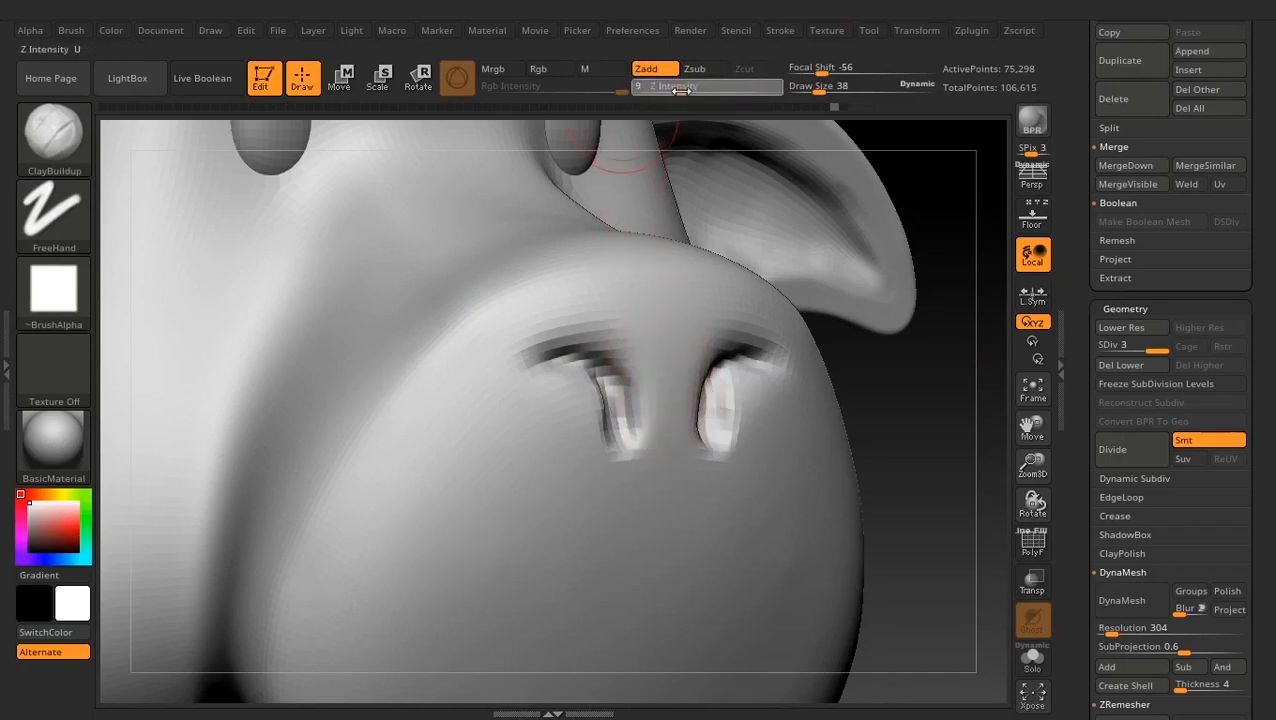
pyautogui.moveTo(681, 88); pyautogui.dragTo(684, 88)
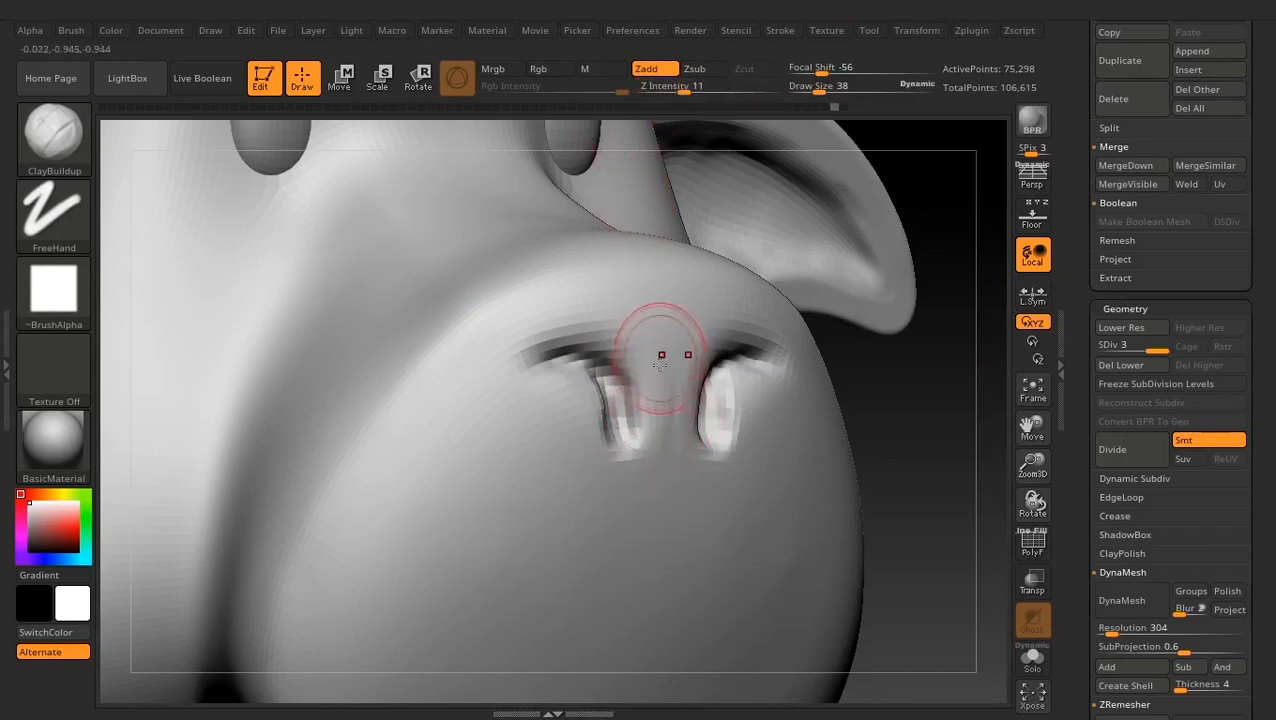
pyautogui.keyDown('shift'); pyautogui.moveTo(655, 374); pyautogui.dragTo(670, 416); pyautogui.keyUp('shift')
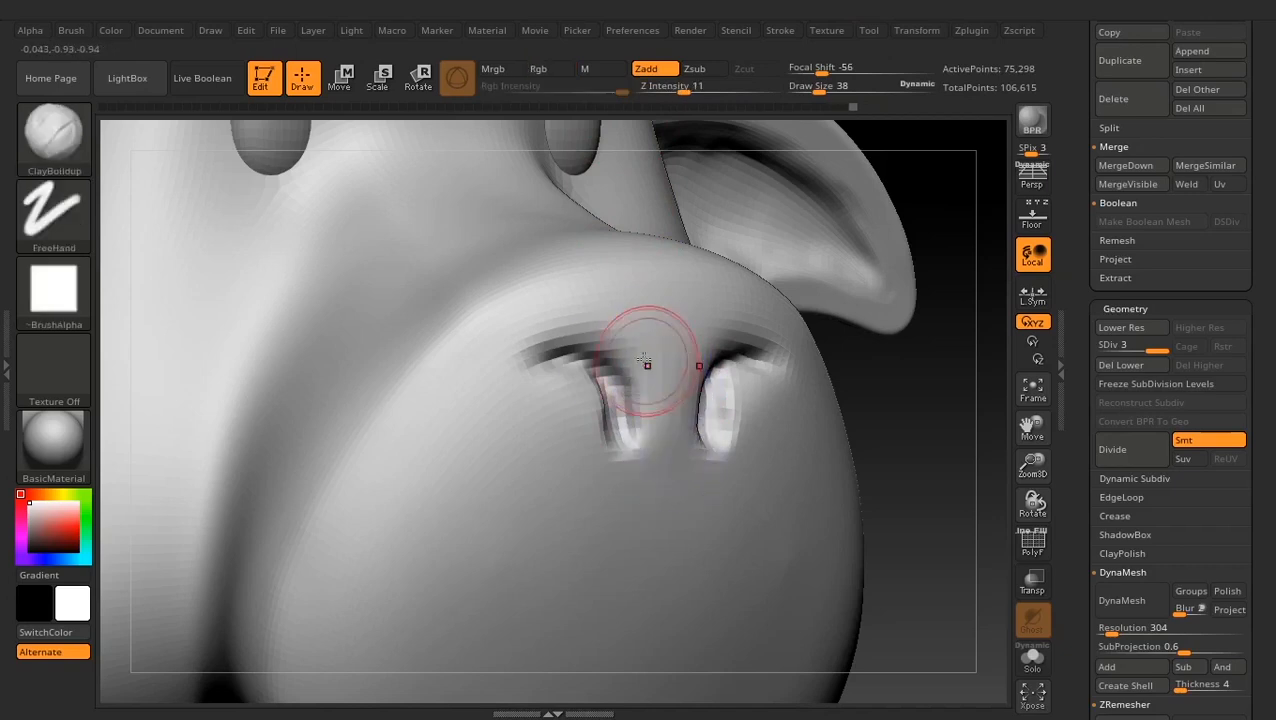
pyautogui.moveTo(533, 322); pyautogui.dragTo(640, 325)
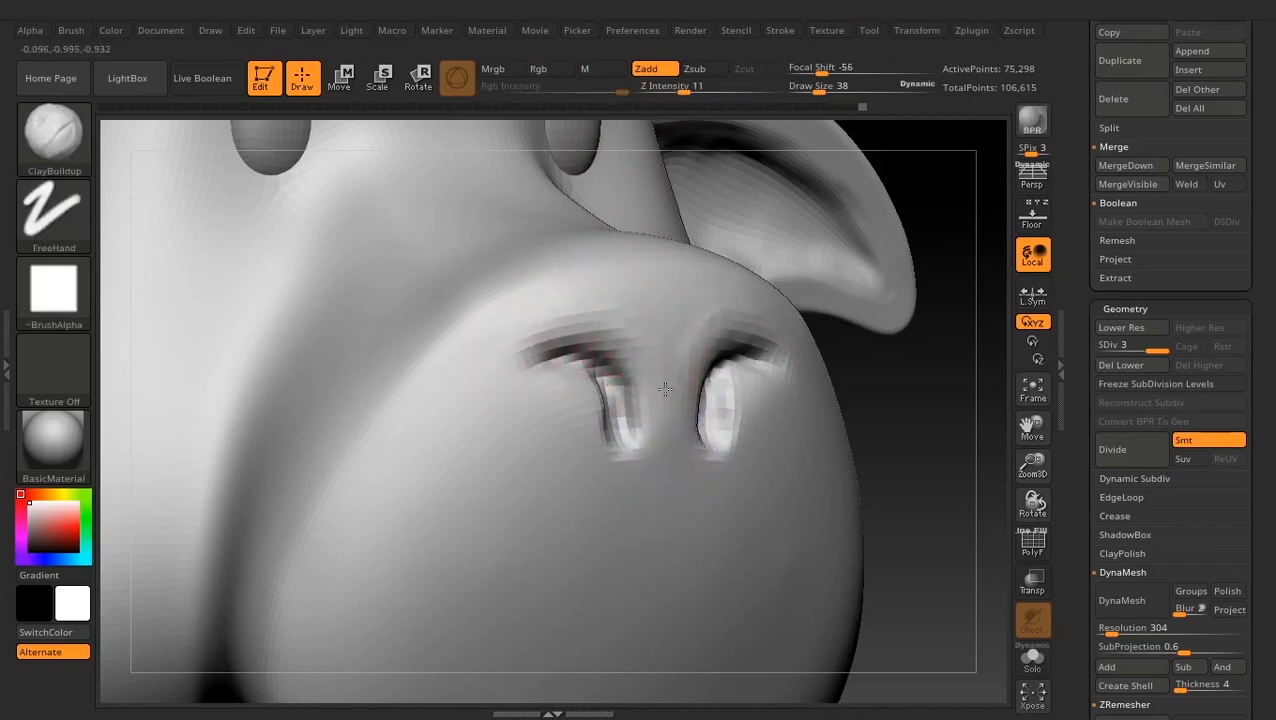
pyautogui.press('shift')
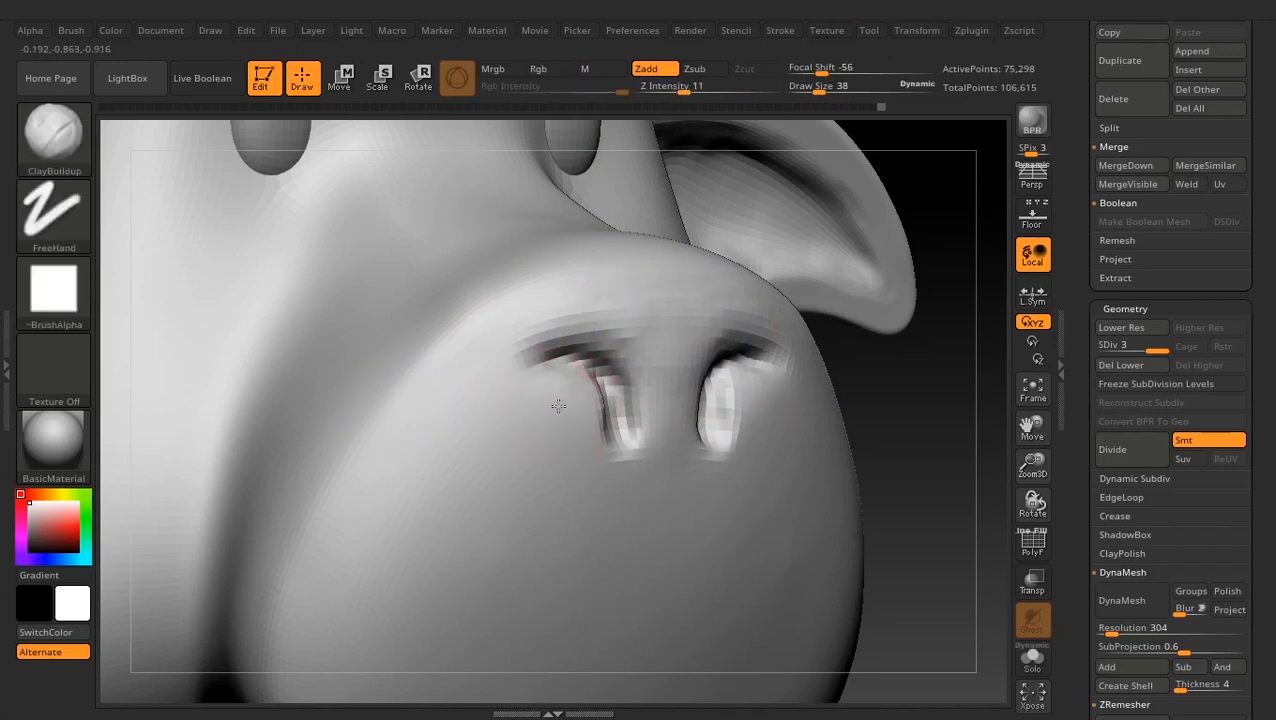
# Build up and smooth the inner surface of the ear with ClayBuildup at draw size 38 and Z intensity 11
pyautogui.press('shift')
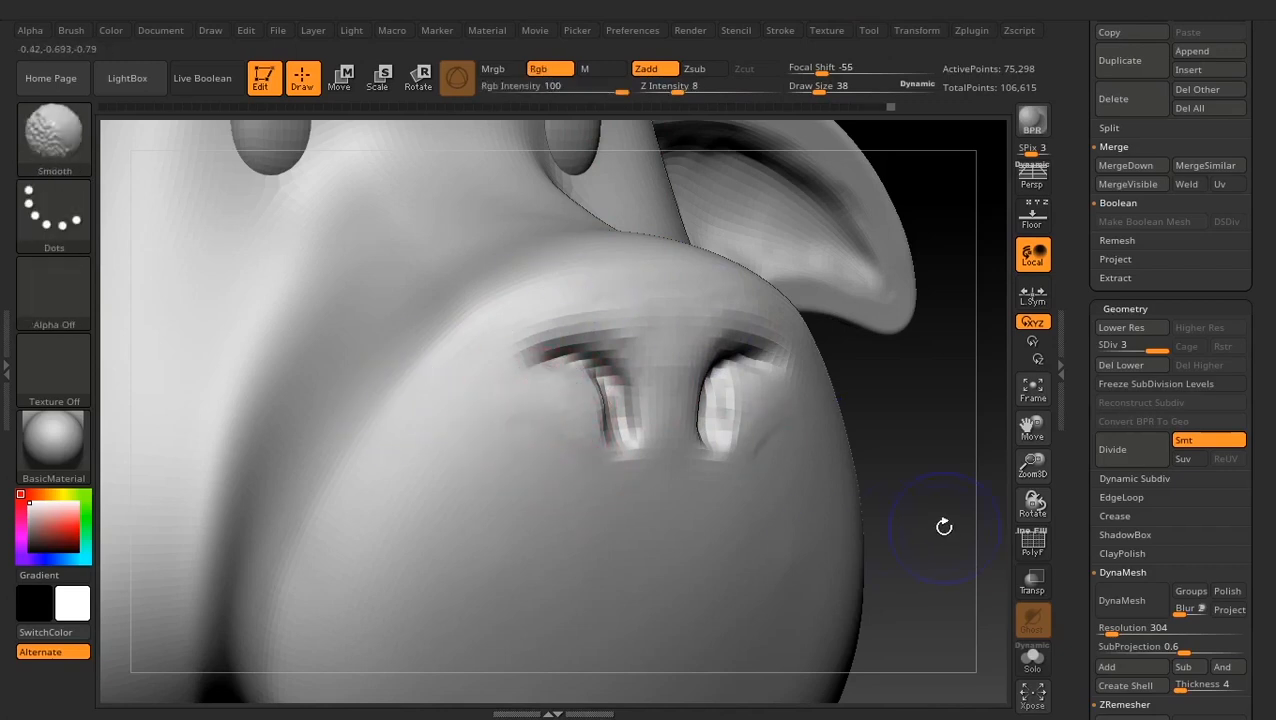
pyautogui.keyDown('alt'); pyautogui.moveTo(944, 526); pyautogui.dragTo(914, 362); pyautogui.keyUp('alt')
pyautogui.keyDown('alt'); pyautogui.moveTo(902, 503); pyautogui.dragTo(931, 484); pyautogui.keyUp('alt')
pyautogui.press('shift')
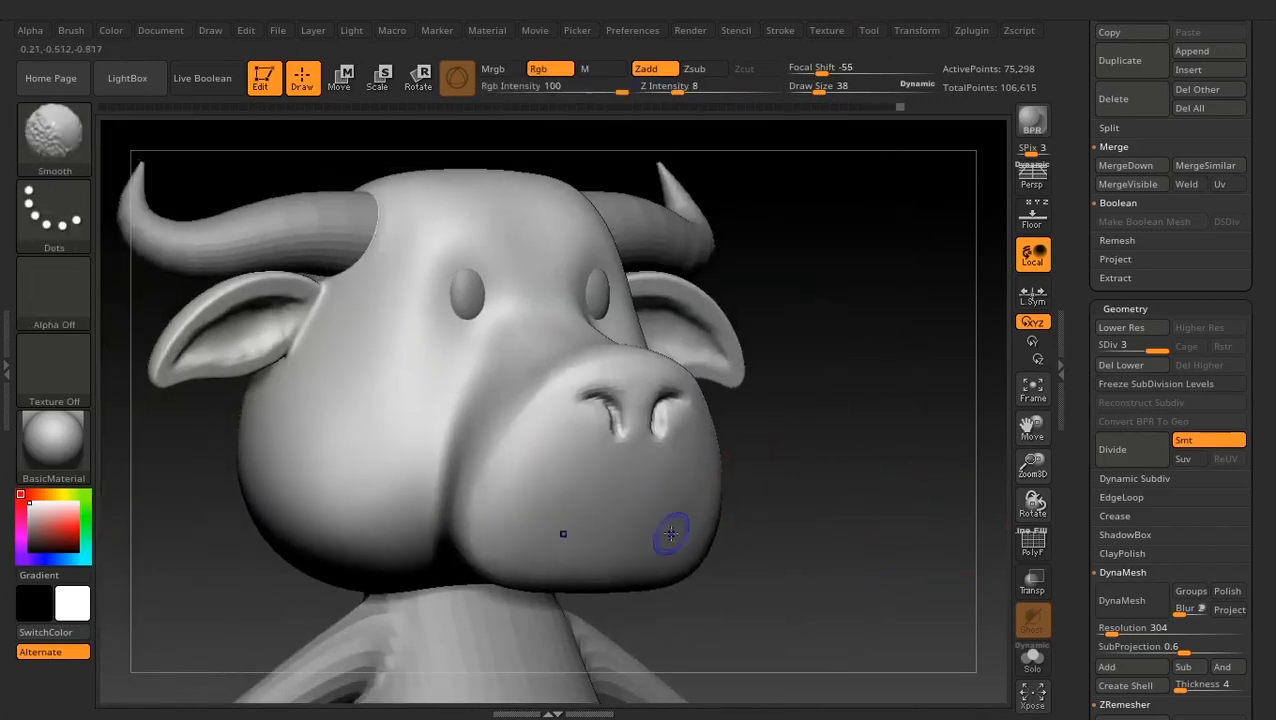
pyautogui.moveTo(812, 446); pyautogui.dragTo(955, 500)
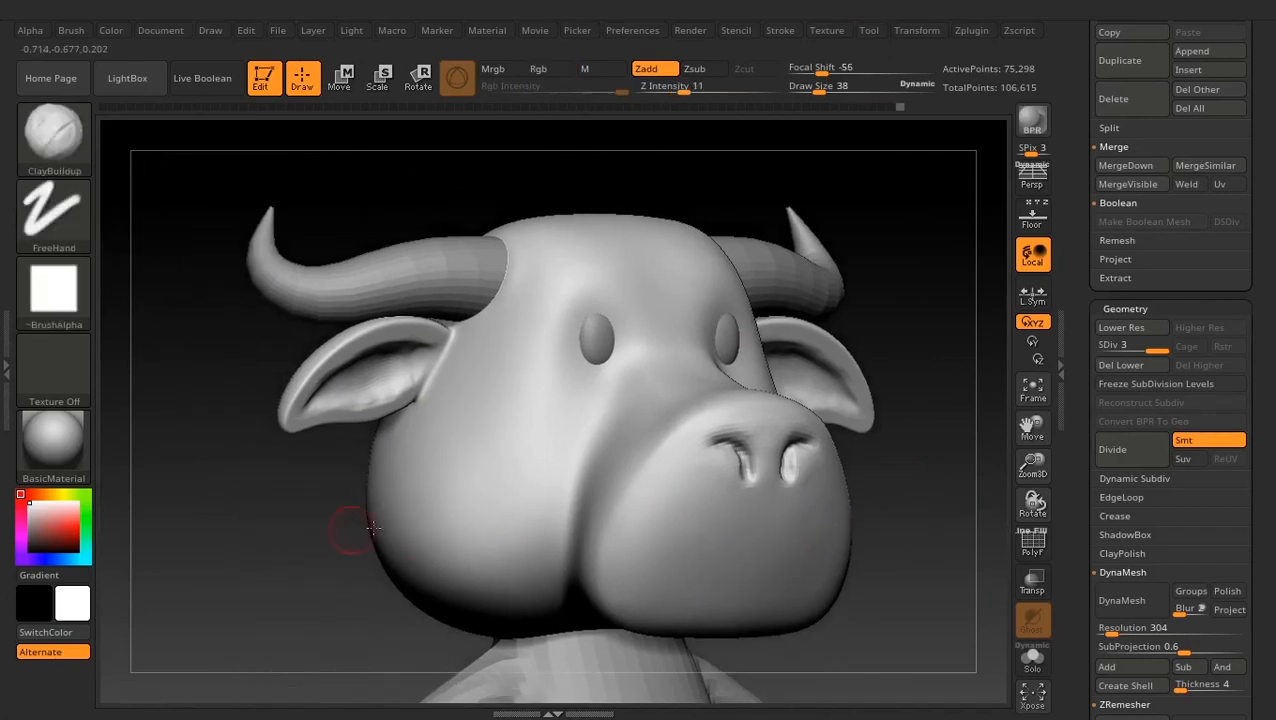
pyautogui.moveTo(350, 532)
pyautogui.mouseDown()
pyautogui.moveTo(279, 550)
pyautogui.moveTo(346, 662)
pyautogui.mouseUp()
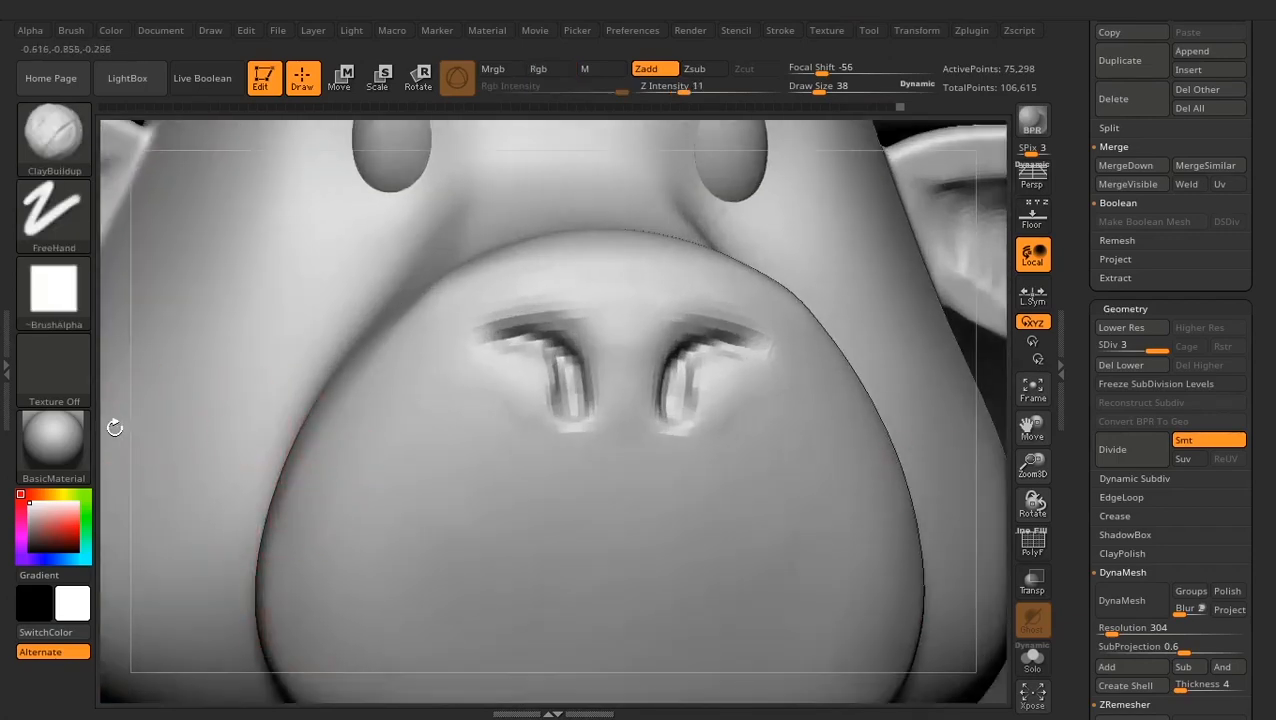
pyautogui.keyDown('alt'); pyautogui.moveTo(114, 427); pyautogui.dragTo(797, 493); pyautogui.keyUp('alt')
pyautogui.moveTo(585, 510)
pyautogui.mouseDown()
pyautogui.moveTo(501, 532)
pyautogui.moveTo(501, 496)
pyautogui.moveTo(536, 529)
pyautogui.mouseUp()
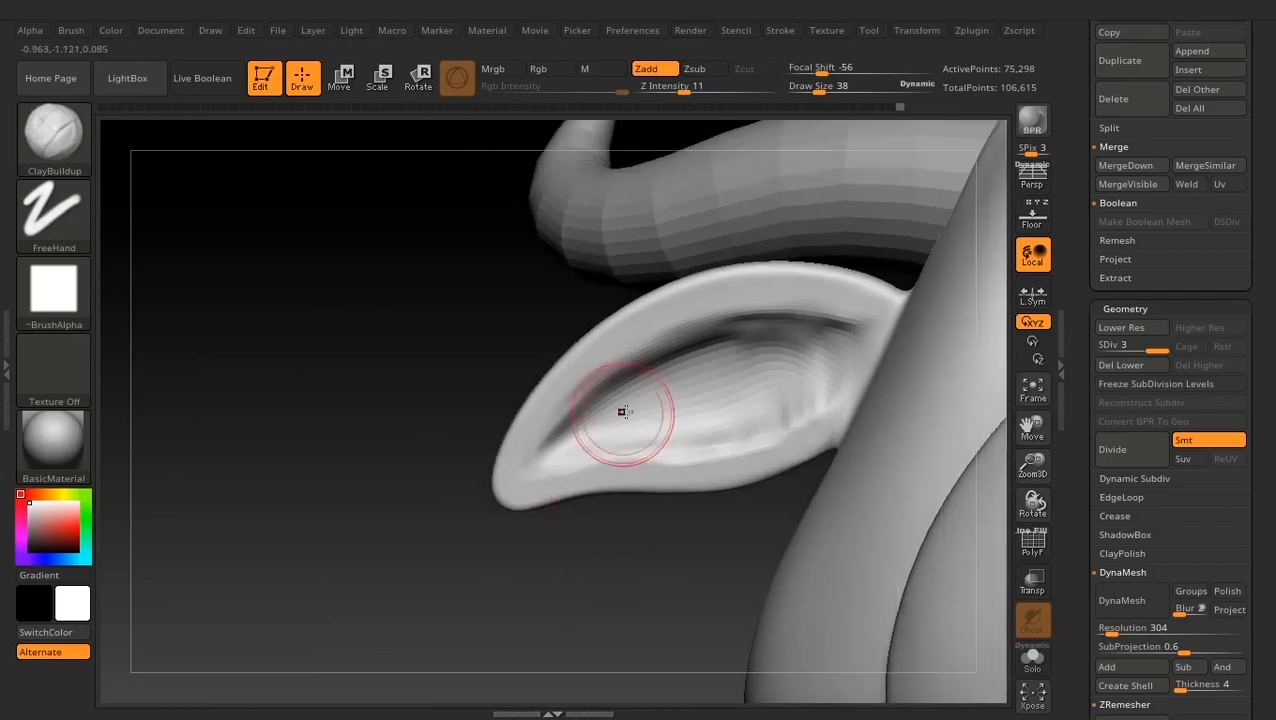
pyautogui.moveTo(557, 452)
pyautogui.mouseDown()
pyautogui.moveTo(720, 347)
pyautogui.moveTo(815, 328)
pyautogui.moveTo(797, 390)
pyautogui.moveTo(669, 427)
pyautogui.moveTo(649, 401)
pyautogui.moveTo(803, 363)
pyautogui.moveTo(746, 350)
pyautogui.moveTo(760, 345)
pyautogui.moveTo(772, 366)
pyautogui.mouseUp()
pyautogui.moveTo(642, 409); pyautogui.dragTo(571, 431, button='right')
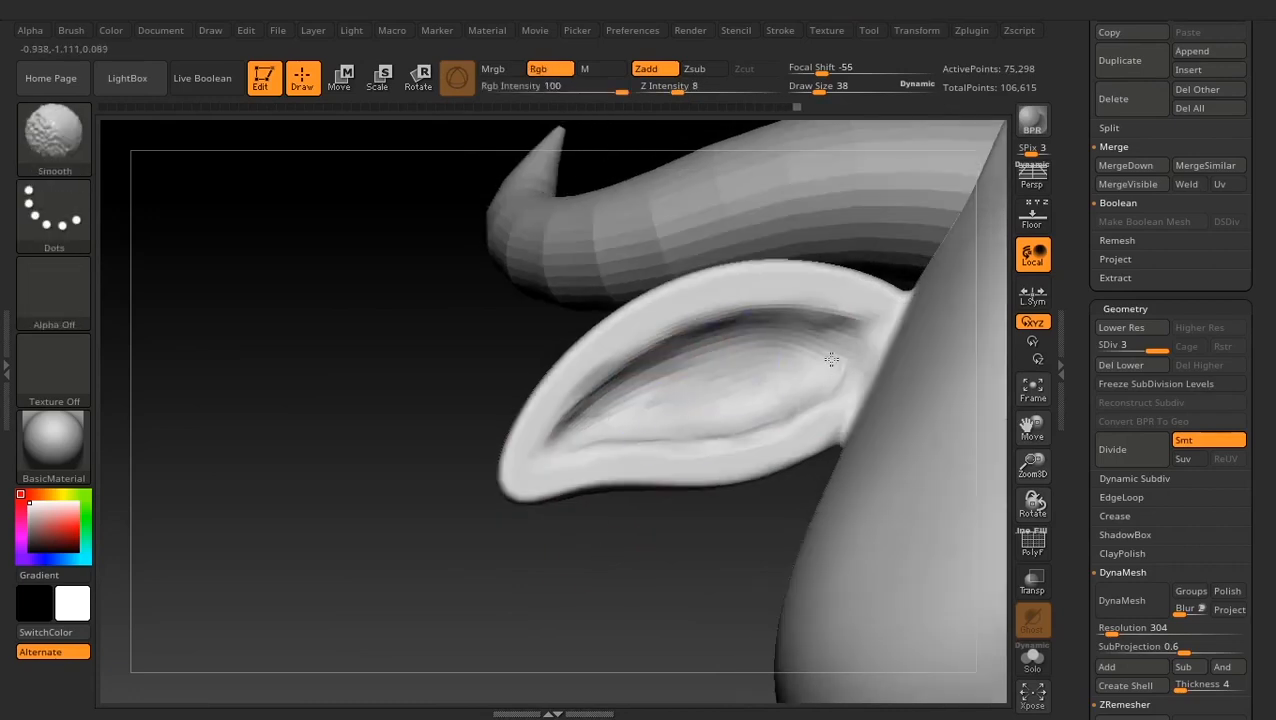
pyautogui.moveTo(831, 359); pyautogui.dragTo(690, 450, button='right')
pyautogui.keyDown('ctrl'); pyautogui.moveTo(580, 530); pyautogui.dragTo(535, 597, button='right'); pyautogui.keyUp('ctrl')
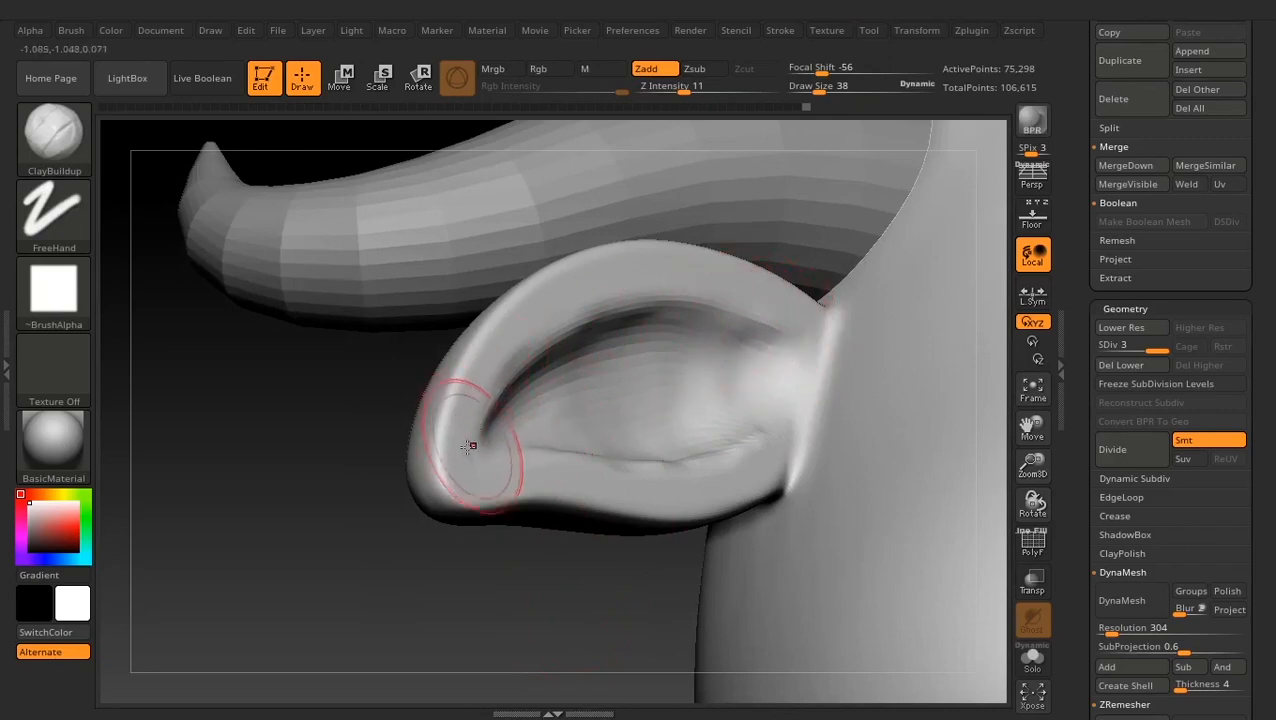
# Carve a crease along the upper inner rim of the ear with DamStandard at draw size 20 and Z intensity 16
pyautogui.press('b')
pyautogui.press('d')
pyautogui.press('s')
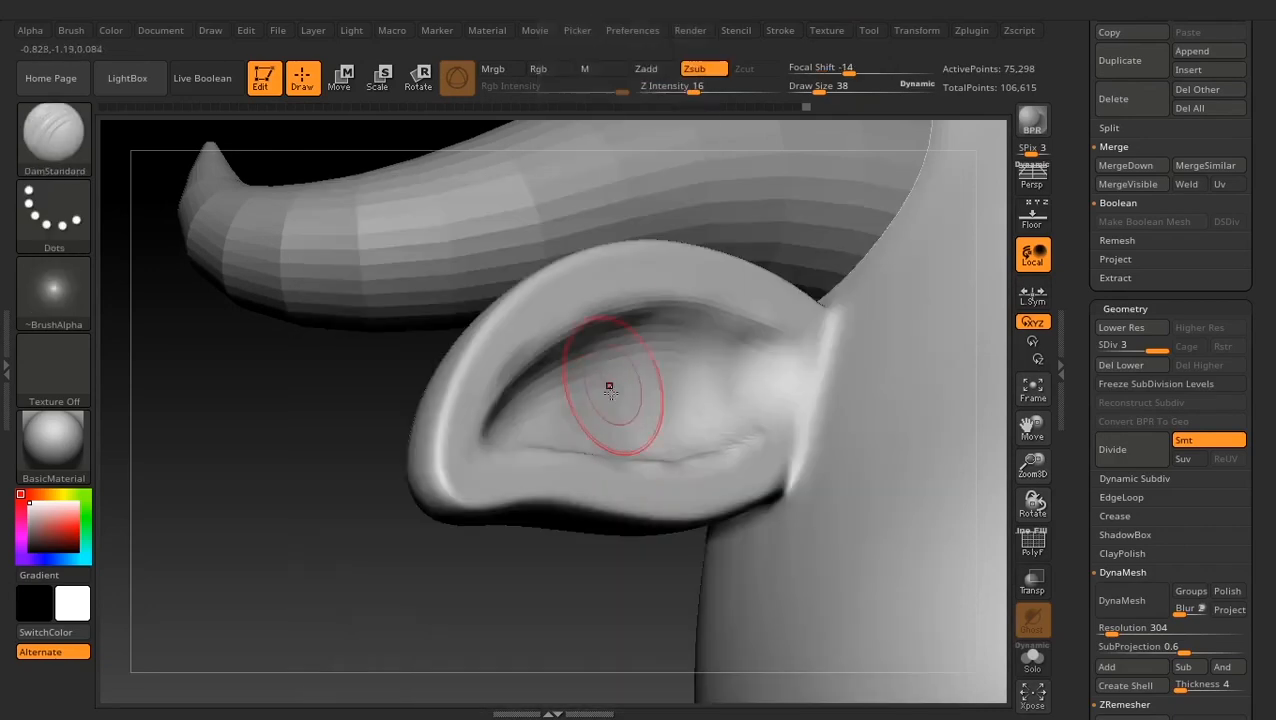
pyautogui.press('space')
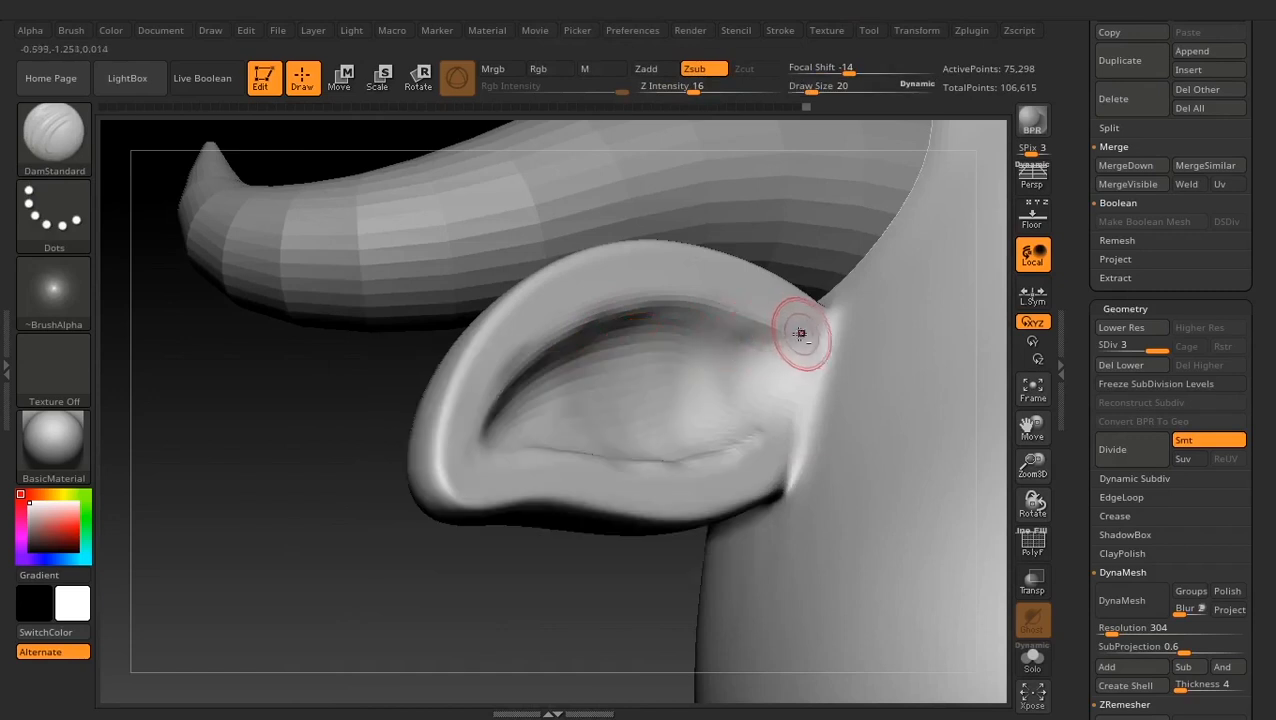
pyautogui.moveTo(804, 347); pyautogui.dragTo(754, 321)
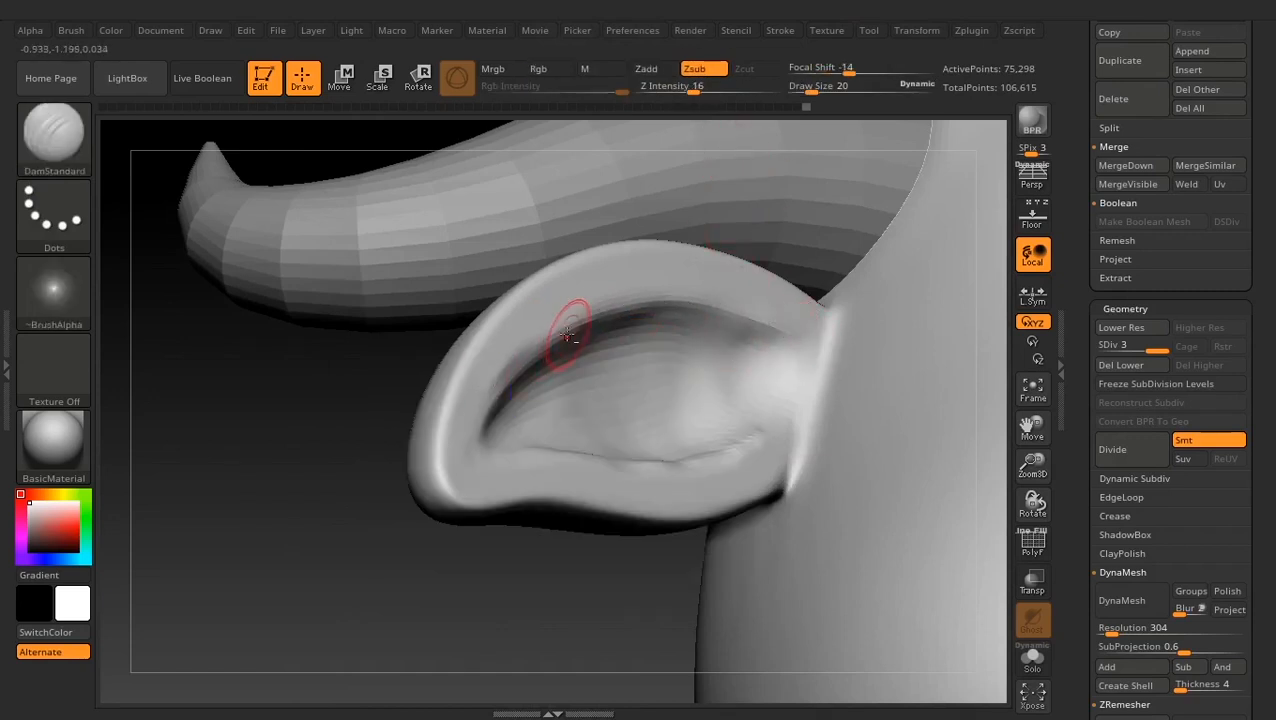
pyautogui.moveTo(503, 456); pyautogui.dragTo(499, 455)
# Define the ear's lower inner edge from the tip toward the head and smooth the surface beside it
pyautogui.moveTo(395, 603); pyautogui.dragTo(448, 662)
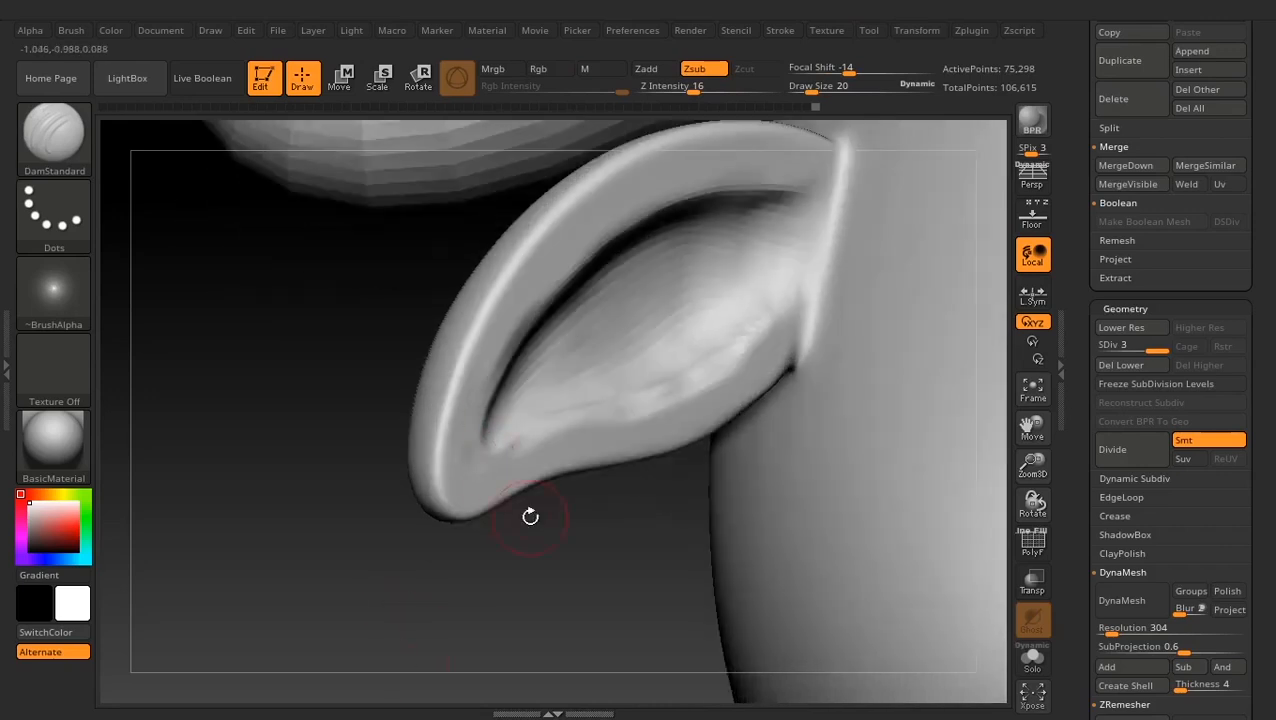
pyautogui.moveTo(530, 516); pyautogui.dragTo(541, 421)
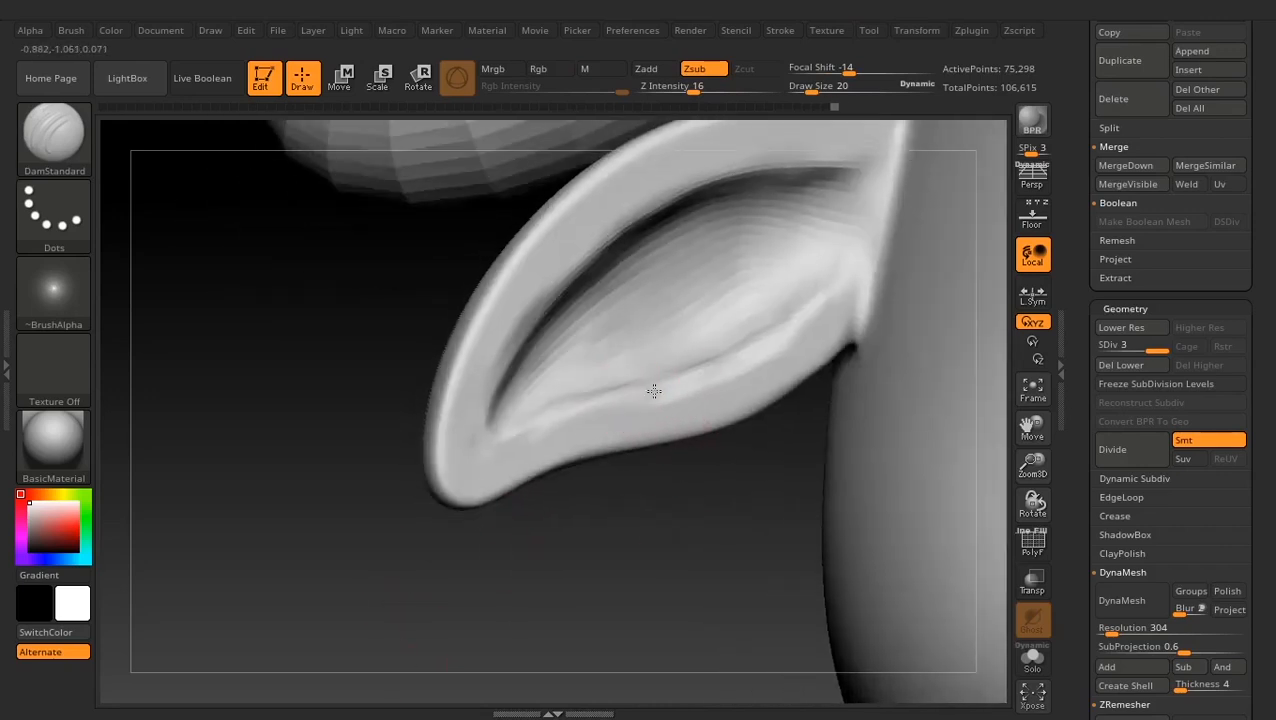
pyautogui.keyDown('shift'); pyautogui.moveTo(642, 403); pyautogui.dragTo(793, 360); pyautogui.keyUp('shift')
pyautogui.moveTo(592, 530)
pyautogui.mouseDown()
pyautogui.moveTo(612, 525)
pyautogui.moveTo(570, 568)
pyautogui.mouseUp()
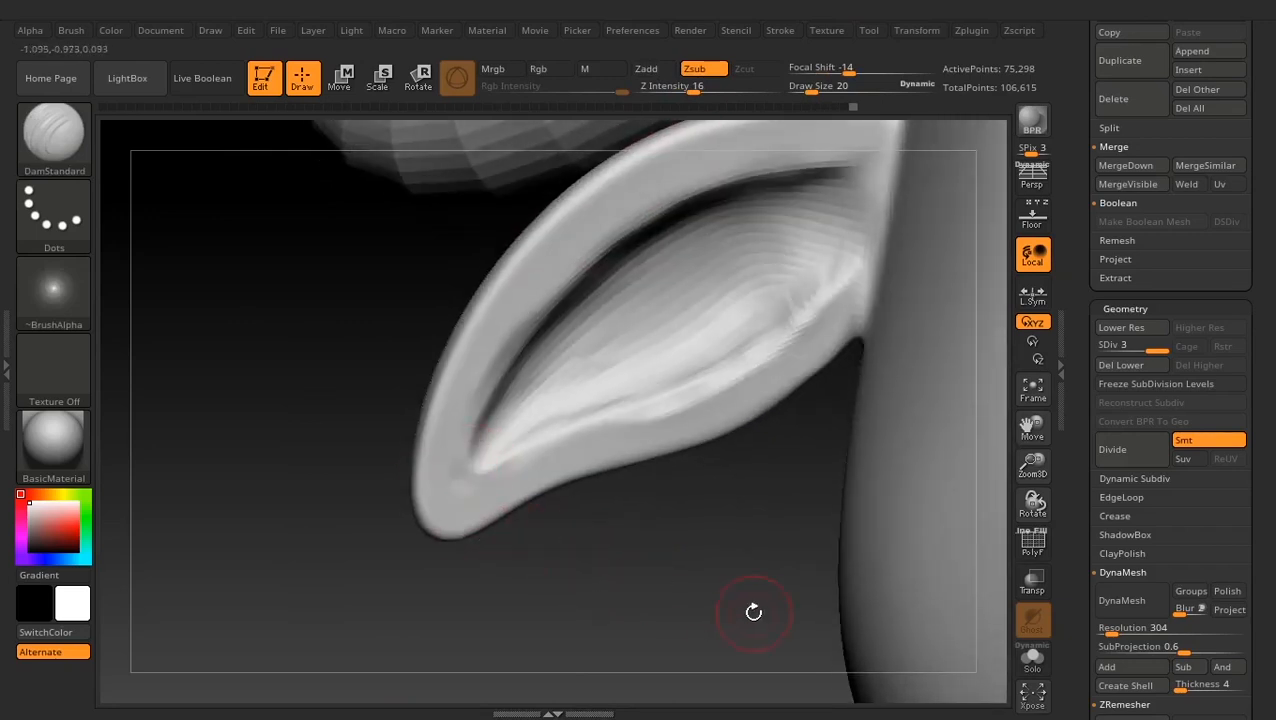
# Flatten the ear's rim from tip to base with the Flatten brush, raising the draw size to 30
pyautogui.press('b')
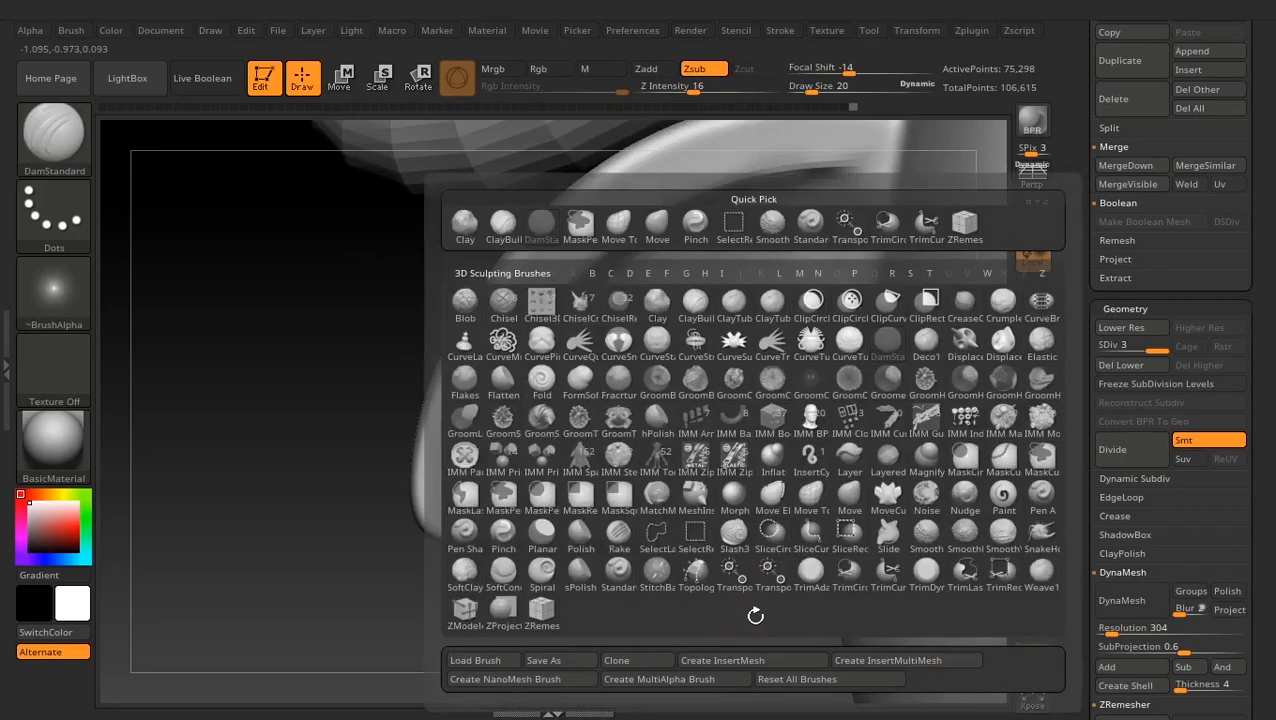
pyautogui.press('f')
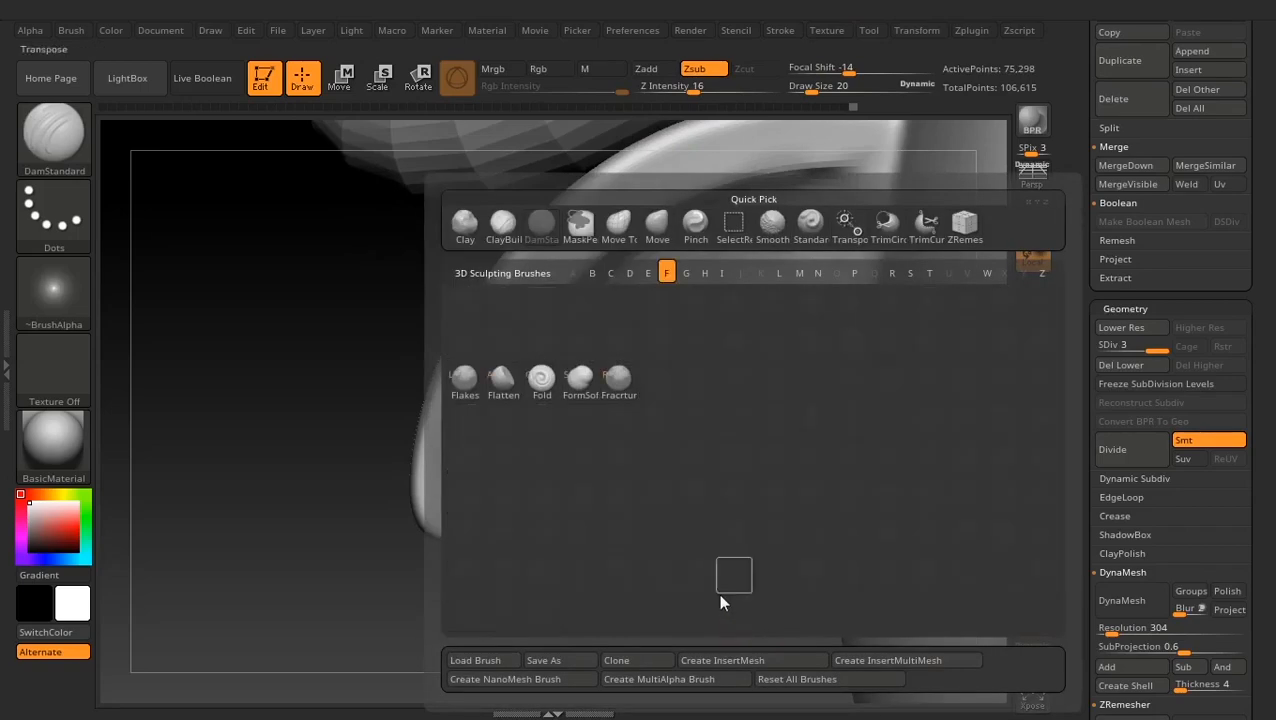
pyautogui.click(500, 375)
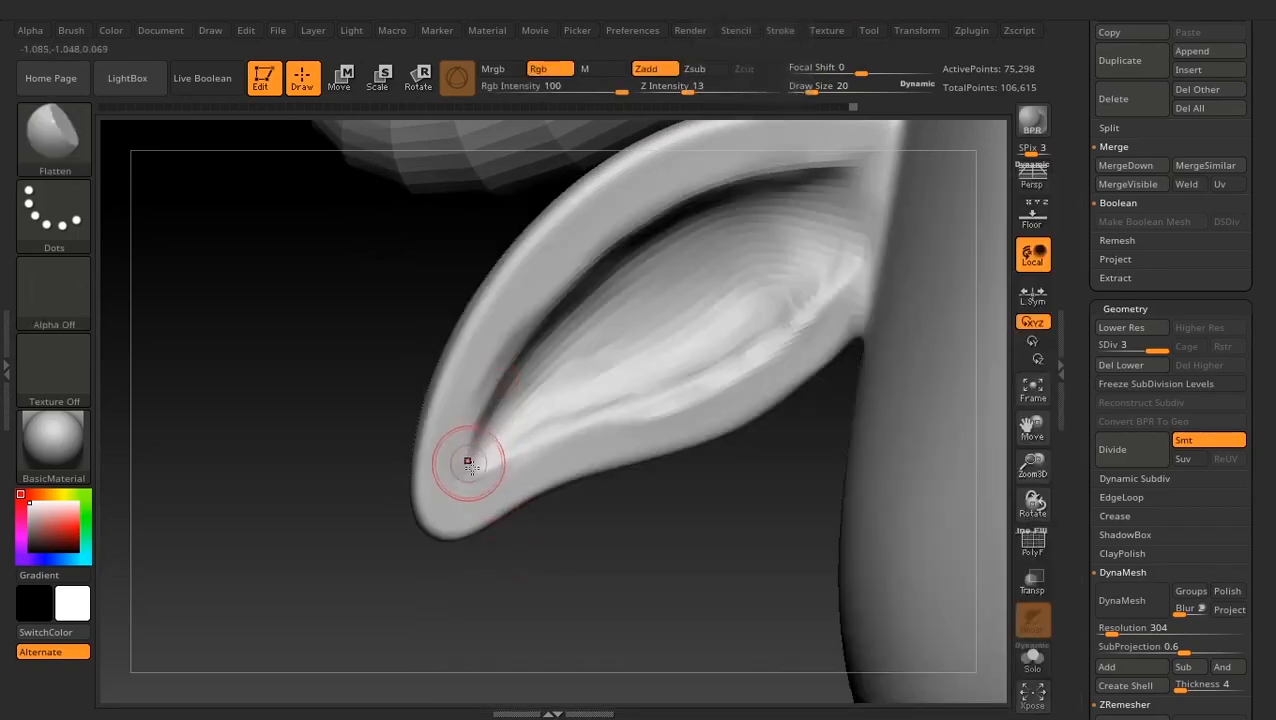
pyautogui.moveTo(448, 456); pyautogui.dragTo(448, 486)
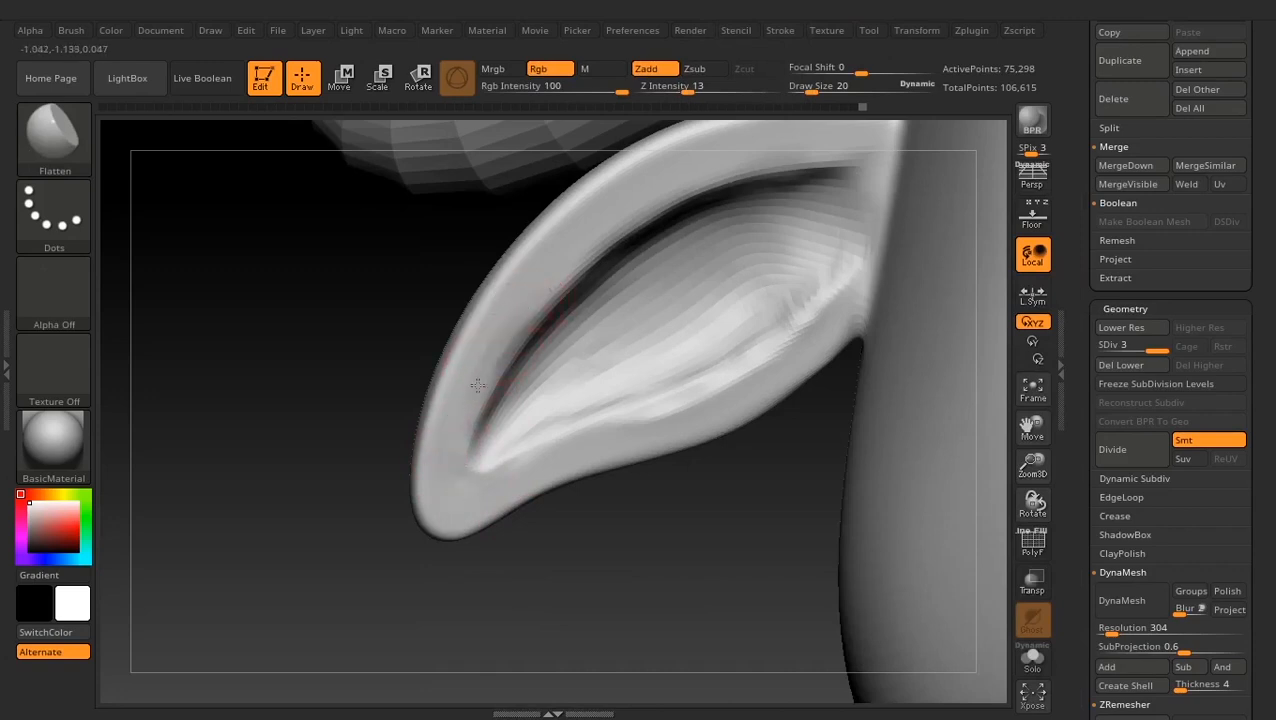
pyautogui.press('space')
pyautogui.moveTo(515, 321); pyautogui.dragTo(520, 320)
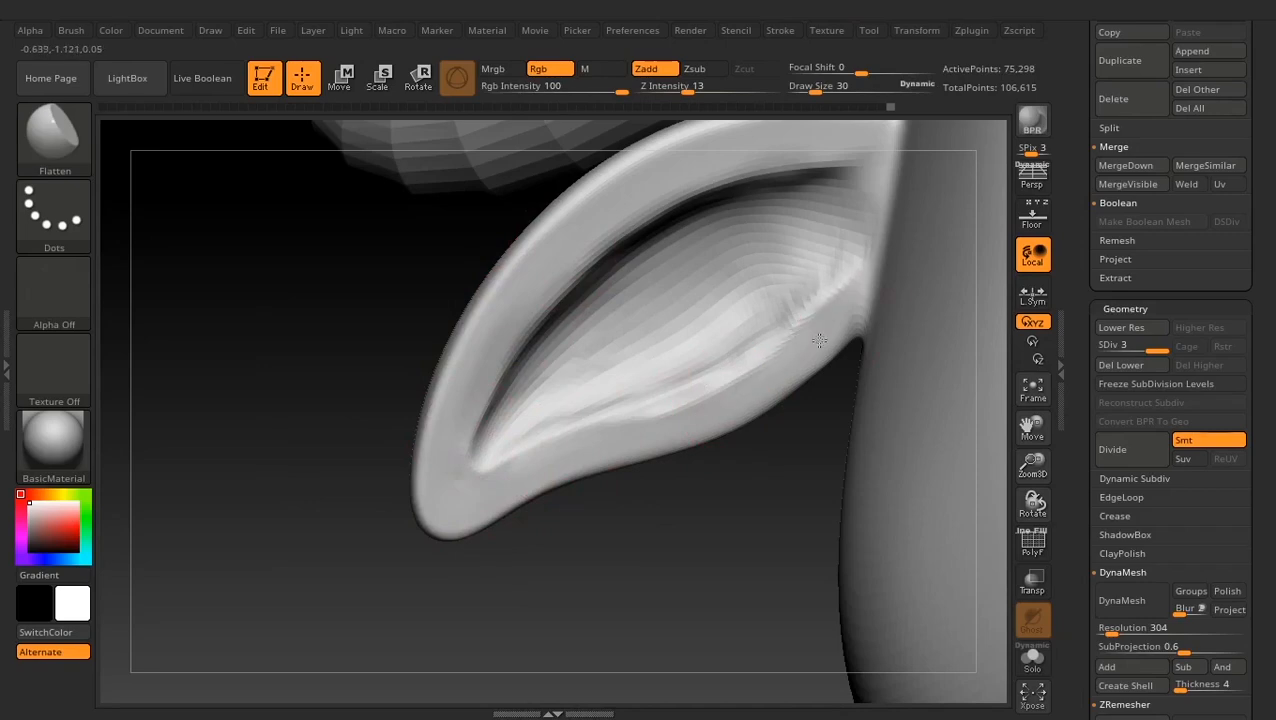
pyautogui.moveTo(656, 496)
pyautogui.mouseDown()
pyautogui.moveTo(703, 521)
pyautogui.moveTo(650, 570)
pyautogui.mouseUp()
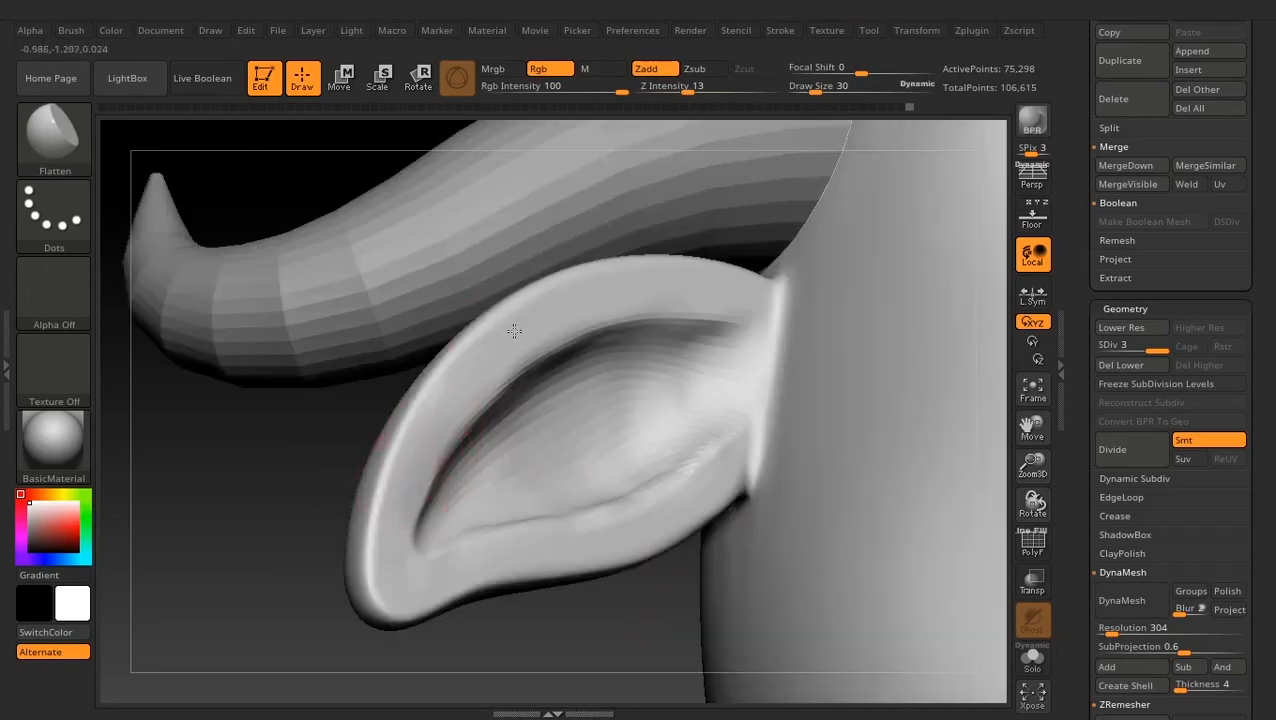
pyautogui.moveTo(601, 635); pyautogui.dragTo(537, 553)
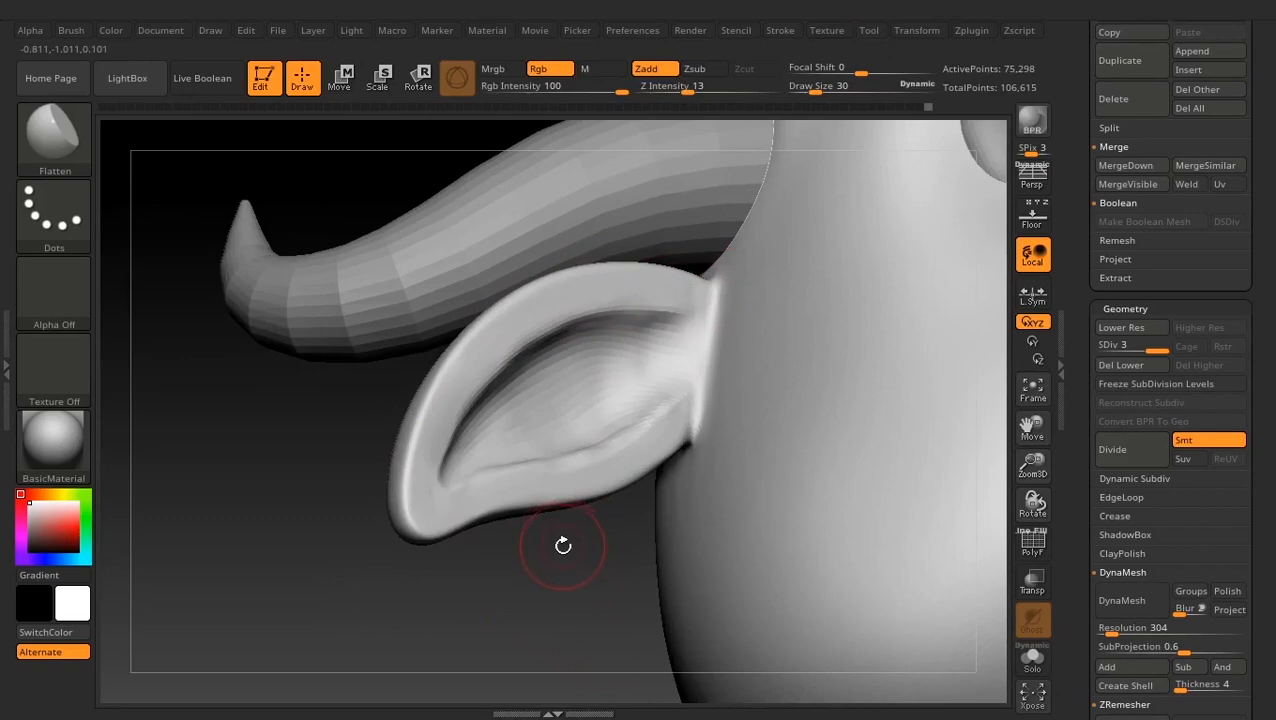
# Trim the ear's rim flatter with TrimDynamic at draw size 30 and Z intensity 43
pyautogui.press('b')
pyautogui.press('t')
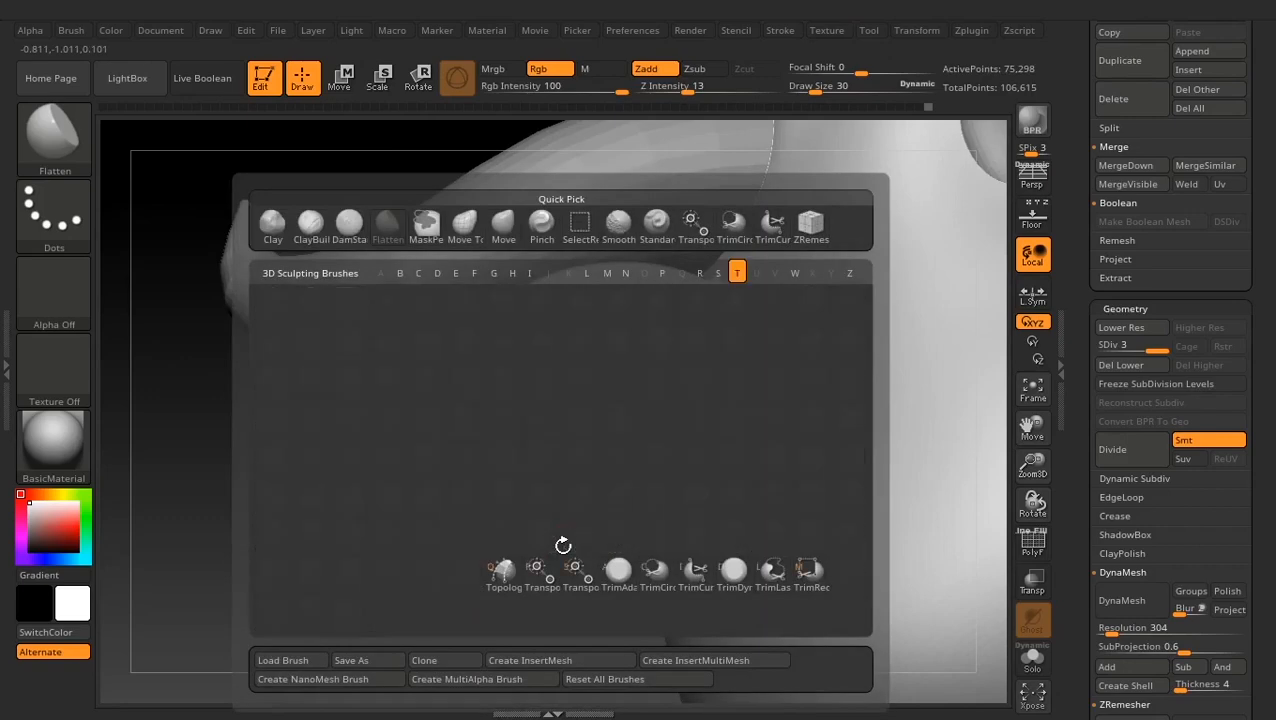
pyautogui.click(615, 578)
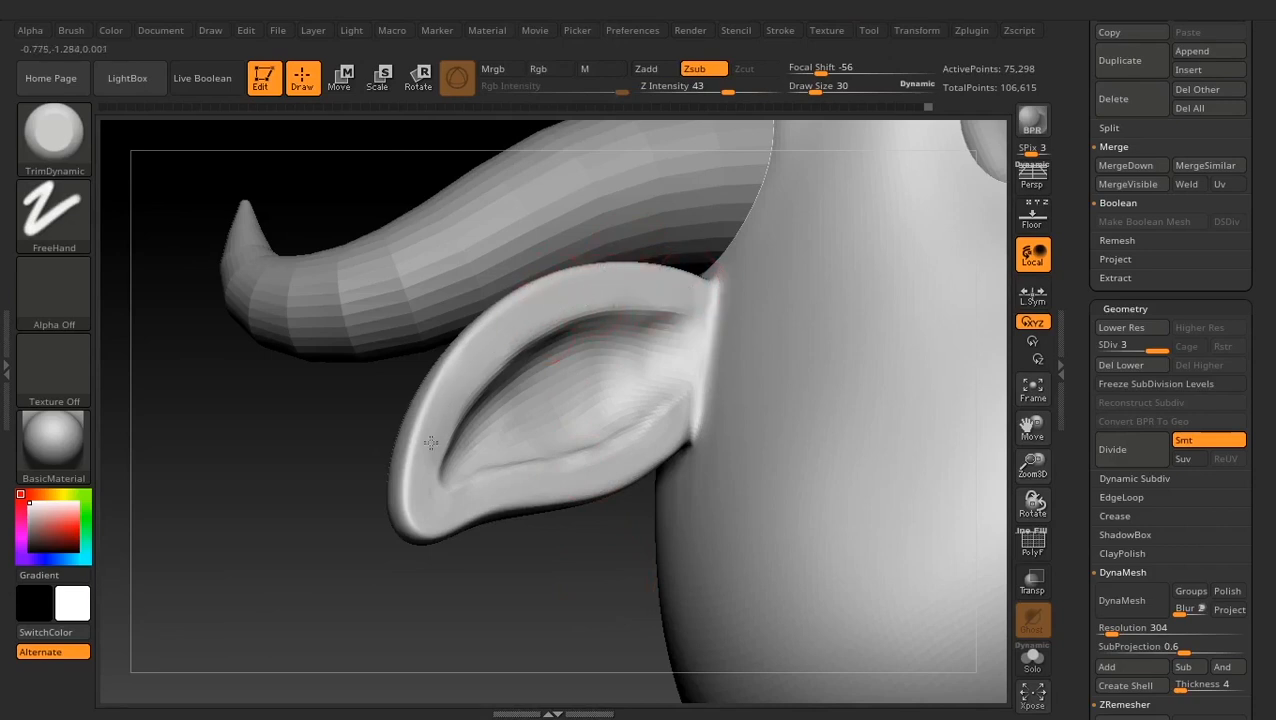
pyautogui.moveTo(454, 510); pyautogui.dragTo(595, 458)
pyautogui.moveTo(541, 513); pyautogui.dragTo(533, 595)
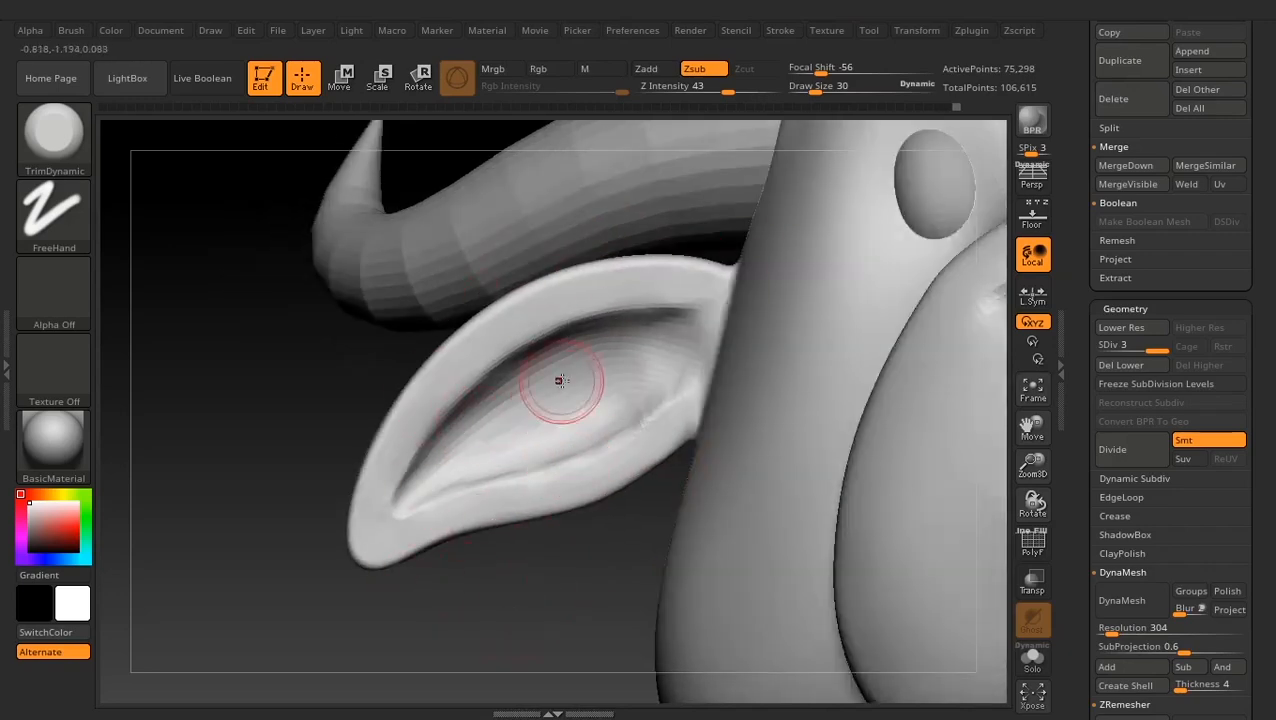
pyautogui.press('shift')
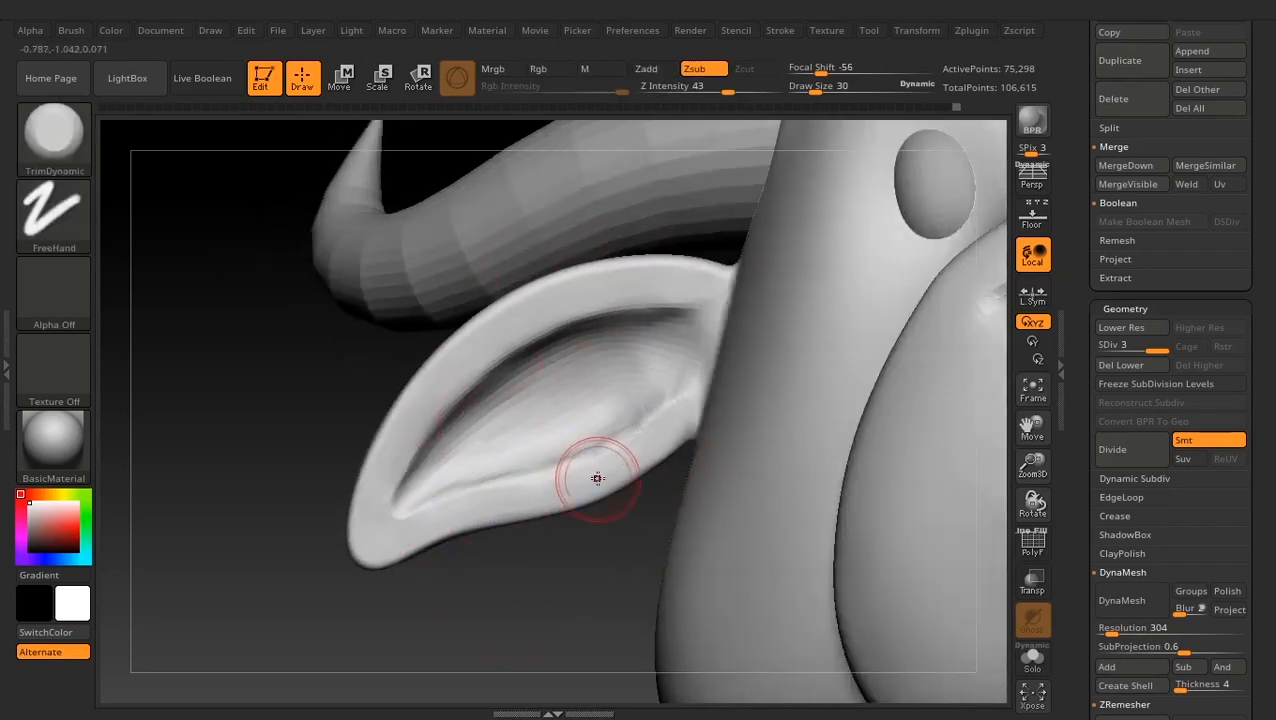
# Rework the ear's hollow with ClayBuildup at draw size 30 and smooth its inner surface, lower crease and base
pyautogui.press('b')
pyautogui.press('c')
pyautogui.press('b')
pyautogui.moveTo(545, 561); pyautogui.dragTo(541, 578)
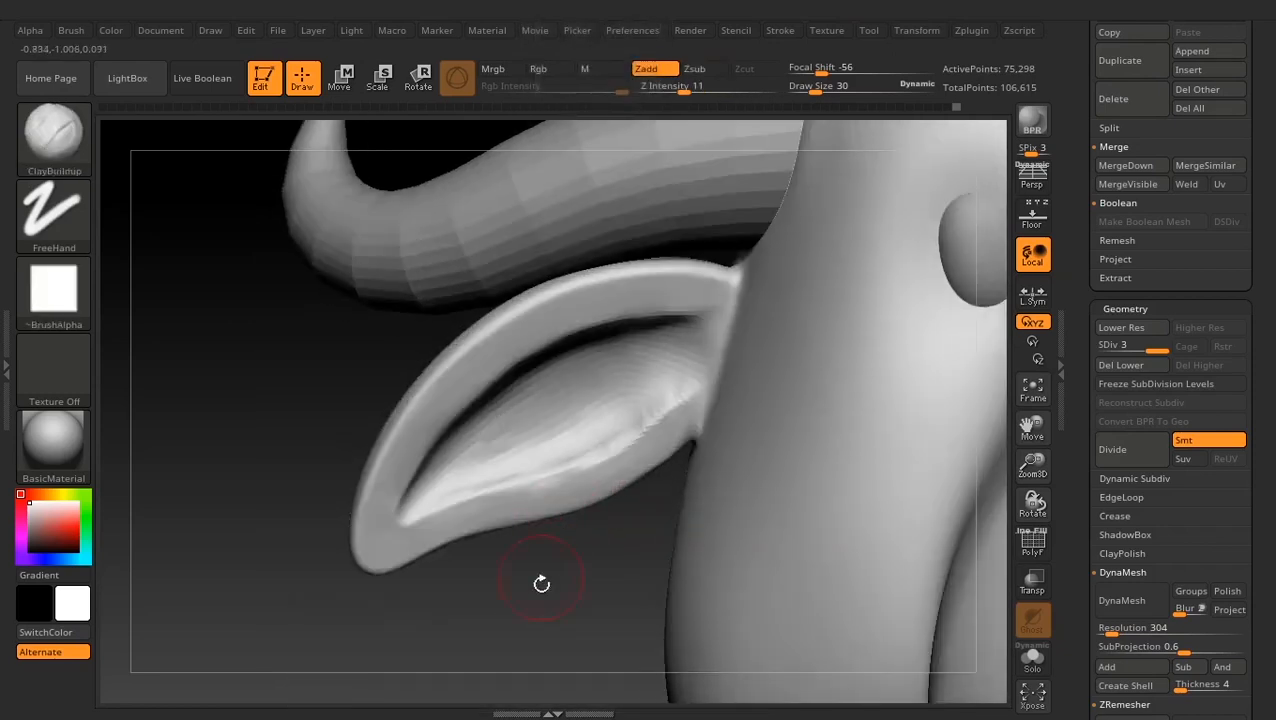
pyautogui.keyDown('shift'); pyautogui.moveTo(591, 404); pyautogui.dragTo(628, 398); pyautogui.keyUp('shift')
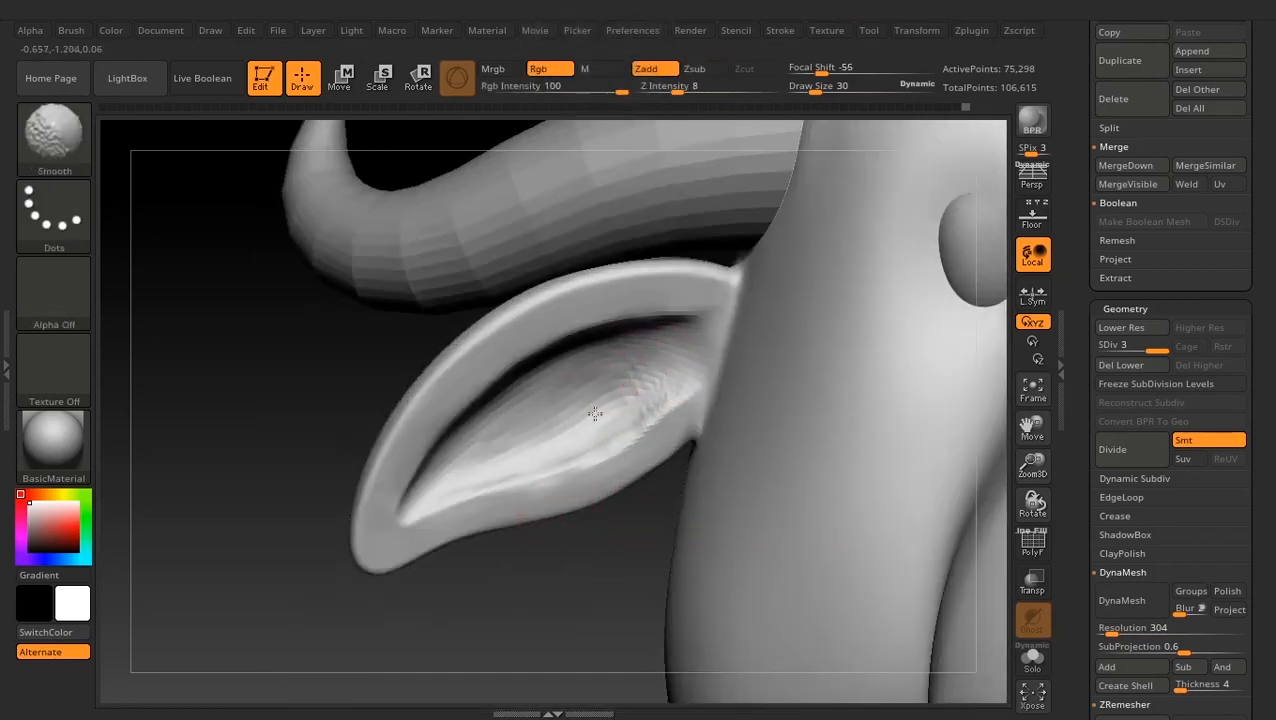
pyautogui.moveTo(504, 566); pyautogui.dragTo(460, 448)
pyautogui.keyDown('shift'); pyautogui.moveTo(568, 407); pyautogui.dragTo(530, 430); pyautogui.keyUp('shift')
pyautogui.moveTo(467, 506)
pyautogui.keyDown('shift'); pyautogui.mouseDown()
pyautogui.moveTo(487, 515)
pyautogui.moveTo(690, 400)
pyautogui.mouseUp(); pyautogui.keyUp('shift')
pyautogui.moveTo(694, 305)
pyautogui.keyDown('shift'); pyautogui.mouseDown()
pyautogui.moveTo(367, 510)
pyautogui.moveTo(700, 420)
pyautogui.mouseUp(); pyautogui.keyUp('shift')
pyautogui.moveTo(600, 560); pyautogui.dragTo(570, 550)
pyautogui.keyDown('shift'); pyautogui.moveTo(590, 356); pyautogui.dragTo(560, 390); pyautogui.keyUp('shift')
# Smooth the top of the snout above the nostrils with the Smooth brush at Z intensity 40
pyautogui.moveTo(500, 560)
pyautogui.mouseDown()
pyautogui.moveTo(485, 510)
pyautogui.moveTo(433, 590)
pyautogui.moveTo(402, 561)
pyautogui.moveTo(452, 548)
pyautogui.moveTo(290, 560)
pyautogui.mouseUp()
pyautogui.keyDown('alt'); pyautogui.moveTo(290, 560); pyautogui.dragTo(280, 525); pyautogui.keyUp('alt')
pyautogui.keyDown('shift'); pyautogui.moveTo(804, 345); pyautogui.dragTo(812, 353); pyautogui.keyUp('shift')
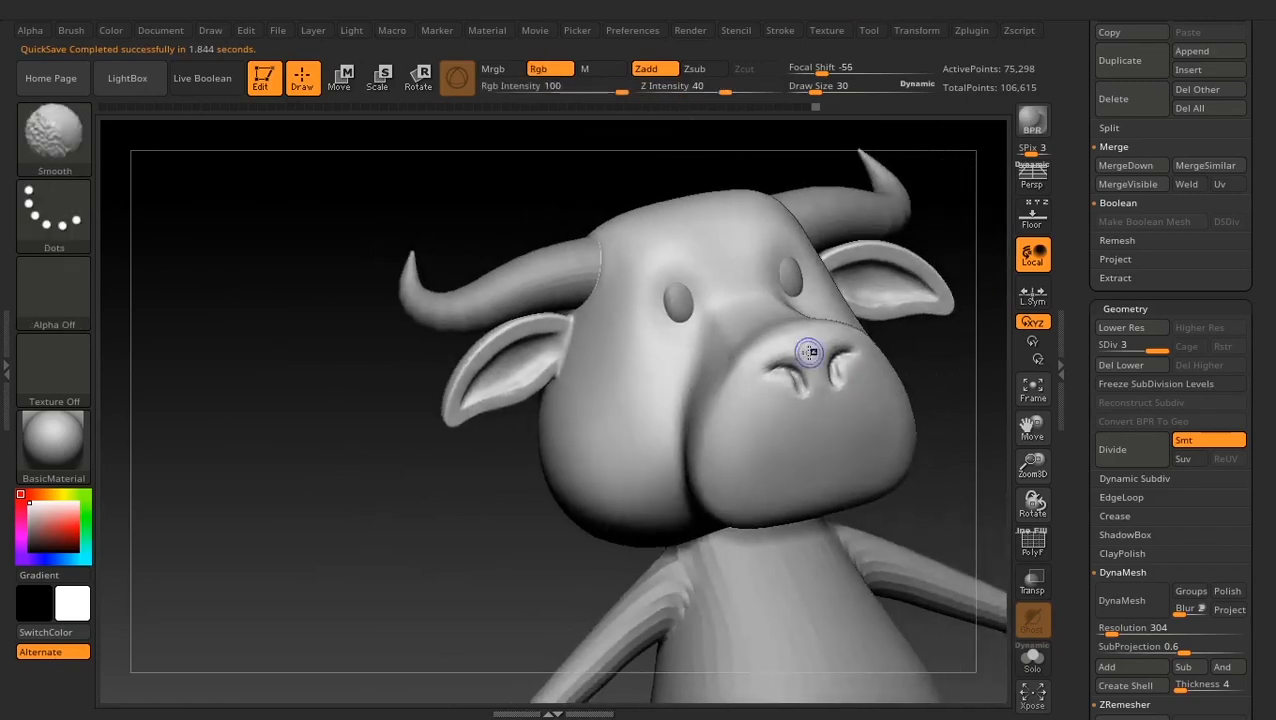
pyautogui.moveTo(868, 520); pyautogui.dragTo(918, 544)
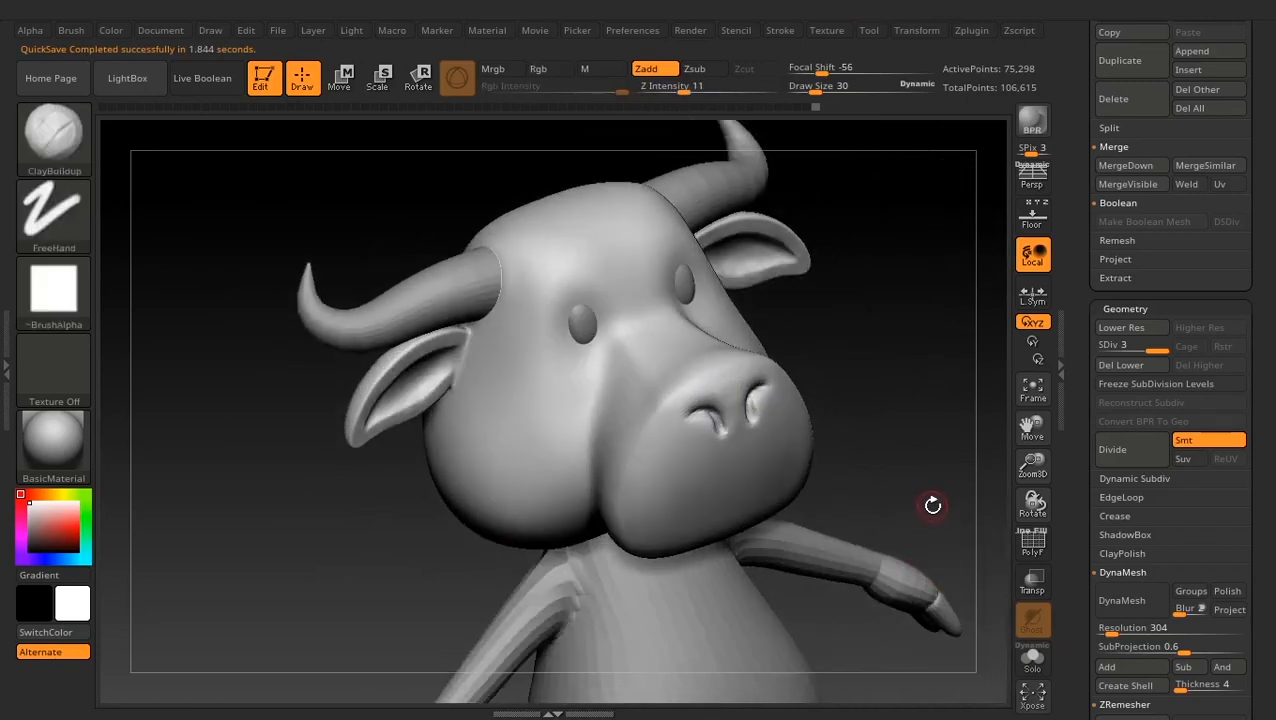
# Set up the DamStandard brush for the snout edges with draw size 100 and Z intensity 11
pyautogui.press('b')
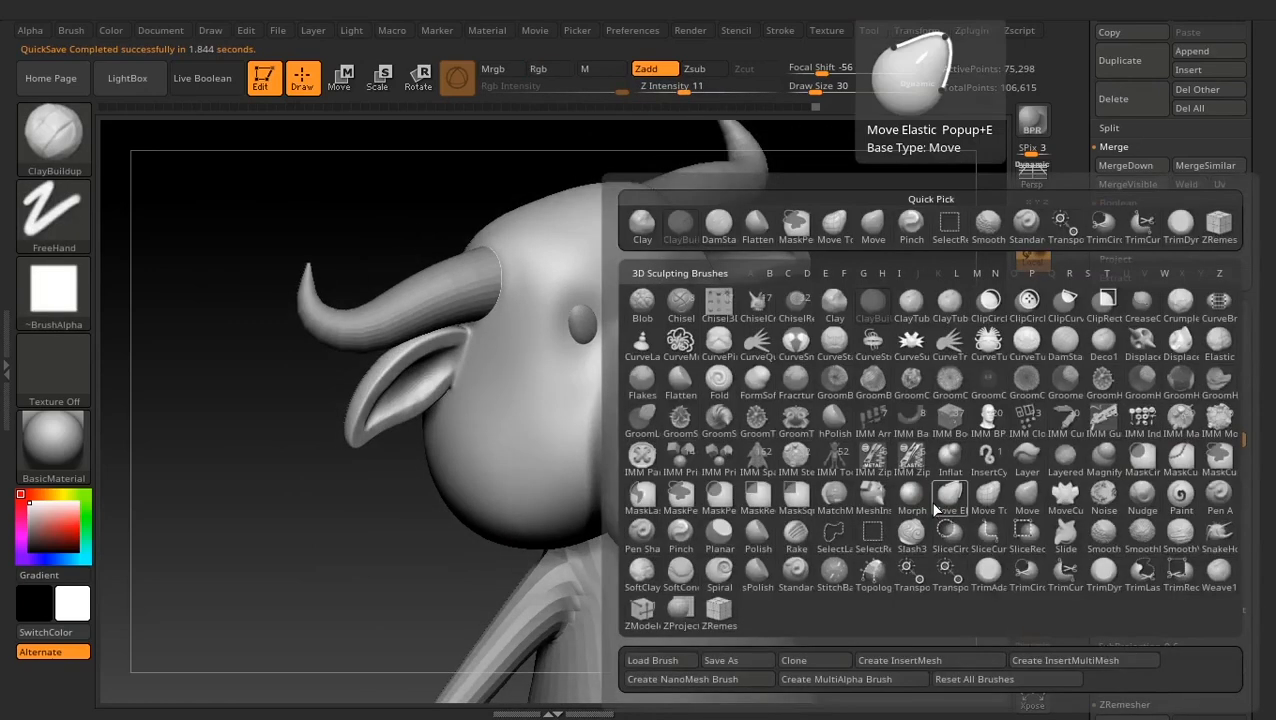
pyautogui.press('d')
pyautogui.press('s')
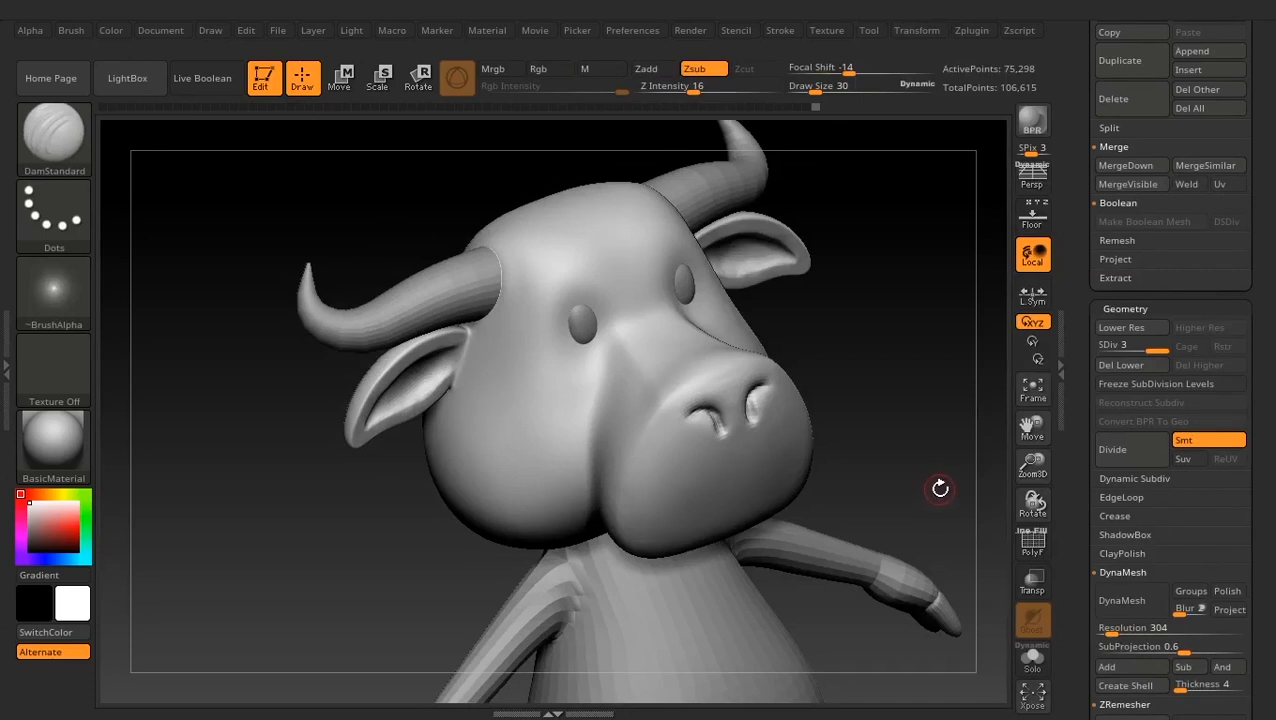
pyautogui.keyDown('alt'); pyautogui.moveTo(873, 333); pyautogui.dragTo(888, 385); pyautogui.keyUp('alt')
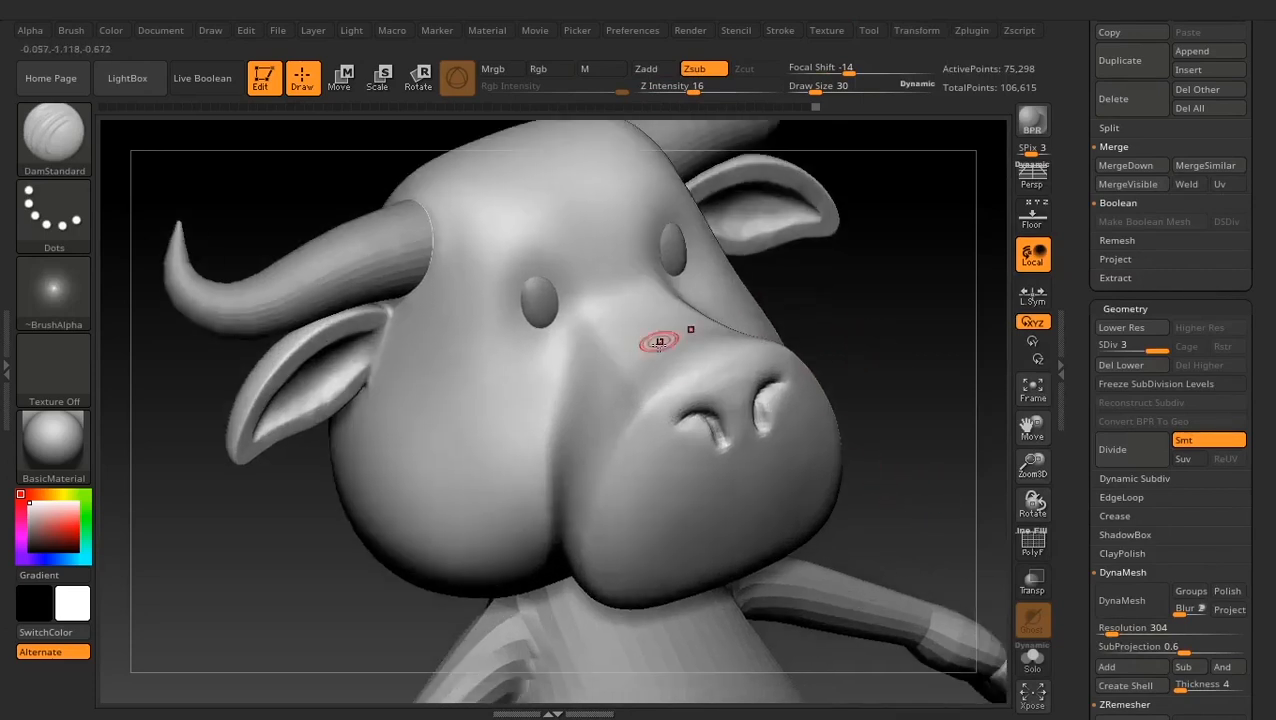
pyautogui.press('space')
pyautogui.moveTo(763, 329); pyautogui.dragTo(778, 326)
pyautogui.moveTo(880, 345)
pyautogui.mouseDown()
pyautogui.moveTo(900, 325)
pyautogui.moveTo(950, 322)
pyautogui.mouseUp()
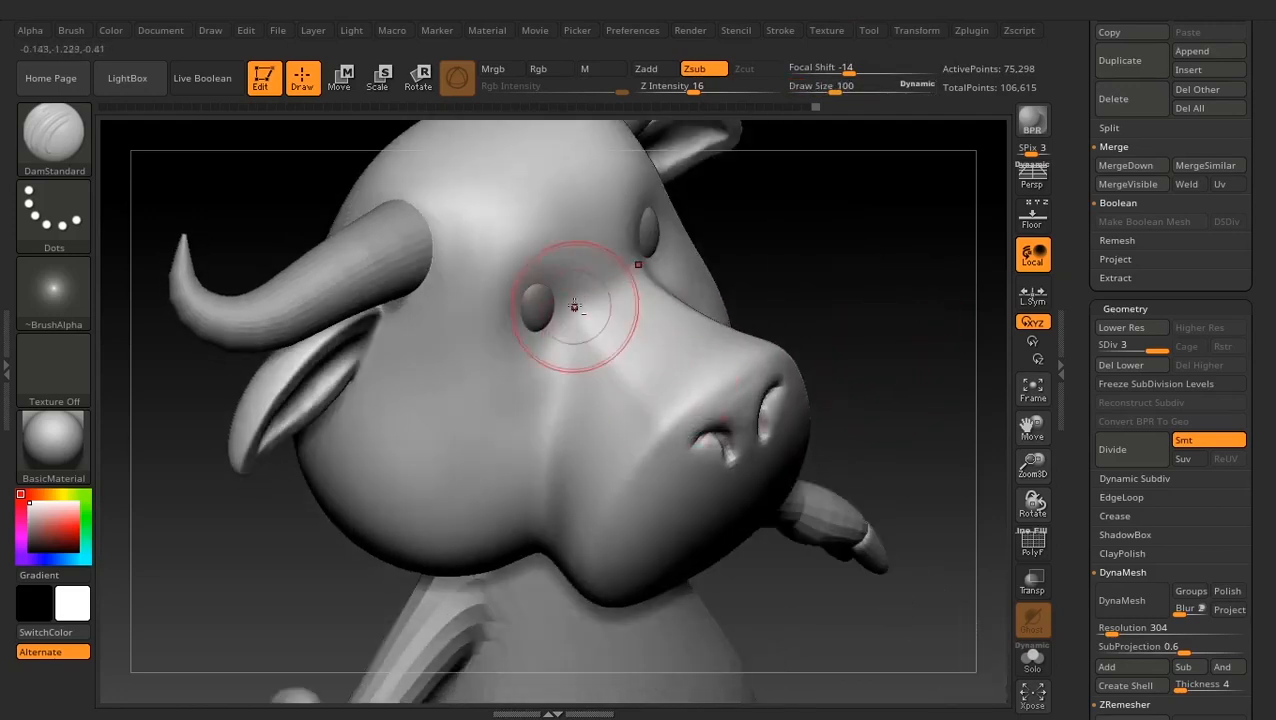
pyautogui.scroll(10, 680, 87)
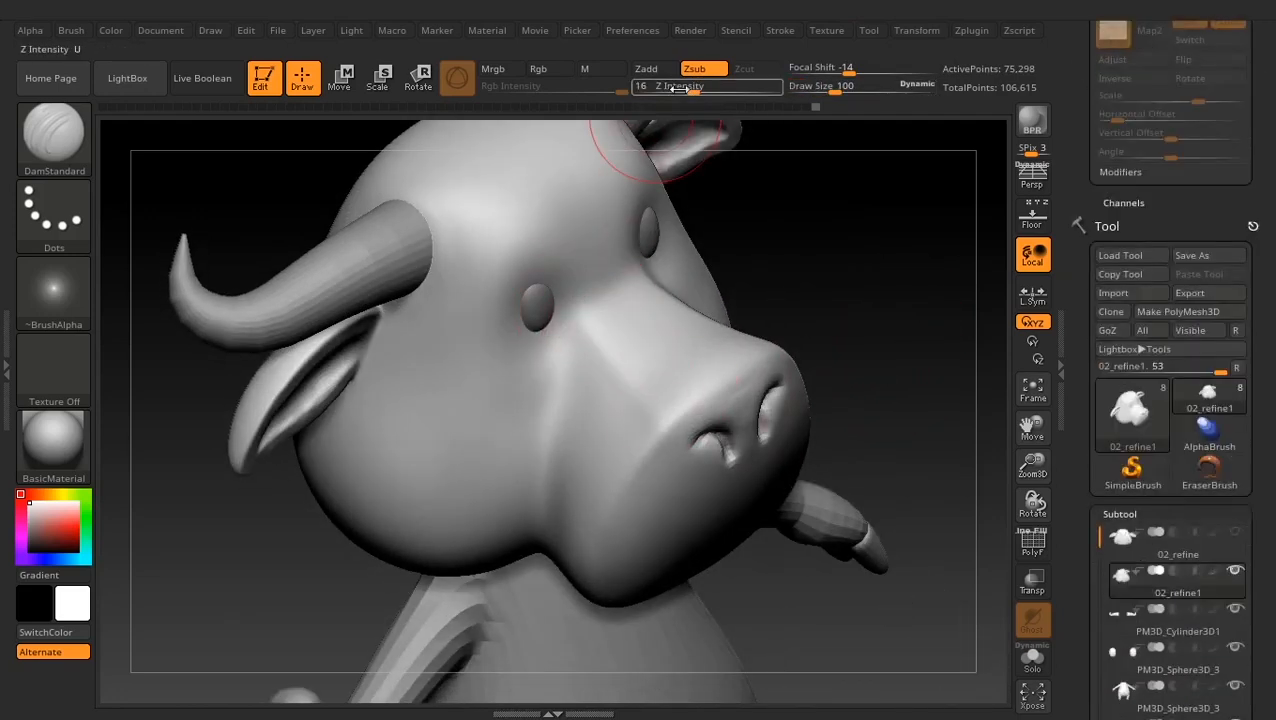
pyautogui.moveTo(689, 88); pyautogui.dragTo(684, 88)
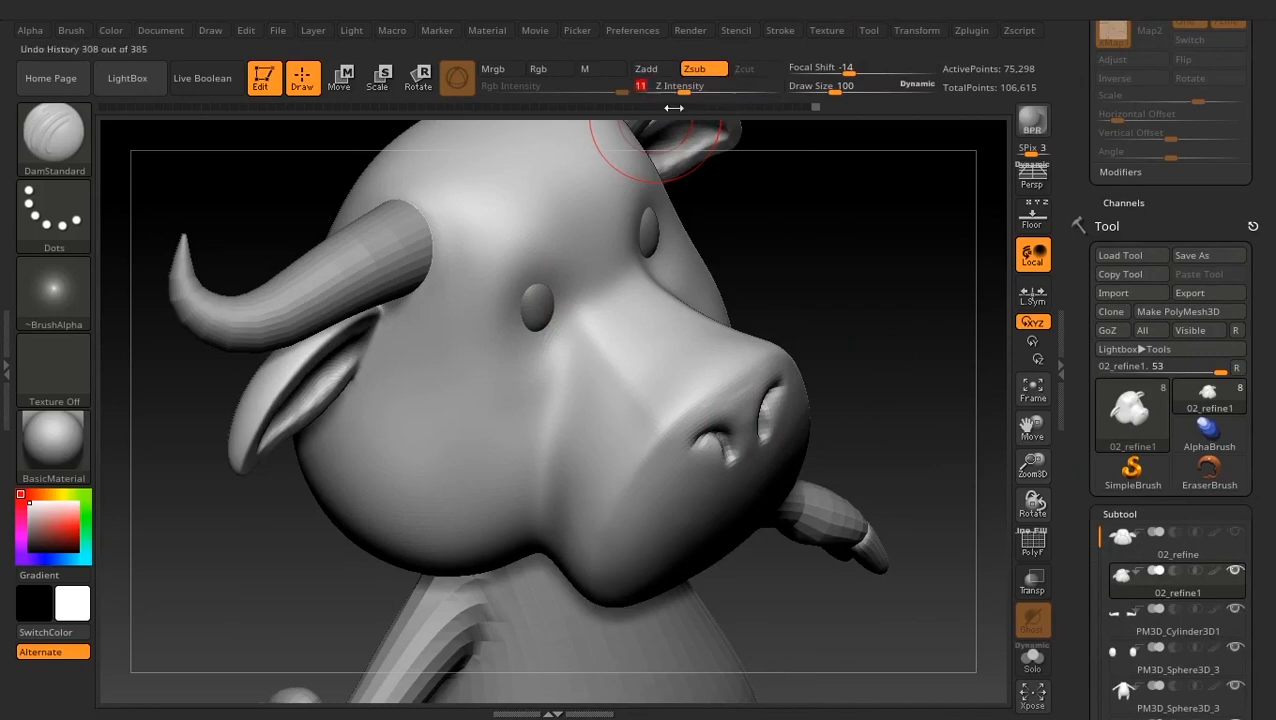
# Define the snout's upper edge above the nostril with DamStandard and smooth the side of the snout
pyautogui.moveTo(892, 401); pyautogui.dragTo(593, 331)
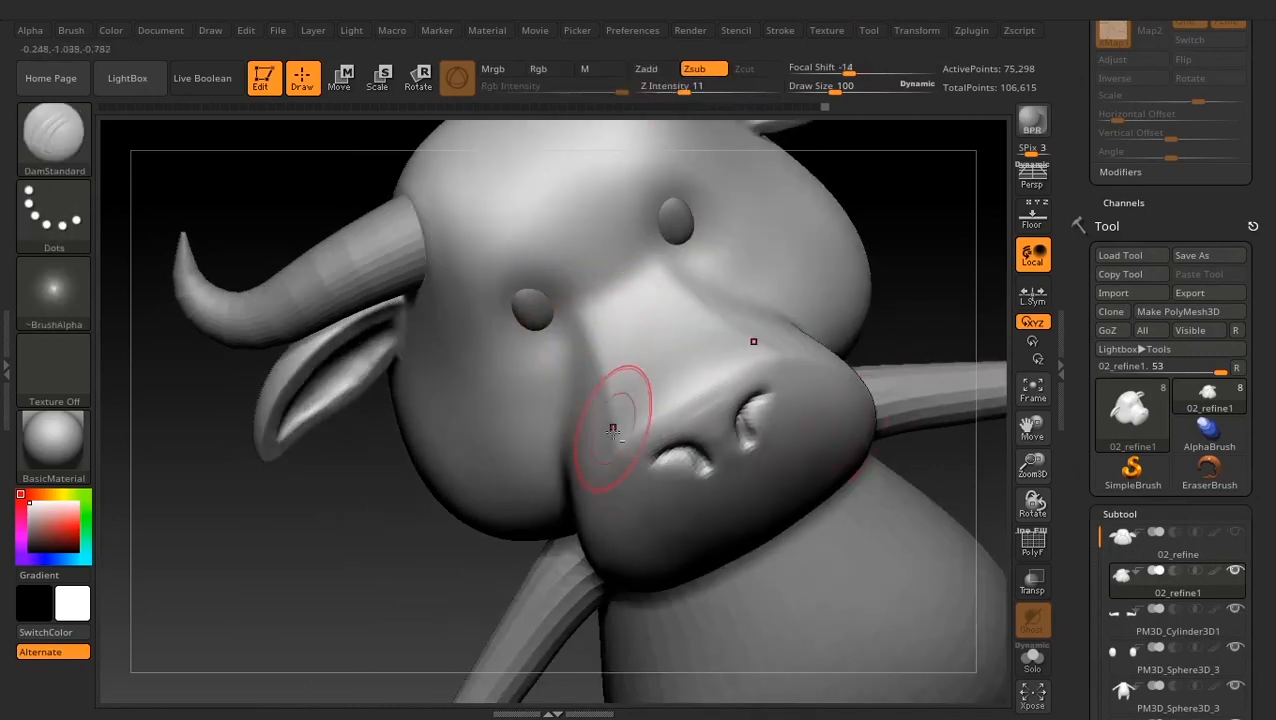
pyautogui.keyDown('shift'); pyautogui.moveTo(612, 424); pyautogui.dragTo(634, 390); pyautogui.keyUp('shift')
pyautogui.moveTo(892, 376); pyautogui.dragTo(832, 388)
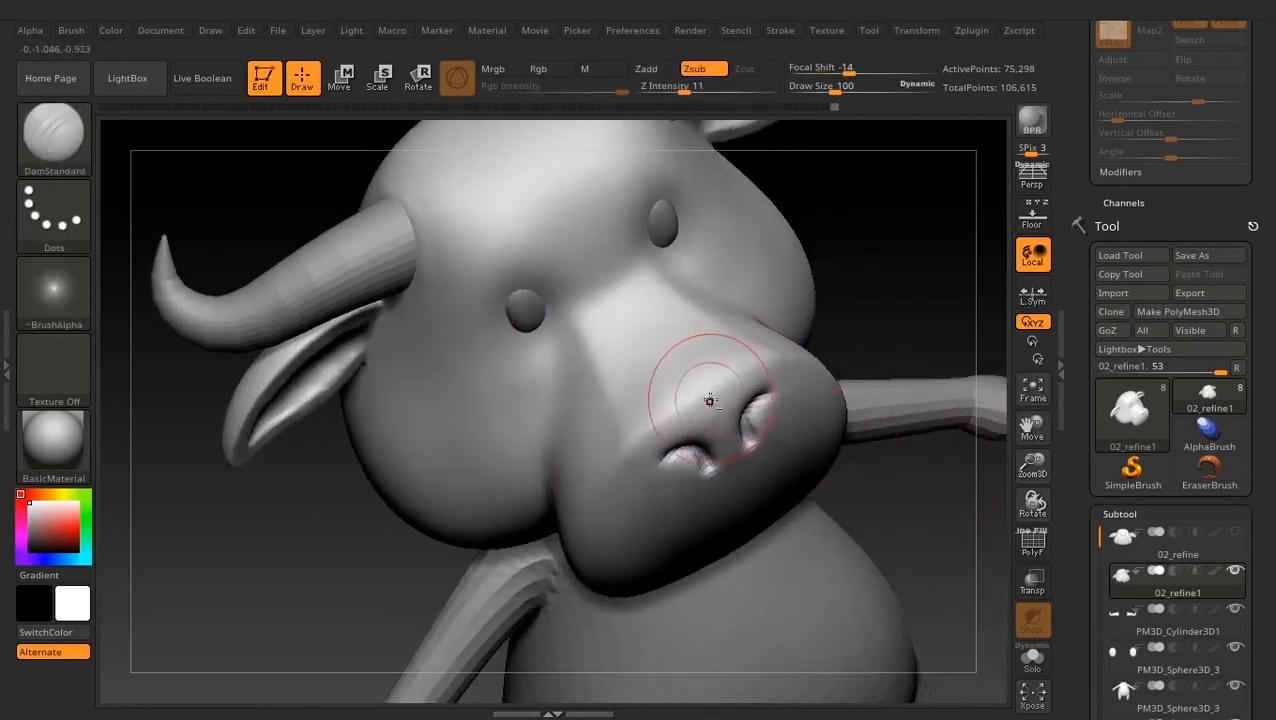
pyautogui.moveTo(709, 401); pyautogui.dragTo(629, 450)
pyautogui.moveTo(929, 536); pyautogui.dragTo(975, 555)
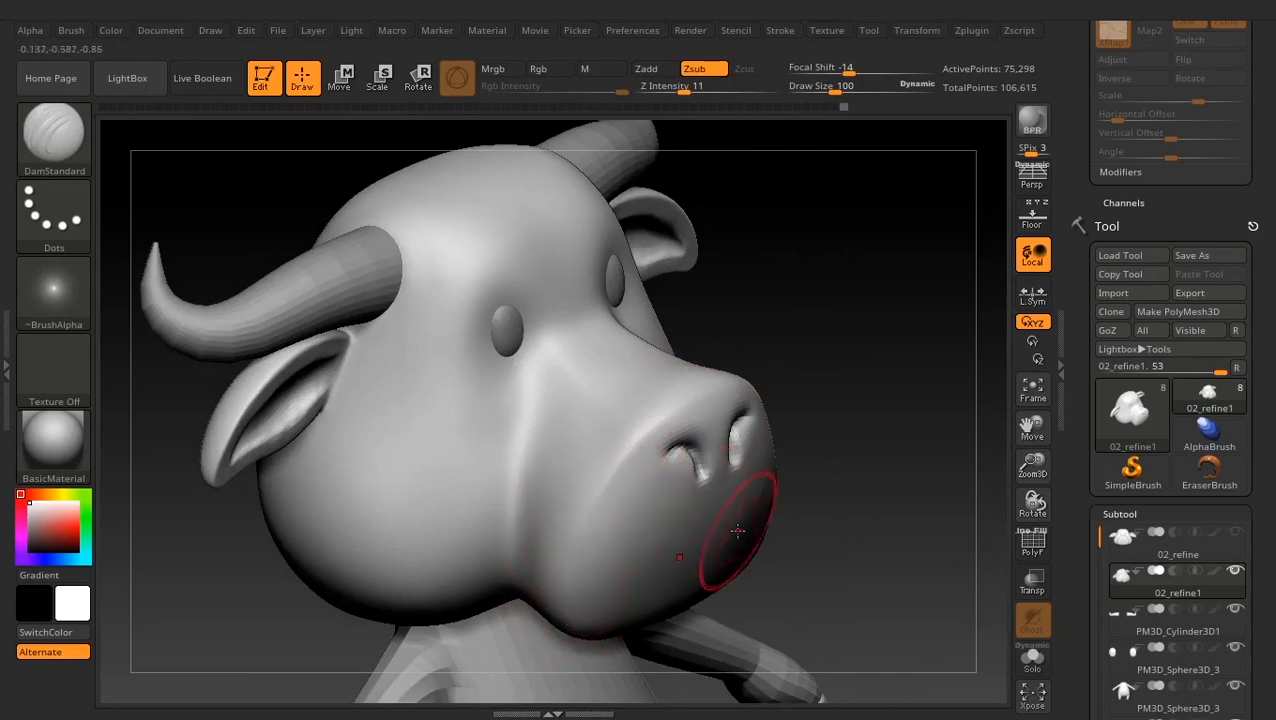
pyautogui.moveTo(735, 521); pyautogui.dragTo(726, 498, button='right')
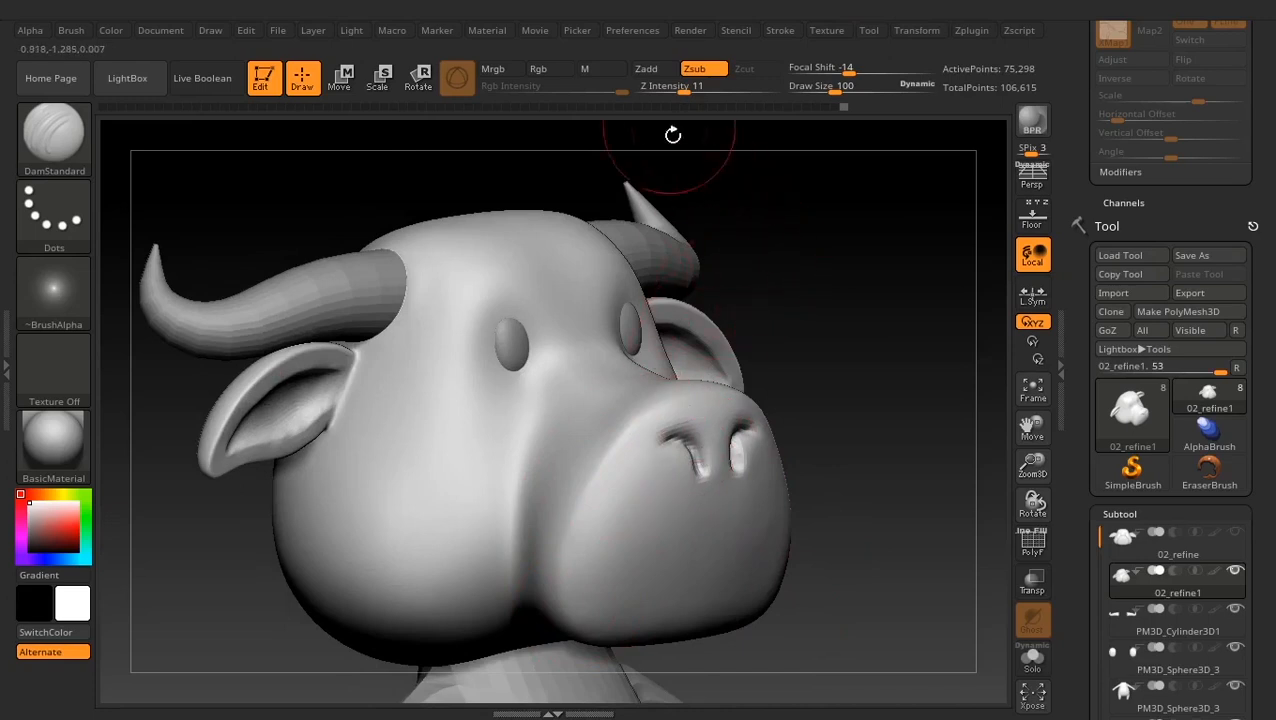
# Raise DamStandard's LazyRadius, try a stroke down the cheek below the eye, and undo it
pyautogui.click(784, 31)
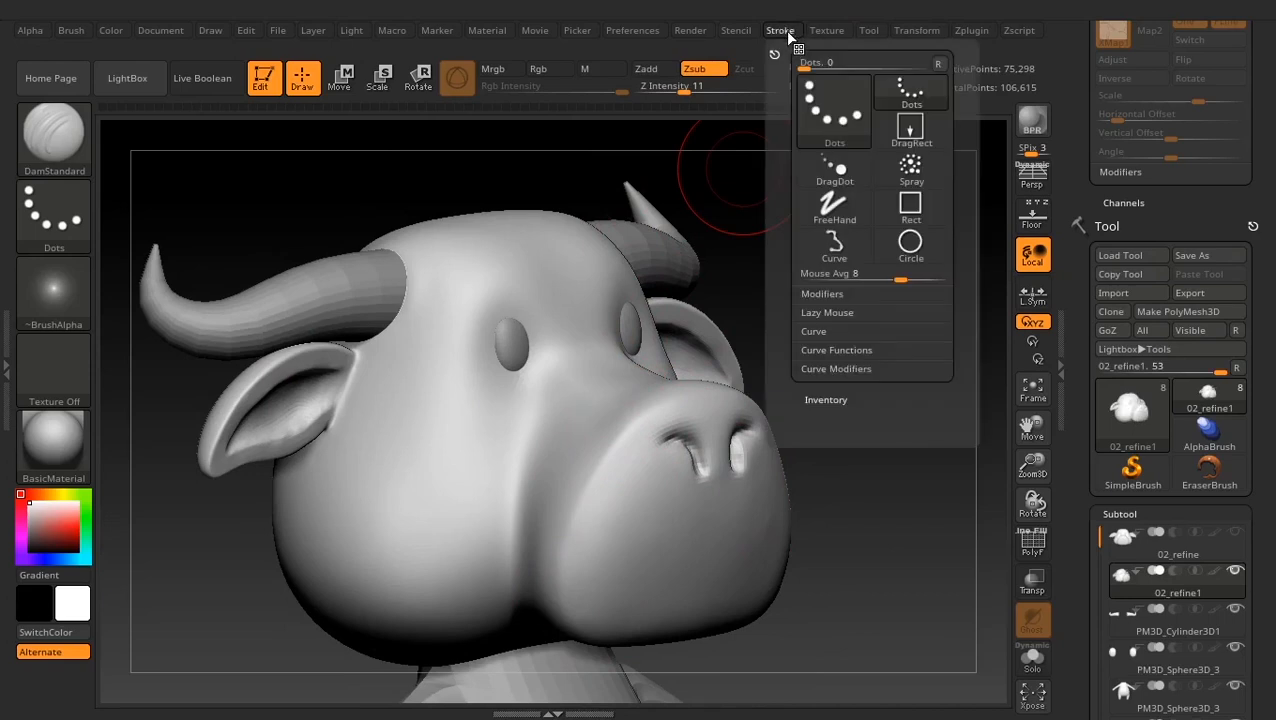
pyautogui.click(827, 313)
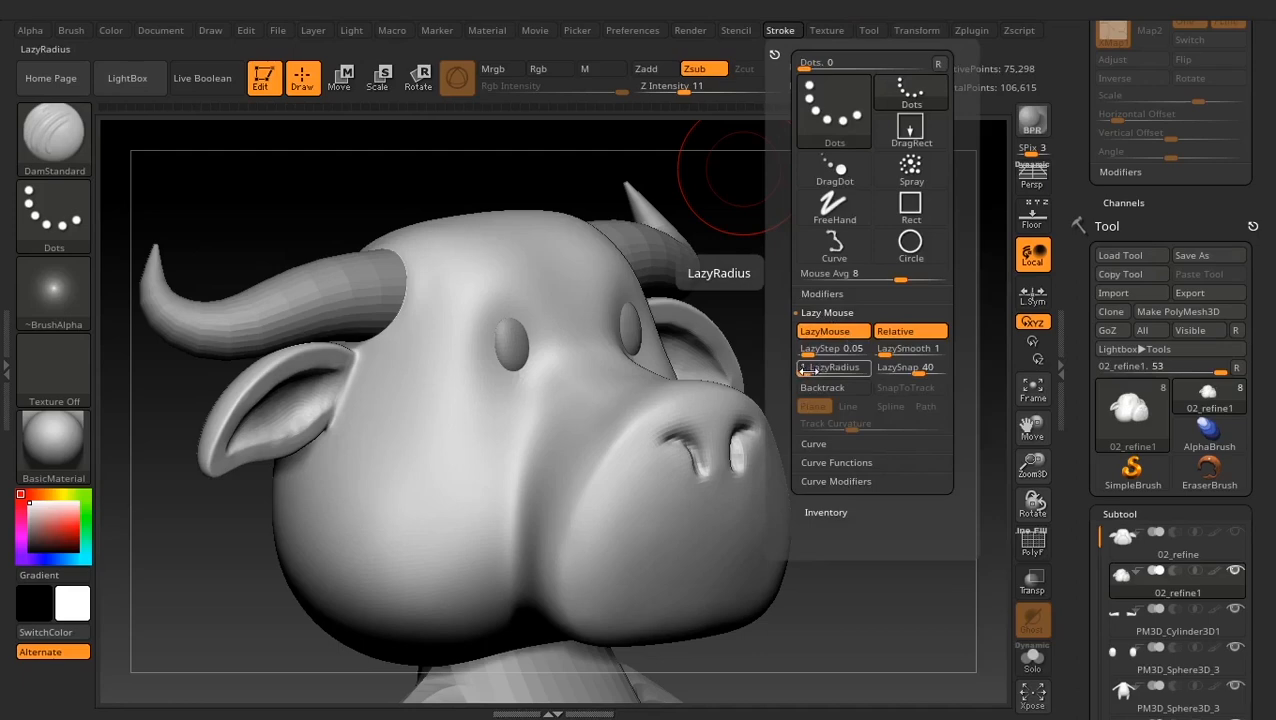
pyautogui.moveTo(809, 371); pyautogui.dragTo(819, 369)
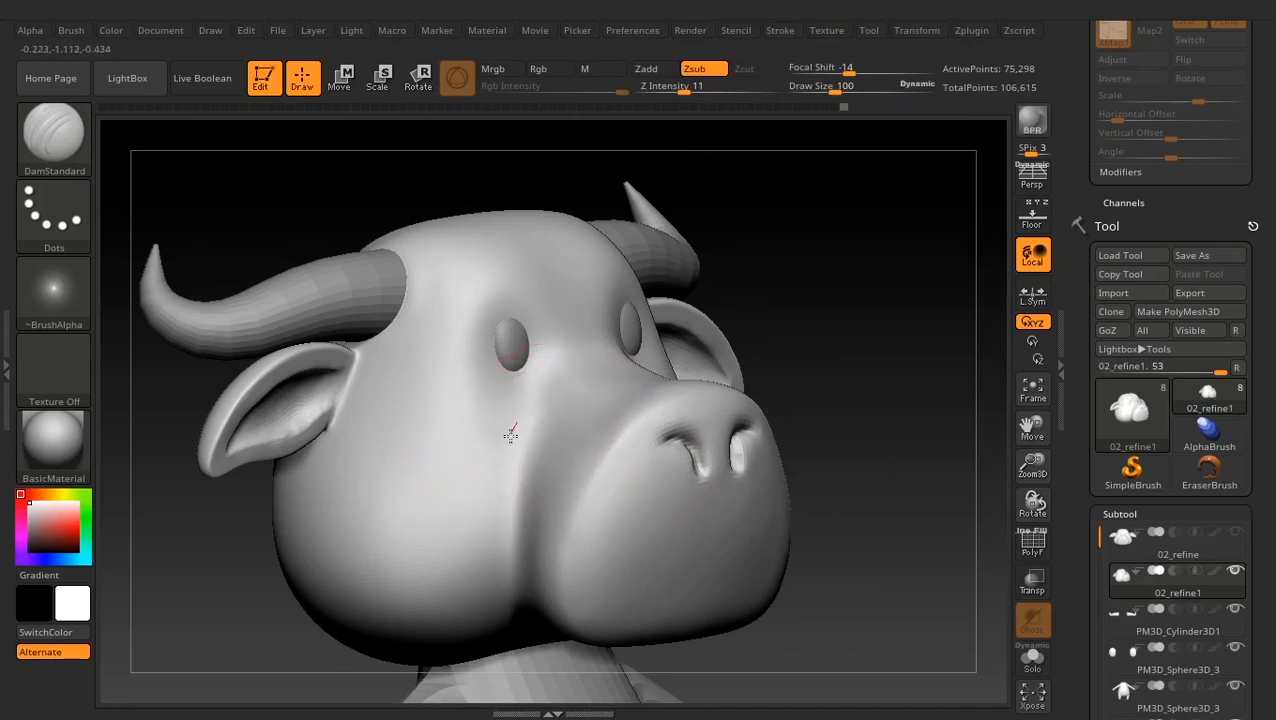
pyautogui.moveTo(502, 467); pyautogui.dragTo(452, 517)
pyautogui.hotkey('ctrl', 'z')
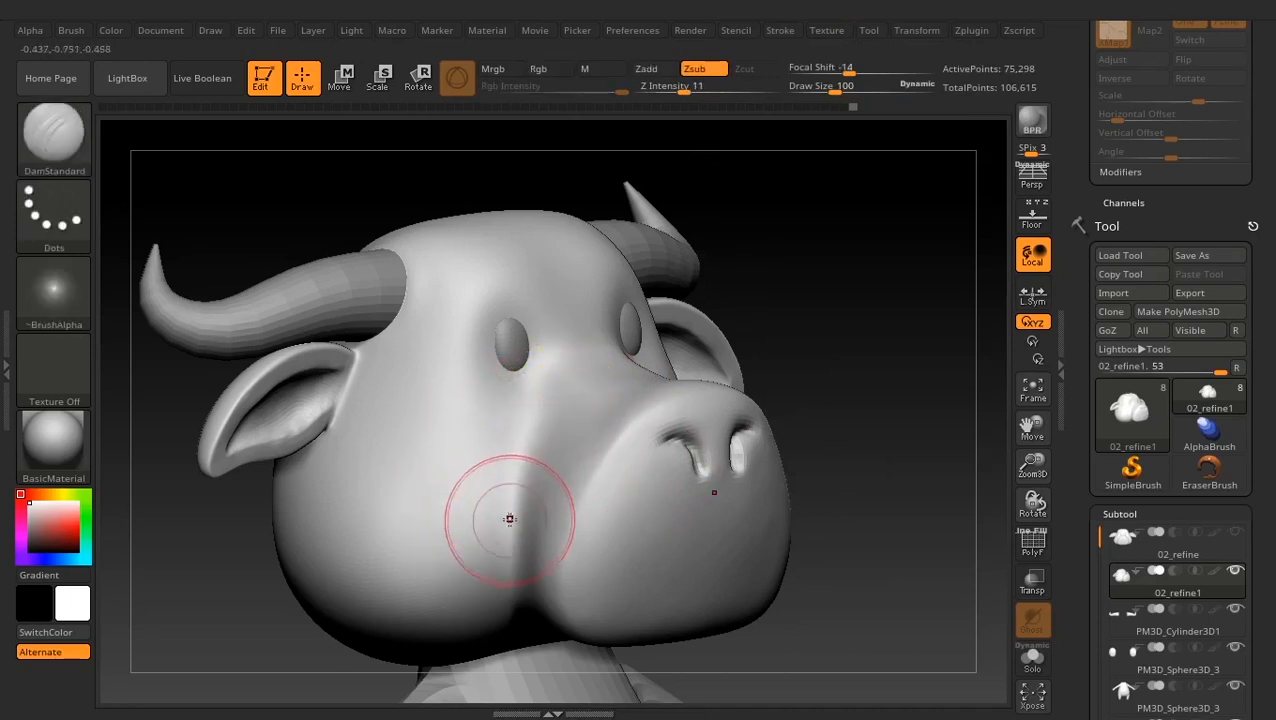
# Test a curved cheek stroke below the eye at Z intensity 44 and undo it
pyautogui.moveTo(682, 88); pyautogui.dragTo(728, 90)
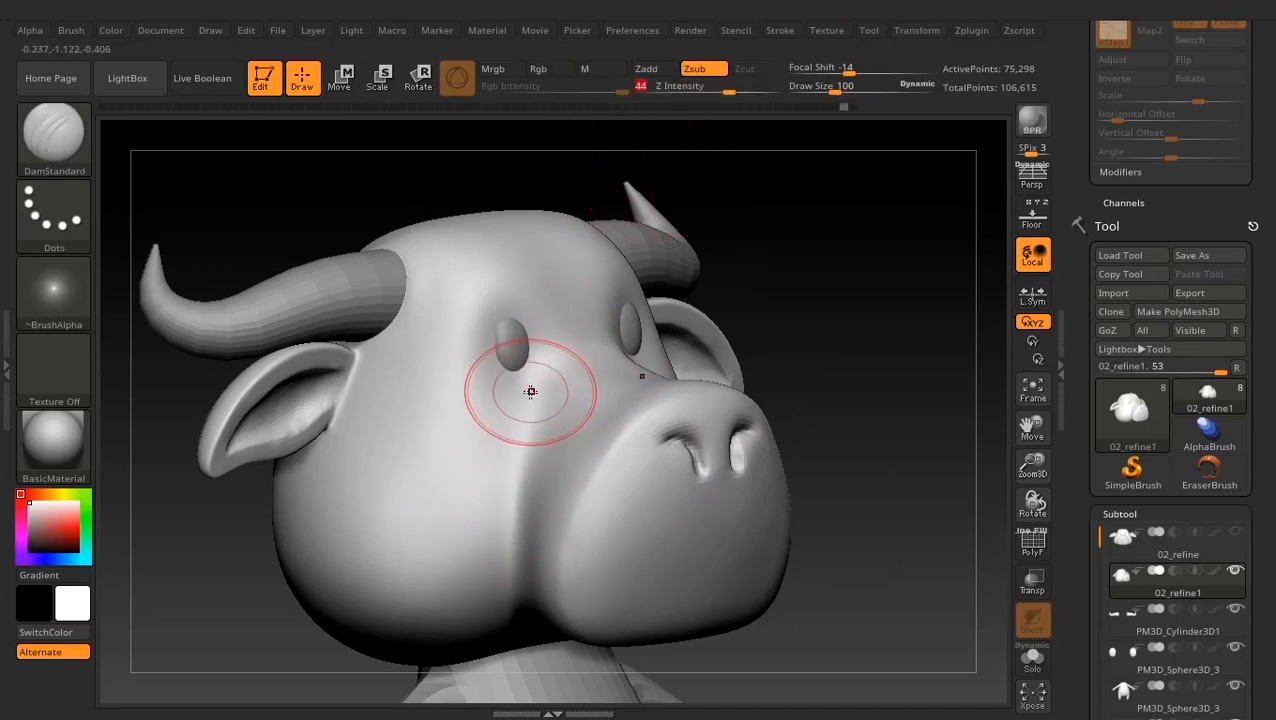
pyautogui.moveTo(524, 398); pyautogui.dragTo(503, 420)
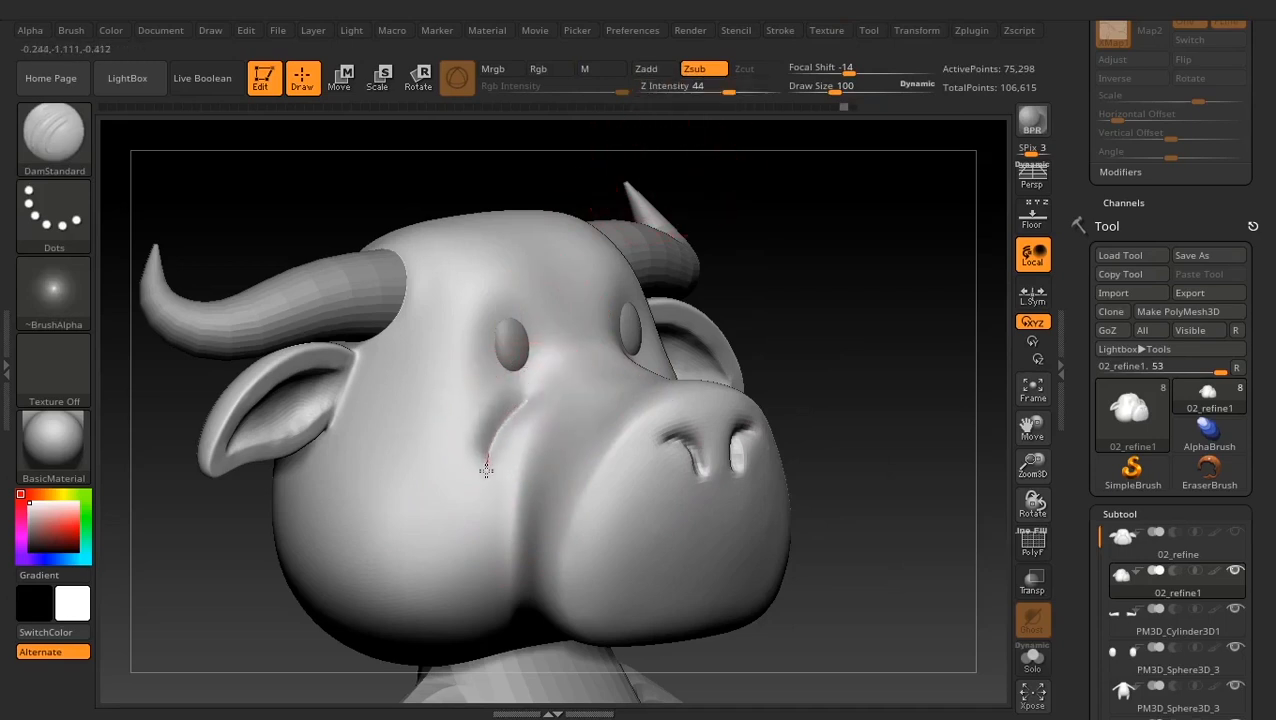
pyautogui.moveTo(485, 498)
pyautogui.mouseDown()
pyautogui.moveTo(480, 522)
pyautogui.moveTo(440, 541)
pyautogui.moveTo(423, 521)
pyautogui.mouseUp()
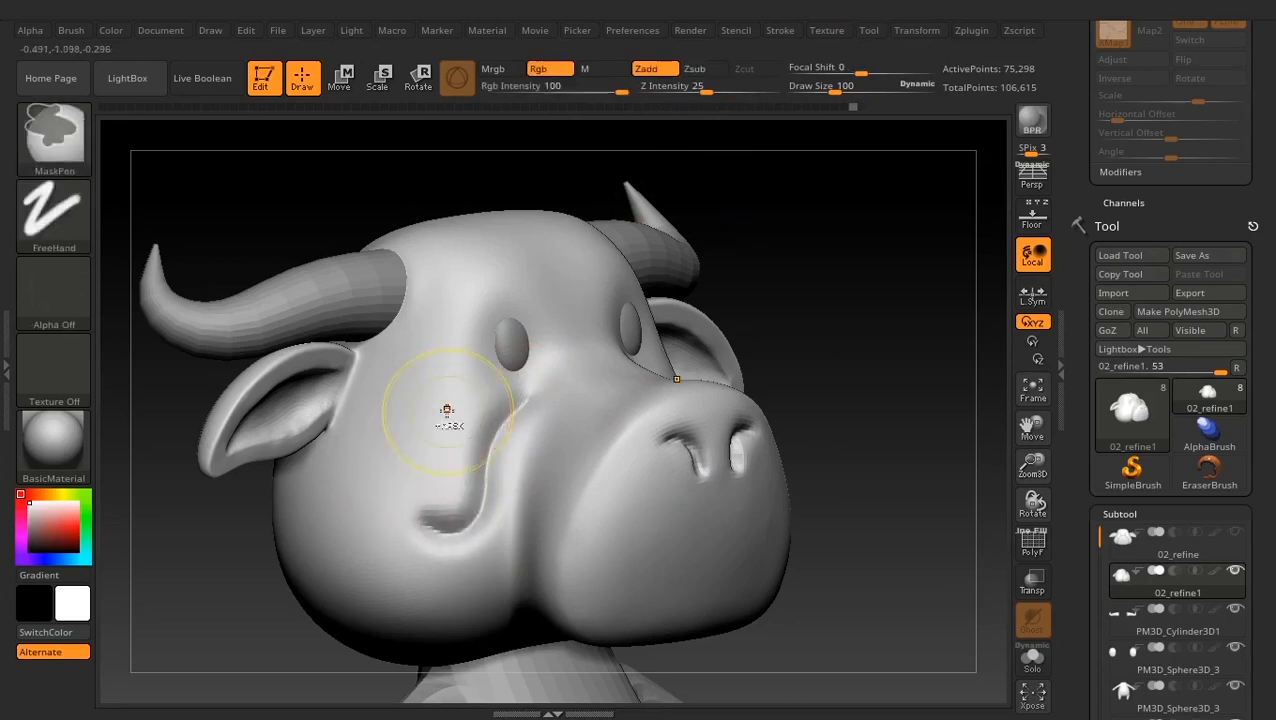
pyautogui.hotkey('ctrl', 'z')
# Set the LazyRadius to 25, test a looping stroke on the cheek, and undo it
pyautogui.click(778, 31)
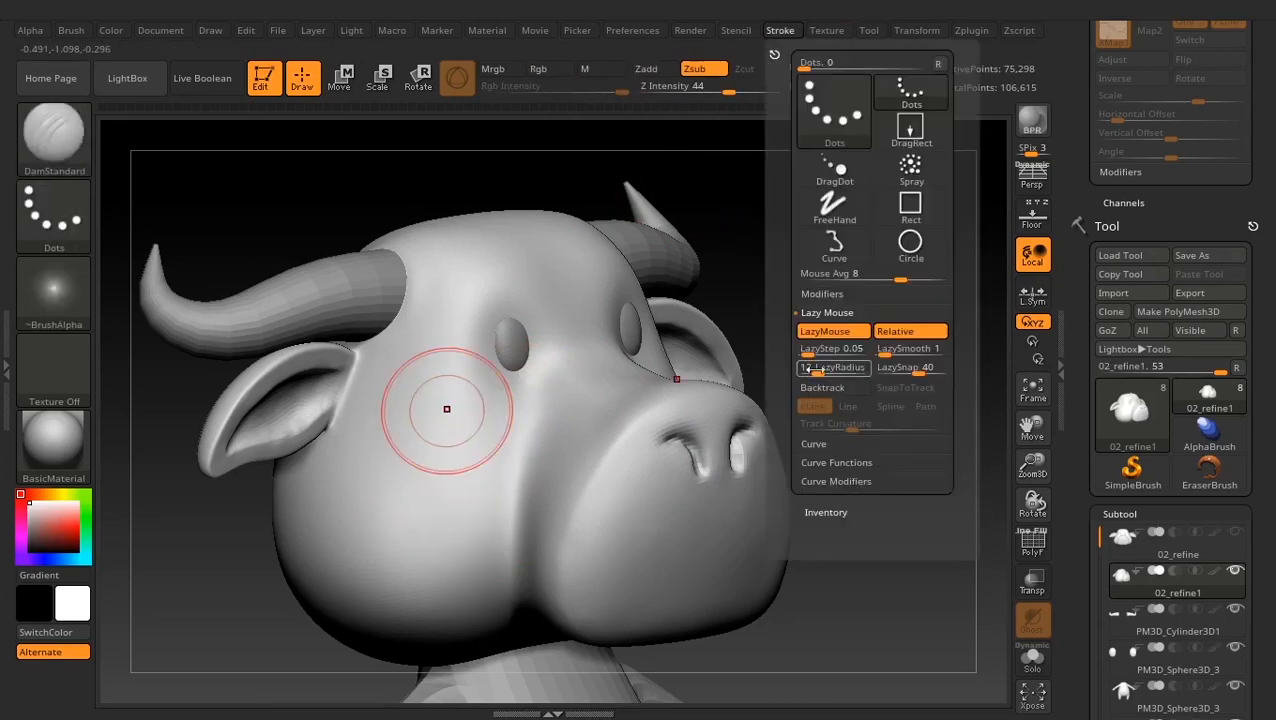
pyautogui.moveTo(808, 369); pyautogui.dragTo(824, 371)
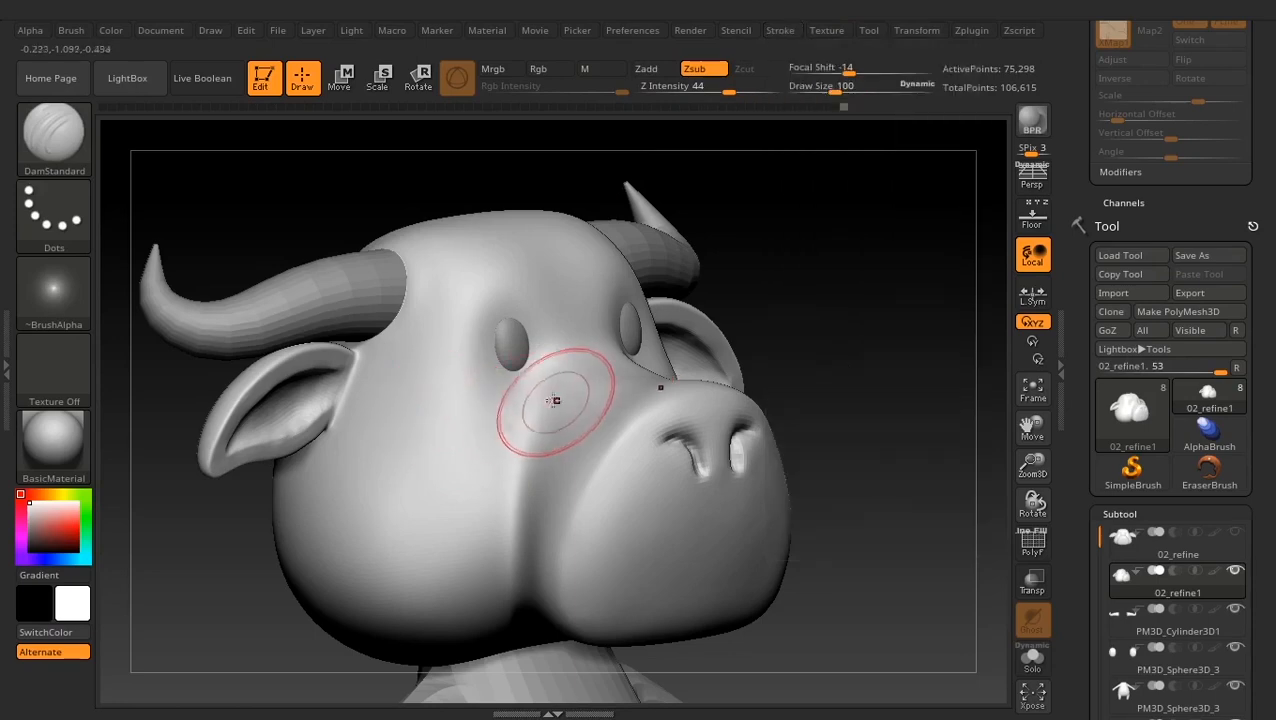
pyautogui.moveTo(537, 375); pyautogui.dragTo(462, 448)
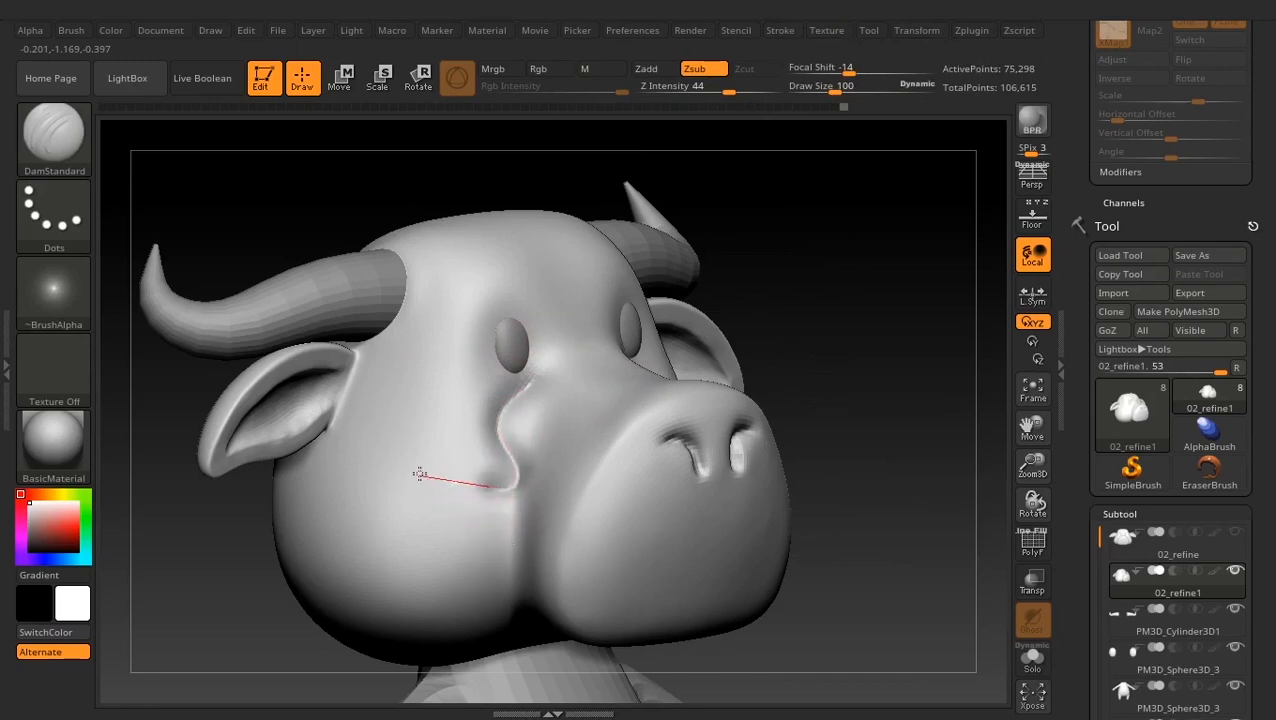
pyautogui.moveTo(428, 447)
pyautogui.mouseDown()
pyautogui.moveTo(437, 405)
pyautogui.moveTo(496, 346)
pyautogui.mouseUp()
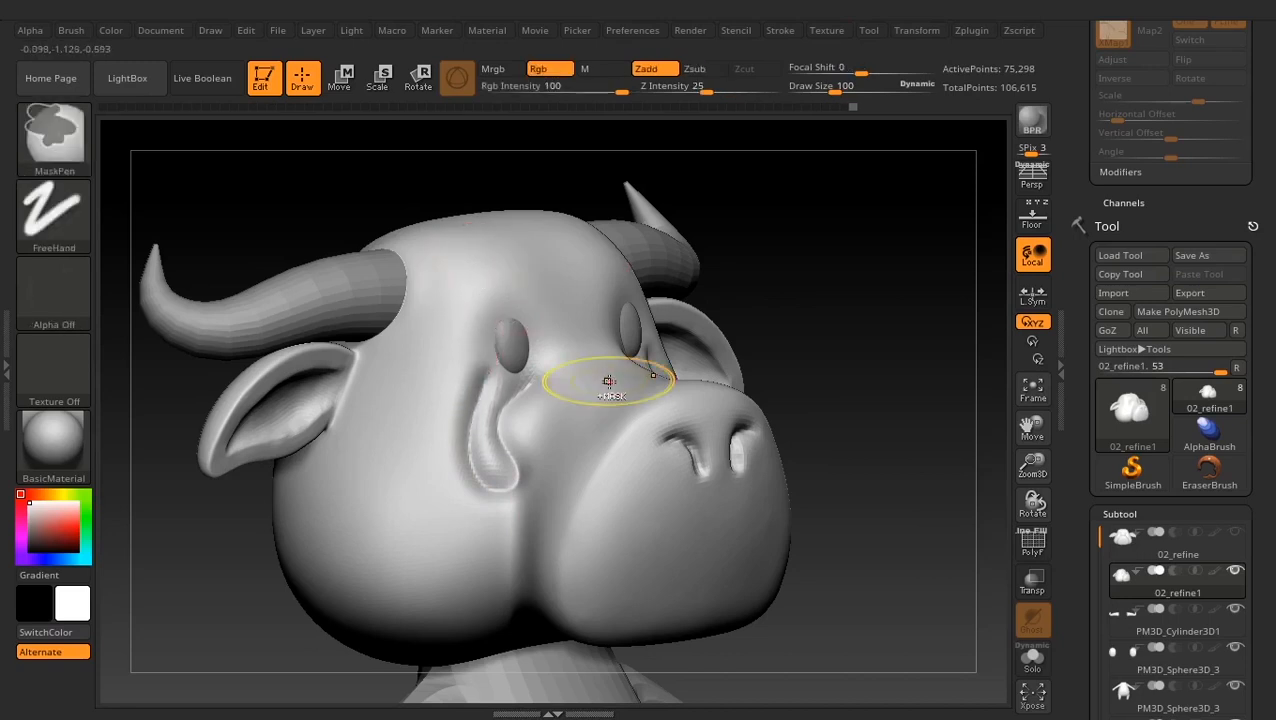
pyautogui.hotkey('ctrl', 'z')
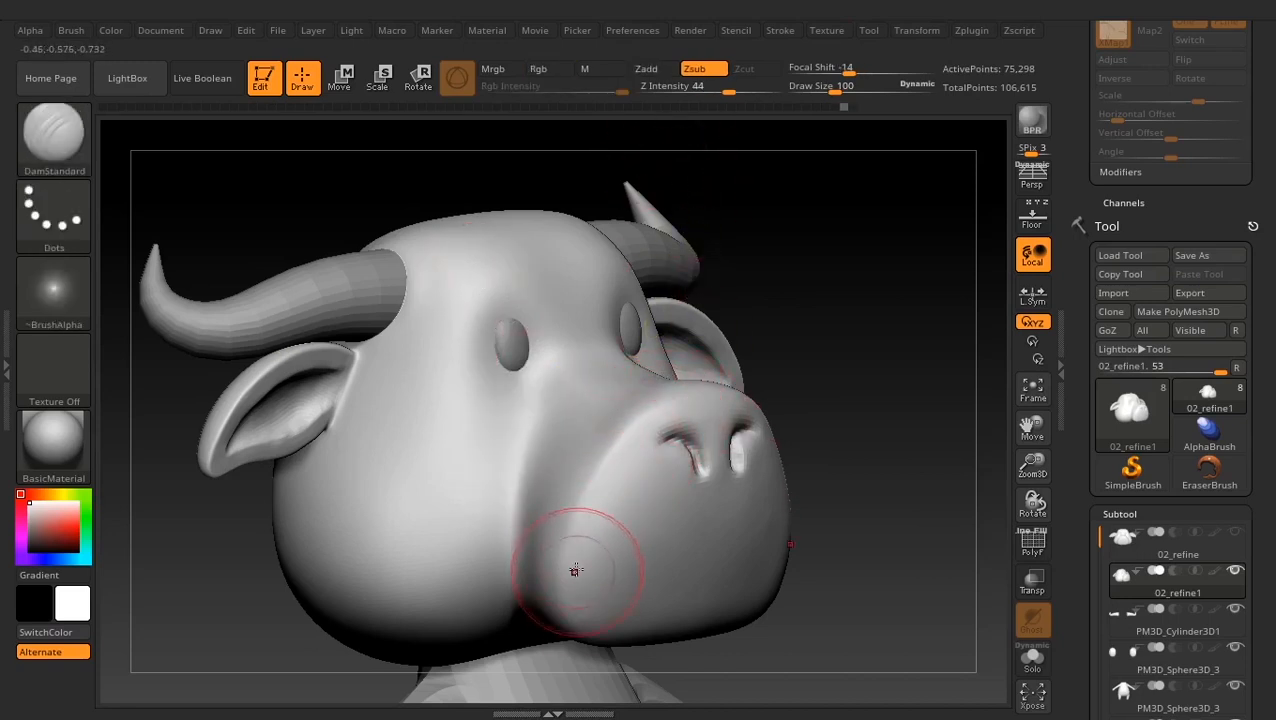
# Lower the LazyRadius, test it with a diagonal stroke across the cheek, and undo the stroke
pyautogui.click(778, 30)
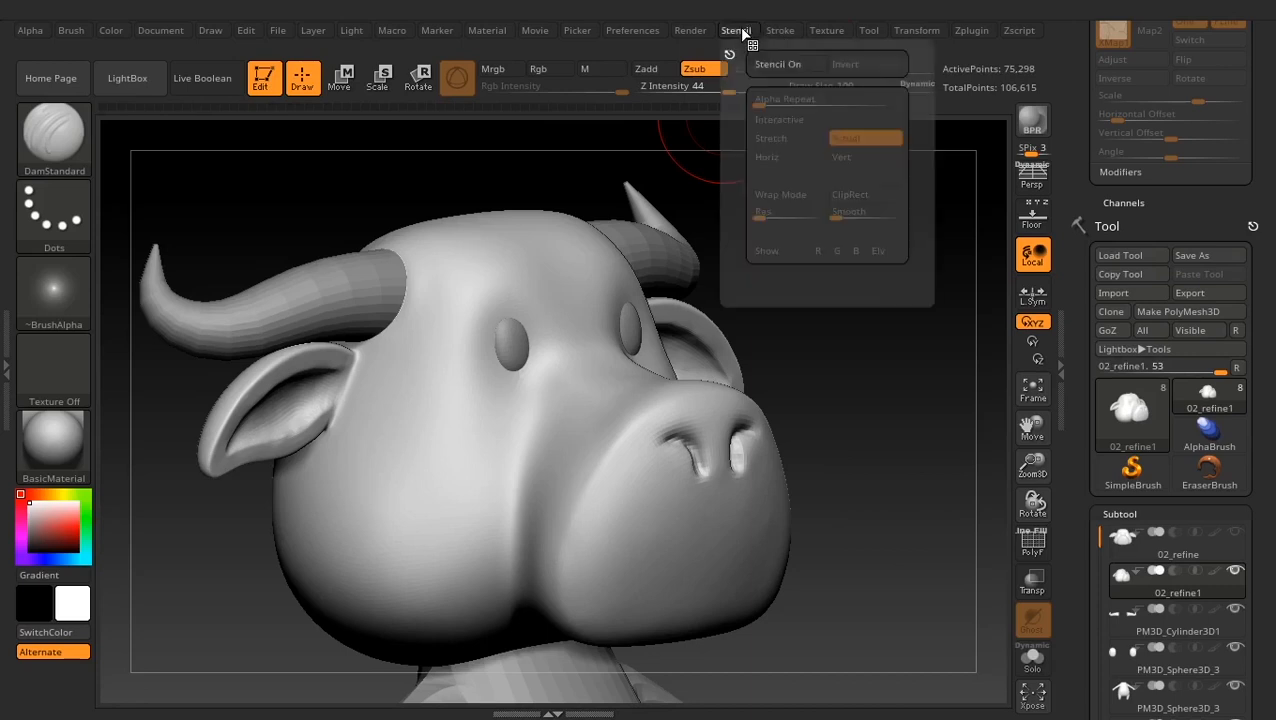
pyautogui.moveTo(828, 368); pyautogui.dragTo(820, 369)
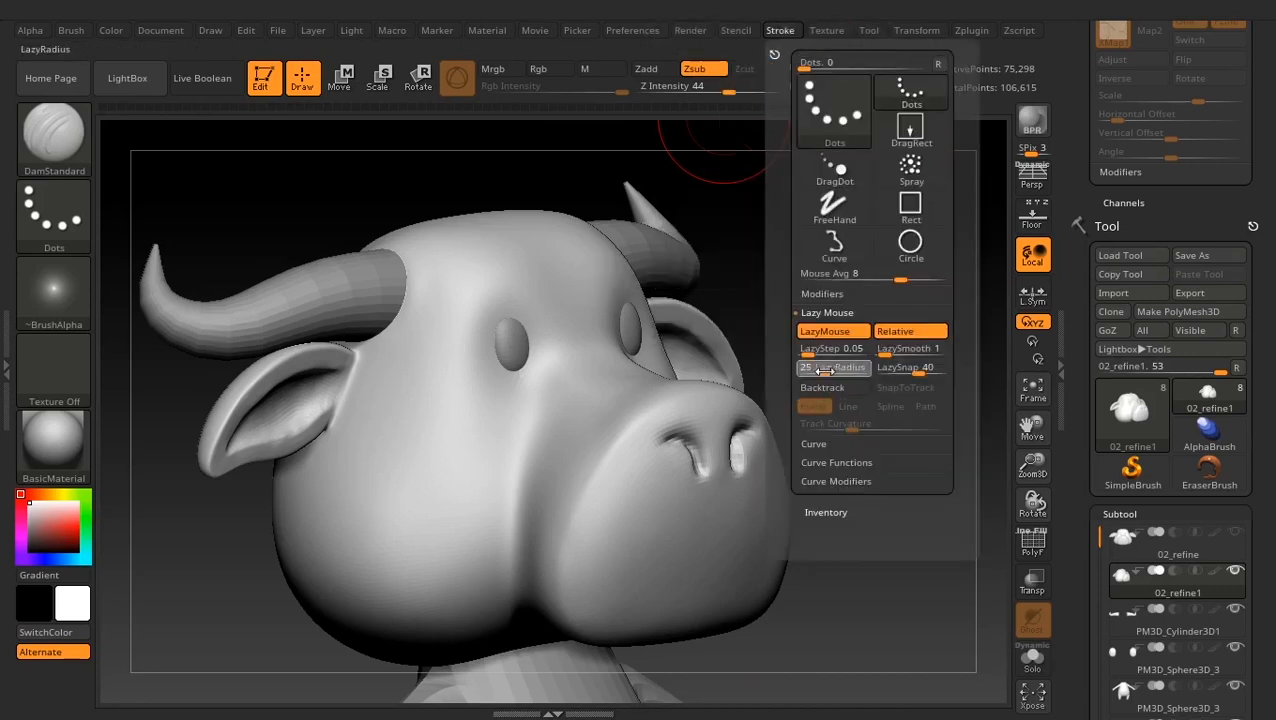
pyautogui.moveTo(514, 425)
pyautogui.mouseDown()
pyautogui.moveTo(413, 533)
pyautogui.moveTo(409, 522)
pyautogui.mouseUp()
pyautogui.hotkey('ctrl', 'z')
# Carve the edge of the snout from its top to its underside with DamStandard at Z intensity 14 and smooth its upper part
pyautogui.moveTo(786, 436); pyautogui.dragTo(806, 285)
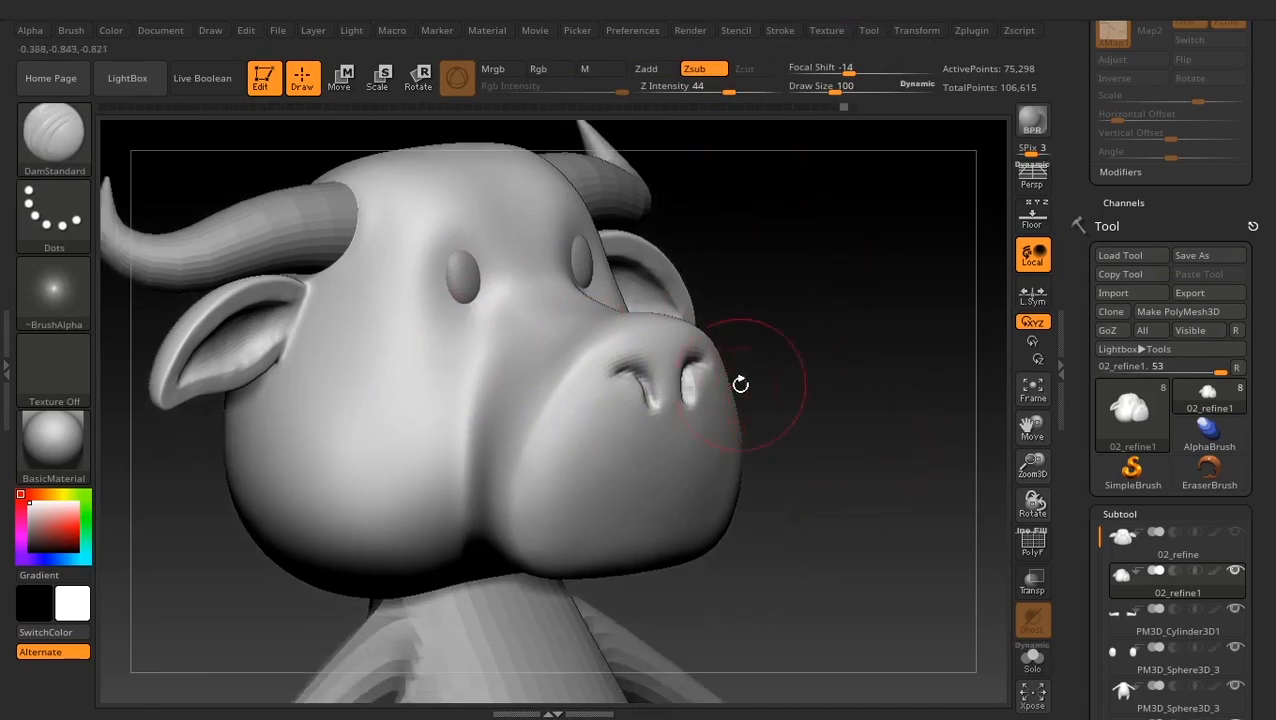
pyautogui.moveTo(728, 89); pyautogui.dragTo(690, 90)
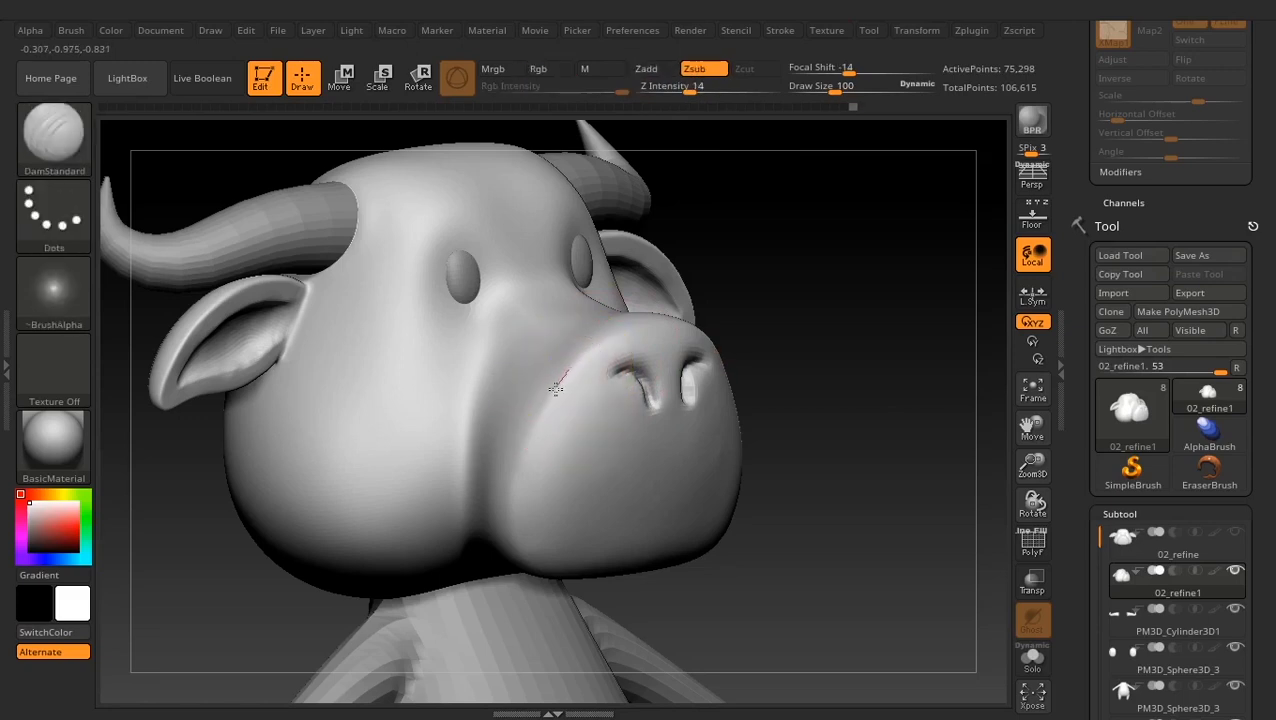
pyautogui.moveTo(531, 557); pyautogui.dragTo(518, 439, button='right')
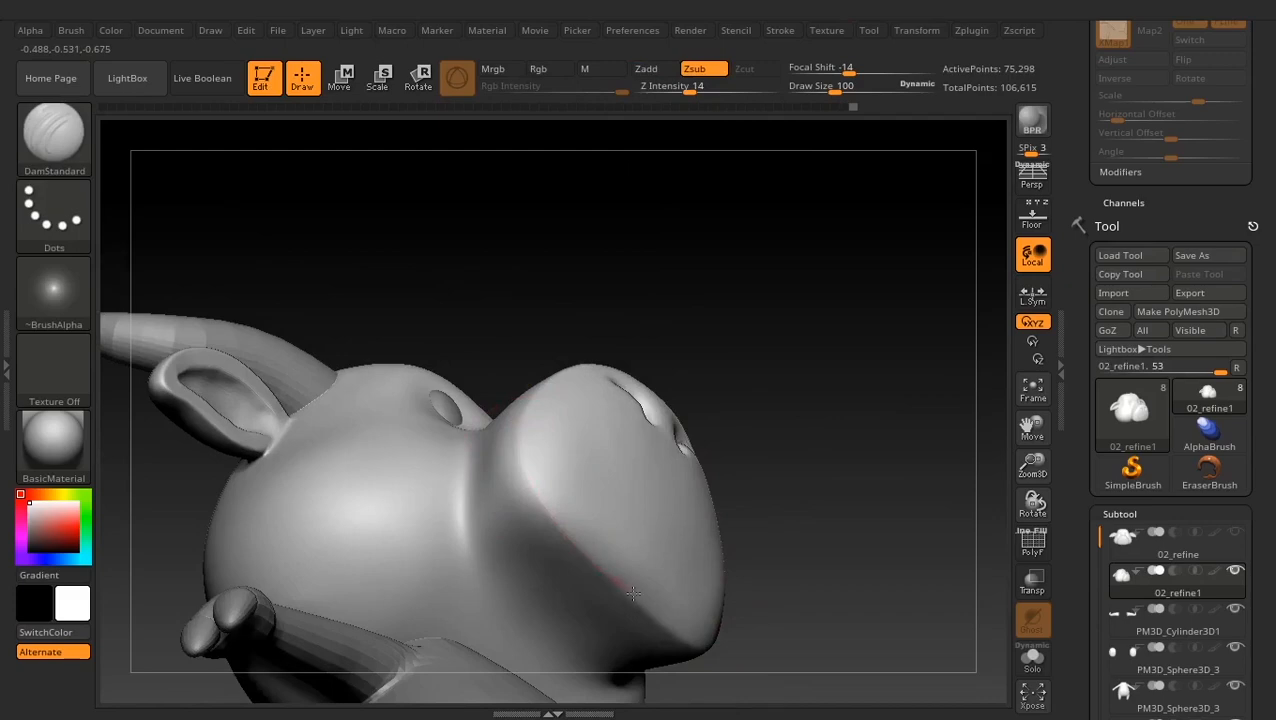
pyautogui.press('shift')
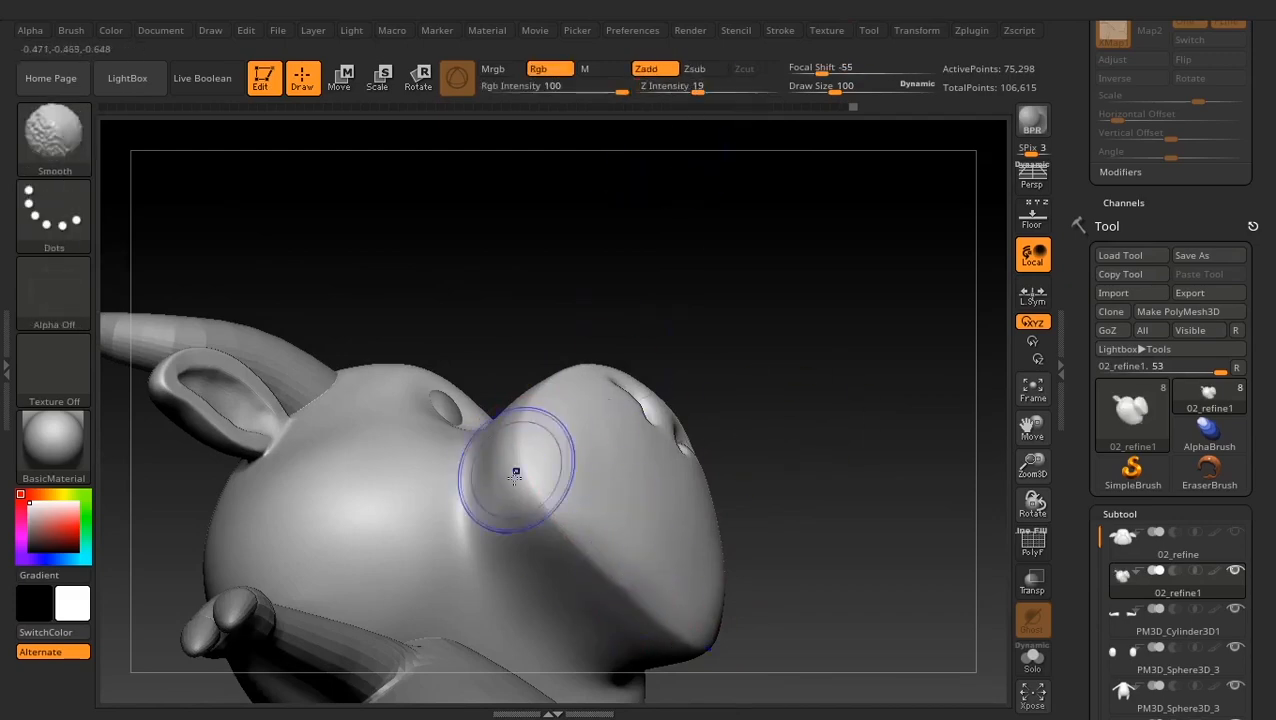
pyautogui.moveTo(515, 476); pyautogui.dragTo(467, 279)
# Carve the crease between the ear's rim and hollow with DamStandard at draw size 35 and smooth the upper rim
pyautogui.moveTo(800, 300)
pyautogui.mouseDown()
pyautogui.moveTo(382, 476)
pyautogui.moveTo(399, 404)
pyautogui.moveTo(421, 538)
pyautogui.mouseUp()
pyautogui.press('space')
pyautogui.moveTo(536, 410); pyautogui.dragTo(515, 410)
pyautogui.moveTo(419, 576); pyautogui.dragTo(427, 541)
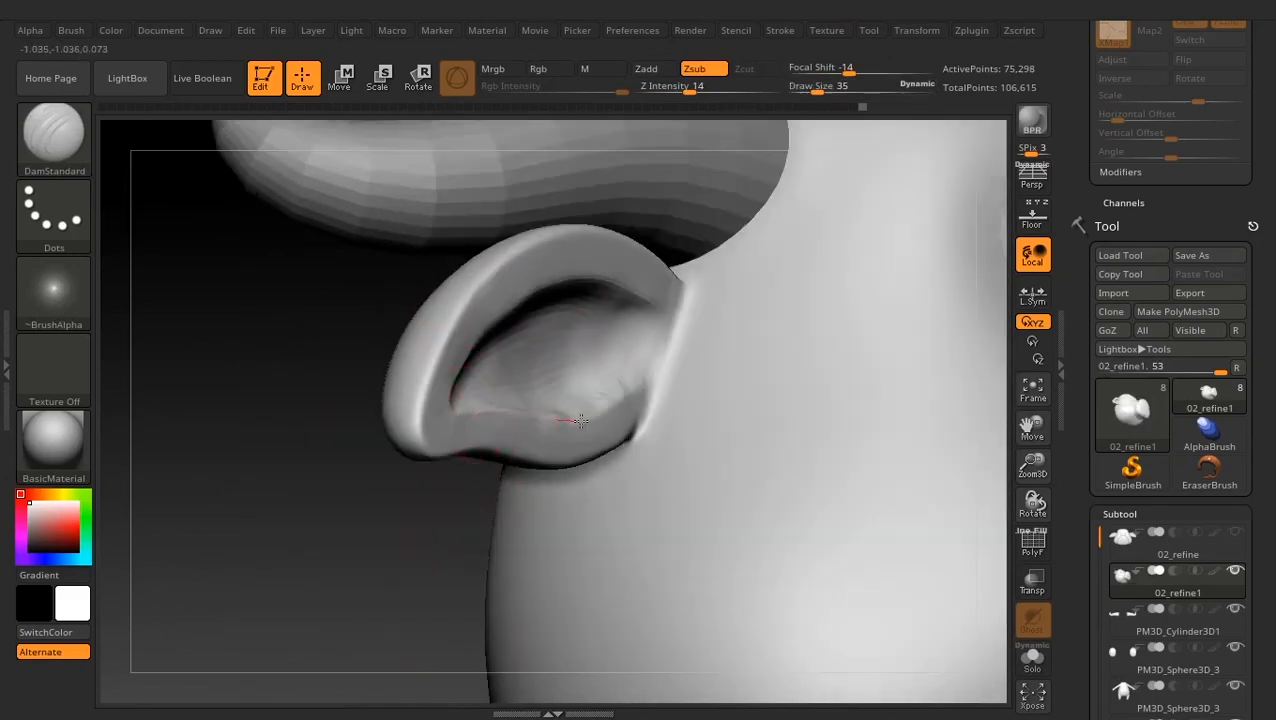
pyautogui.moveTo(636, 392); pyautogui.dragTo(652, 376)
pyautogui.moveTo(440, 560)
pyautogui.mouseDown()
pyautogui.moveTo(376, 601)
pyautogui.moveTo(400, 660)
pyautogui.mouseUp()
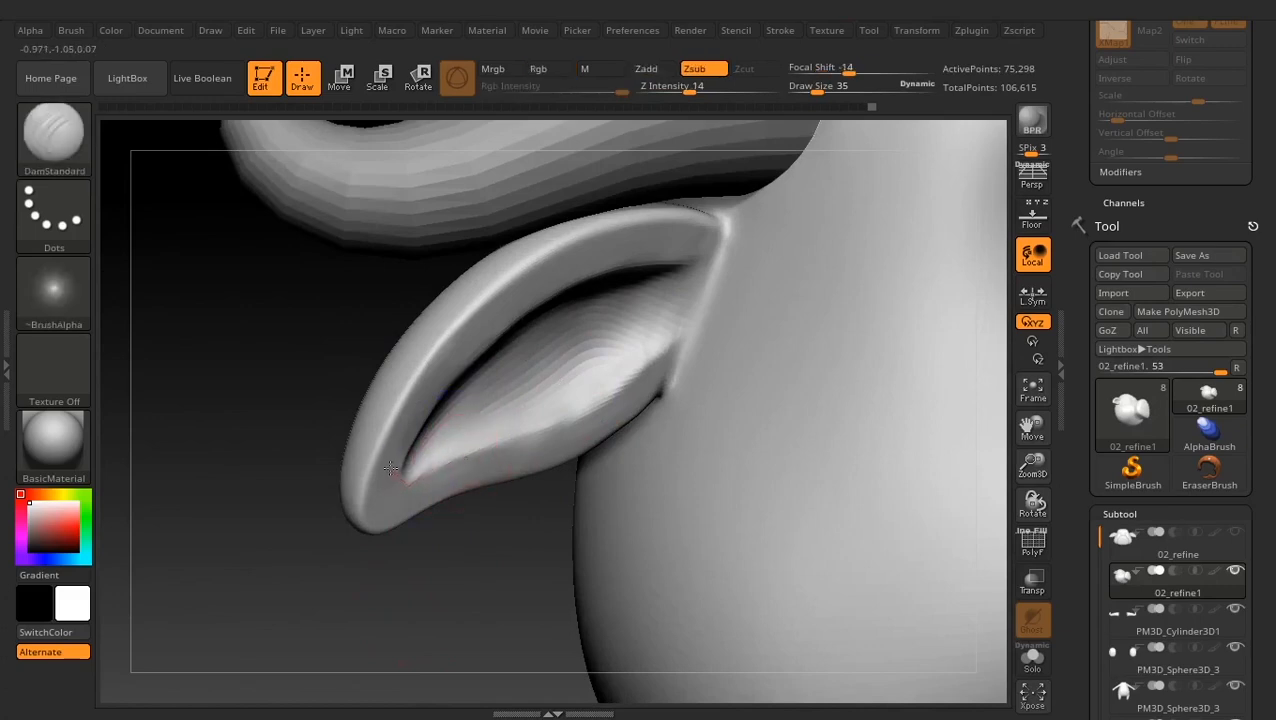
pyautogui.moveTo(436, 570); pyautogui.dragTo(362, 548)
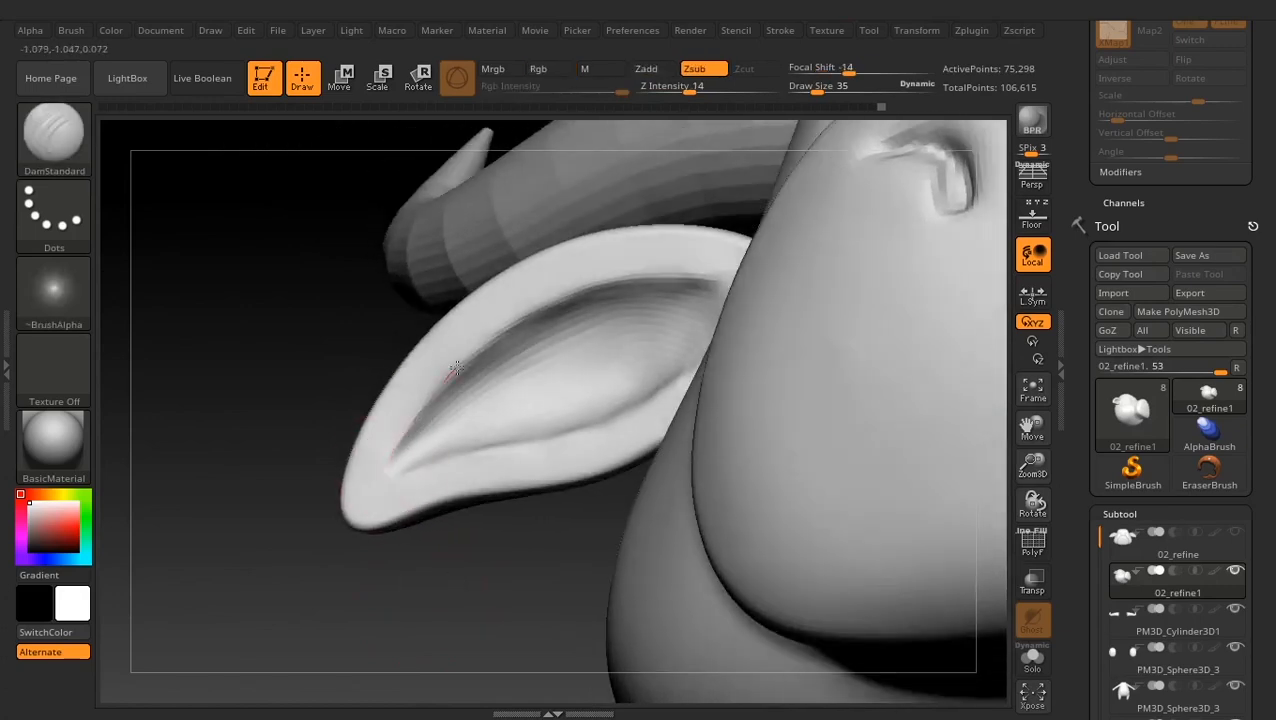
pyautogui.moveTo(490, 613); pyautogui.dragTo(548, 590)
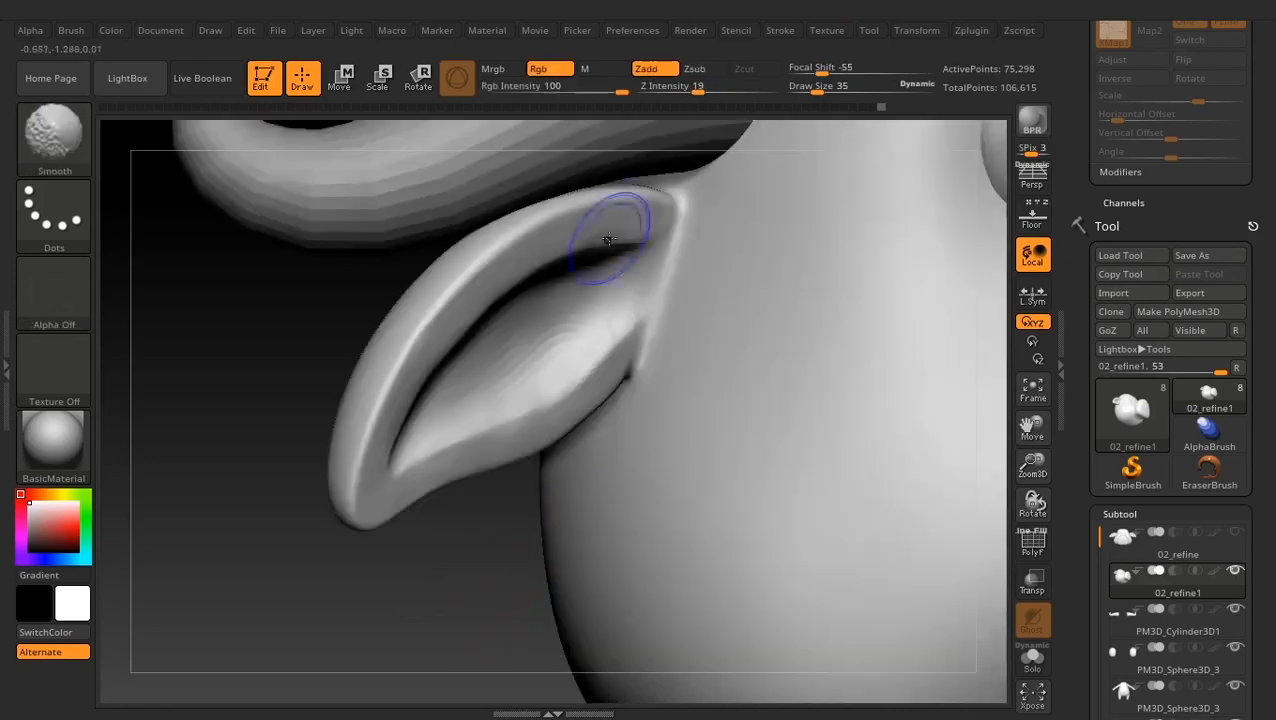
pyautogui.keyDown('shift'); pyautogui.moveTo(612, 239); pyautogui.dragTo(365, 413); pyautogui.keyUp('shift')
pyautogui.moveTo(357, 560); pyautogui.dragTo(408, 520)
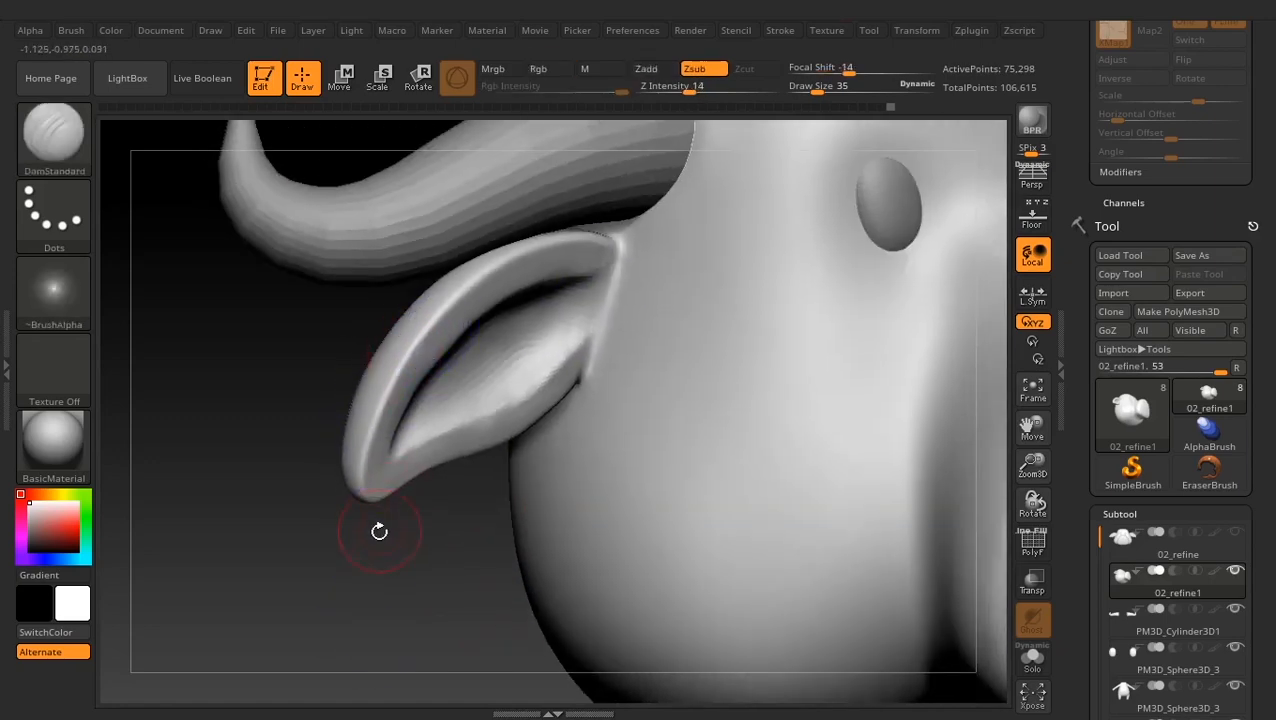
# Switch to the Pinch brush and smooth the upper part of the ear's rim
pyautogui.press('b')
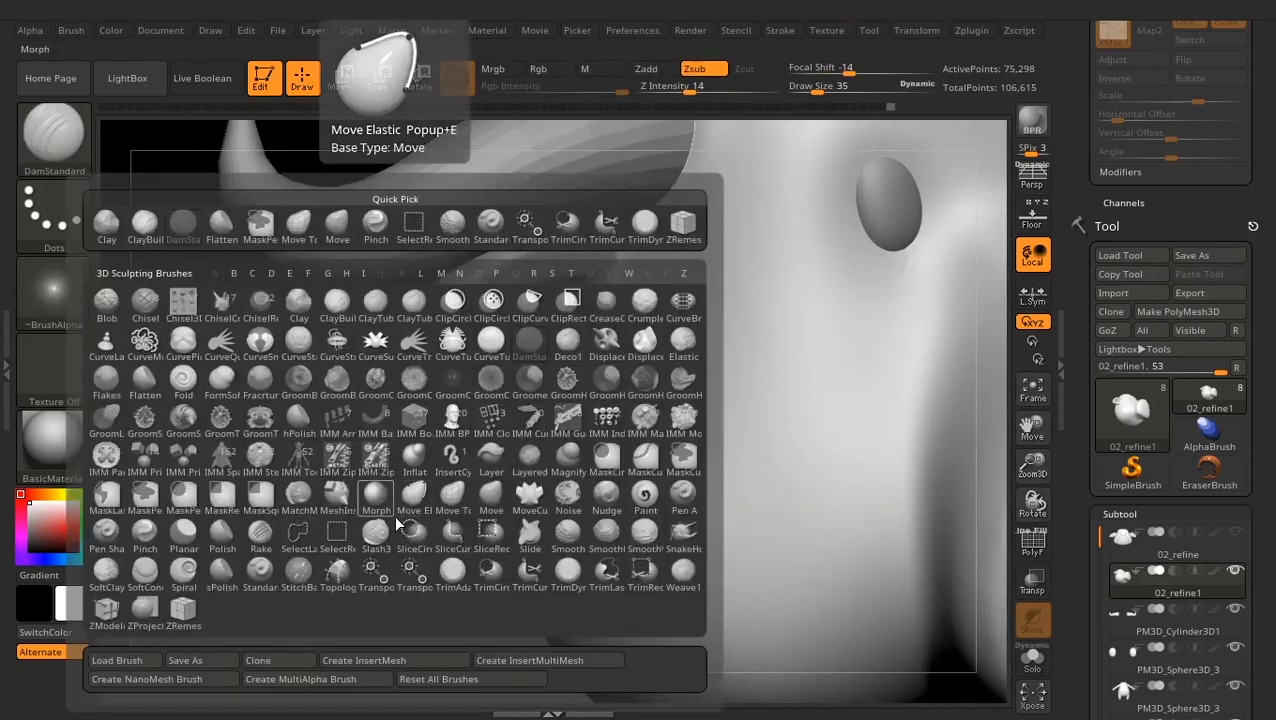
pyautogui.press('p')
pyautogui.press('i')
pyautogui.moveTo(429, 576)
pyautogui.keyDown('alt'); pyautogui.mouseDown()
pyautogui.moveTo(441, 598)
pyautogui.moveTo(421, 592)
pyautogui.mouseUp(); pyautogui.keyUp('alt')
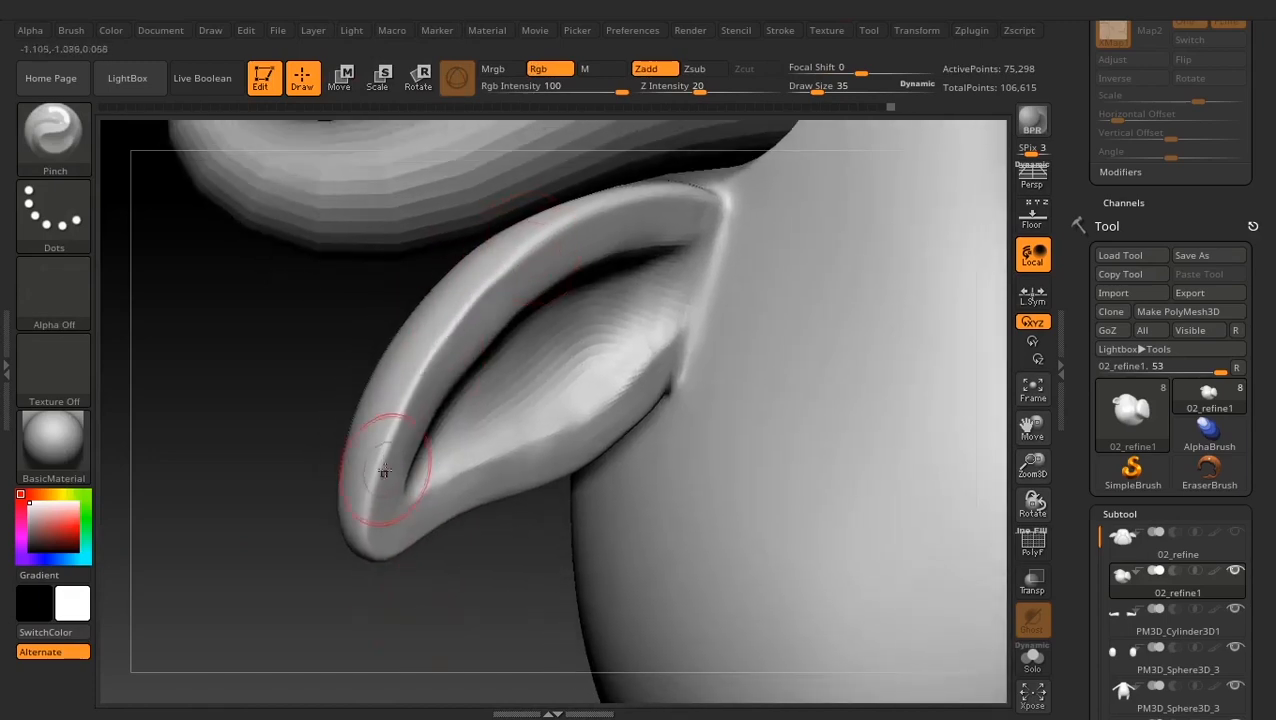
pyautogui.keyDown('shift'); pyautogui.moveTo(451, 305); pyautogui.dragTo(527, 279); pyautogui.keyUp('shift')
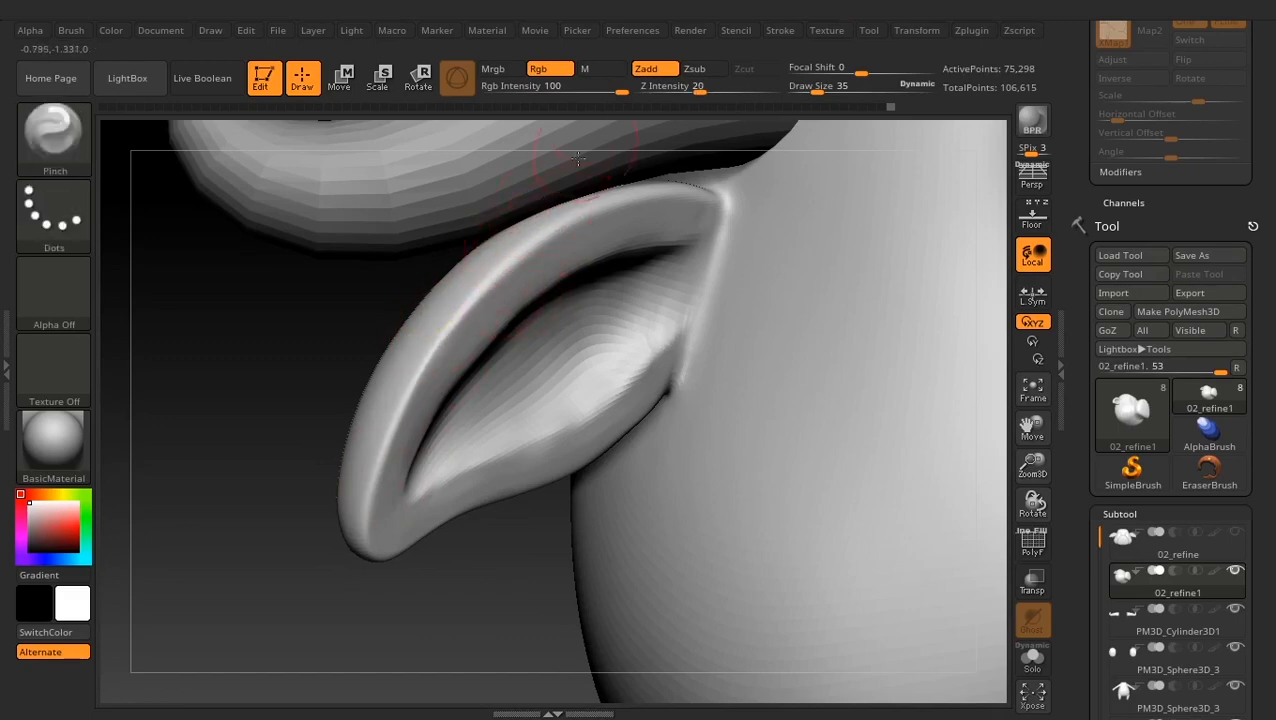
# Test Pinch strokes along the ear's rim at Z intensity 6 and at 29 with the wireframe shown, undoing each stroke
pyautogui.moveTo(683, 85); pyautogui.dragTo(677, 86)
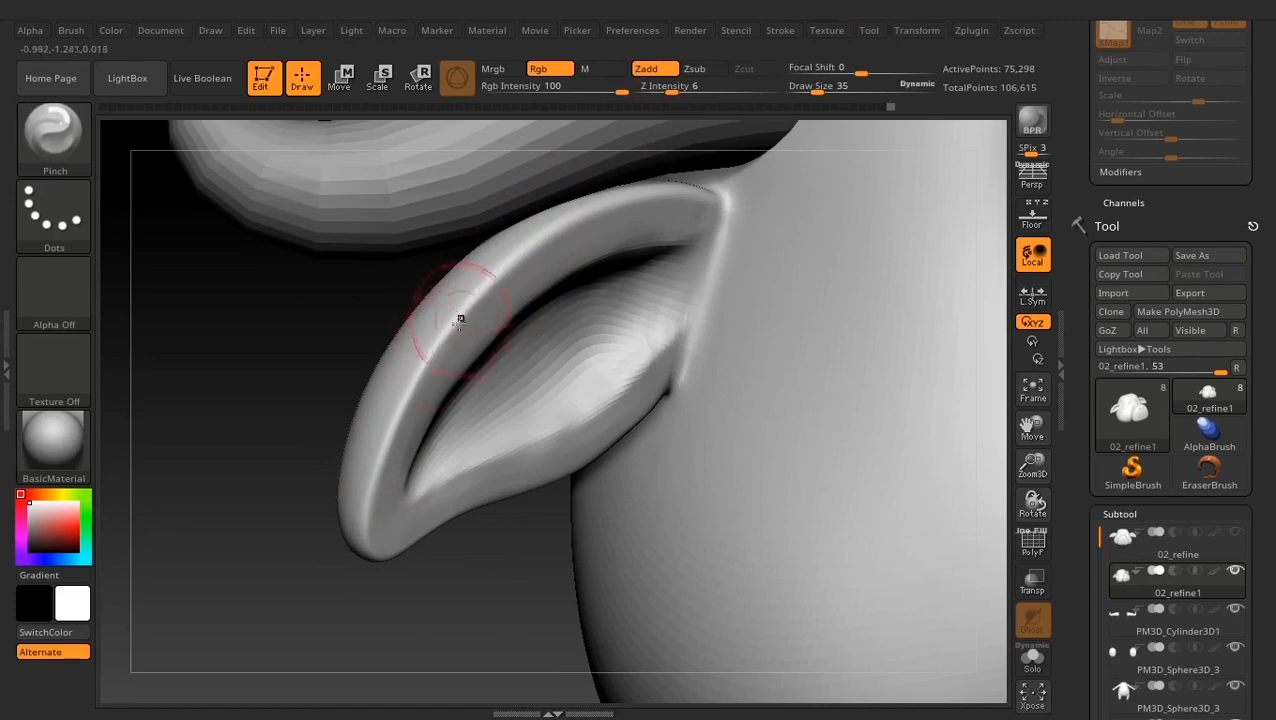
pyautogui.moveTo(459, 320); pyautogui.dragTo(524, 262)
pyautogui.hotkey('ctrl', 'z')
pyautogui.click(1033, 543)
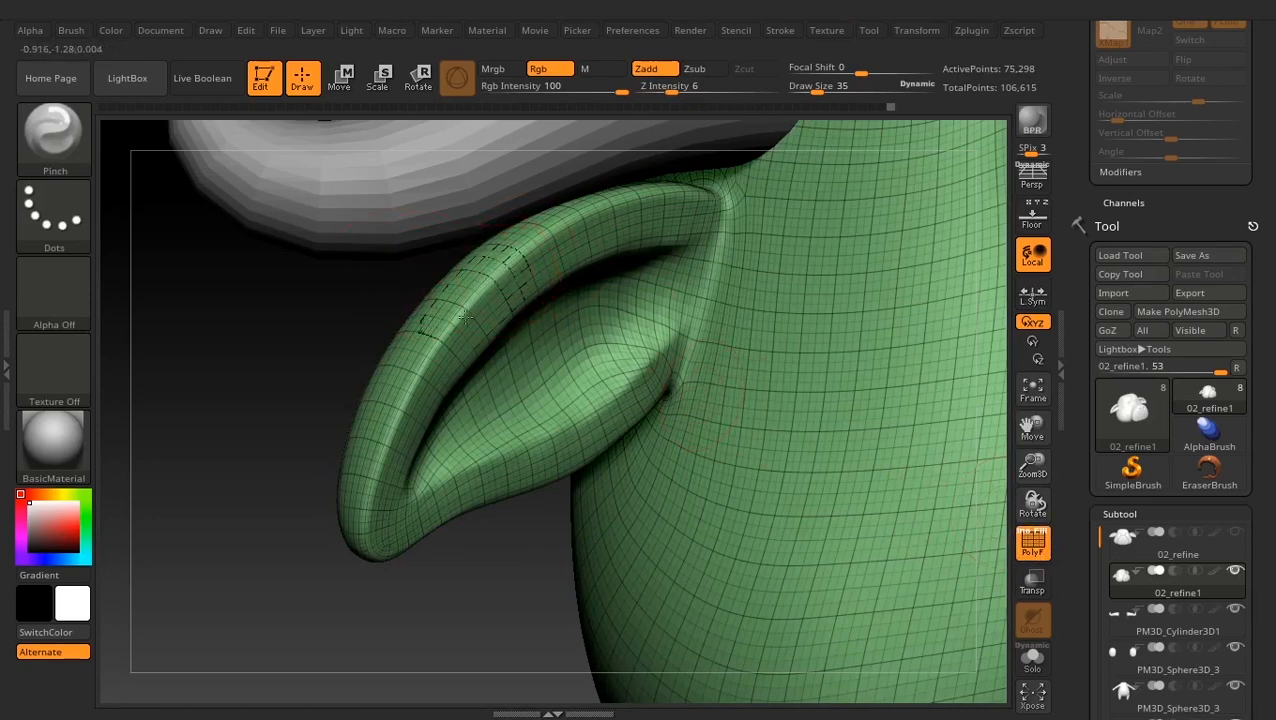
pyautogui.moveTo(688, 102); pyautogui.dragTo(697, 105)
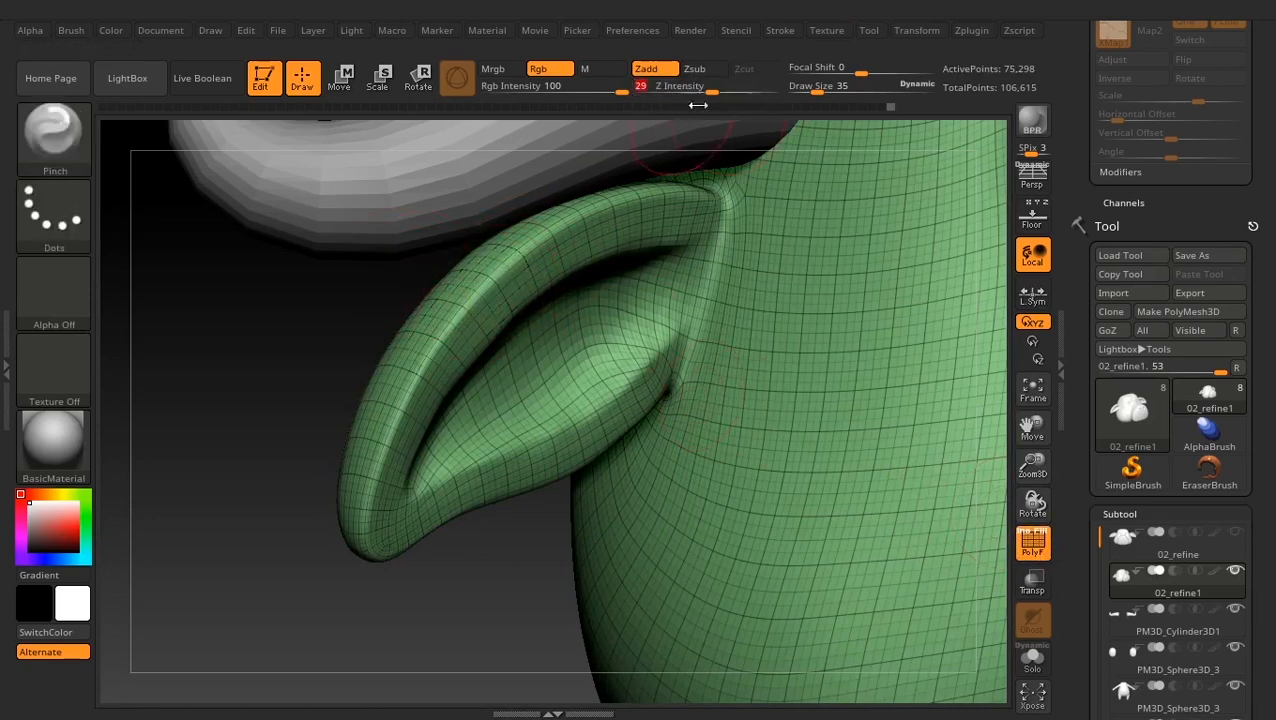
pyautogui.moveTo(485, 286); pyautogui.dragTo(403, 412)
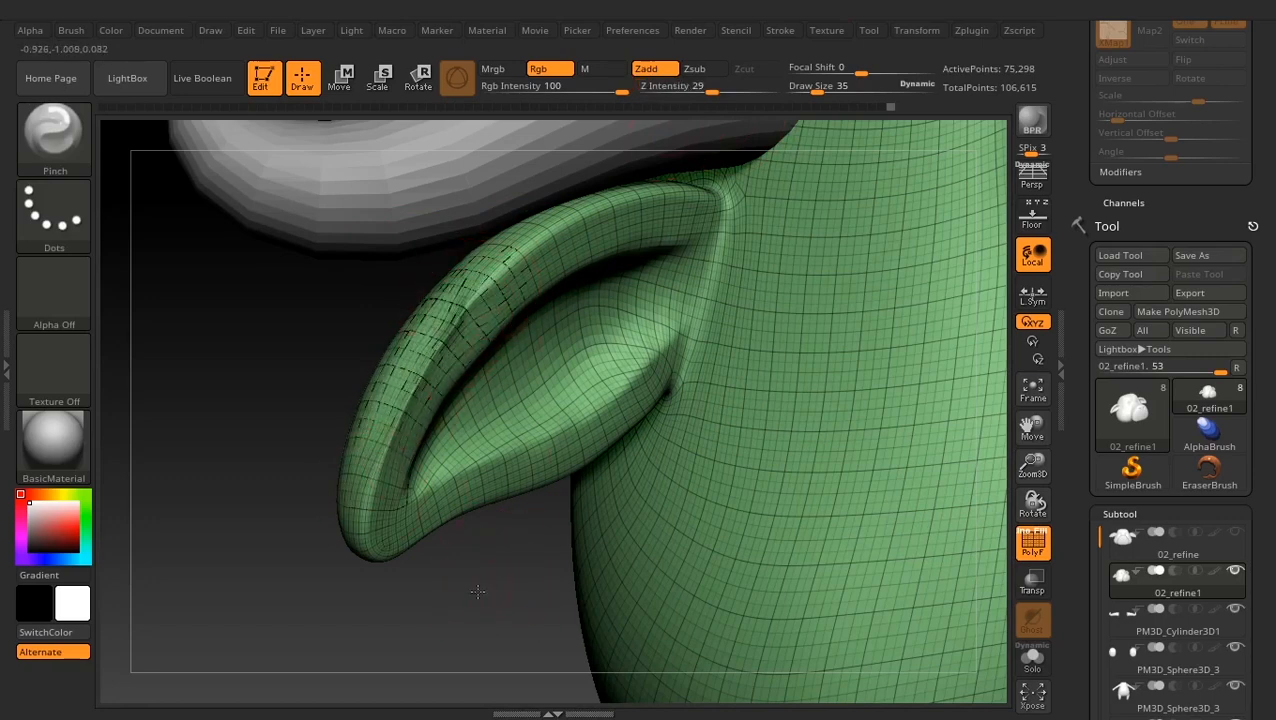
pyautogui.hotkey('ctrl', 'z')
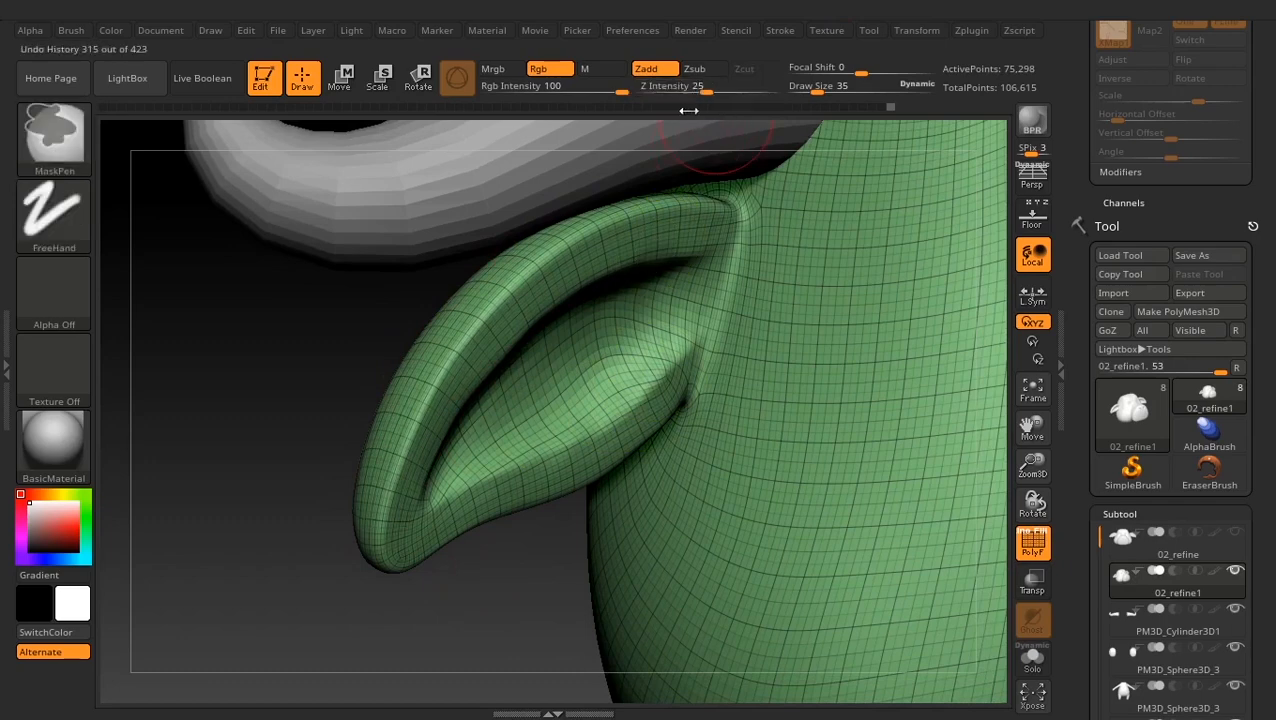
# Hide the wireframe and pinch the ear's inner crease from base to tip and along the lower fold at Z intensity 5
pyautogui.click(704, 90)
pyautogui.write('5')
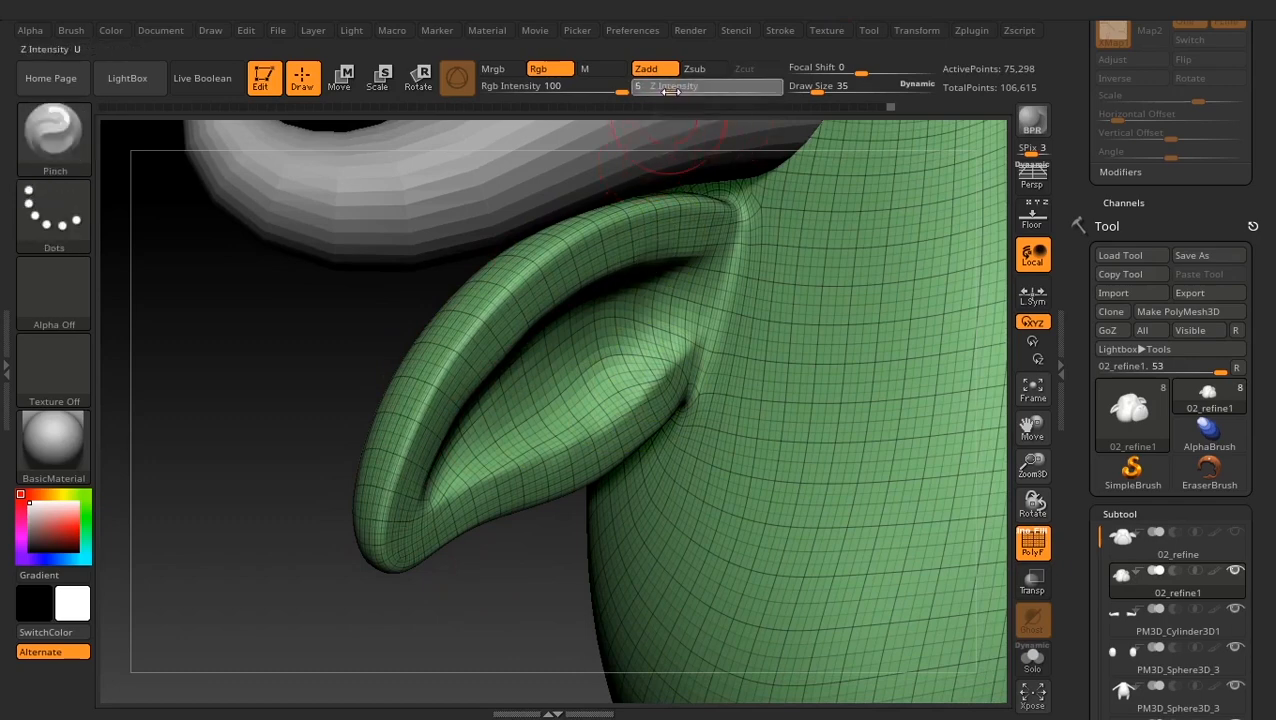
pyautogui.press('Return')
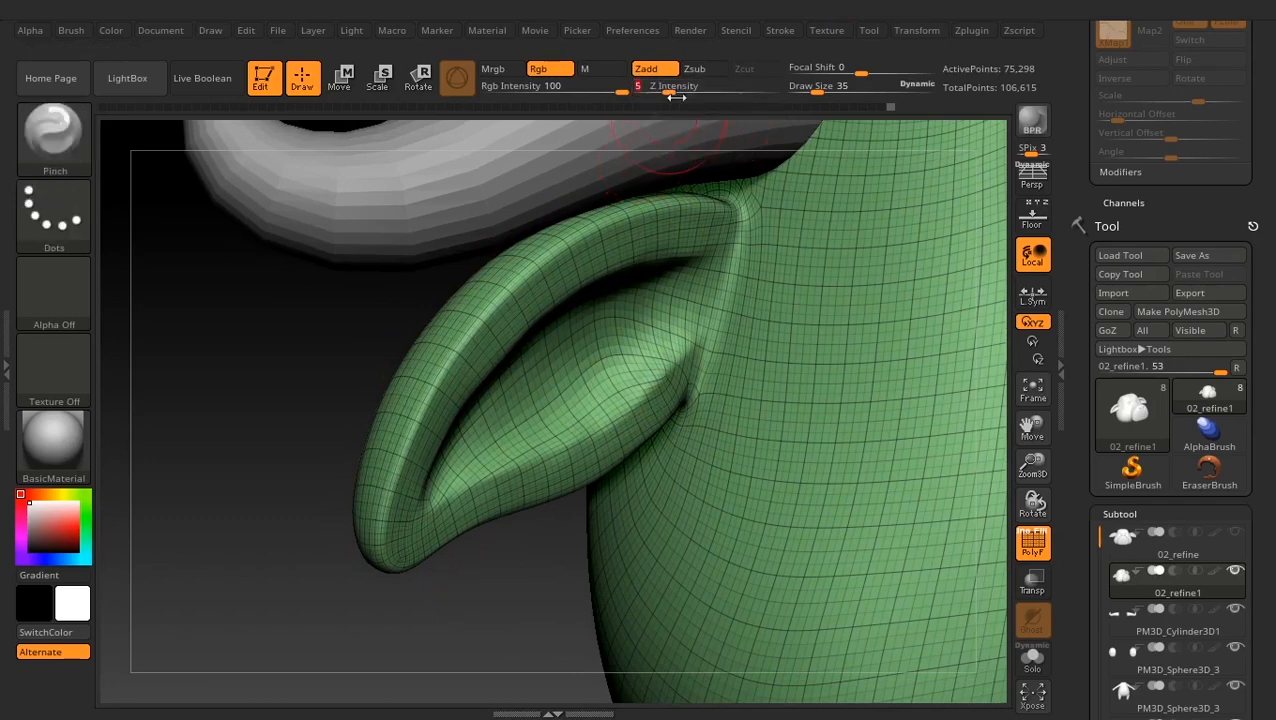
pyautogui.click(1044, 543)
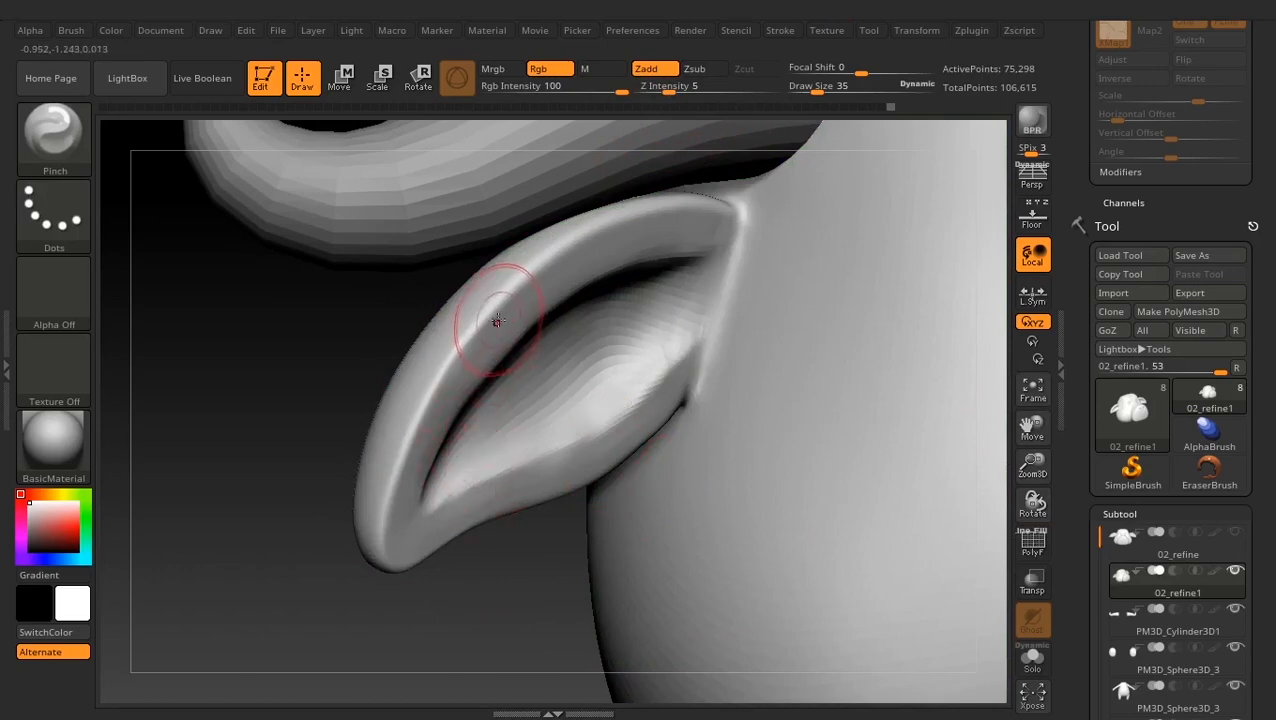
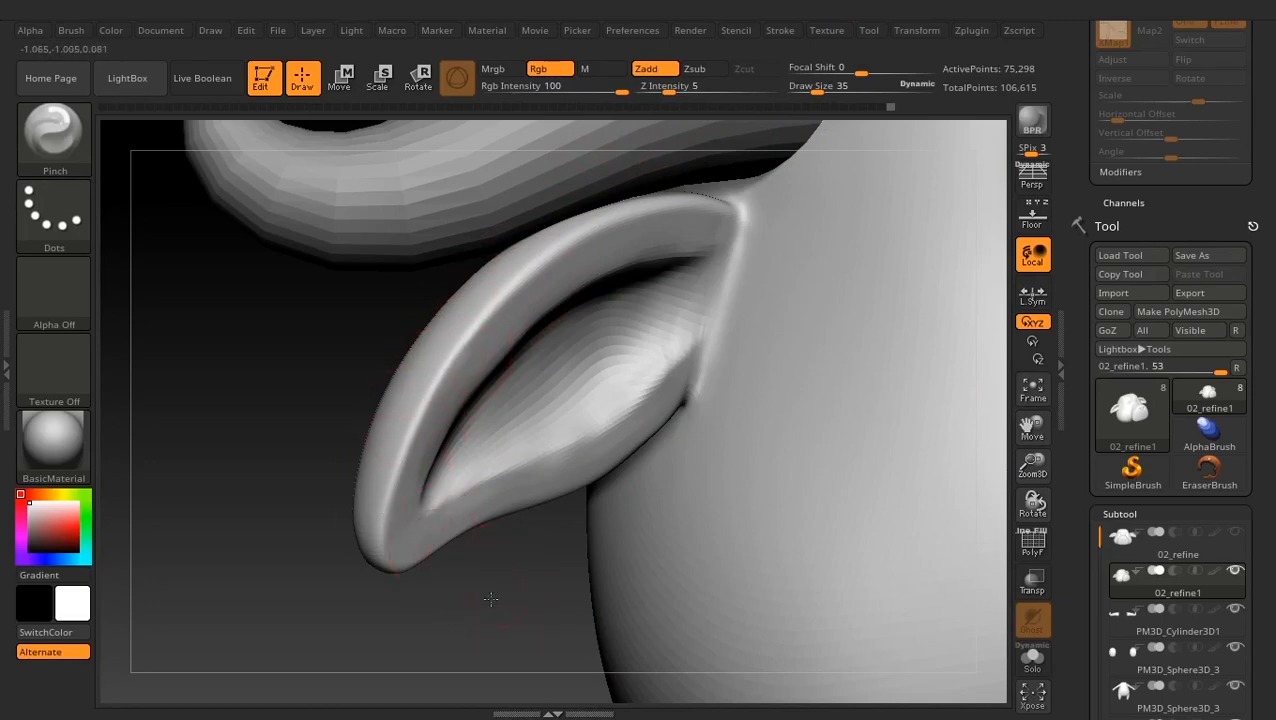
pyautogui.moveTo(491, 599); pyautogui.dragTo(528, 606)
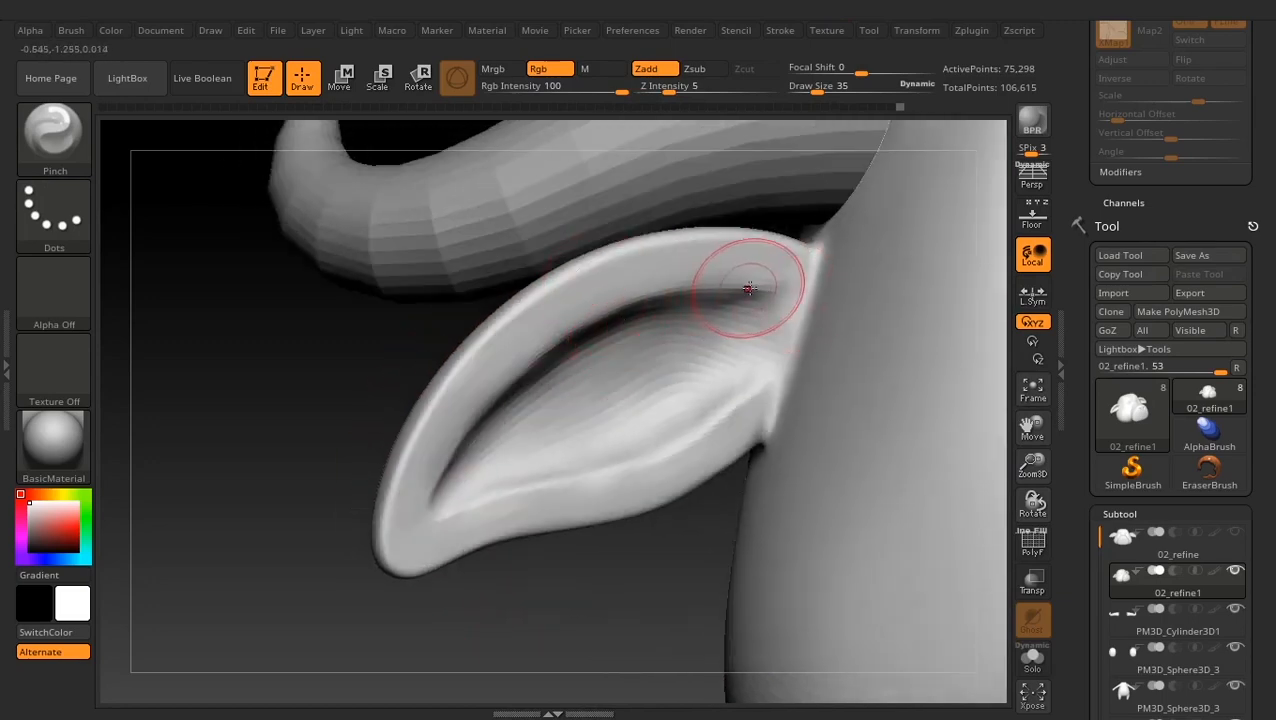
pyautogui.moveTo(749, 288); pyautogui.dragTo(650, 297)
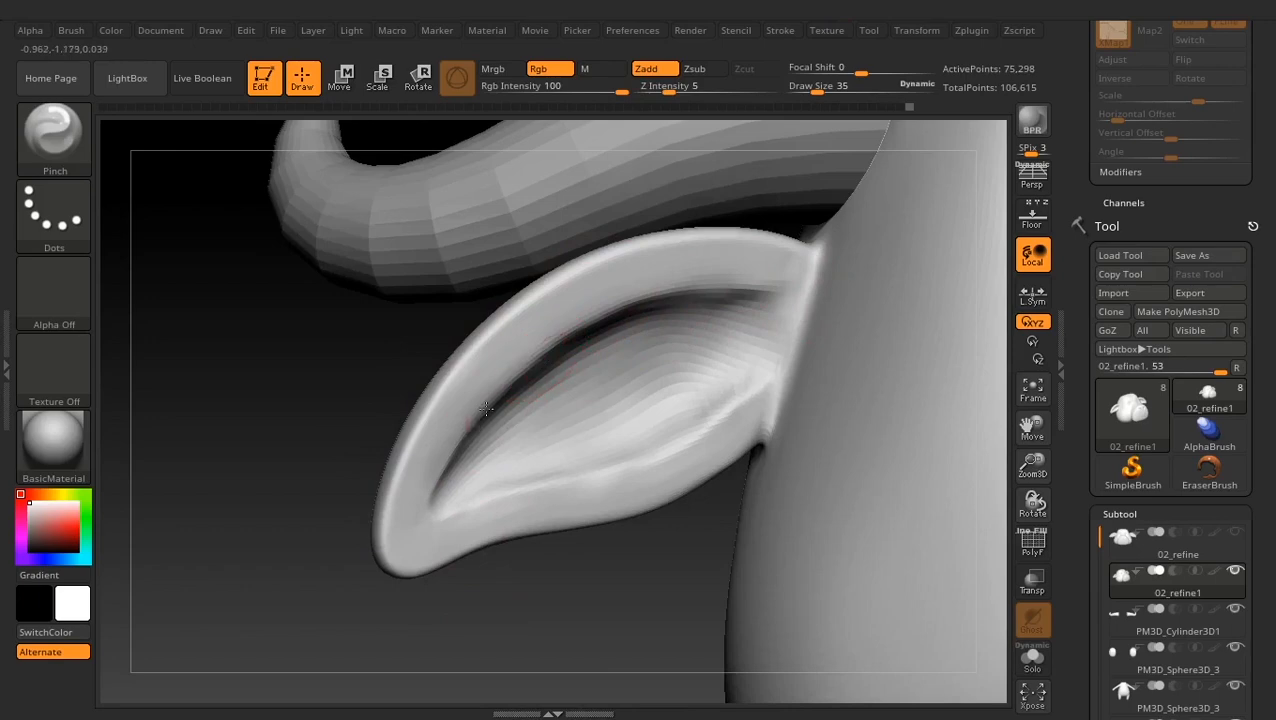
pyautogui.moveTo(485, 408); pyautogui.dragTo(466, 436)
pyautogui.moveTo(431, 506)
pyautogui.mouseDown()
pyautogui.moveTo(423, 521)
pyautogui.moveTo(440, 515)
pyautogui.mouseUp()
pyautogui.moveTo(556, 477); pyautogui.dragTo(618, 472)
# Deepen the nostril grooves with DamStandard at draw size 15 and Z intensity 28, and smooth the strokes
pyautogui.moveTo(592, 621)
pyautogui.keyDown('alt'); pyautogui.mouseDown()
pyautogui.moveTo(680, 500)
pyautogui.moveTo(1000, 464)
pyautogui.moveTo(850, 590)
pyautogui.mouseUp(); pyautogui.keyUp('alt')
pyautogui.press('b')
pyautogui.press('d')
pyautogui.press('s')
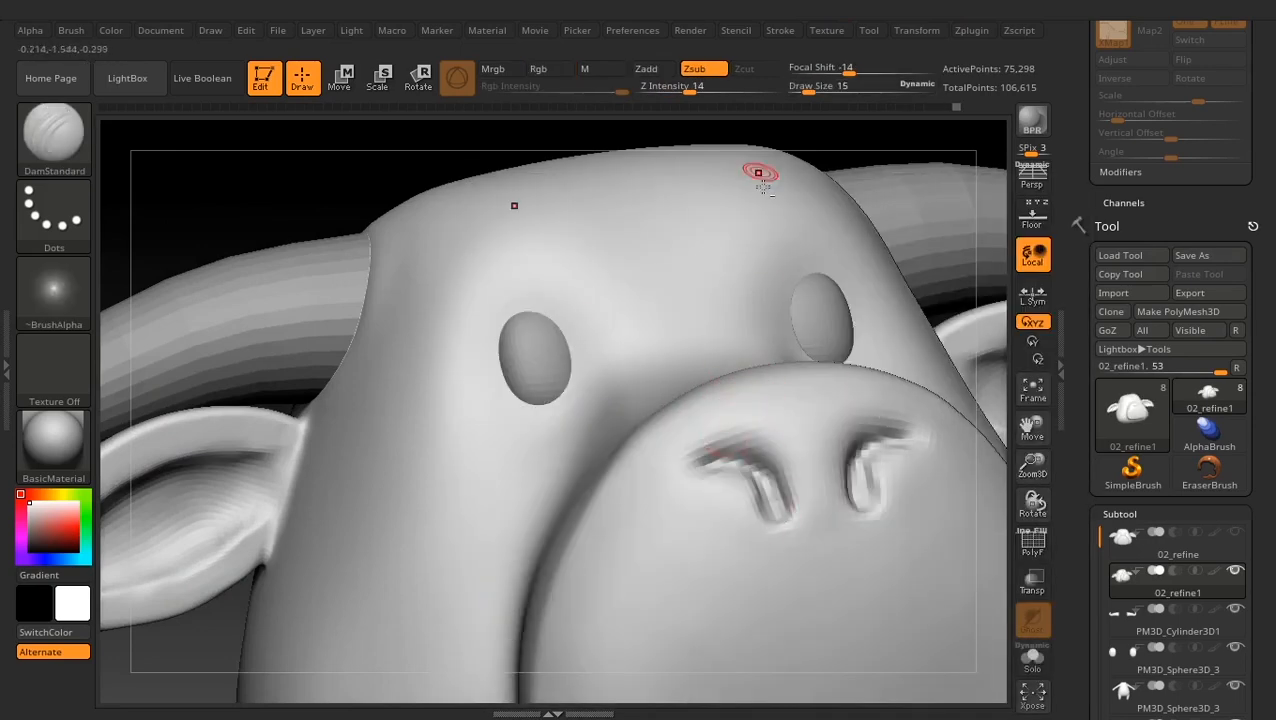
pyautogui.click(711, 90)
pyautogui.moveTo(691, 457); pyautogui.dragTo(750, 447)
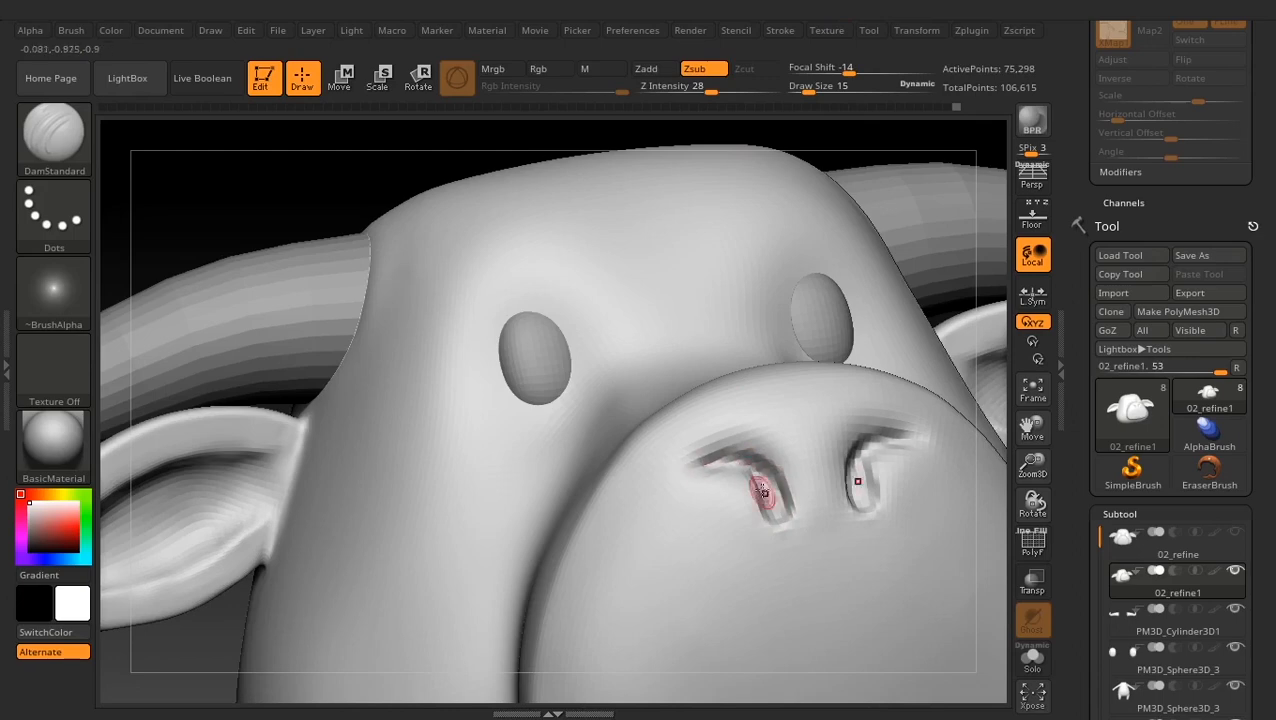
pyautogui.moveTo(758, 478)
pyautogui.keyDown('shift'); pyautogui.mouseDown()
pyautogui.moveTo(689, 461)
pyautogui.moveTo(728, 426)
pyautogui.mouseUp(); pyautogui.keyUp('shift')
# Switch to the Standard brush at draw size 16 and smooth the inner curve of the nostril
pyautogui.press('b')
pyautogui.press('s')
pyautogui.press('t')
pyautogui.press('space')
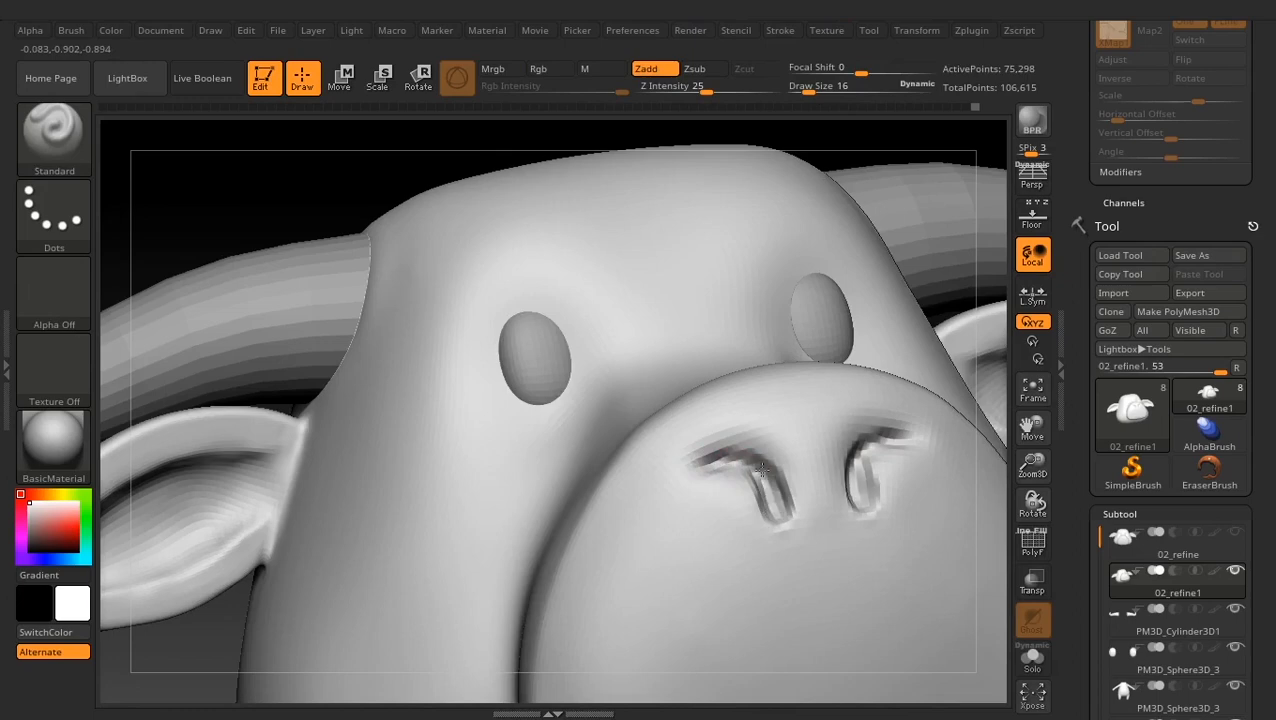
pyautogui.keyDown('shift'); pyautogui.moveTo(970, 503); pyautogui.dragTo(982, 522, button='right'); pyautogui.keyUp('shift')
pyautogui.keyDown('shift'); pyautogui.moveTo(746, 470); pyautogui.dragTo(755, 504); pyautogui.keyUp('shift')
# Adjust the nostril outline with Move Topological at draw size 43, comparing it with the front reference image
pyautogui.press('b')
pyautogui.press('m')
pyautogui.press('t')
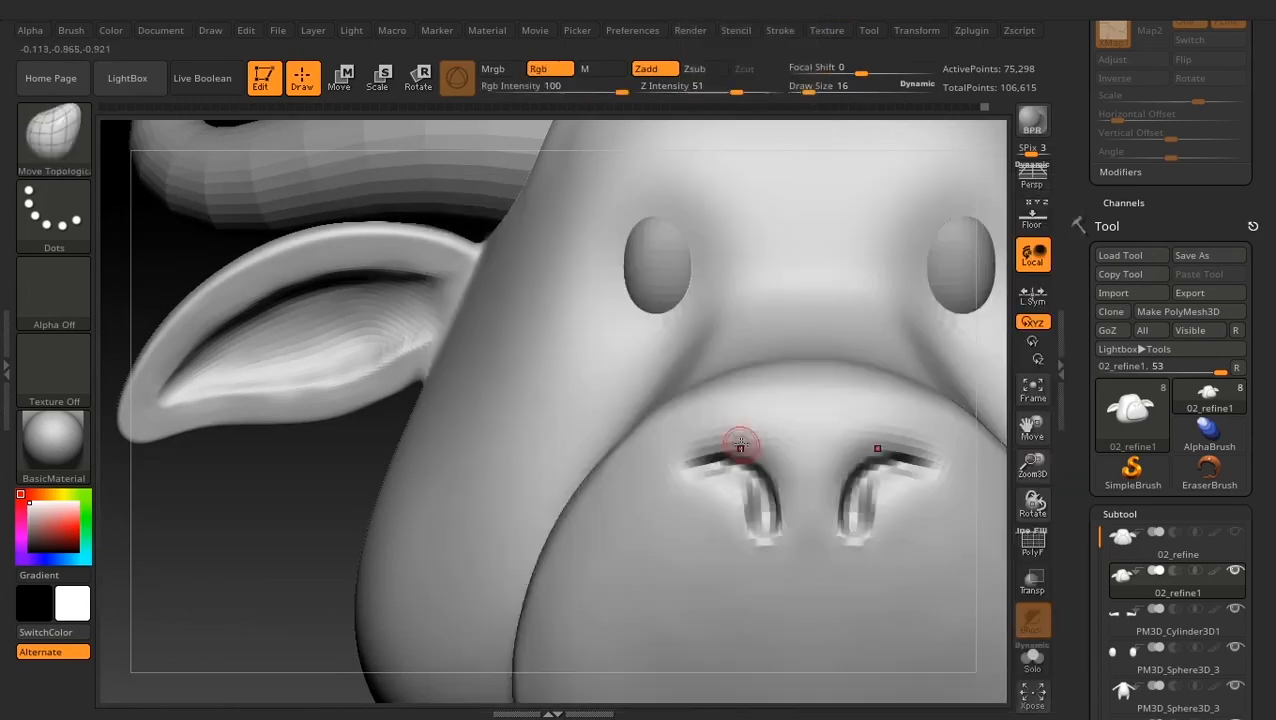
pyautogui.press('space')
pyautogui.moveTo(736, 427); pyautogui.dragTo(760, 416)
pyautogui.click(1032, 212)
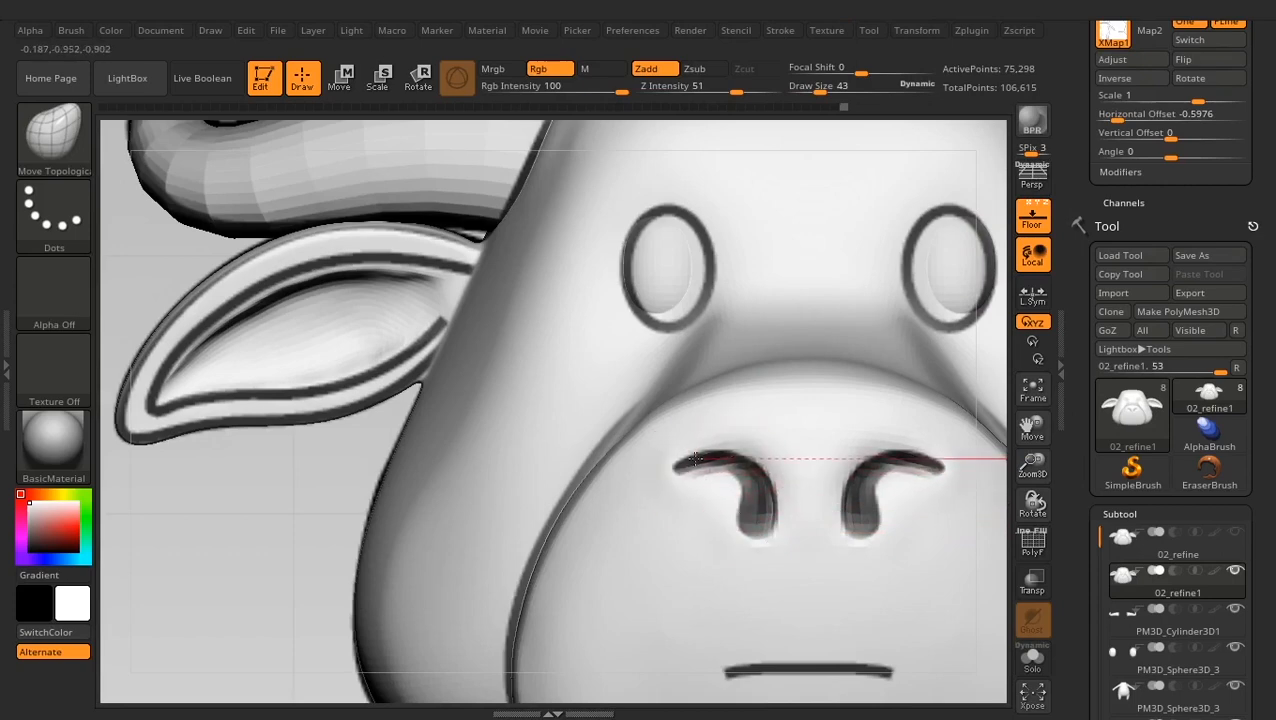
pyautogui.click(1032, 212)
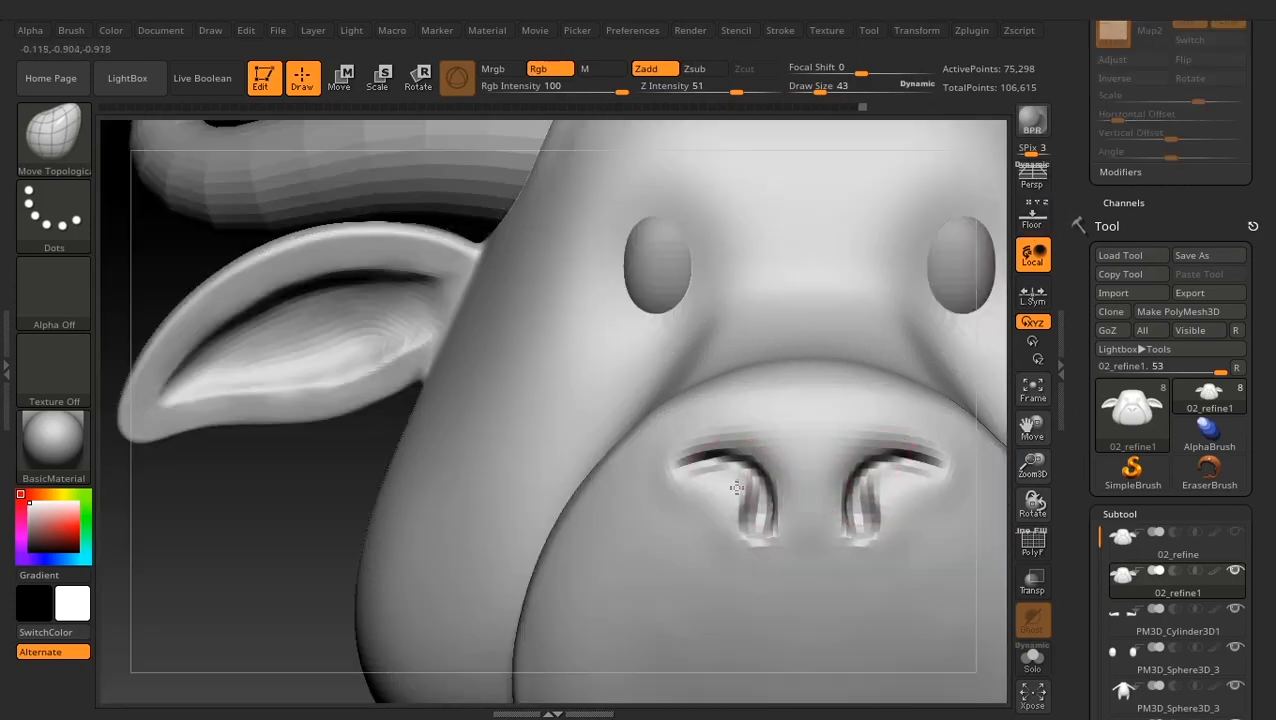
pyautogui.moveTo(737, 488); pyautogui.dragTo(745, 494)
# Reshape the nostril's rim from the side with Move Topological at draw size 58, and reduce the draw size to 33
pyautogui.moveTo(985, 488)
pyautogui.mouseDown()
pyautogui.moveTo(997, 509)
pyautogui.moveTo(783, 399)
pyautogui.moveTo(752, 422)
pyautogui.mouseUp()
pyautogui.press('space')
pyautogui.moveTo(750, 432); pyautogui.dragTo(746, 422)
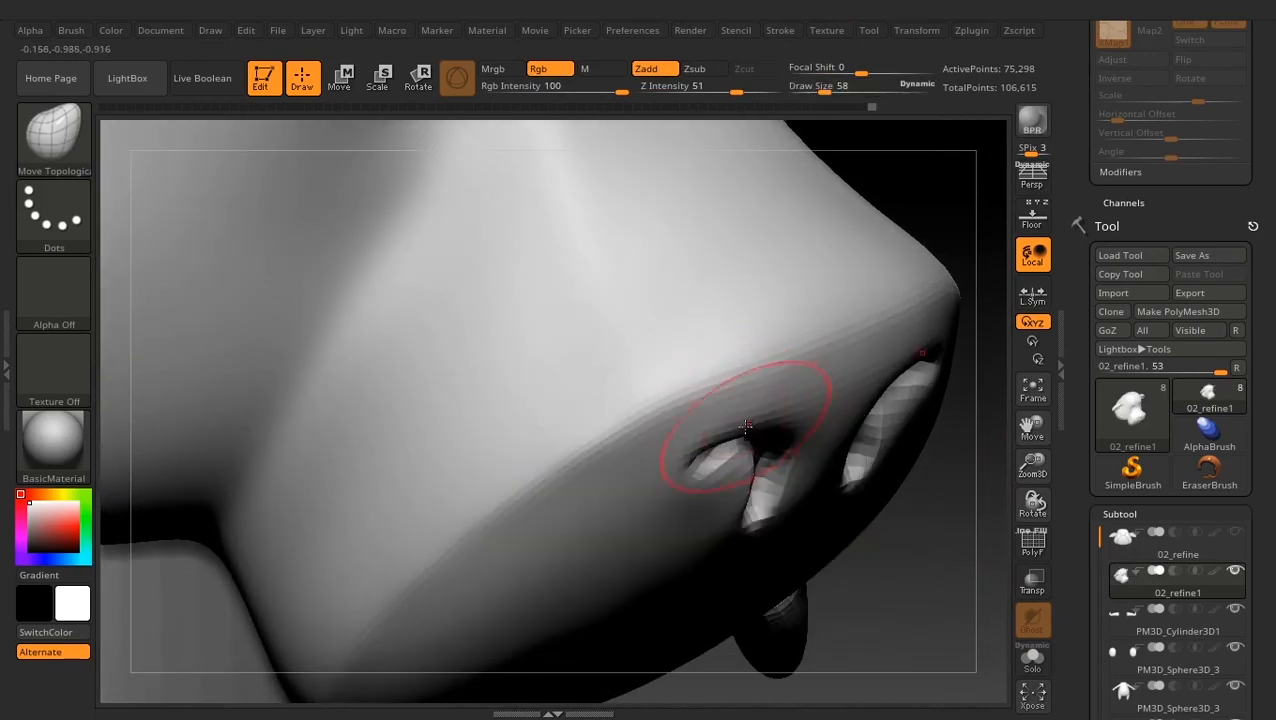
pyautogui.moveTo(722, 492); pyautogui.dragTo(716, 482)
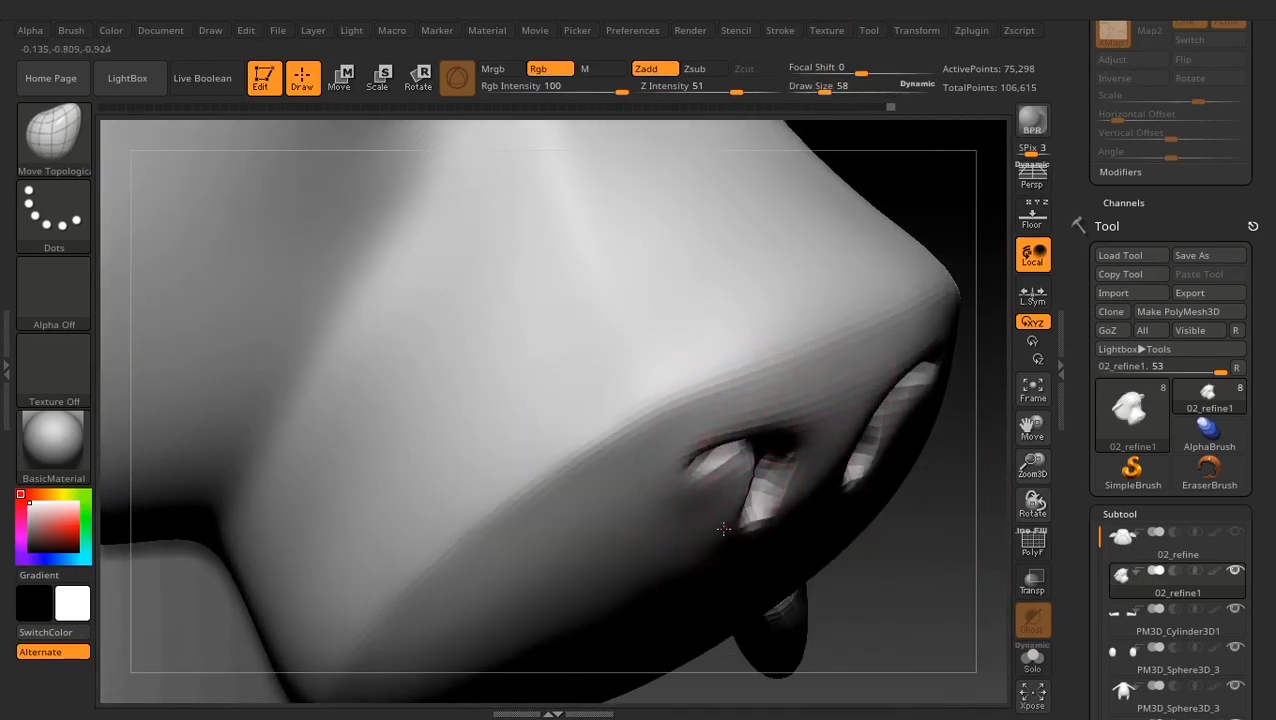
pyautogui.press('space')
pyautogui.moveTo(754, 424); pyautogui.dragTo(744, 424)
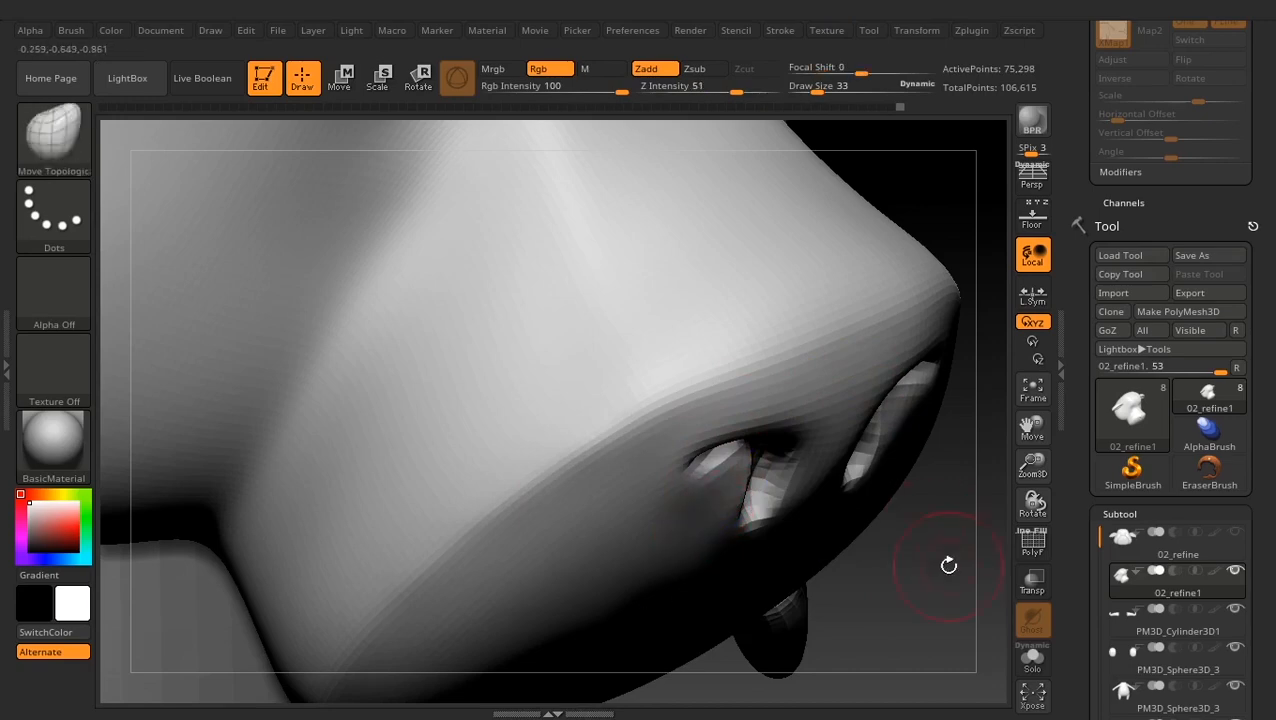
pyautogui.moveTo(948, 567)
pyautogui.mouseDown()
pyautogui.moveTo(600, 520)
pyautogui.moveTo(690, 505)
pyautogui.mouseUp()
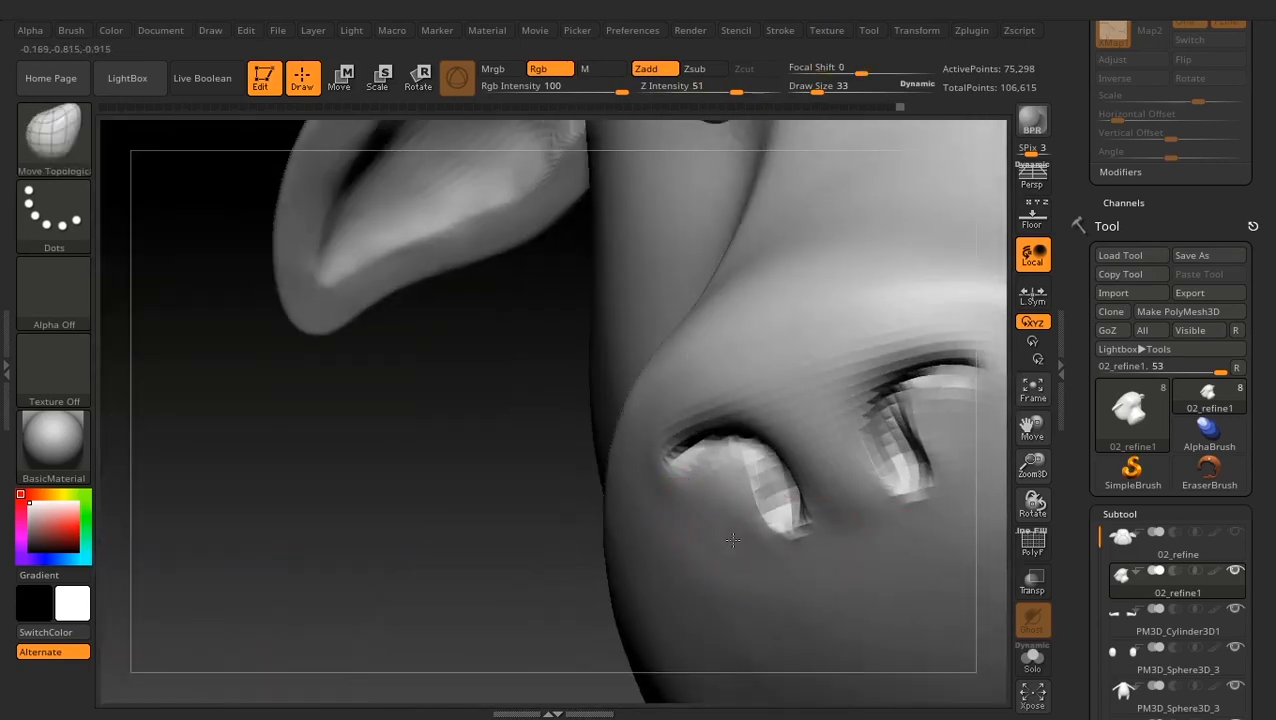
pyautogui.press('shift')
# Set the Move Topological brush's focal shift to -5 and its draw size to 76
pyautogui.press('space')
pyautogui.moveTo(836, 443)
pyautogui.mouseDown()
pyautogui.moveTo(817, 441)
pyautogui.moveTo(831, 437)
pyautogui.mouseUp()
pyautogui.moveTo(826, 428); pyautogui.dragTo(815, 427)
pyautogui.moveTo(440, 520)
pyautogui.keyDown('alt'); pyautogui.mouseDown()
pyautogui.moveTo(399, 436)
pyautogui.moveTo(420, 405)
pyautogui.mouseUp(); pyautogui.keyUp('alt')
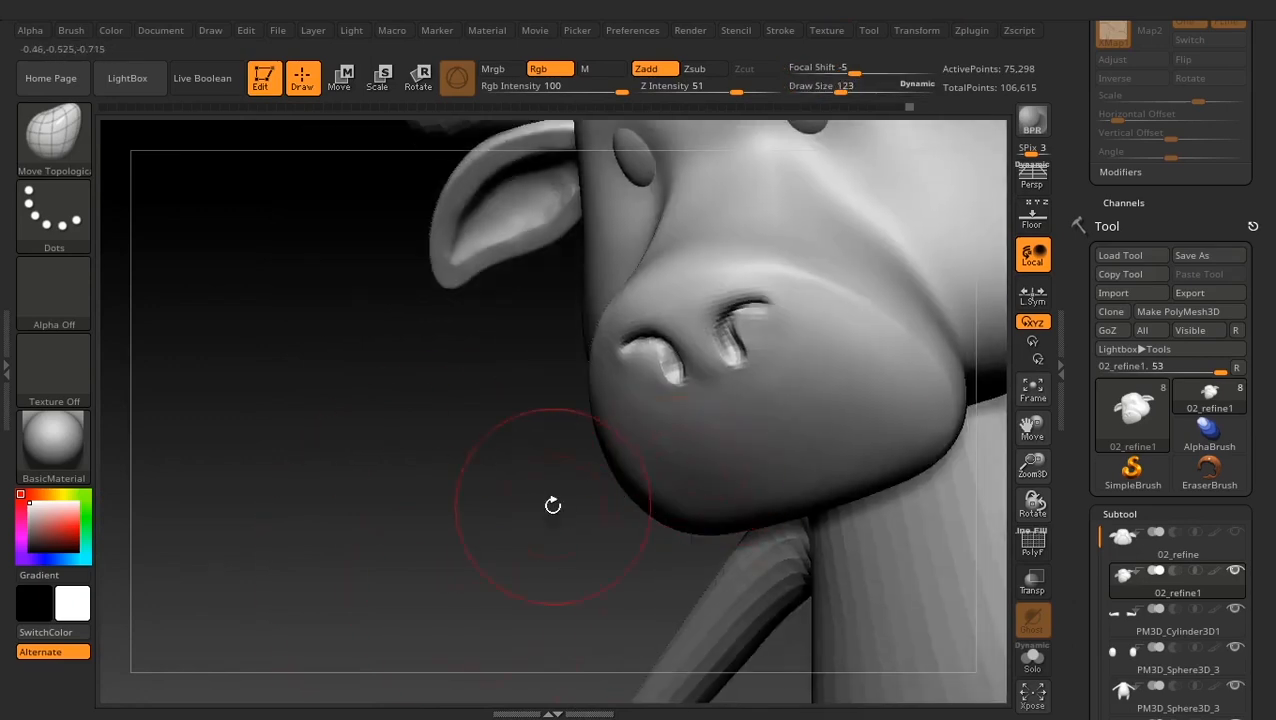
pyautogui.keyDown('alt'); pyautogui.moveTo(552, 507); pyautogui.dragTo(590, 560); pyautogui.keyUp('alt')
pyautogui.press('space')
pyautogui.press('shift')
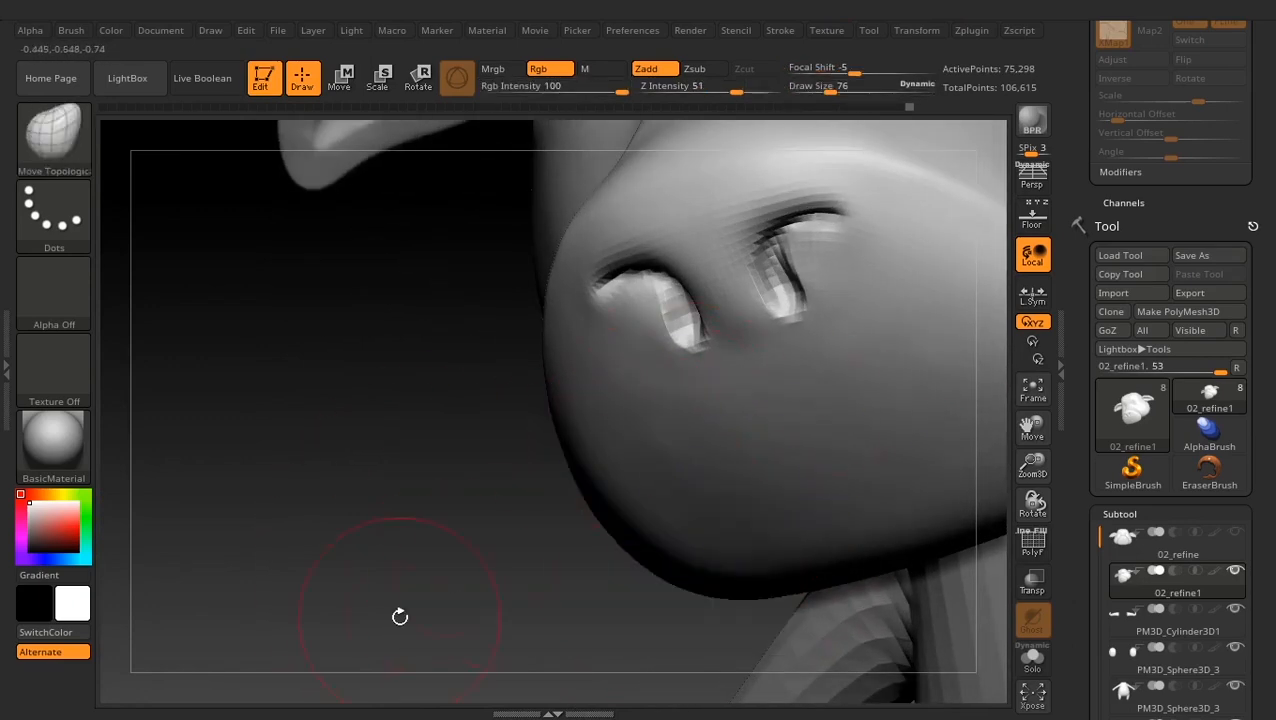
# Show the front reference image, select the eyes subtool and adjust the eyes' placement with the Move gizmo
pyautogui.moveTo(399, 615); pyautogui.dragTo(470, 590)
pyautogui.keyDown('alt'); pyautogui.moveTo(470, 590); pyautogui.dragTo(450, 530); pyautogui.keyUp('alt')
pyautogui.moveTo(975, 500); pyautogui.dragTo(985, 560)
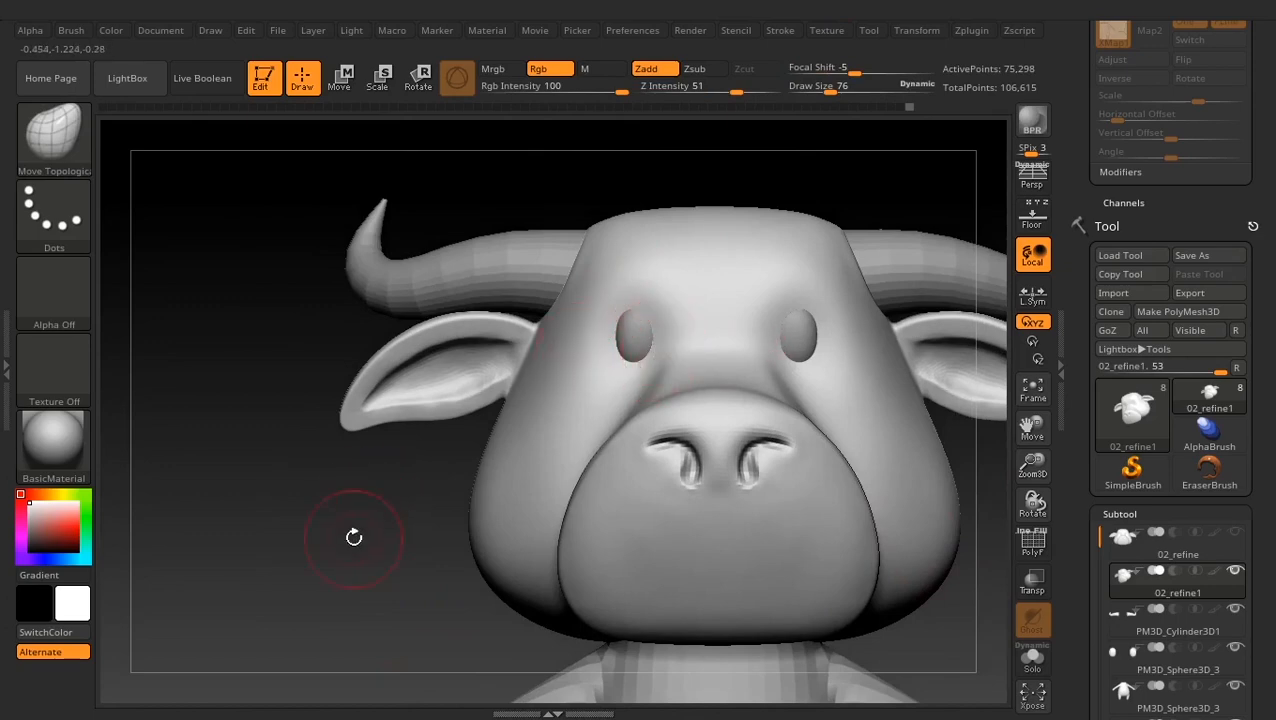
pyautogui.moveTo(350, 532); pyautogui.dragTo(597, 293)
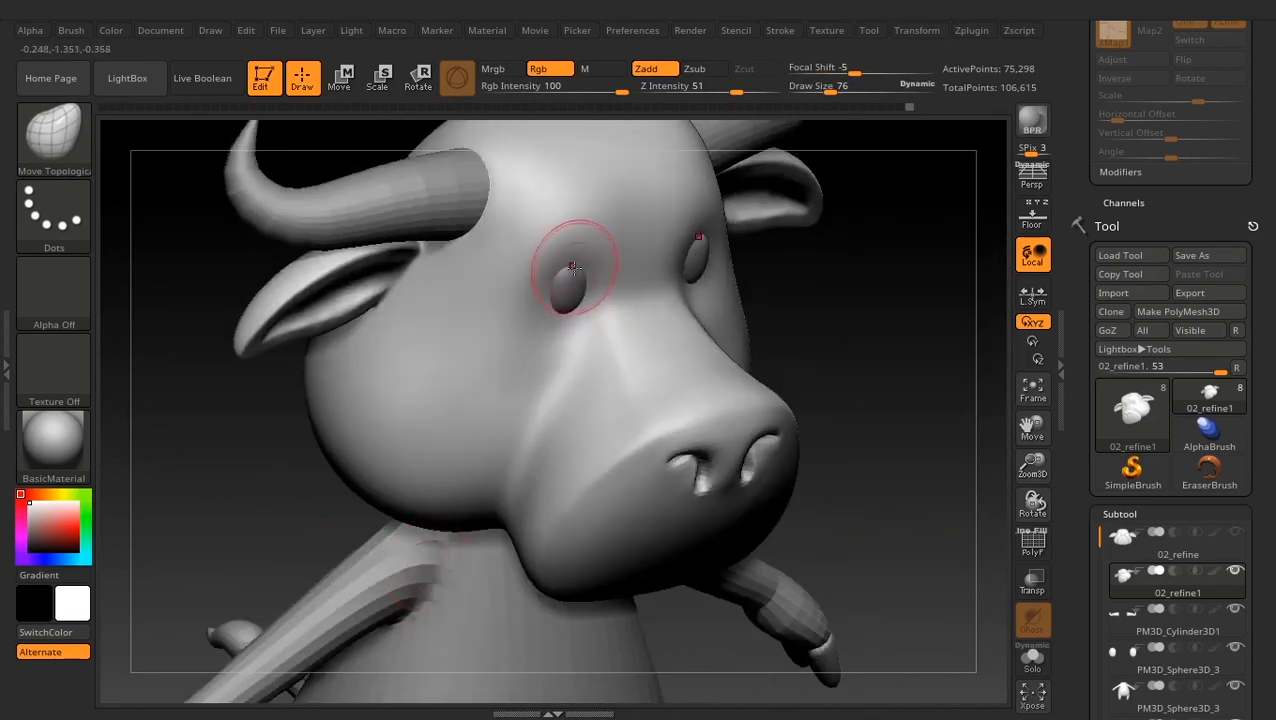
pyautogui.click(1031, 226)
pyautogui.keyDown('shift'); pyautogui.moveTo(930, 330); pyautogui.dragTo(830, 310); pyautogui.keyUp('shift')
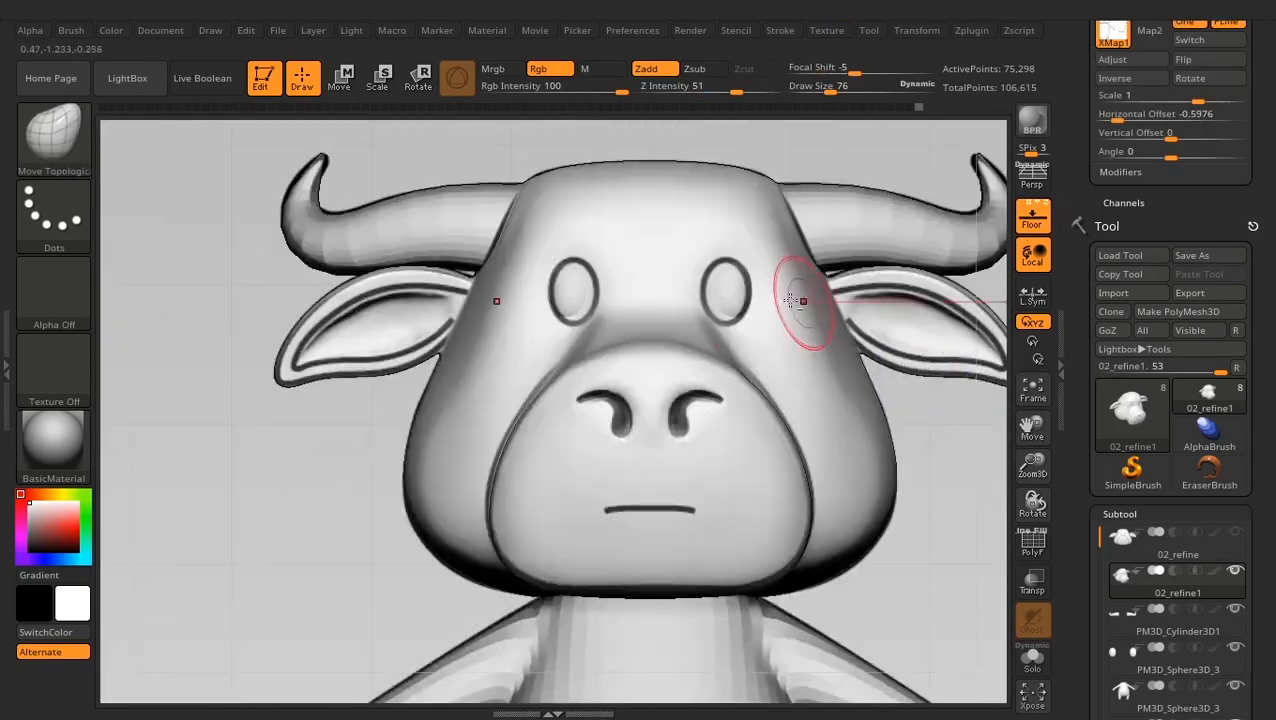
pyautogui.keyDown('alt'); pyautogui.moveTo(920, 360); pyautogui.dragTo(922, 470); pyautogui.keyUp('alt')
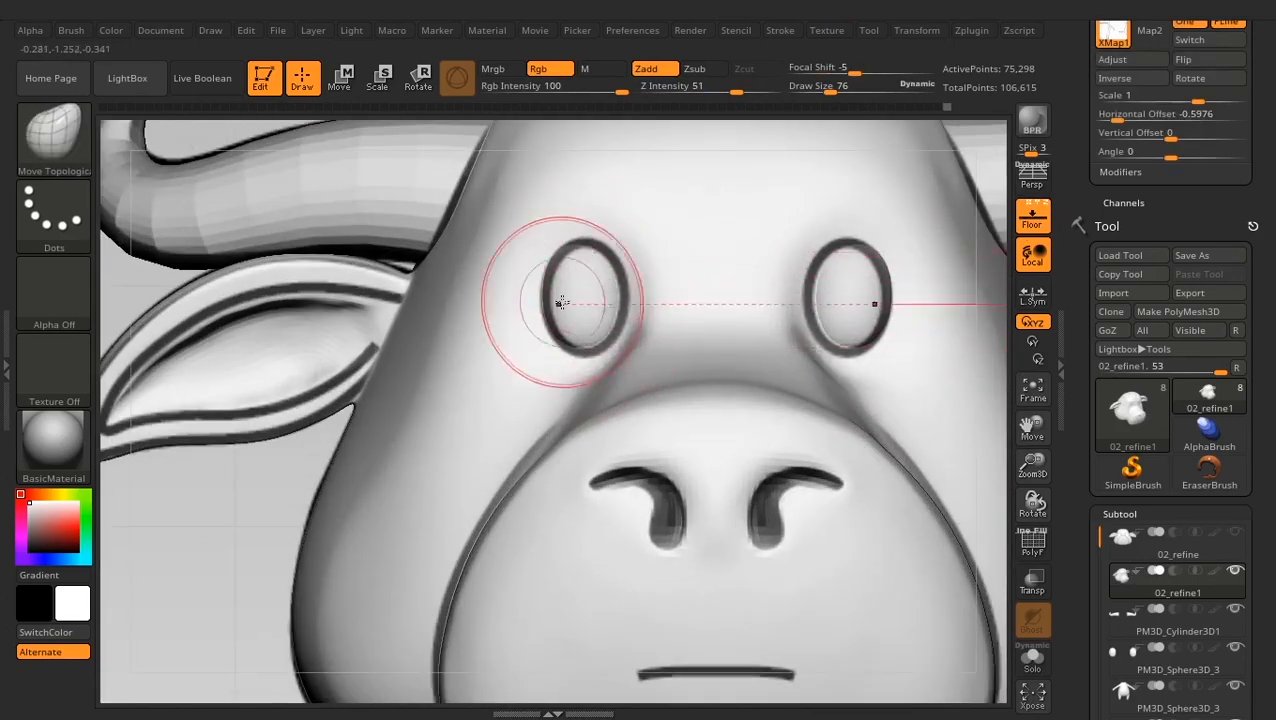
pyautogui.keyDown('alt'); pyautogui.click(592, 293); pyautogui.keyUp('alt')
pyautogui.click(339, 78)
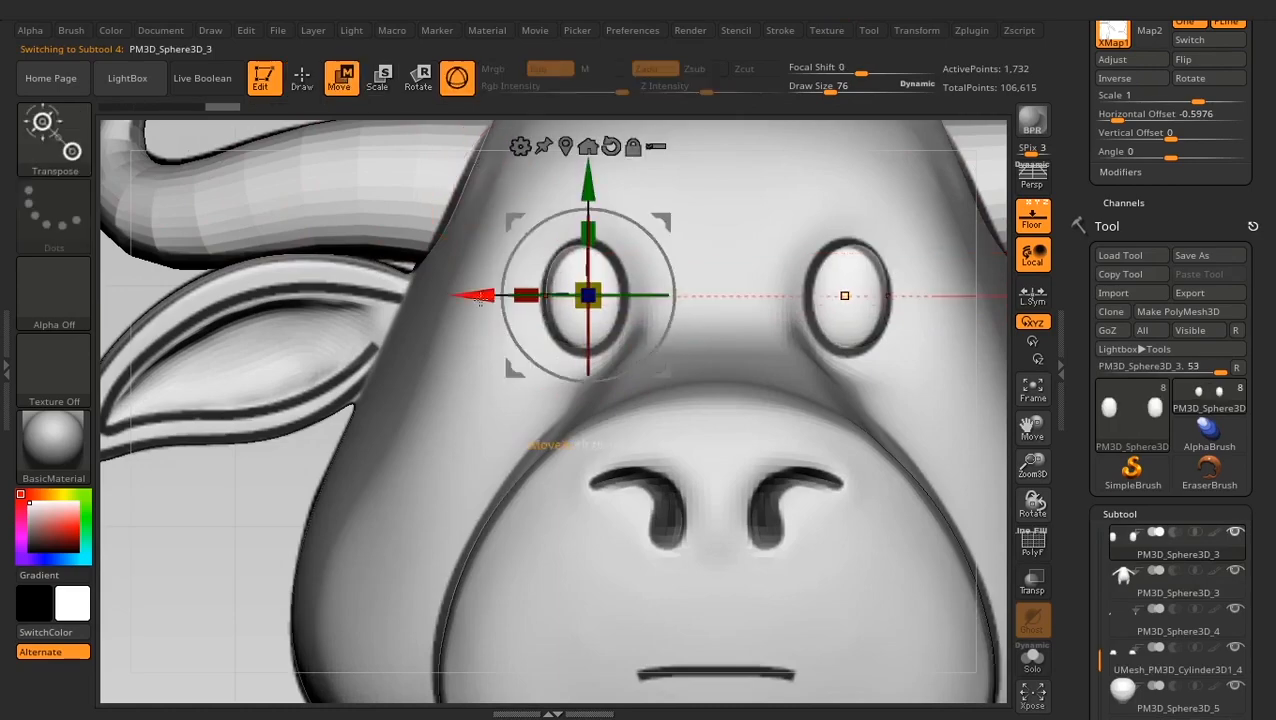
pyautogui.moveTo(975, 310); pyautogui.dragTo(975, 412)
pyautogui.moveTo(632, 350); pyautogui.dragTo(596, 379)
pyautogui.click(611, 147)
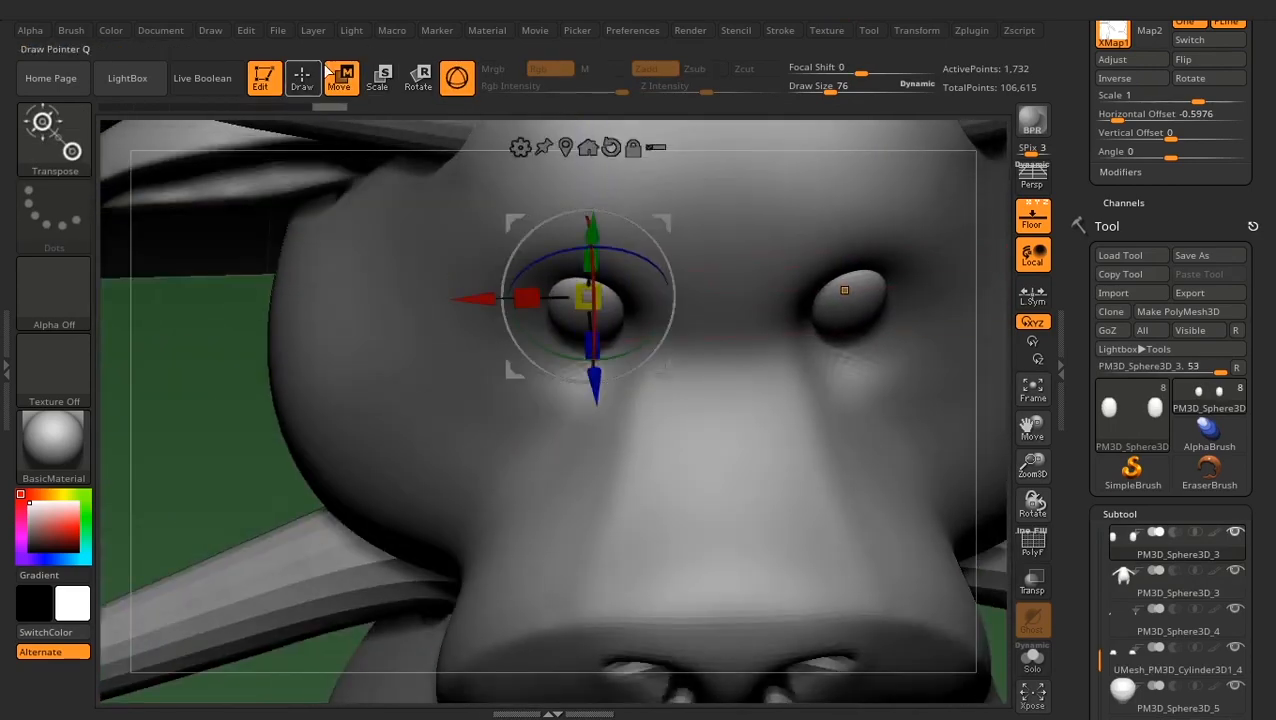
# Return to Draw mode on the head subtool with the area between the eyes and snout in view
pyautogui.click(302, 79)
pyautogui.keyDown('alt'); pyautogui.click(700, 330); pyautogui.keyUp('alt')
pyautogui.keyDown('shift'); pyautogui.moveTo(977, 514); pyautogui.dragTo(584, 399); pyautogui.keyUp('shift')
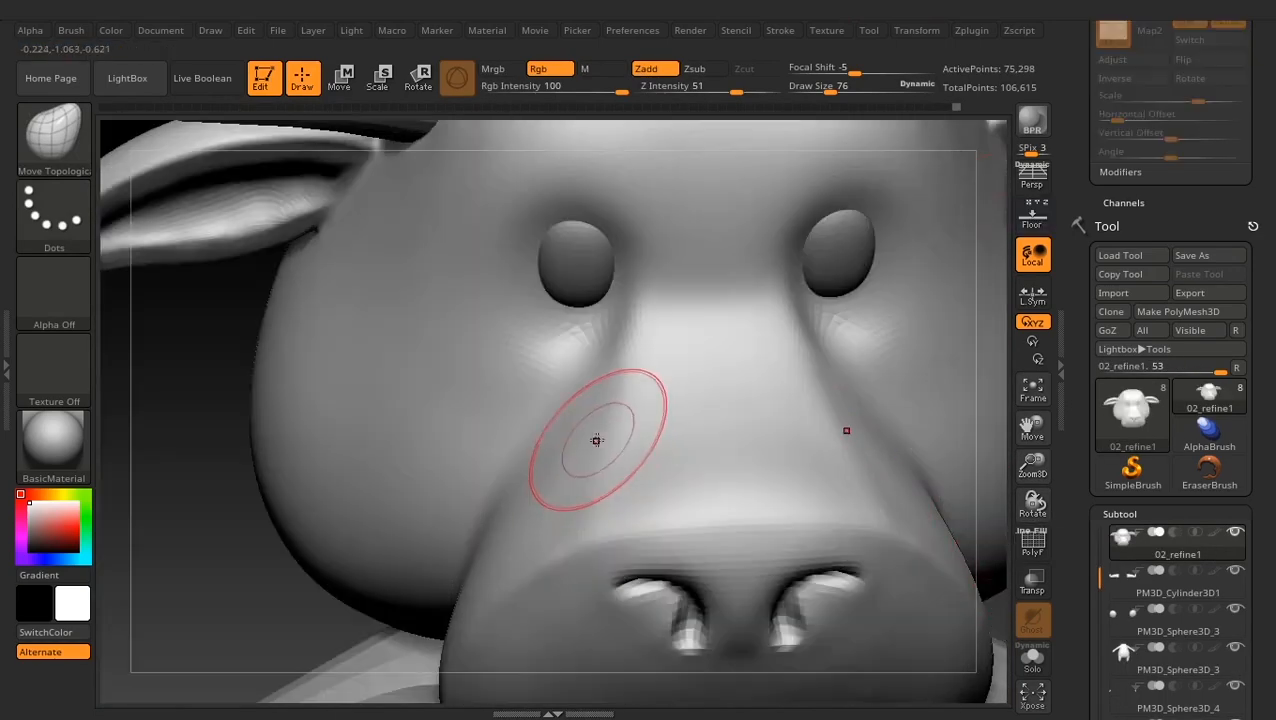
pyautogui.moveTo(963, 519)
pyautogui.keyDown('alt'); pyautogui.mouseDown()
pyautogui.moveTo(954, 503)
pyautogui.moveTo(931, 524)
pyautogui.mouseUp(); pyautogui.keyUp('alt')
# Pick the DamStandard brush, undo a trial crease along the snout's bridge and lower the brush's Z Intensity to 15
pyautogui.press('b')
pyautogui.press('d')
pyautogui.press('s')
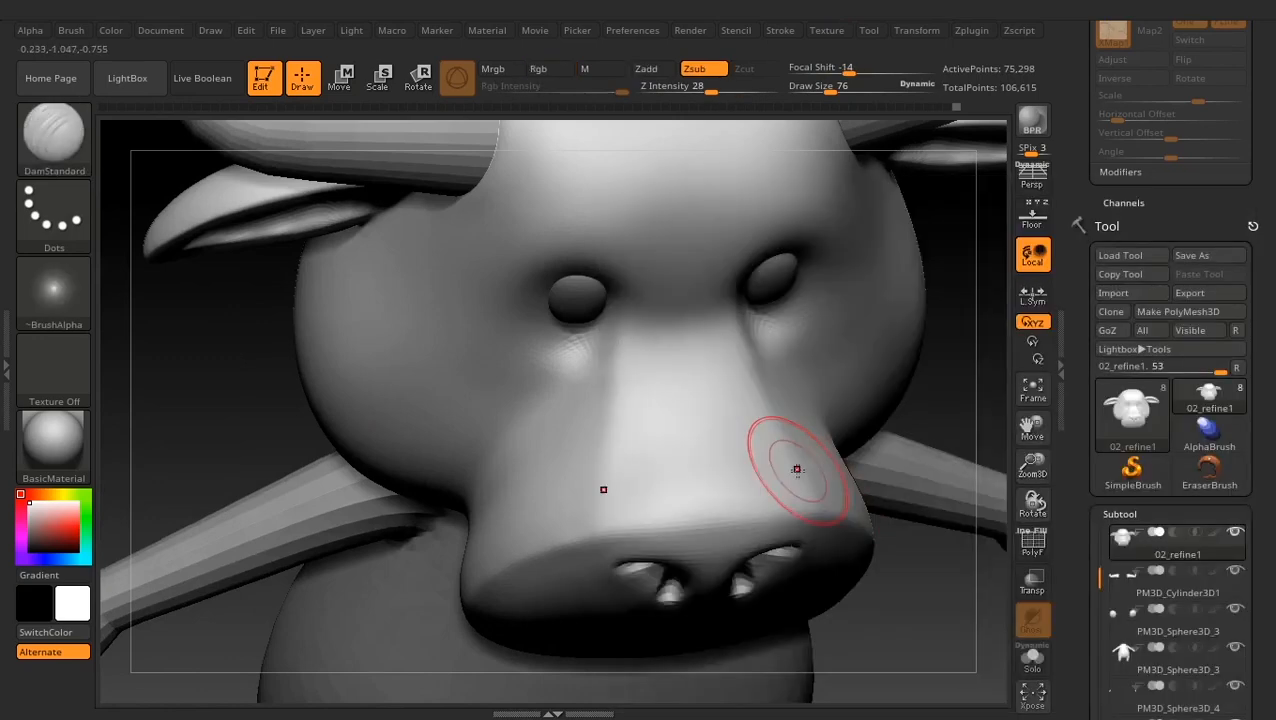
pyautogui.moveTo(616, 350); pyautogui.dragTo(590, 462)
pyautogui.hotkey('ctrl', 'z')
pyautogui.click(692, 88)
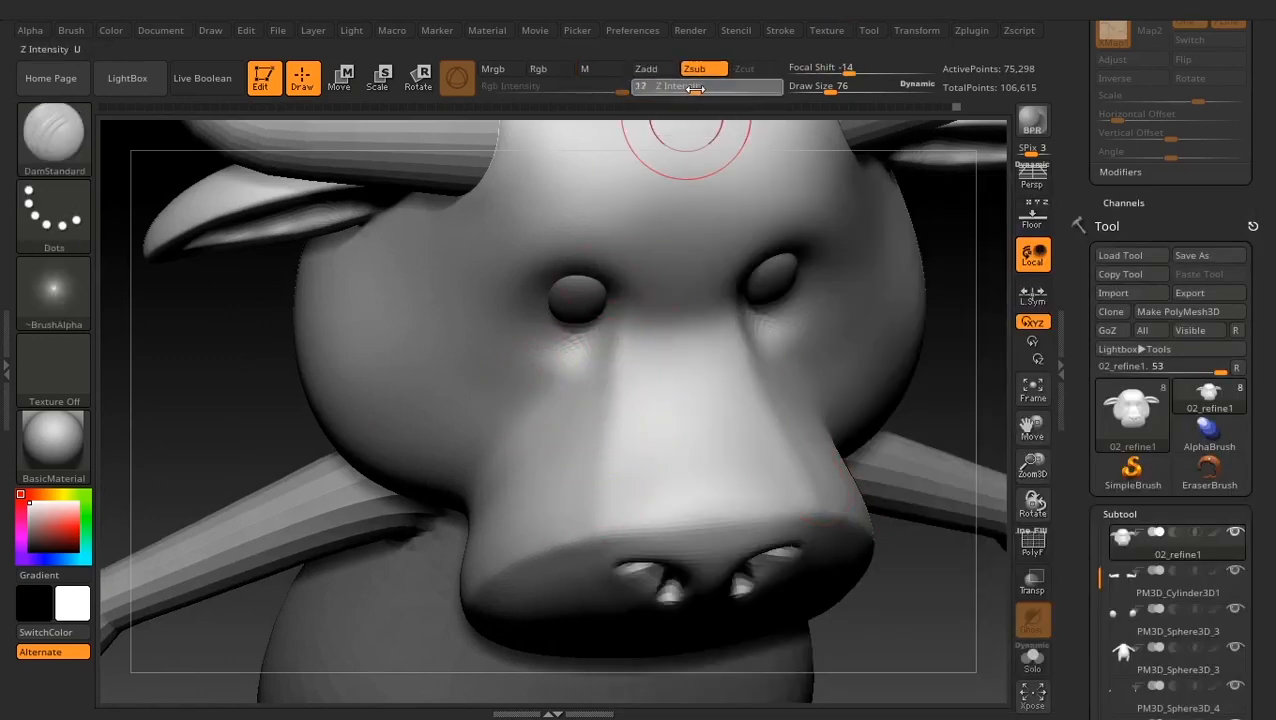
# Carve the snout's bridge edge and upper front rim with DamStandard at Z Intensity 15, smoothing the crease along the rim
pyautogui.moveTo(619, 318)
pyautogui.mouseDown()
pyautogui.moveTo(596, 546)
pyautogui.moveTo(609, 468)
pyautogui.mouseUp()
pyautogui.hotkey('ctrl', 'z')
pyautogui.moveTo(940, 600); pyautogui.dragTo(906, 612)
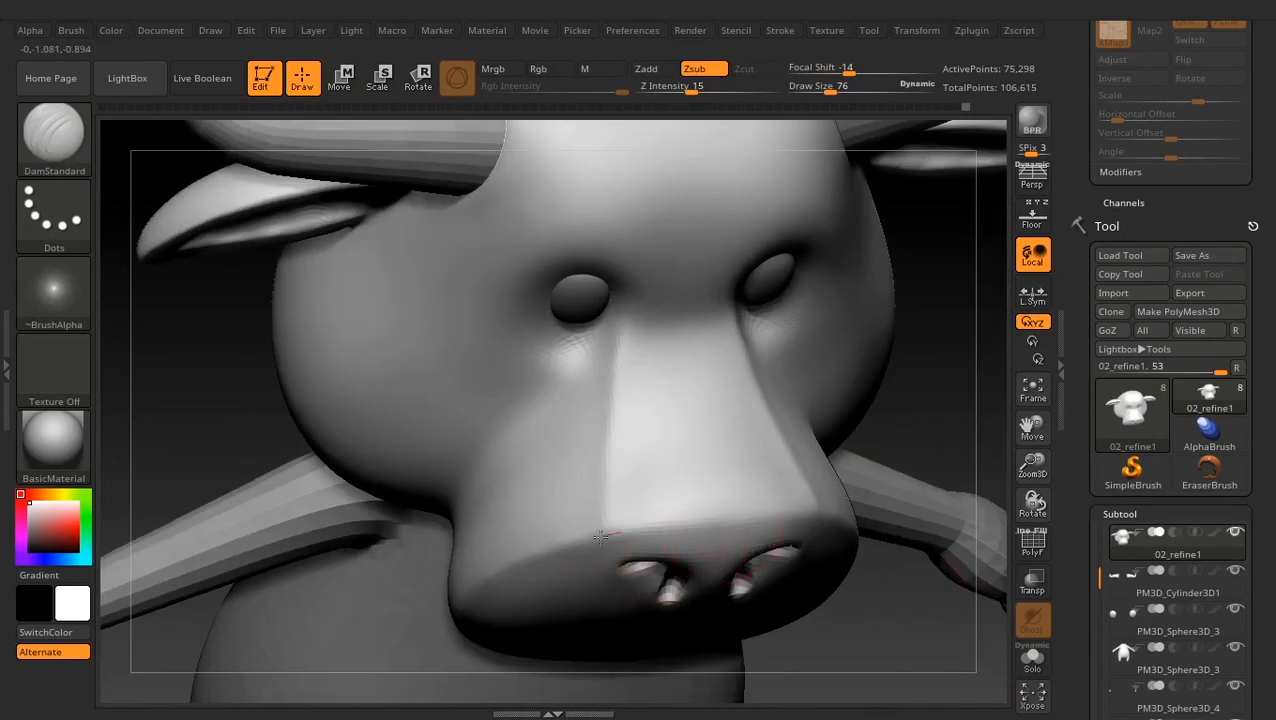
pyautogui.moveTo(727, 525); pyautogui.dragTo(733, 527)
pyautogui.keyDown('shift'); pyautogui.moveTo(731, 525); pyautogui.dragTo(692, 524); pyautogui.keyUp('shift')
pyautogui.moveTo(872, 608); pyautogui.dragTo(920, 590)
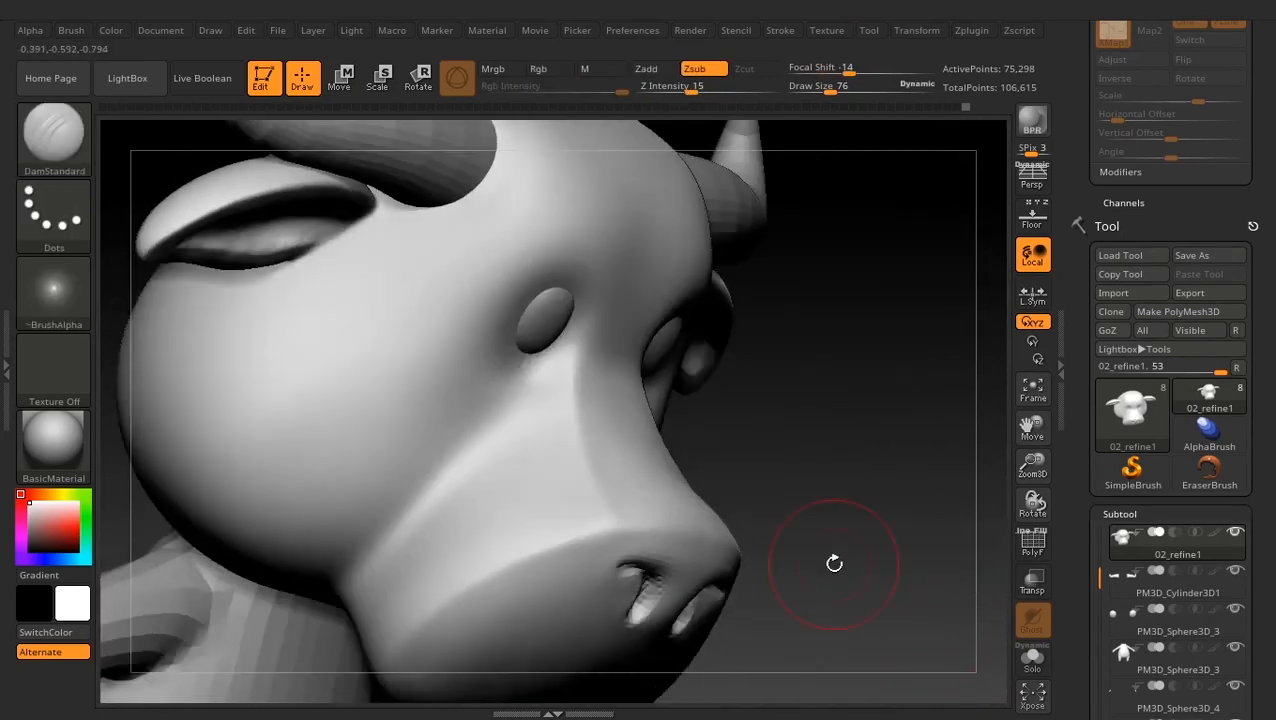
pyautogui.moveTo(634, 530); pyautogui.dragTo(570, 543)
pyautogui.keyDown('shift'); pyautogui.moveTo(580, 540); pyautogui.dragTo(566, 542); pyautogui.keyUp('shift')
pyautogui.moveTo(828, 546)
pyautogui.mouseDown()
pyautogui.moveTo(866, 536)
pyautogui.moveTo(850, 470)
pyautogui.mouseUp()
pyautogui.moveTo(890, 570)
pyautogui.mouseDown()
pyautogui.moveTo(917, 550)
pyautogui.moveTo(925, 620)
pyautogui.mouseUp()
pyautogui.moveTo(250, 540); pyautogui.dragTo(383, 518)
# Build up the cheek below the eye along the snout's side with ClayBuildup at draw size 46
pyautogui.press('b')
pyautogui.press('c')
pyautogui.press('b')
pyautogui.press('space')
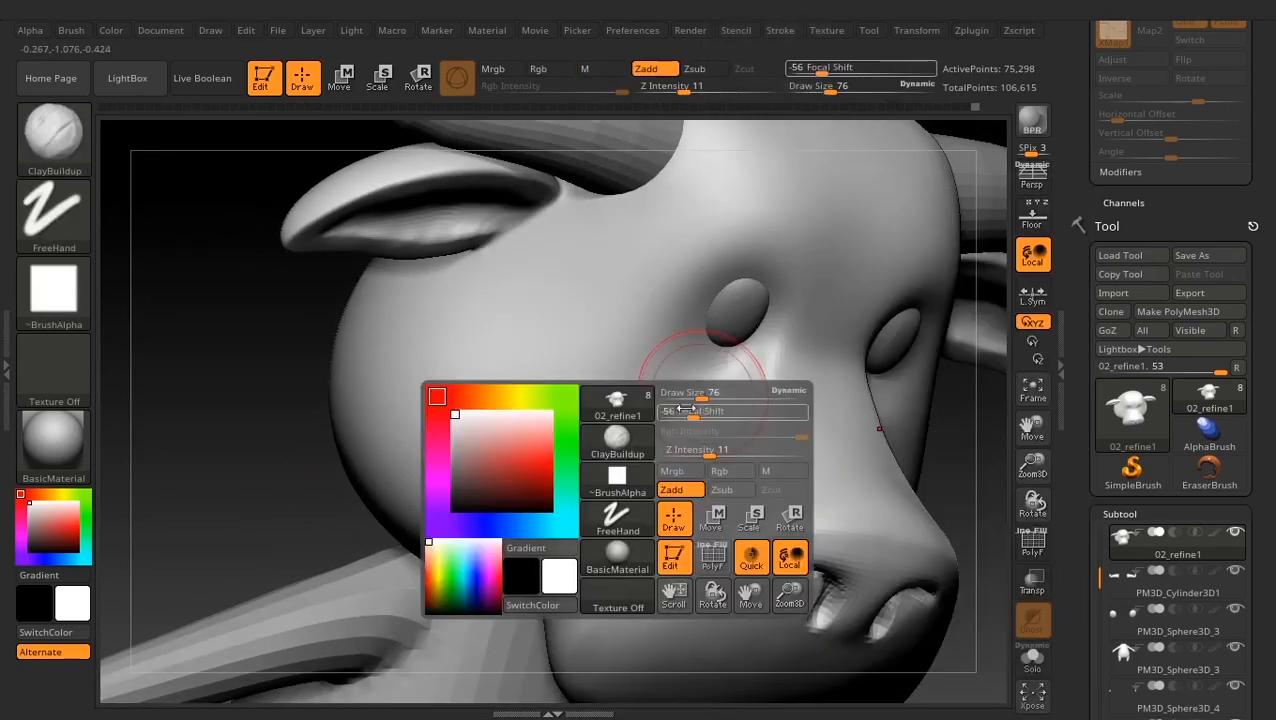
pyautogui.moveTo(697, 393); pyautogui.dragTo(689, 392)
pyautogui.moveTo(738, 348); pyautogui.dragTo(666, 393)
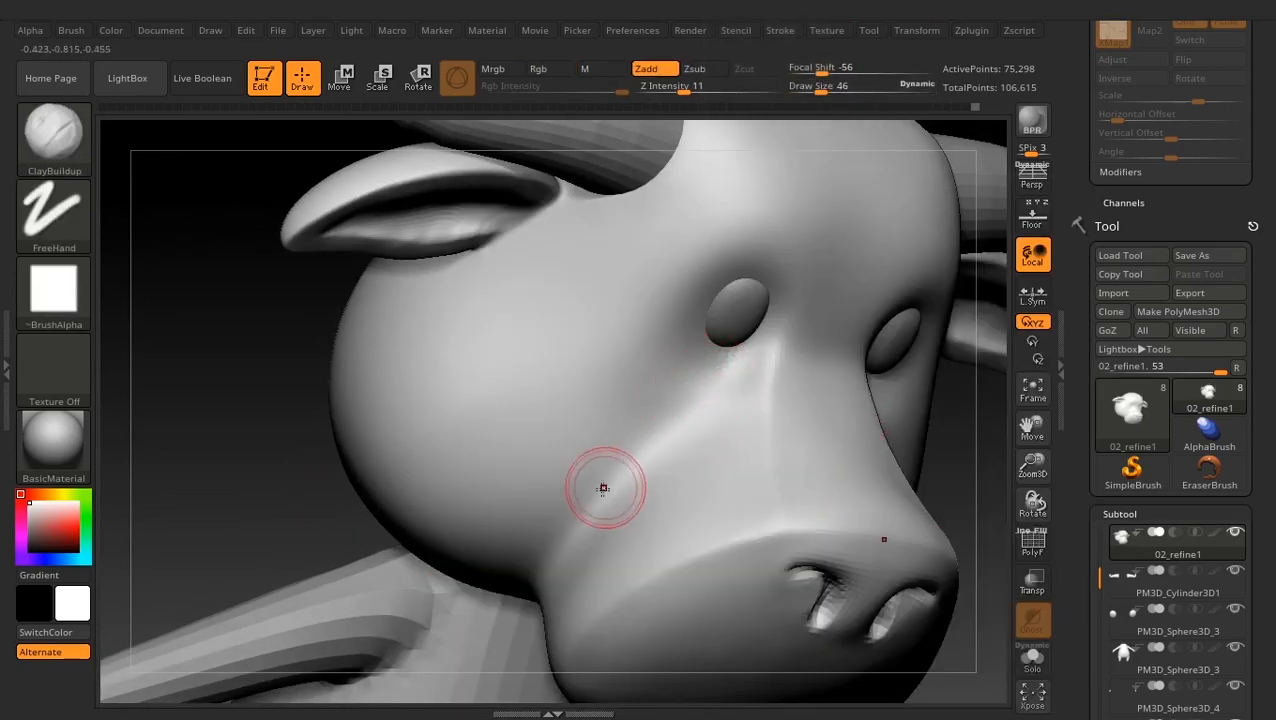
pyautogui.moveTo(725, 365)
pyautogui.mouseDown()
pyautogui.moveTo(604, 476)
pyautogui.moveTo(712, 360)
pyautogui.moveTo(600, 465)
pyautogui.mouseUp()
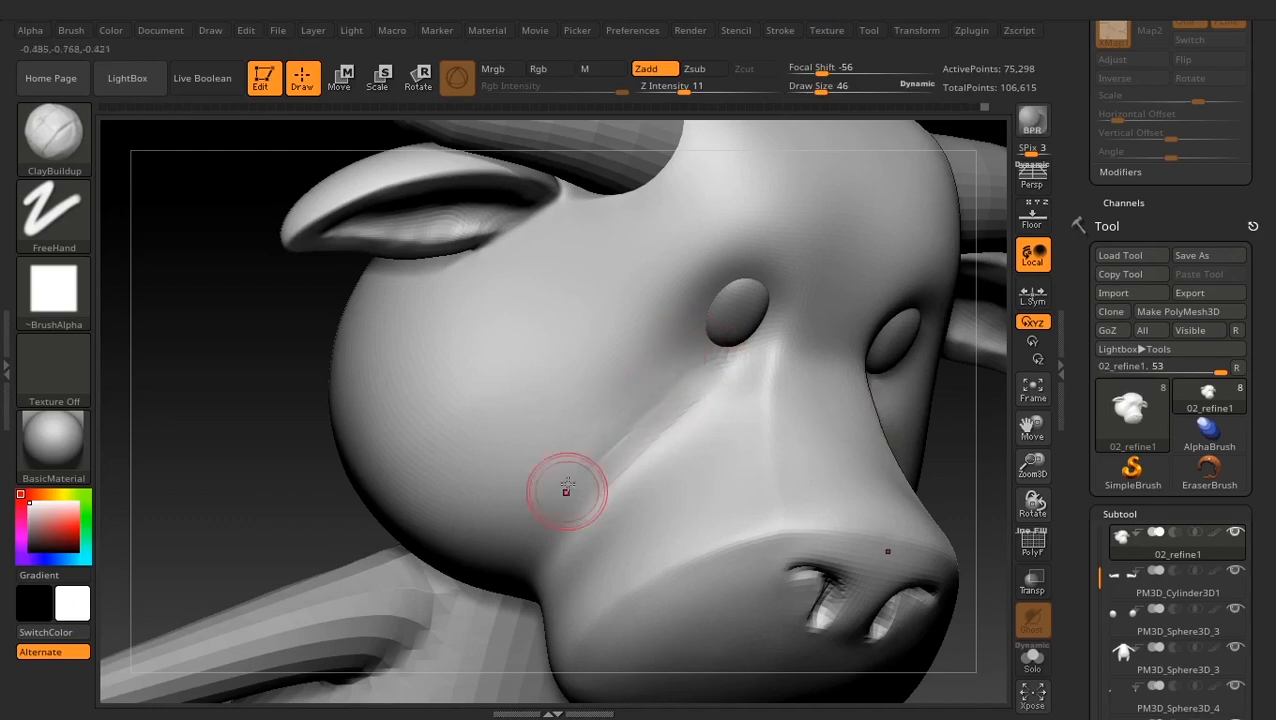
pyautogui.moveTo(688, 378); pyautogui.dragTo(588, 470)
# Raise the Smooth brush's Z Intensity to 72 and smooth the clay added between the eye and the snout's side
pyautogui.moveTo(725, 358)
pyautogui.keyDown('shift'); pyautogui.mouseDown()
pyautogui.moveTo(599, 470)
pyautogui.moveTo(604, 433)
pyautogui.mouseUp(); pyautogui.keyUp('shift')
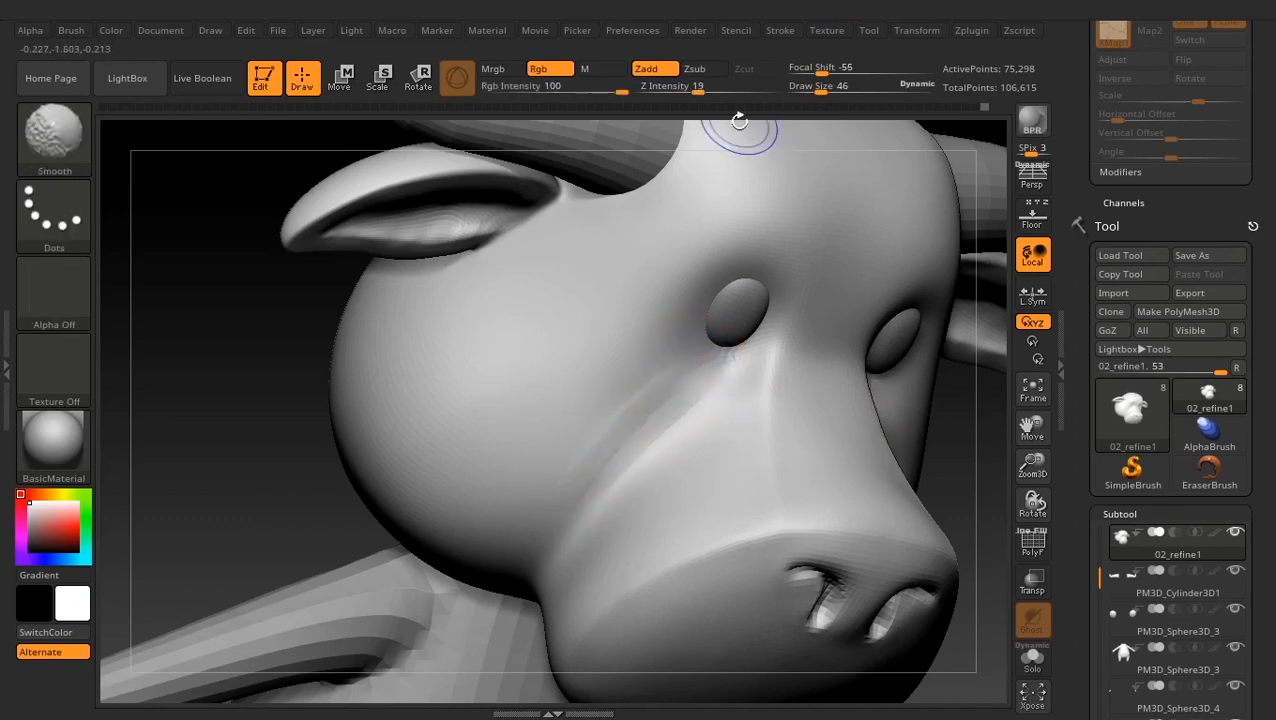
pyautogui.keyDown('shift'); pyautogui.click(724, 90); pyautogui.keyUp('shift')
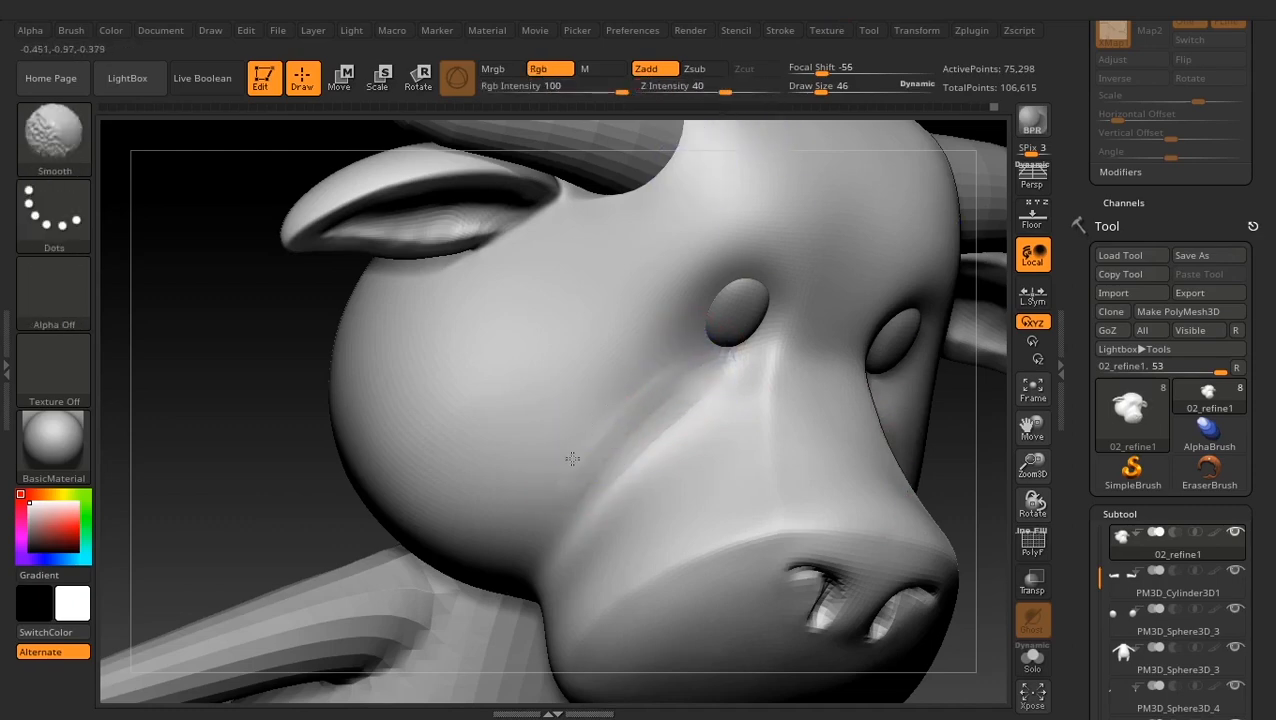
pyautogui.keyDown('shift'); pyautogui.click(755, 90); pyautogui.keyUp('shift')
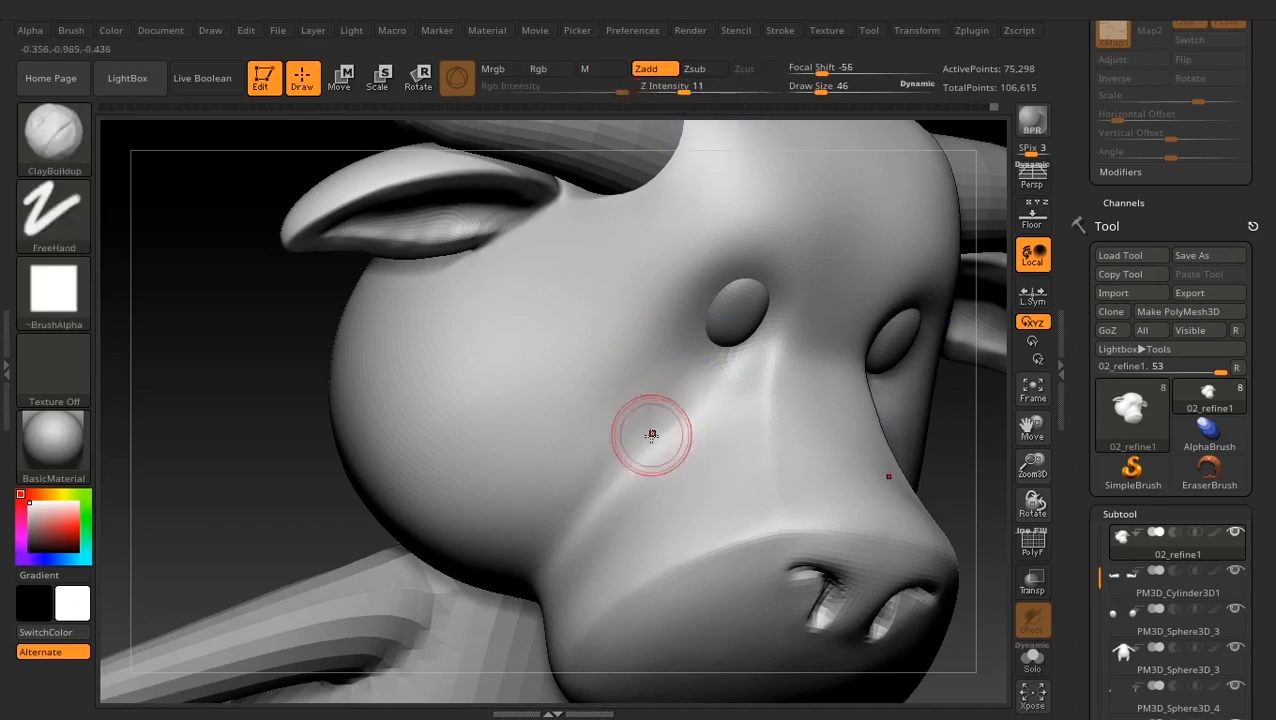
pyautogui.moveTo(695, 395)
pyautogui.keyDown('shift'); pyautogui.mouseDown()
pyautogui.moveTo(612, 430)
pyautogui.moveTo(598, 415)
pyautogui.mouseUp(); pyautogui.keyUp('shift')
pyautogui.moveTo(681, 427)
pyautogui.mouseDown(button='right')
pyautogui.moveTo(960, 464)
pyautogui.moveTo(736, 331)
pyautogui.moveTo(994, 433)
pyautogui.moveTo(940, 478)
pyautogui.moveTo(978, 484)
pyautogui.moveTo(868, 470)
pyautogui.moveTo(925, 465)
pyautogui.mouseUp(button='right')
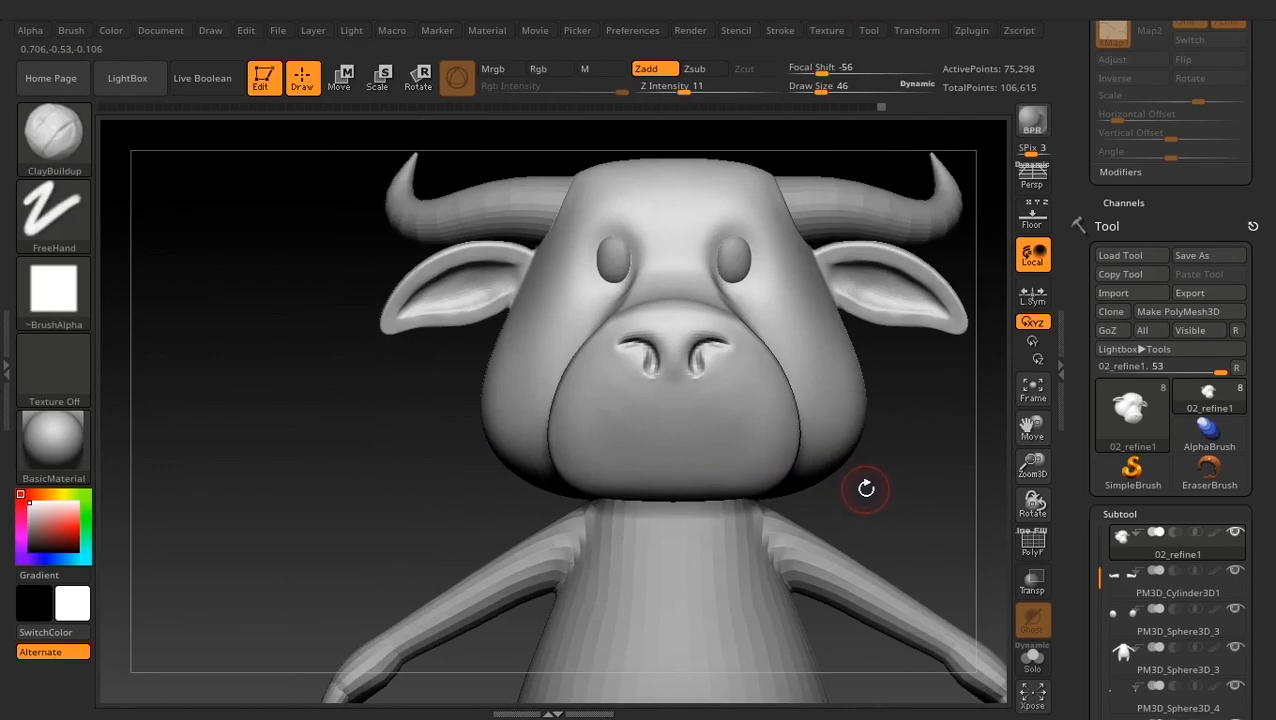
# Try to carve a horizontal mouth line across the snout below the nostrils with DamStandard at draw size 46
pyautogui.press('b')
pyautogui.press('d')
pyautogui.press('s')
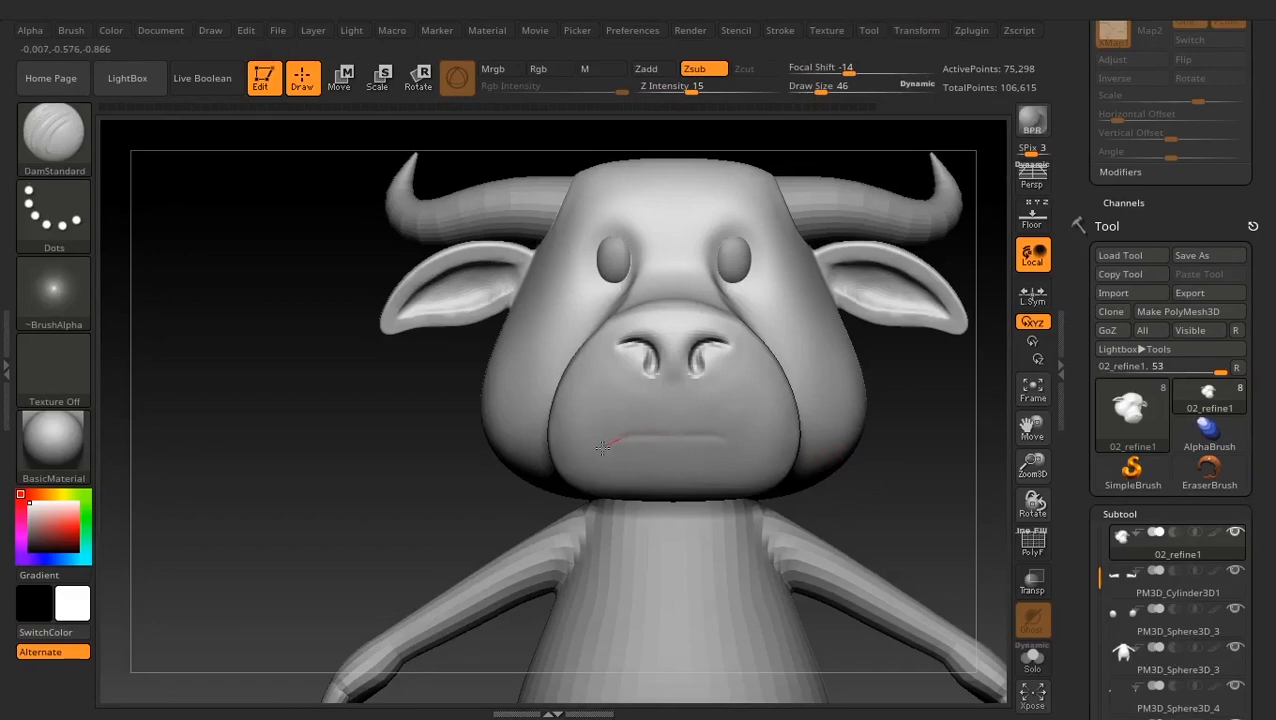
pyautogui.hotkey('ctrl', 'z')
pyautogui.keyDown('alt'); pyautogui.moveTo(908, 470); pyautogui.dragTo(900, 530); pyautogui.keyUp('alt')
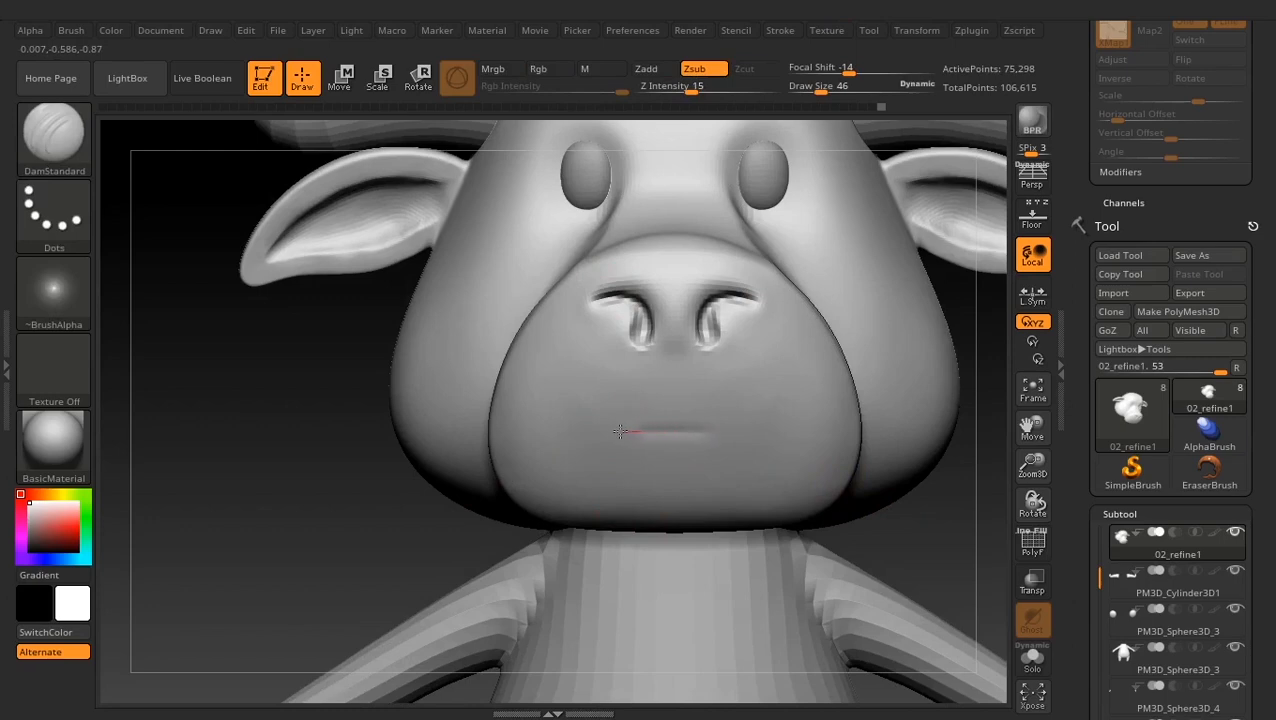
pyautogui.hotkey('ctrl', 'z')
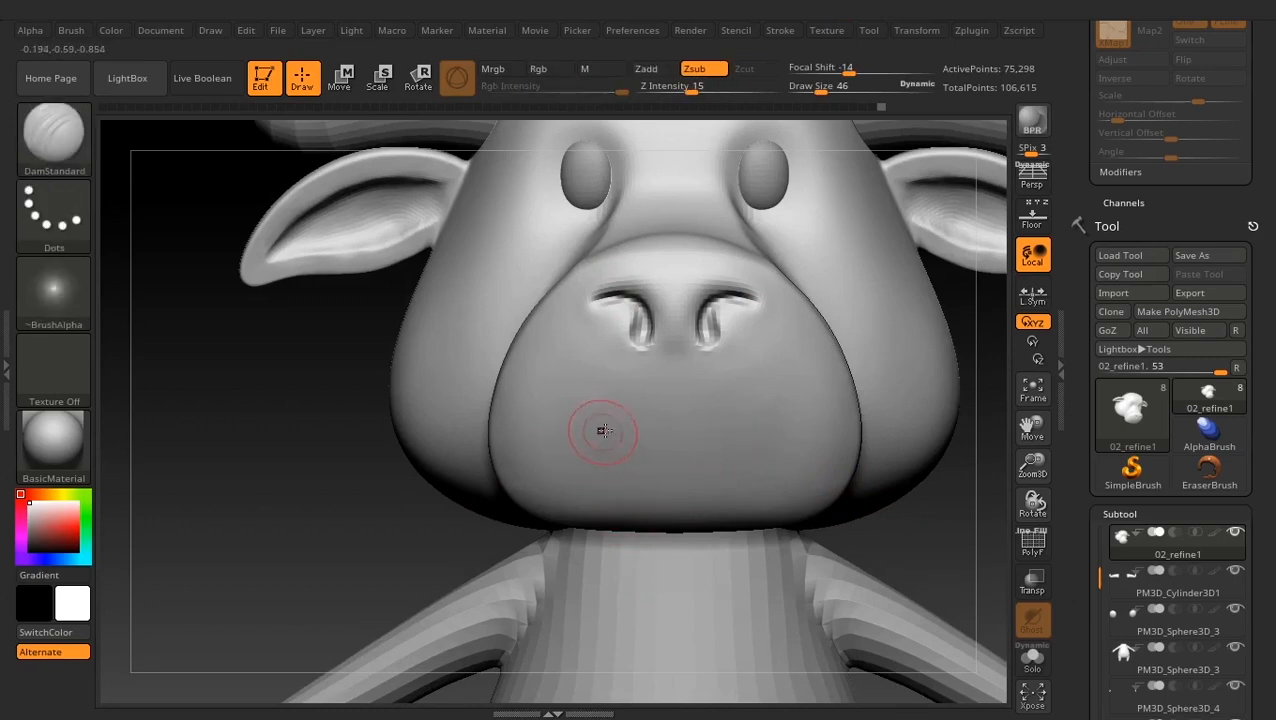
pyautogui.hotkey('ctrl', 'z')
pyautogui.hotkey('ctrl', 'z')
pyautogui.hotkey('ctrl', 'z')
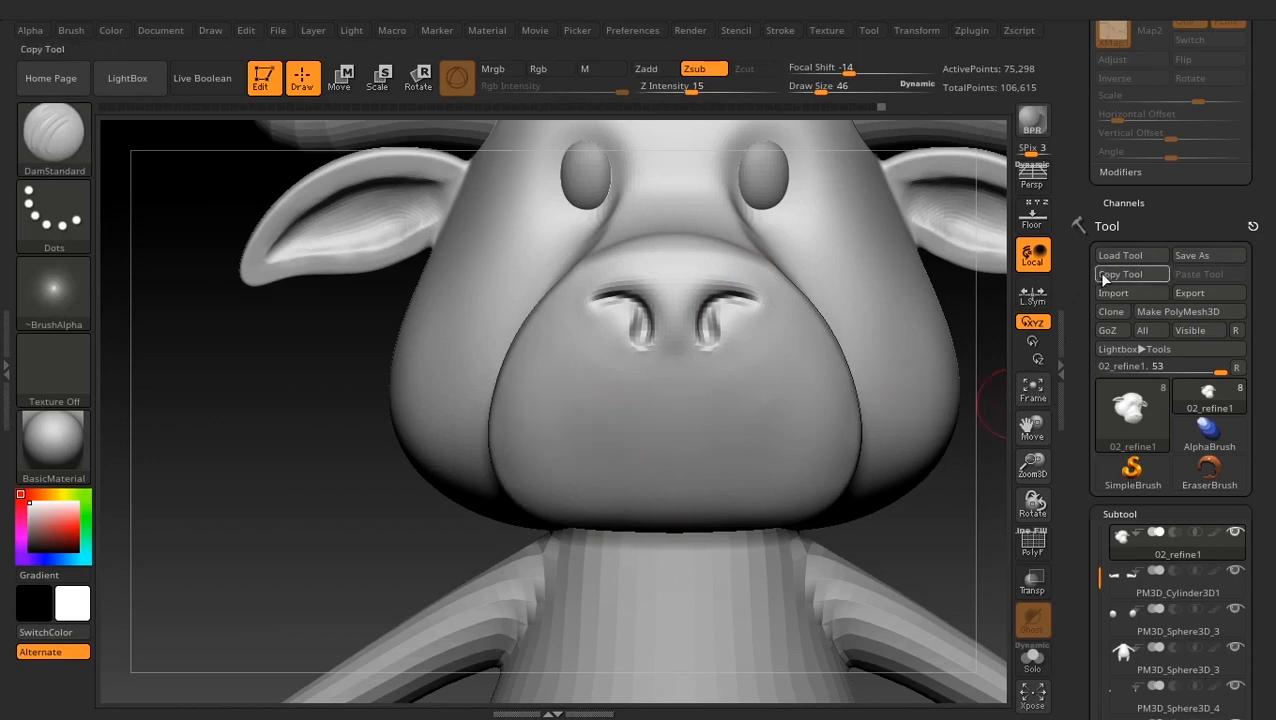
pyautogui.scroll(5, 1103, 278)
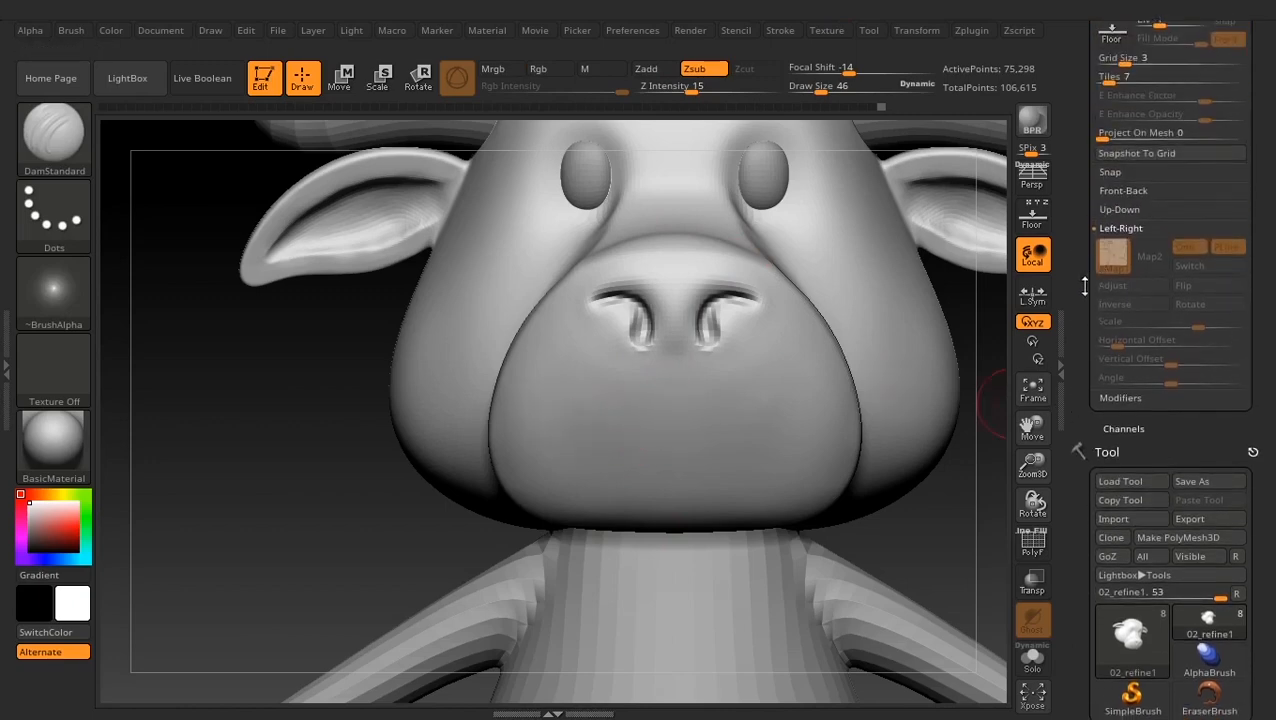
pyautogui.moveTo(1085, 286); pyautogui.dragTo(1076, 361)
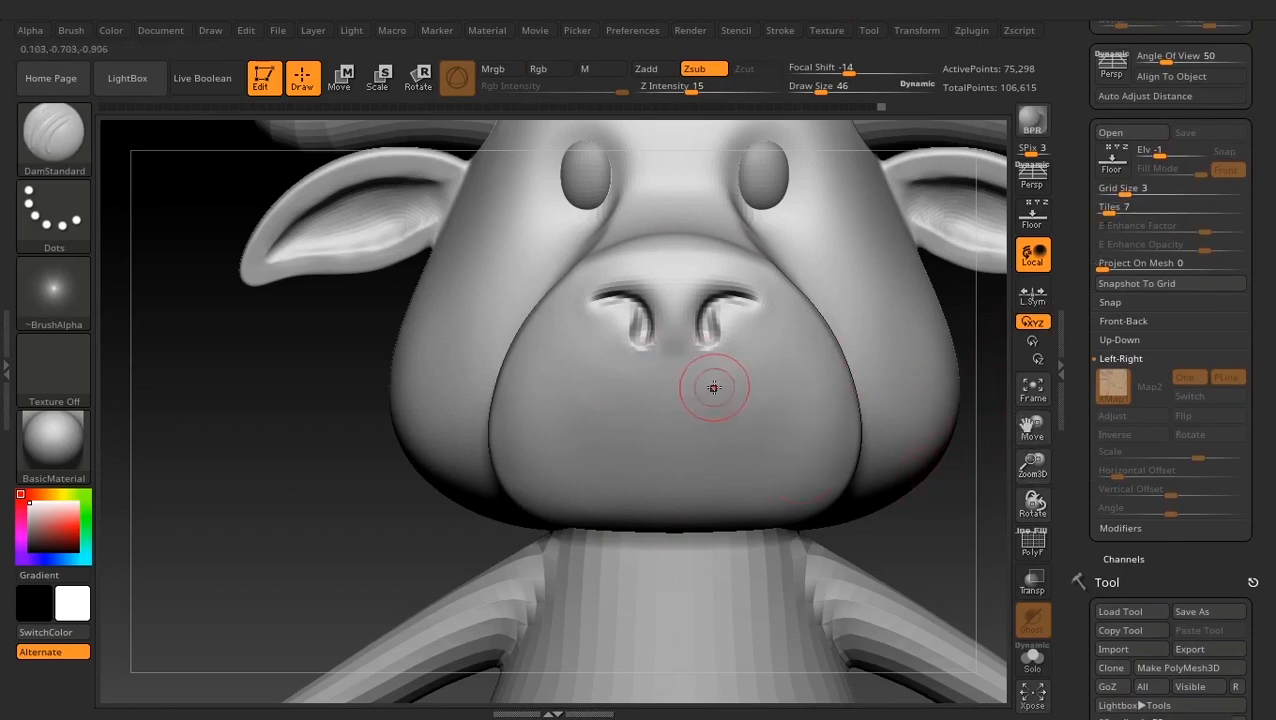
# Switch to the ClayBuildup brush, then select the horns subtool and subdivide its mesh
pyautogui.press('b')
pyautogui.press('c')
pyautogui.press('b')
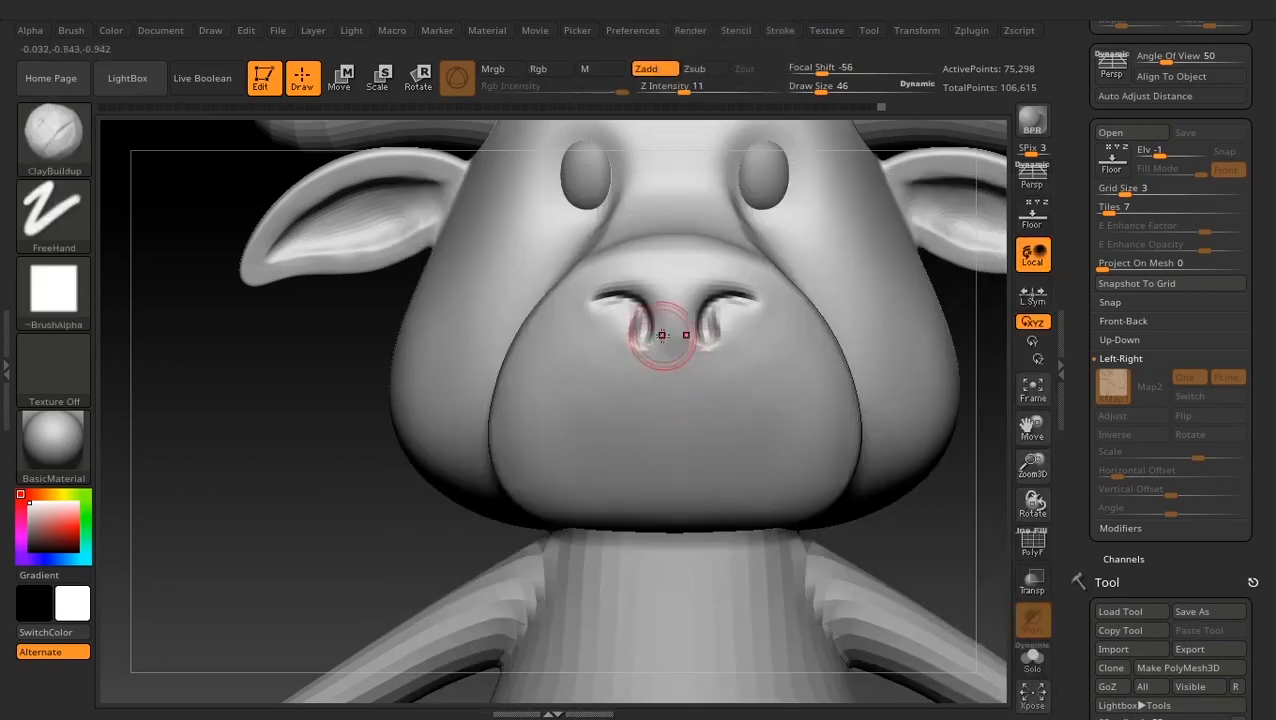
pyautogui.keyDown('alt'); pyautogui.moveTo(914, 520); pyautogui.dragTo(1008, 253); pyautogui.keyUp('alt')
pyautogui.keyDown('alt'); pyautogui.click(473, 284); pyautogui.keyUp('alt')
pyautogui.keyDown('alt'); pyautogui.moveTo(845, 358); pyautogui.dragTo(828, 470); pyautogui.keyUp('alt')
pyautogui.moveTo(576, 176)
pyautogui.keyDown('alt'); pyautogui.mouseDown()
pyautogui.moveTo(585, 193)
pyautogui.moveTo(555, 228)
pyautogui.moveTo(566, 279)
pyautogui.moveTo(590, 279)
pyautogui.moveTo(598, 248)
pyautogui.moveTo(618, 353)
pyautogui.moveTo(665, 314)
pyautogui.moveTo(493, 313)
pyautogui.mouseUp(); pyautogui.keyUp('alt')
pyautogui.press('ctrl')
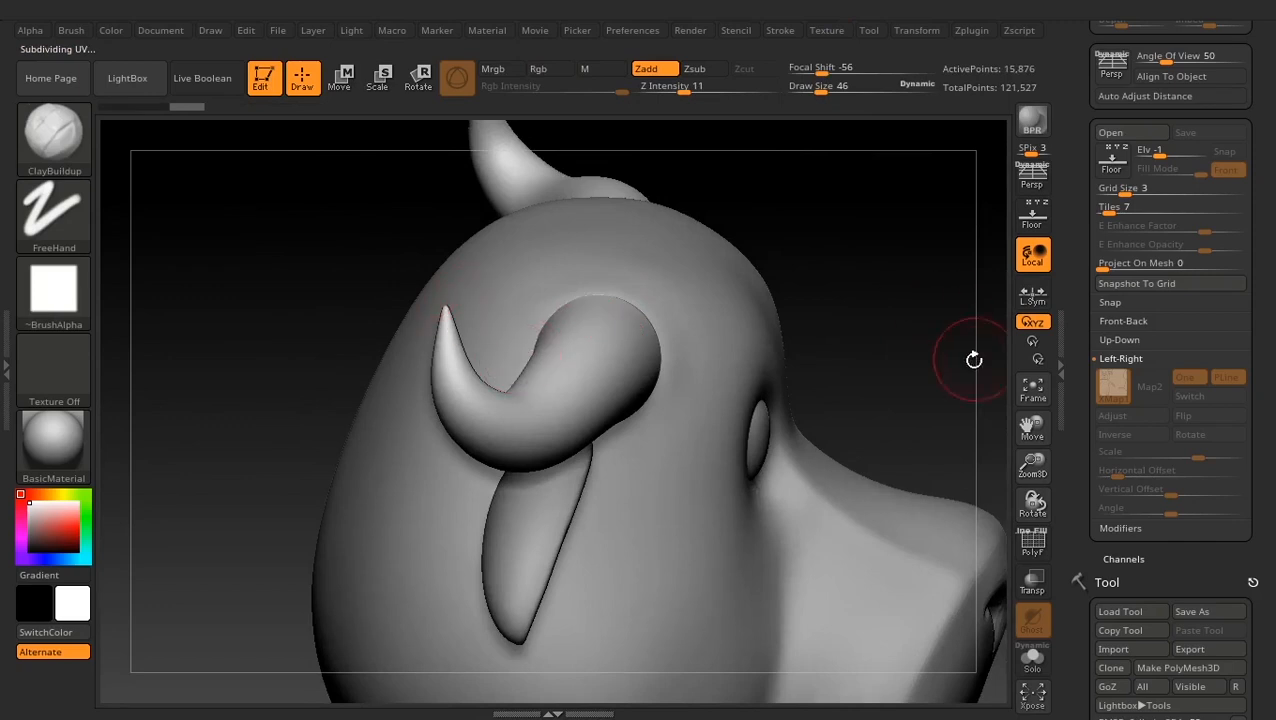
# Select the head subtool again and set the ClayBuildup draw size to 30 for the area between eye and snout
pyautogui.moveTo(974, 360); pyautogui.dragTo(893, 515)
pyautogui.keyDown('alt'); pyautogui.moveTo(934, 315); pyautogui.dragTo(788, 427); pyautogui.keyUp('alt')
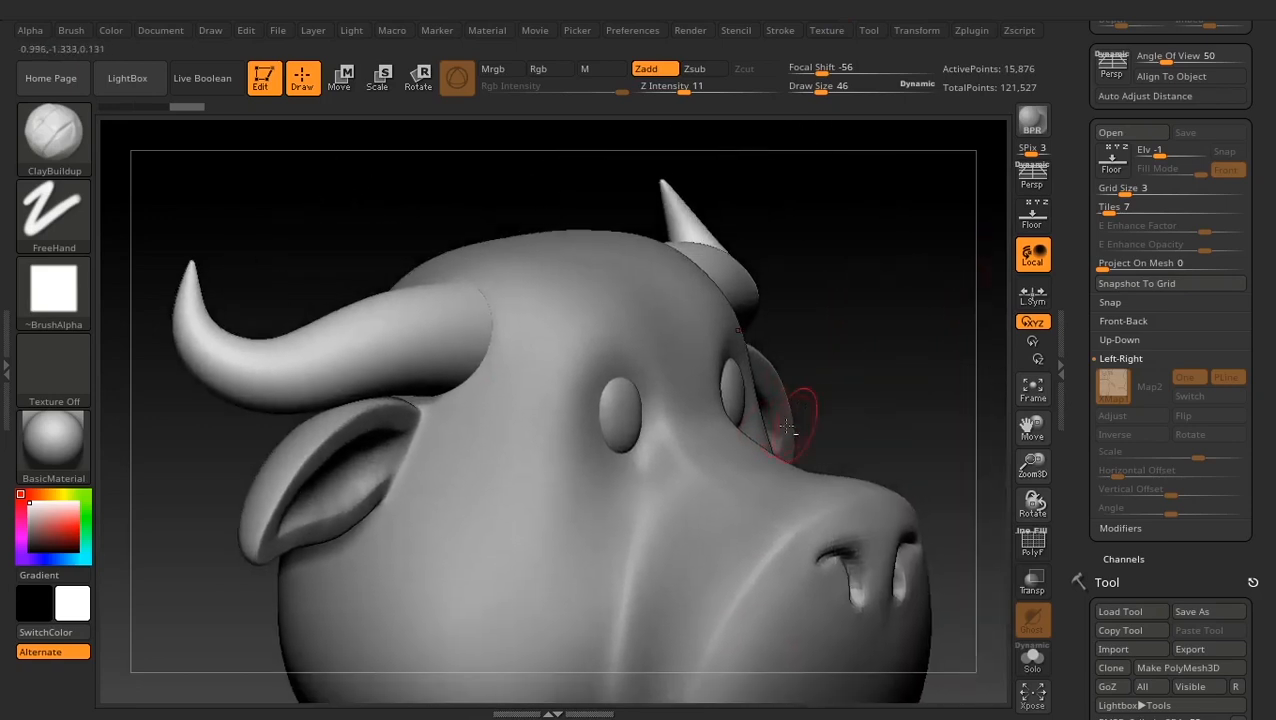
pyautogui.moveTo(876, 428); pyautogui.dragTo(836, 480)
pyautogui.moveTo(911, 316); pyautogui.dragTo(868, 345)
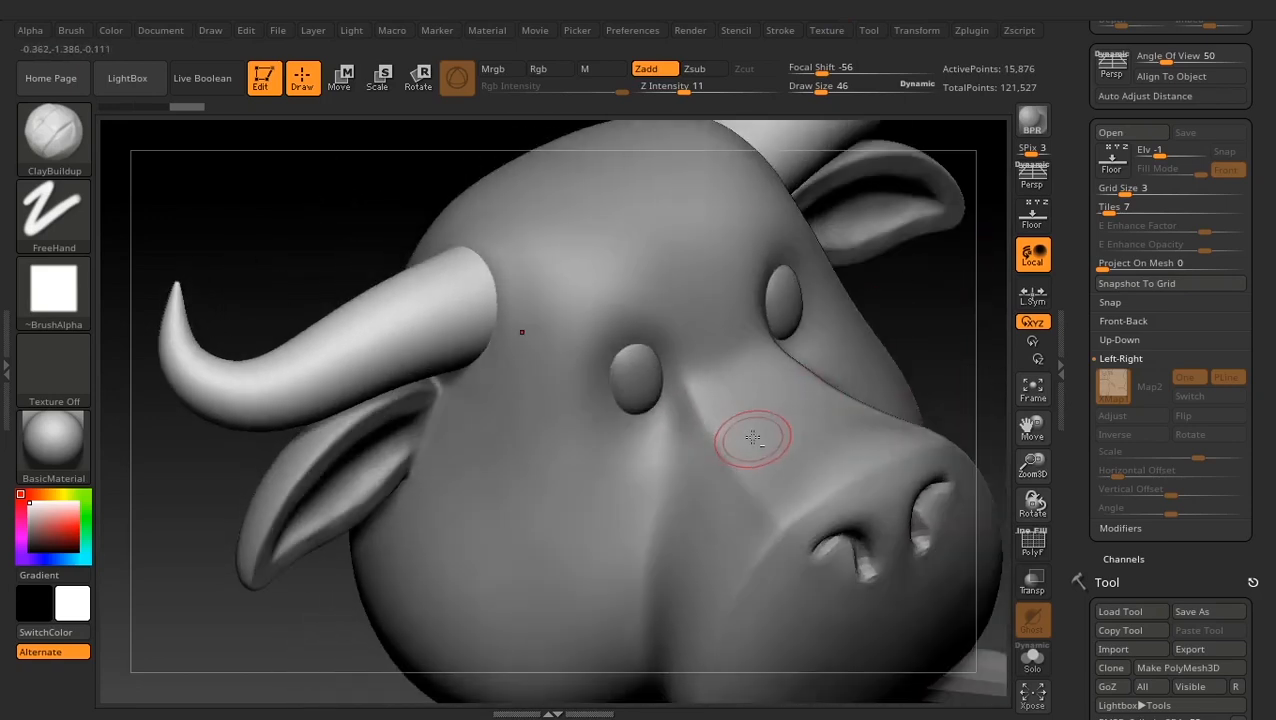
pyautogui.keyDown('alt'); pyautogui.click(752, 437); pyautogui.keyUp('alt')
pyautogui.press('b')
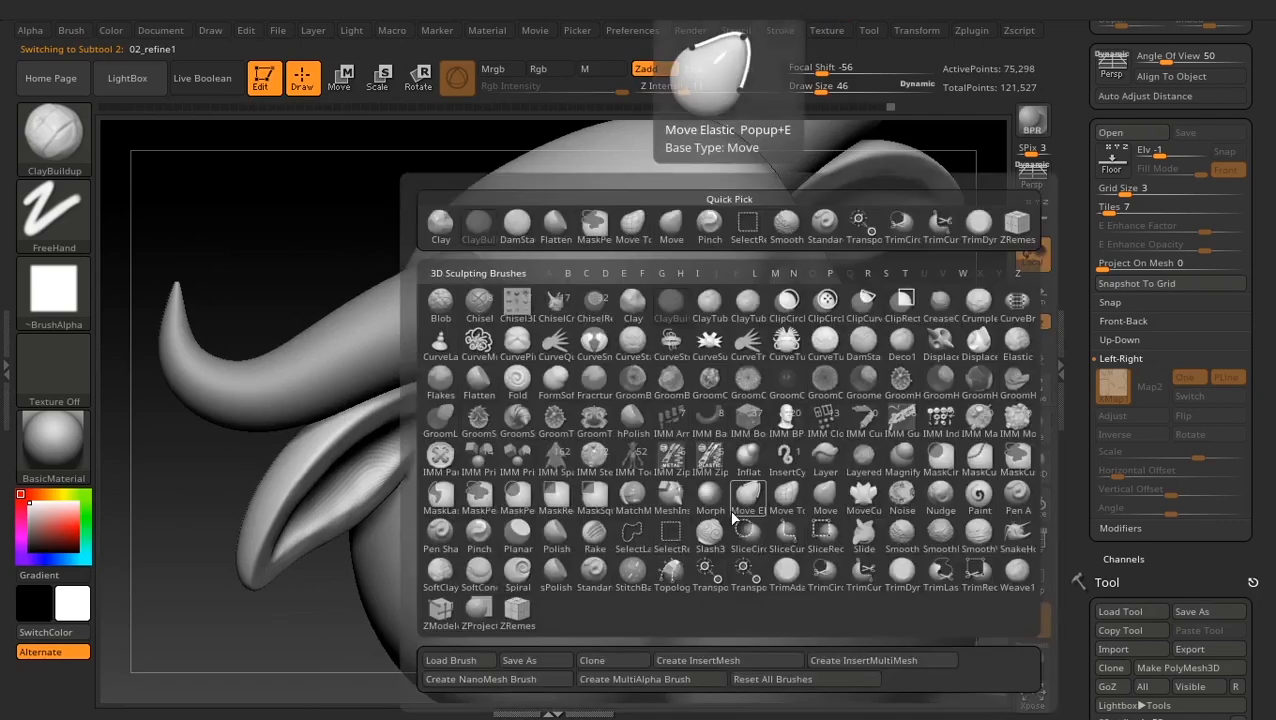
pyautogui.press('c')
pyautogui.press('b')
pyautogui.press('space')
pyautogui.moveTo(686, 430); pyautogui.dragTo(684, 430)
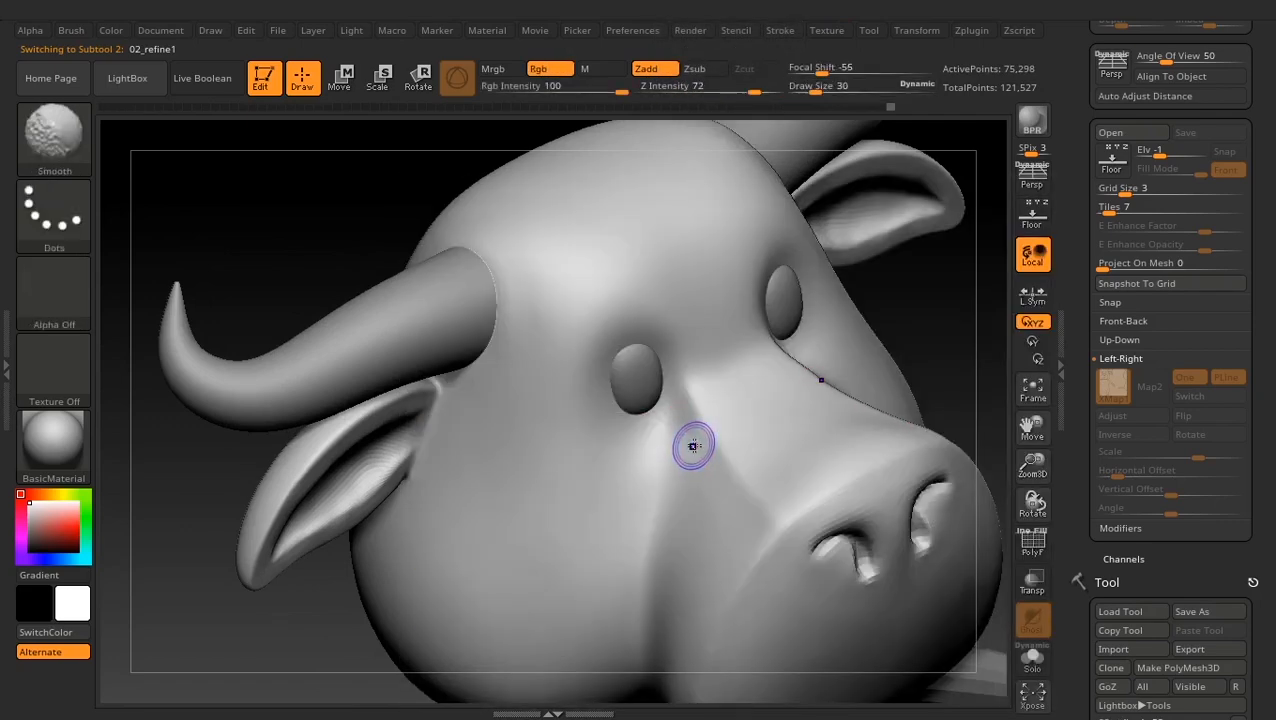
# Drop the head to a lower subdivision level and clean up the inner eye corner and snout crease with ClayBuildup and smoothing
pyautogui.hotkey('shift', 'd')
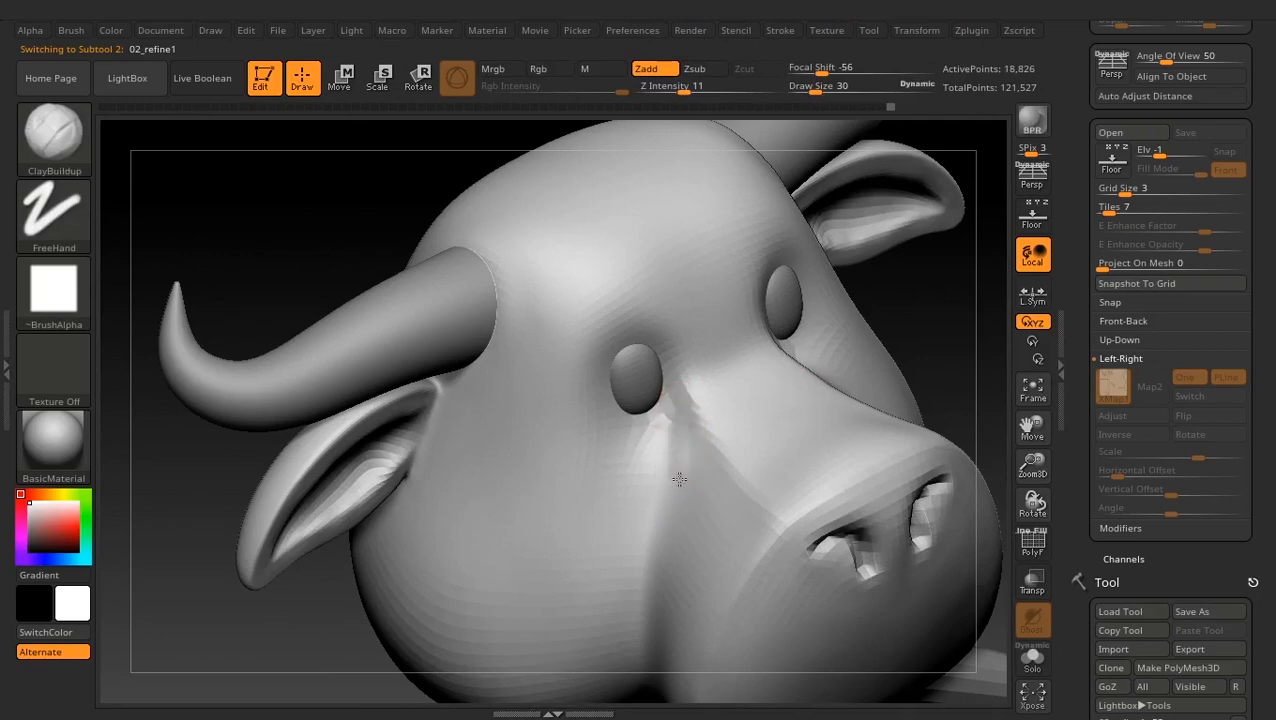
pyautogui.press('shift')
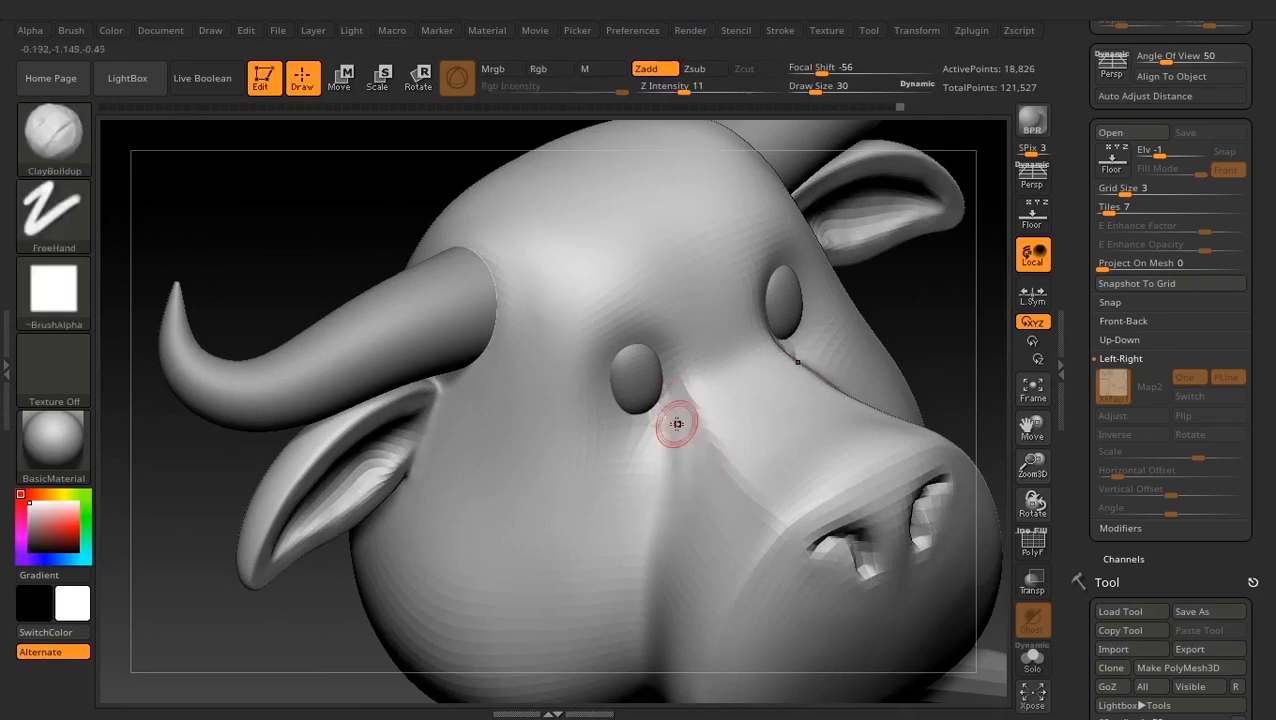
pyautogui.press('shift')
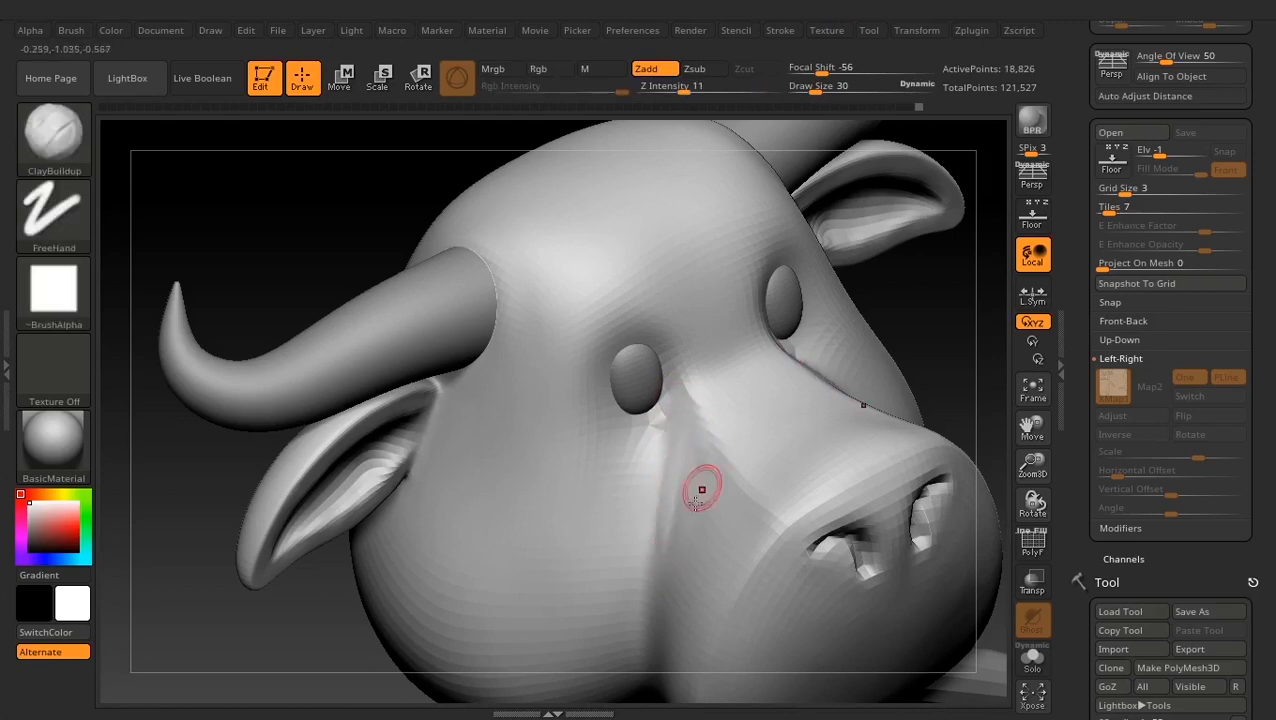
pyautogui.press('shift')
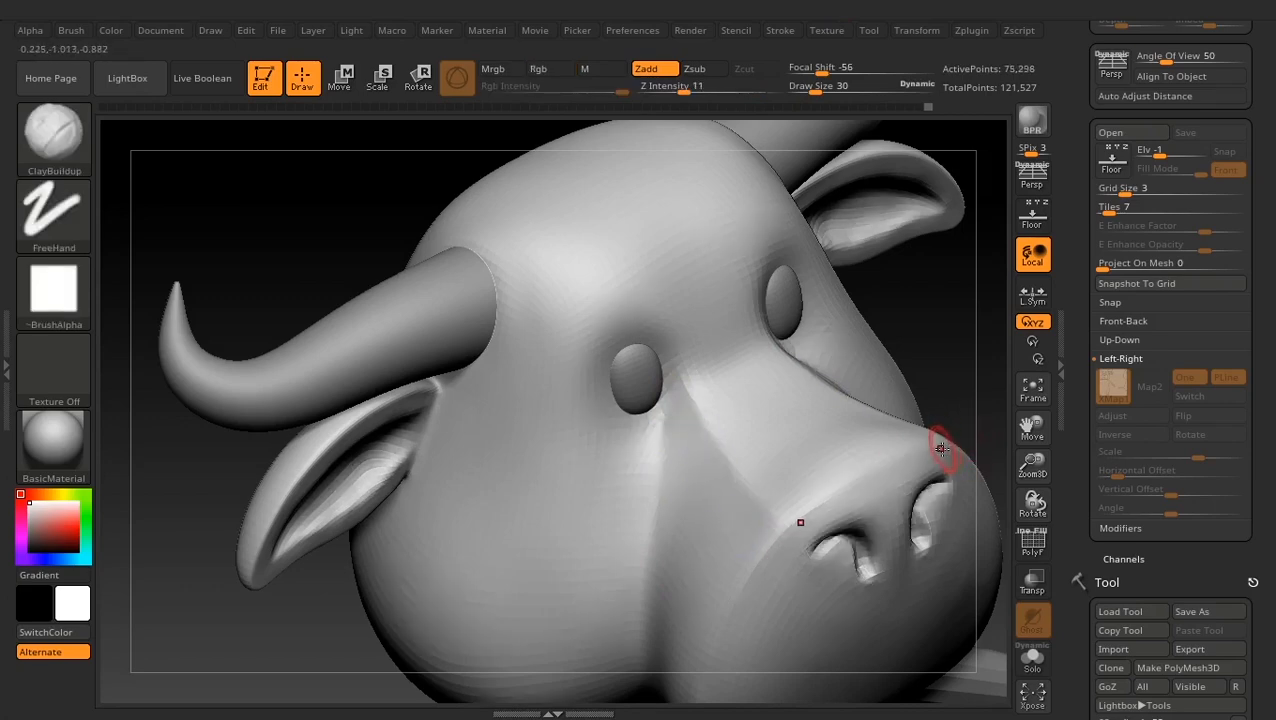
# Select the body subtool with the shoulders and upper torso in view
pyautogui.keyDown('alt'); pyautogui.moveTo(965, 388); pyautogui.dragTo(940, 270); pyautogui.keyUp('alt')
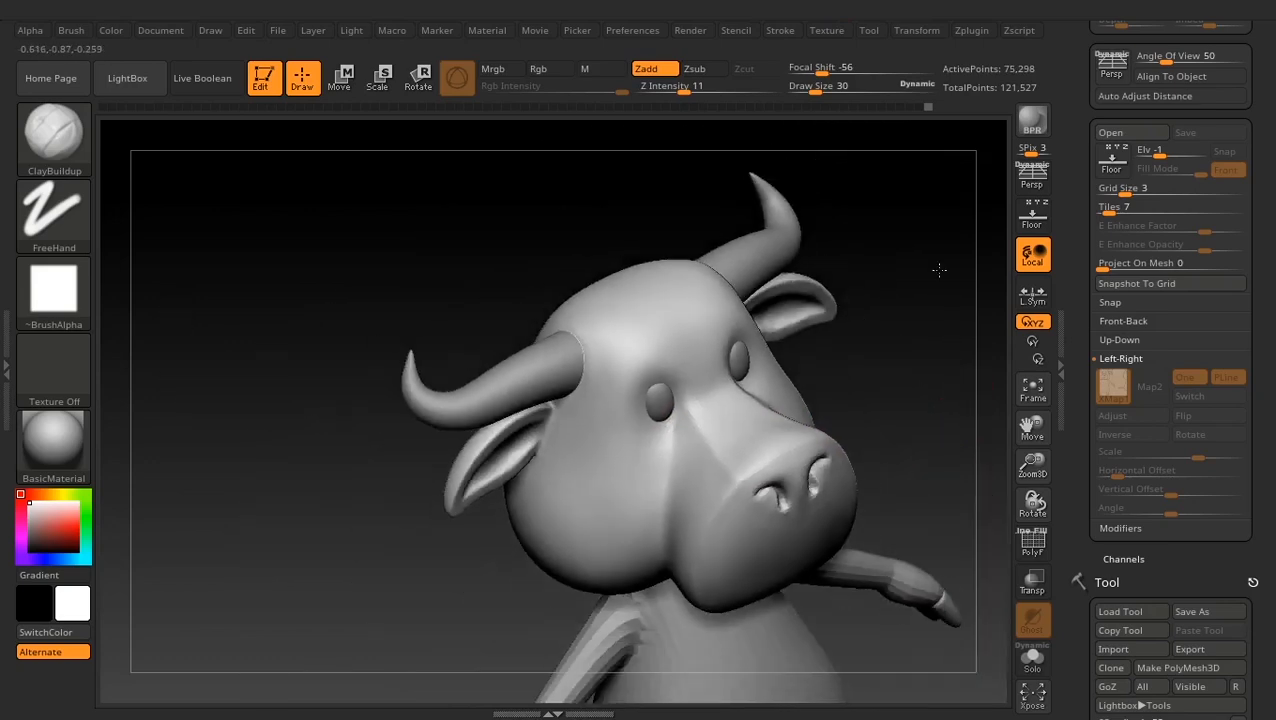
pyautogui.moveTo(920, 440); pyautogui.dragTo(955, 345)
pyautogui.keyDown('alt'); pyautogui.moveTo(923, 515); pyautogui.dragTo(880, 333); pyautogui.keyUp('alt')
pyautogui.moveTo(905, 477); pyautogui.dragTo(706, 518)
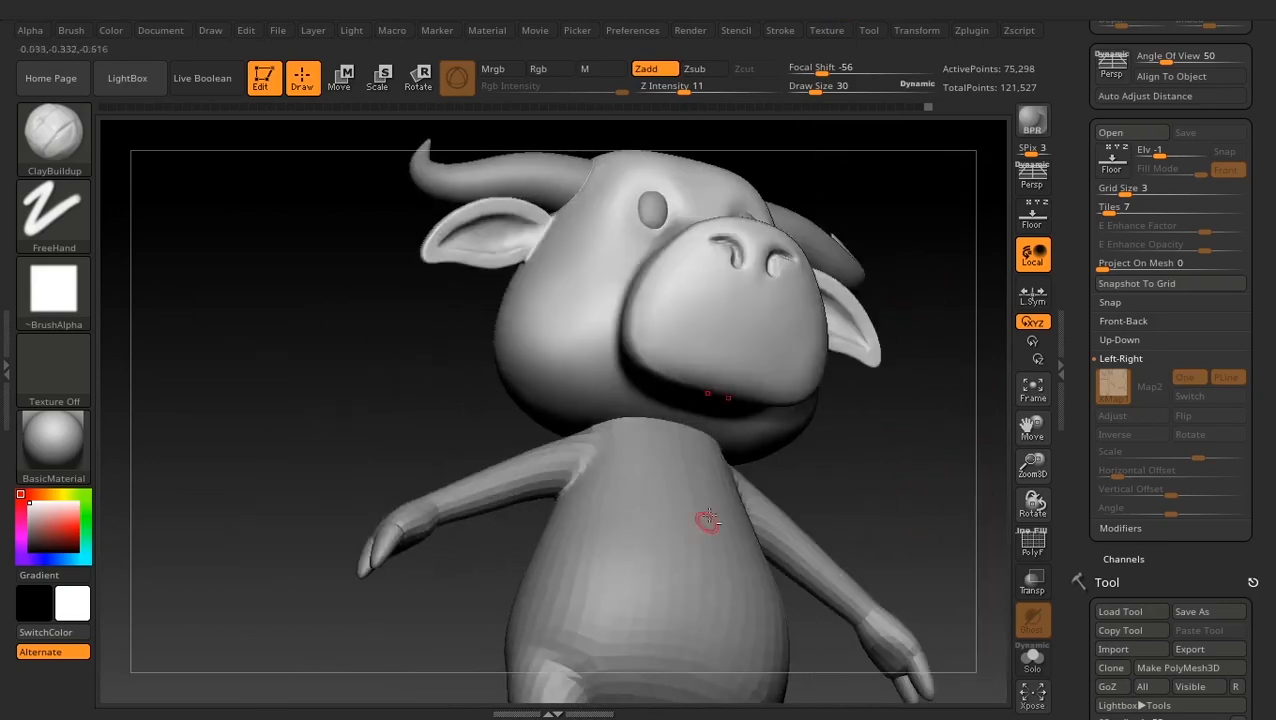
pyautogui.keyDown('alt'); pyautogui.click(659, 526); pyautogui.keyUp('alt')
pyautogui.moveTo(919, 437); pyautogui.dragTo(863, 352)
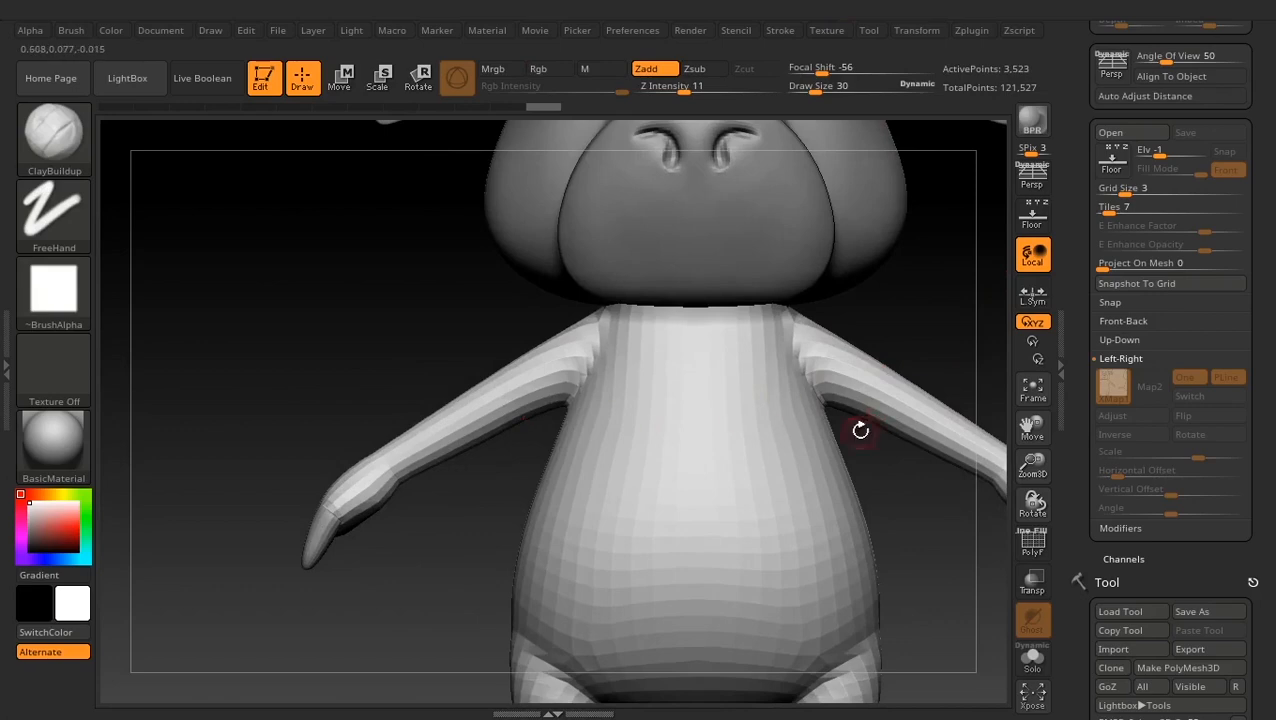
pyautogui.moveTo(911, 488); pyautogui.dragTo(790, 458)
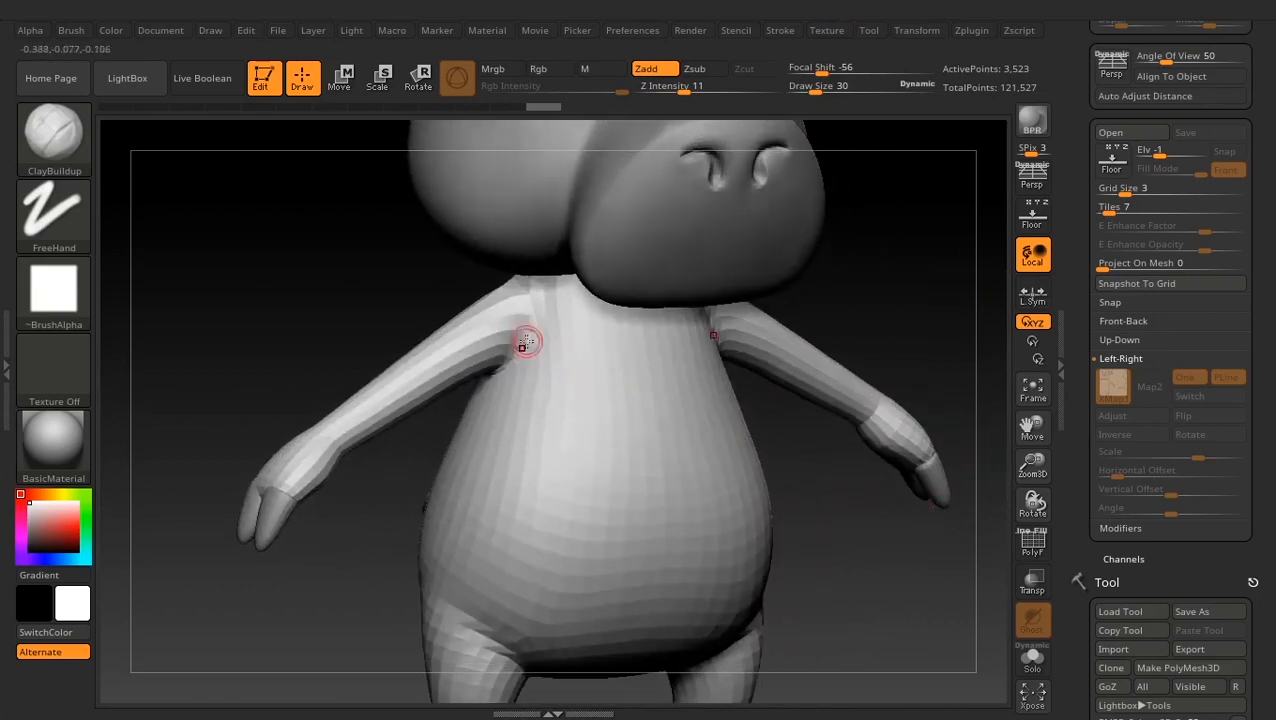
pyautogui.moveTo(780, 502)
pyautogui.mouseDown()
pyautogui.moveTo(824, 498)
pyautogui.moveTo(699, 461)
pyautogui.mouseUp()
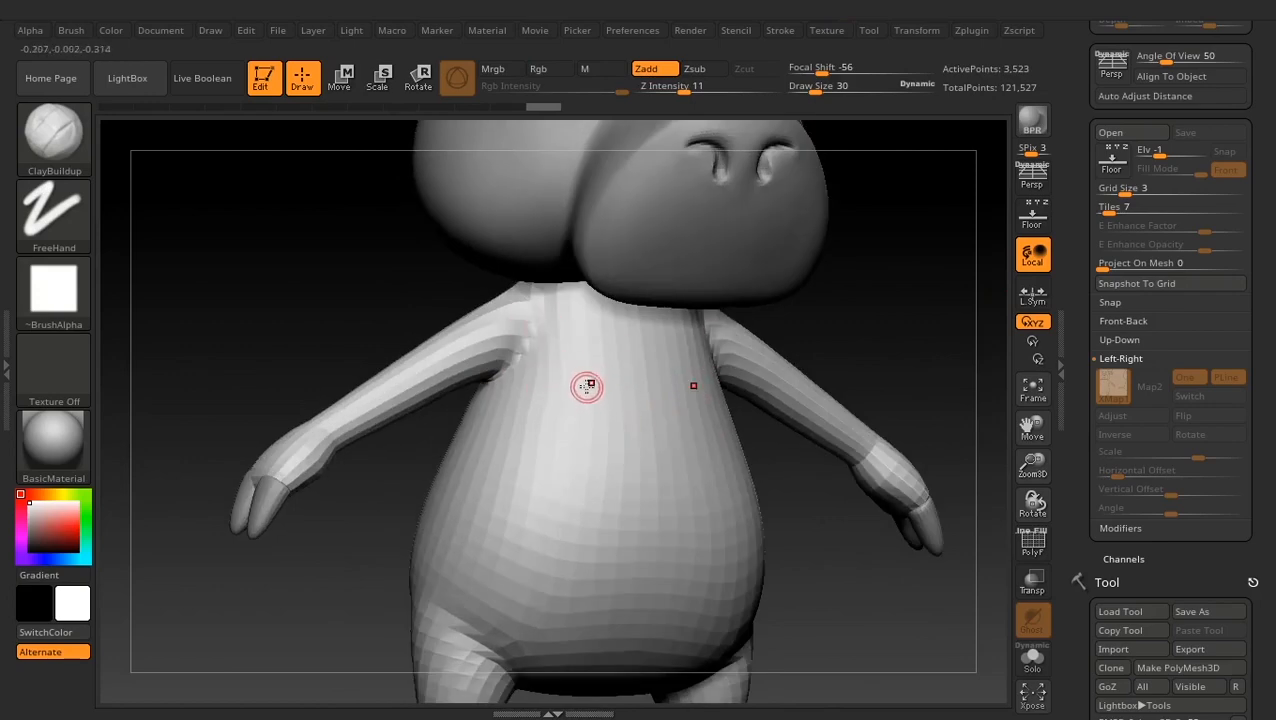
# Isolate the body with Solo and set the ClayBuildup draw size to 96
pyautogui.press('b')
pyautogui.press('c')
pyautogui.press('b')
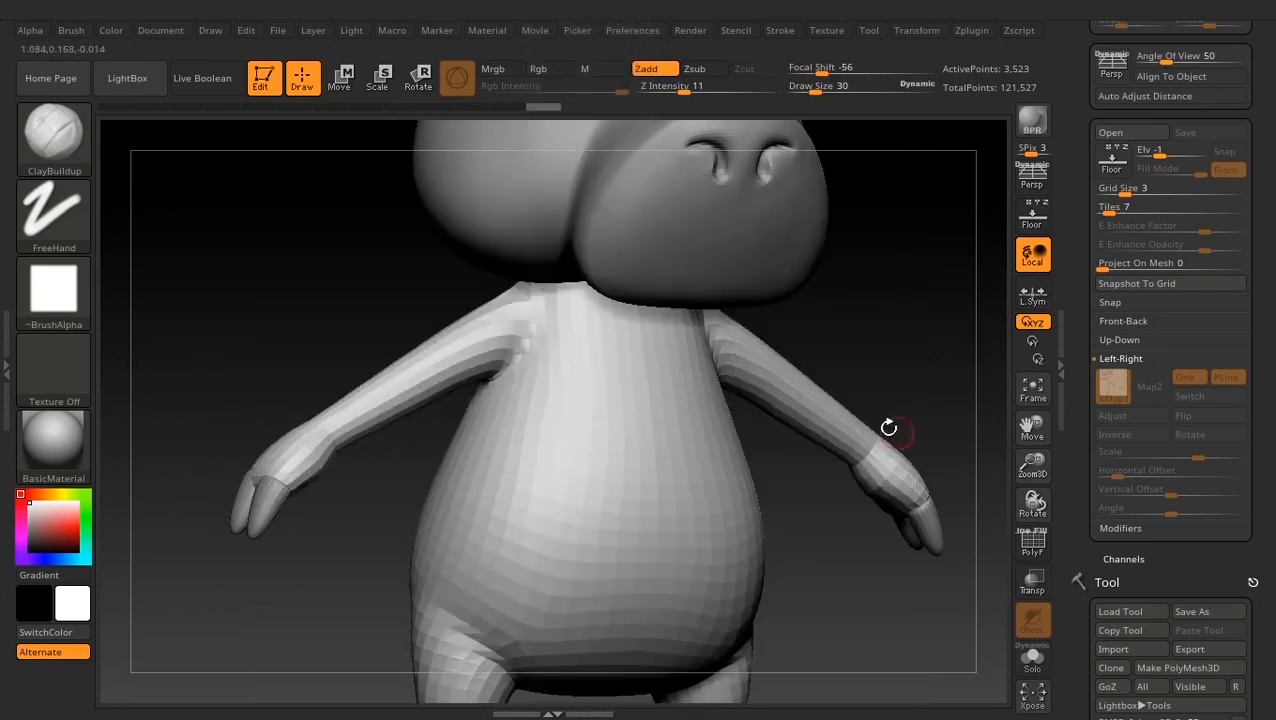
pyautogui.click(1036, 662)
pyautogui.press('space')
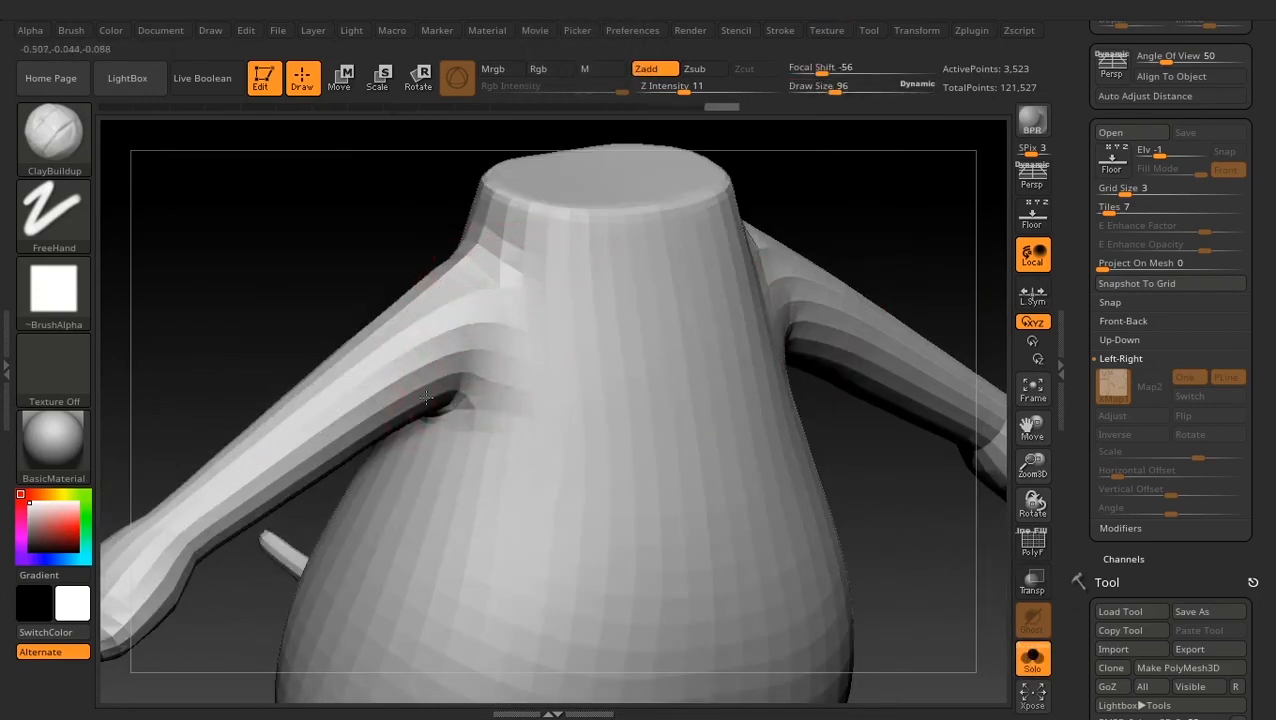
# Build up the join between the arm and chest with ClayBuildup, undo the first smoothing stroke and lower the Smooth brush's Z Intensity
pyautogui.moveTo(426, 398); pyautogui.dragTo(556, 372)
pyautogui.keyDown('shift'); pyautogui.moveTo(500, 378); pyautogui.dragTo(578, 373); pyautogui.keyUp('shift')
pyautogui.hotkey('ctrl', 'z')
pyautogui.keyDown('shift'); pyautogui.moveTo(704, 88); pyautogui.dragTo(680, 87); pyautogui.keyUp('shift')
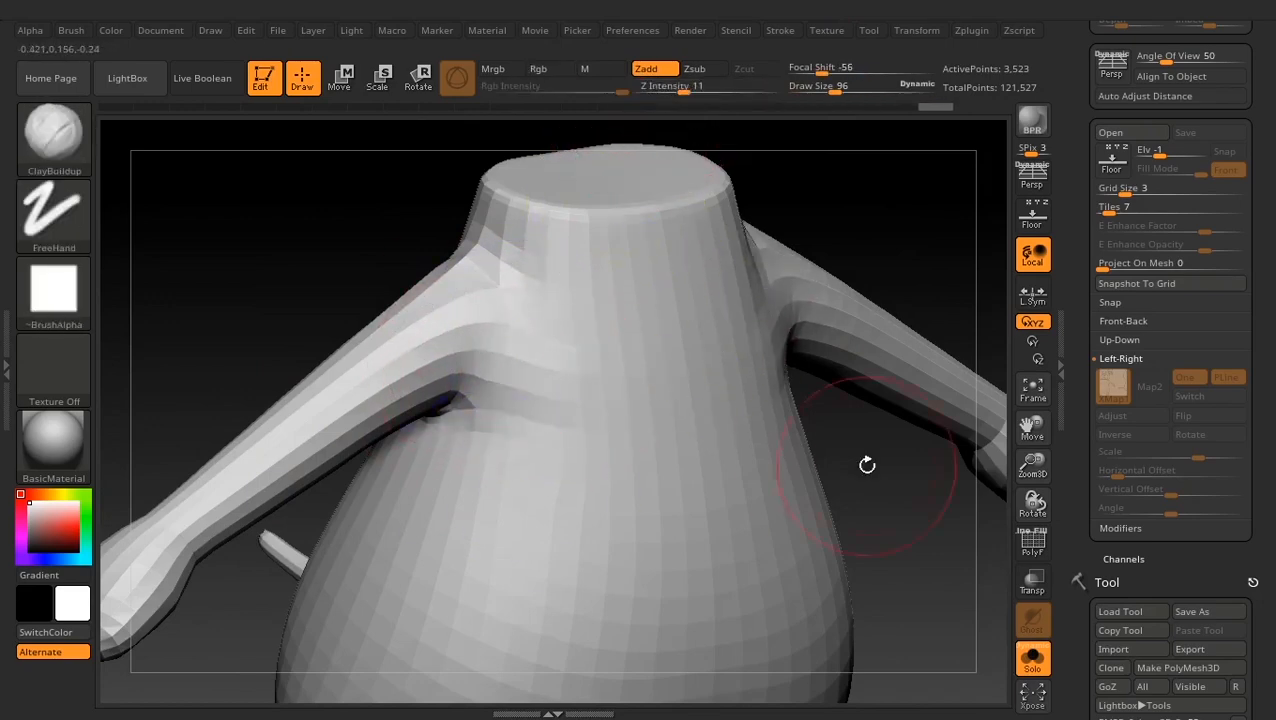
# Smooth the join between the arm and upper back and the crease where the front of the leg meets the belly
pyautogui.moveTo(866, 461)
pyautogui.mouseDown()
pyautogui.moveTo(604, 342)
pyautogui.moveTo(365, 390)
pyautogui.mouseUp()
pyautogui.keyDown('shift'); pyautogui.moveTo(456, 436); pyautogui.dragTo(500, 452); pyautogui.keyUp('shift')
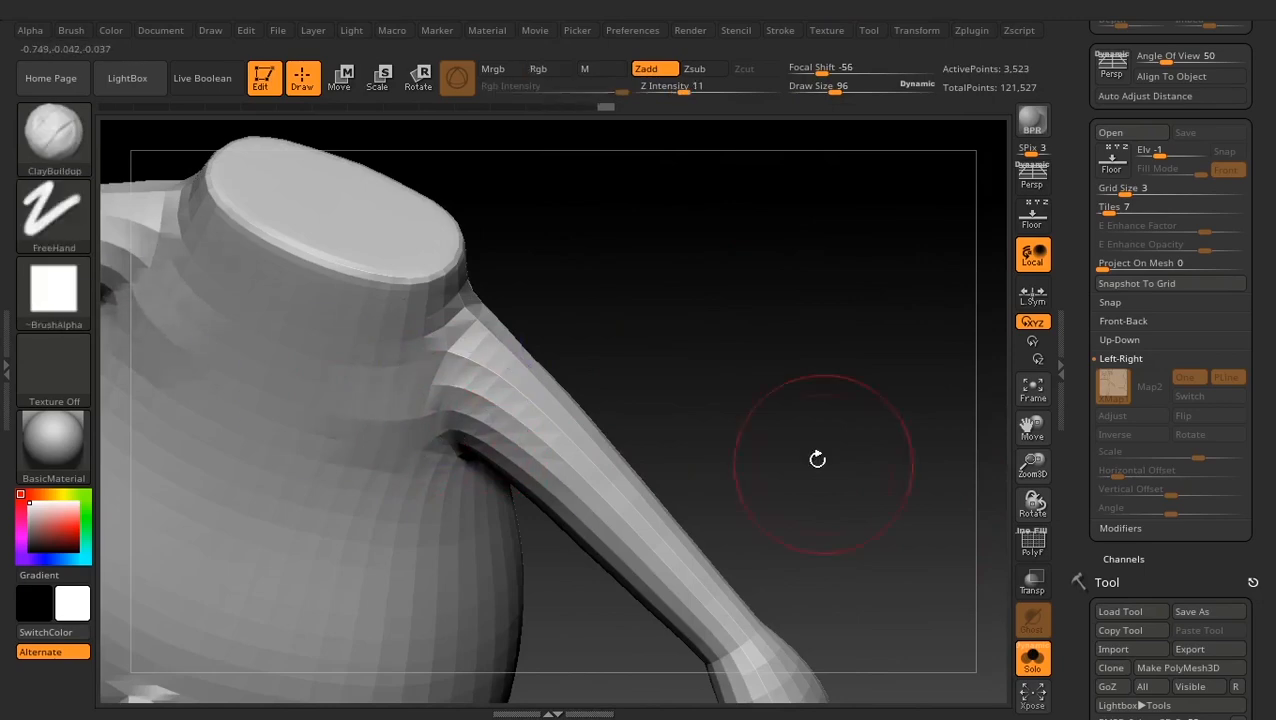
pyautogui.moveTo(817, 459); pyautogui.dragTo(820, 160)
pyautogui.moveTo(786, 452)
pyautogui.mouseDown()
pyautogui.moveTo(735, 478)
pyautogui.moveTo(800, 432)
pyautogui.moveTo(843, 356)
pyautogui.moveTo(914, 345)
pyautogui.moveTo(741, 542)
pyautogui.mouseUp()
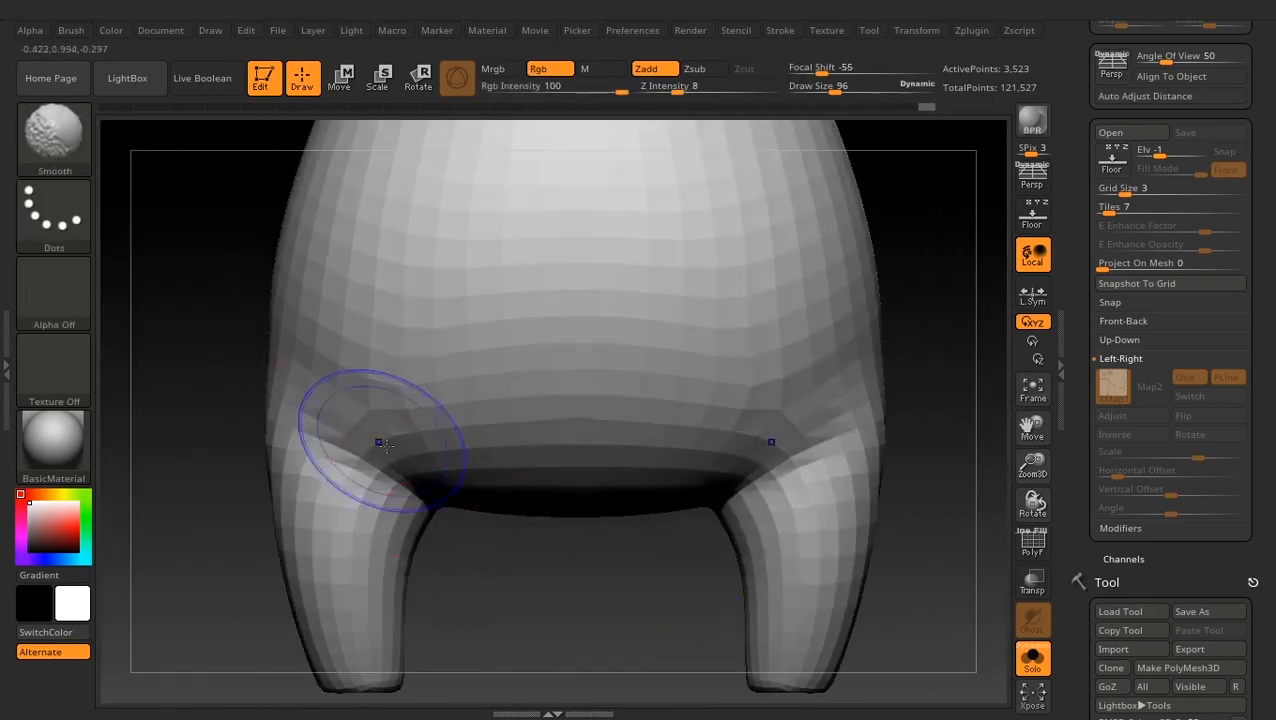
pyautogui.keyDown('shift'); pyautogui.moveTo(379, 441); pyautogui.dragTo(415, 430); pyautogui.keyUp('shift')
# Adjust the hip silhouette with Move Topological at draw size 148 and show the floor reference images
pyautogui.press('b')
pyautogui.press('m')
pyautogui.press('t')
pyautogui.press('space')
pyautogui.moveTo(350, 364); pyautogui.dragTo(358, 364)
pyautogui.moveTo(276, 371); pyautogui.dragTo(265, 370)
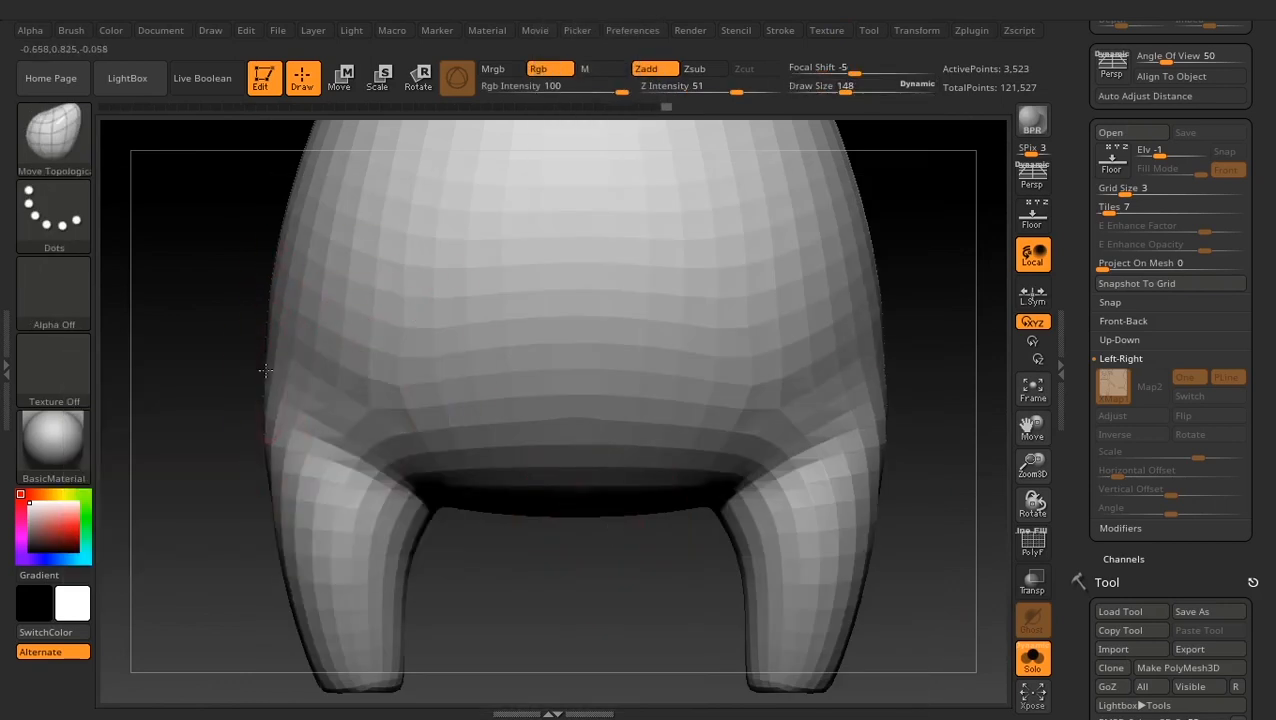
pyautogui.click(1033, 214)
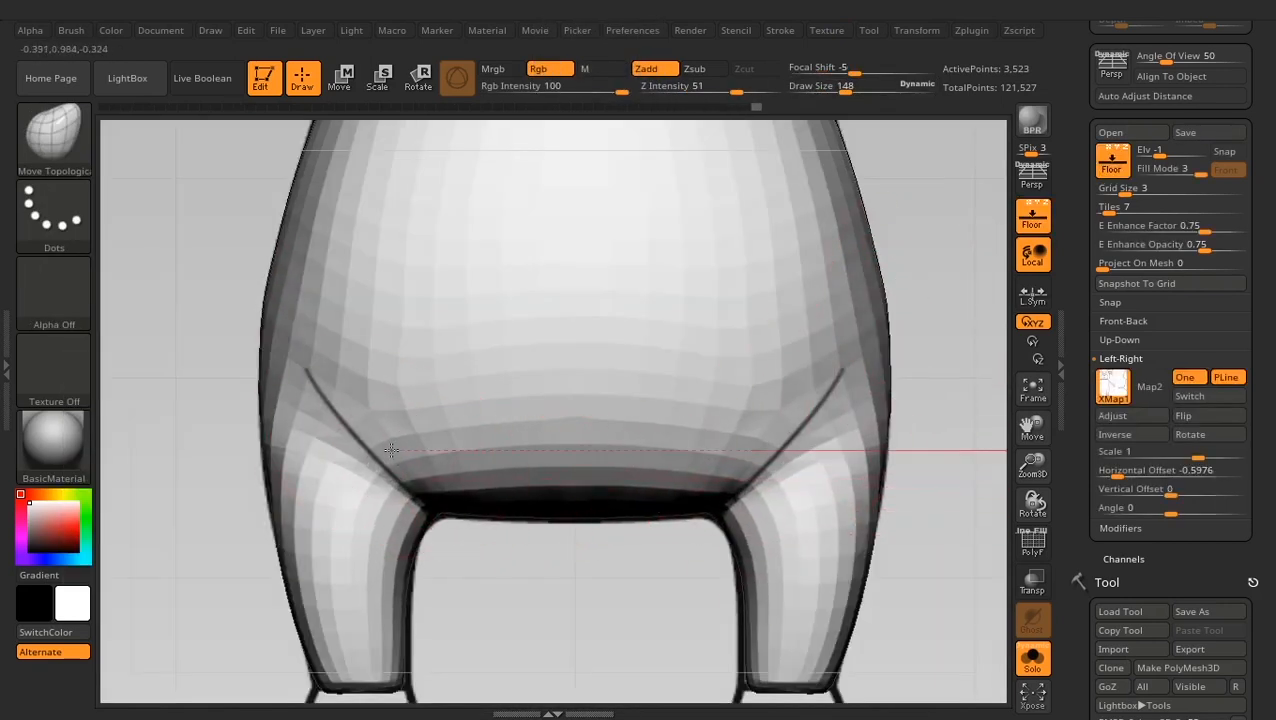
# Reshape the armpit and the side of the torso against the front reference with Move Topological at draw size 100
pyautogui.keyDown('alt'); pyautogui.moveTo(925, 520); pyautogui.dragTo(790, 533); pyautogui.keyUp('alt')
pyautogui.keyDown('alt'); pyautogui.moveTo(796, 254); pyautogui.dragTo(898, 345); pyautogui.keyUp('alt')
pyautogui.keyDown('alt'); pyautogui.moveTo(898, 345); pyautogui.dragTo(717, 700, button='right'); pyautogui.keyUp('alt')
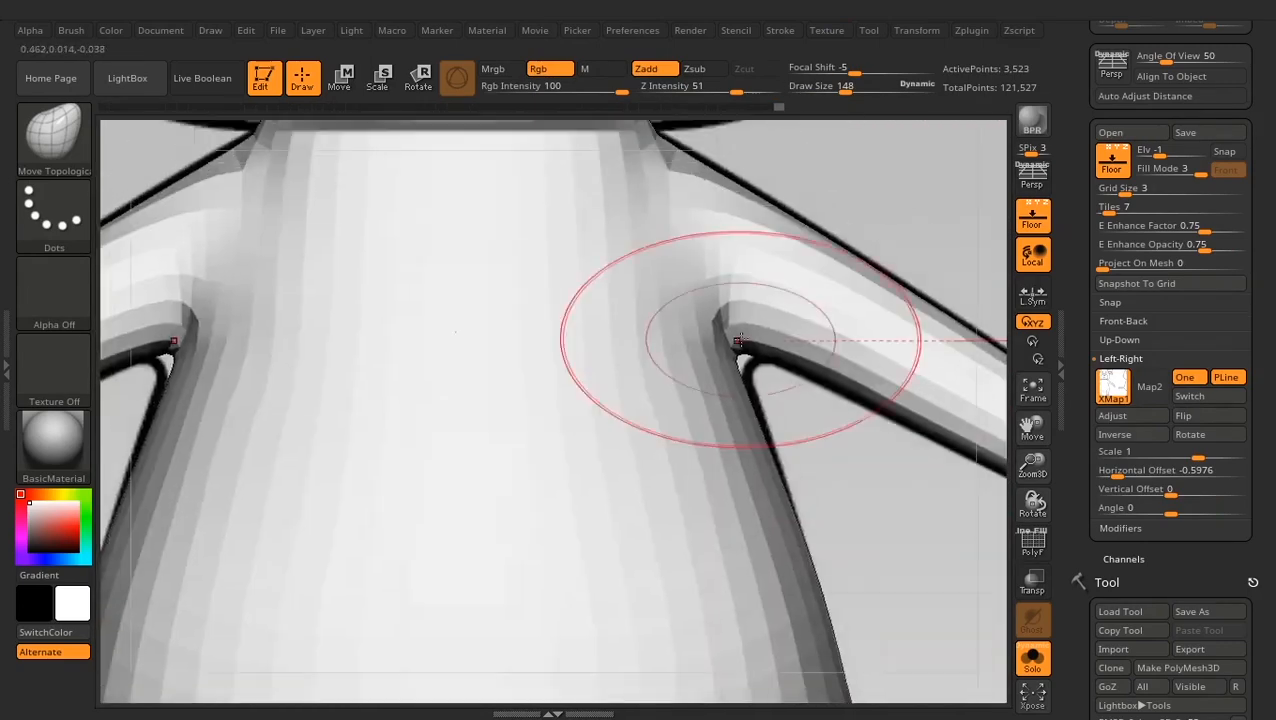
pyautogui.press('space')
pyautogui.moveTo(747, 339)
pyautogui.mouseDown()
pyautogui.moveTo(736, 339)
pyautogui.moveTo(749, 360)
pyautogui.moveTo(746, 324)
pyautogui.mouseUp()
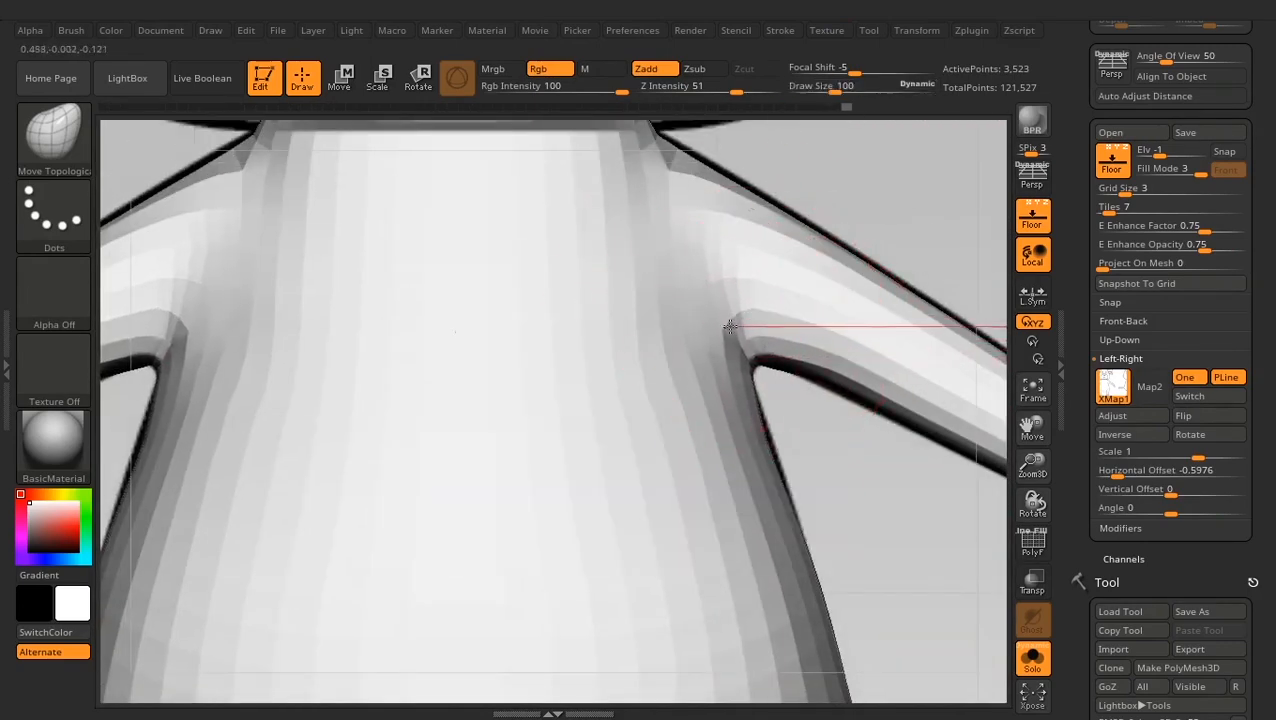
pyautogui.moveTo(855, 506)
pyautogui.keyDown('alt'); pyautogui.mouseDown()
pyautogui.moveTo(894, 432)
pyautogui.moveTo(804, 478)
pyautogui.mouseUp(); pyautogui.keyUp('alt')
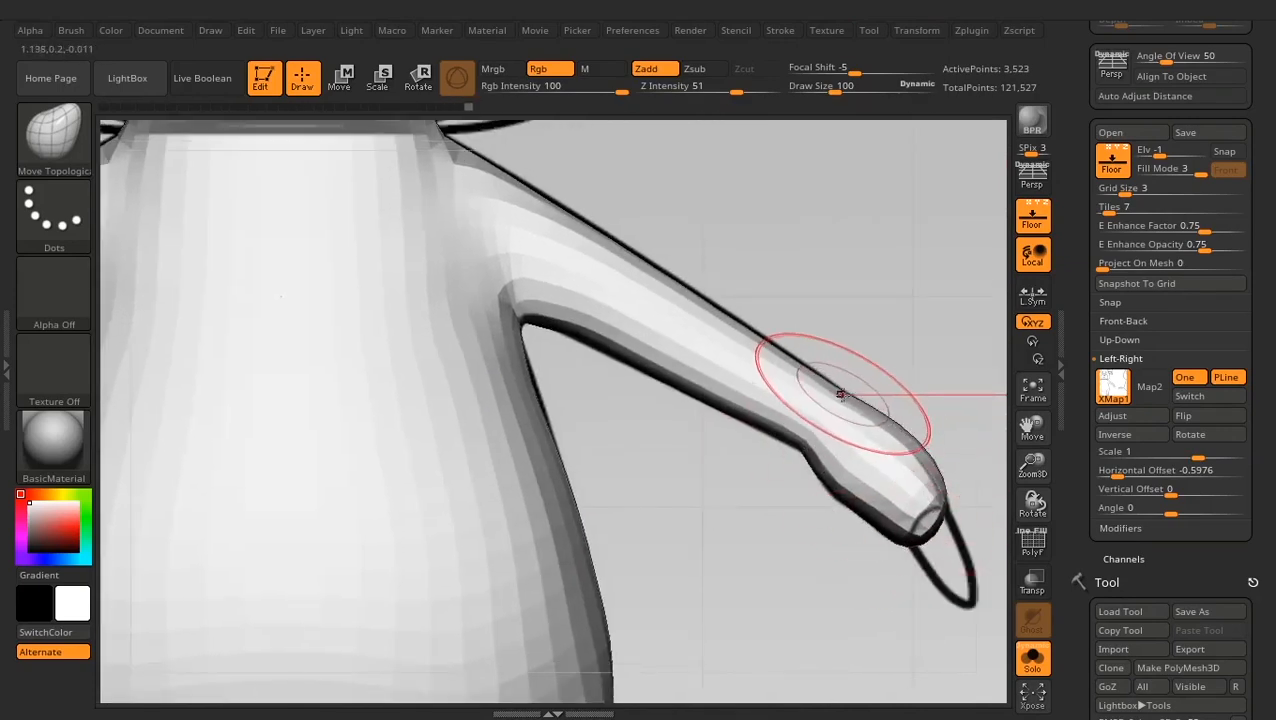
pyautogui.keyDown('alt'); pyautogui.moveTo(783, 575); pyautogui.dragTo(841, 681); pyautogui.keyUp('alt')
pyautogui.moveTo(526, 382); pyautogui.dragTo(518, 359)
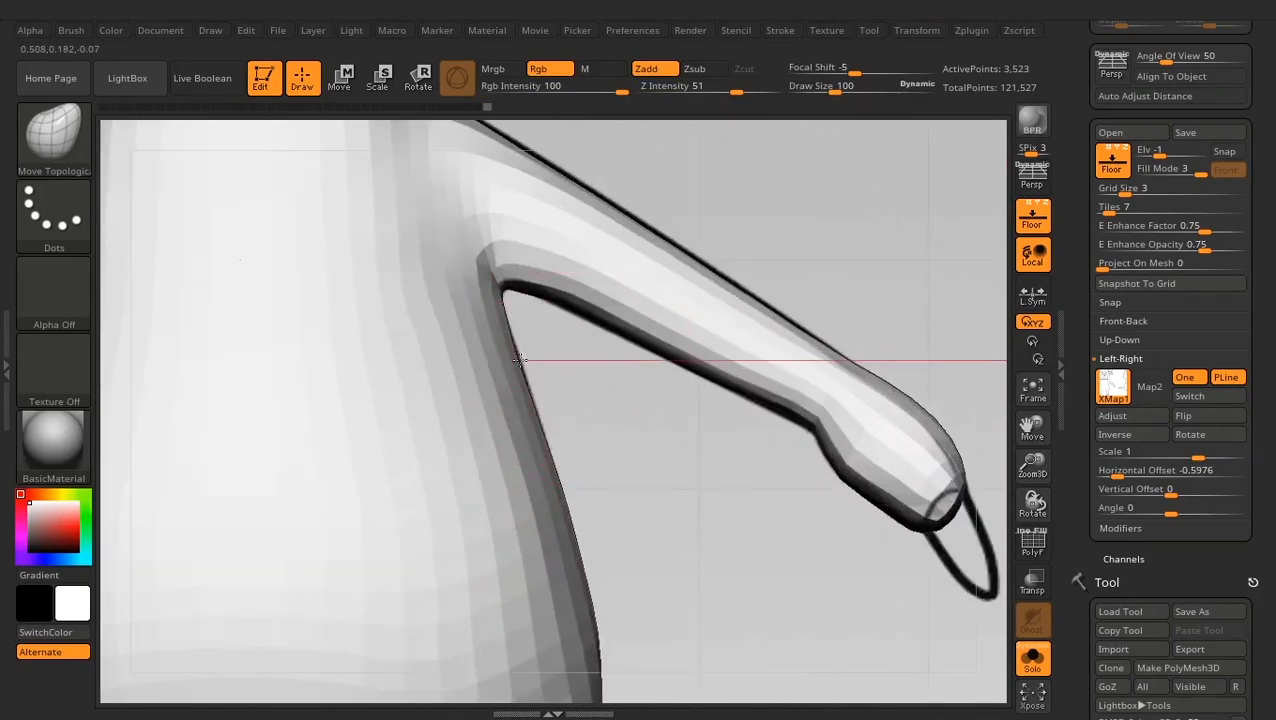
pyautogui.moveTo(434, 302); pyautogui.dragTo(411, 285)
# Try to reshape the base of the tail with Move Topological and undo the edits
pyautogui.keyDown('alt'); pyautogui.moveTo(760, 560); pyautogui.dragTo(745, 480); pyautogui.keyUp('alt')
pyautogui.moveTo(745, 480)
pyautogui.mouseDown()
pyautogui.moveTo(587, 515)
pyautogui.moveTo(790, 685)
pyautogui.mouseUp()
pyautogui.moveTo(425, 365)
pyautogui.keyDown('alt'); pyautogui.mouseDown()
pyautogui.moveTo(450, 182)
pyautogui.moveTo(419, 399)
pyautogui.moveTo(456, 441)
pyautogui.mouseUp(); pyautogui.keyUp('alt')
pyautogui.moveTo(345, 575); pyautogui.dragTo(427, 655)
pyautogui.moveTo(330, 612)
pyautogui.mouseDown()
pyautogui.moveTo(302, 461)
pyautogui.moveTo(466, 580)
pyautogui.mouseUp()
pyautogui.hotkey('ctrl', 'z')
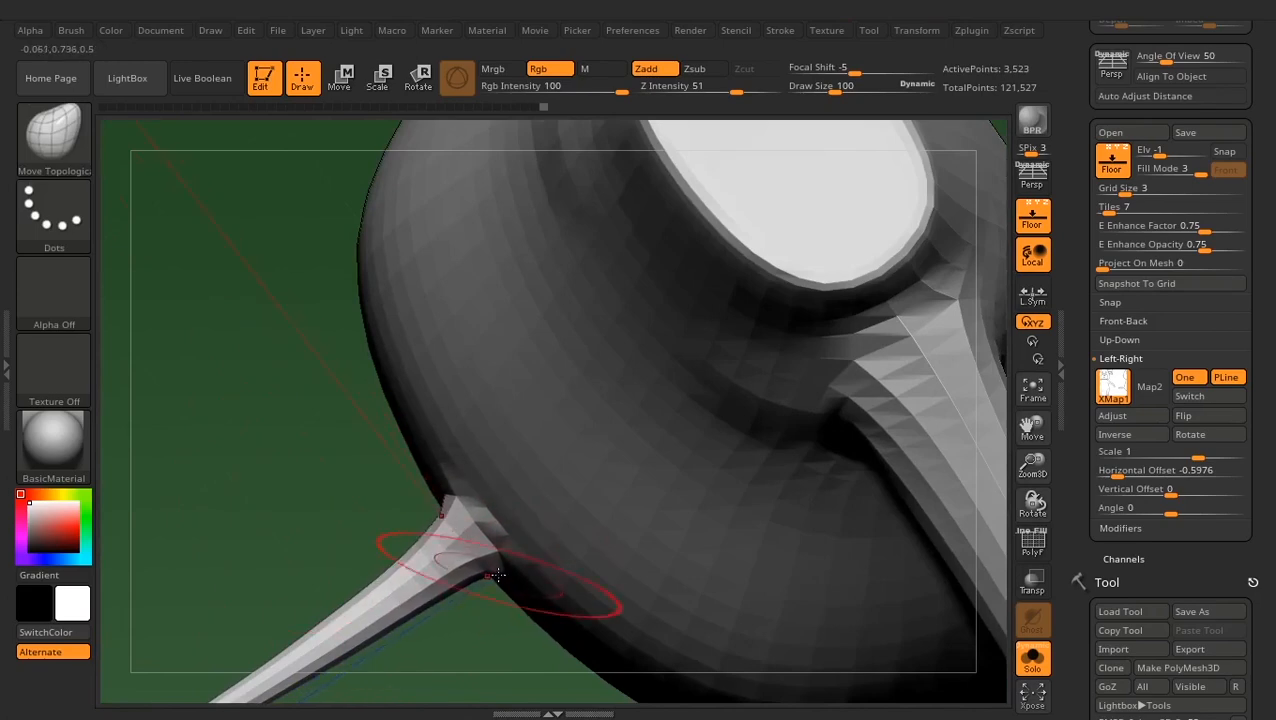
pyautogui.hotkey('ctrl', 'z')
# Hide the reference images, raise the body one subdivision level and smooth the area where the leg meets the belly
pyautogui.keyDown('shift'); pyautogui.moveTo(487, 632); pyautogui.dragTo(850, 470); pyautogui.keyUp('shift')
pyautogui.click(1033, 213)
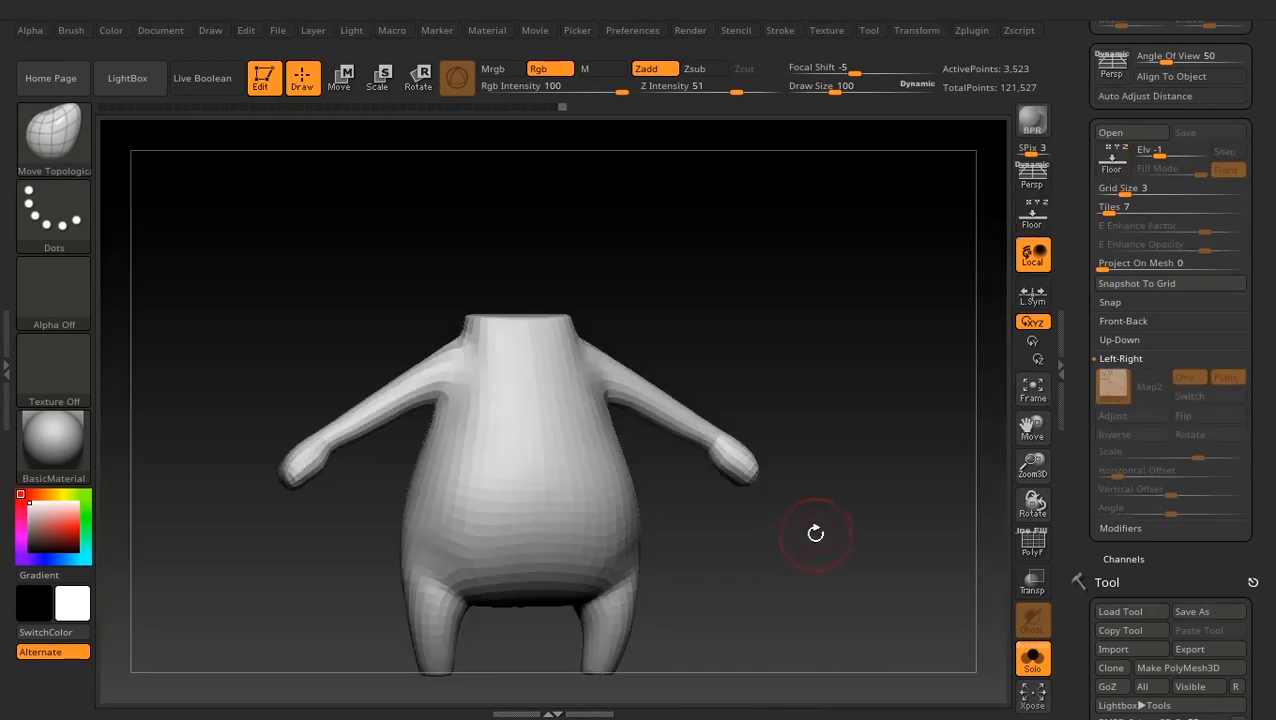
pyautogui.moveTo(752, 544)
pyautogui.mouseDown()
pyautogui.moveTo(737, 550)
pyautogui.moveTo(778, 570)
pyautogui.moveTo(758, 581)
pyautogui.moveTo(740, 393)
pyautogui.mouseUp()
pyautogui.moveTo(807, 581)
pyautogui.mouseDown()
pyautogui.moveTo(823, 521)
pyautogui.moveTo(463, 375)
pyautogui.mouseUp()
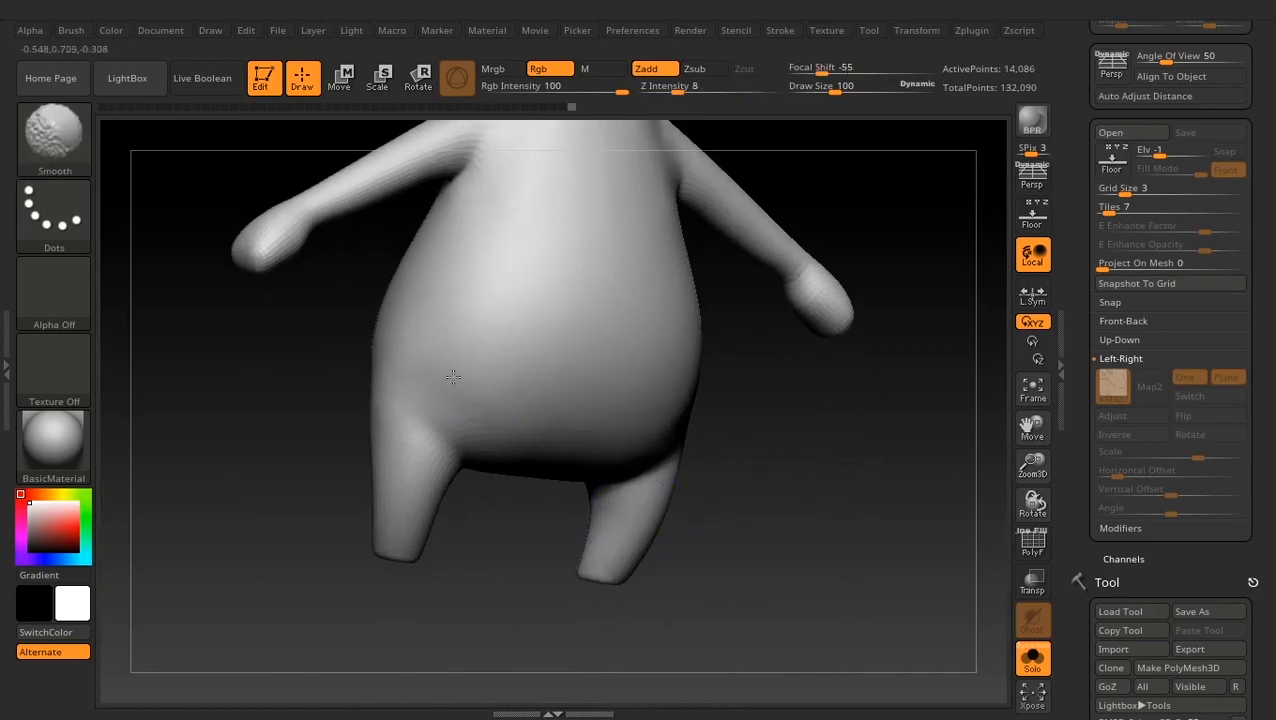
pyautogui.moveTo(509, 553); pyautogui.dragTo(508, 581)
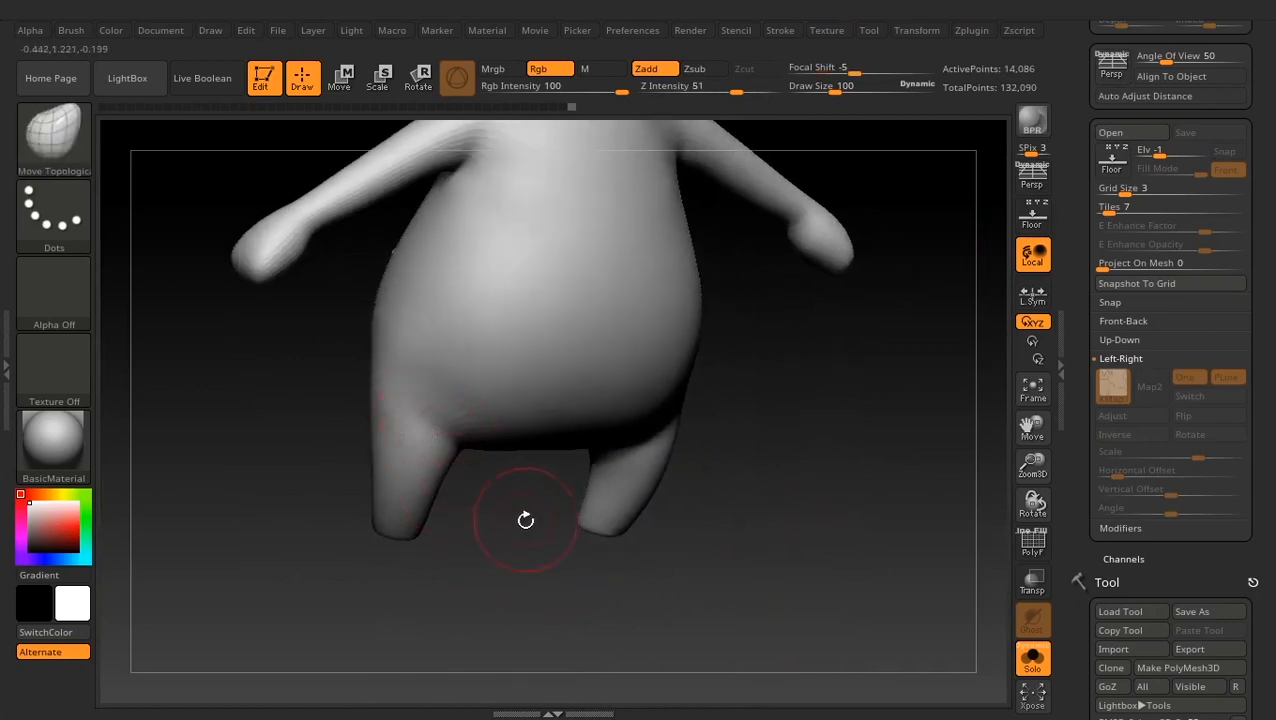
# Build up the lower belly between and above the legs with ClayBuildup and smooth the strokes
pyautogui.press('b')
pyautogui.press('c')
pyautogui.press('b')
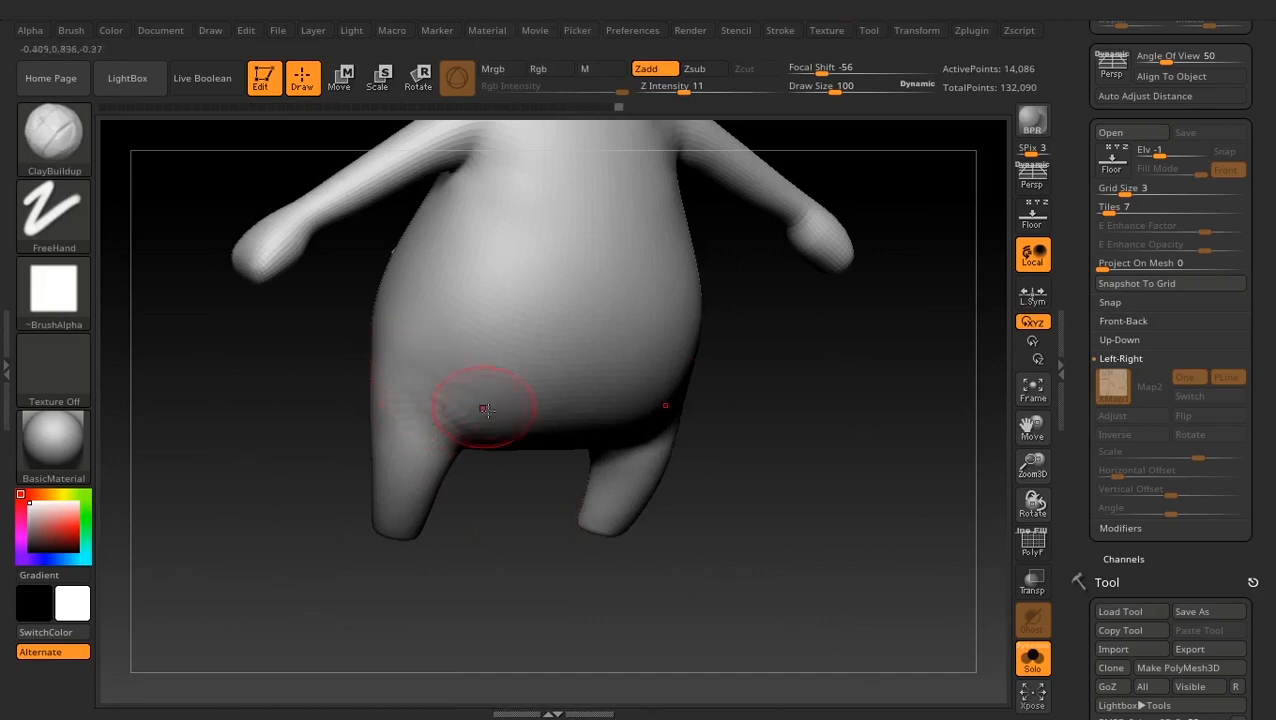
pyautogui.press('shift')
pyautogui.moveTo(438, 407); pyautogui.dragTo(503, 450, button='right')
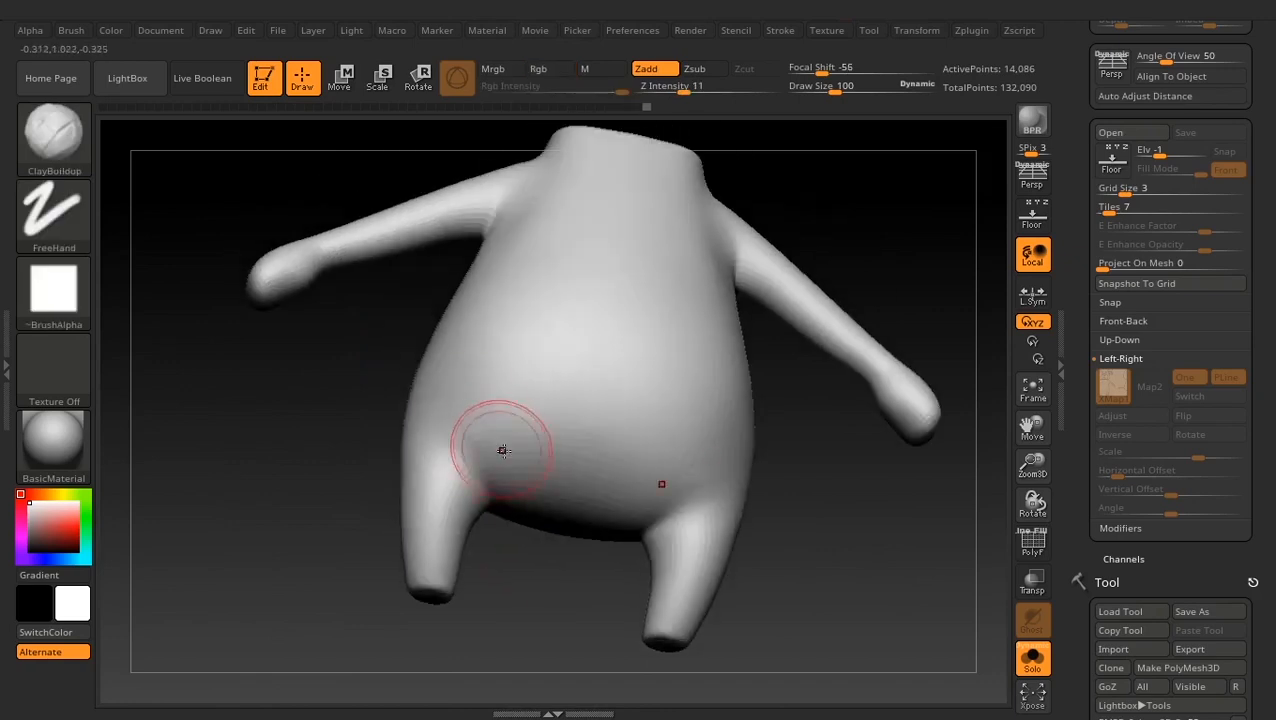
pyautogui.keyDown('shift'); pyautogui.moveTo(620, 436); pyautogui.dragTo(470, 450); pyautogui.keyUp('shift')
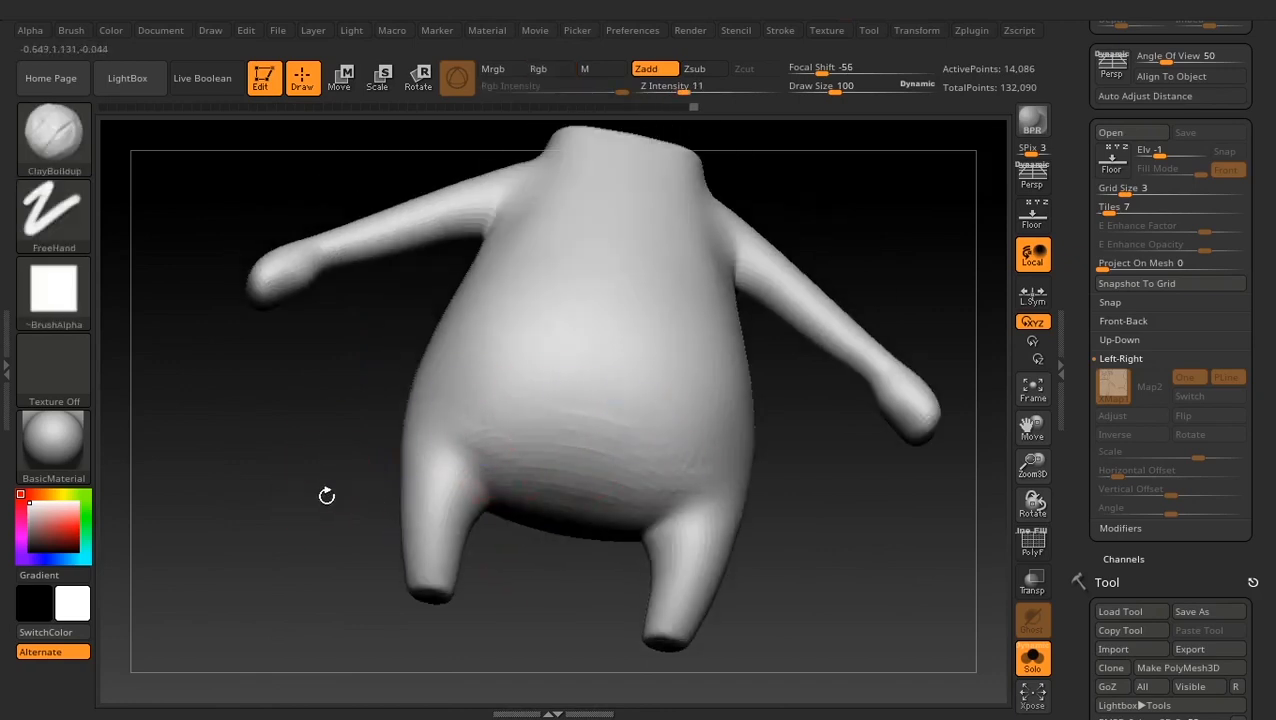
# Blend the front of the shoulder and armpit into the chest with smoothing strokes
pyautogui.moveTo(328, 496)
pyautogui.mouseDown()
pyautogui.moveTo(385, 525)
pyautogui.moveTo(450, 446)
pyautogui.mouseUp()
pyautogui.moveTo(450, 446); pyautogui.dragTo(544, 328, button='right')
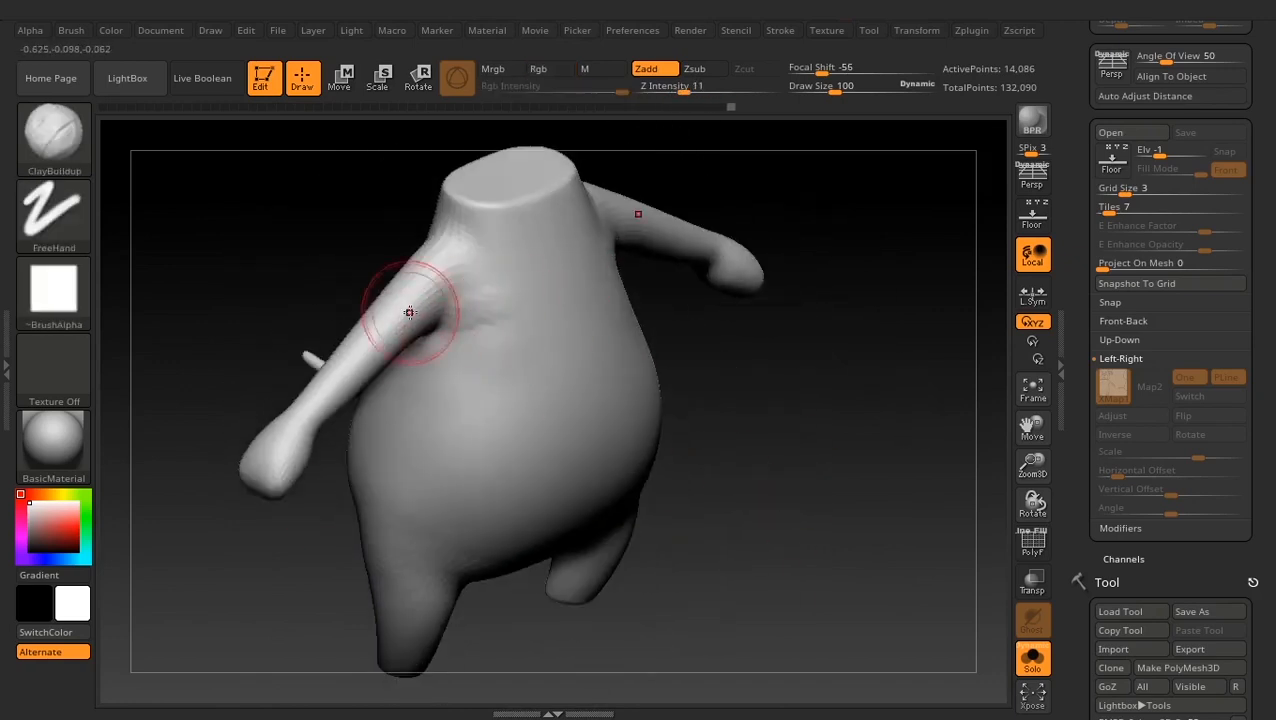
pyautogui.moveTo(477, 271)
pyautogui.keyDown('shift'); pyautogui.mouseDown()
pyautogui.moveTo(524, 248)
pyautogui.moveTo(479, 288)
pyautogui.mouseUp(); pyautogui.keyUp('shift')
pyautogui.moveTo(479, 288)
pyautogui.mouseDown(button='right')
pyautogui.moveTo(425, 235)
pyautogui.moveTo(440, 255)
pyautogui.mouseUp(button='right')
pyautogui.moveTo(481, 316)
pyautogui.keyDown('shift'); pyautogui.mouseDown()
pyautogui.moveTo(447, 290)
pyautogui.moveTo(440, 310)
pyautogui.mouseUp(); pyautogui.keyUp('shift')
# Reshape the underside of the upper arm near the armpit with Move Topological at draw size 133
pyautogui.moveTo(335, 480)
pyautogui.mouseDown()
pyautogui.moveTo(356, 487)
pyautogui.moveTo(350, 441)
pyautogui.moveTo(392, 432)
pyautogui.mouseUp()
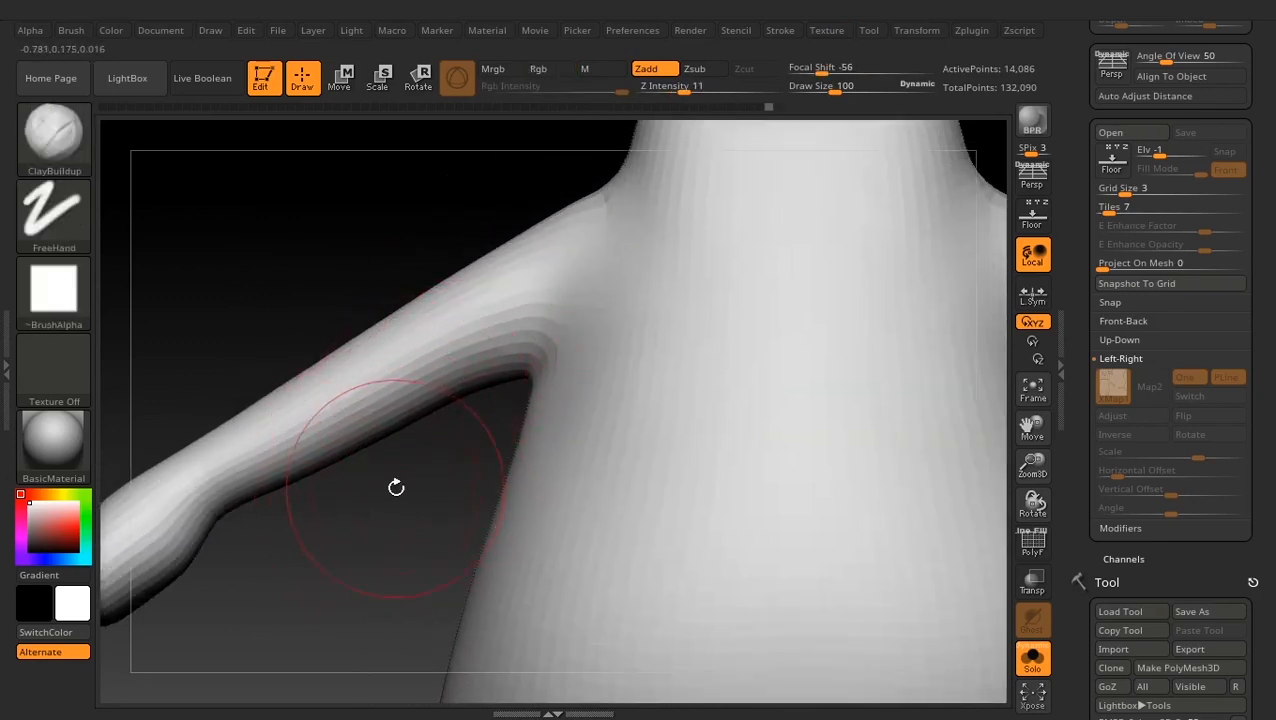
pyautogui.press('b')
pyautogui.press('m')
pyautogui.press('t')
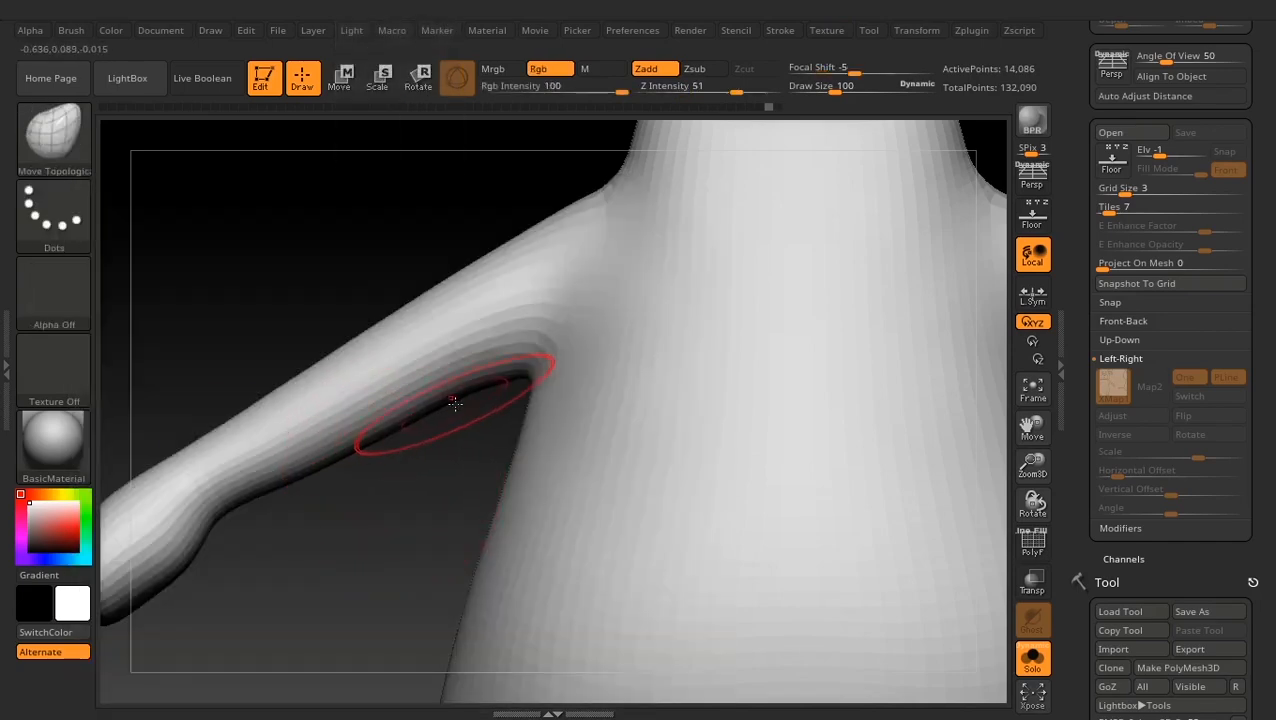
pyautogui.press('space')
pyautogui.moveTo(454, 402); pyautogui.dragTo(457, 391)
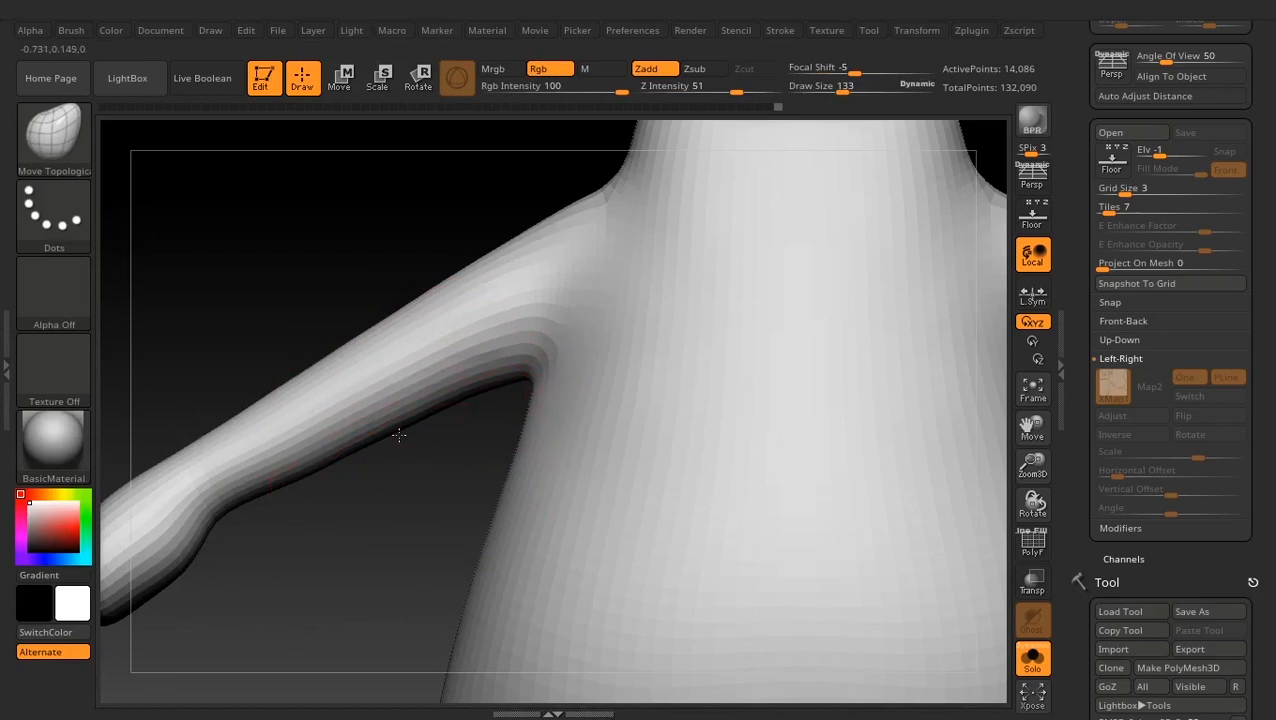
# Smooth the back of the armpit and build up the upper back between the arms with ClayBuildup at draw size 52
pyautogui.moveTo(390, 508)
pyautogui.mouseDown()
pyautogui.moveTo(800, 515)
pyautogui.moveTo(790, 625)
pyautogui.mouseUp()
pyautogui.keyDown('shift'); pyautogui.moveTo(600, 350); pyautogui.dragTo(565, 391); pyautogui.keyUp('shift')
pyautogui.moveTo(800, 580); pyautogui.dragTo(792, 490)
pyautogui.press('b')
pyautogui.press('c')
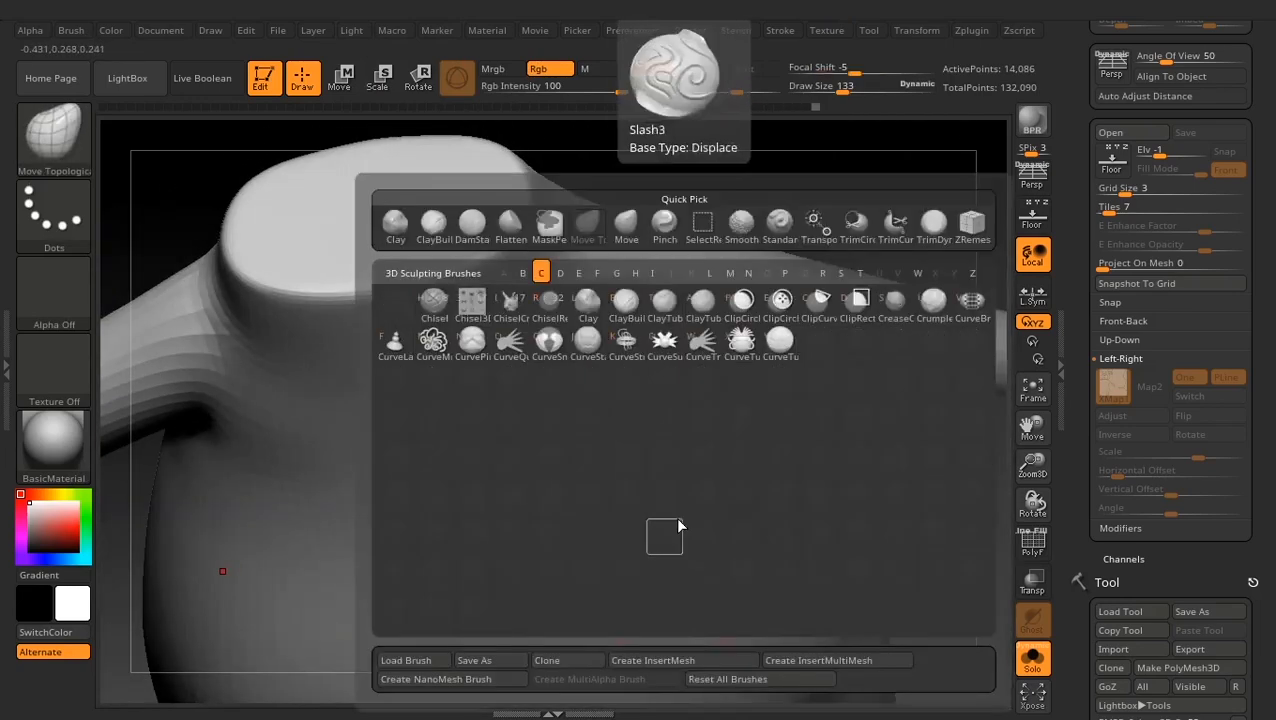
pyautogui.press('b')
pyautogui.press('space')
pyautogui.moveTo(474, 364); pyautogui.dragTo(343, 403)
# Set the Smooth brush's Z Intensity to 60 and blend the upper back into the back of the shoulders and armpits
pyautogui.press('shift')
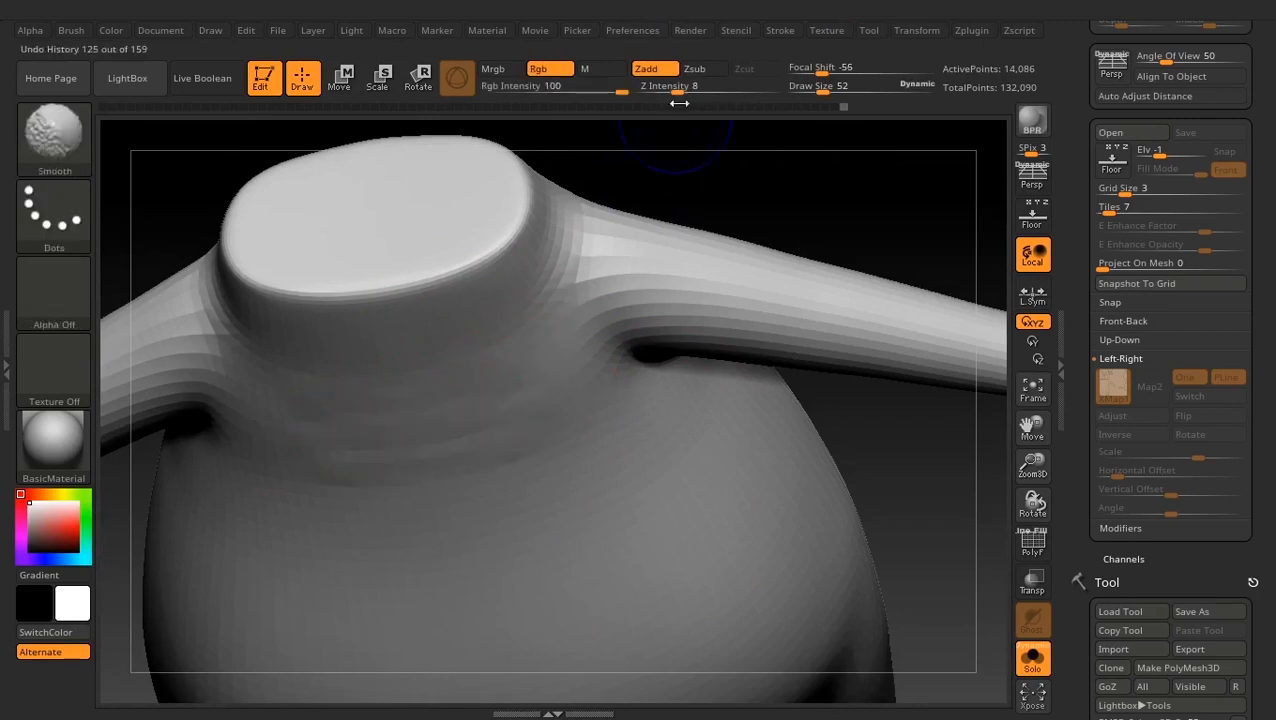
pyautogui.keyDown('shift'); pyautogui.moveTo(548, 401); pyautogui.dragTo(470, 425); pyautogui.keyUp('shift')
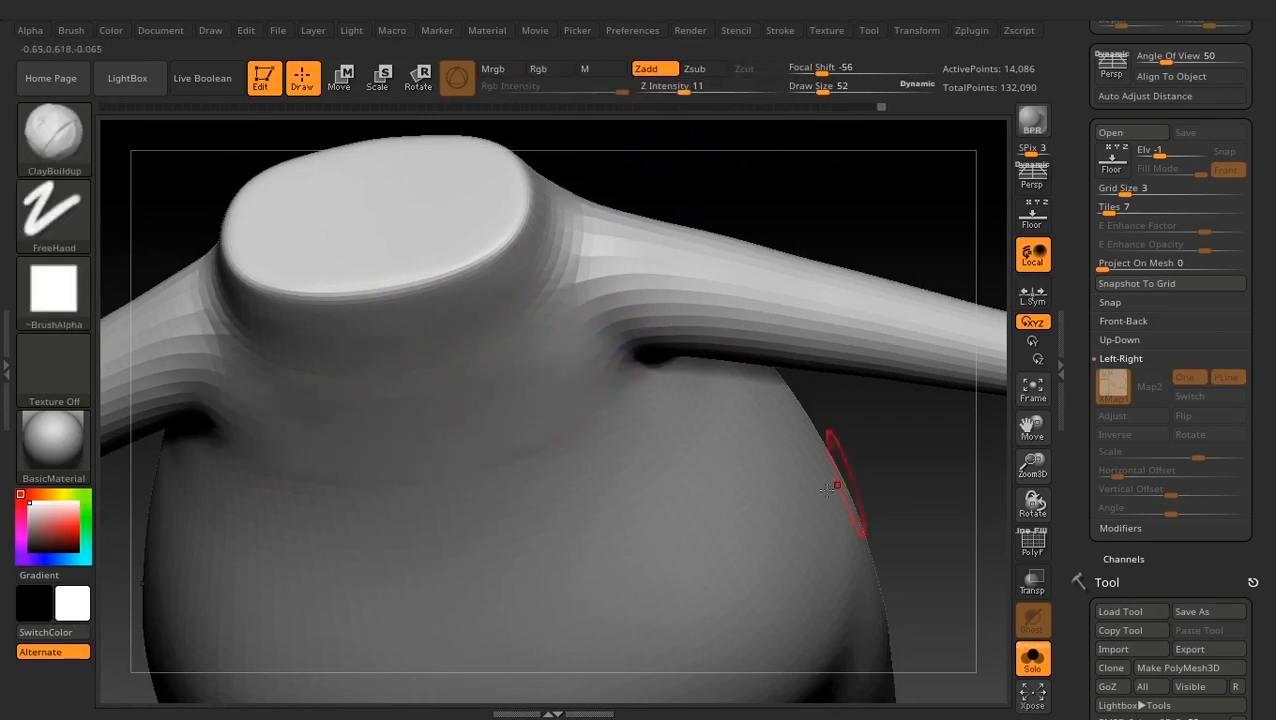
pyautogui.moveTo(875, 492); pyautogui.dragTo(865, 415)
pyautogui.keyDown('shift'); pyautogui.moveTo(490, 353); pyautogui.dragTo(500, 380); pyautogui.keyUp('shift')
pyautogui.moveTo(865, 540); pyautogui.dragTo(860, 490)
pyautogui.moveTo(678, 390)
pyautogui.mouseDown()
pyautogui.moveTo(689, 427)
pyautogui.moveTo(715, 442)
pyautogui.mouseUp()
pyautogui.press('shift')
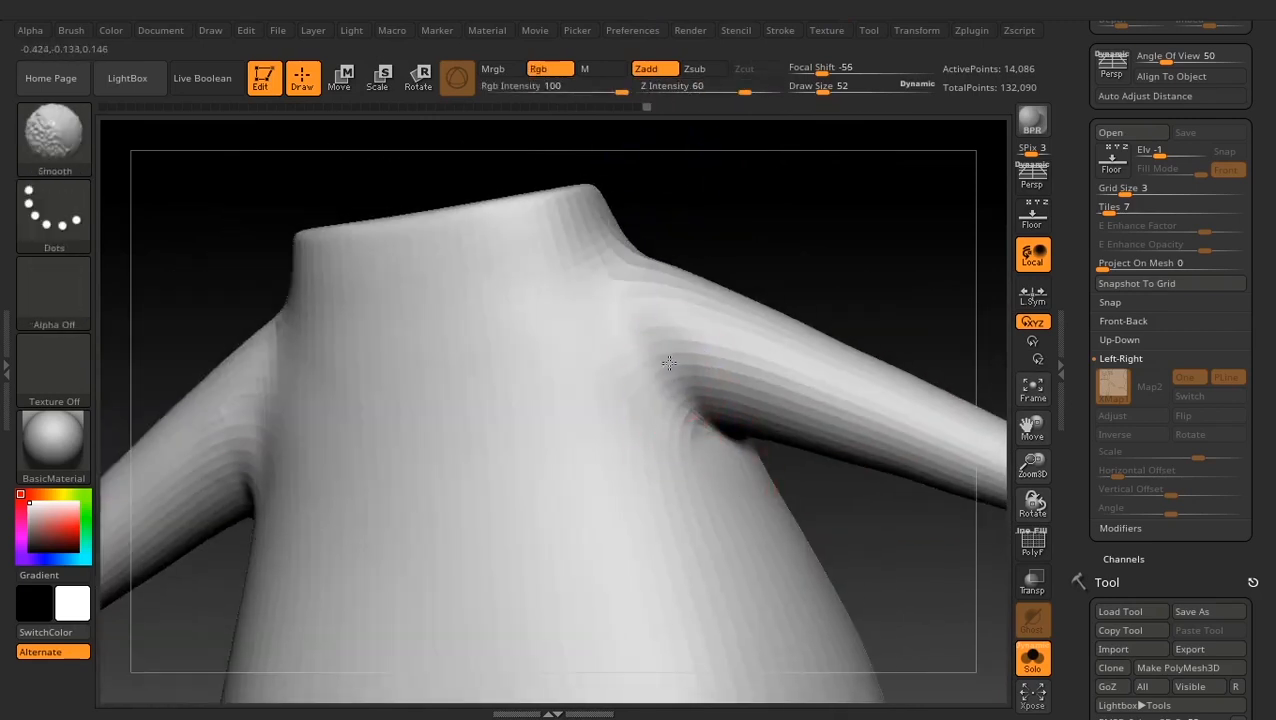
pyautogui.keyDown('shift'); pyautogui.moveTo(669, 363); pyautogui.dragTo(682, 388); pyautogui.keyUp('shift')
# Reshape the arm's connection to the upper back with Move Topological at draw size 118
pyautogui.moveTo(868, 500); pyautogui.dragTo(862, 565)
pyautogui.press('b')
pyautogui.press('m')
pyautogui.press('t')
pyautogui.press('space')
pyautogui.moveTo(654, 378)
pyautogui.mouseDown()
pyautogui.moveTo(670, 378)
pyautogui.moveTo(632, 350)
pyautogui.mouseUp()
pyautogui.moveTo(955, 545); pyautogui.dragTo(876, 530)
pyautogui.moveTo(890, 240); pyautogui.dragTo(935, 235)
pyautogui.keyDown('shift'); pyautogui.moveTo(890, 455); pyautogui.dragTo(925, 440); pyautogui.keyUp('shift')
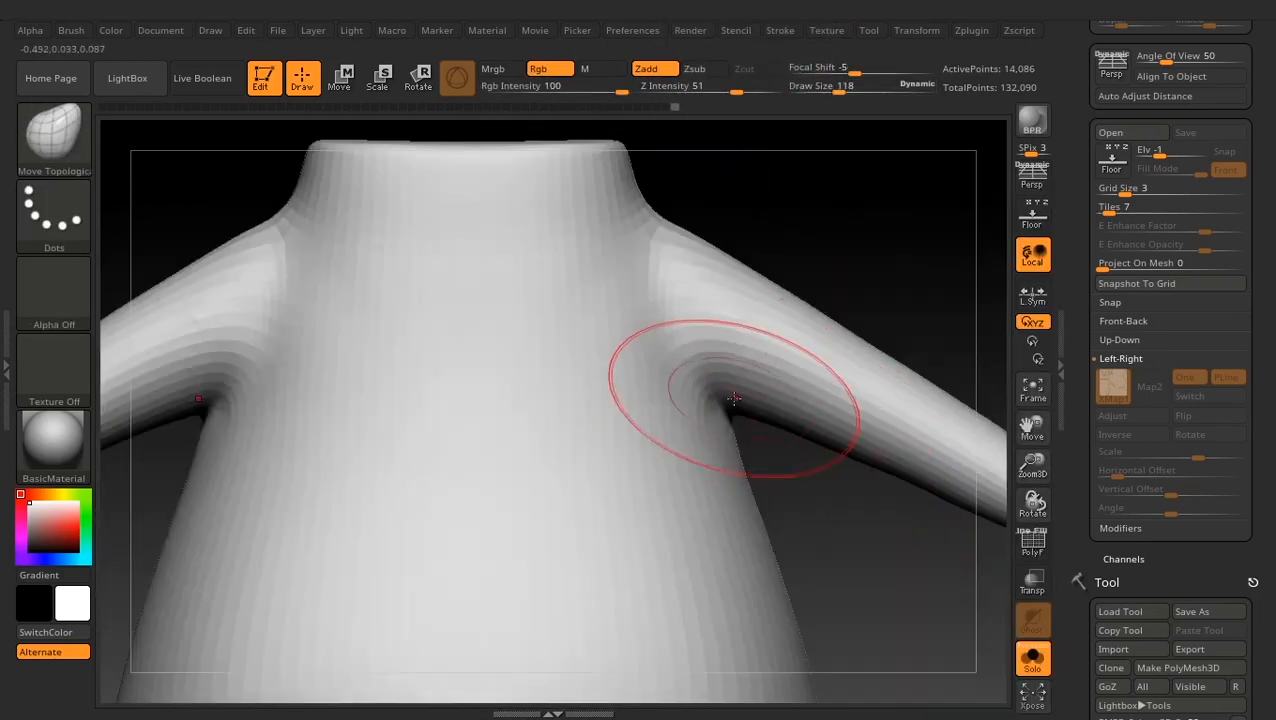
# Refine the armpit and the top of the shoulder beside the neck with Move Topological at draw size 80
pyautogui.press('space')
pyautogui.moveTo(734, 398)
pyautogui.mouseDown()
pyautogui.moveTo(710, 398)
pyautogui.moveTo(741, 460)
pyautogui.moveTo(730, 513)
pyautogui.mouseUp()
pyautogui.press('space')
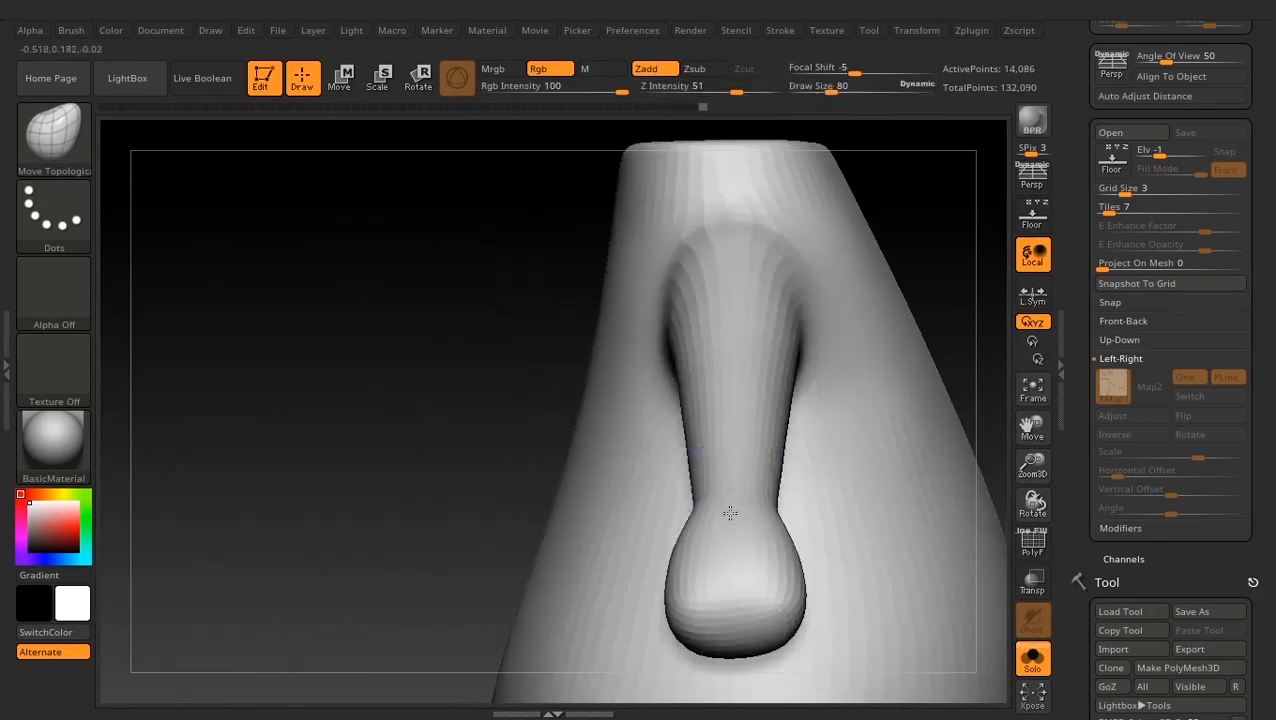
pyautogui.keyDown('shift'); pyautogui.moveTo(884, 396); pyautogui.dragTo(773, 364, button='right'); pyautogui.keyUp('shift')
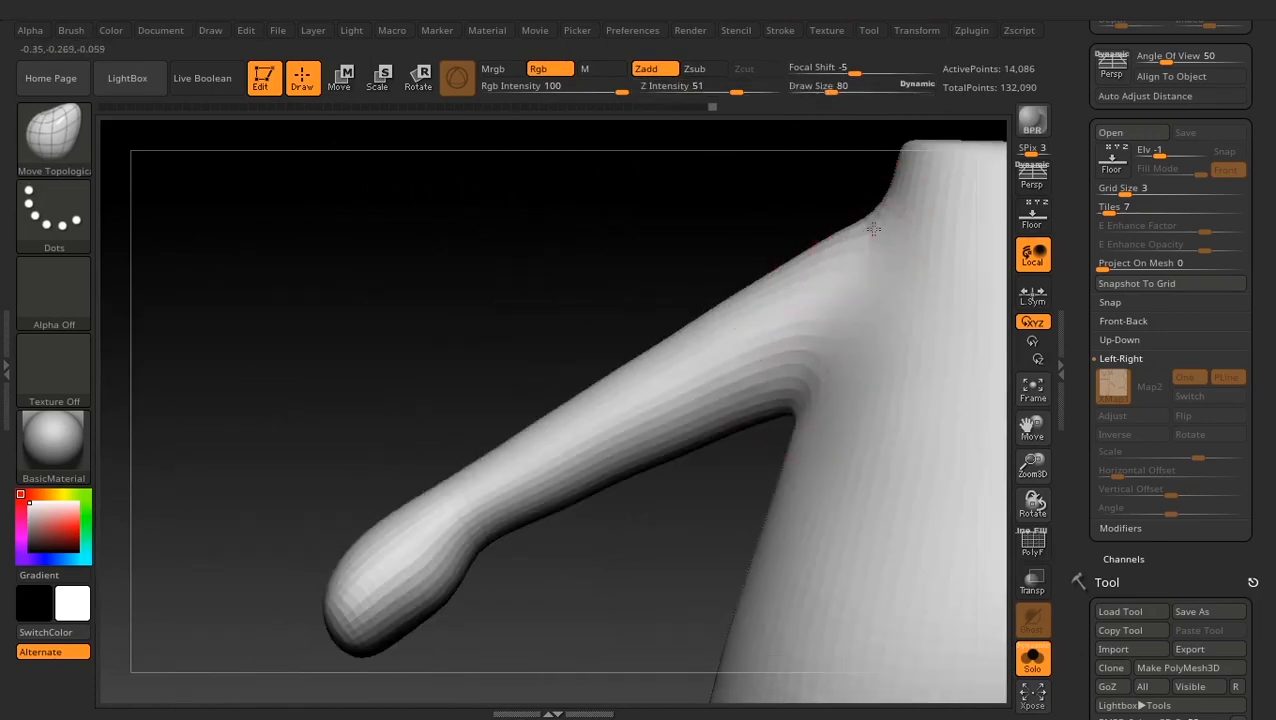
pyautogui.moveTo(876, 208); pyautogui.dragTo(888, 214)
pyautogui.keyDown('shift'); pyautogui.moveTo(735, 200); pyautogui.dragTo(712, 188, button='right'); pyautogui.keyUp('shift')
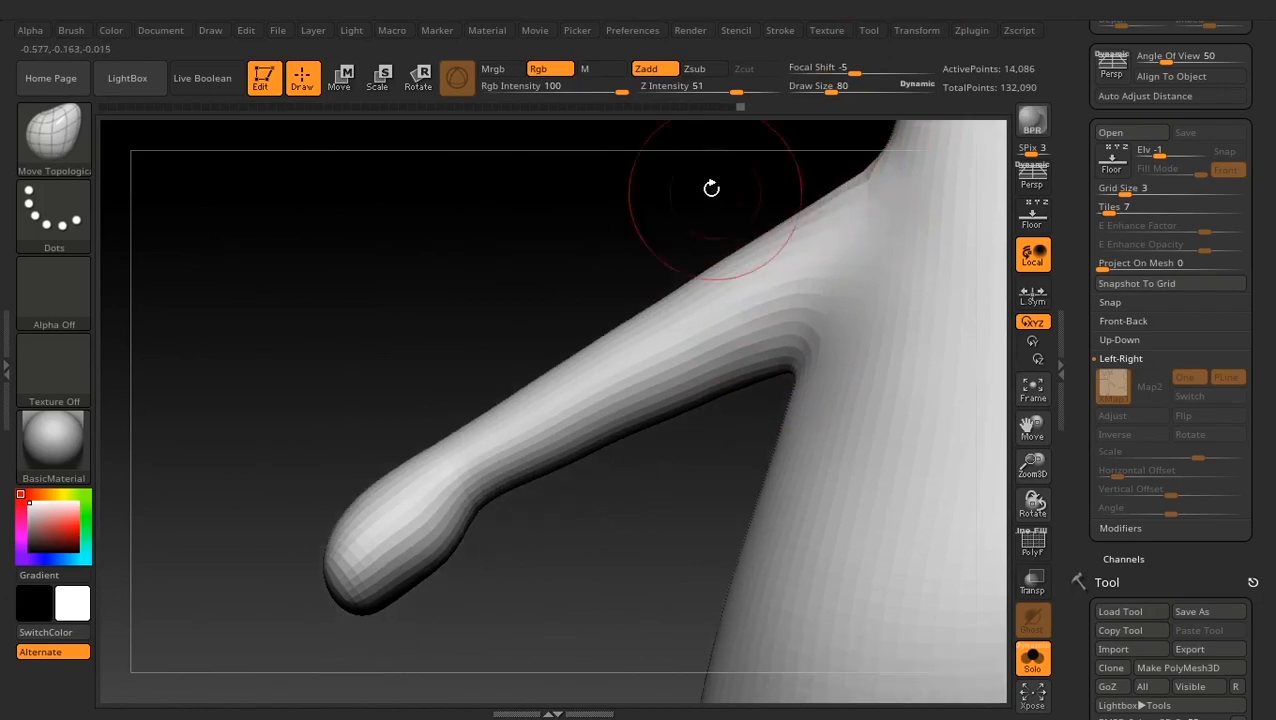
# Show the reference images and fit the upper and lower arm contours to the drawing with Move Topological at draw size 187
pyautogui.click(1033, 220)
pyautogui.keyDown('alt'); pyautogui.moveTo(720, 300); pyautogui.dragTo(570, 418, button='right'); pyautogui.keyUp('alt')
pyautogui.press('space')
pyautogui.moveTo(655, 323)
pyautogui.mouseDown()
pyautogui.moveTo(677, 323)
pyautogui.moveTo(685, 298)
pyautogui.mouseUp()
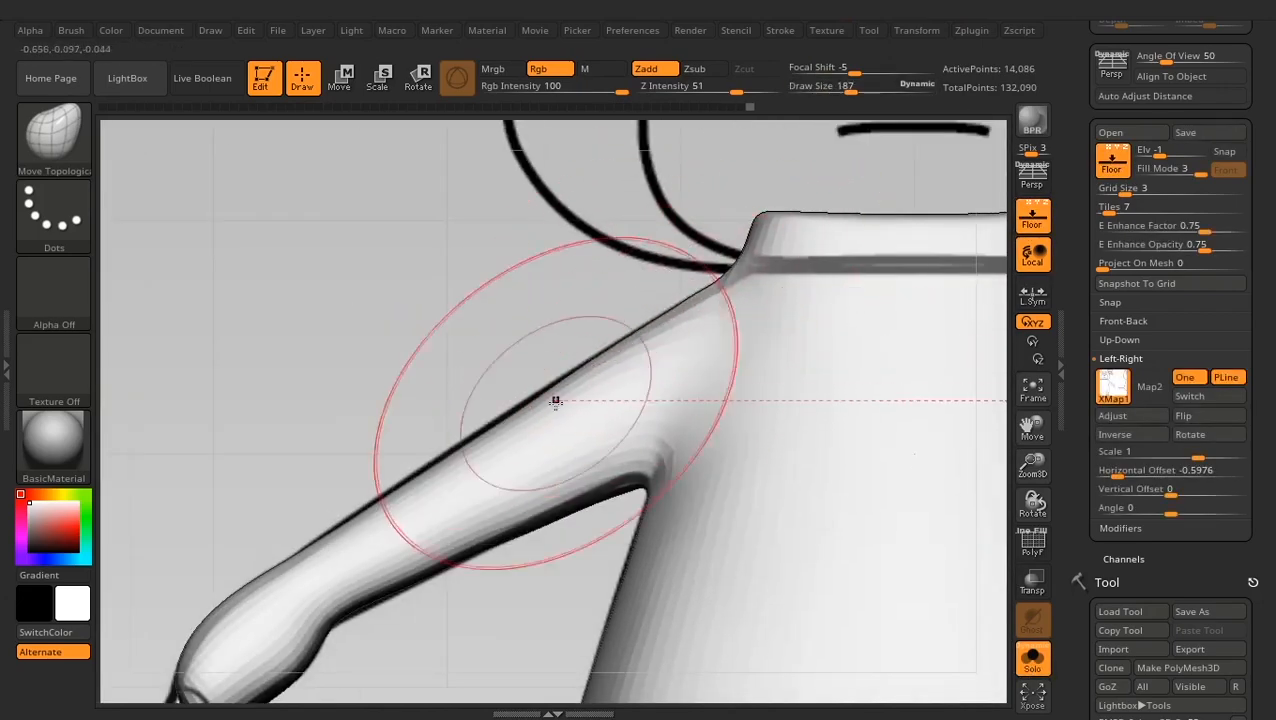
pyautogui.moveTo(555, 399); pyautogui.dragTo(549, 389)
pyautogui.moveTo(467, 456); pyautogui.dragTo(461, 447)
pyautogui.moveTo(461, 547); pyautogui.dragTo(465, 557)
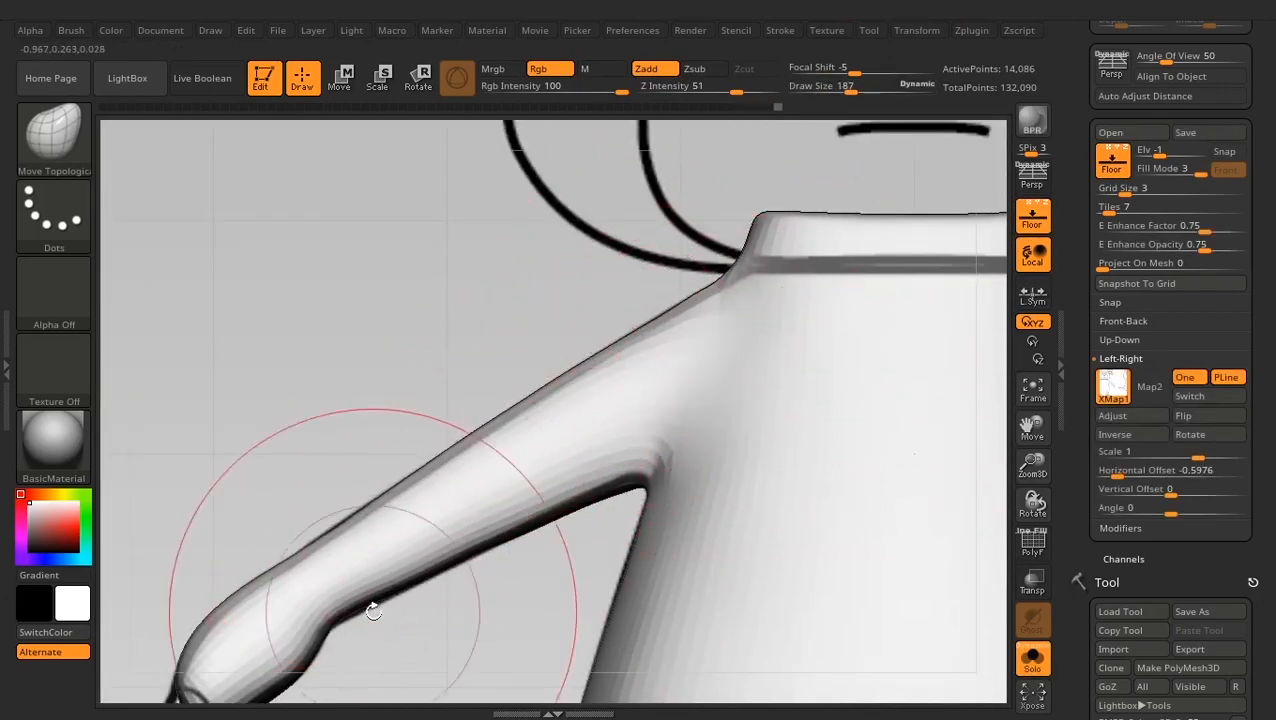
pyautogui.moveTo(564, 509); pyautogui.dragTo(566, 515)
# Adjust the hand's outline against the side reference with Move Topological
pyautogui.keyDown('shift'); pyautogui.moveTo(336, 501); pyautogui.dragTo(840, 385, button='right'); pyautogui.keyUp('shift')
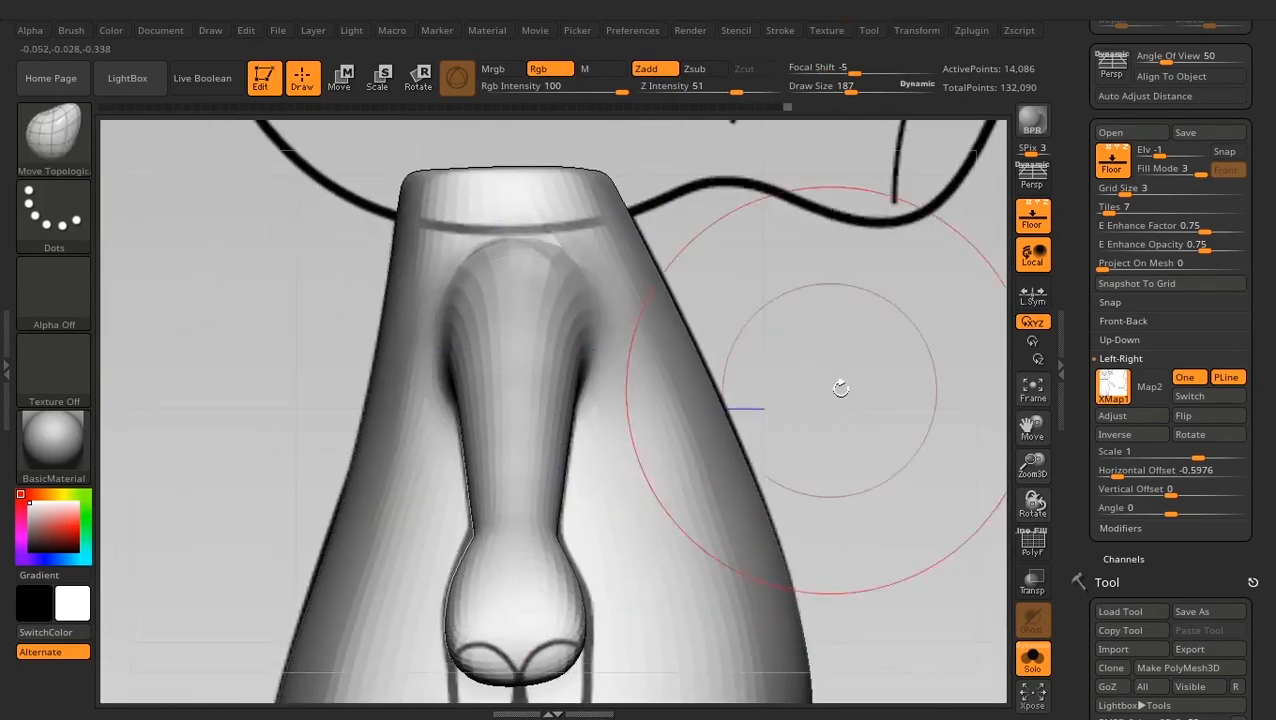
pyautogui.keyDown('alt'); pyautogui.moveTo(475, 542); pyautogui.dragTo(485, 433, button='right'); pyautogui.keyUp('alt')
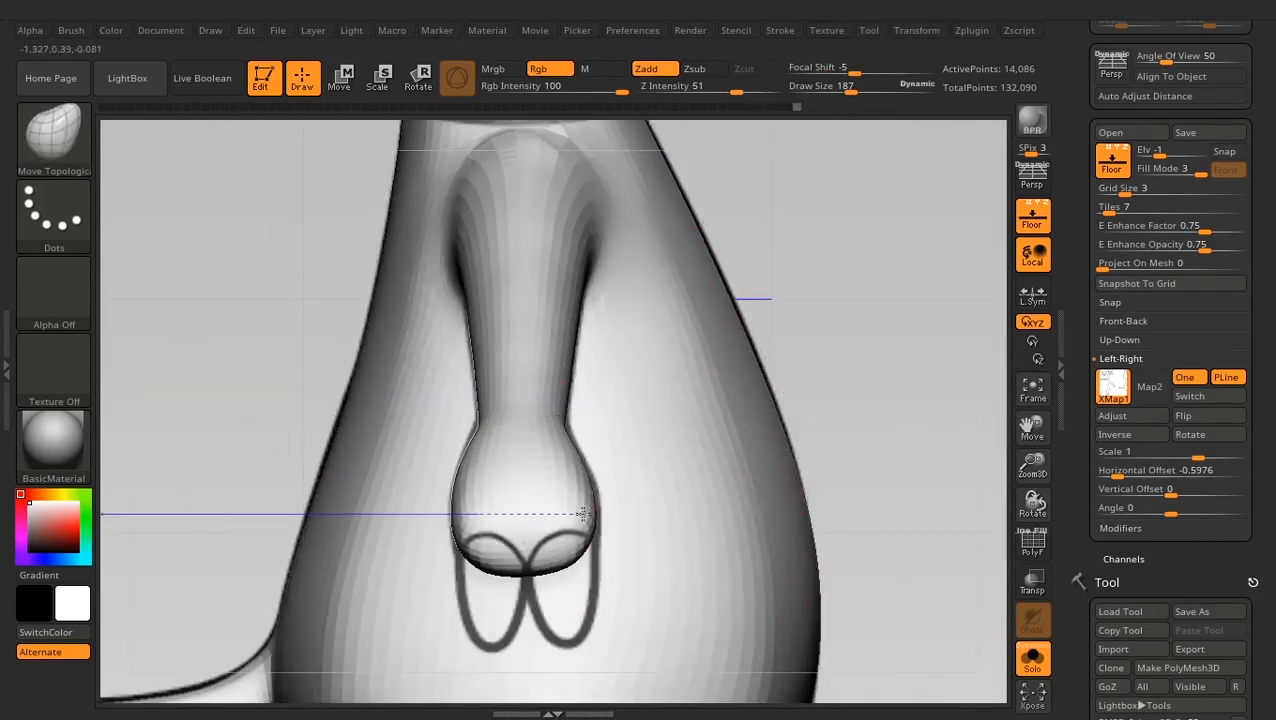
pyautogui.moveTo(584, 515); pyautogui.dragTo(572, 517)
pyautogui.moveTo(530, 524)
pyautogui.keyDown('shift'); pyautogui.mouseDown(button='right')
pyautogui.moveTo(427, 424)
pyautogui.moveTo(361, 533)
pyautogui.mouseUp(button='right'); pyautogui.keyUp('shift')
# Refine the wrist and hand contour against the front reference at draw size 92, then hide the reference images
pyautogui.press('space')
pyautogui.moveTo(458, 428); pyautogui.dragTo(425, 429)
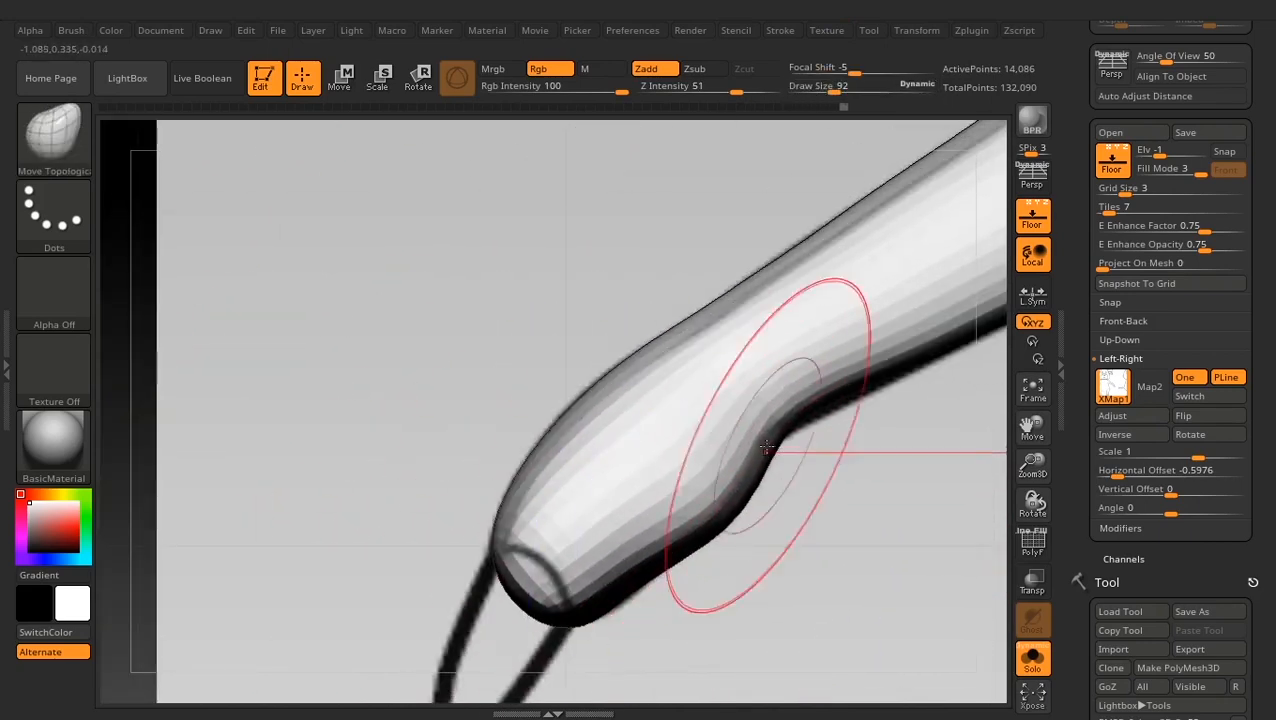
pyautogui.keyDown('ctrl'); pyautogui.moveTo(826, 535); pyautogui.dragTo(830, 415, button='right'); pyautogui.keyUp('ctrl')
pyautogui.click(1036, 219)
pyautogui.moveTo(734, 655)
pyautogui.keyDown('ctrl'); pyautogui.mouseDown(button='right')
pyautogui.moveTo(722, 585)
pyautogui.moveTo(593, 527)
pyautogui.mouseUp(button='right'); pyautogui.keyUp('ctrl')
pyautogui.keyDown('ctrl'); pyautogui.moveTo(593, 527); pyautogui.dragTo(527, 578, button='right'); pyautogui.keyUp('ctrl')
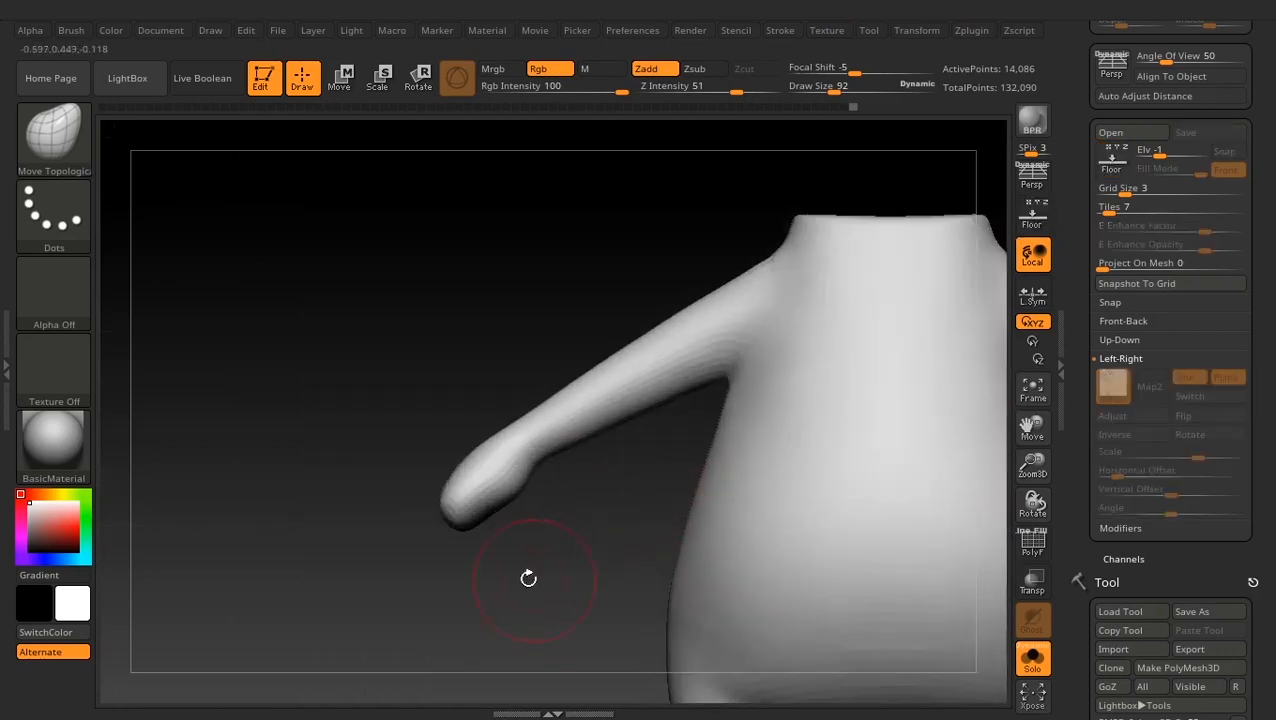
# Switch to the hand hooves subtool with the transform gizmo active and isolate it from the rest of the bull
pyautogui.click(1033, 659)
pyautogui.moveTo(450, 624); pyautogui.dragTo(595, 632, button='right')
pyautogui.keyDown('alt'); pyautogui.click(528, 530); pyautogui.keyUp('alt')
pyautogui.moveTo(740, 545); pyautogui.dragTo(810, 470, button='right')
pyautogui.keyDown('ctrl'); pyautogui.moveTo(810, 470); pyautogui.dragTo(863, 550, button='right'); pyautogui.keyUp('ctrl')
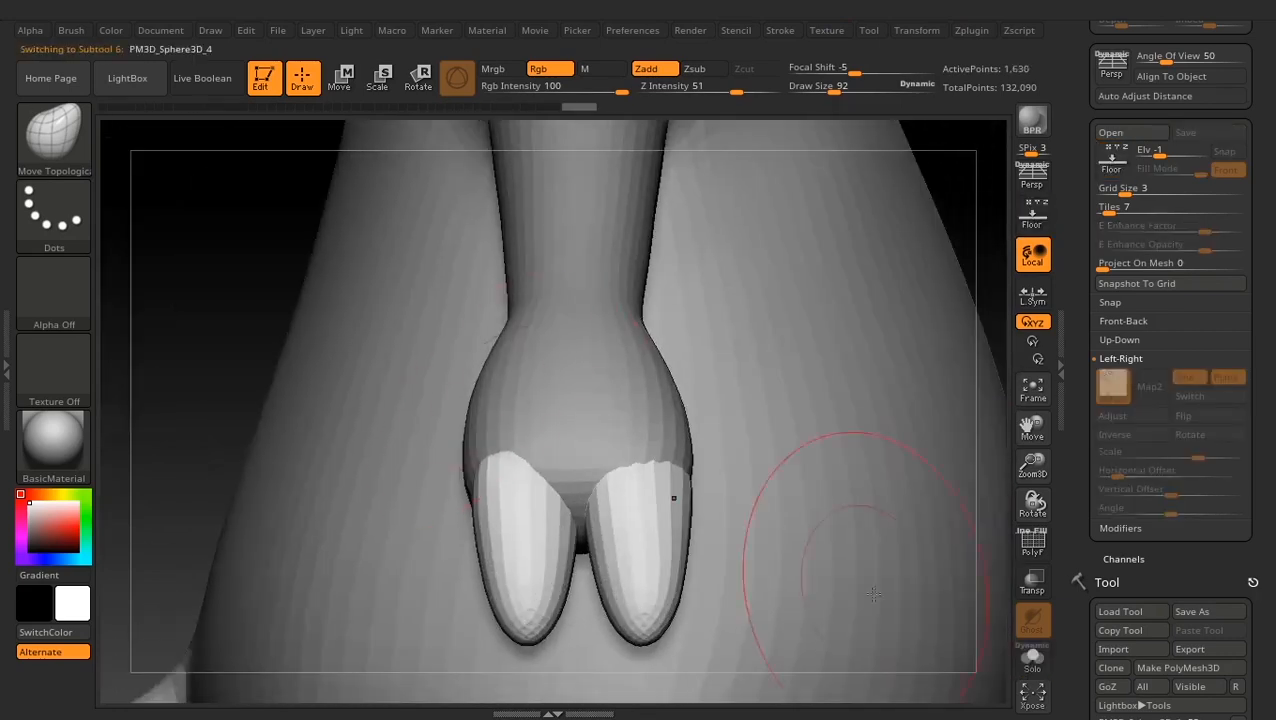
pyautogui.click(341, 78)
pyautogui.moveTo(923, 456); pyautogui.dragTo(928, 520, button='right')
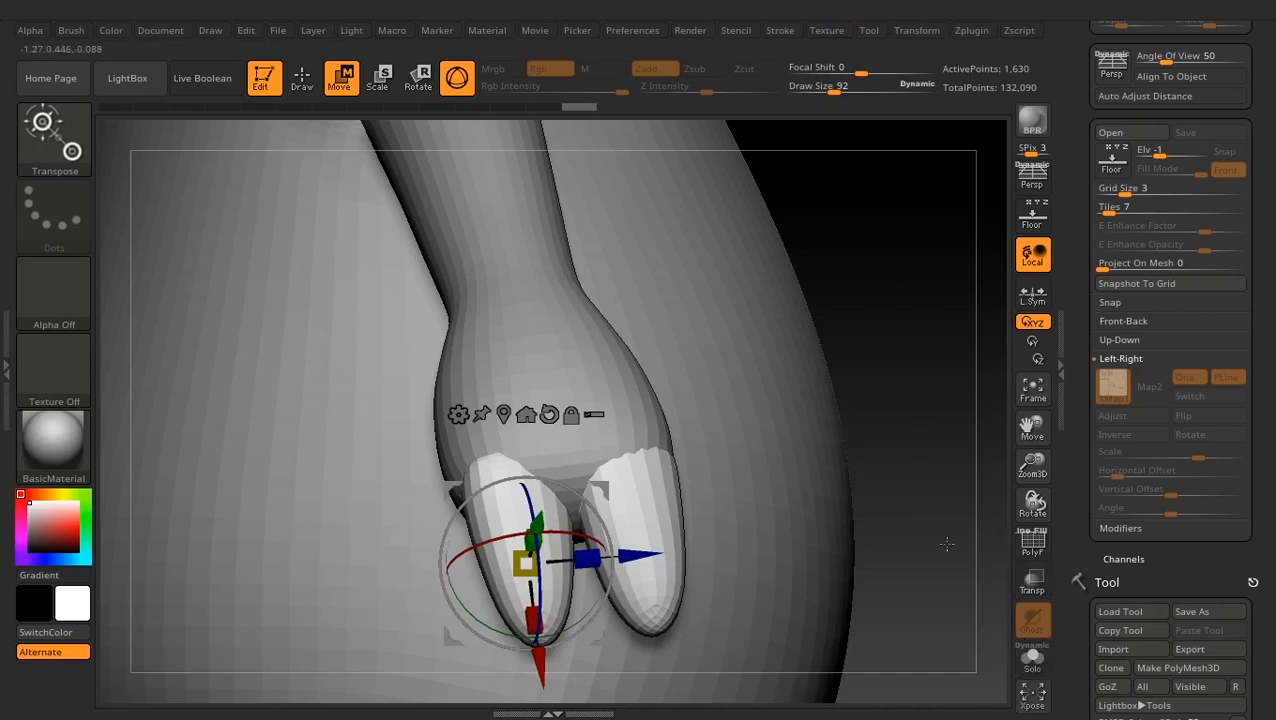
pyautogui.moveTo(946, 544); pyautogui.dragTo(497, 528)
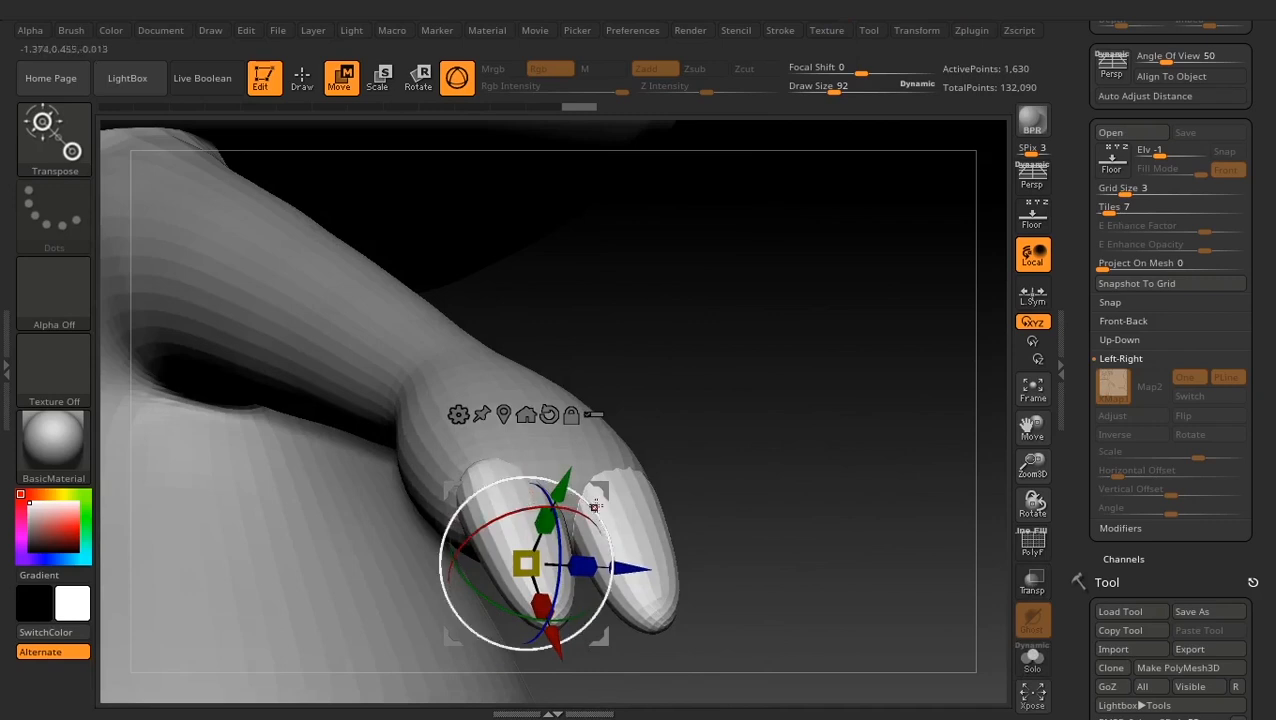
pyautogui.moveTo(845, 488); pyautogui.dragTo(932, 570)
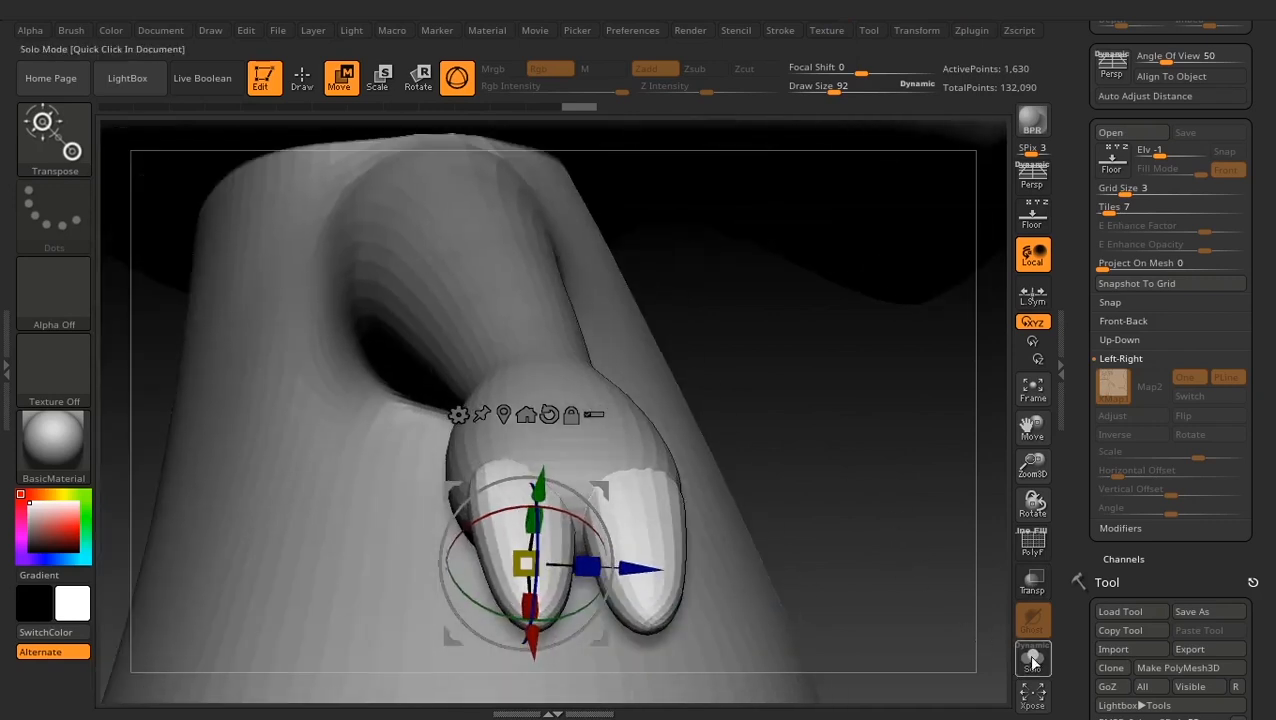
pyautogui.click(1034, 660)
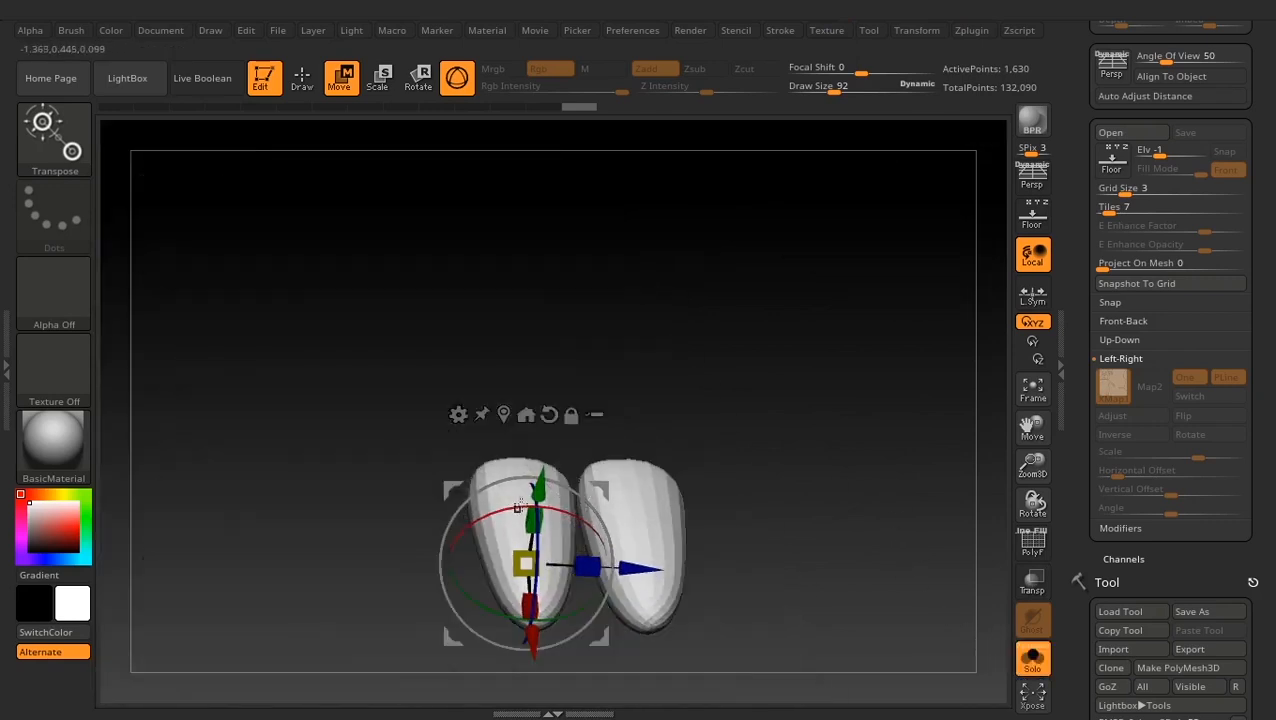
# Try masking one hand hoof and shifting the neighbouring one with the gizmo, and undo the trial
pyautogui.moveTo(538, 486); pyautogui.dragTo(536, 503)
pyautogui.hotkey('ctrl', 'z')
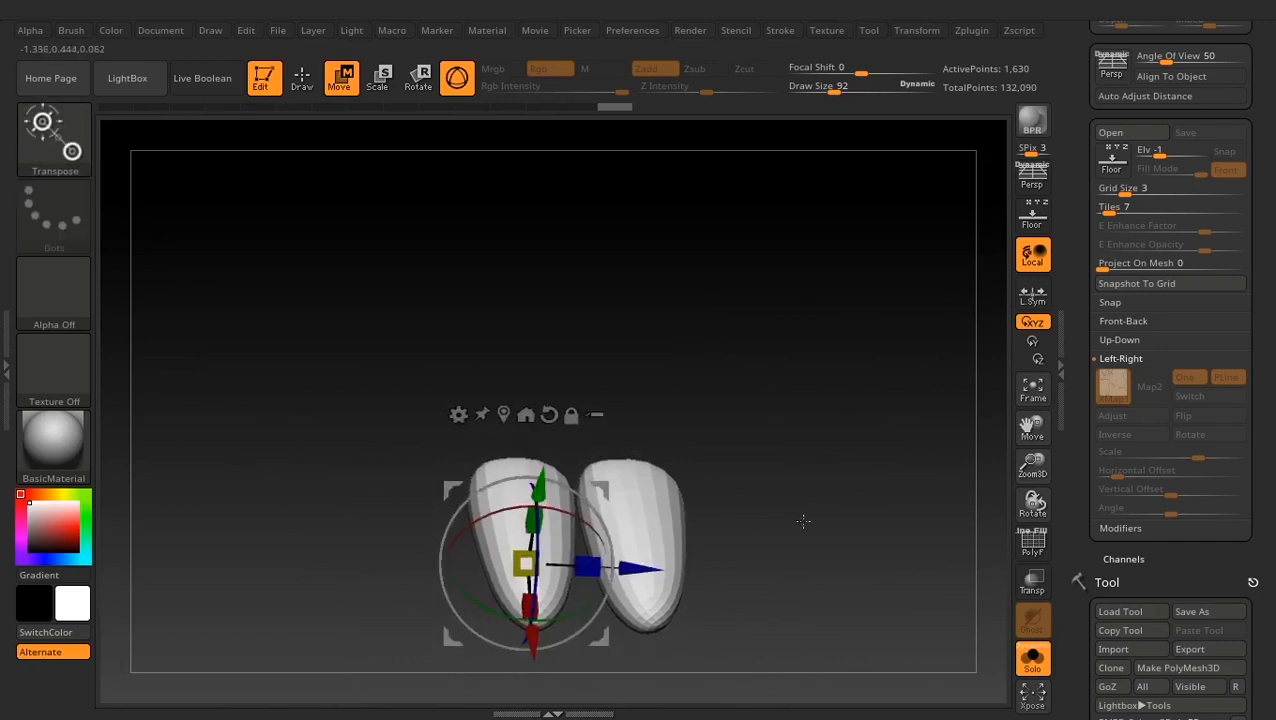
pyautogui.moveTo(804, 522)
pyautogui.keyDown('alt'); pyautogui.mouseDown()
pyautogui.moveTo(781, 501)
pyautogui.moveTo(777, 533)
pyautogui.moveTo(761, 510)
pyautogui.mouseUp(); pyautogui.keyUp('alt')
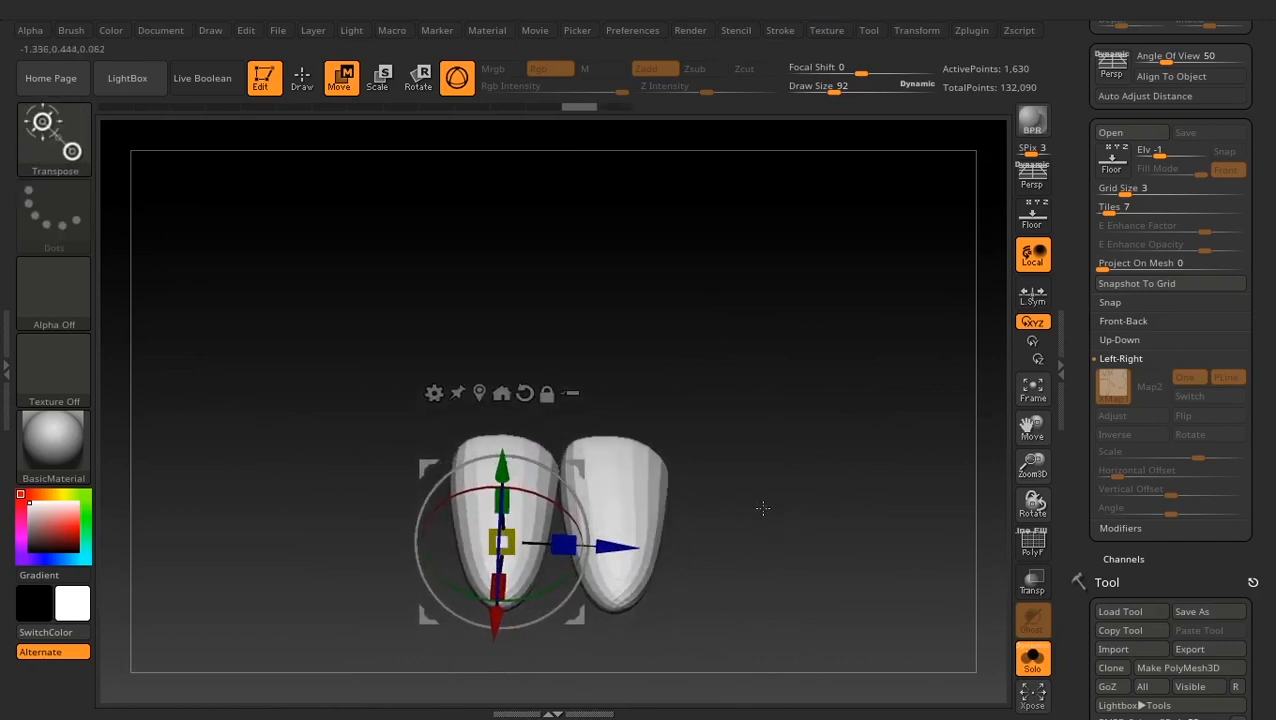
pyautogui.keyDown('ctrl'); pyautogui.moveTo(797, 447); pyautogui.dragTo(610, 580); pyautogui.keyUp('ctrl')
pyautogui.keyDown('ctrl'); pyautogui.moveTo(778, 353); pyautogui.dragTo(550, 656); pyautogui.keyUp('ctrl')
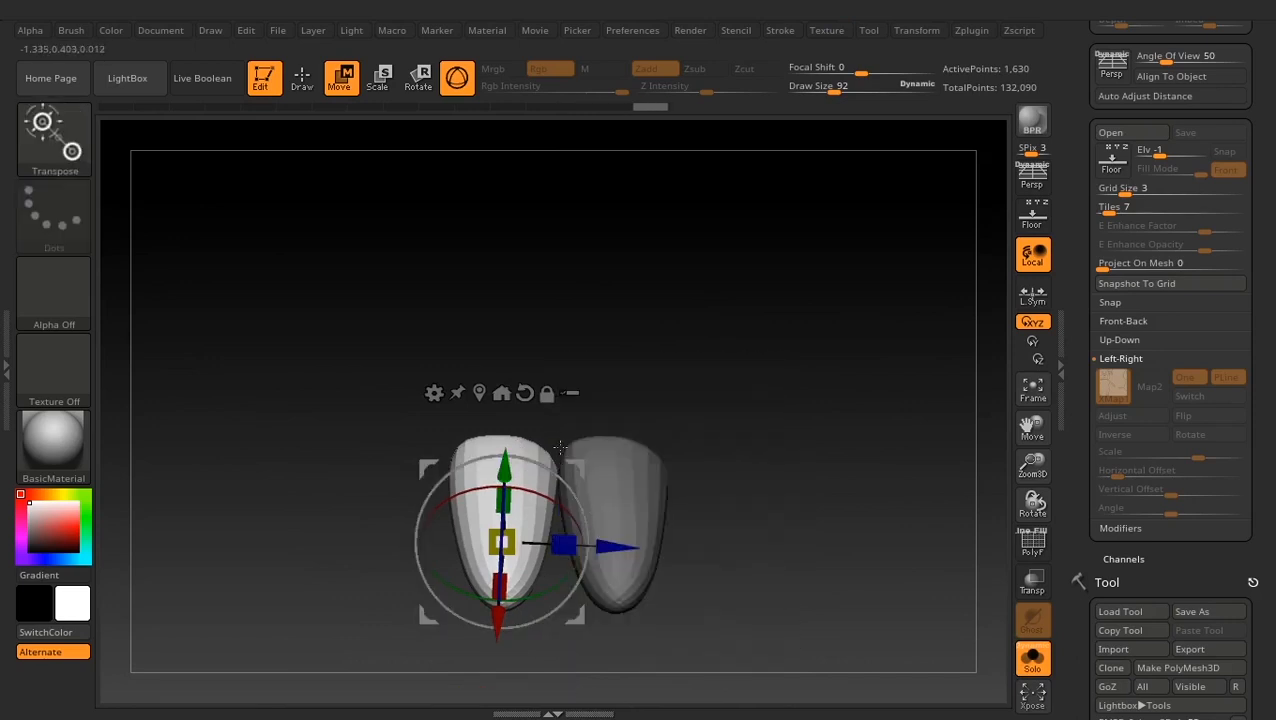
pyautogui.moveTo(562, 545); pyautogui.dragTo(583, 549)
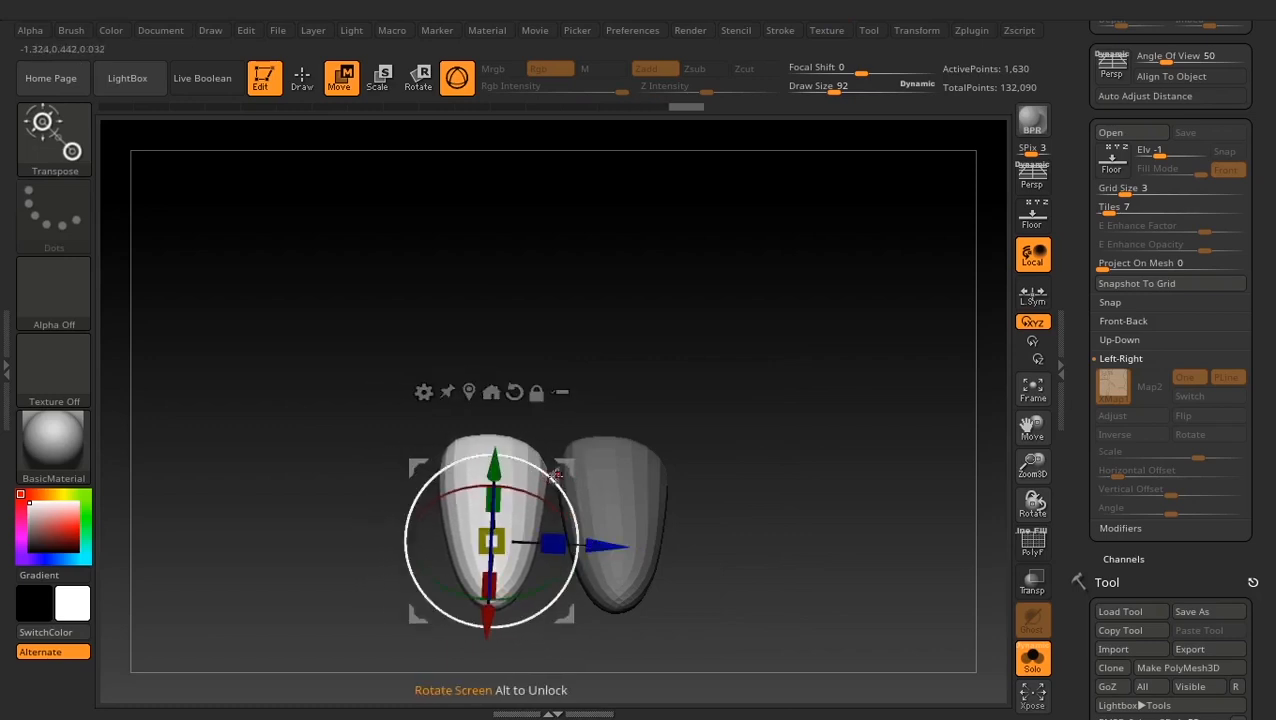
pyautogui.hotkey('ctrl', 'z')
pyautogui.hotkey('ctrl', 'z')
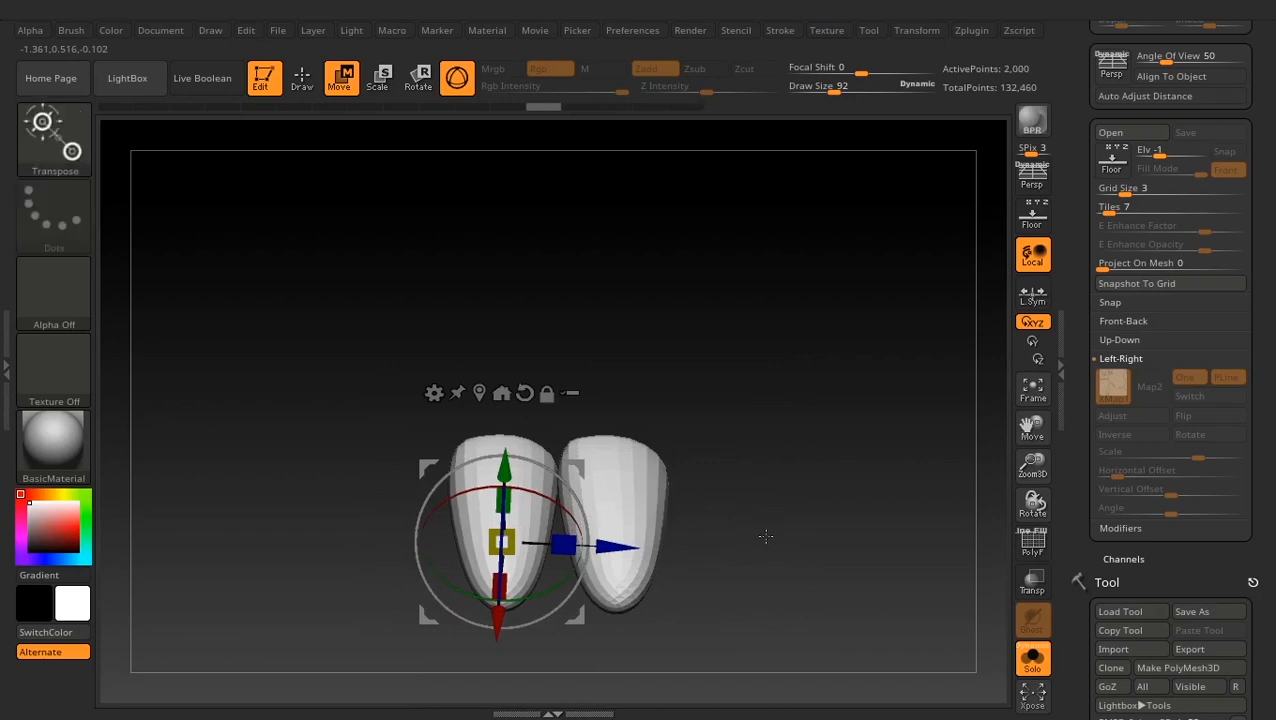
pyautogui.moveTo(535, 113); pyautogui.dragTo(579, 110)
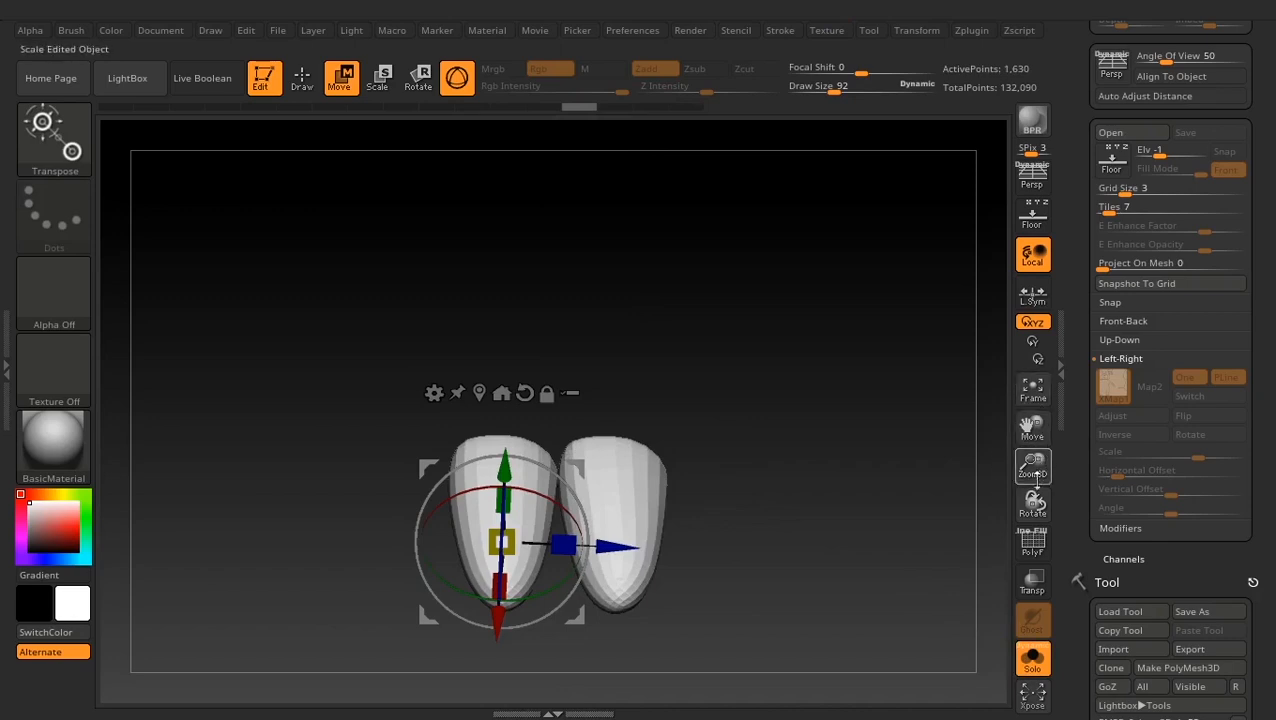
# Display the polyframe on the isolated hooves and return to draw mode
pyautogui.click(1033, 545)
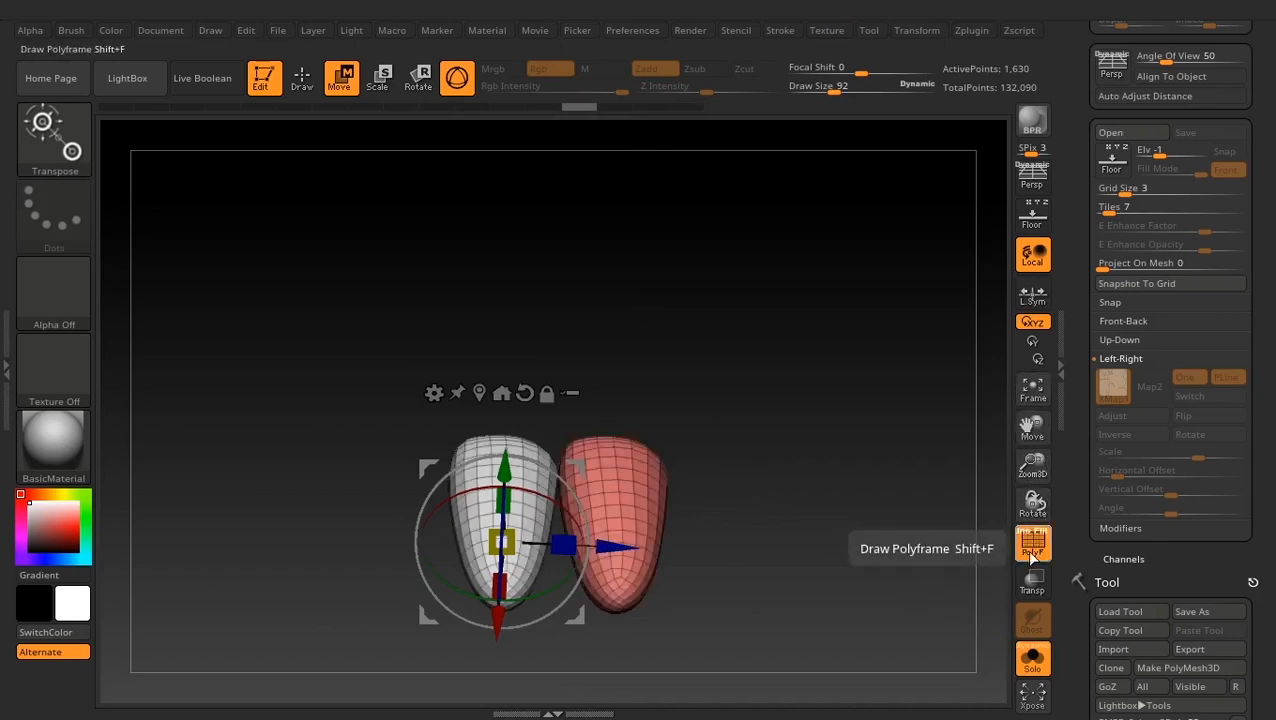
pyautogui.moveTo(868, 521); pyautogui.dragTo(713, 536)
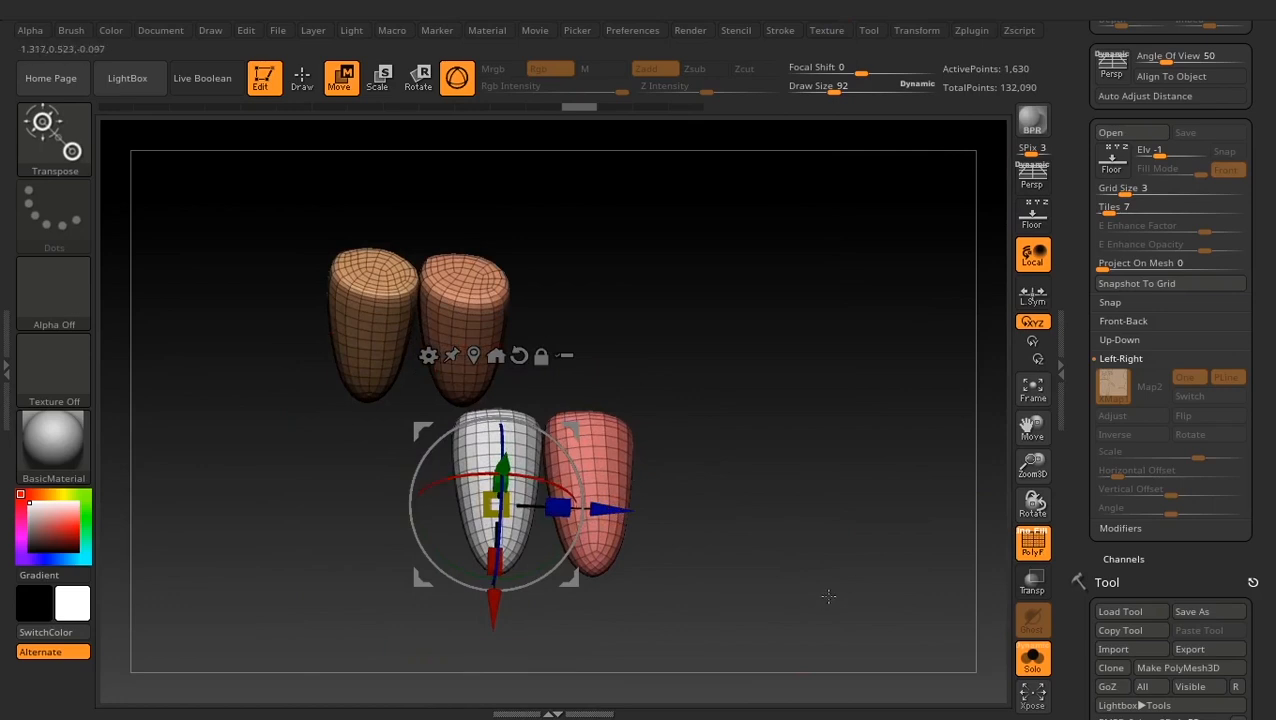
pyautogui.click(312, 90)
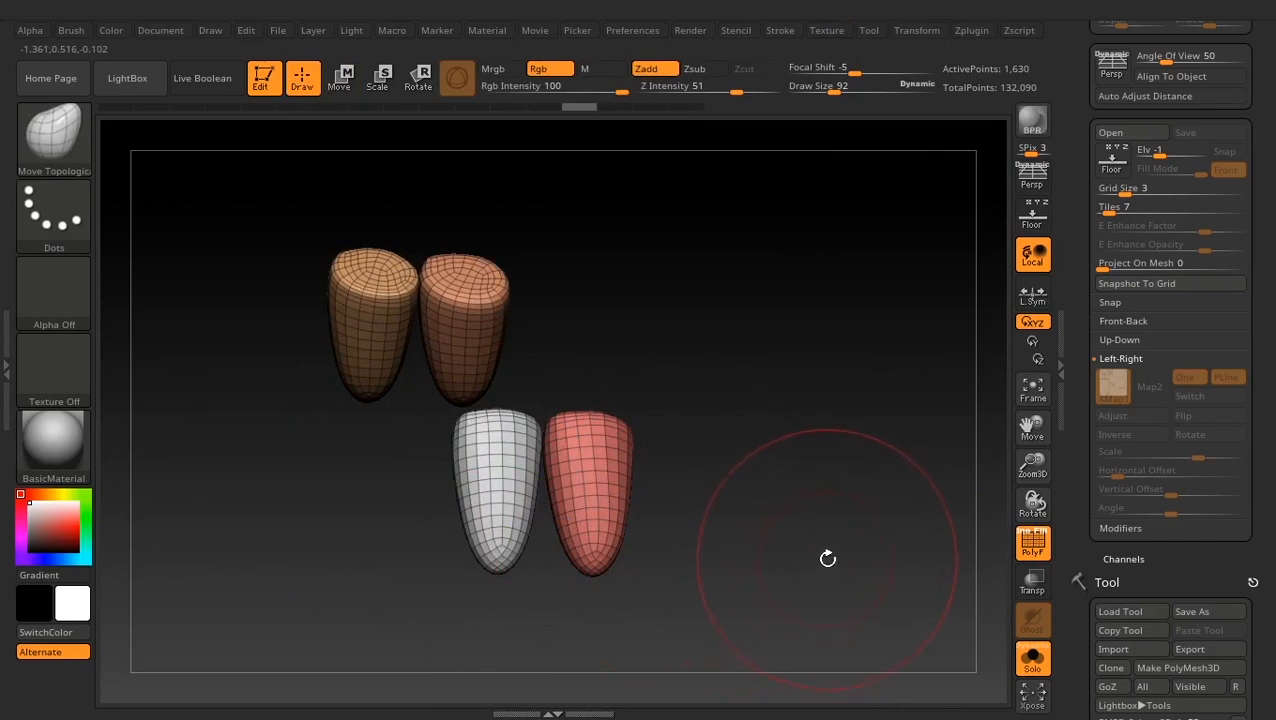
# Isolate the red hoof by its polygroup, invert the visibility, and show all four hooves again
pyautogui.hotkey('ctrl', 'shift')
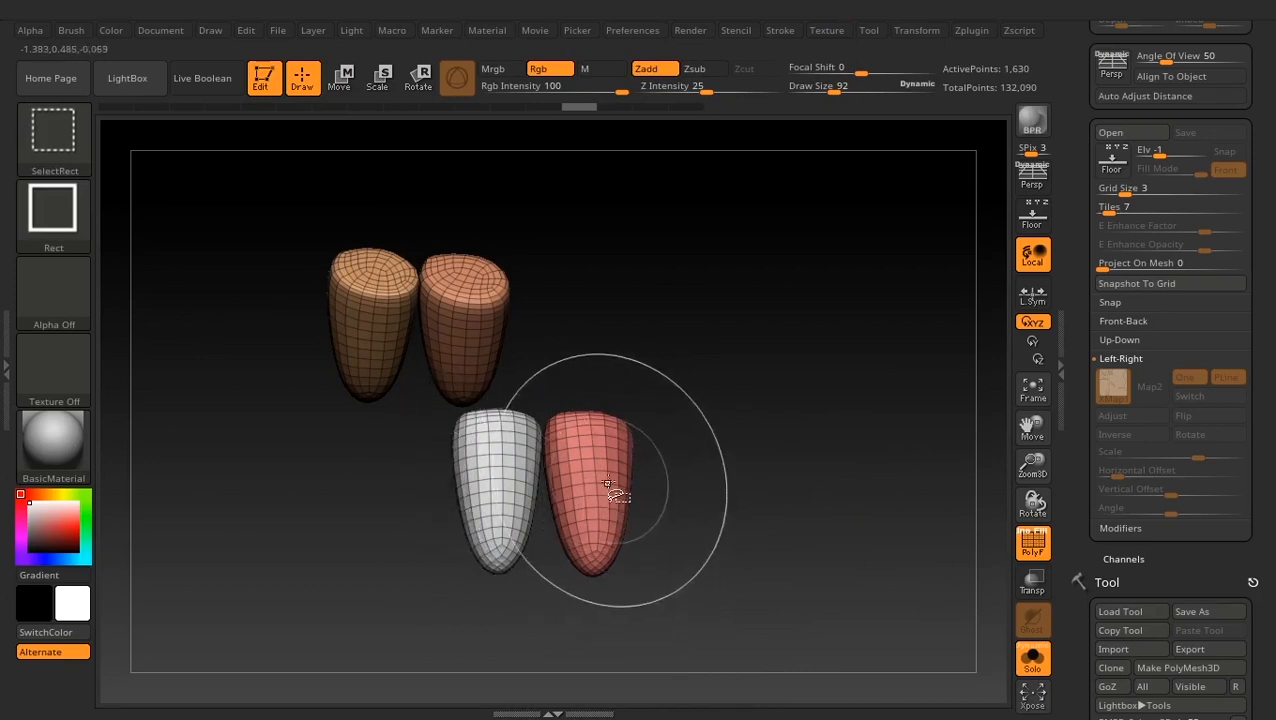
pyautogui.keyDown('ctrl'); pyautogui.keyDown('shift'); pyautogui.click(590, 489); pyautogui.keyUp('shift'); pyautogui.keyUp('ctrl')
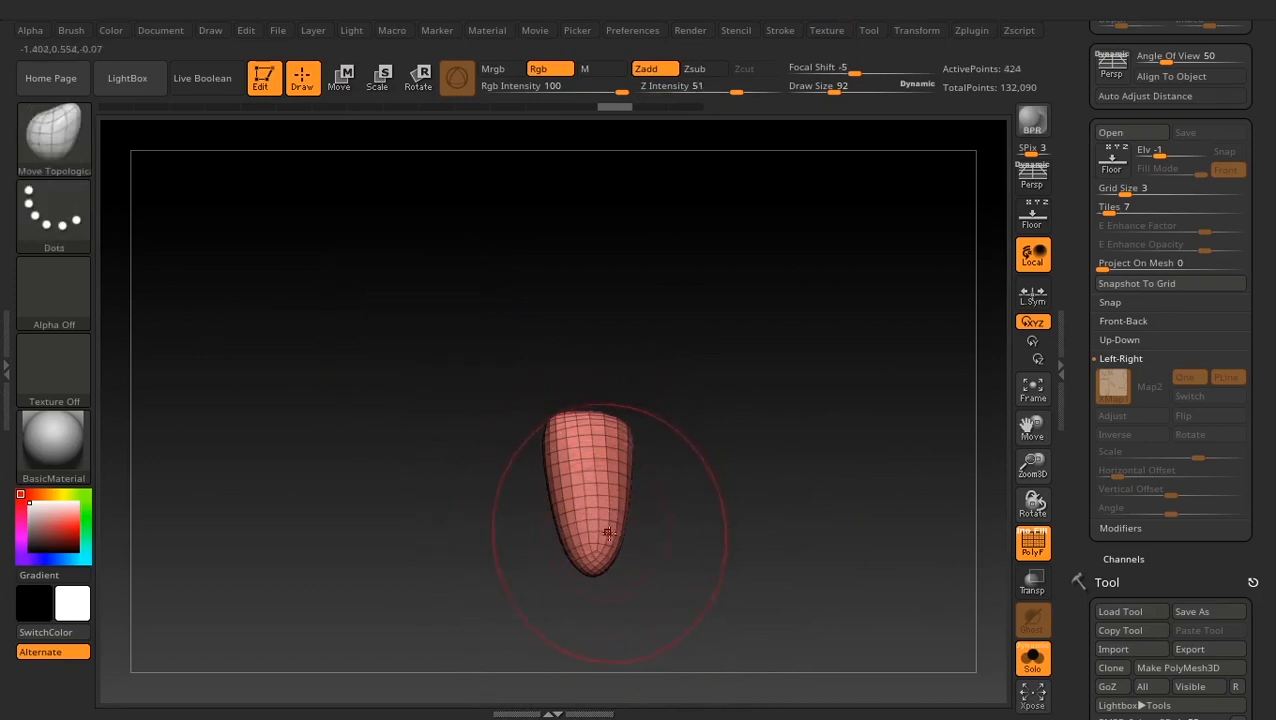
pyautogui.press('ctrl')
pyautogui.hotkey('ctrl', 'shift')
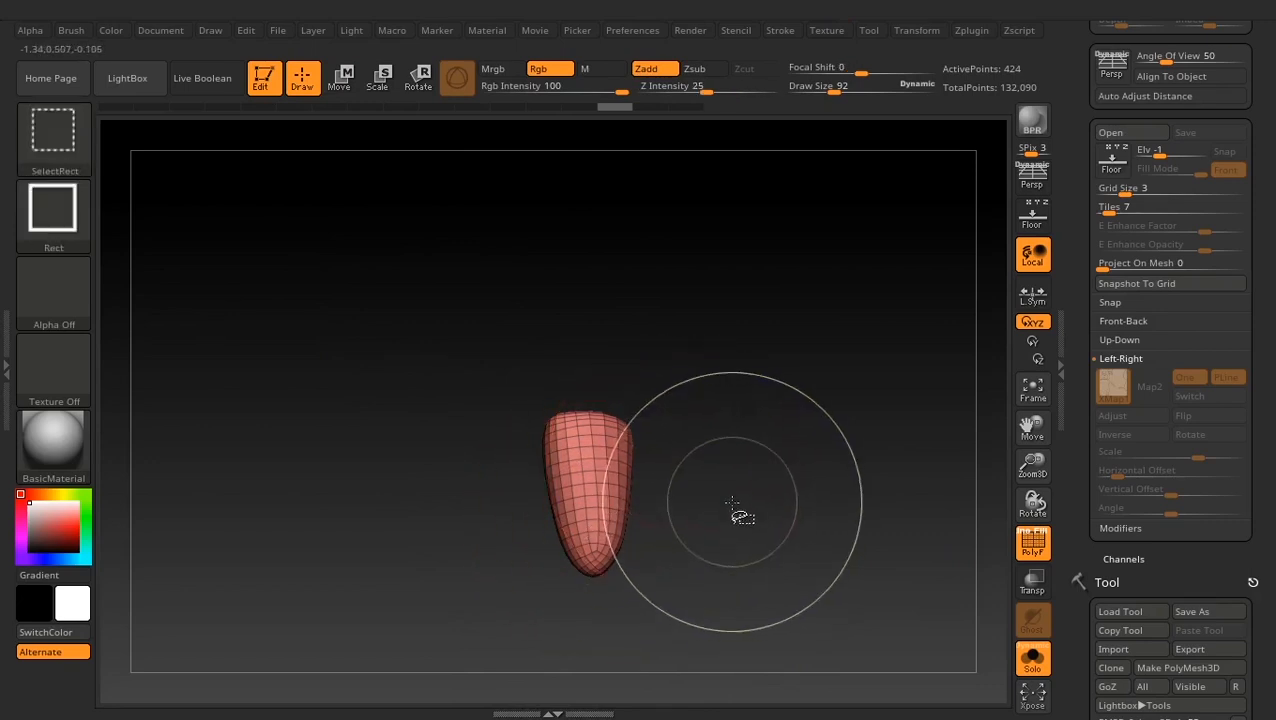
pyautogui.keyDown('ctrl'); pyautogui.keyDown('shift'); pyautogui.click(591, 491); pyautogui.keyUp('shift'); pyautogui.keyUp('ctrl')
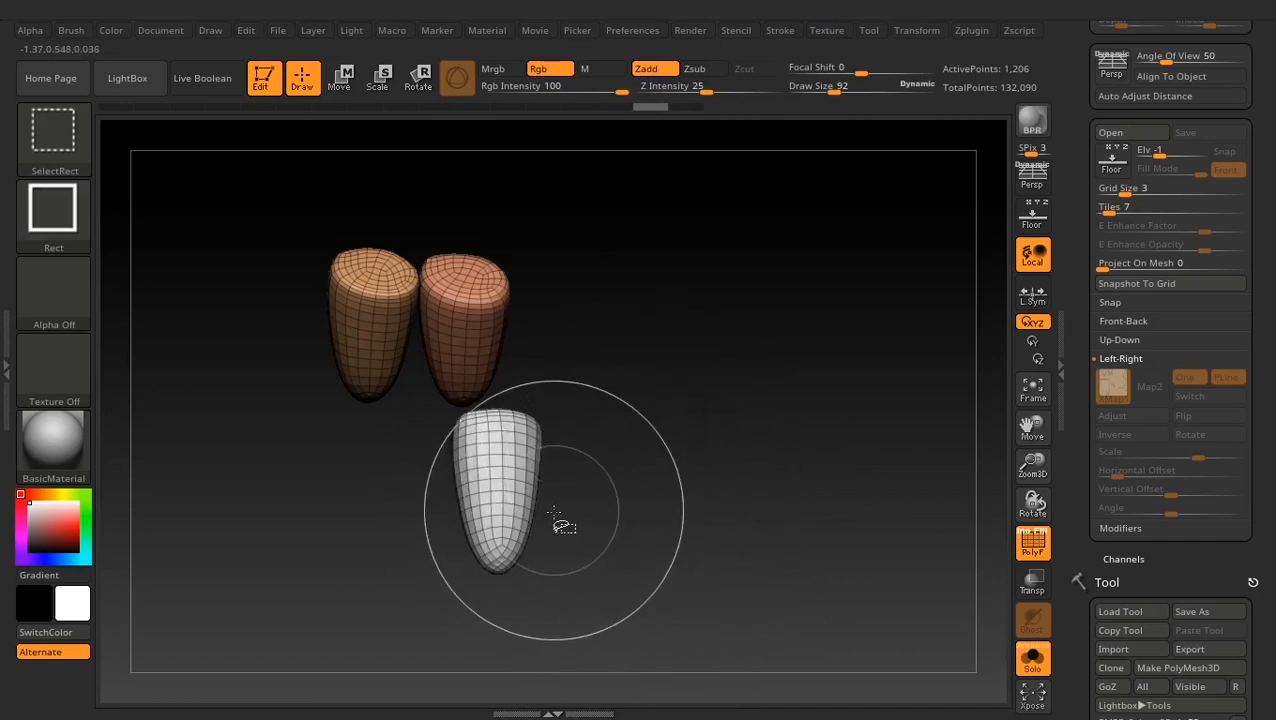
pyautogui.keyDown('ctrl'); pyautogui.keyDown('shift'); pyautogui.click(821, 466); pyautogui.keyUp('shift'); pyautogui.keyUp('ctrl')
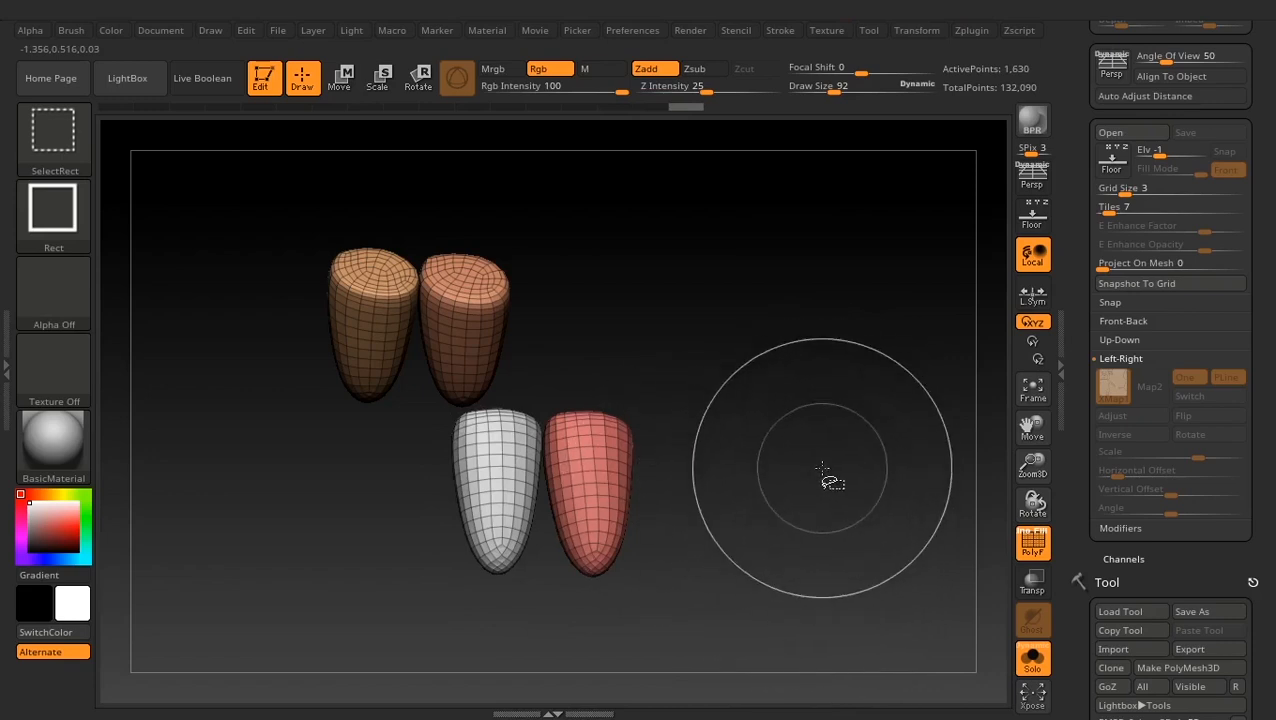
pyautogui.moveTo(803, 452)
pyautogui.mouseDown()
pyautogui.moveTo(803, 501)
pyautogui.moveTo(715, 470)
pyautogui.mouseUp()
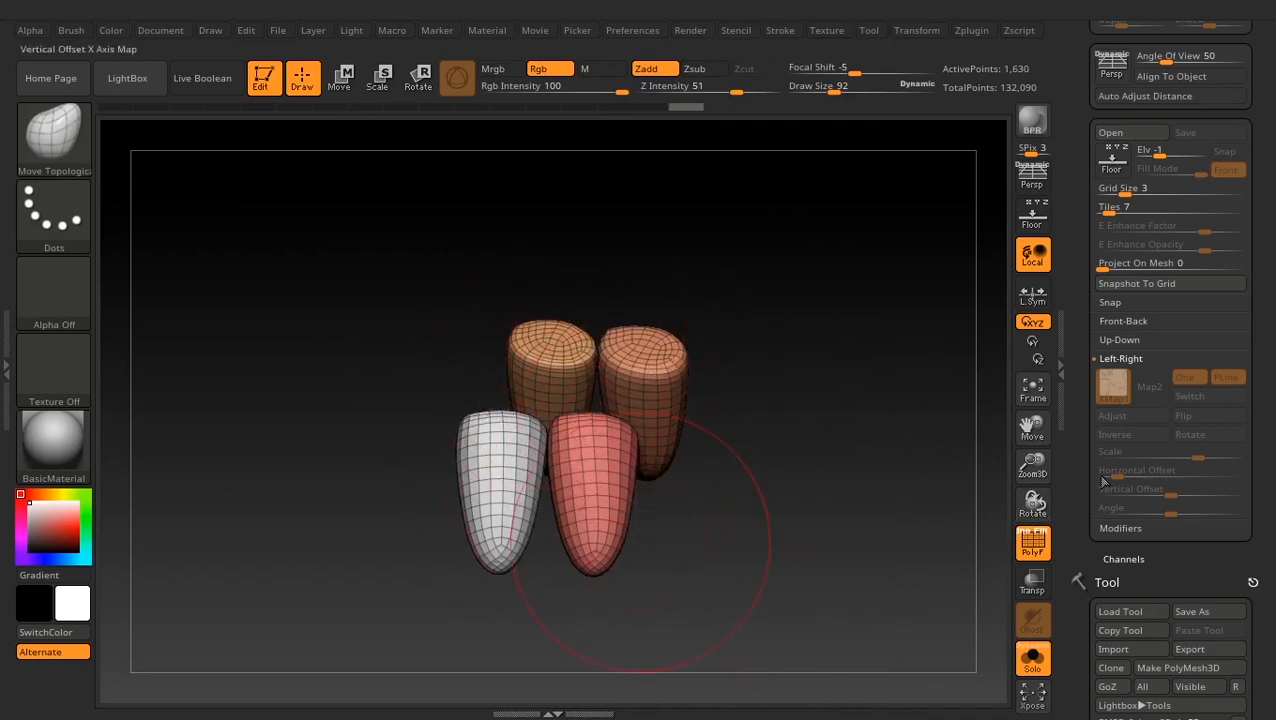
# Give each of the four hooves its own polygroup with Auto Groups
pyautogui.scroll(-10, 1082, 507)
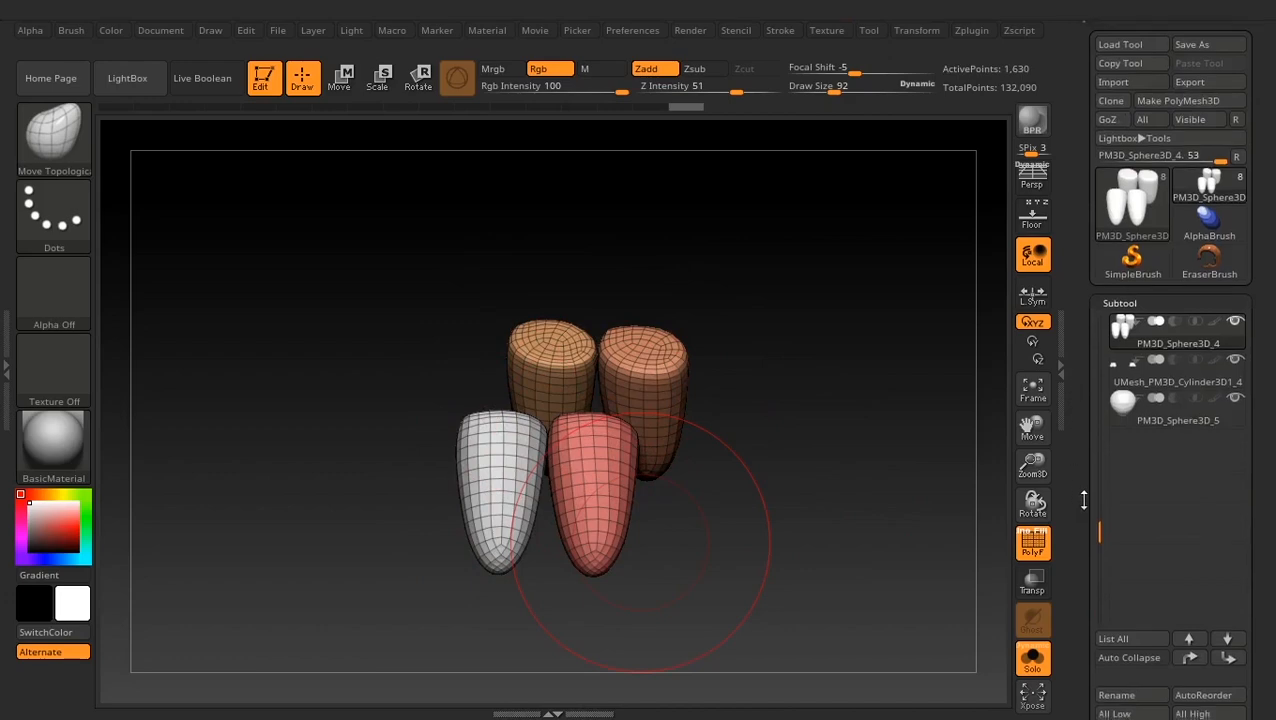
pyautogui.scroll(-10, 1088, 421)
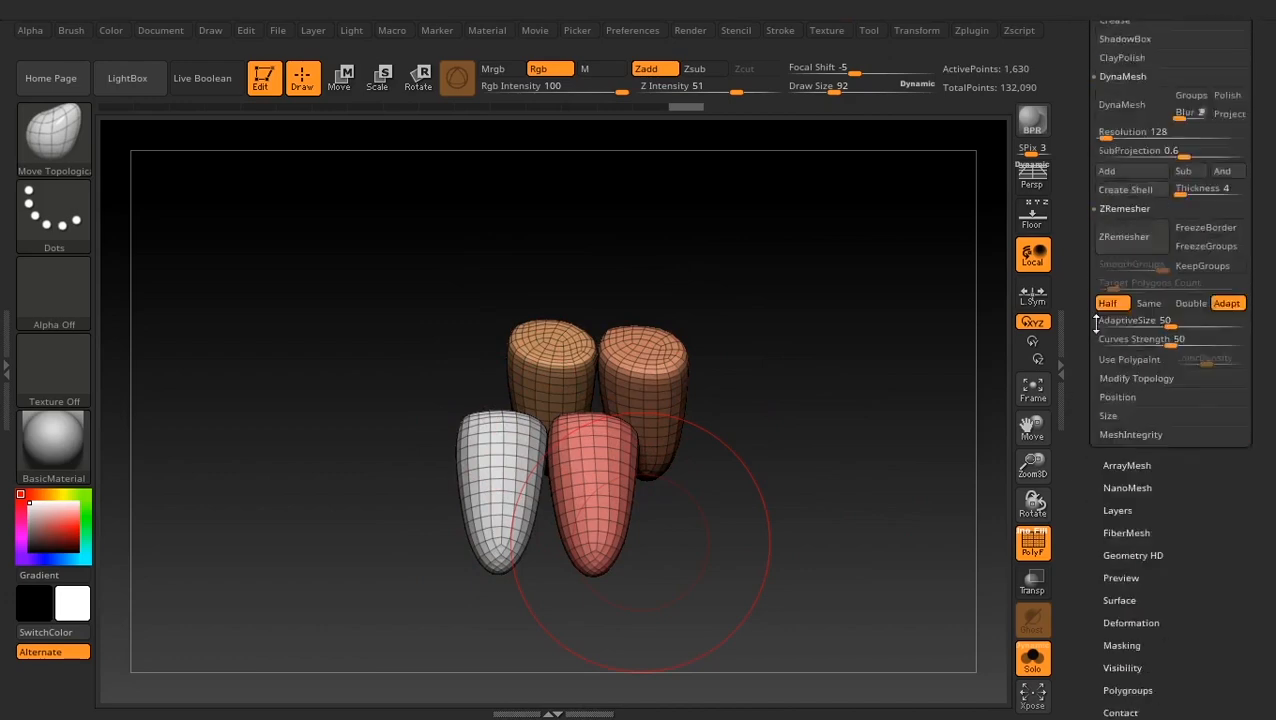
pyautogui.click(1126, 490)
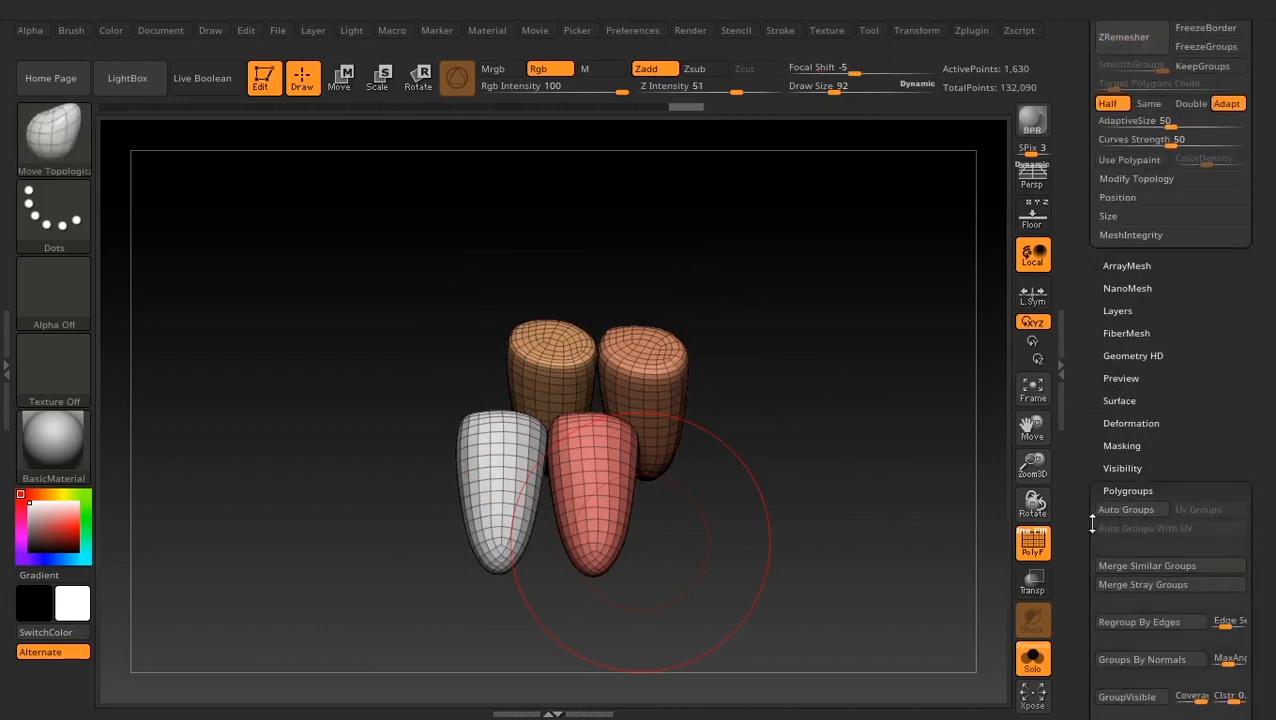
pyautogui.scroll(-1, 1112, 488)
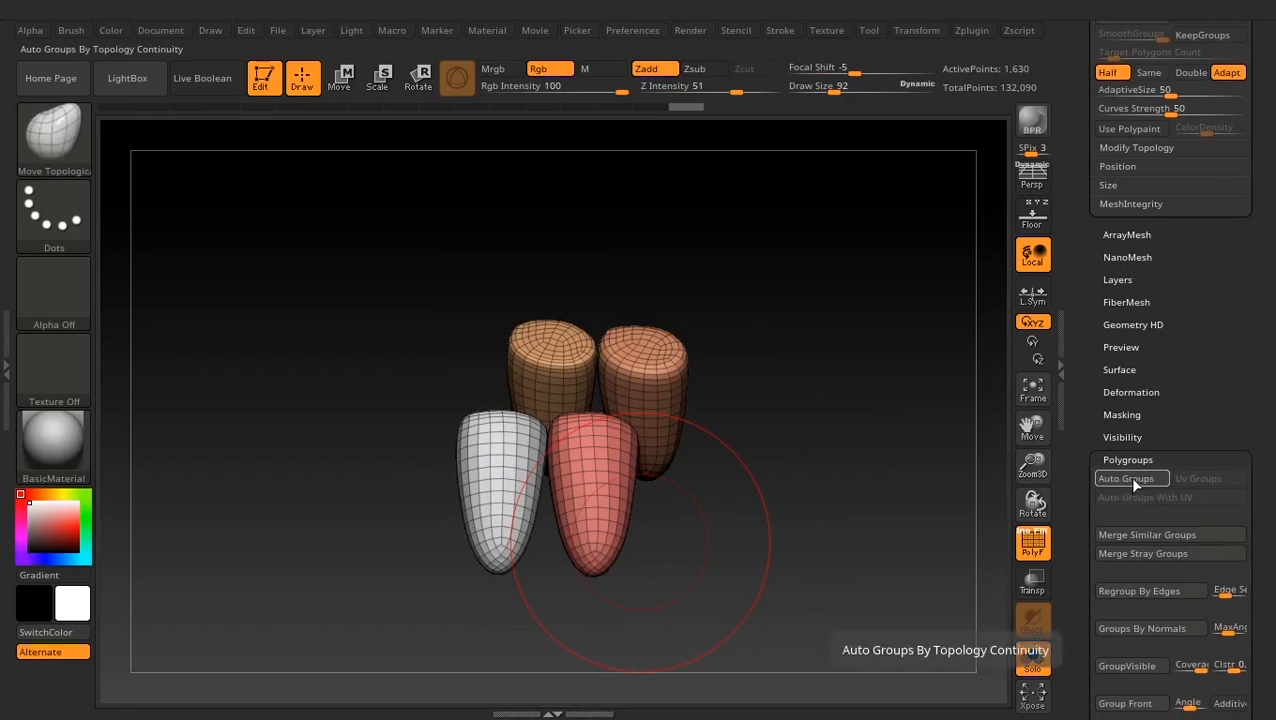
pyautogui.click(1128, 478)
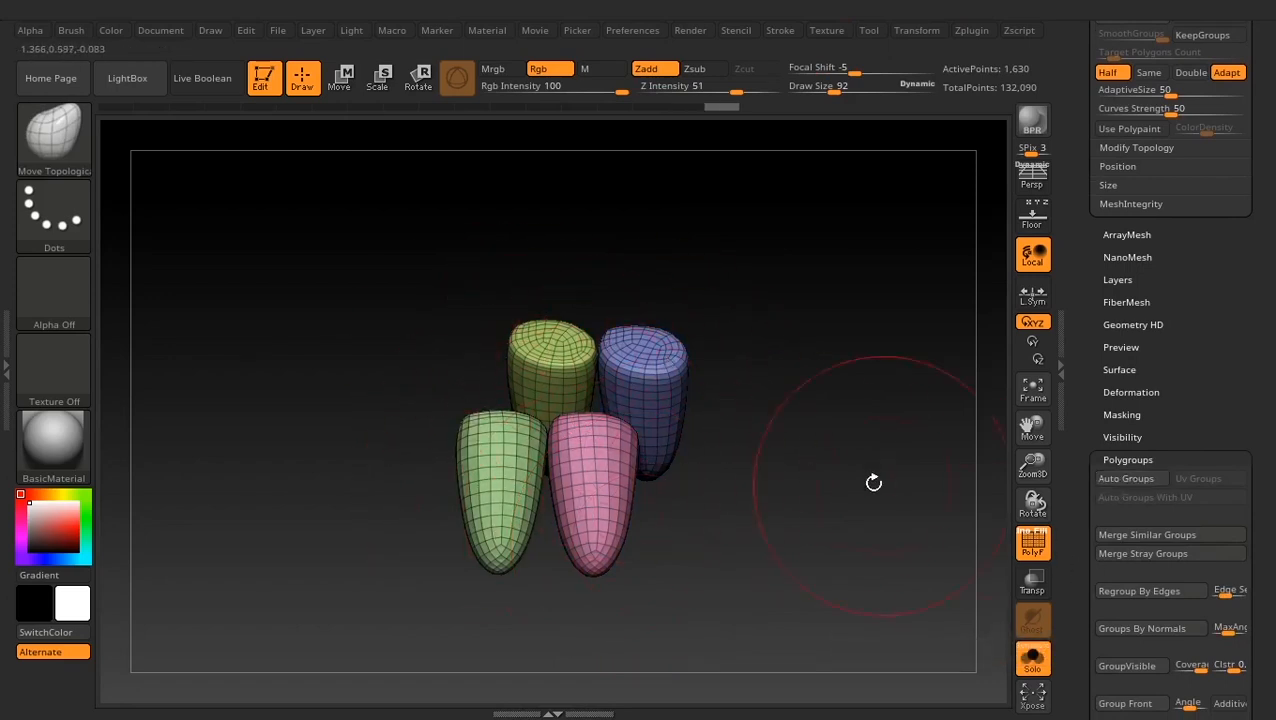
pyautogui.moveTo(825, 547); pyautogui.dragTo(804, 551)
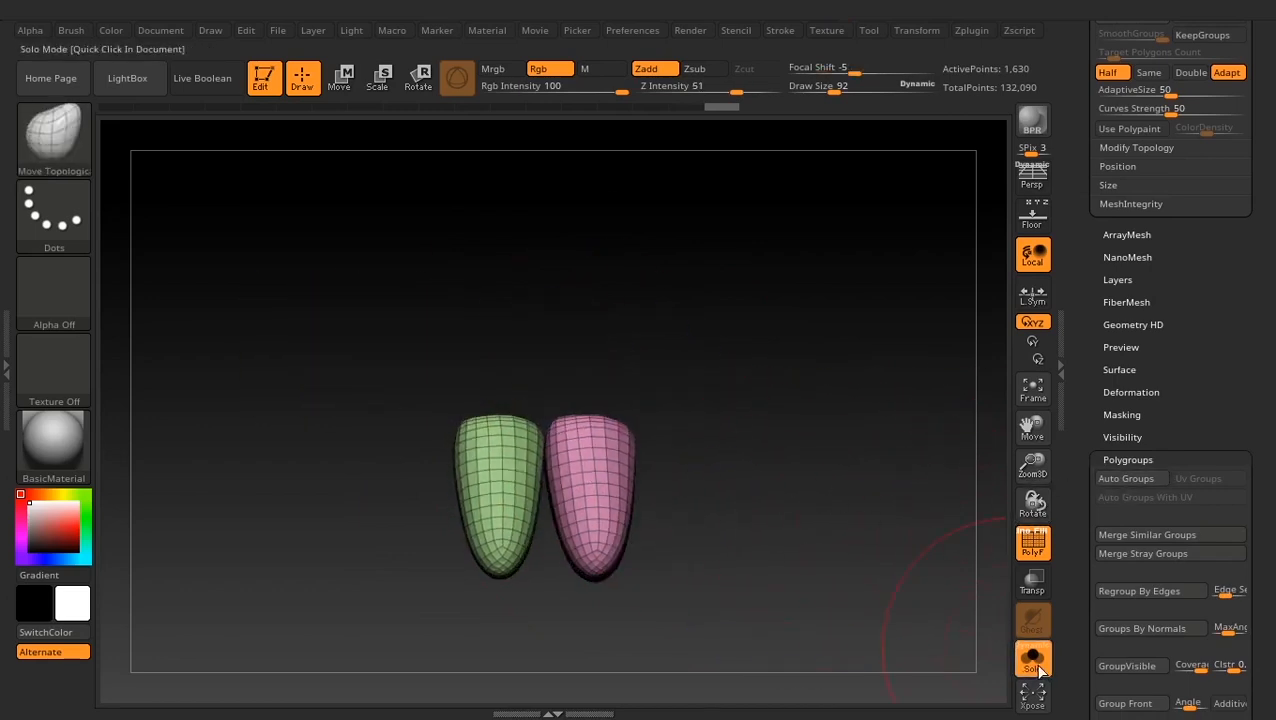
# Show the whole bull again and examine how the grouped hooves sit on the hand from the front and side
pyautogui.click(1036, 666)
pyautogui.moveTo(944, 441); pyautogui.dragTo(918, 445)
pyautogui.keyDown('alt'); pyautogui.moveTo(404, 447); pyautogui.dragTo(365, 302); pyautogui.keyUp('alt')
pyautogui.moveTo(465, 400); pyautogui.dragTo(513, 521)
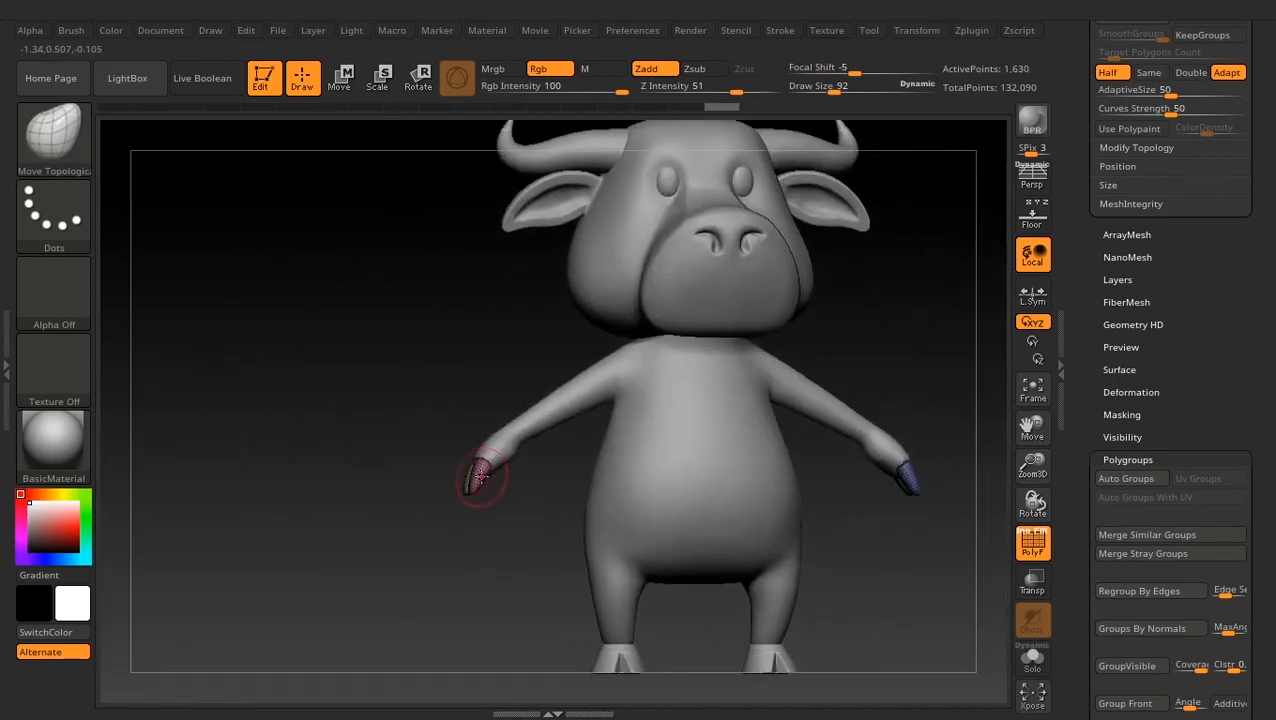
pyautogui.moveTo(473, 553); pyautogui.dragTo(535, 561)
pyautogui.keyDown('alt'); pyautogui.moveTo(692, 467); pyautogui.dragTo(746, 530); pyautogui.keyUp('alt')
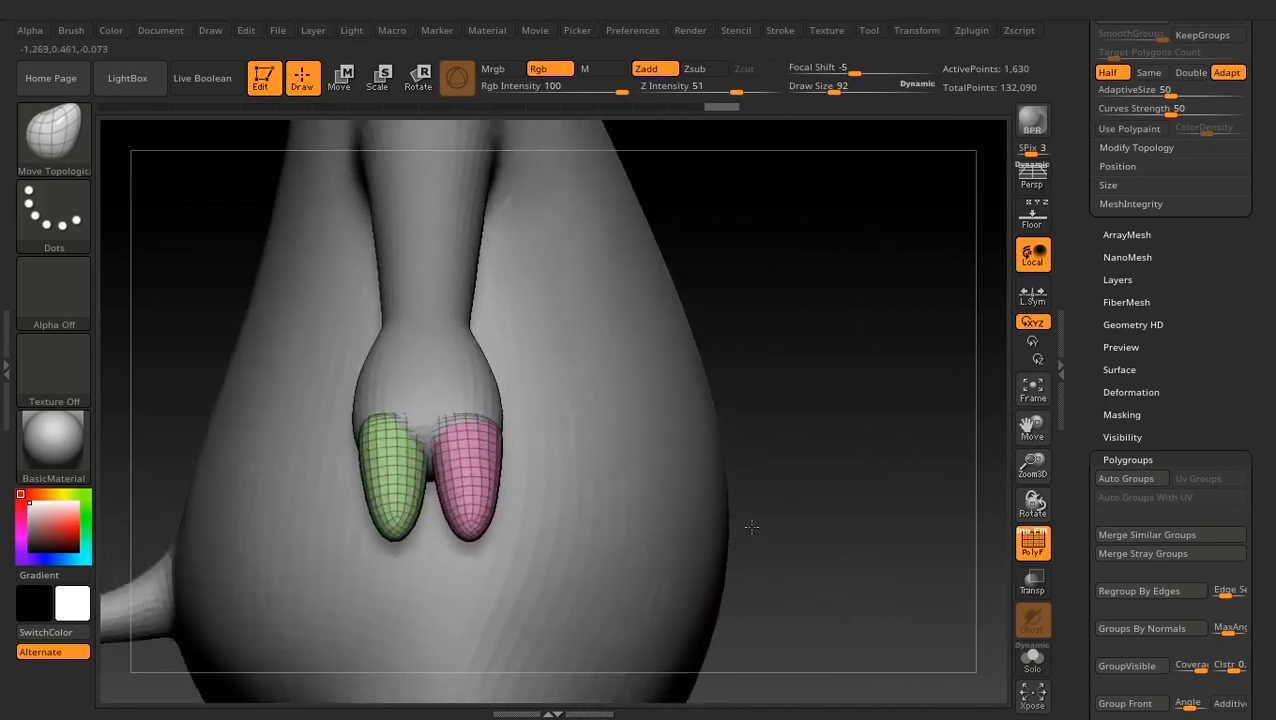
pyautogui.keyDown('alt'); pyautogui.moveTo(809, 467); pyautogui.dragTo(906, 442); pyautogui.keyUp('alt')
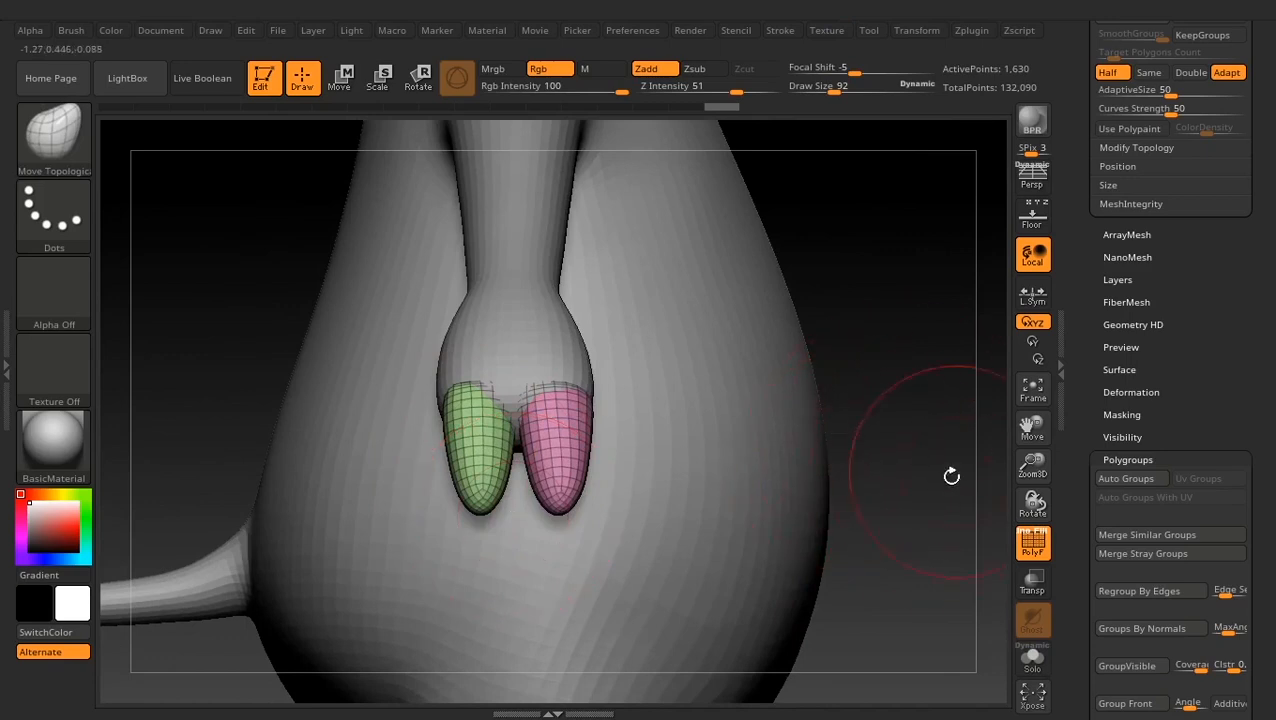
pyautogui.moveTo(912, 380); pyautogui.dragTo(920, 404)
pyautogui.moveTo(713, 388)
pyautogui.keyDown('alt'); pyautogui.mouseDown()
pyautogui.moveTo(730, 447)
pyautogui.moveTo(845, 509)
pyautogui.moveTo(950, 541)
pyautogui.mouseUp(); pyautogui.keyUp('alt')
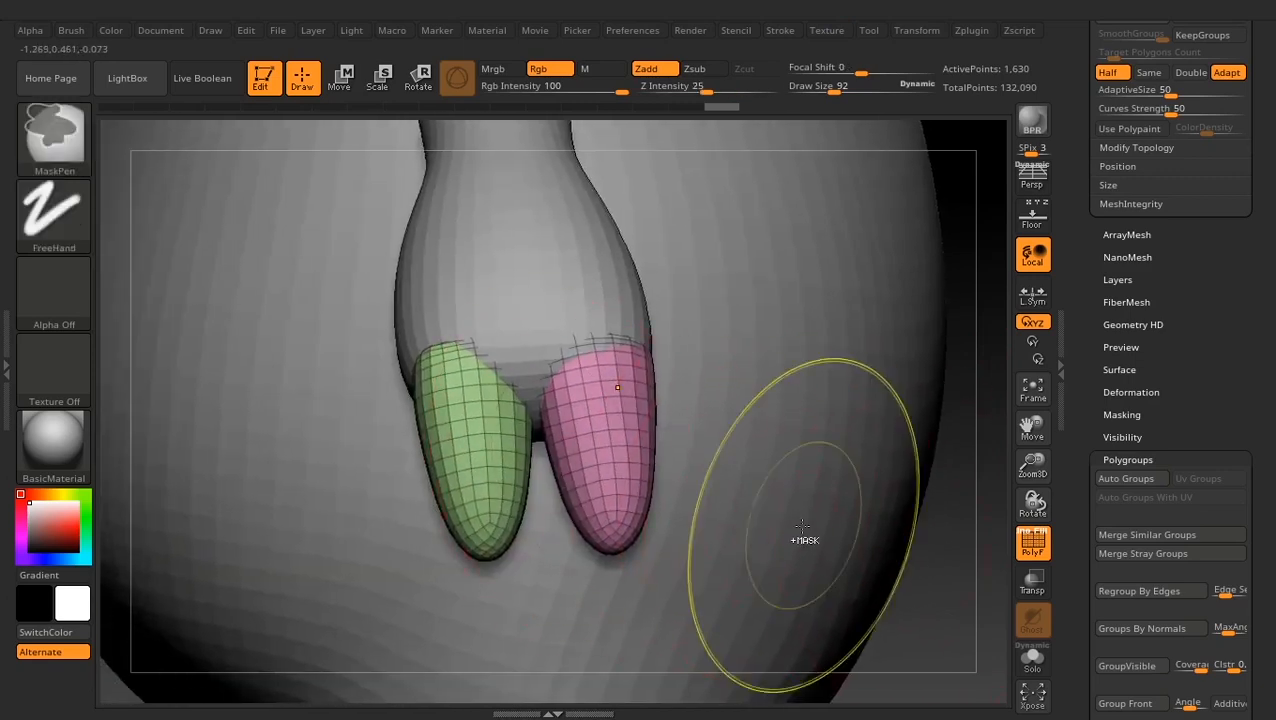
# Undo the hooves' automatic grouping and run Auto Groups on them again
pyautogui.hotkey('ctrl', 'z')
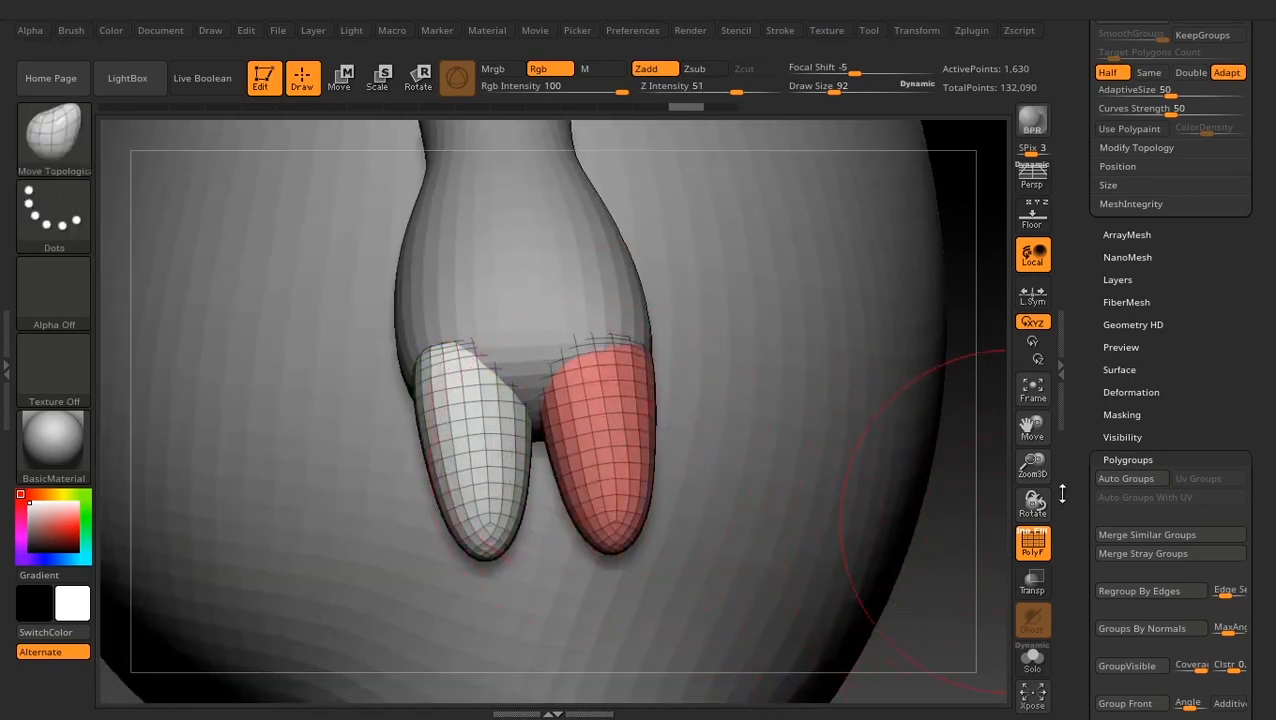
pyautogui.click(1118, 480)
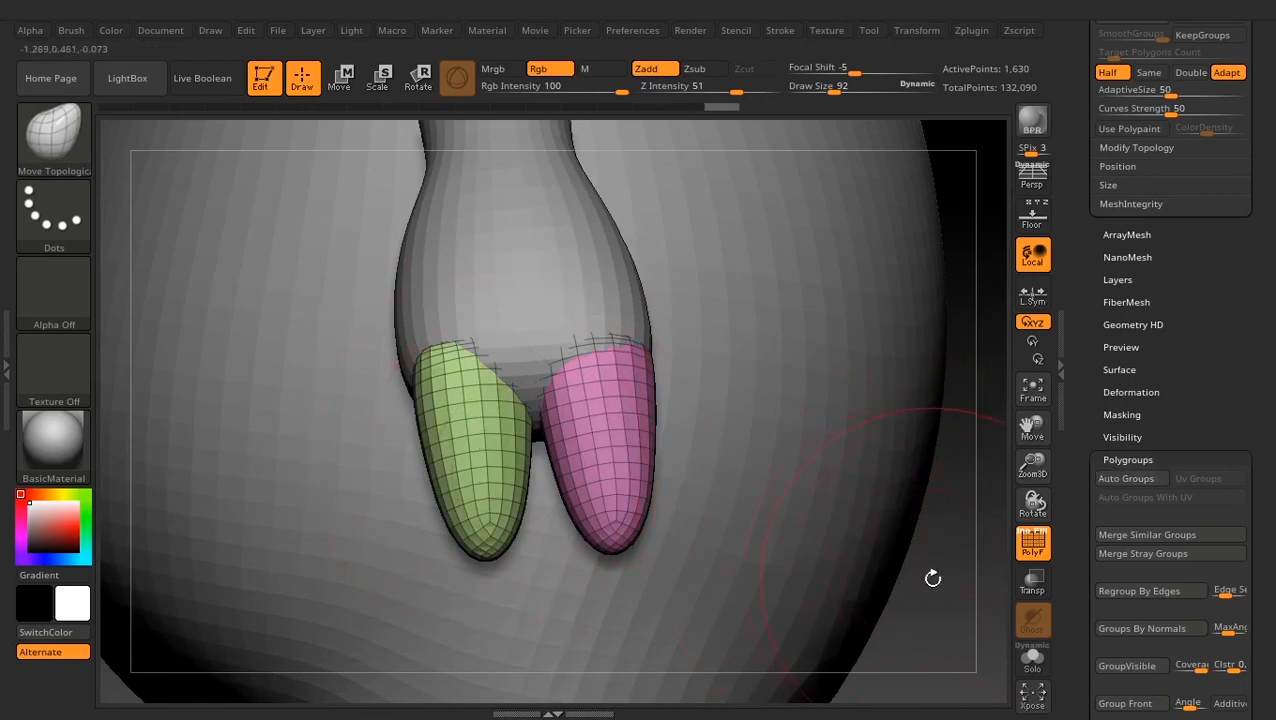
pyautogui.moveTo(934, 578); pyautogui.dragTo(831, 527)
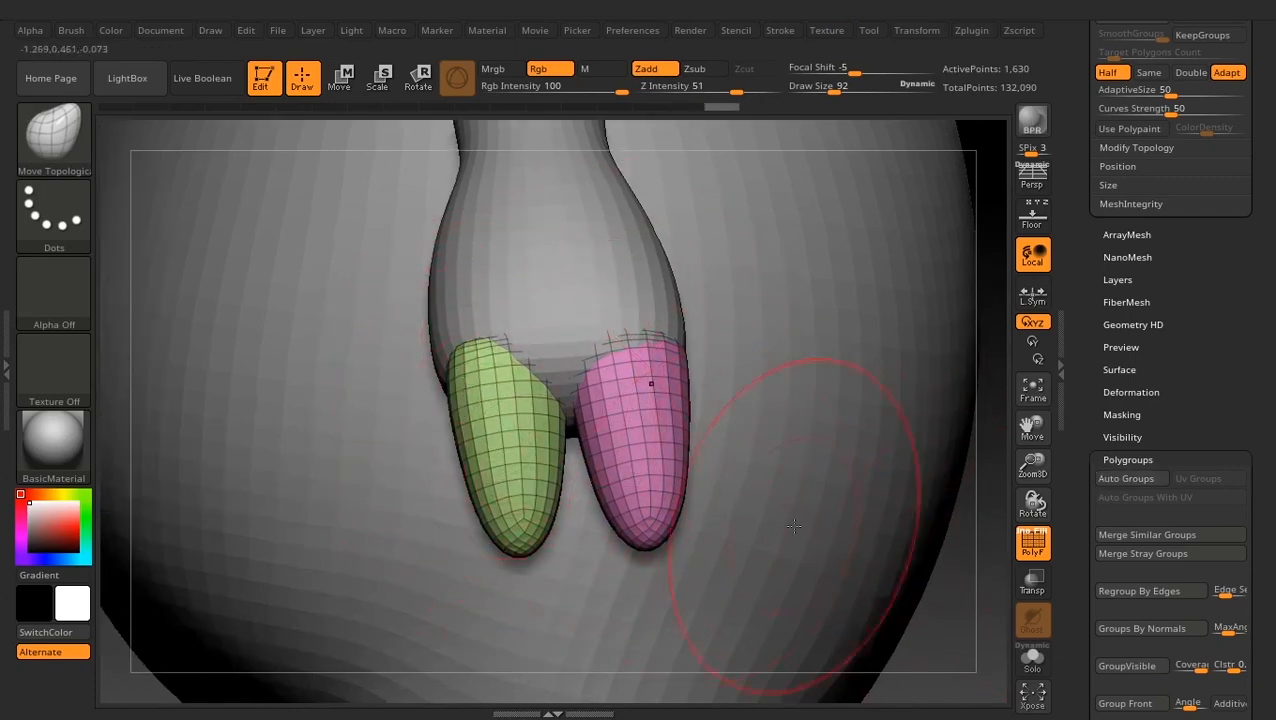
# Isolate the hooves, mask only the pink hoof through its polygroup, and show all four hooves again
pyautogui.click(1033, 660)
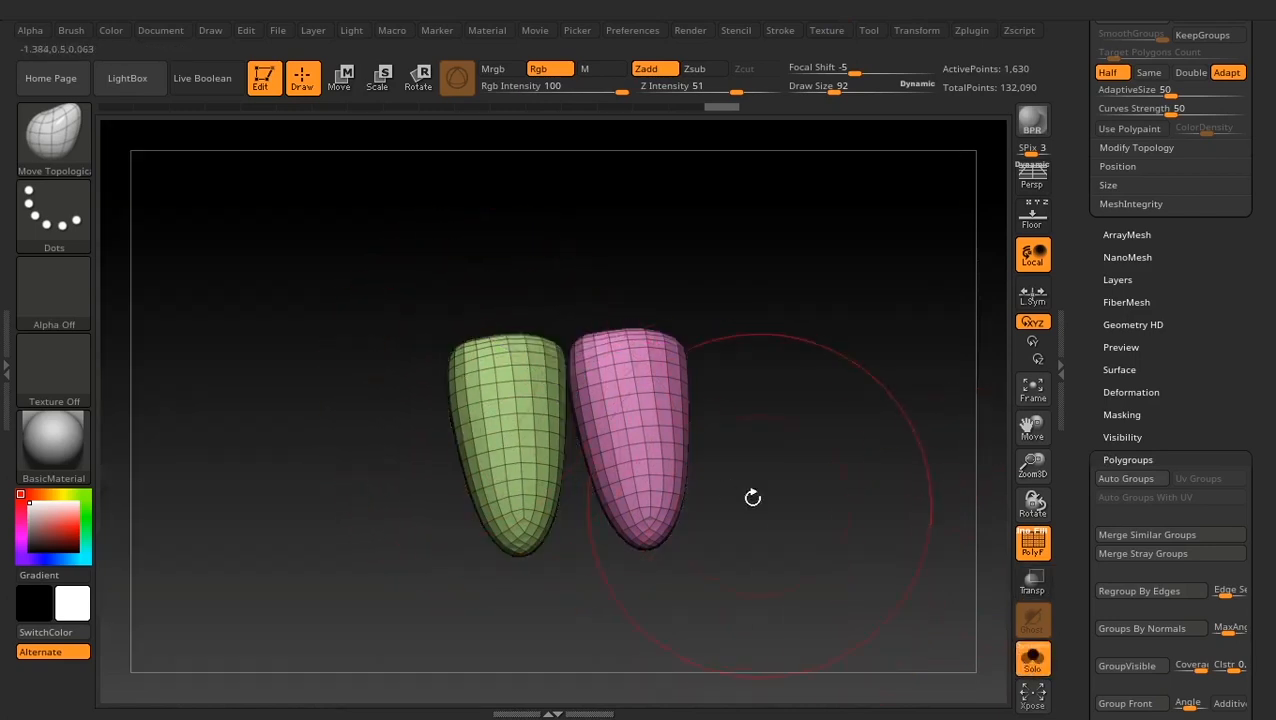
pyautogui.moveTo(752, 494); pyautogui.dragTo(856, 558)
pyautogui.hotkey('ctrl', 'shift')
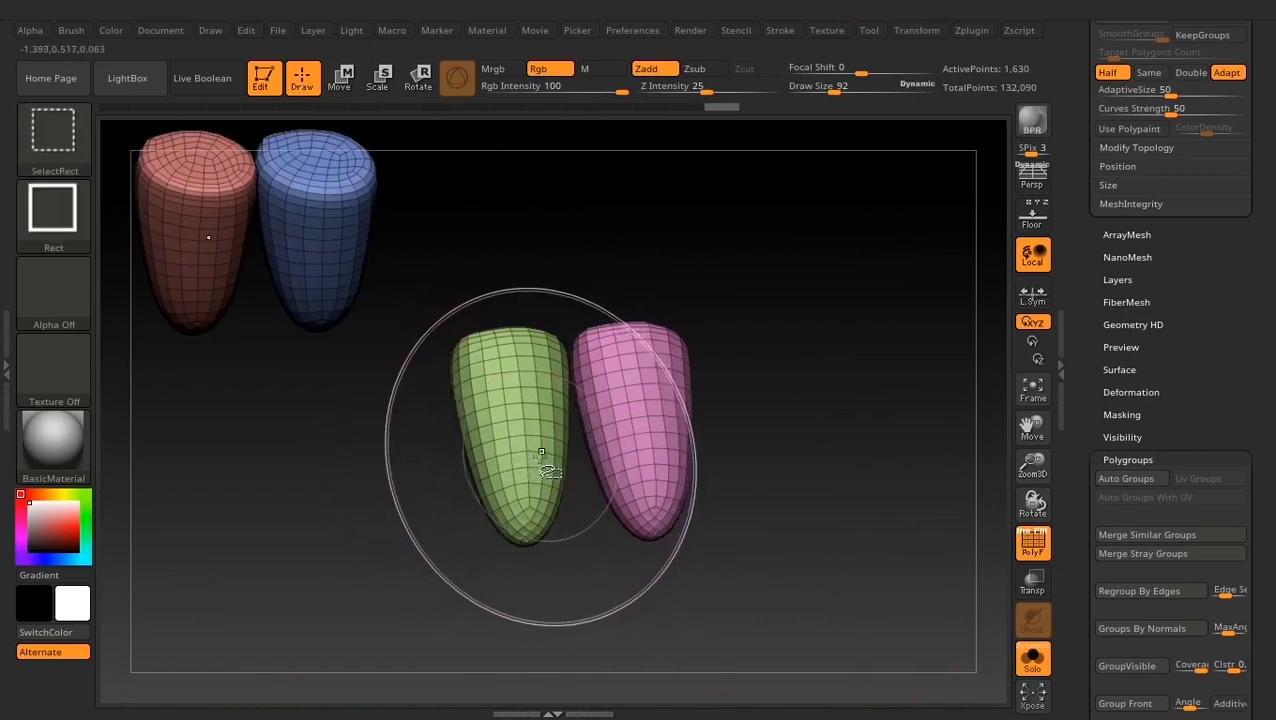
pyautogui.keyDown('ctrl'); pyautogui.keyDown('shift'); pyautogui.click(633, 435); pyautogui.keyUp('shift'); pyautogui.keyUp('ctrl')
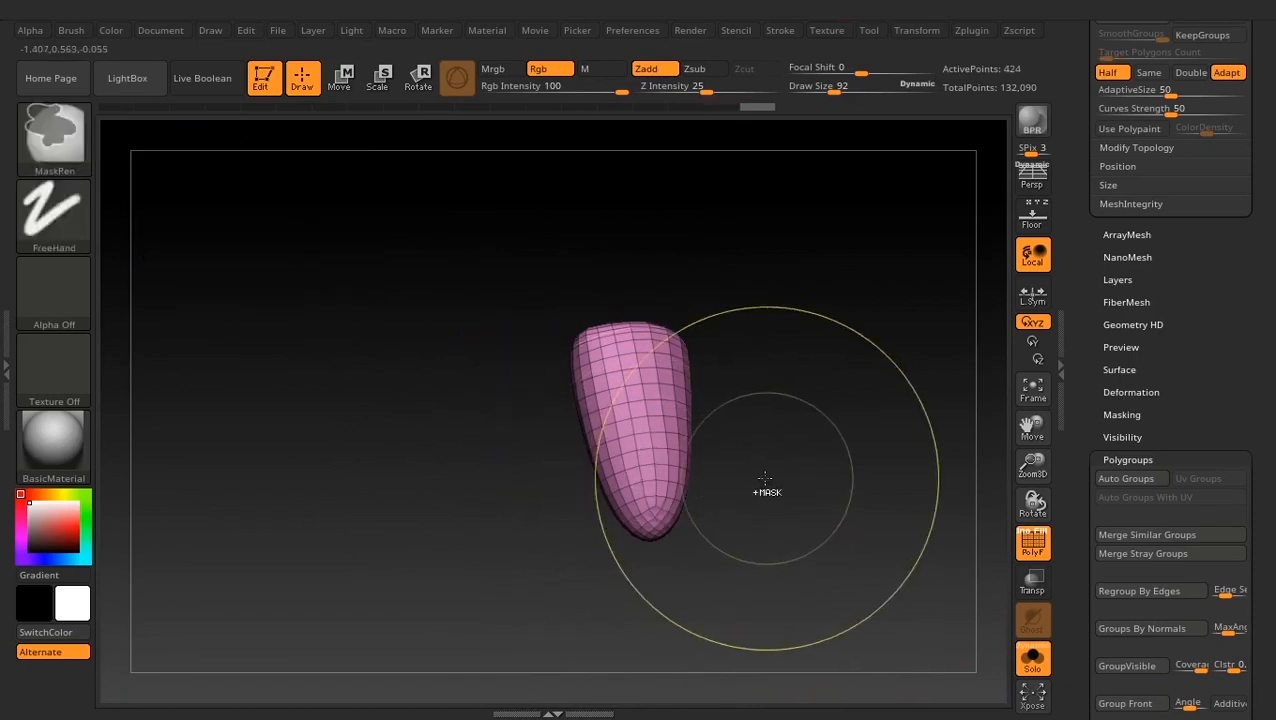
pyautogui.moveTo(722, 280)
pyautogui.keyDown('ctrl'); pyautogui.mouseDown()
pyautogui.moveTo(547, 308)
pyautogui.moveTo(521, 633)
pyautogui.mouseUp(); pyautogui.keyUp('ctrl')
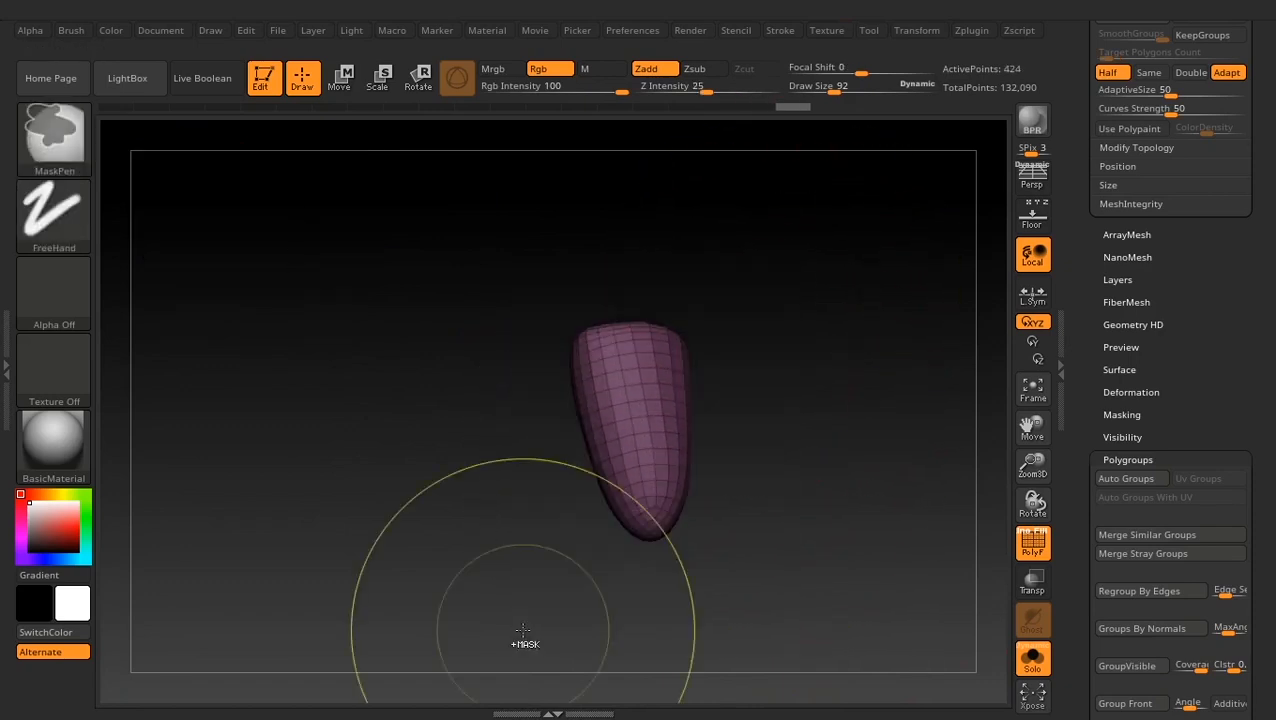
pyautogui.keyDown('ctrl'); pyautogui.keyDown('shift'); pyautogui.click(812, 457); pyautogui.keyUp('shift'); pyautogui.keyUp('ctrl')
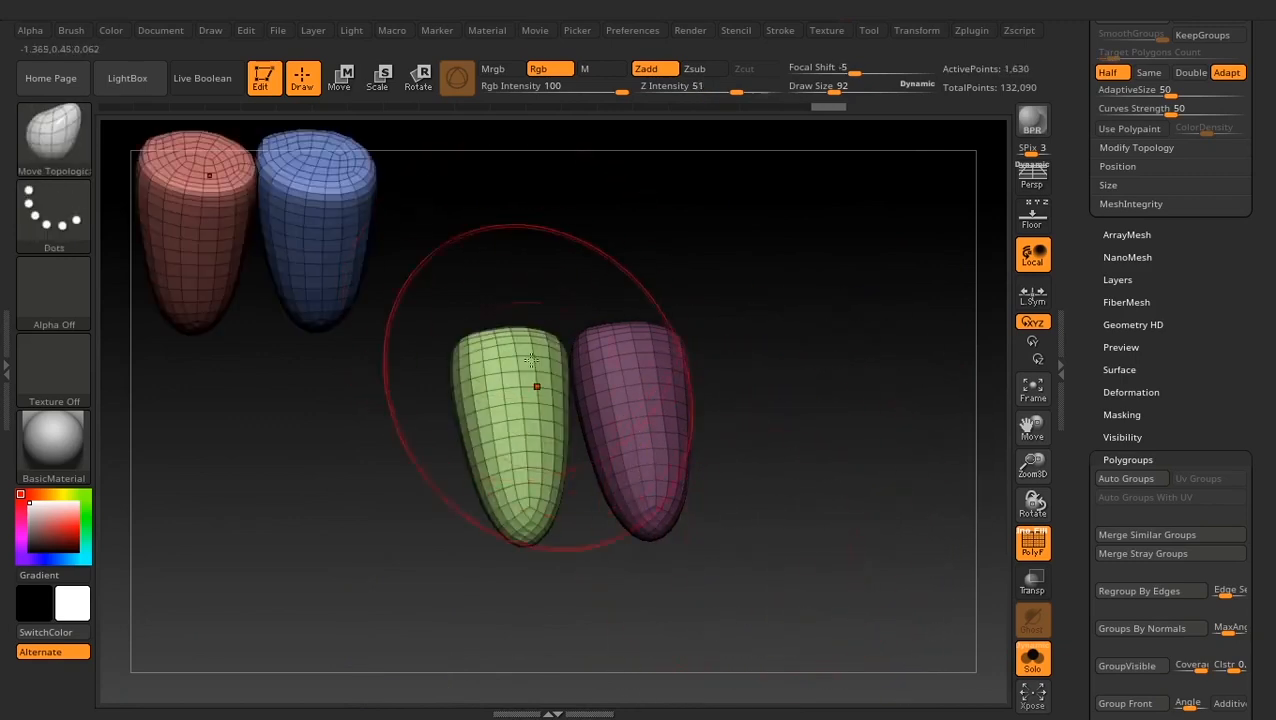
# Mask the red and blue hooves of the other hand so that only the green hoof stays editable
pyautogui.moveTo(856, 498); pyautogui.dragTo(725, 523)
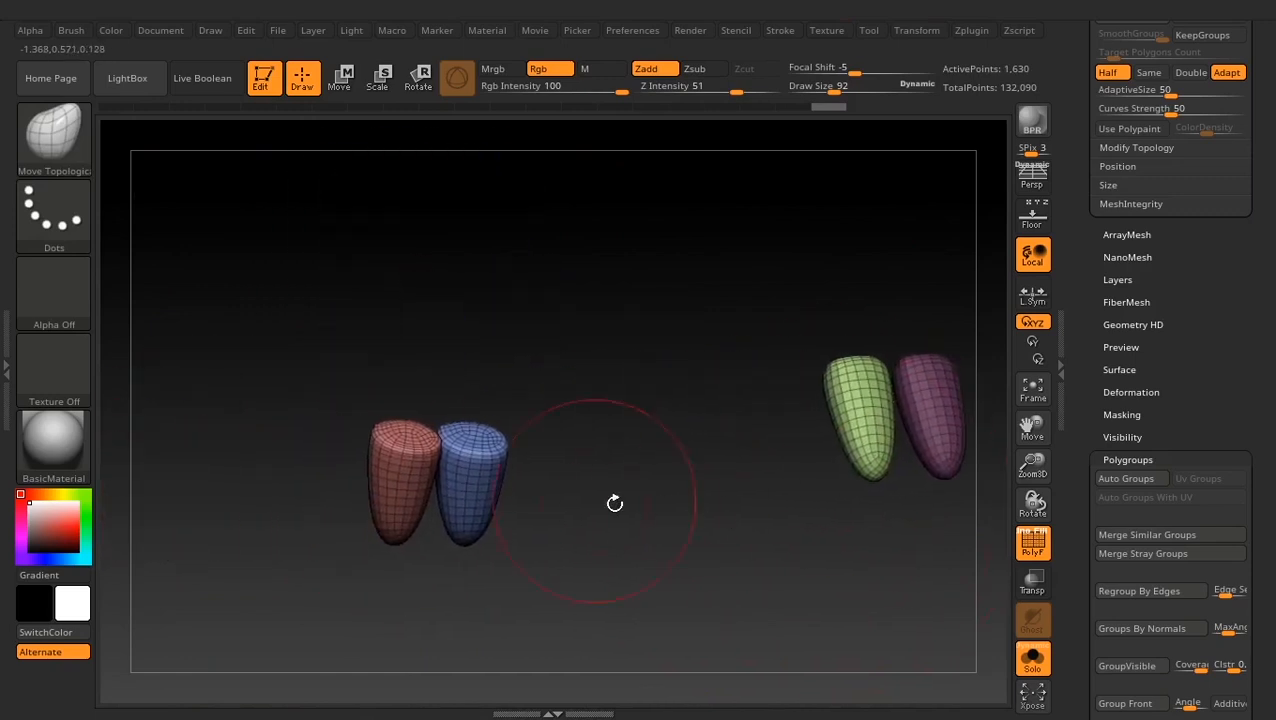
pyautogui.keyDown('ctrl'); pyautogui.moveTo(609, 288); pyautogui.dragTo(209, 698); pyautogui.keyUp('ctrl')
pyautogui.keyDown('alt'); pyautogui.moveTo(833, 541); pyautogui.dragTo(735, 565); pyautogui.keyUp('alt')
pyautogui.keyDown('ctrl'); pyautogui.click(743, 567); pyautogui.keyUp('ctrl')
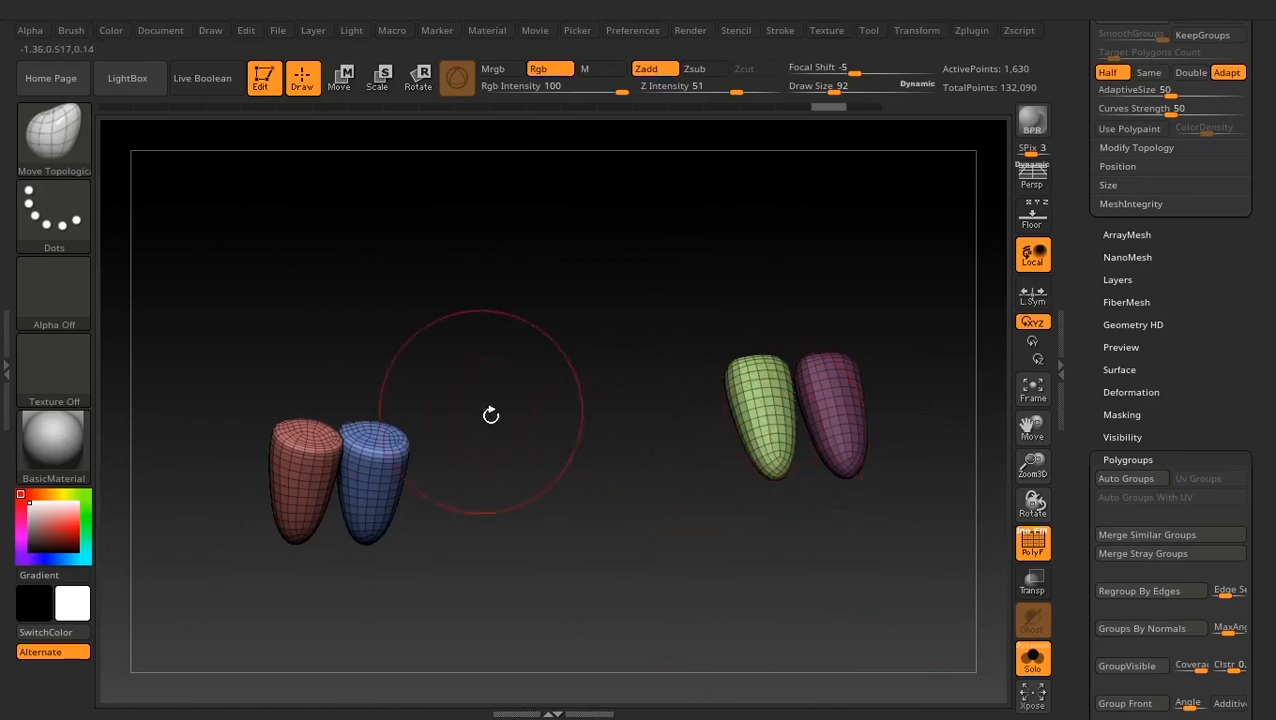
pyautogui.keyDown('ctrl'); pyautogui.moveTo(505, 335); pyautogui.dragTo(225, 612); pyautogui.keyUp('ctrl')
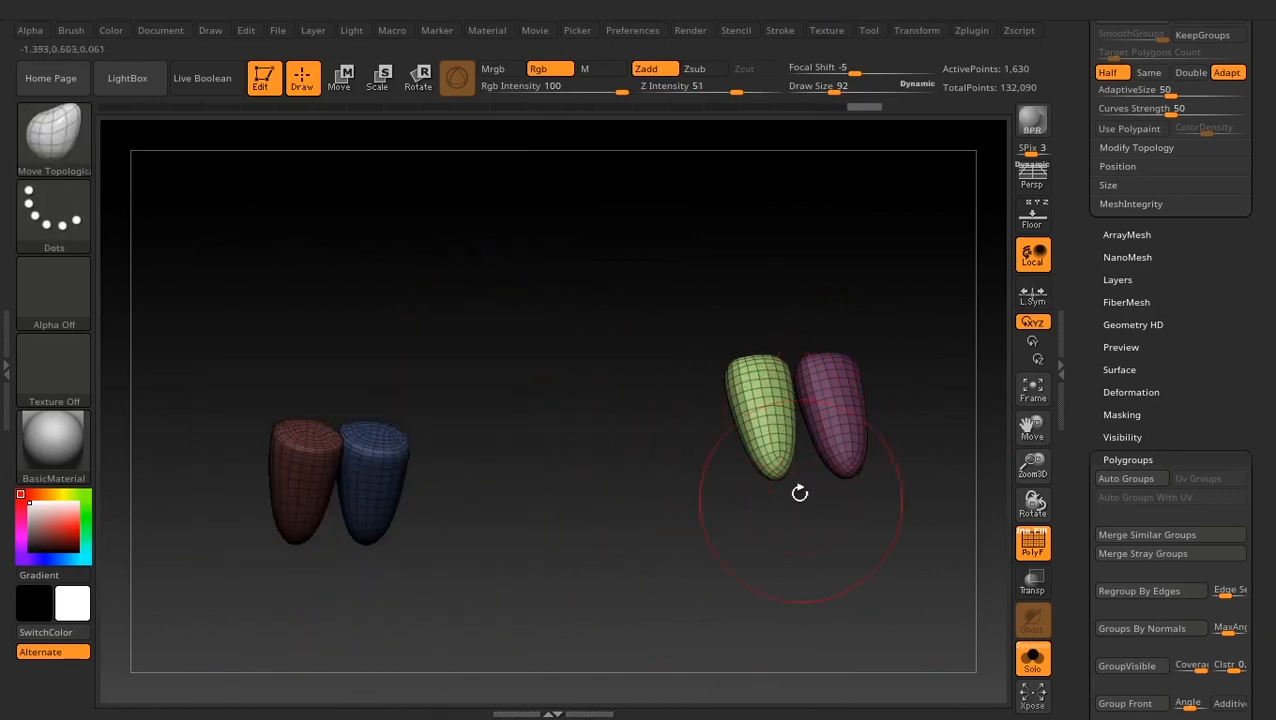
# Show the whole bull again and nudge the green hoof against the hand with the Move gizmo
pyautogui.click(341, 79)
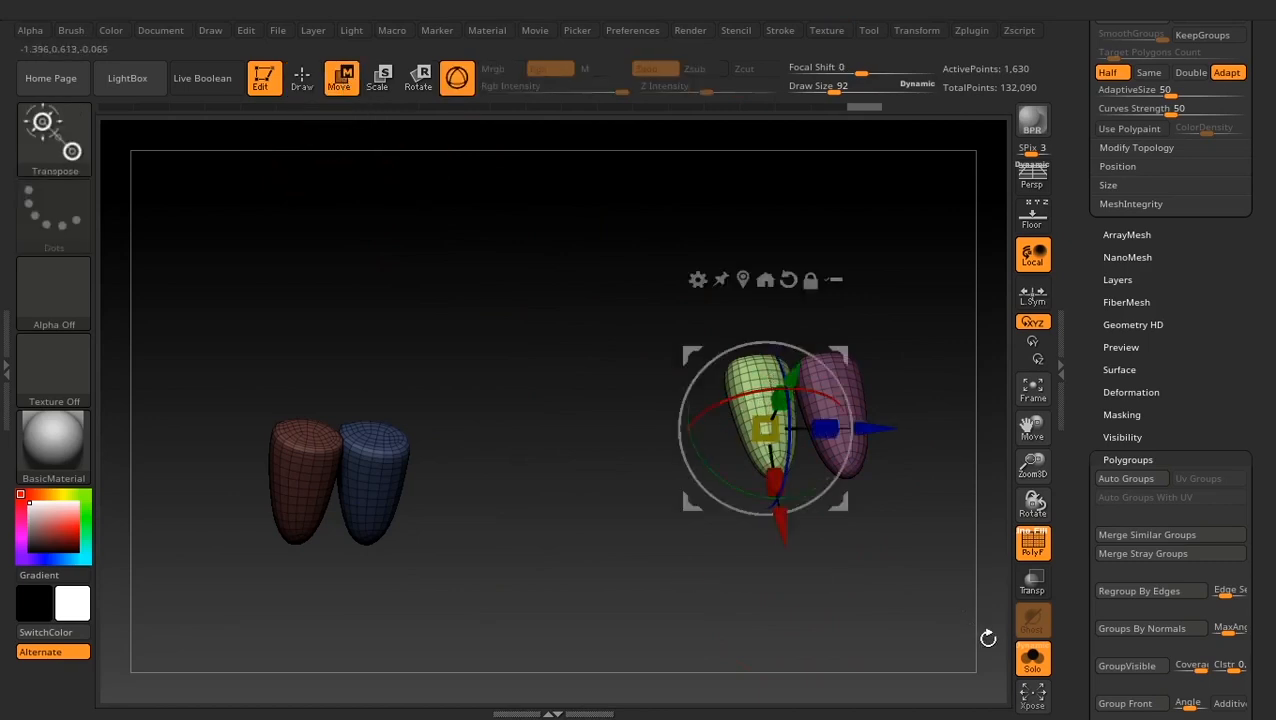
pyautogui.click(1033, 664)
pyautogui.moveTo(913, 567); pyautogui.dragTo(897, 513)
pyautogui.moveTo(838, 353); pyautogui.dragTo(830, 367)
pyautogui.moveTo(895, 478); pyautogui.dragTo(778, 502)
pyautogui.moveTo(991, 458); pyautogui.dragTo(827, 366)
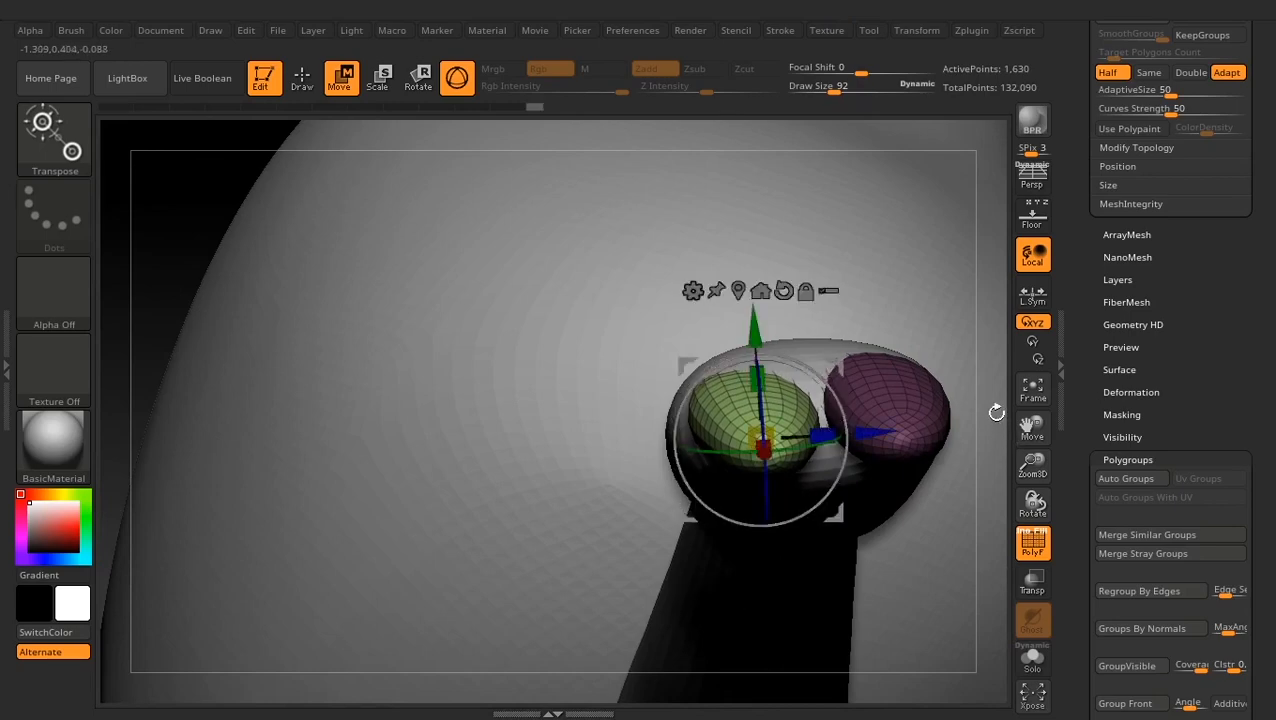
# Rotate the green hoof slightly and shift it along its Y axis to fit the fingertip of the hand
pyautogui.moveTo(996, 412); pyautogui.dragTo(1068, 450)
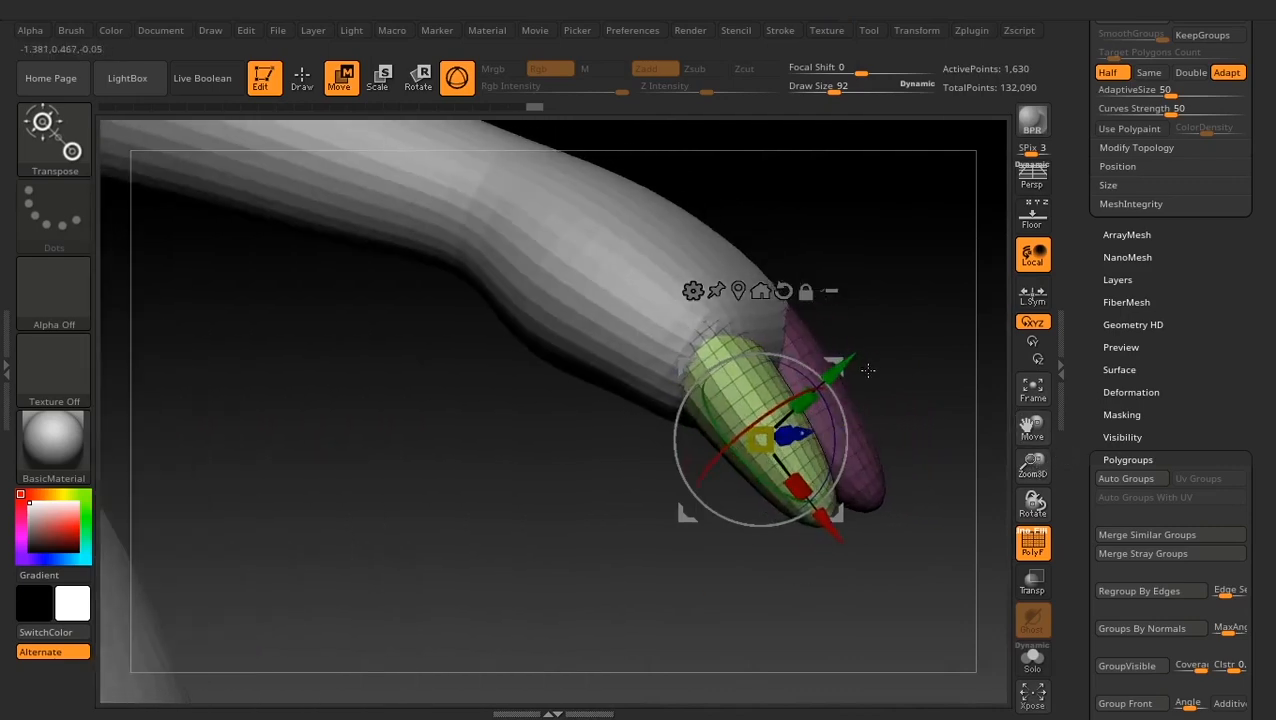
pyautogui.moveTo(845, 368); pyautogui.dragTo(848, 366)
pyautogui.moveTo(928, 540); pyautogui.dragTo(855, 423)
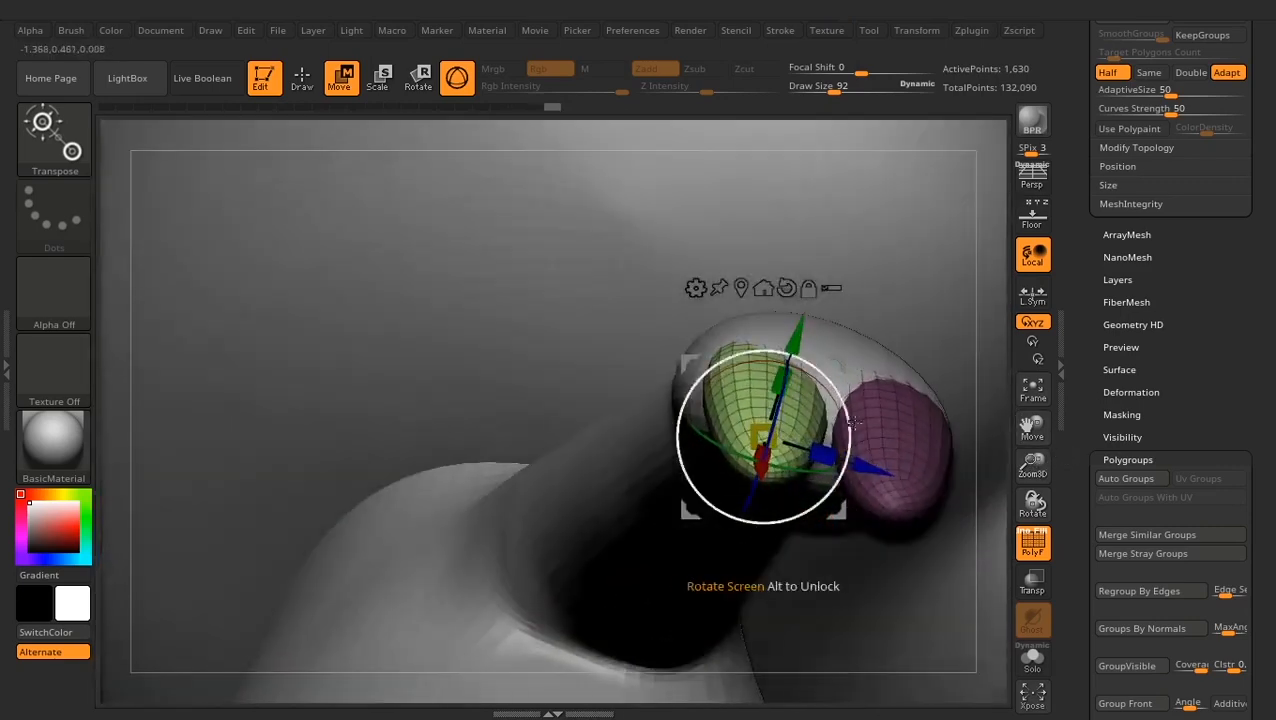
pyautogui.moveTo(762, 357); pyautogui.dragTo(748, 362)
pyautogui.moveTo(845, 440); pyautogui.dragTo(866, 451)
pyautogui.moveTo(1003, 441); pyautogui.dragTo(1072, 474)
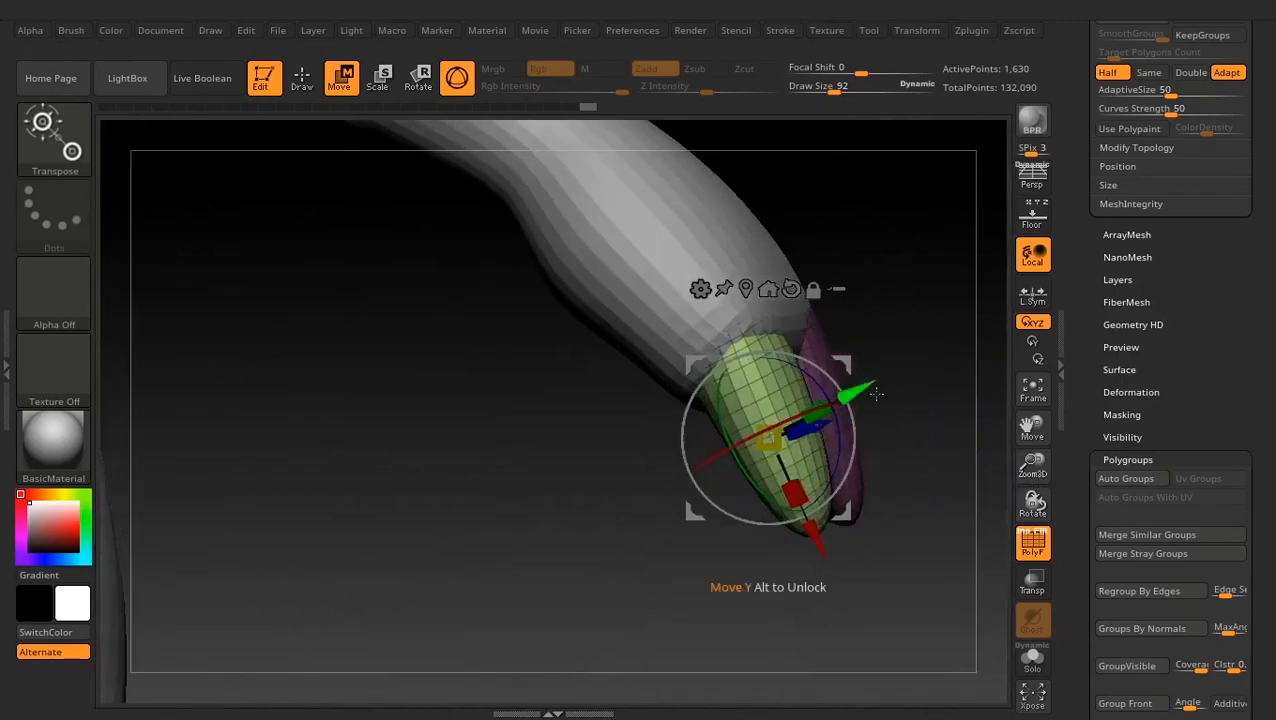
pyautogui.moveTo(857, 397); pyautogui.dragTo(862, 392)
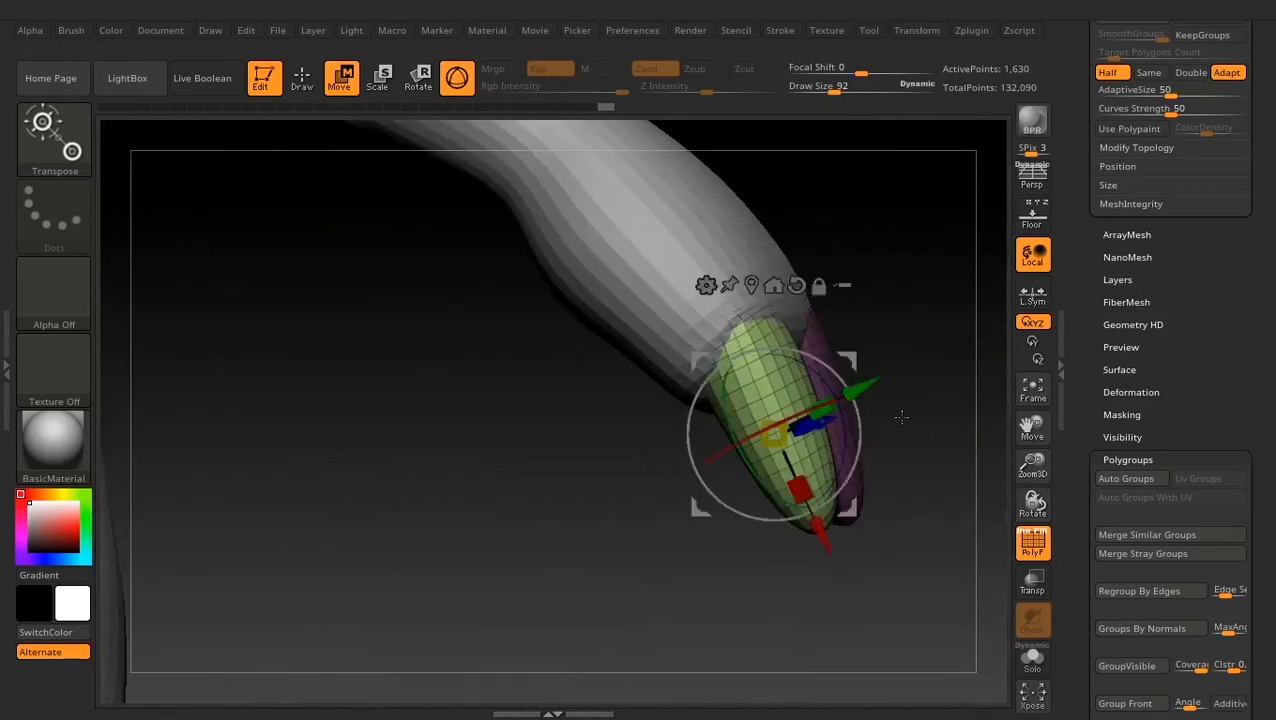
# Hide the polyframe display and fine-tune the unmasked hoof's depth along its Y axis
pyautogui.moveTo(925, 425); pyautogui.dragTo(811, 448)
pyautogui.click(1044, 553)
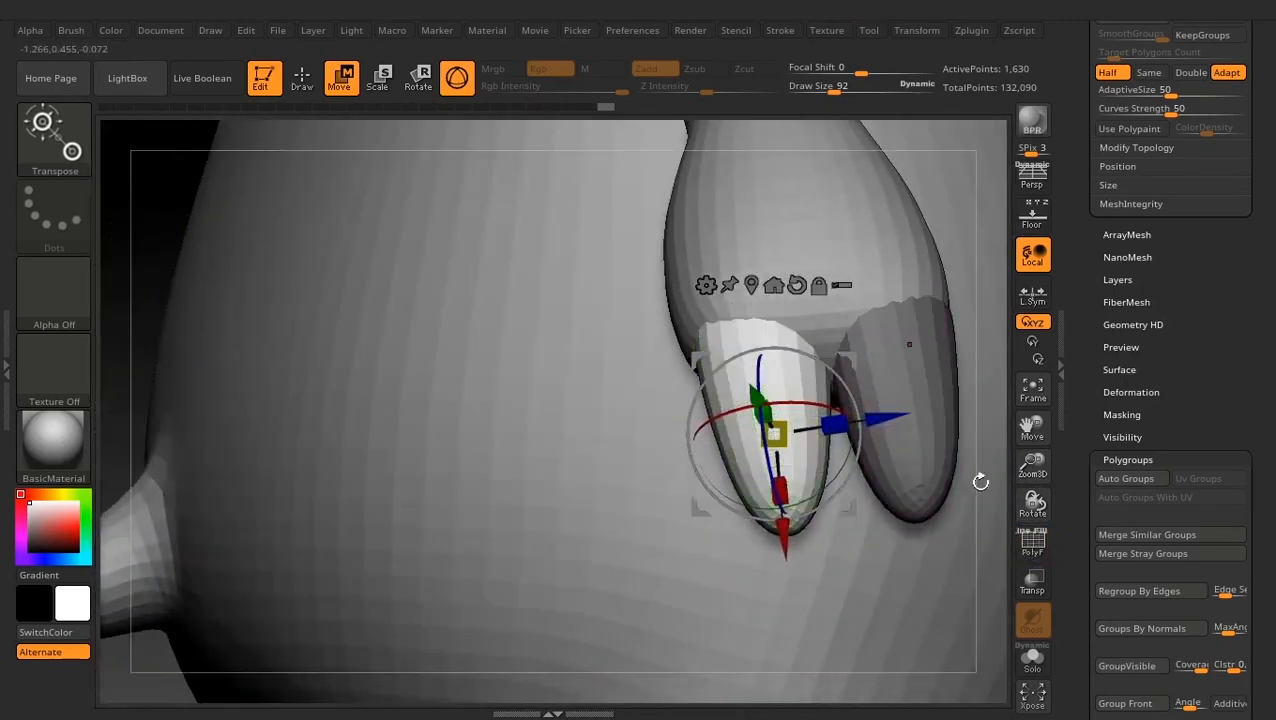
pyautogui.moveTo(994, 484); pyautogui.dragTo(1032, 477)
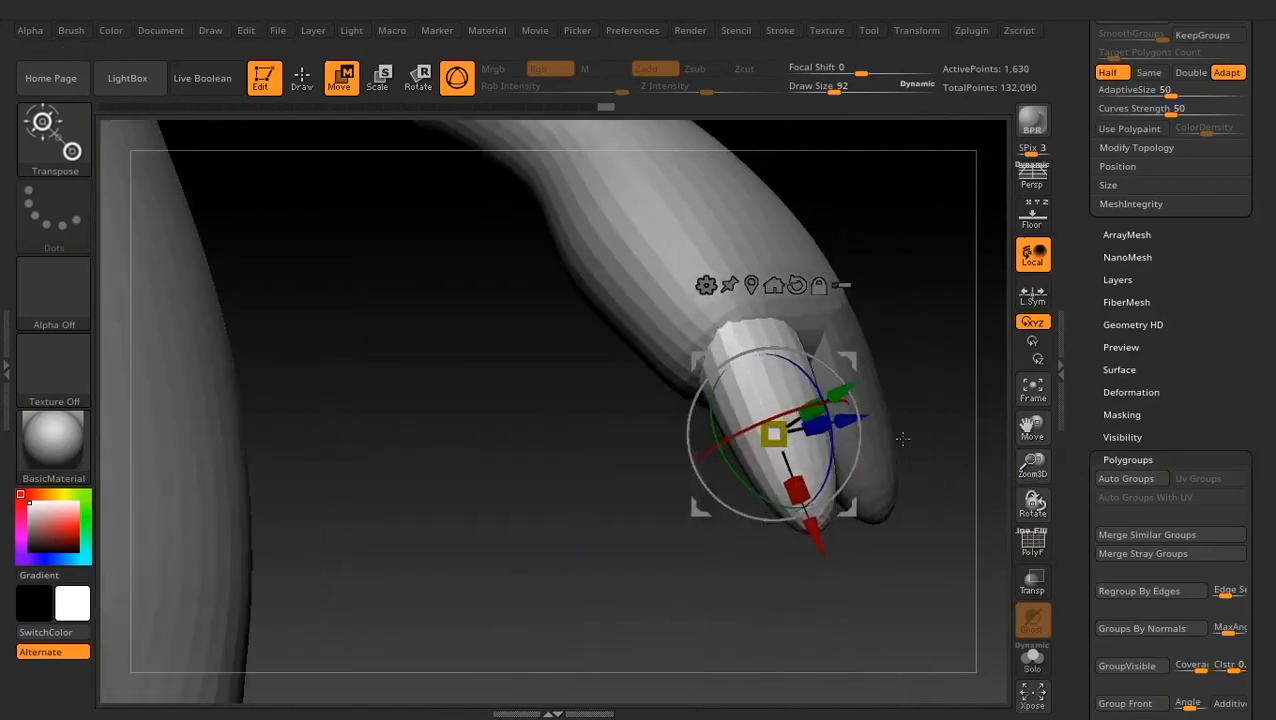
pyautogui.moveTo(842, 392); pyautogui.dragTo(836, 395)
pyautogui.moveTo(950, 535); pyautogui.dragTo(975, 452)
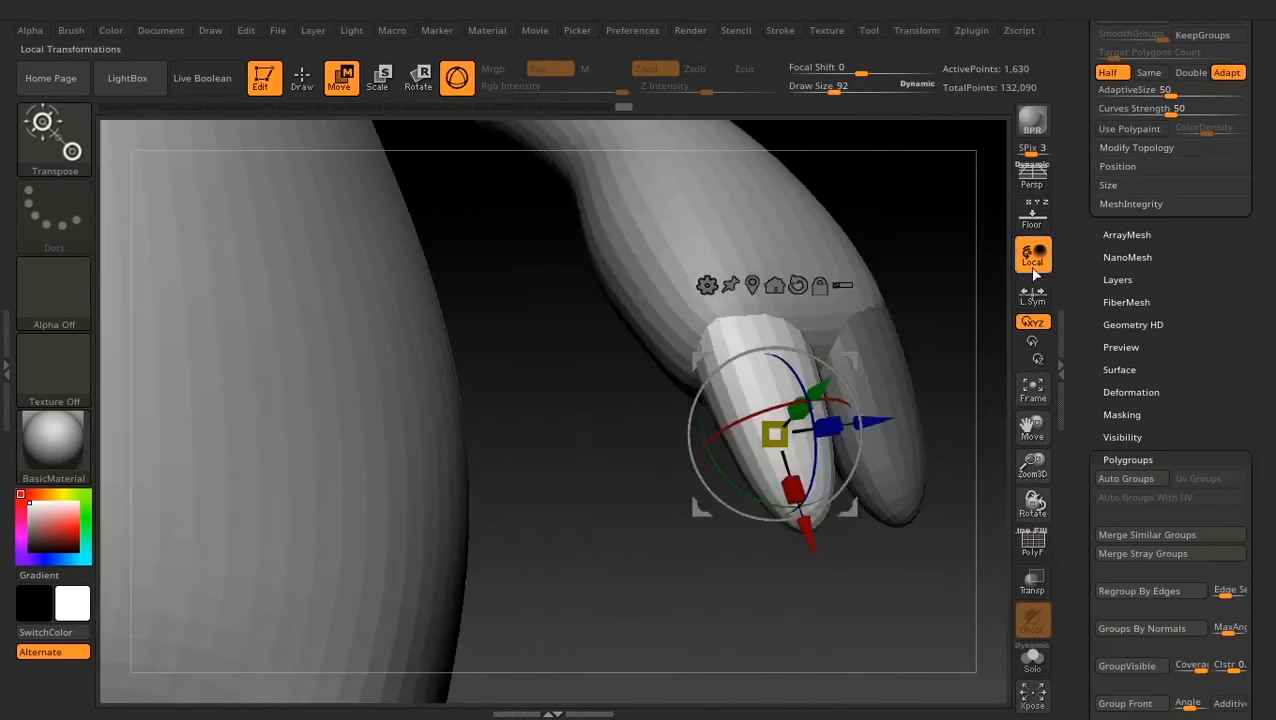
# Return to Draw mode, clear the mask from the hooves, and isolate them in the front view
pyautogui.click(302, 78)
pyautogui.press('ctrl')
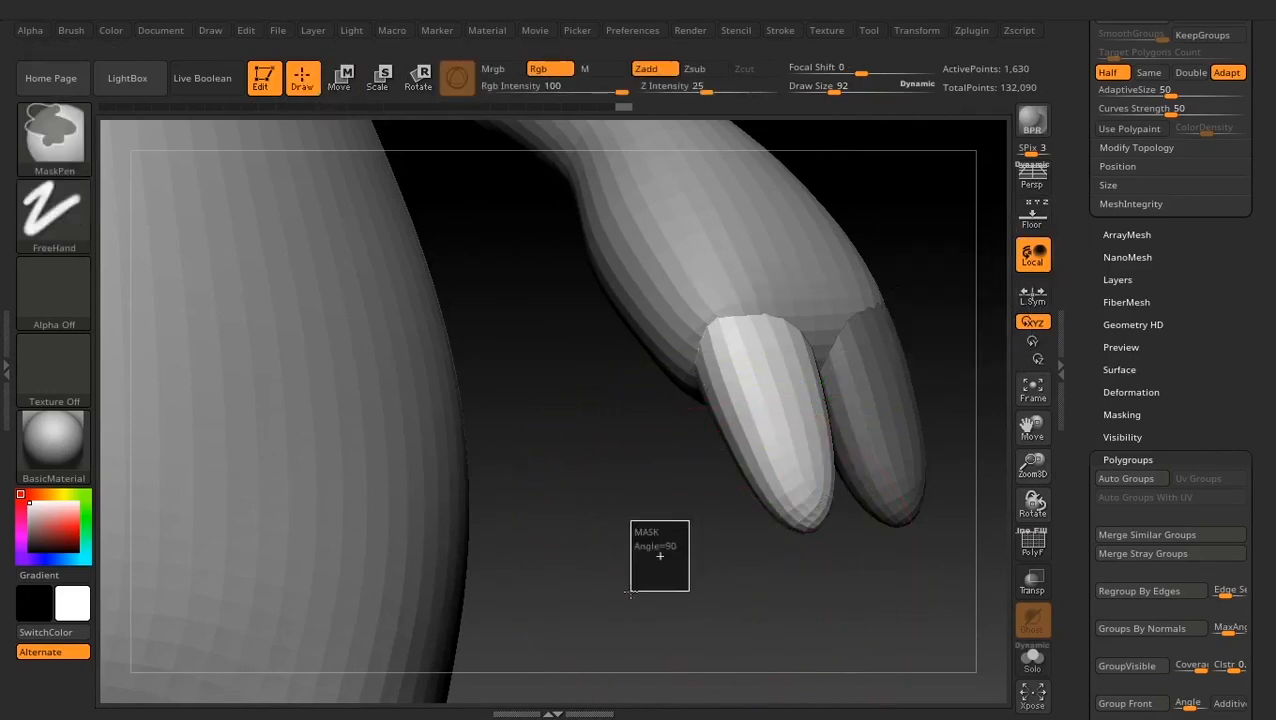
pyautogui.keyDown('ctrl'); pyautogui.moveTo(631, 593); pyautogui.dragTo(632, 592); pyautogui.keyUp('ctrl')
pyautogui.keyDown('alt'); pyautogui.moveTo(828, 612); pyautogui.dragTo(815, 450); pyautogui.keyUp('alt')
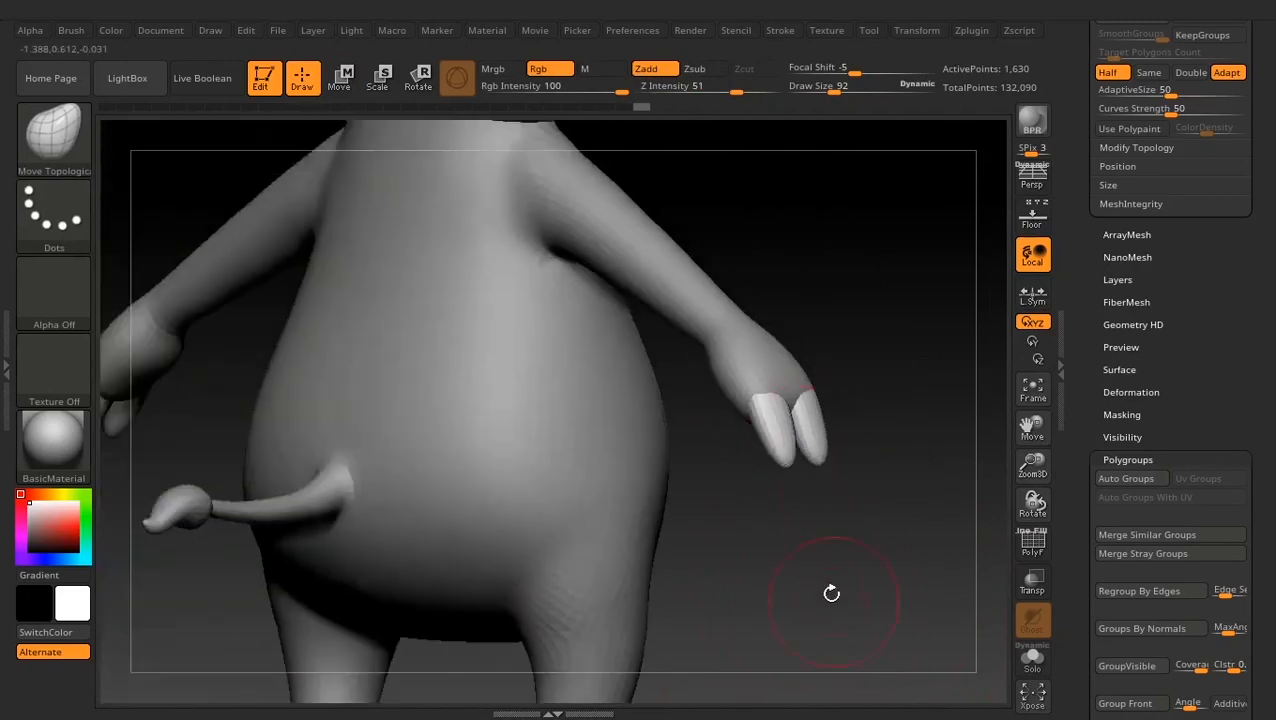
pyautogui.moveTo(848, 632)
pyautogui.keyDown('alt'); pyautogui.mouseDown()
pyautogui.moveTo(828, 525)
pyautogui.moveTo(840, 556)
pyautogui.moveTo(804, 577)
pyautogui.moveTo(673, 556)
pyautogui.moveTo(659, 577)
pyautogui.moveTo(675, 592)
pyautogui.moveTo(702, 522)
pyautogui.mouseUp(); pyautogui.keyUp('alt')
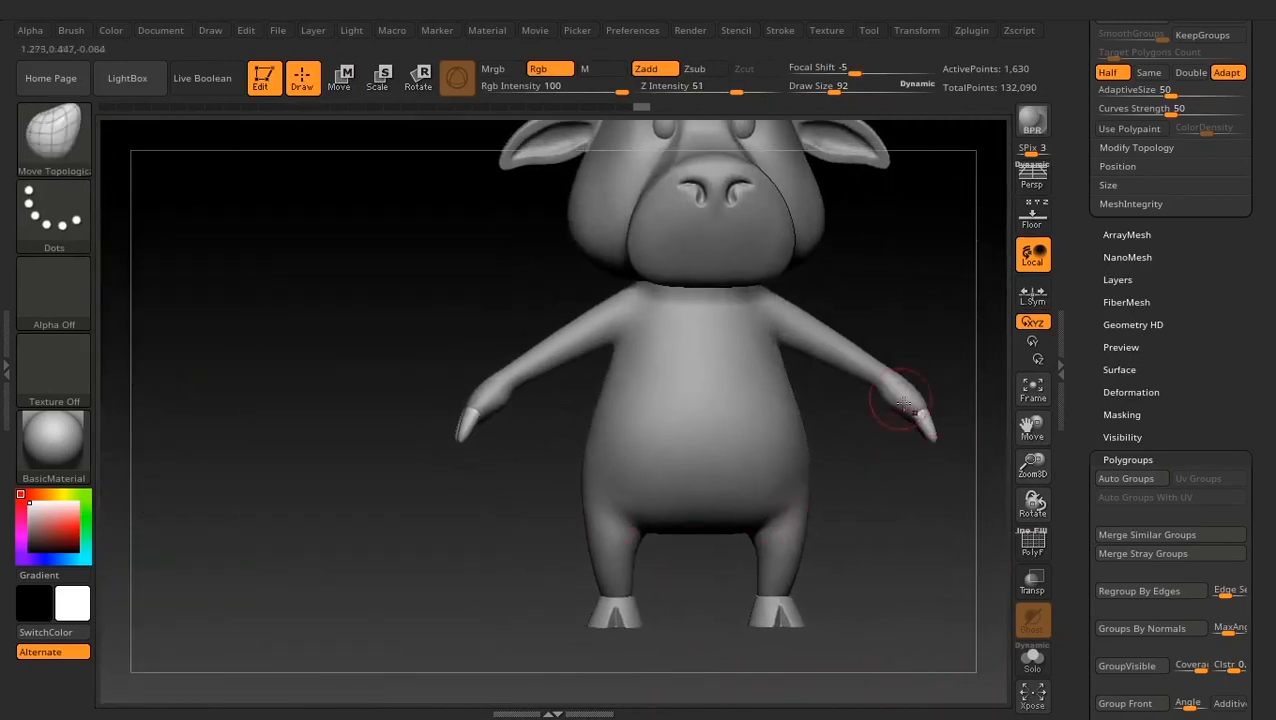
pyautogui.keyDown('alt'); pyautogui.moveTo(893, 543); pyautogui.dragTo(857, 519); pyautogui.keyUp('alt')
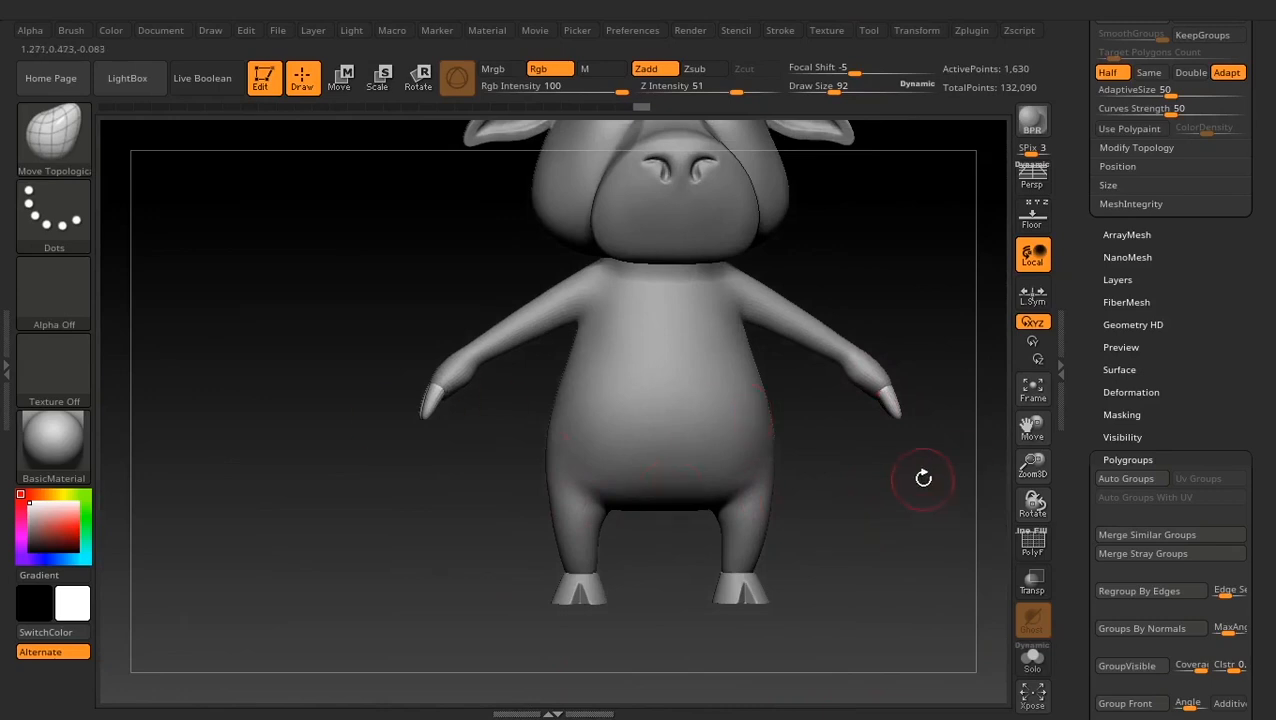
pyautogui.moveTo(923, 478); pyautogui.dragTo(939, 587)
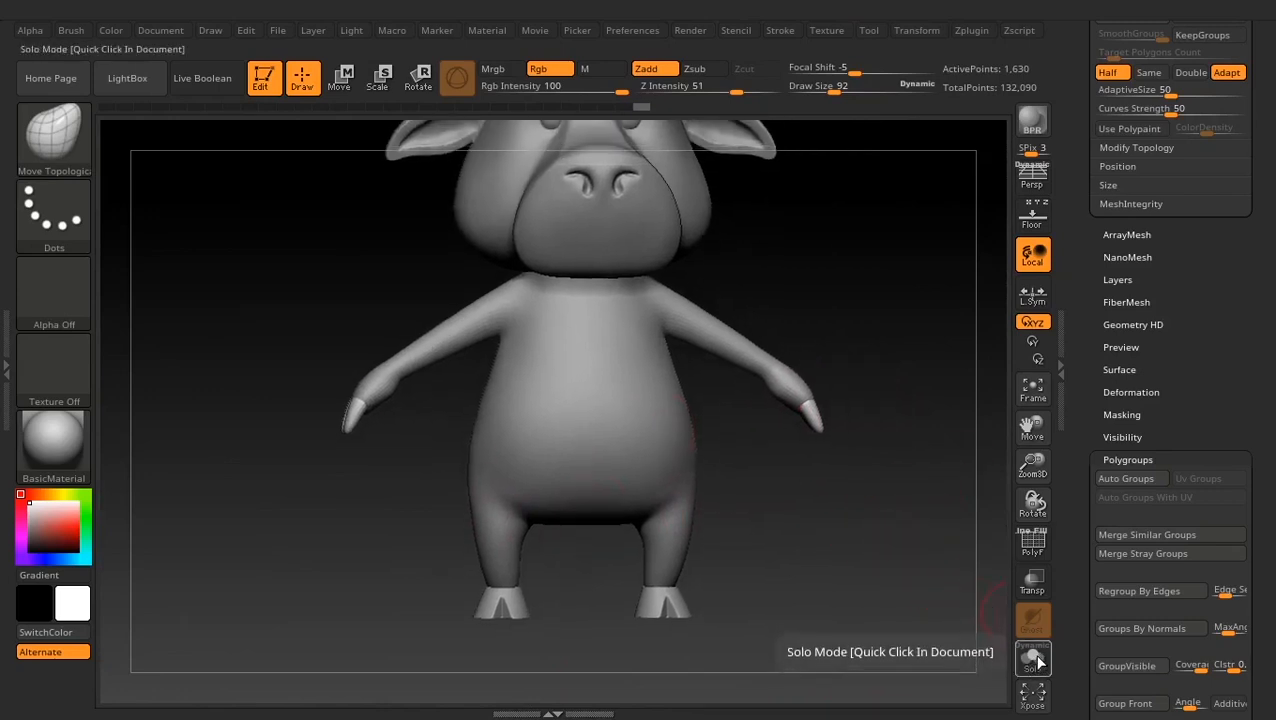
pyautogui.click(1035, 660)
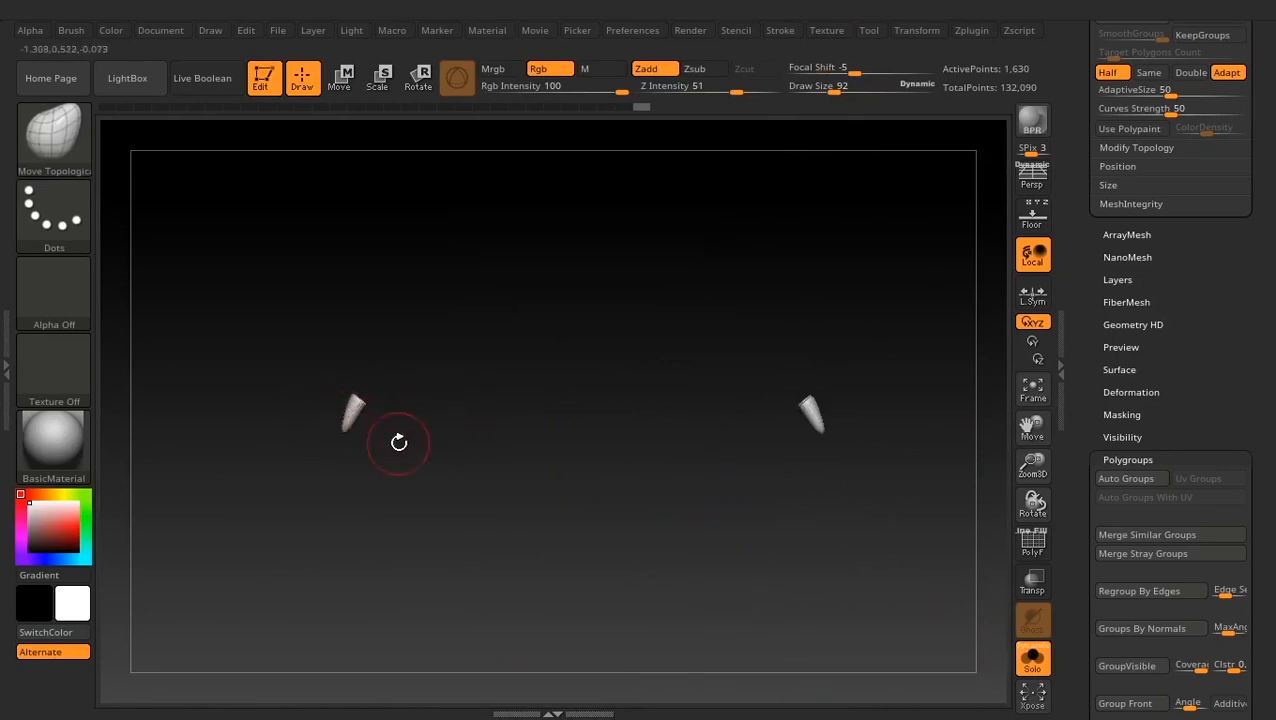
pyautogui.moveTo(798, 426); pyautogui.dragTo(875, 500)
pyautogui.hotkey('ctrl', 'shift')
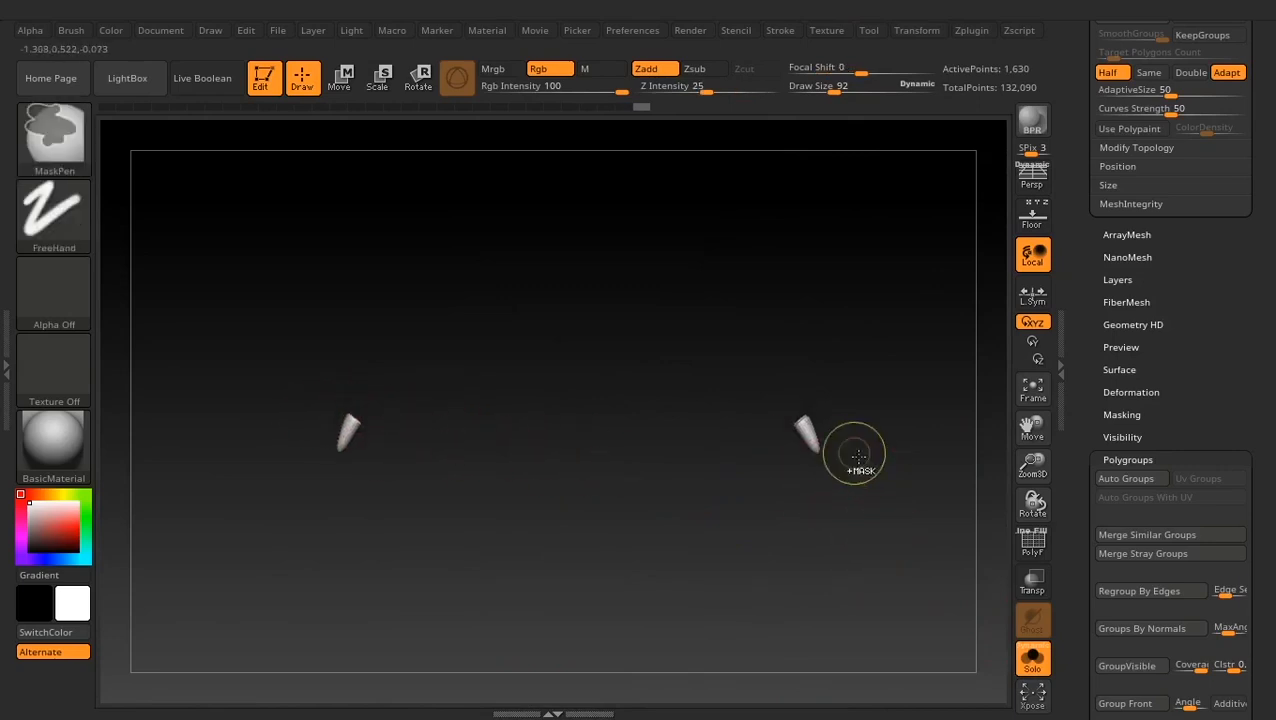
pyautogui.keyDown('ctrl'); pyautogui.keyDown('shift'); pyautogui.moveTo(890, 263); pyautogui.dragTo(738, 578); pyautogui.keyUp('shift'); pyautogui.keyUp('ctrl')
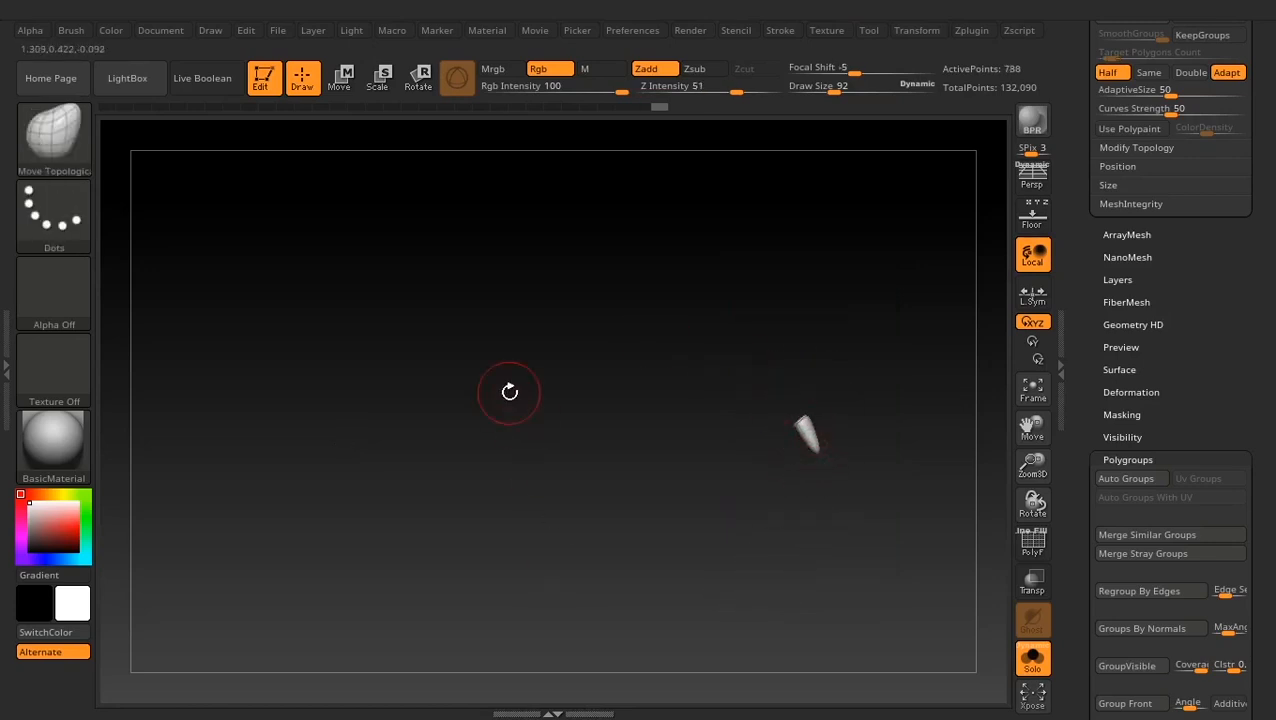
pyautogui.keyDown('ctrl'); pyautogui.keyDown('shift'); pyautogui.click(509, 392); pyautogui.keyUp('shift'); pyautogui.keyUp('ctrl')
pyautogui.hotkey('ctrl', 'shift')
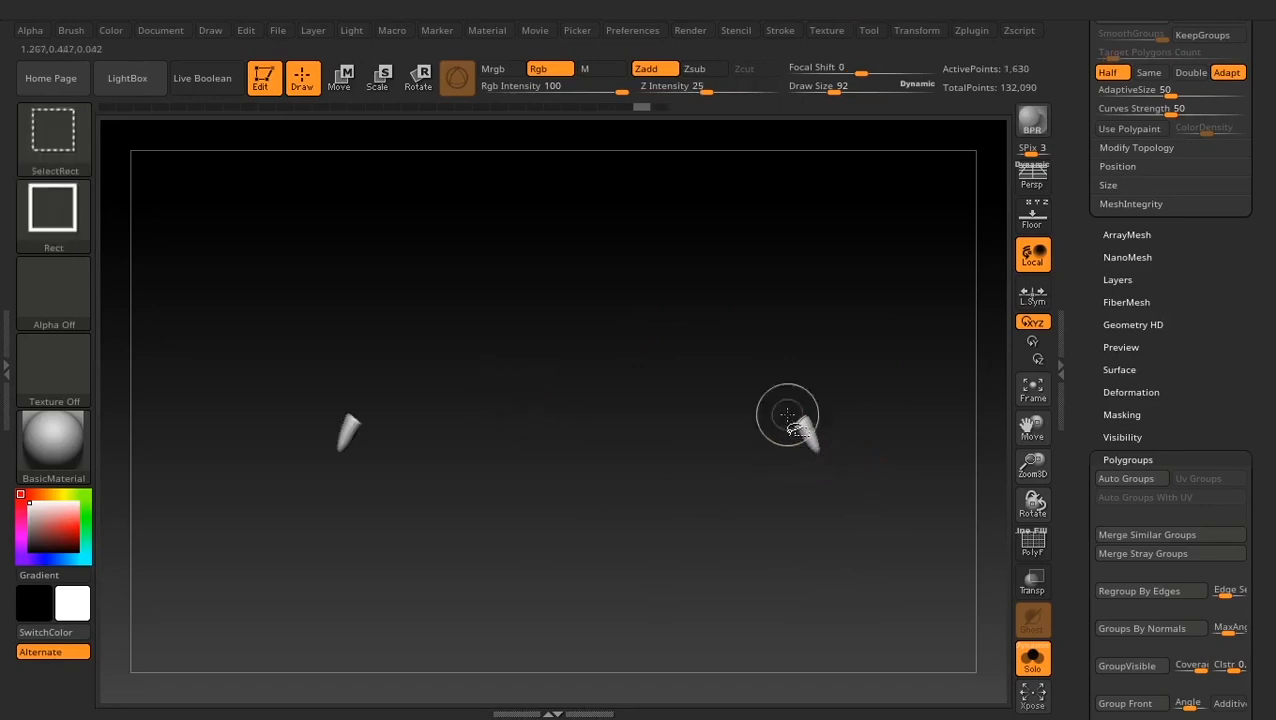
# Hide the unadjusted hand's hooves and delete the hidden geometry with Del Hidden
pyautogui.keyDown('ctrl'); pyautogui.keyDown('shift'); pyautogui.moveTo(909, 291); pyautogui.dragTo(723, 567); pyautogui.keyUp('shift'); pyautogui.keyUp('ctrl')
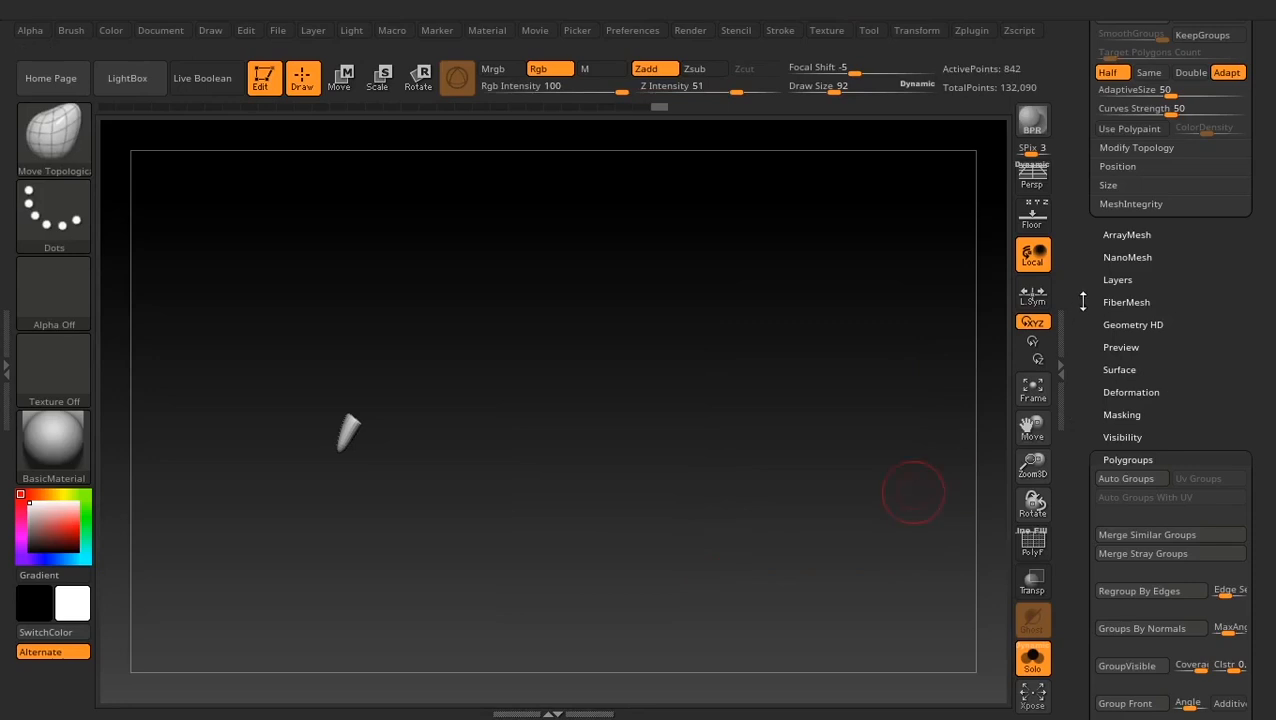
pyautogui.scroll(10, 1082, 301)
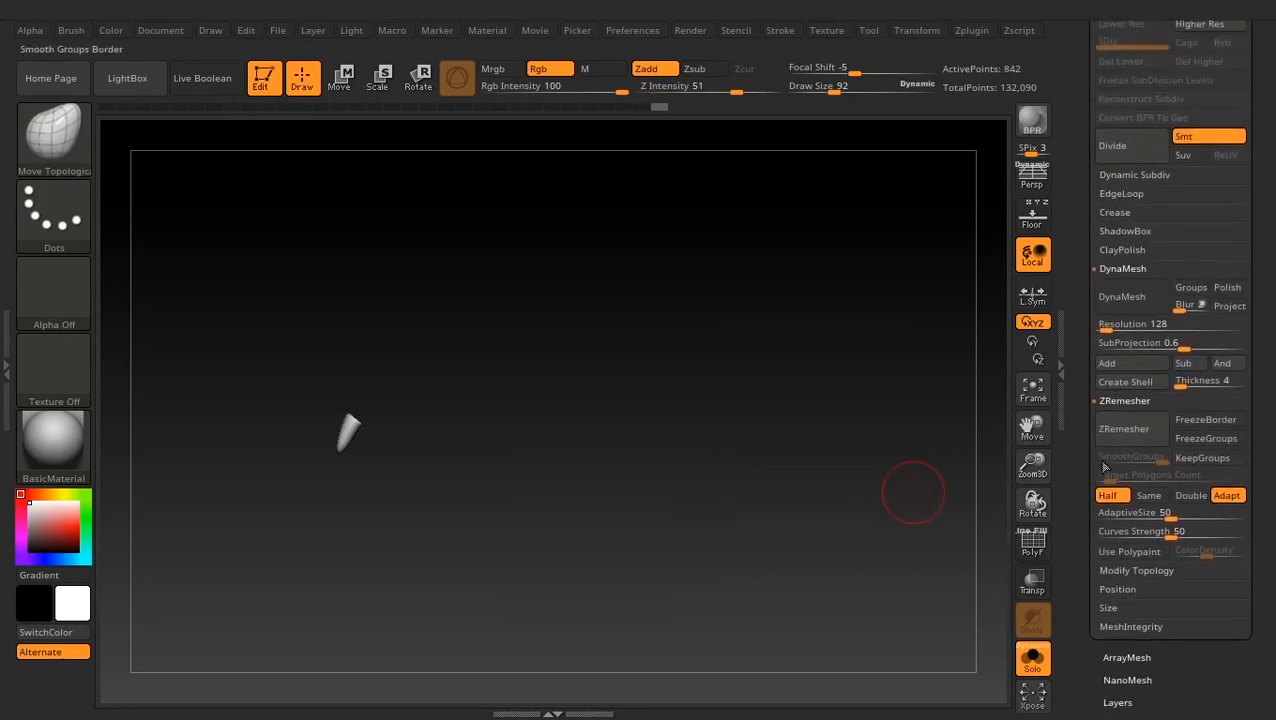
pyautogui.moveTo(1075, 427); pyautogui.dragTo(1077, 411)
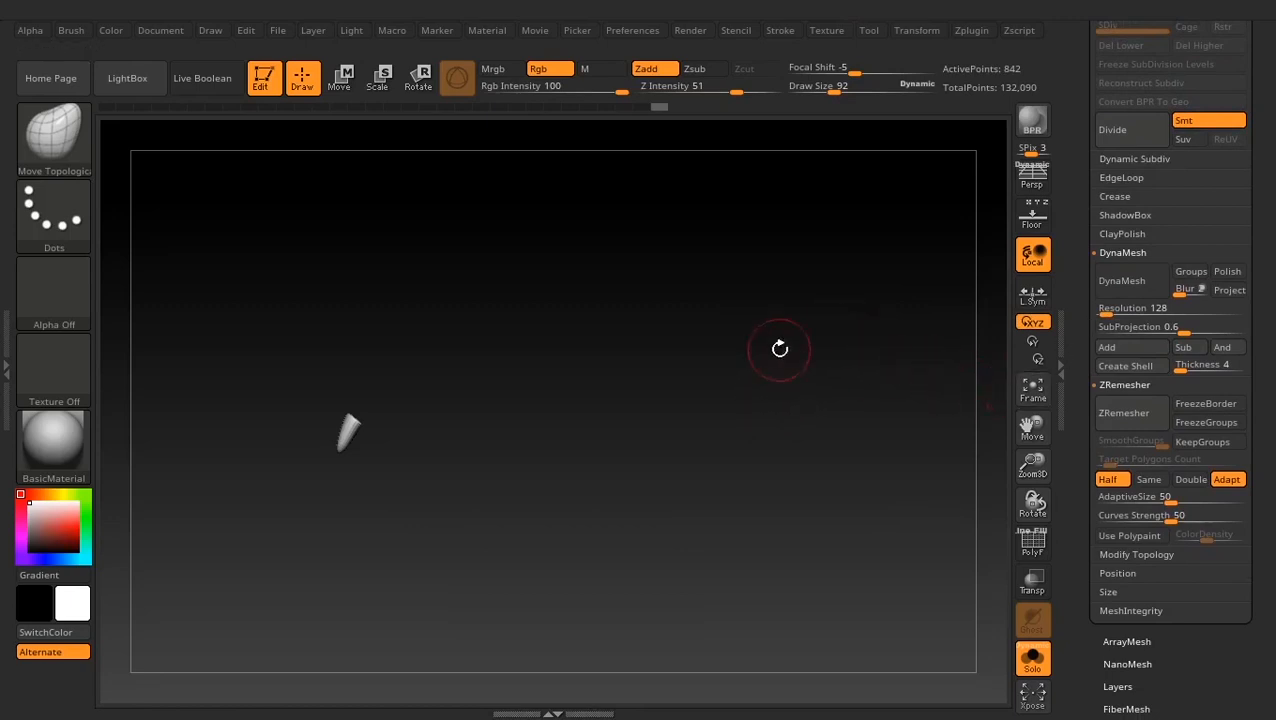
pyautogui.moveTo(1074, 396)
pyautogui.mouseDown()
pyautogui.moveTo(1080, 543)
pyautogui.moveTo(1086, 288)
pyautogui.mouseUp()
pyautogui.keyDown('shift'); pyautogui.click(1133, 366); pyautogui.keyUp('shift')
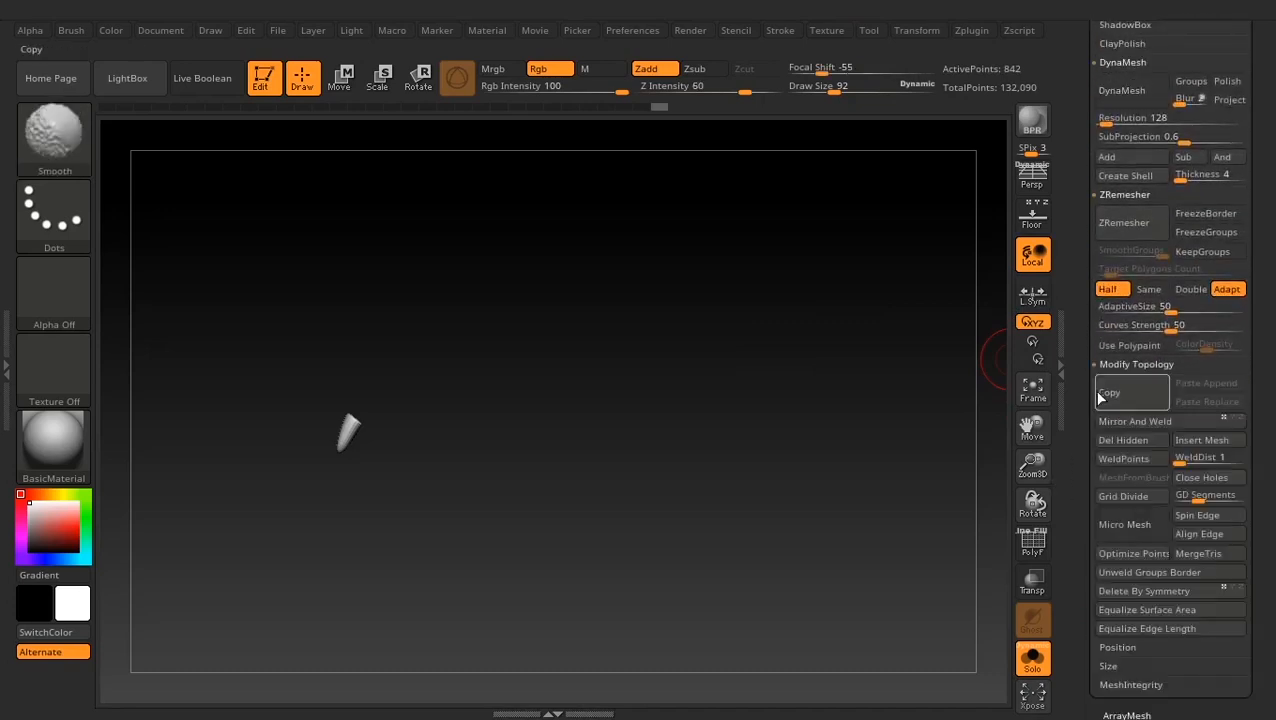
pyautogui.click(1125, 458)
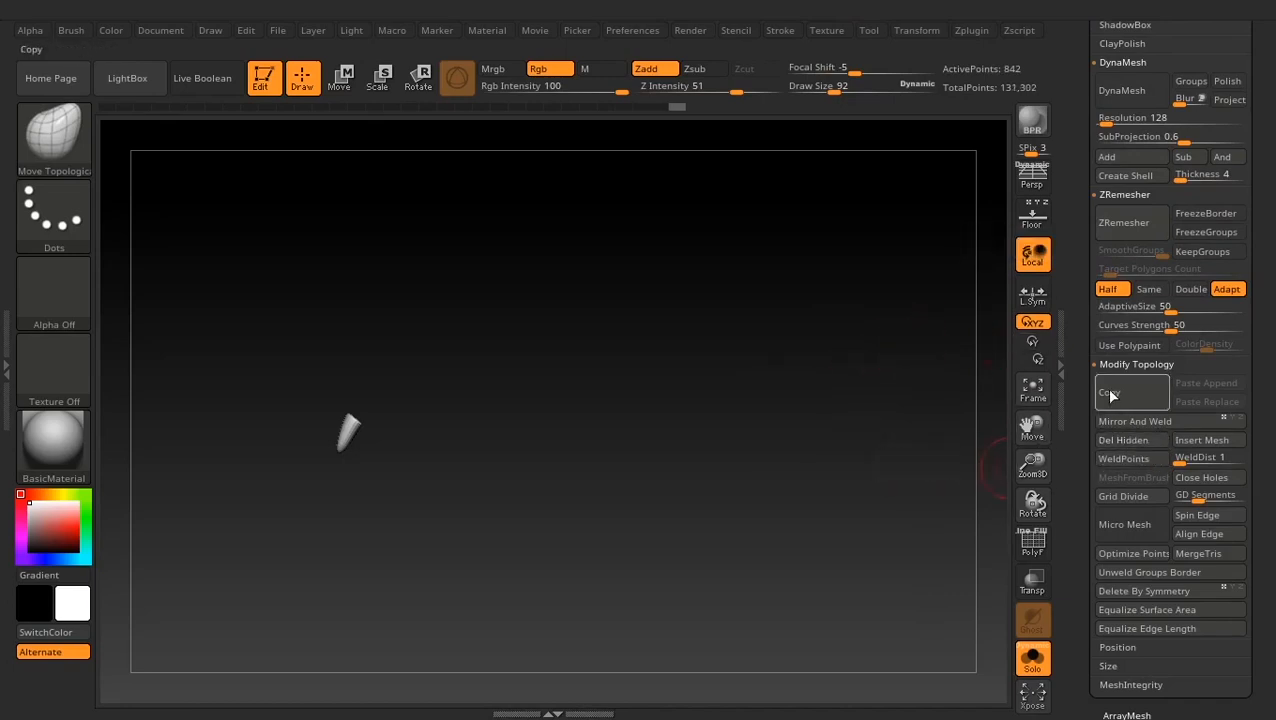
# Copy the adjusted hooves to the other hand with Mirror And Weld and show the whole bull again
pyautogui.hotkey('ctrl', 'shift')
pyautogui.hotkey('ctrl', 'shift')
pyautogui.hotkey('ctrl', 'shift')
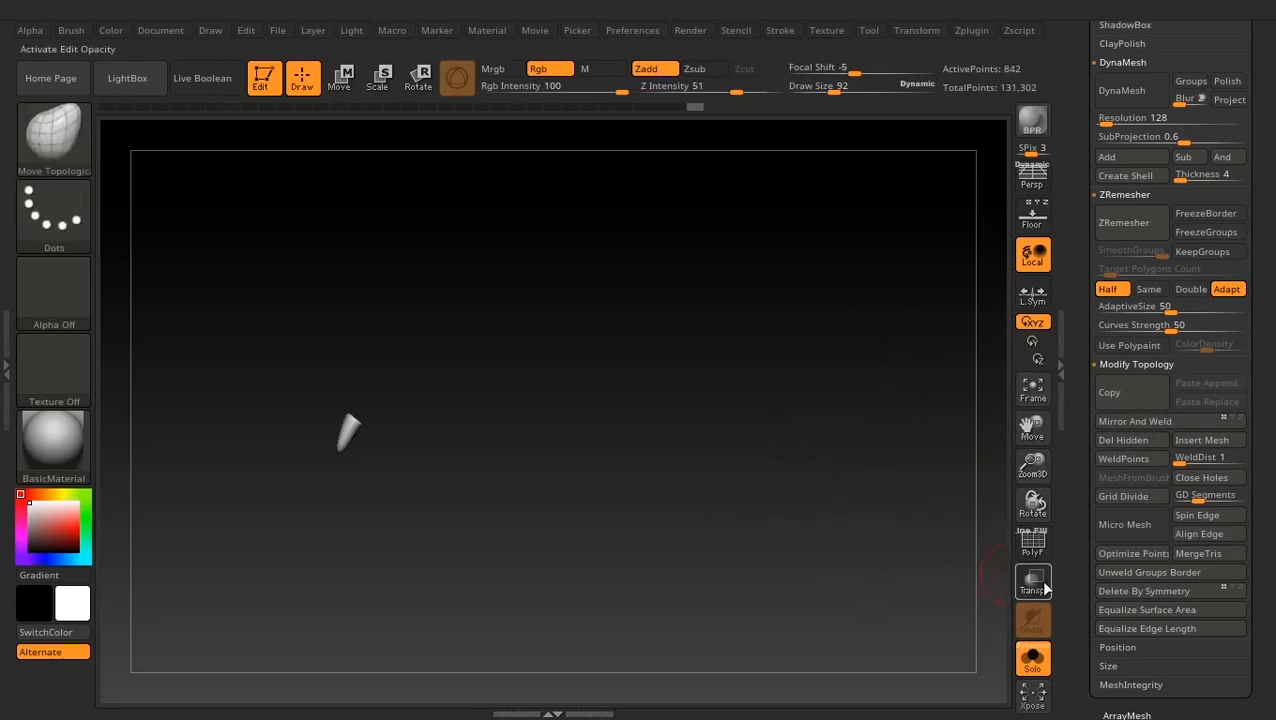
pyautogui.moveTo(1086, 293); pyautogui.dragTo(1087, 315)
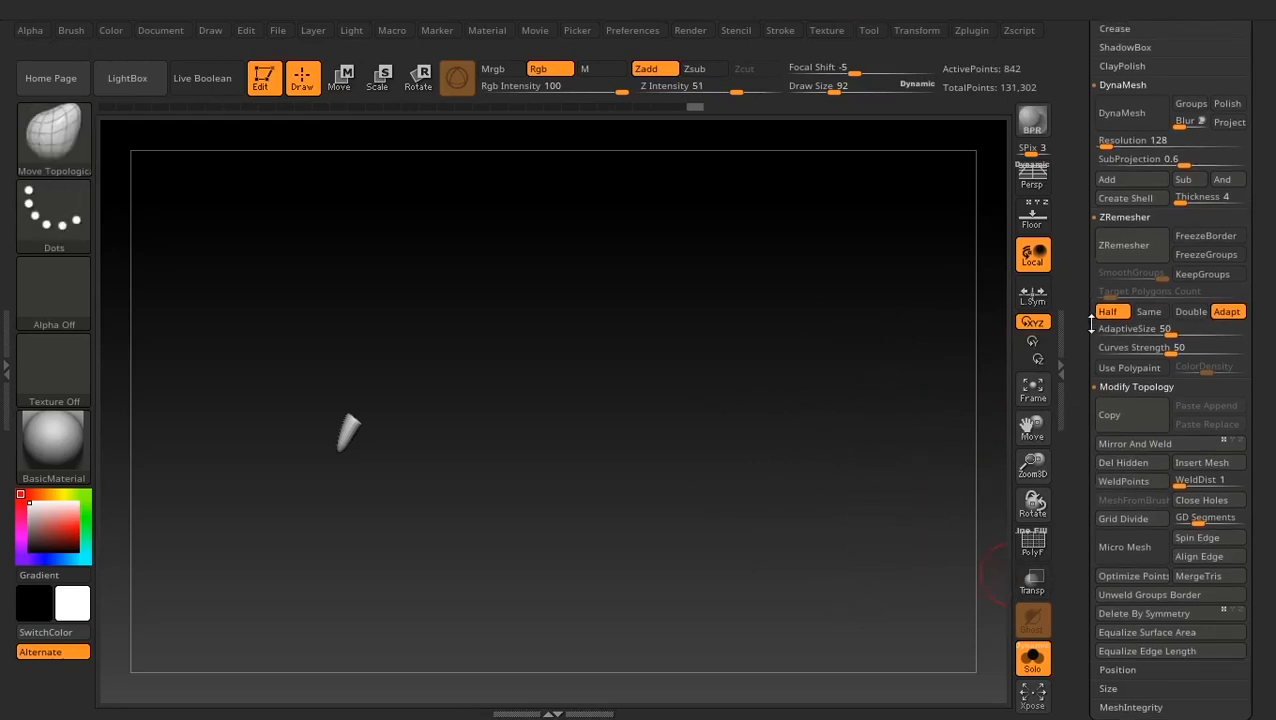
pyautogui.click(1140, 444)
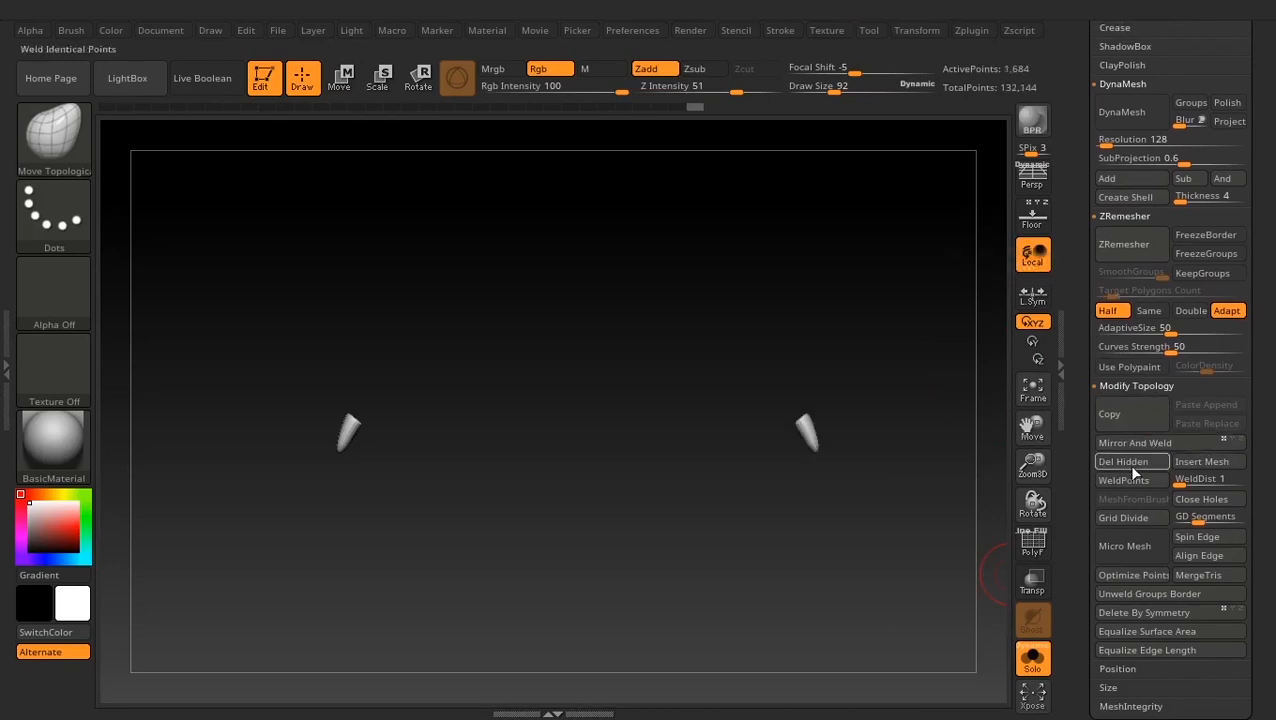
pyautogui.click(1033, 662)
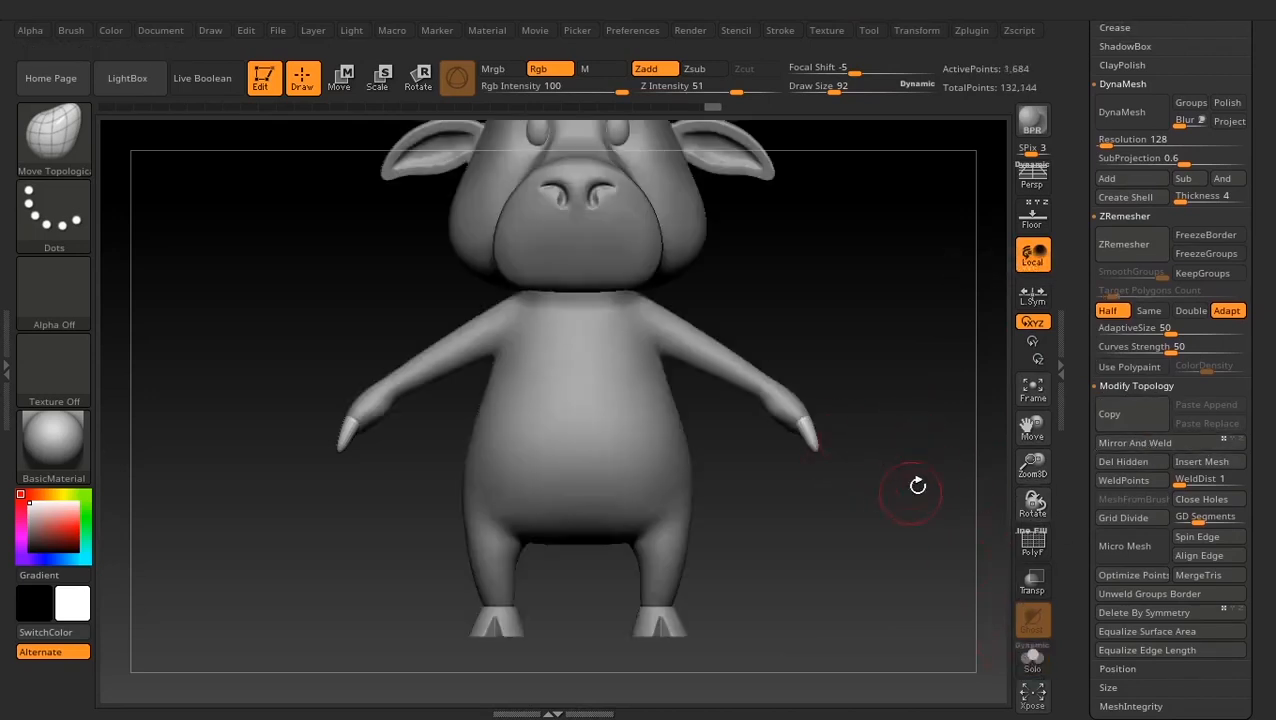
# Select the body subtool and reshape the lower belly with the Move Topological brush at draw size 224
pyautogui.moveTo(917, 484); pyautogui.dragTo(883, 515)
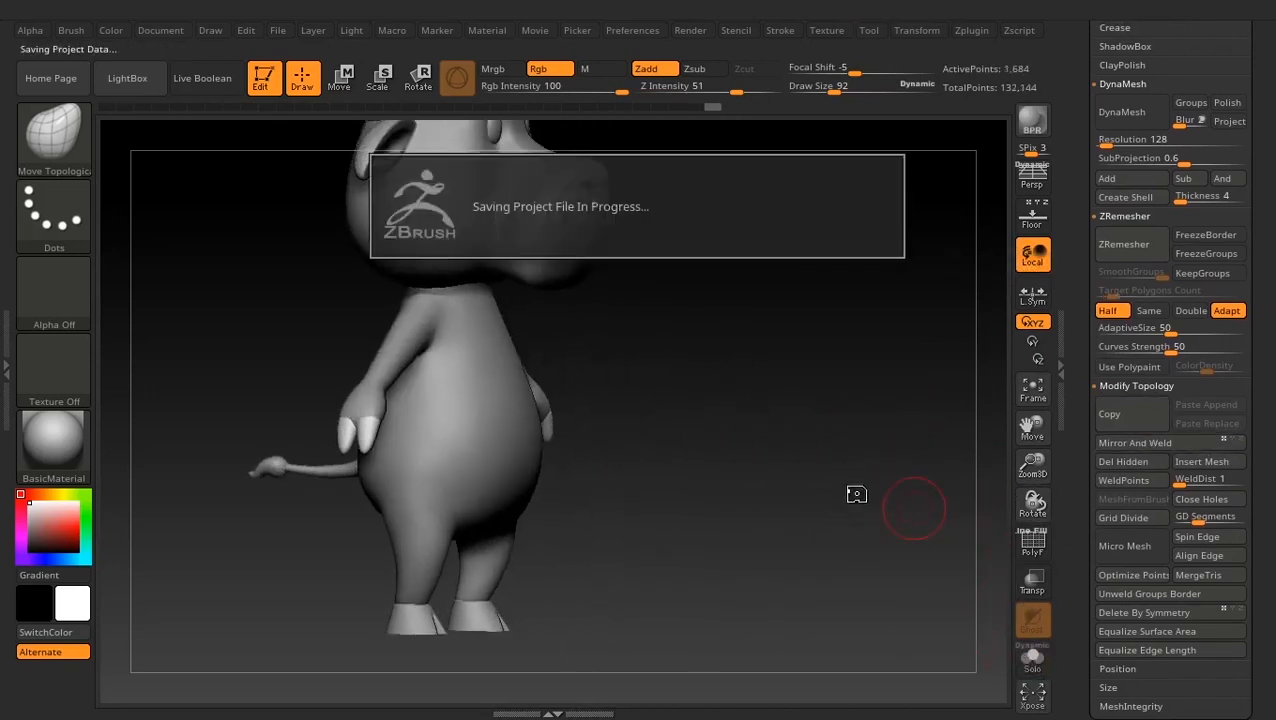
pyautogui.moveTo(852, 560); pyautogui.dragTo(883, 507)
pyautogui.moveTo(793, 530); pyautogui.dragTo(774, 452)
pyautogui.keyDown('alt'); pyautogui.click(644, 419); pyautogui.keyUp('alt')
pyautogui.moveTo(874, 490); pyautogui.dragTo(816, 536)
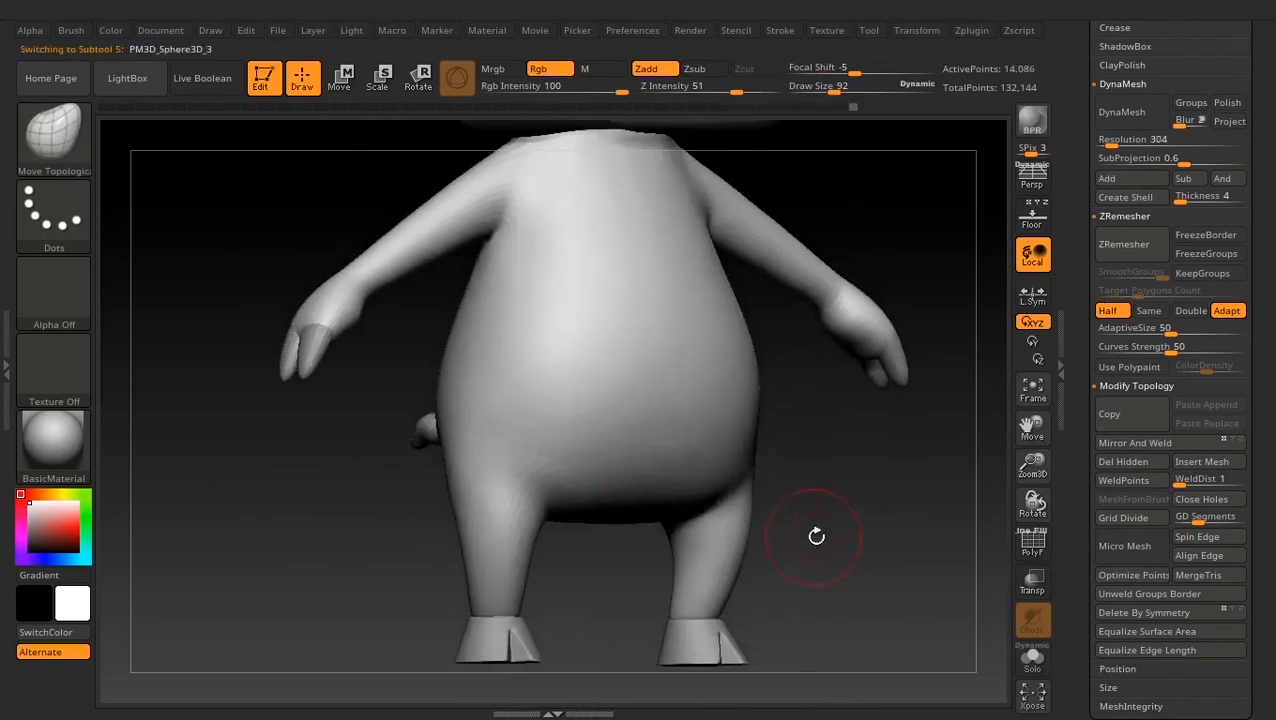
pyautogui.press('b')
pyautogui.press('Escape')
pyautogui.press('space')
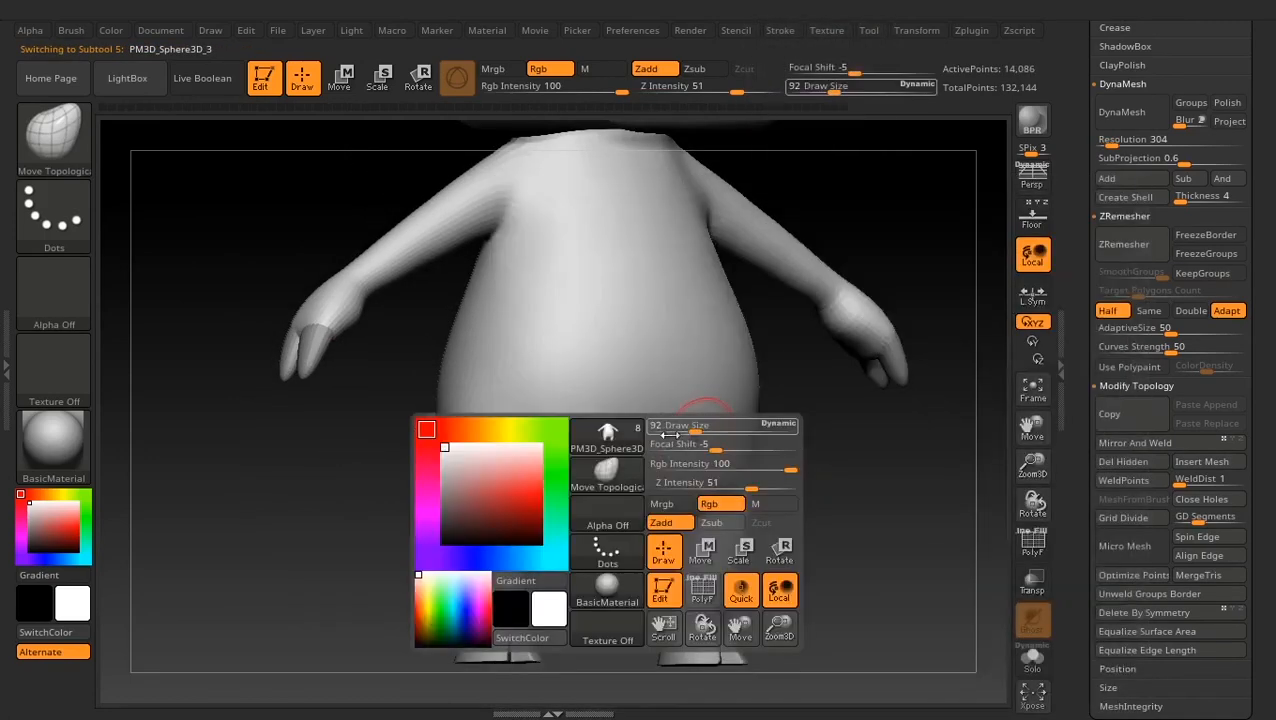
pyautogui.moveTo(698, 431); pyautogui.dragTo(722, 432)
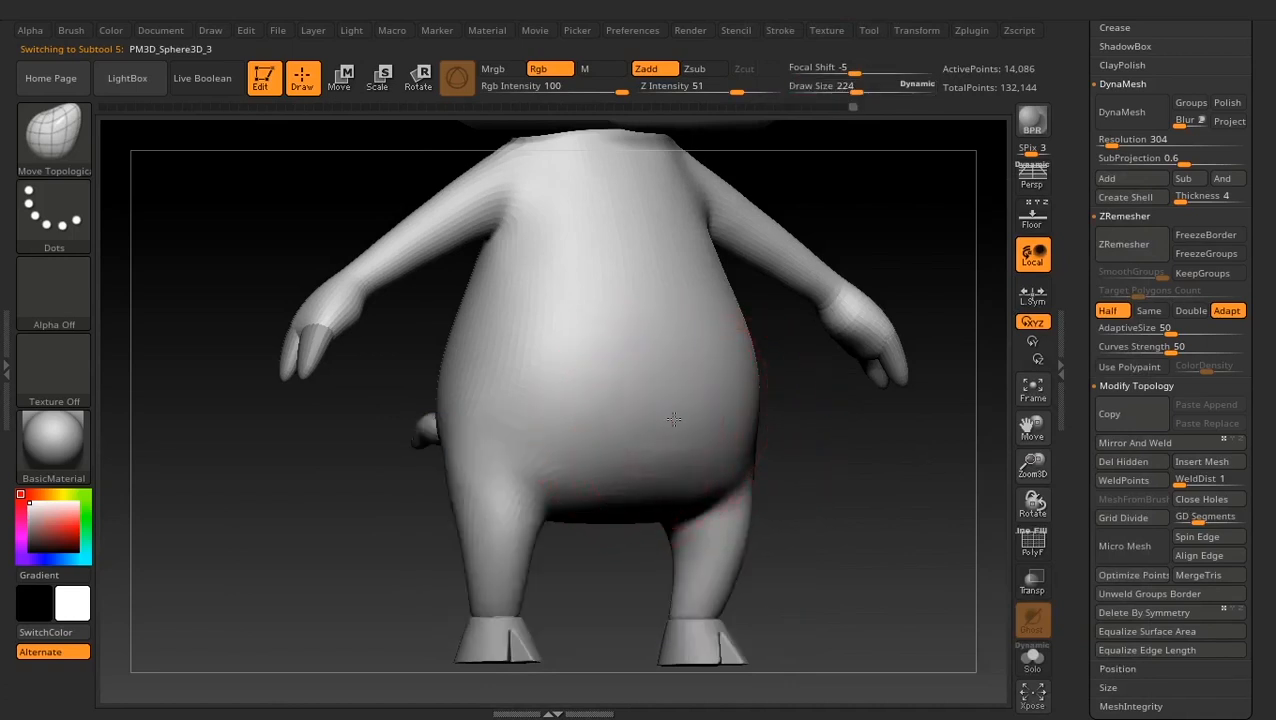
pyautogui.moveTo(667, 435); pyautogui.dragTo(660, 436)
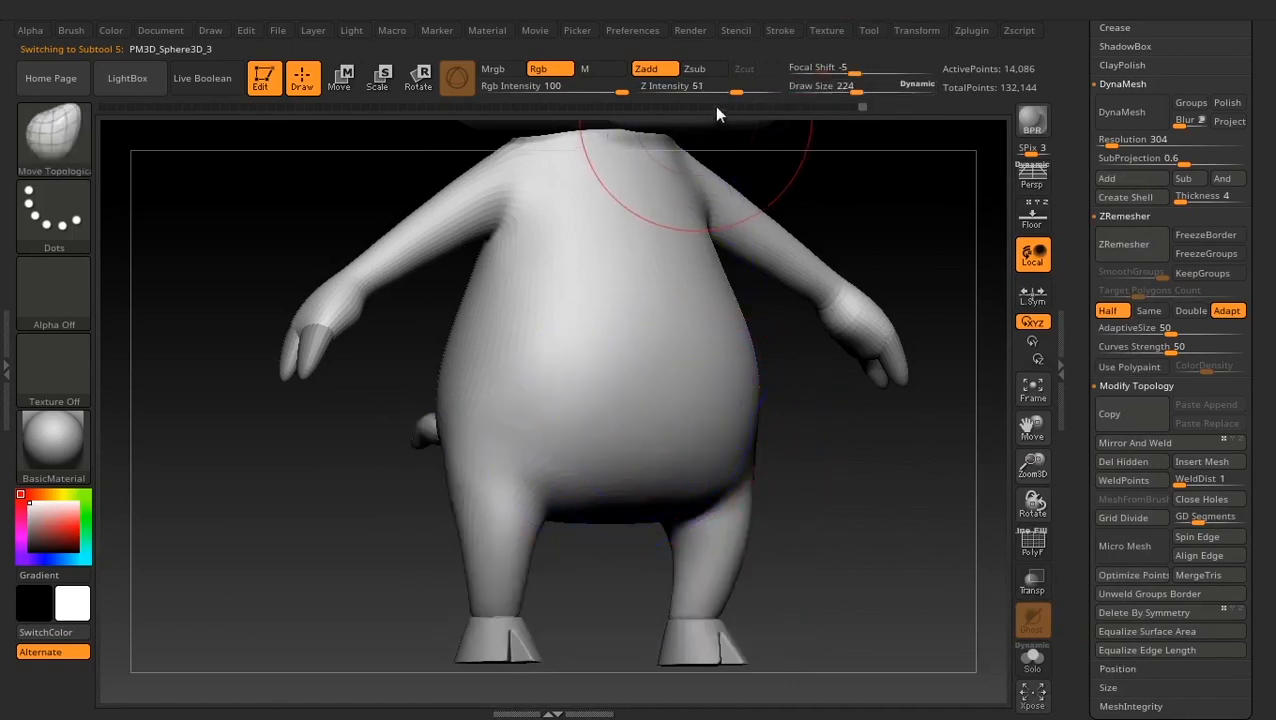
# Smooth the belly and upper legs with the Smooth brush, using Z Intensity 17 on the belly
pyautogui.moveTo(733, 89); pyautogui.dragTo(697, 89)
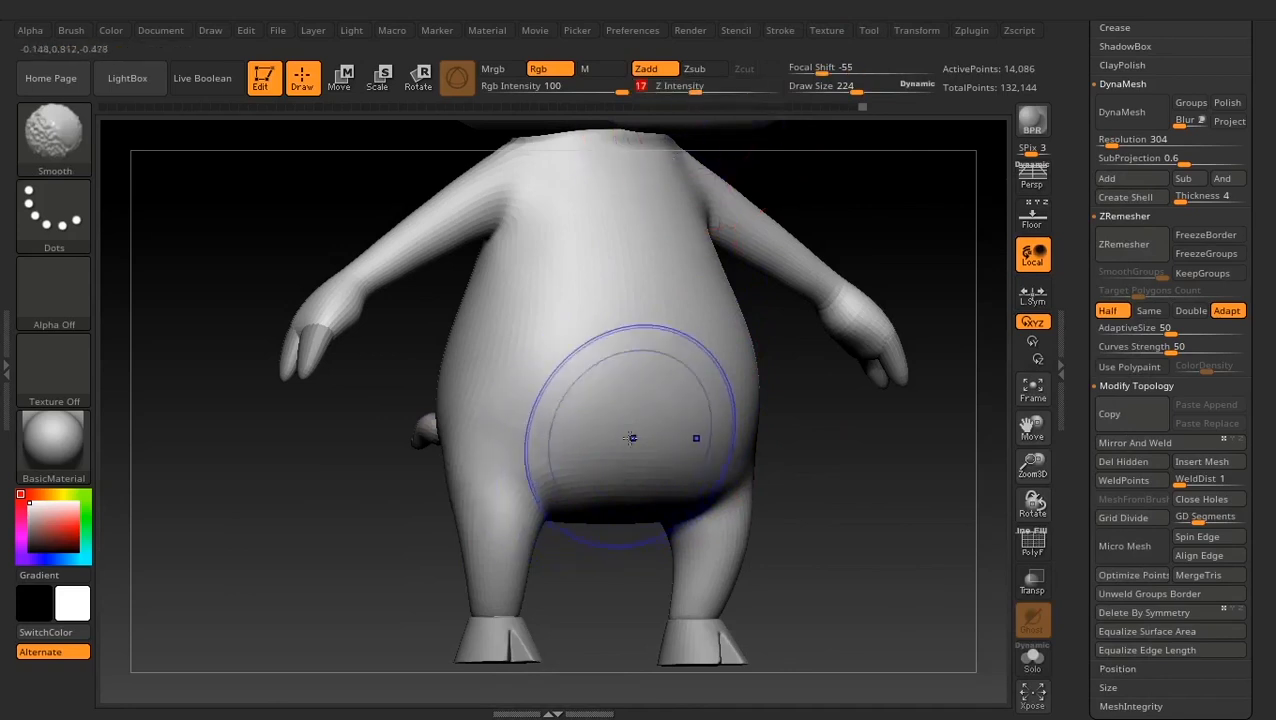
pyautogui.keyDown('shift'); pyautogui.moveTo(517, 446); pyautogui.dragTo(592, 440); pyautogui.keyUp('shift')
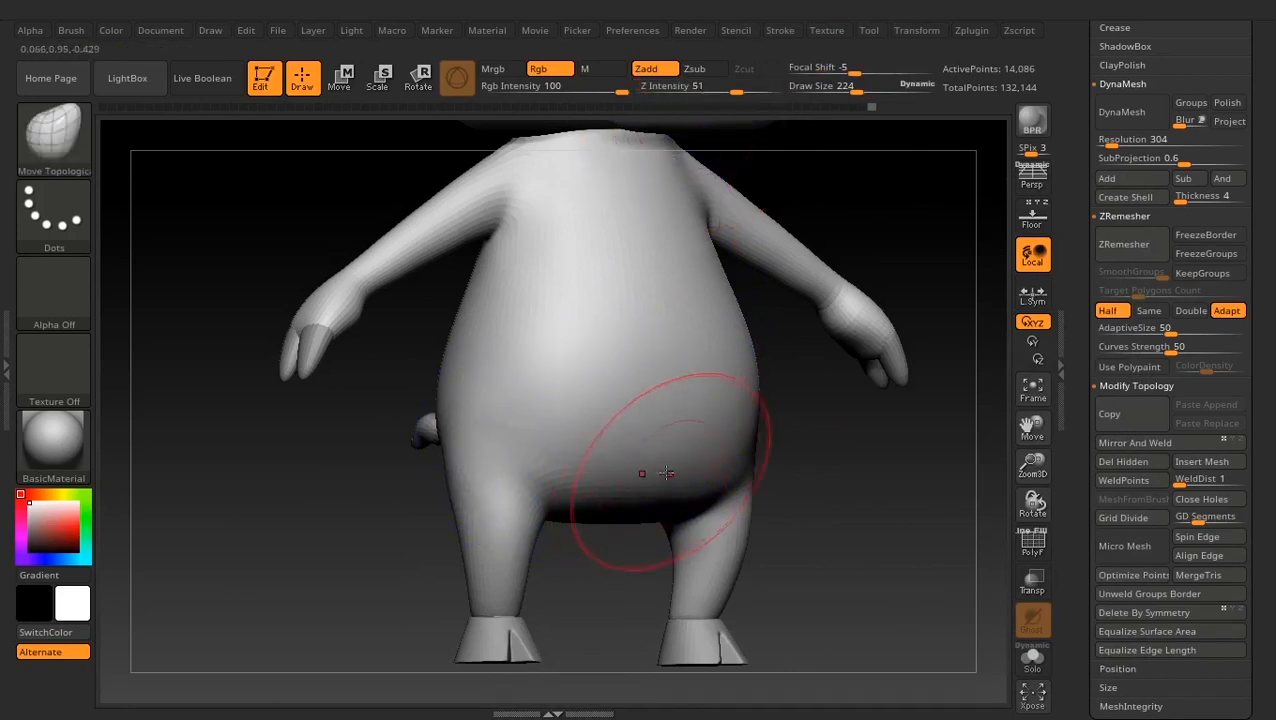
pyautogui.moveTo(856, 463); pyautogui.dragTo(812, 460)
pyautogui.moveTo(769, 441); pyautogui.dragTo(762, 440)
pyautogui.moveTo(836, 473)
pyautogui.mouseDown()
pyautogui.moveTo(816, 484)
pyautogui.moveTo(788, 595)
pyautogui.mouseUp()
pyautogui.moveTo(888, 466); pyautogui.dragTo(835, 512)
pyautogui.moveTo(582, 318)
pyautogui.mouseDown()
pyautogui.moveTo(550, 340)
pyautogui.moveTo(560, 408)
pyautogui.mouseUp()
pyautogui.moveTo(895, 479)
pyautogui.mouseDown()
pyautogui.moveTo(883, 427)
pyautogui.moveTo(840, 527)
pyautogui.mouseUp()
pyautogui.keyDown('shift'); pyautogui.moveTo(508, 533); pyautogui.dragTo(515, 493); pyautogui.keyUp('shift')
# Refine the transition between the leg and belly with the Move Topological brush at draw size 123
pyautogui.moveTo(377, 574)
pyautogui.mouseDown()
pyautogui.moveTo(698, 561)
pyautogui.moveTo(455, 560)
pyautogui.mouseUp()
pyautogui.moveTo(455, 560)
pyautogui.keyDown('alt'); pyautogui.mouseDown()
pyautogui.moveTo(504, 591)
pyautogui.moveTo(668, 585)
pyautogui.mouseUp(); pyautogui.keyUp('alt')
pyautogui.press('space')
pyautogui.moveTo(554, 428); pyautogui.dragTo(536, 428)
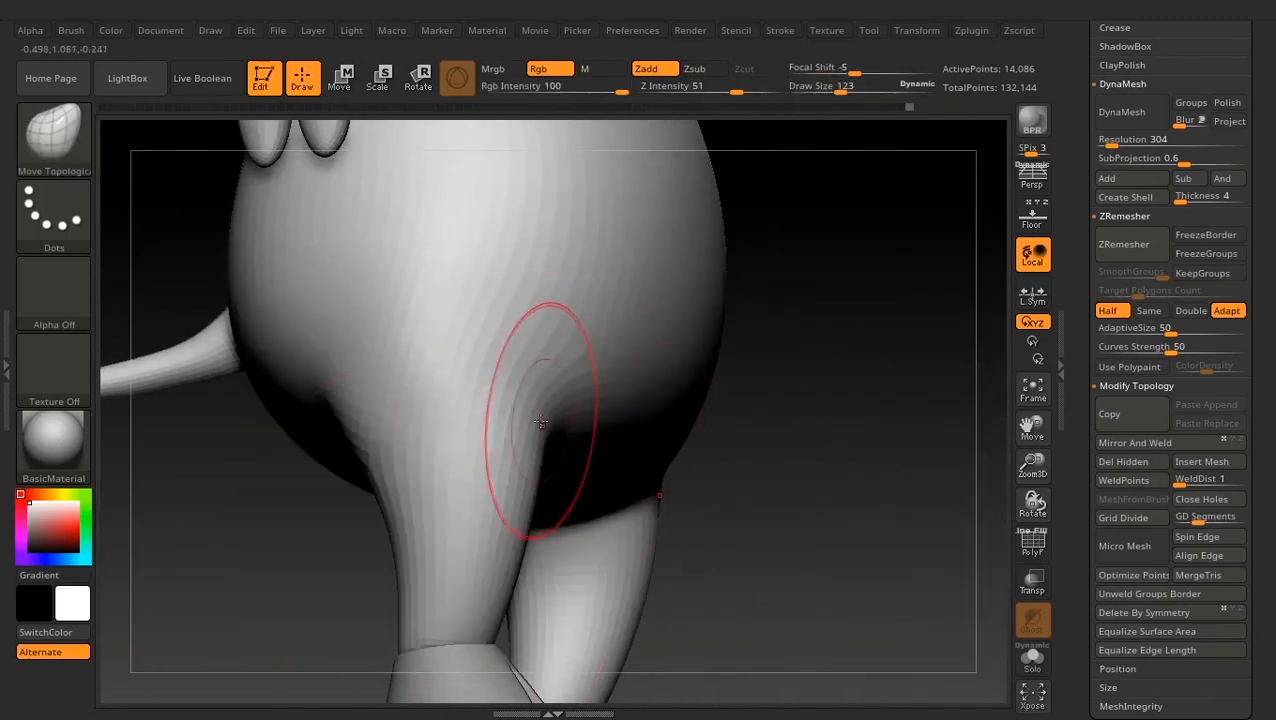
pyautogui.moveTo(750, 535)
pyautogui.mouseDown()
pyautogui.moveTo(630, 512)
pyautogui.moveTo(585, 442)
pyautogui.mouseUp()
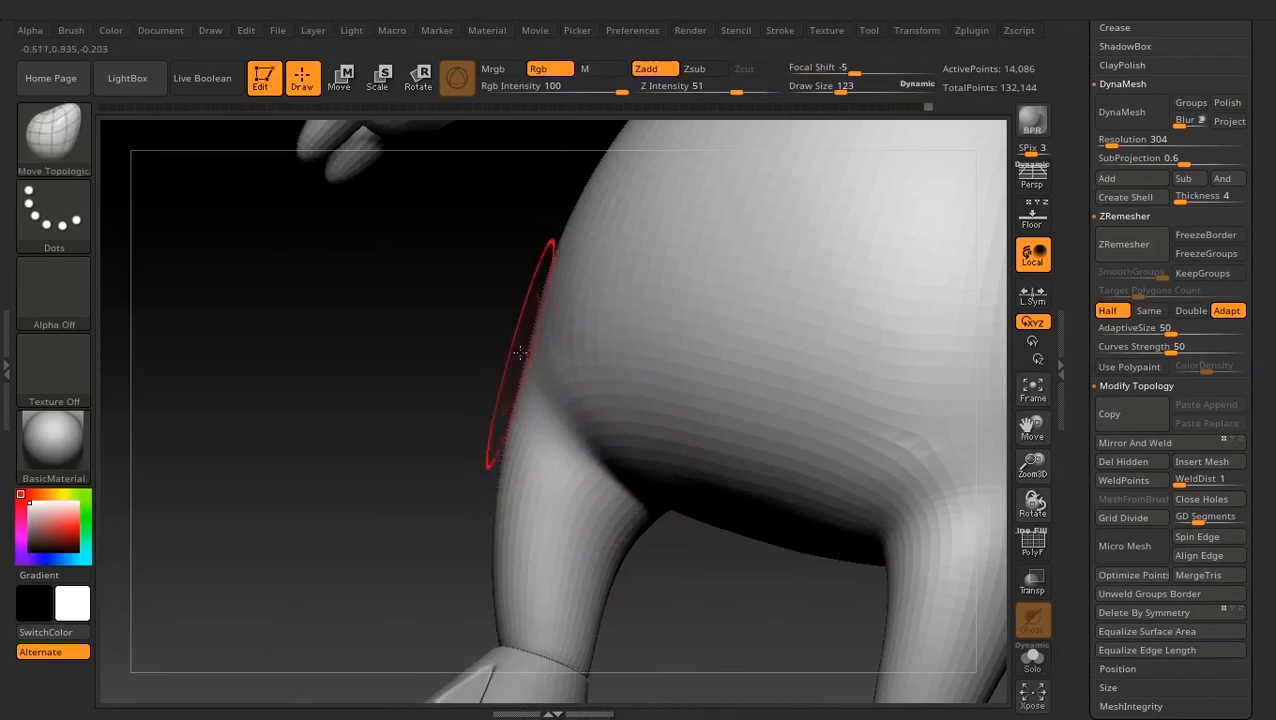
# Show the reference drawings, fit the rear of the thigh to the side profile at draw size 279, and hide the drawings
pyautogui.keyDown('alt'); pyautogui.moveTo(530, 305); pyautogui.dragTo(988, 264); pyautogui.keyUp('alt')
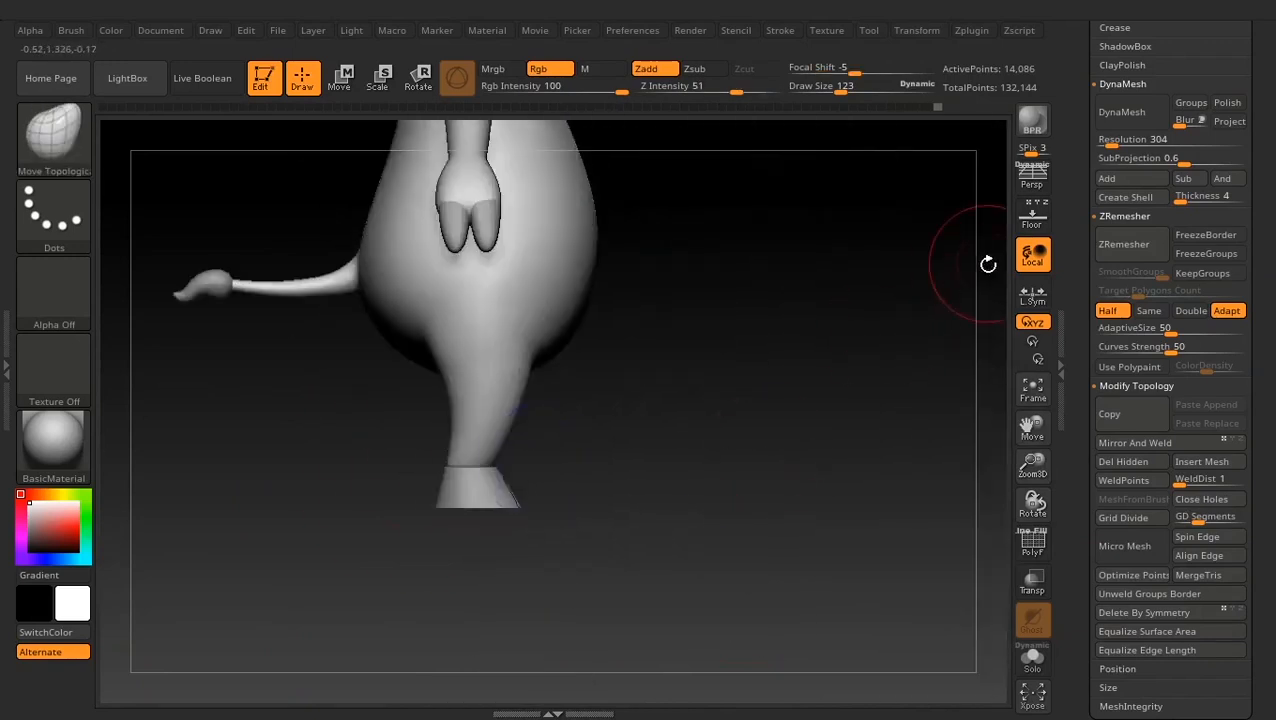
pyautogui.click(1037, 232)
pyautogui.keyDown('alt'); pyautogui.moveTo(620, 182); pyautogui.dragTo(646, 376); pyautogui.keyUp('alt')
pyautogui.moveTo(706, 408)
pyautogui.keyDown('alt'); pyautogui.mouseDown()
pyautogui.moveTo(812, 459)
pyautogui.moveTo(914, 485)
pyautogui.mouseUp(); pyautogui.keyUp('alt')
pyautogui.press('space')
pyautogui.moveTo(456, 332); pyautogui.dragTo(480, 334)
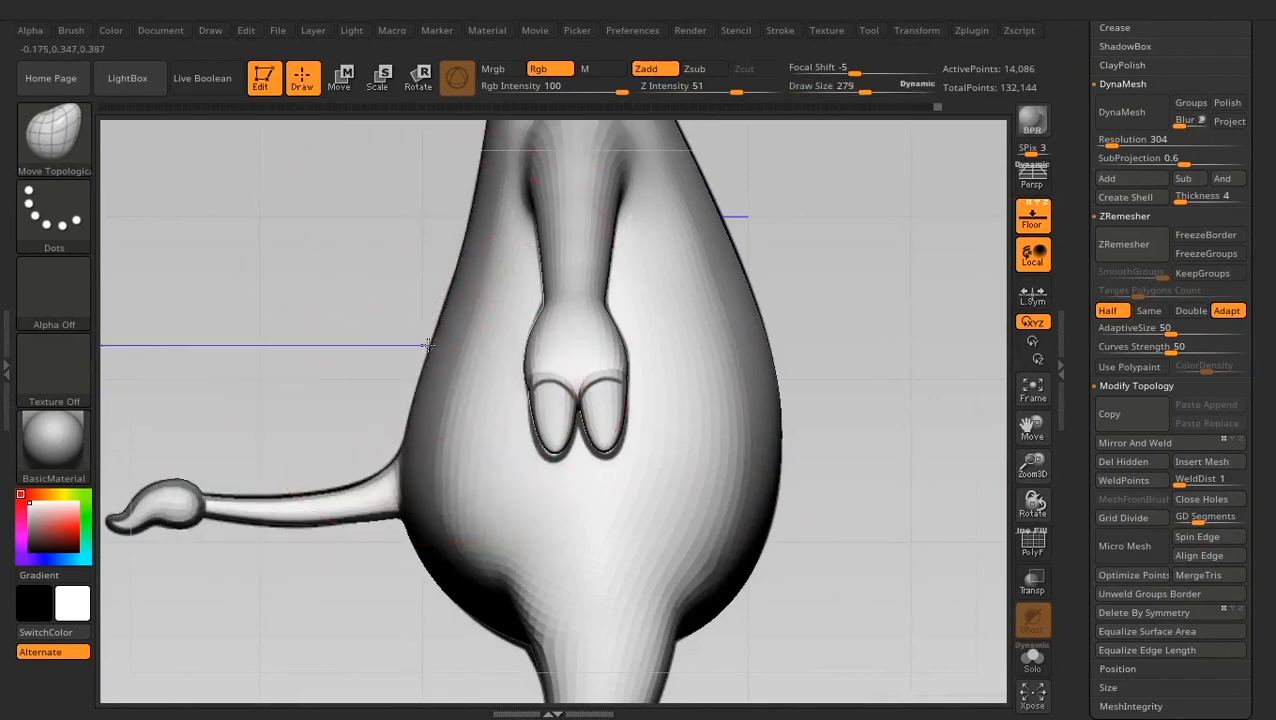
pyautogui.moveTo(512, 621); pyautogui.dragTo(527, 594)
pyautogui.moveTo(850, 615)
pyautogui.keyDown('shift'); pyautogui.mouseDown()
pyautogui.moveTo(703, 635)
pyautogui.moveTo(651, 532)
pyautogui.mouseUp(); pyautogui.keyUp('shift')
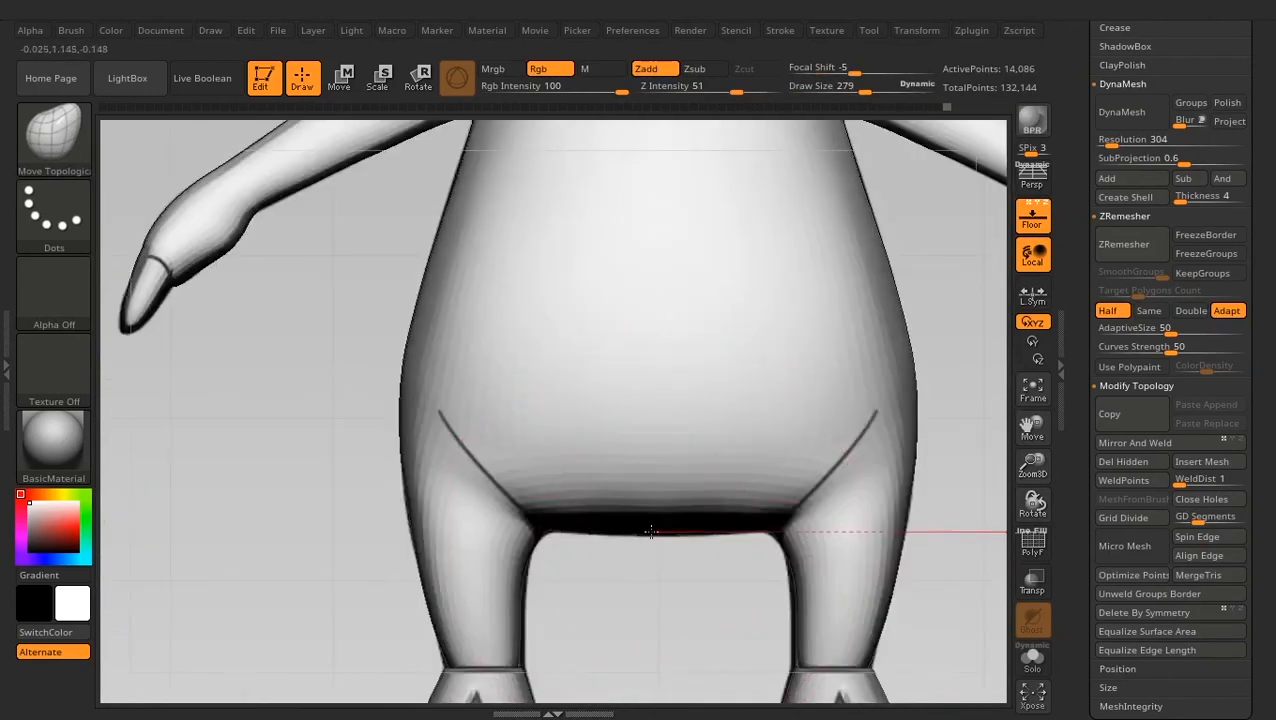
pyautogui.keyDown('alt'); pyautogui.moveTo(900, 590); pyautogui.dragTo(812, 598); pyautogui.keyUp('alt')
pyautogui.hotkey('shift', 'p')
# Refine the body's contours with the Move Topological brush at a reduced draw size of 164
pyautogui.moveTo(877, 410); pyautogui.dragTo(779, 475)
pyautogui.keyDown('alt'); pyautogui.moveTo(792, 404); pyautogui.dragTo(818, 348); pyautogui.keyUp('alt')
pyautogui.moveTo(771, 467); pyautogui.dragTo(638, 478)
pyautogui.keyDown('alt'); pyautogui.moveTo(829, 490); pyautogui.dragTo(828, 570); pyautogui.keyUp('alt')
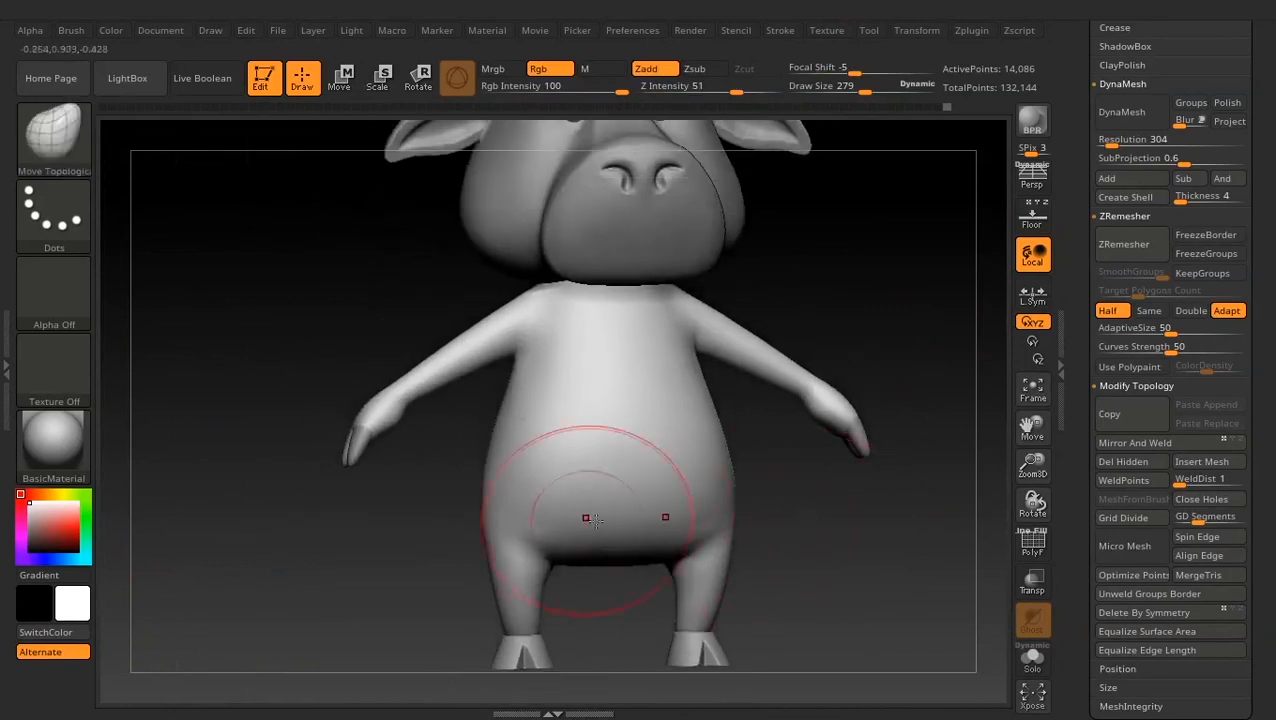
pyautogui.press('space')
pyautogui.moveTo(556, 430); pyautogui.dragTo(541, 431)
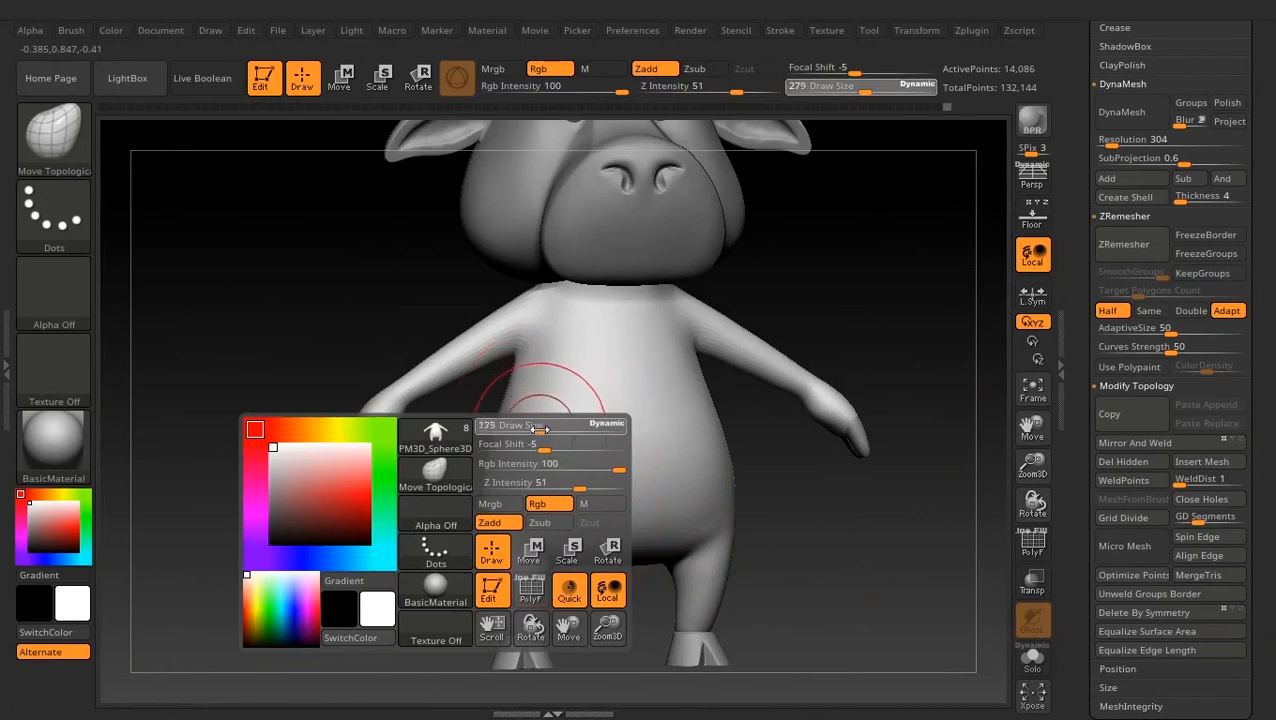
pyautogui.press('shift')
pyautogui.moveTo(829, 521)
pyautogui.keyDown('alt'); pyautogui.mouseDown()
pyautogui.moveTo(820, 538)
pyautogui.moveTo(746, 521)
pyautogui.moveTo(814, 547)
pyautogui.moveTo(920, 529)
pyautogui.moveTo(895, 592)
pyautogui.moveTo(775, 416)
pyautogui.moveTo(843, 535)
pyautogui.moveTo(754, 351)
pyautogui.moveTo(683, 550)
pyautogui.moveTo(735, 322)
pyautogui.moveTo(763, 444)
pyautogui.moveTo(752, 469)
pyautogui.moveTo(860, 259)
pyautogui.moveTo(624, 504)
pyautogui.moveTo(726, 507)
pyautogui.moveTo(735, 521)
pyautogui.moveTo(612, 357)
pyautogui.mouseUp(); pyautogui.keyUp('alt')
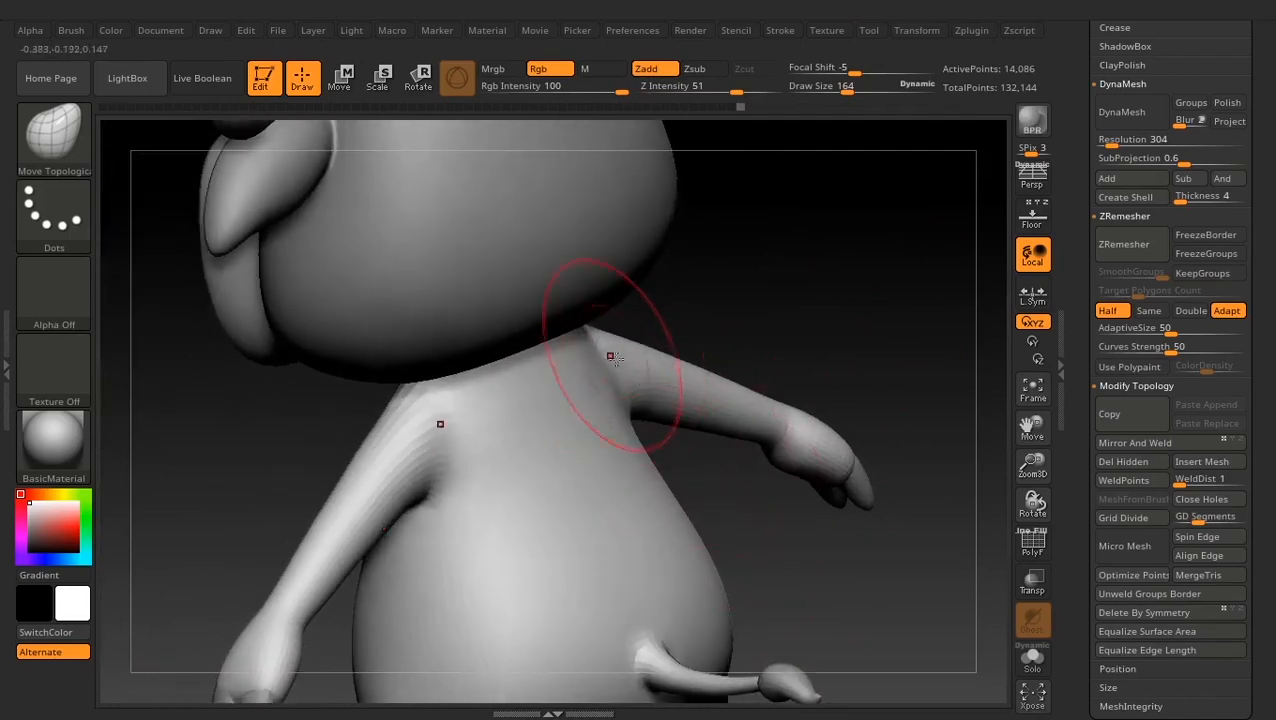
# Build up the back of the shoulders with ClayBuildup at draw size 62 and Z Intensity 11, and smooth the strokes
pyautogui.press('b')
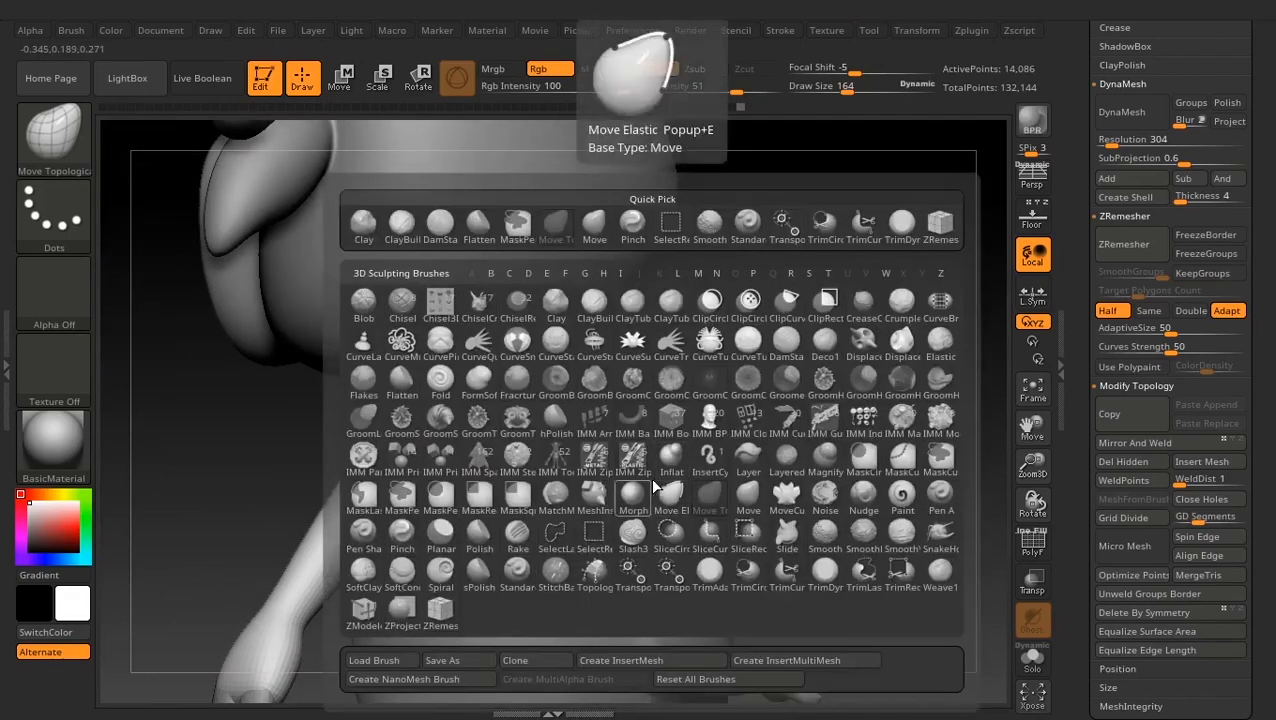
pyautogui.press('c')
pyautogui.press('b')
pyautogui.press('space')
pyautogui.moveTo(624, 424); pyautogui.dragTo(604, 424)
pyautogui.moveTo(609, 414); pyautogui.dragTo(618, 380, button='right')
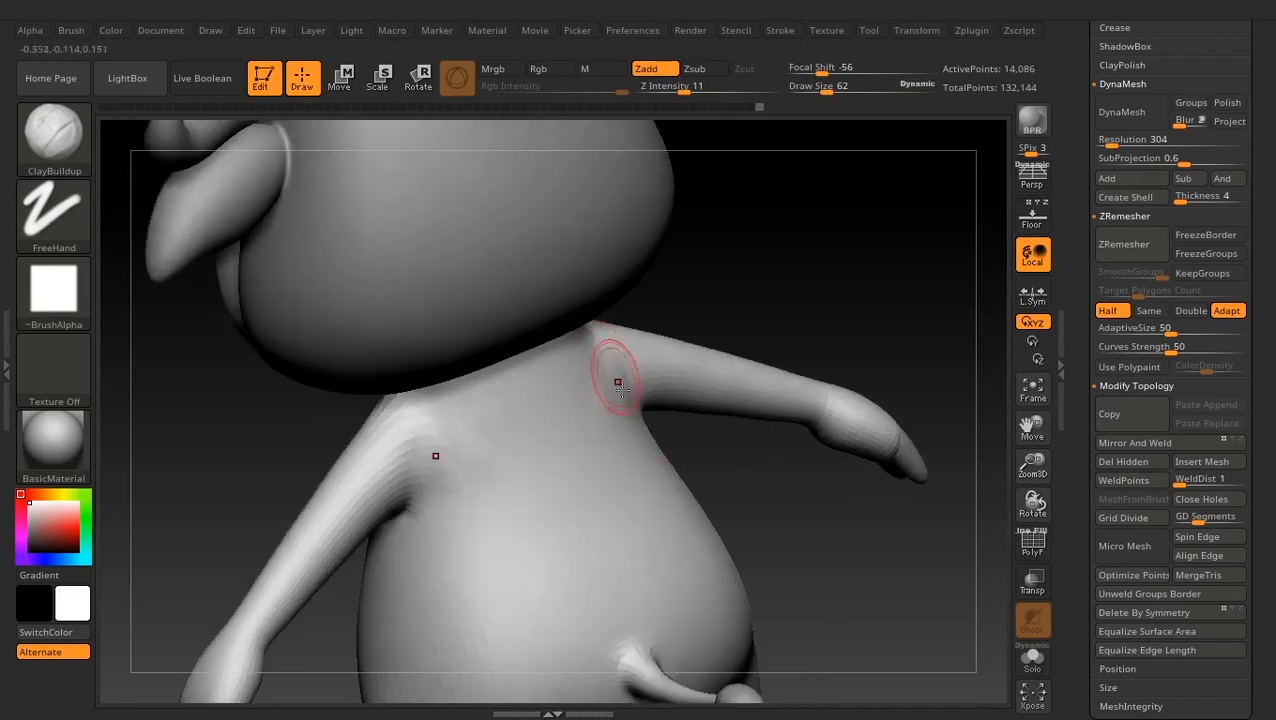
pyautogui.keyDown('shift'); pyautogui.moveTo(618, 380); pyautogui.dragTo(617, 379); pyautogui.keyUp('shift')
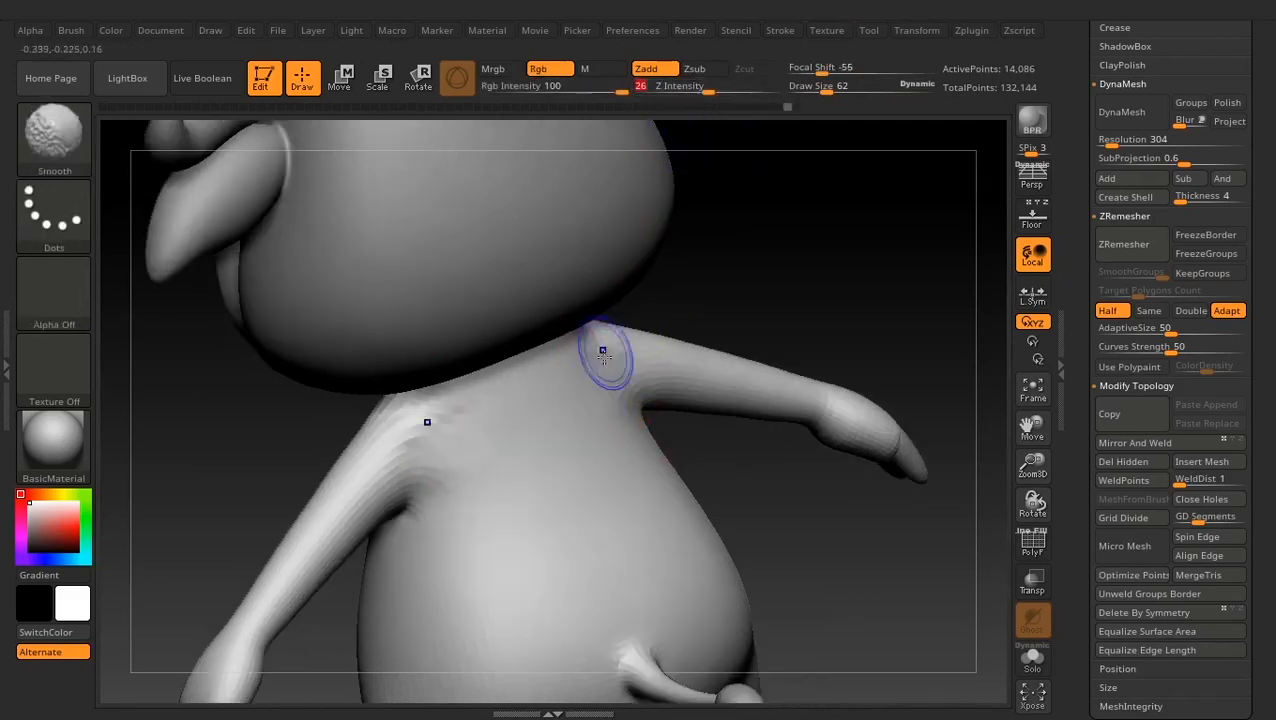
pyautogui.moveTo(601, 353)
pyautogui.mouseDown(button='right')
pyautogui.moveTo(786, 474)
pyautogui.moveTo(763, 325)
pyautogui.moveTo(632, 476)
pyautogui.moveTo(684, 458)
pyautogui.mouseUp(button='right')
# Reshape the tops of the shoulders beneath the head with the Move Topological brush at draw size 109
pyautogui.press('b')
pyautogui.press('m')
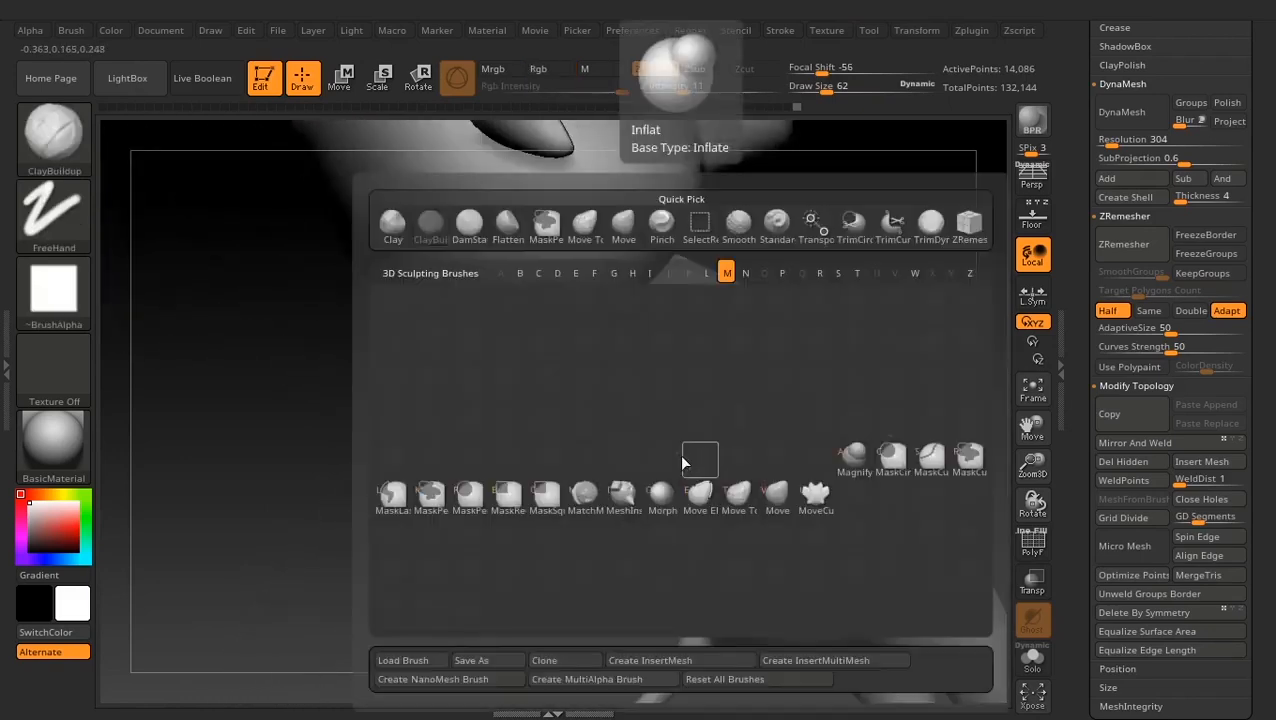
pyautogui.press('t')
pyautogui.press('space')
pyautogui.moveTo(631, 346); pyautogui.dragTo(643, 347)
pyautogui.moveTo(501, 481); pyautogui.dragTo(636, 364, button='right')
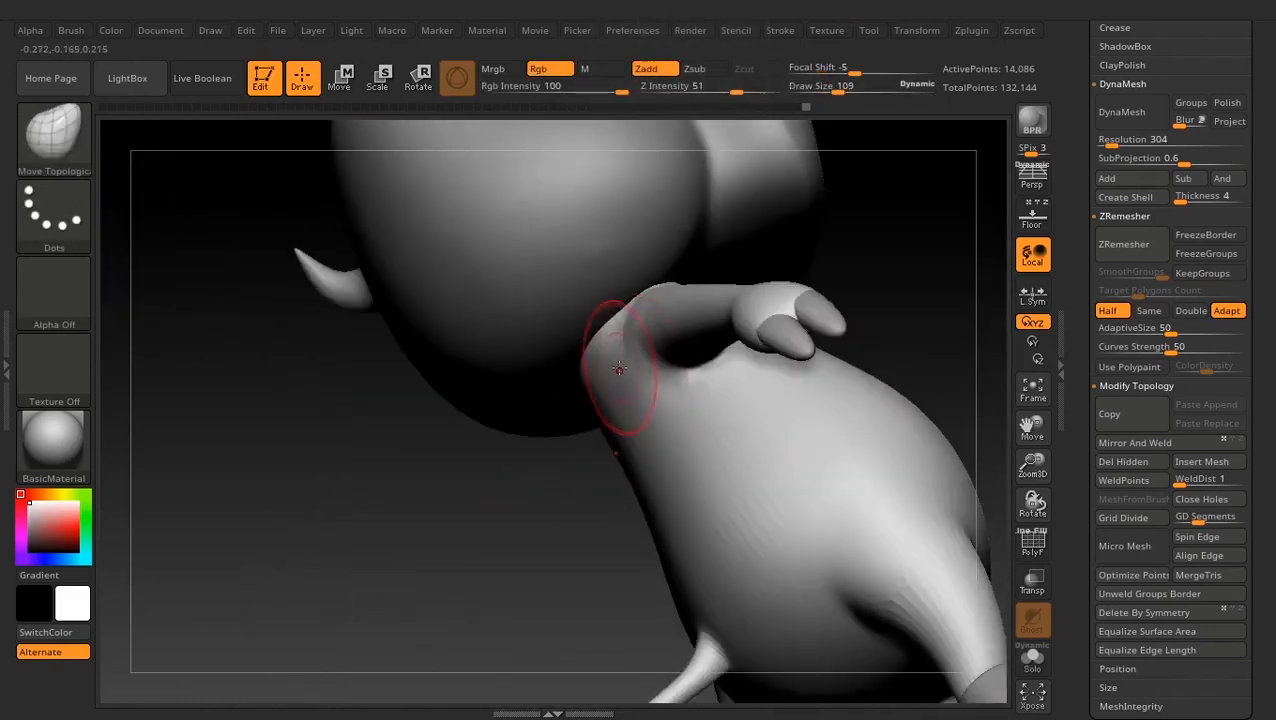
pyautogui.moveTo(615, 332); pyautogui.dragTo(608, 341)
# Subdivide the body mesh once to add resolution
pyautogui.press('f')
pyautogui.moveTo(507, 535)
pyautogui.mouseDown(button='right')
pyautogui.moveTo(790, 385)
pyautogui.moveTo(789, 441)
pyautogui.moveTo(828, 451)
pyautogui.moveTo(700, 455)
pyautogui.mouseUp(button='right')
pyautogui.hotkey('ctrl', 'd')
pyautogui.moveTo(655, 350)
pyautogui.keyDown('ctrl'); pyautogui.mouseDown(button='right')
pyautogui.moveTo(655, 399)
pyautogui.moveTo(780, 541)
pyautogui.moveTo(759, 491)
pyautogui.mouseUp(button='right'); pyautogui.keyUp('ctrl')
# Fill and blend the shoulders and armpits with ClayBuildup at Z Intensity 7 and draw size 58, smoothing the strokes
pyautogui.press('b')
pyautogui.press('c')
pyautogui.press('b')
pyautogui.moveTo(683, 89); pyautogui.dragTo(674, 89)
pyautogui.keyDown('ctrl'); pyautogui.moveTo(828, 502); pyautogui.dragTo(783, 507, button='right'); pyautogui.keyUp('ctrl')
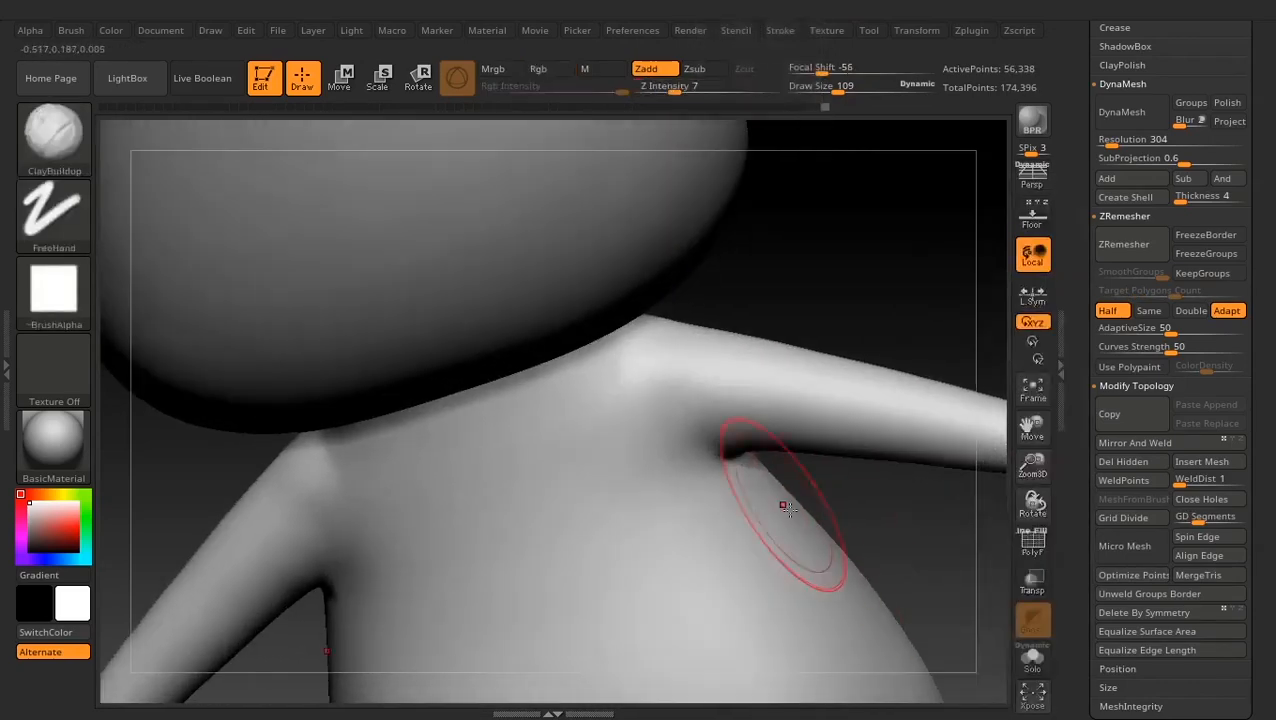
pyautogui.press('space')
pyautogui.moveTo(679, 430); pyautogui.dragTo(688, 430)
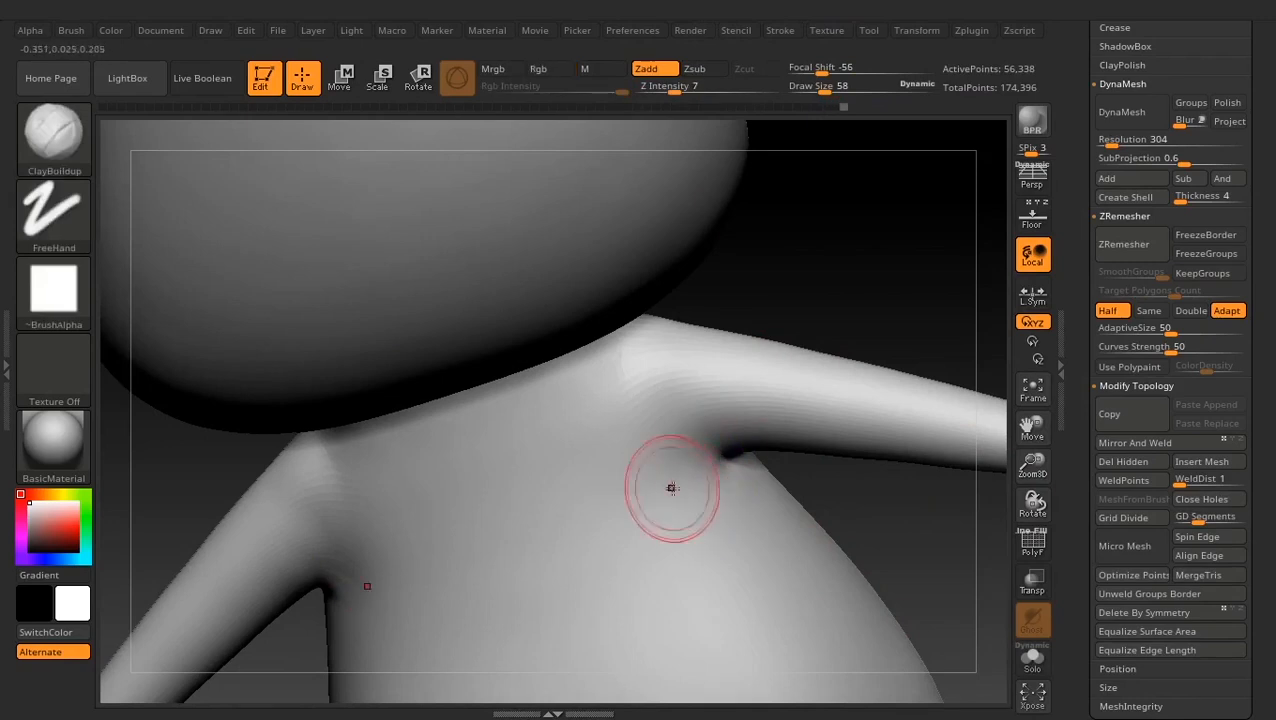
pyautogui.moveTo(626, 377)
pyautogui.mouseDown(button='right')
pyautogui.moveTo(812, 285)
pyautogui.moveTo(676, 437)
pyautogui.mouseUp(button='right')
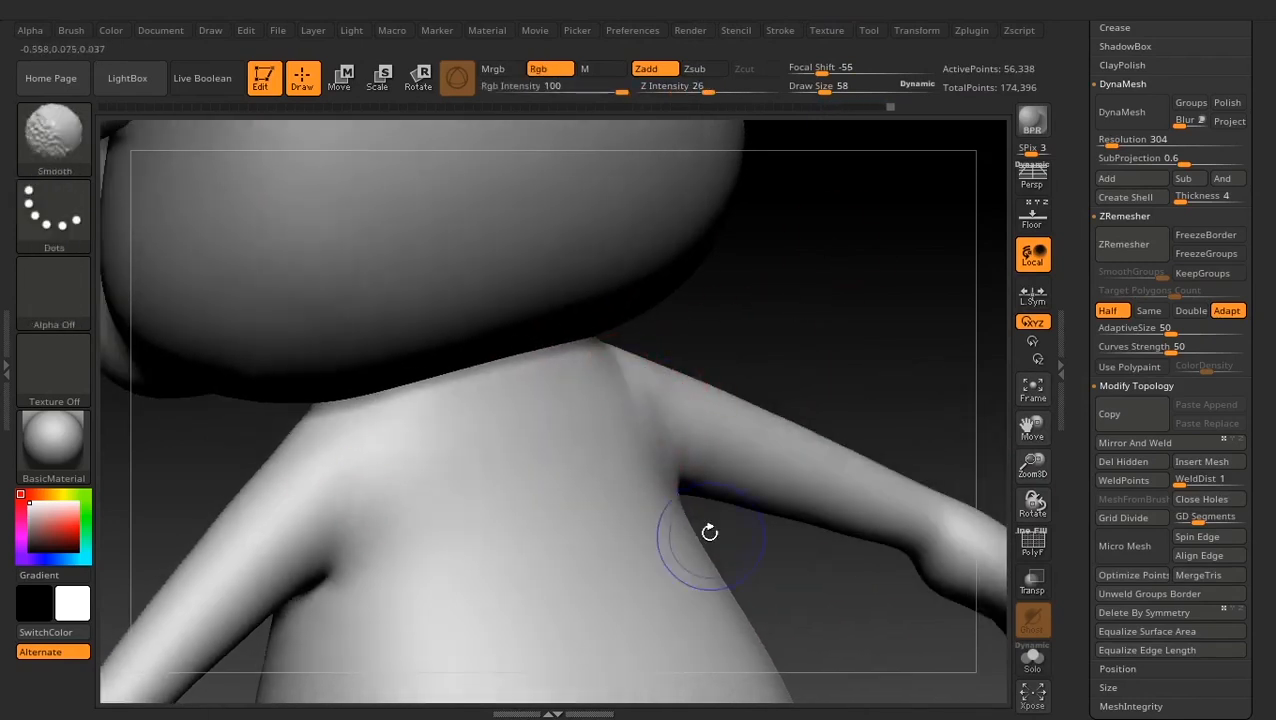
pyautogui.moveTo(709, 529)
pyautogui.mouseDown(button='right')
pyautogui.moveTo(615, 401)
pyautogui.moveTo(792, 356)
pyautogui.moveTo(653, 500)
pyautogui.mouseUp(button='right')
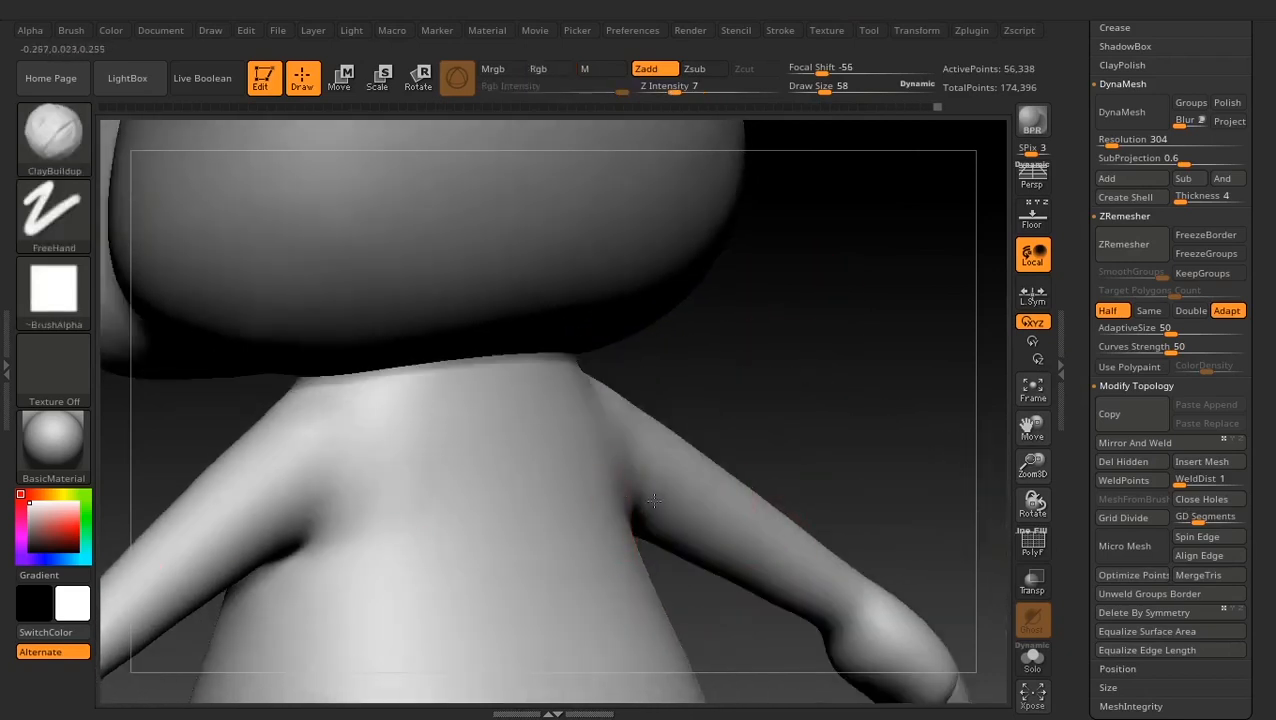
pyautogui.moveTo(775, 387); pyautogui.dragTo(710, 475, button='right')
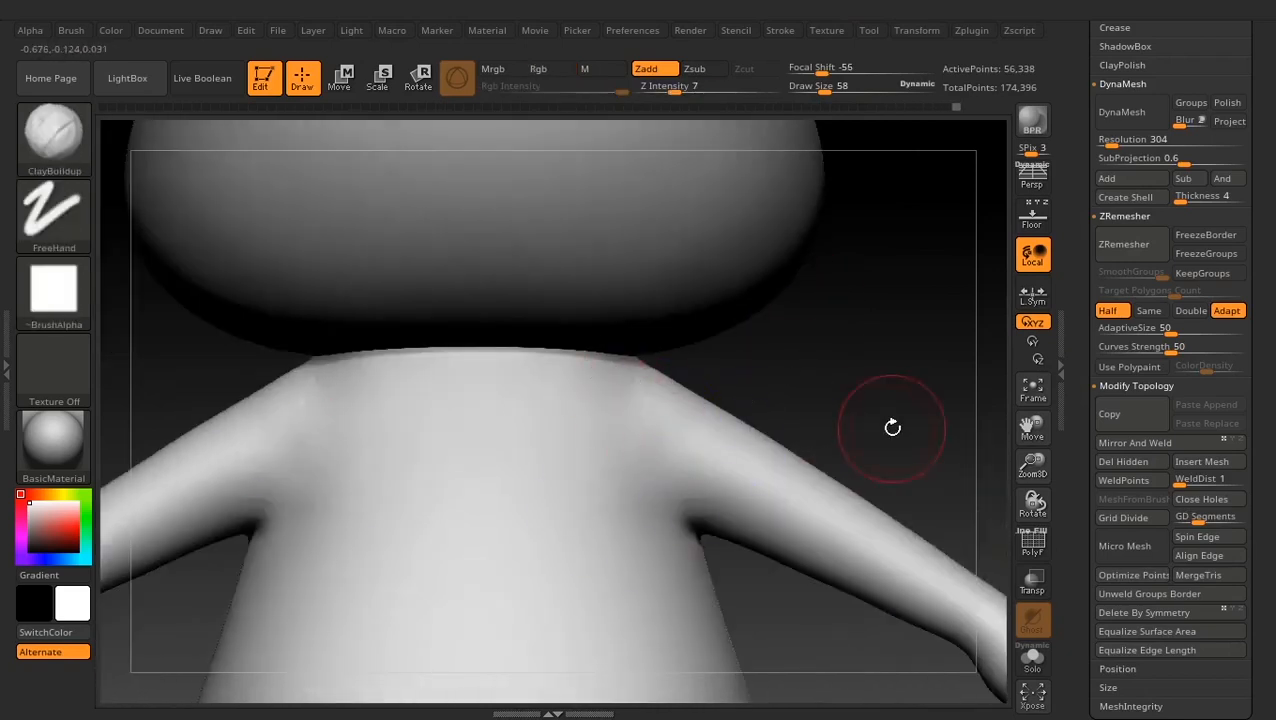
# Build up the creases where the belly meets the legs with ClayBuildup at draw size 92, and smooth them
pyautogui.keyDown('ctrl'); pyautogui.moveTo(892, 427); pyautogui.dragTo(872, 340, button='right'); pyautogui.keyUp('ctrl')
pyautogui.moveTo(700, 430); pyautogui.dragTo(800, 520, button='right')
pyautogui.keyDown('alt'); pyautogui.moveTo(960, 560); pyautogui.dragTo(800, 400, button='right'); pyautogui.keyUp('alt')
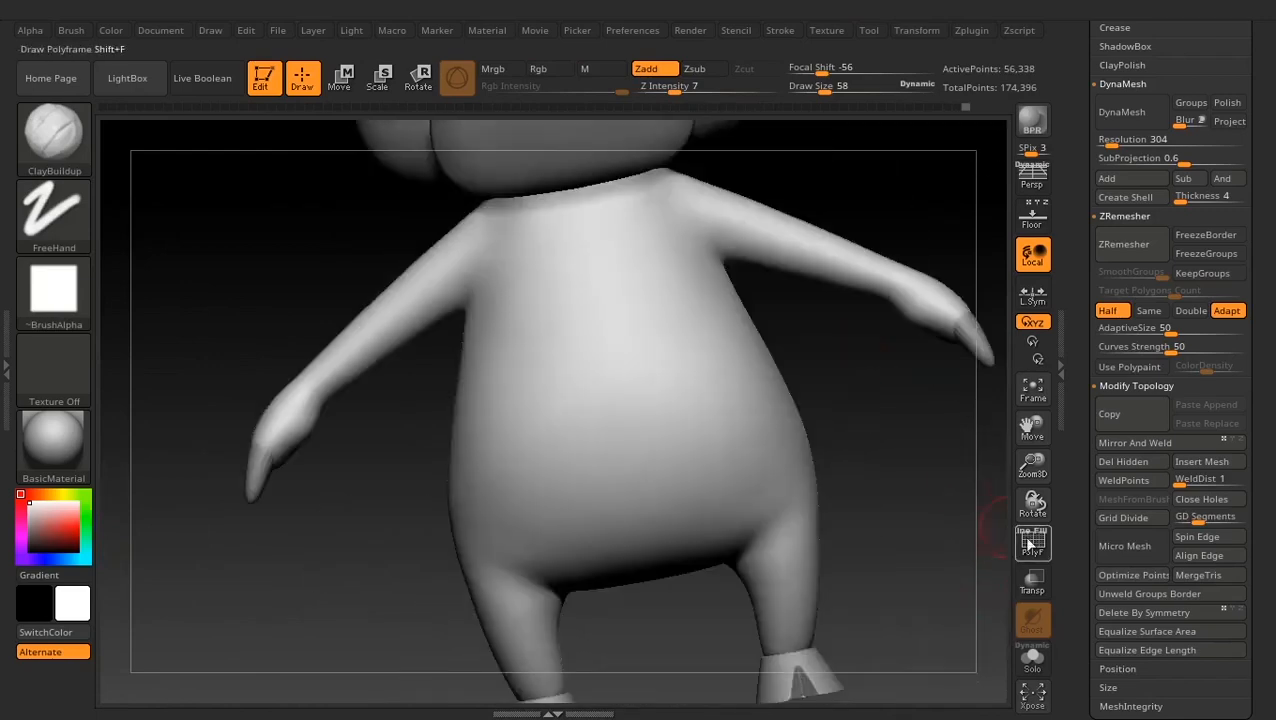
pyautogui.keyDown('ctrl'); pyautogui.moveTo(1030, 545); pyautogui.dragTo(990, 610, button='right'); pyautogui.keyUp('ctrl')
pyautogui.keyDown('alt'); pyautogui.moveTo(900, 600); pyautogui.dragTo(835, 538, button='right'); pyautogui.keyUp('alt')
pyautogui.press('space')
pyautogui.moveTo(751, 425); pyautogui.dragTo(763, 425)
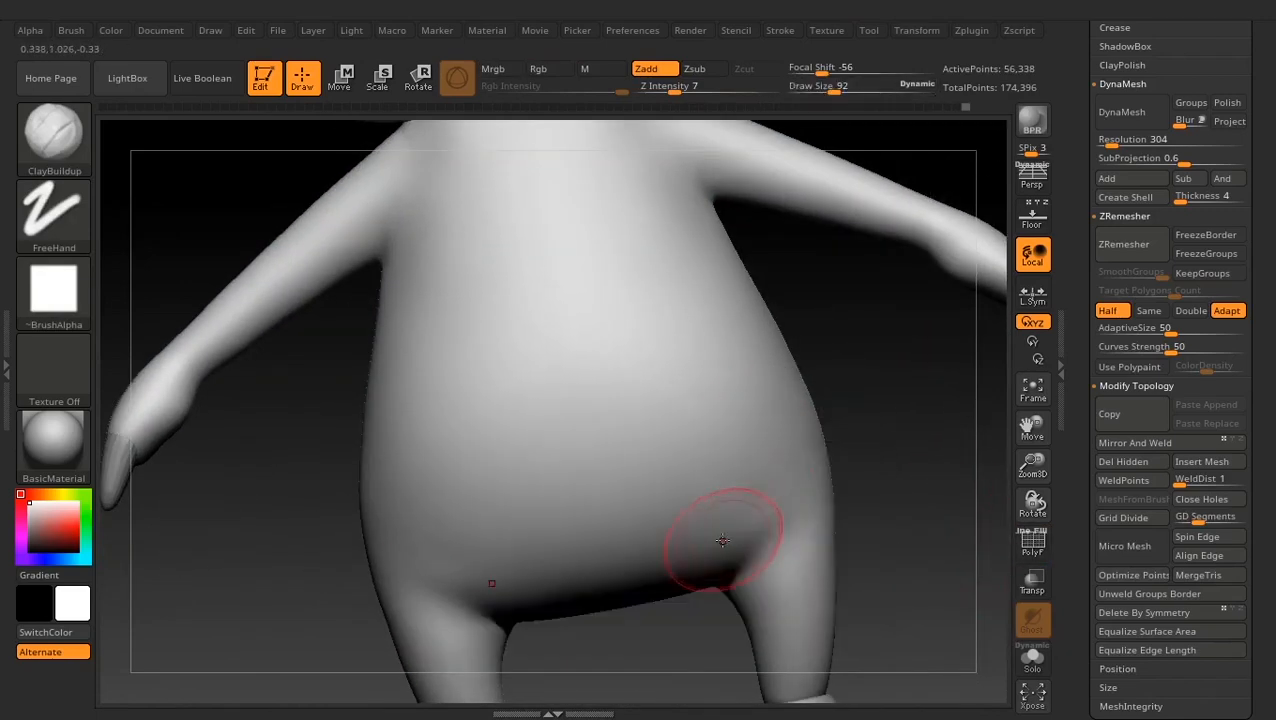
pyautogui.moveTo(726, 521); pyautogui.dragTo(789, 492, button='right')
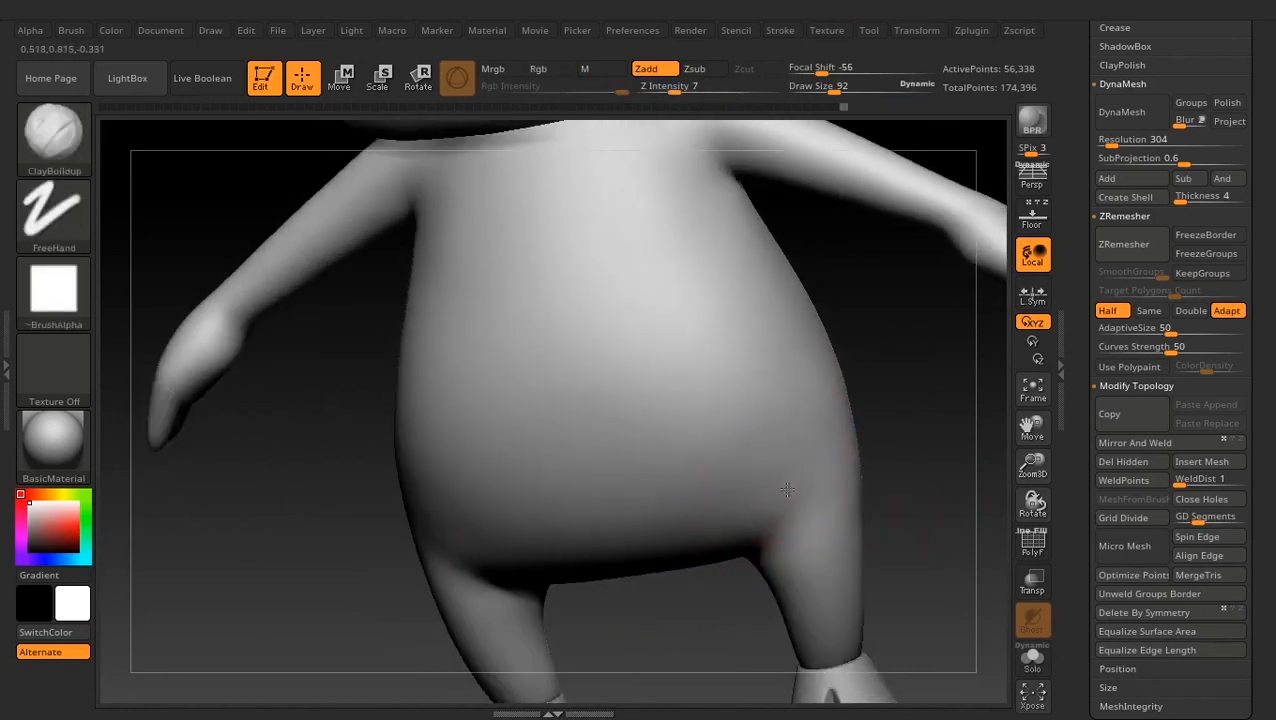
pyautogui.moveTo(968, 507)
pyautogui.mouseDown(button='right')
pyautogui.moveTo(920, 487)
pyautogui.moveTo(892, 504)
pyautogui.mouseUp(button='right')
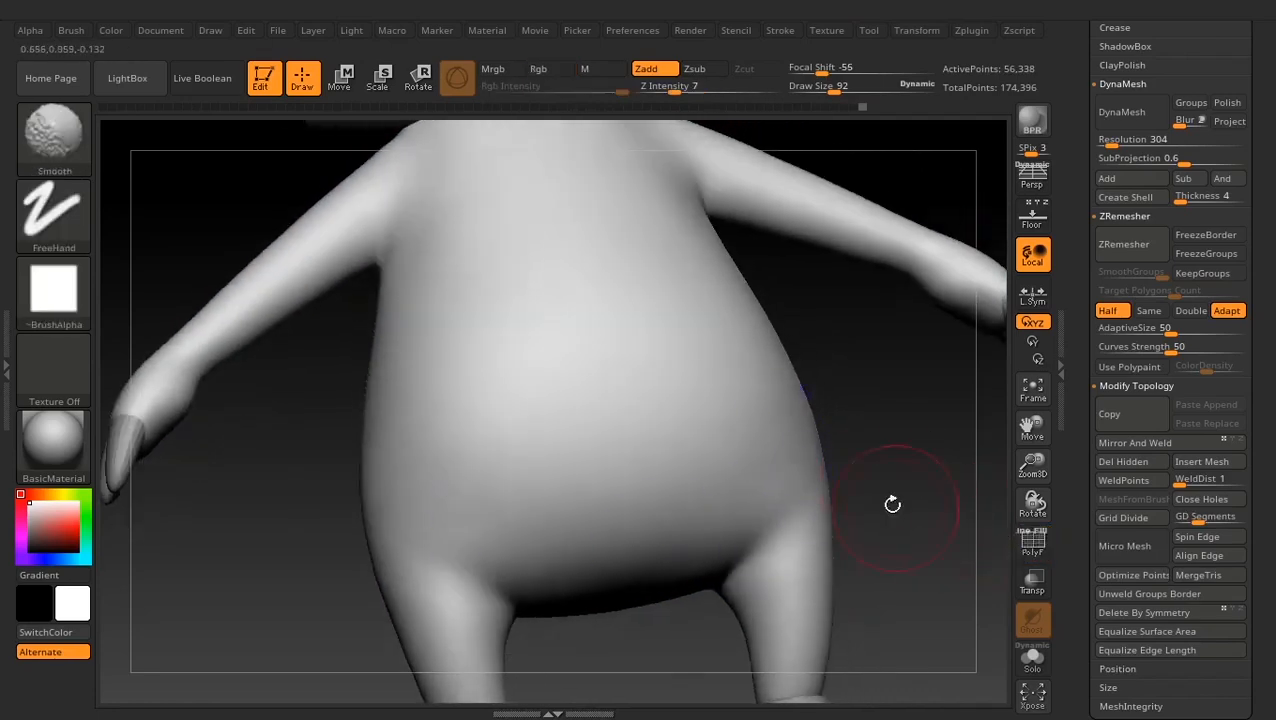
# Examine the whole bull from several angles and compare its silhouette with the reference drawings, leaving the drawings hidden
pyautogui.keyDown('alt'); pyautogui.moveTo(892, 504); pyautogui.dragTo(884, 530); pyautogui.keyUp('alt')
pyautogui.moveTo(906, 572); pyautogui.dragTo(846, 447)
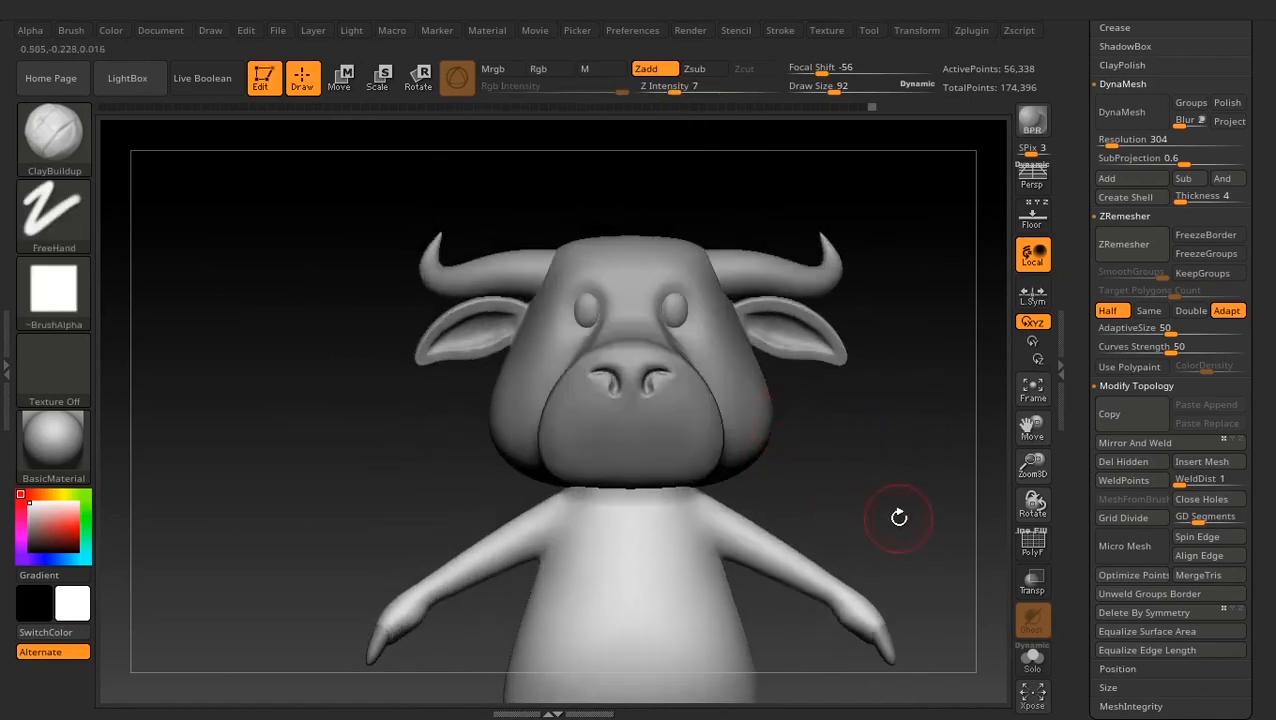
pyautogui.keyDown('alt'); pyautogui.moveTo(899, 517); pyautogui.dragTo(766, 399); pyautogui.keyUp('alt')
pyautogui.keyDown('alt'); pyautogui.moveTo(881, 491); pyautogui.dragTo(746, 347); pyautogui.keyUp('alt')
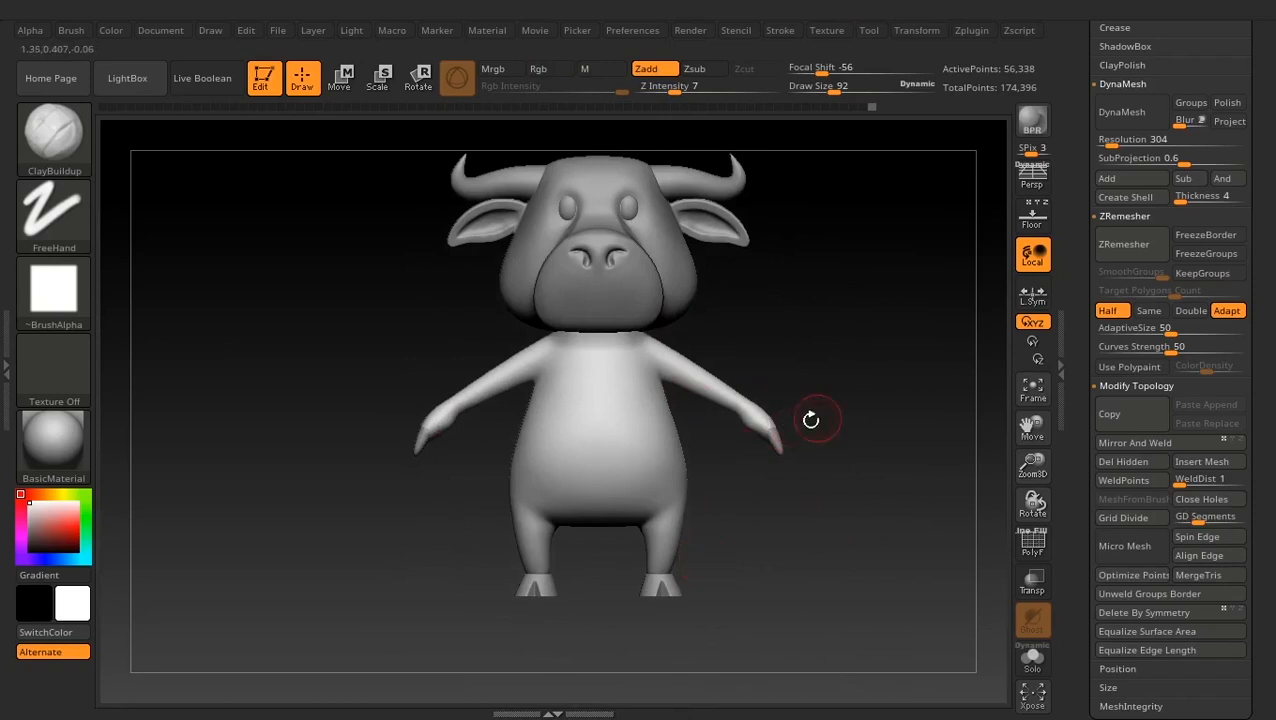
pyautogui.keyDown('alt'); pyautogui.moveTo(811, 420); pyautogui.dragTo(828, 429); pyautogui.keyUp('alt')
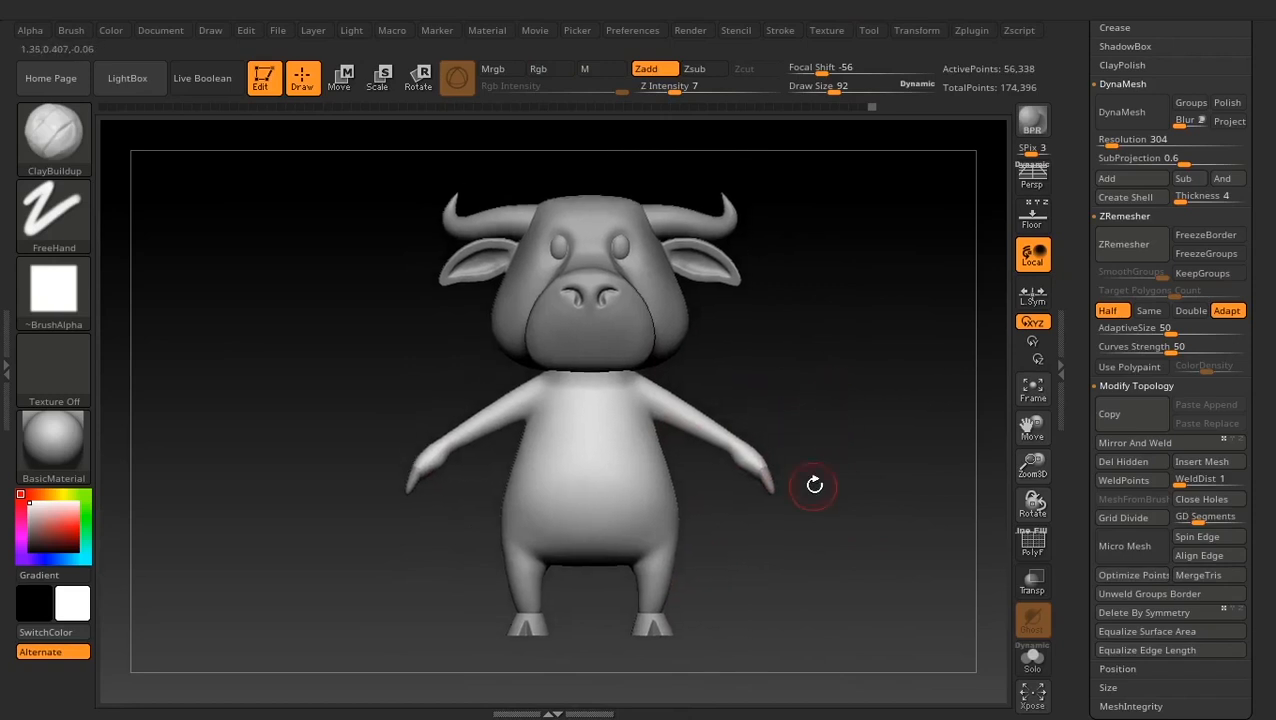
pyautogui.click(1036, 220)
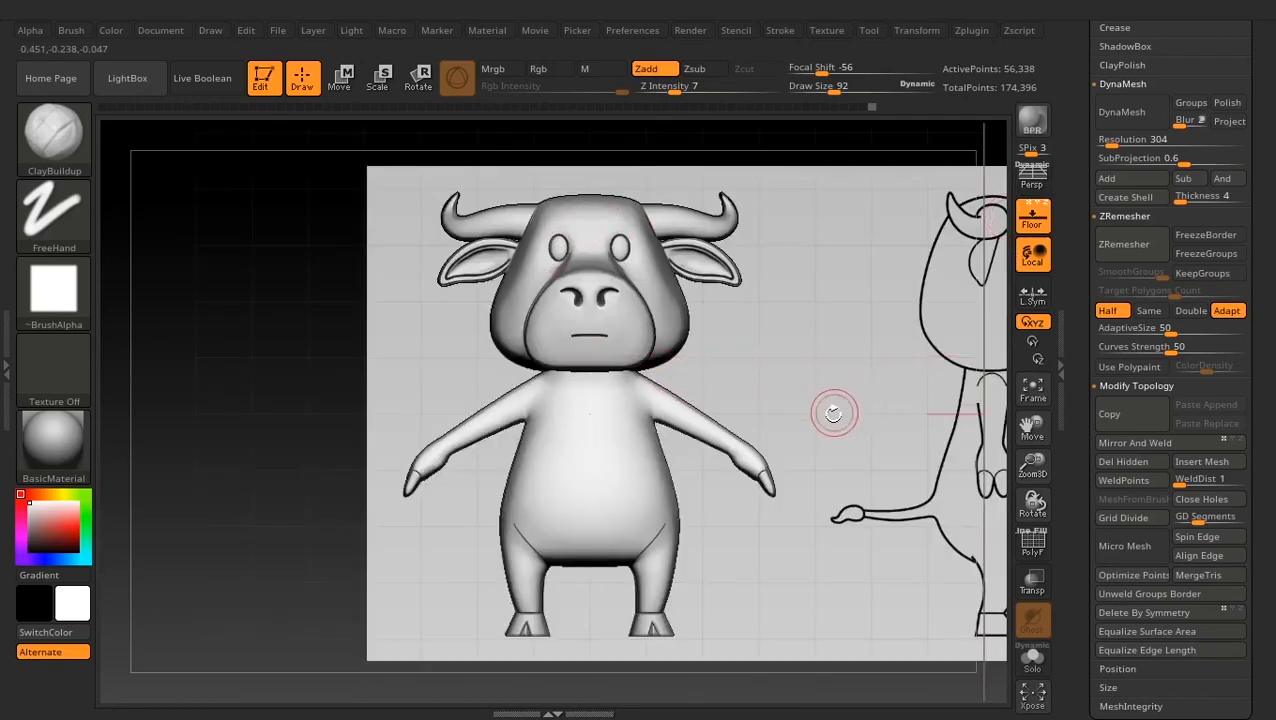
pyautogui.moveTo(826, 413); pyautogui.dragTo(277, 234)
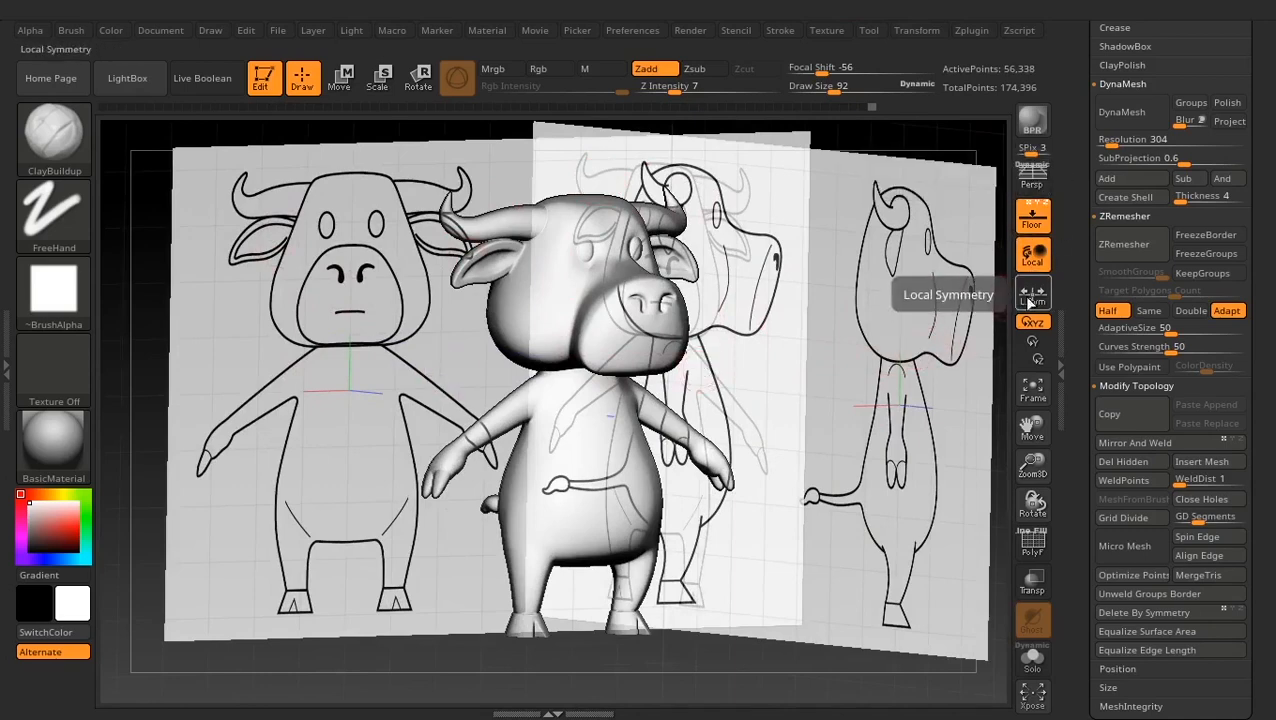
pyautogui.moveTo(888, 402)
pyautogui.mouseDown()
pyautogui.moveTo(876, 390)
pyautogui.moveTo(823, 407)
pyautogui.moveTo(829, 453)
pyautogui.mouseUp()
pyautogui.click(1040, 222)
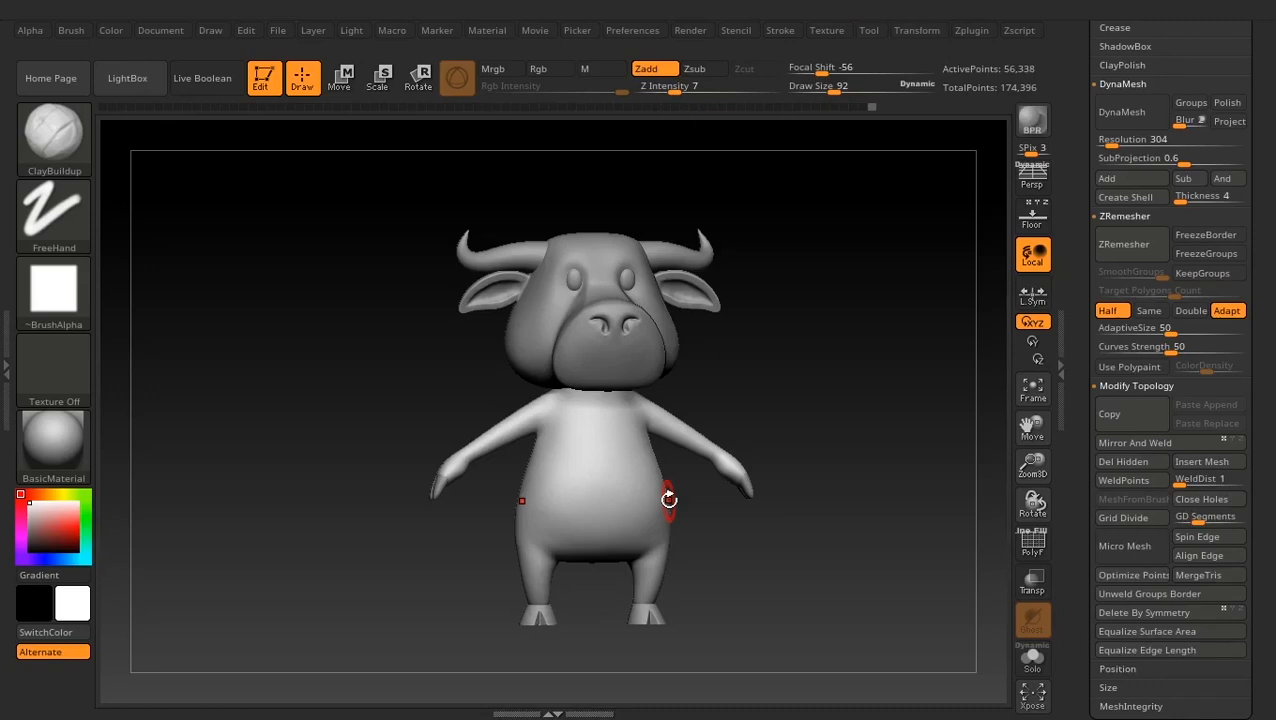
pyautogui.keyDown('alt'); pyautogui.moveTo(876, 479); pyautogui.dragTo(830, 467); pyautogui.keyUp('alt')
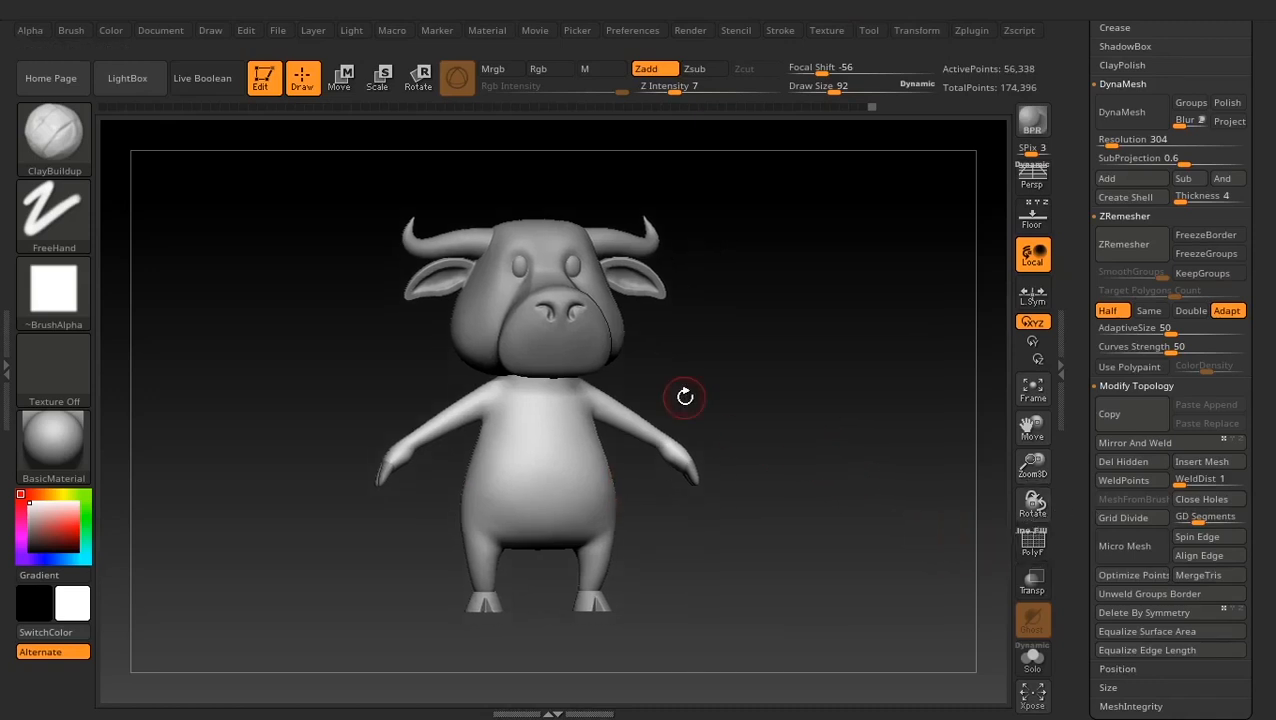